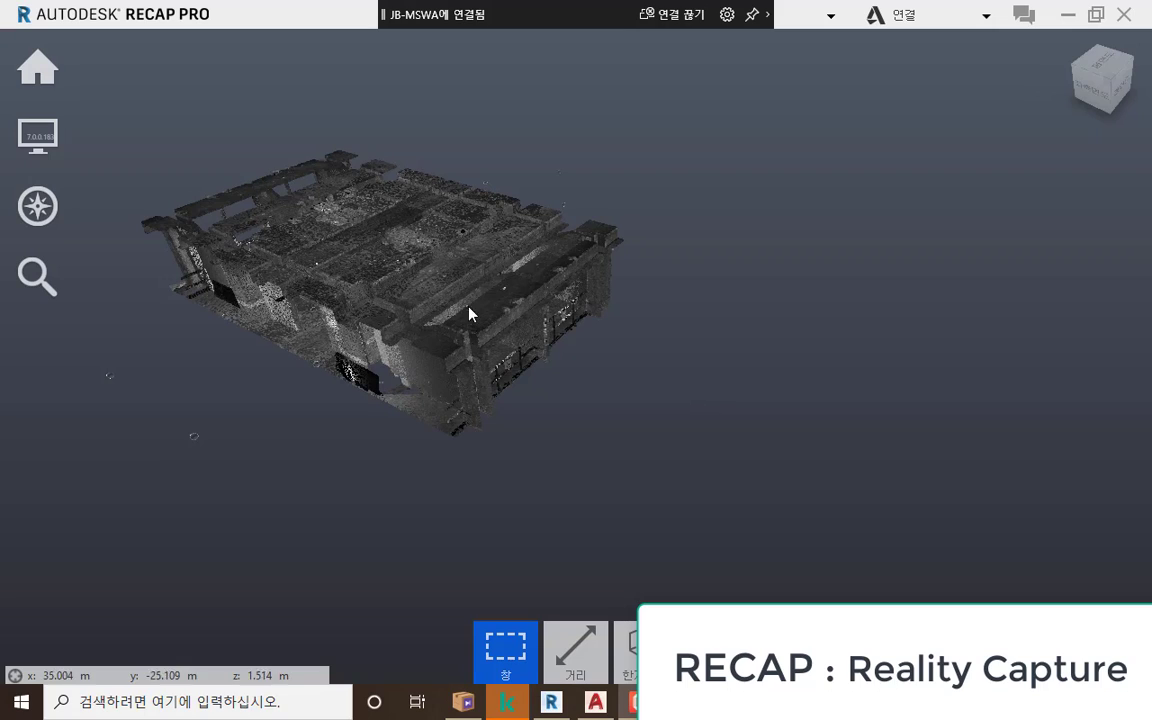
# Open the ReCap project 5F-edu.rcp from the 5F-edu folder
pyautogui.moveTo(50, 72)
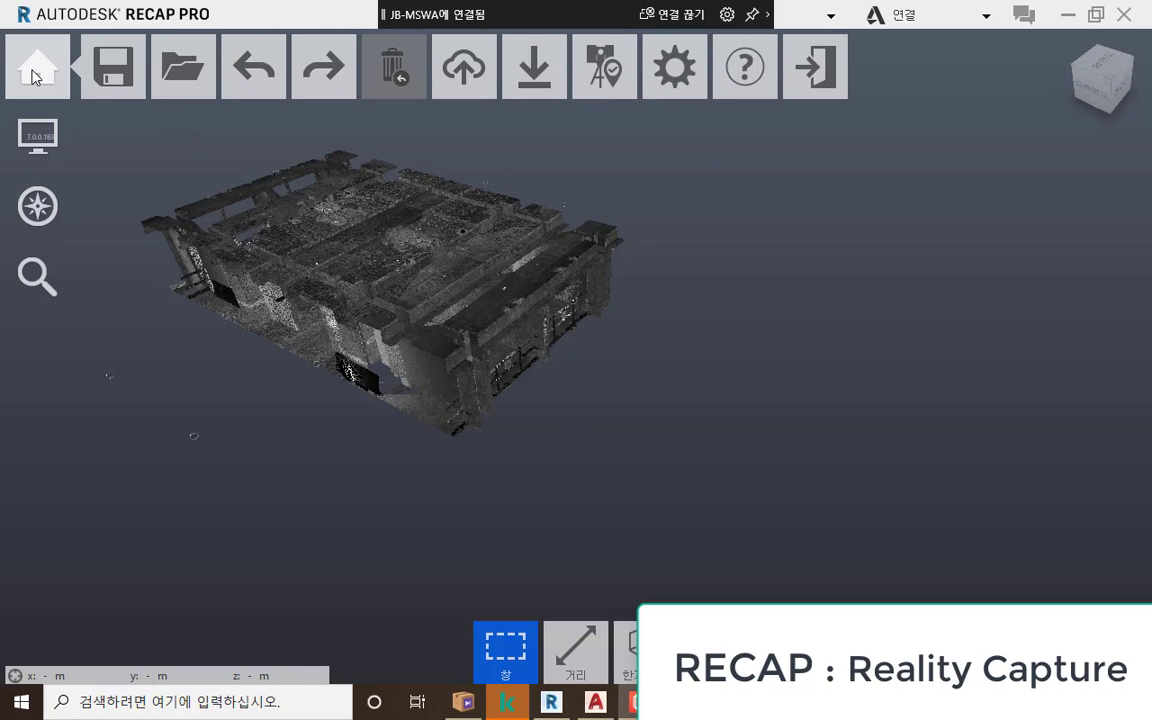
pyautogui.moveTo(100, 90)
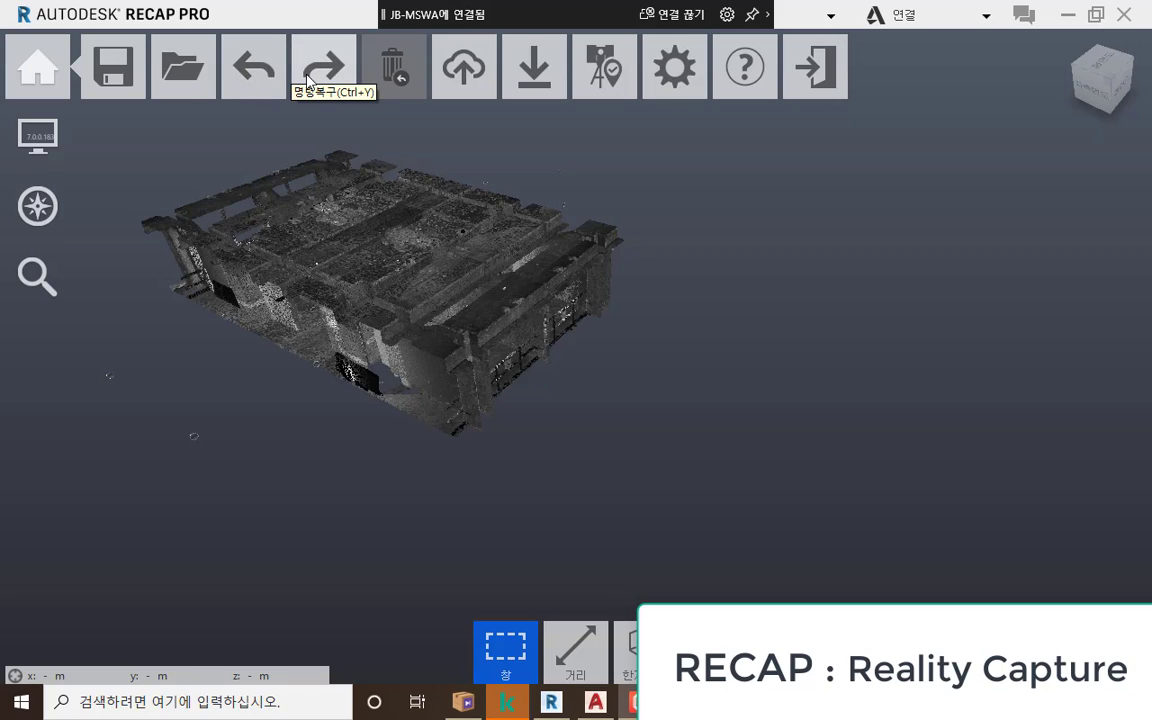
pyautogui.moveTo(459, 75)
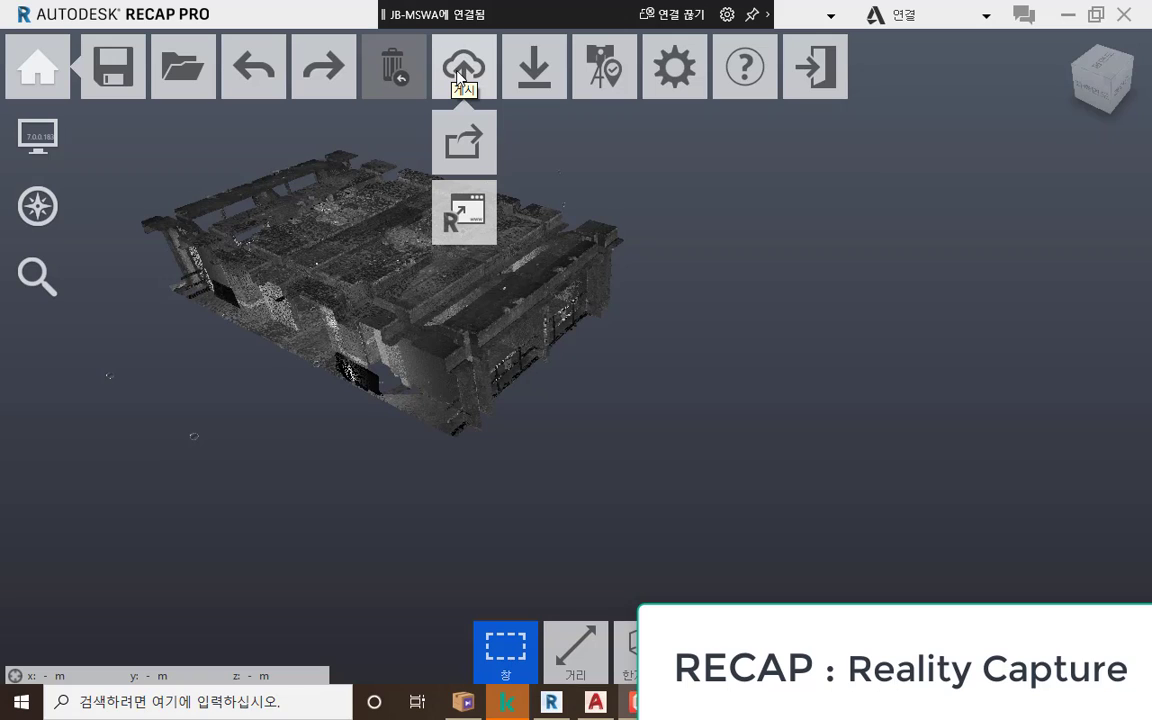
pyautogui.moveTo(528, 82)
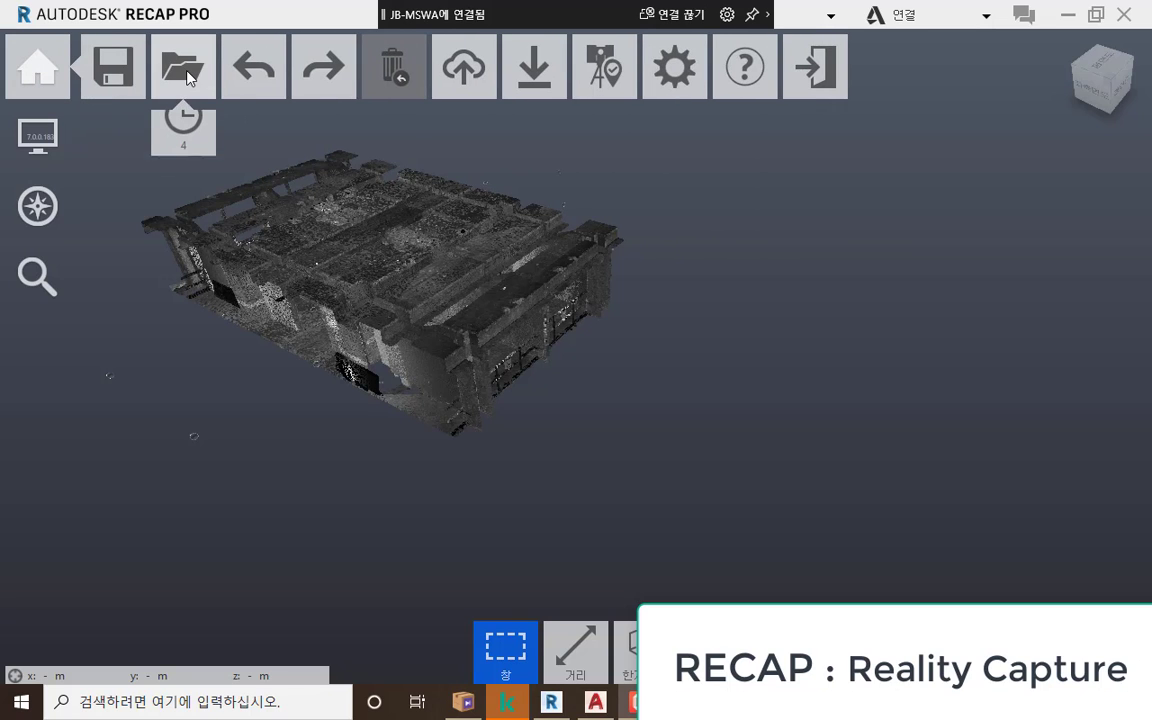
pyautogui.click(184, 72)
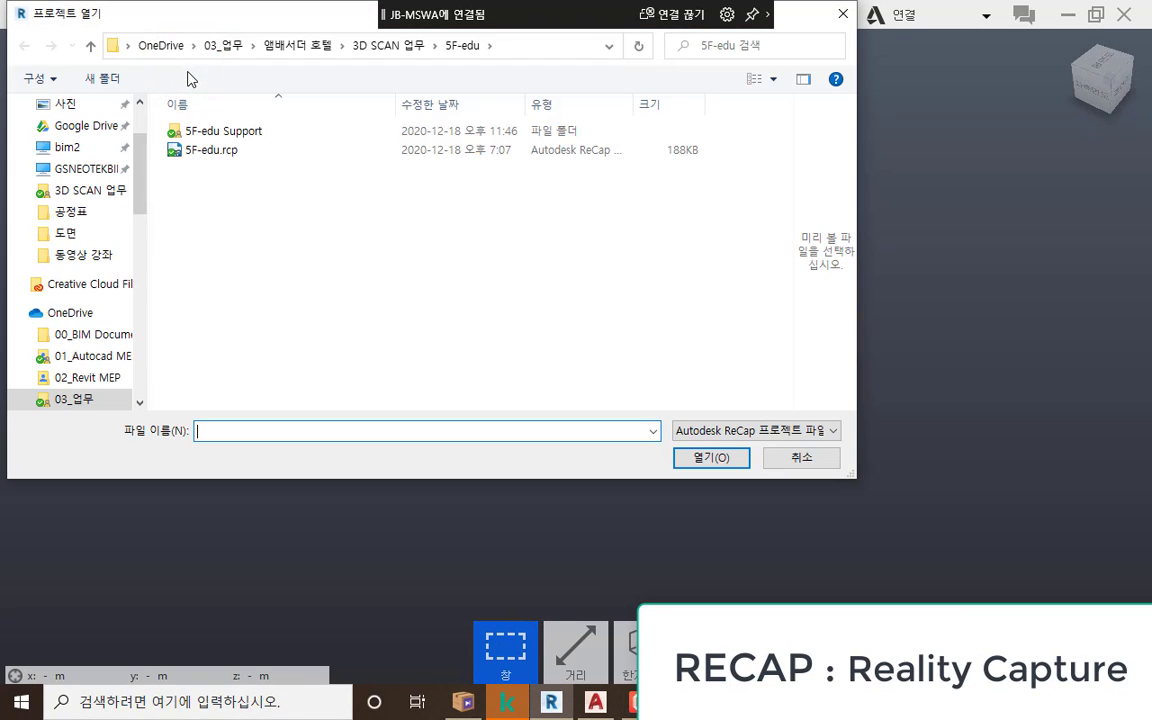
pyautogui.click(211, 150)
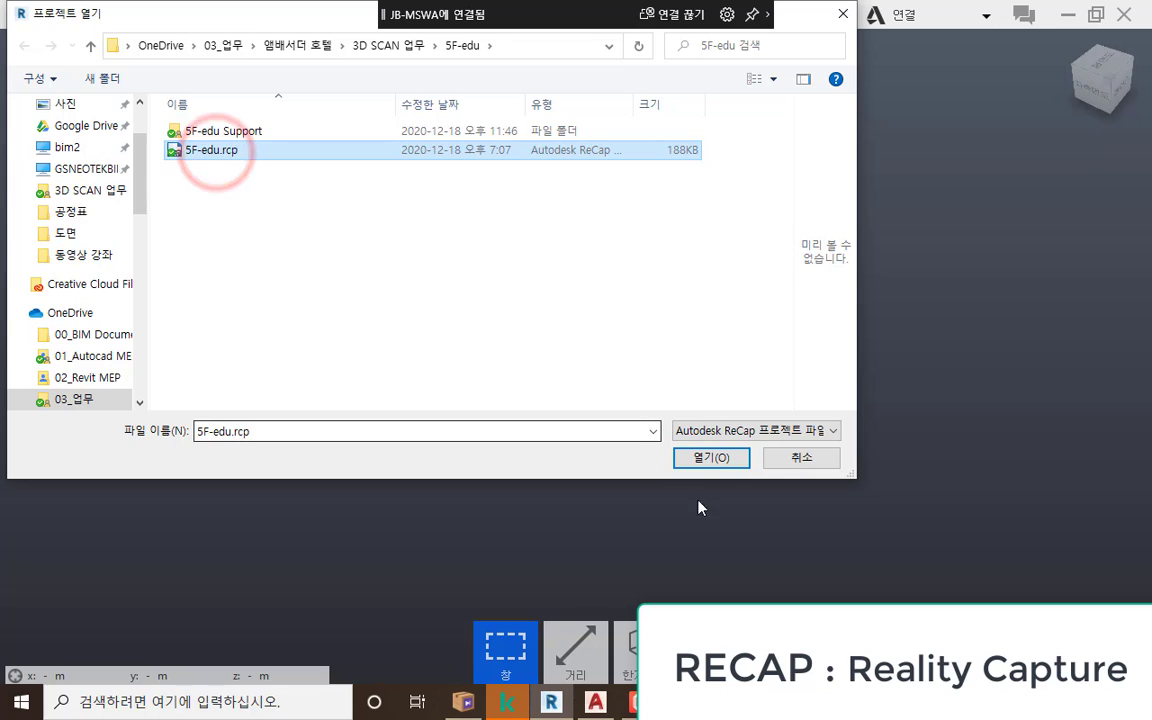
pyautogui.click(716, 458)
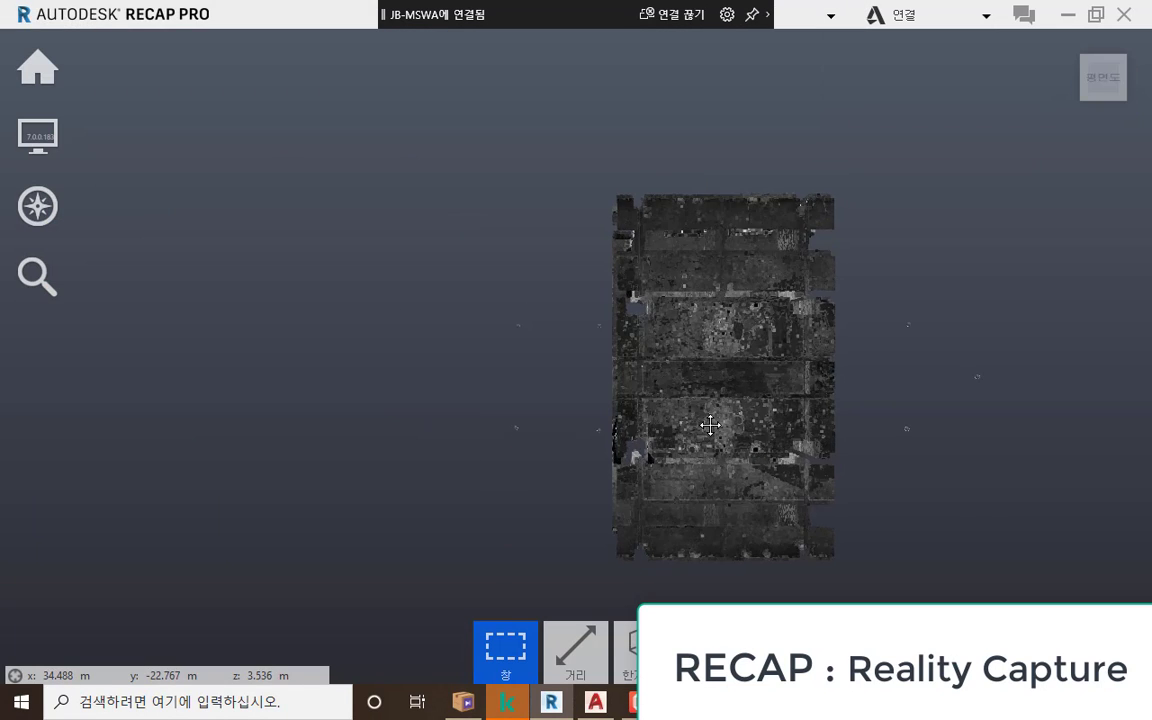
# Examine the scanned floor's ceiling beams, slabs and side walls from above and from oblique angles
pyautogui.moveTo(707, 424); pyautogui.dragTo(625, 374, button='middle')
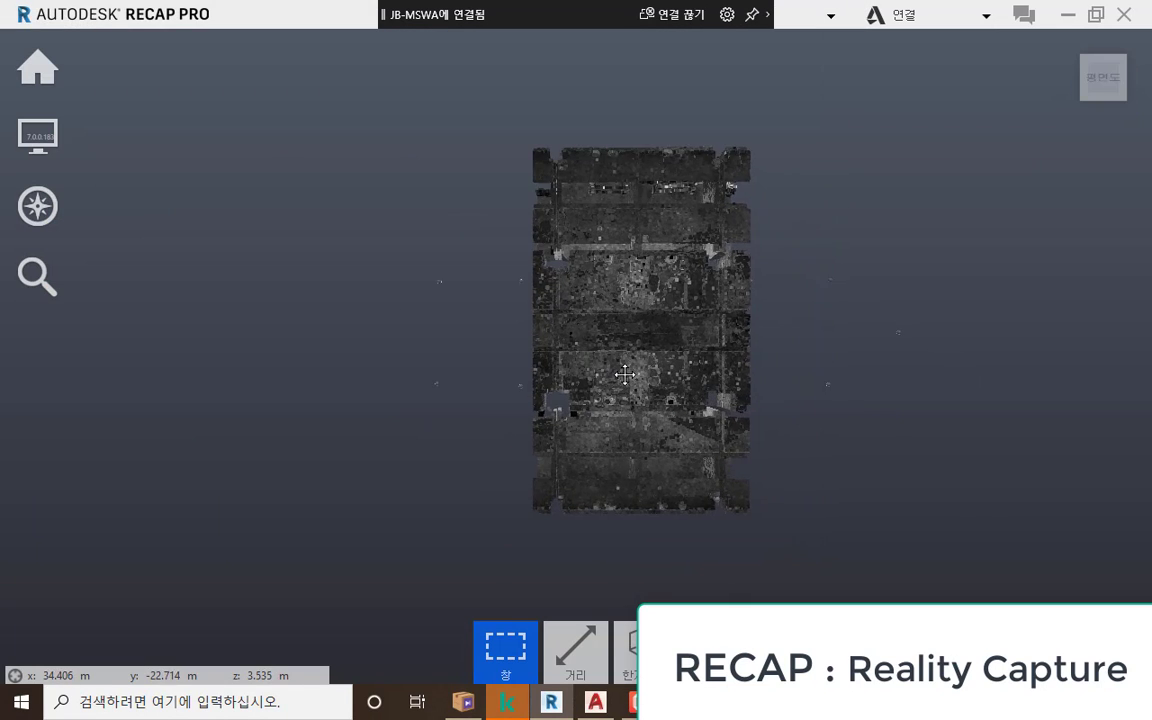
pyautogui.moveTo(810, 381); pyautogui.dragTo(752, 365, button='middle')
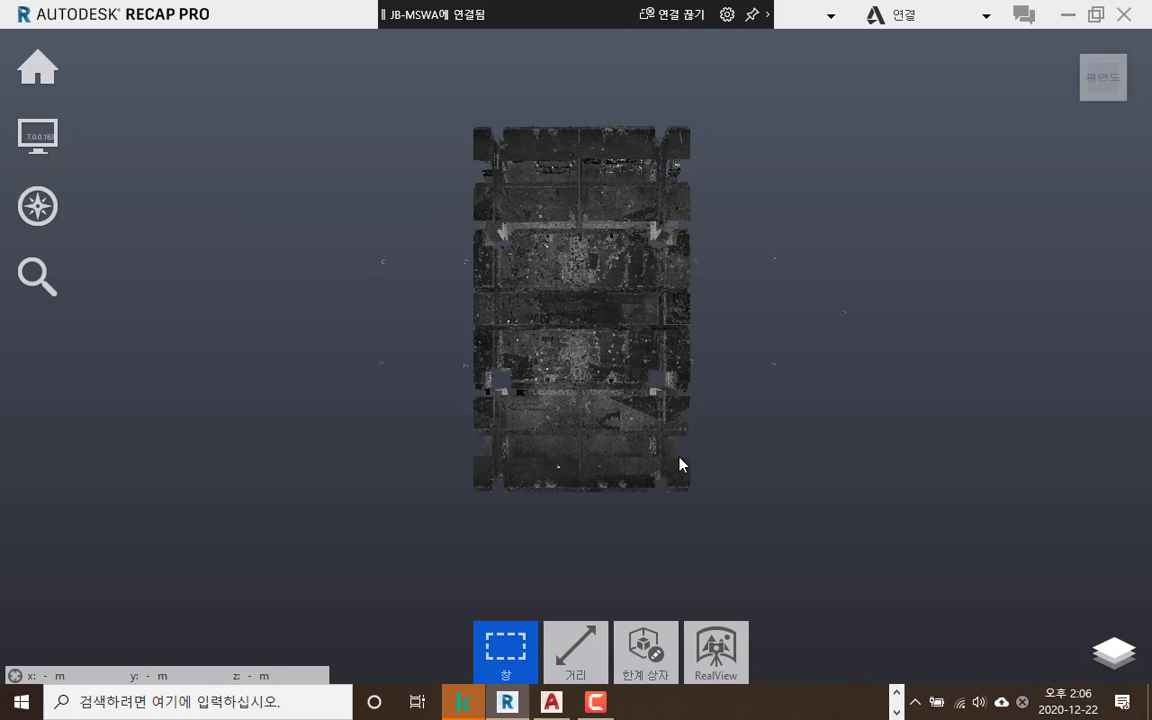
pyautogui.moveTo(680, 464); pyautogui.dragTo(706, 364)
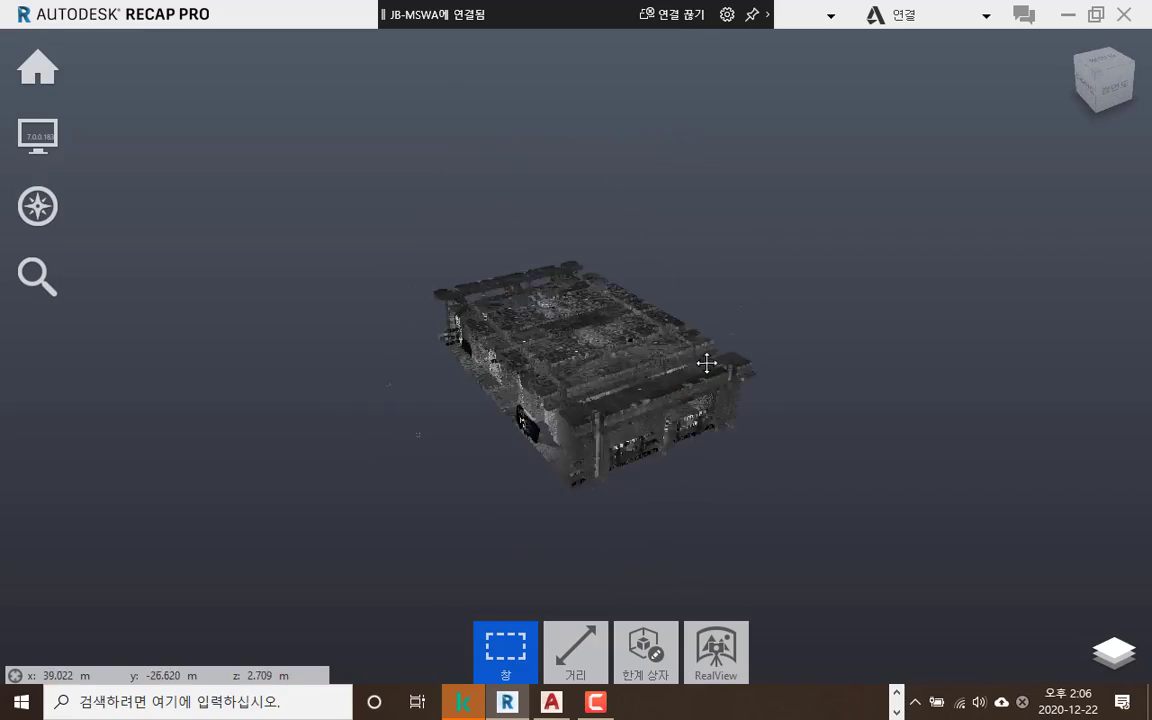
pyautogui.scroll(5, 706, 364)
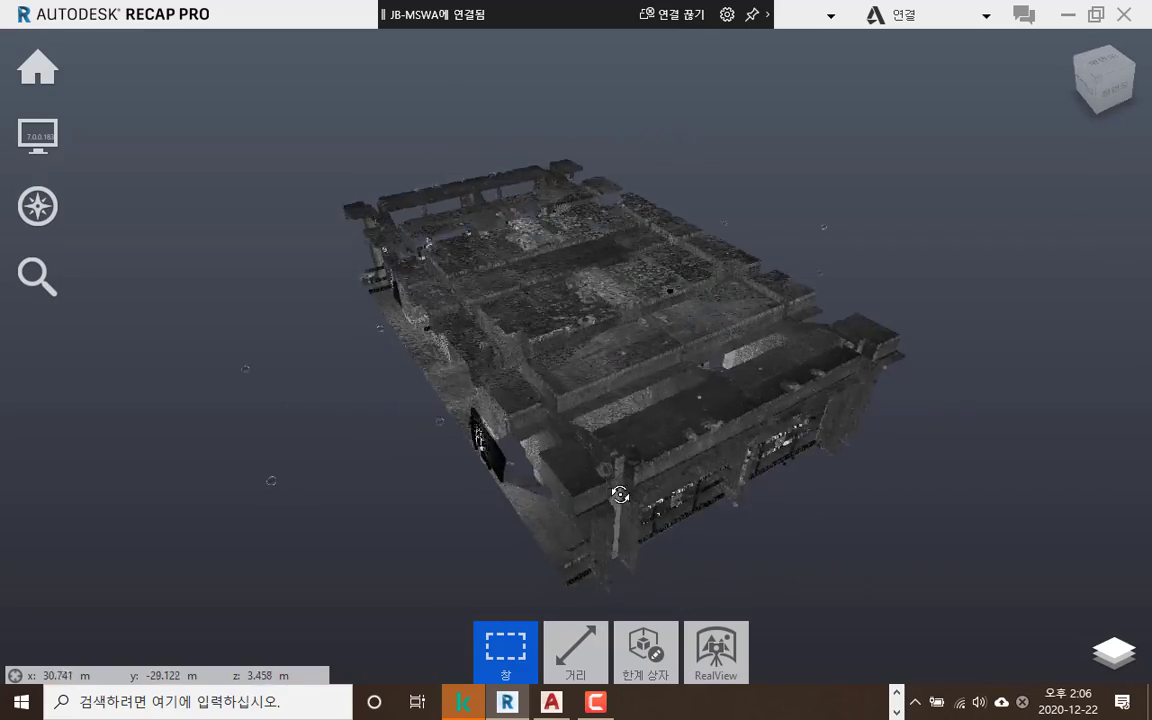
pyautogui.moveTo(620, 494); pyautogui.dragTo(674, 501)
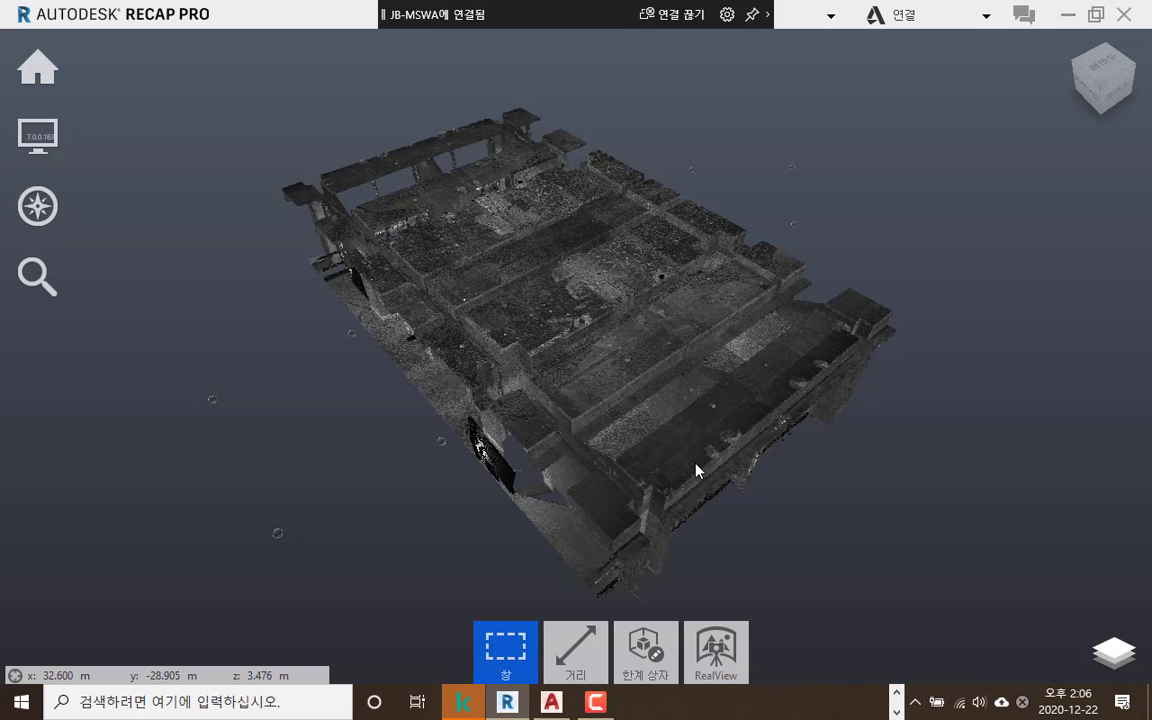
pyautogui.click(537, 300)
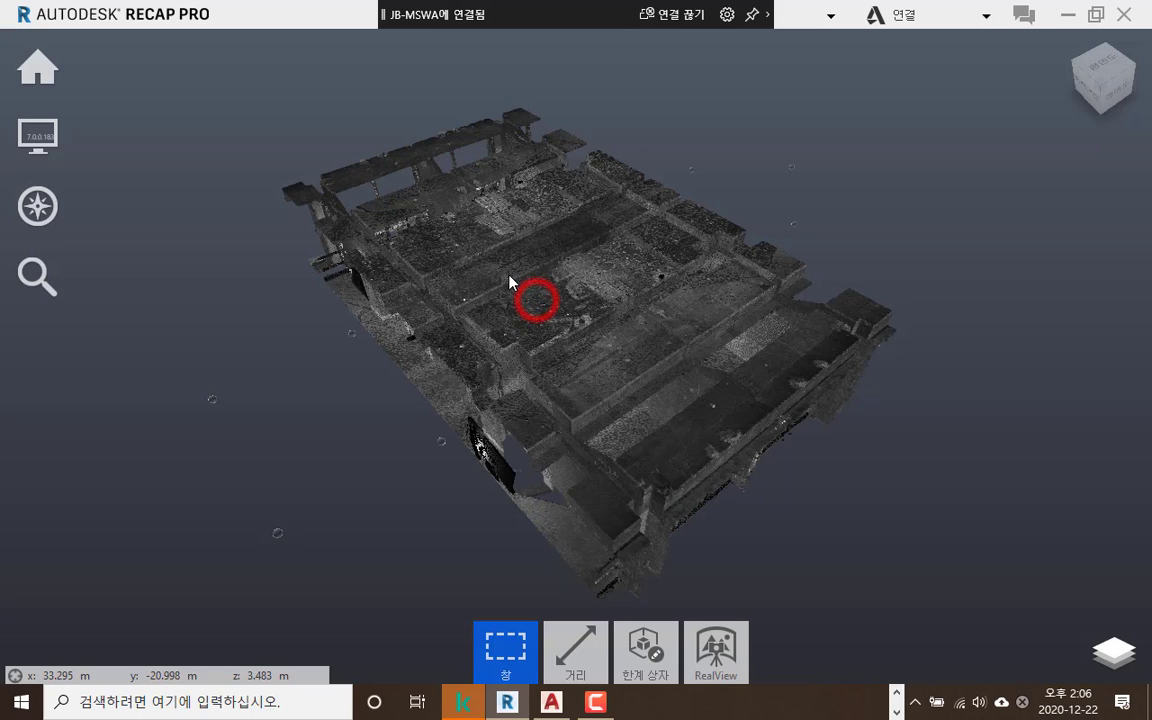
pyautogui.click(509, 275)
pyautogui.moveTo(551, 355); pyautogui.dragTo(571, 288)
pyautogui.moveTo(594, 329); pyautogui.dragTo(612, 282)
pyautogui.moveTo(612, 282); pyautogui.dragTo(672, 118, button='right')
pyautogui.moveTo(600, 370); pyautogui.dragTo(588, 550, button='middle')
pyautogui.moveTo(582, 490); pyautogui.dragTo(589, 386, button='right')
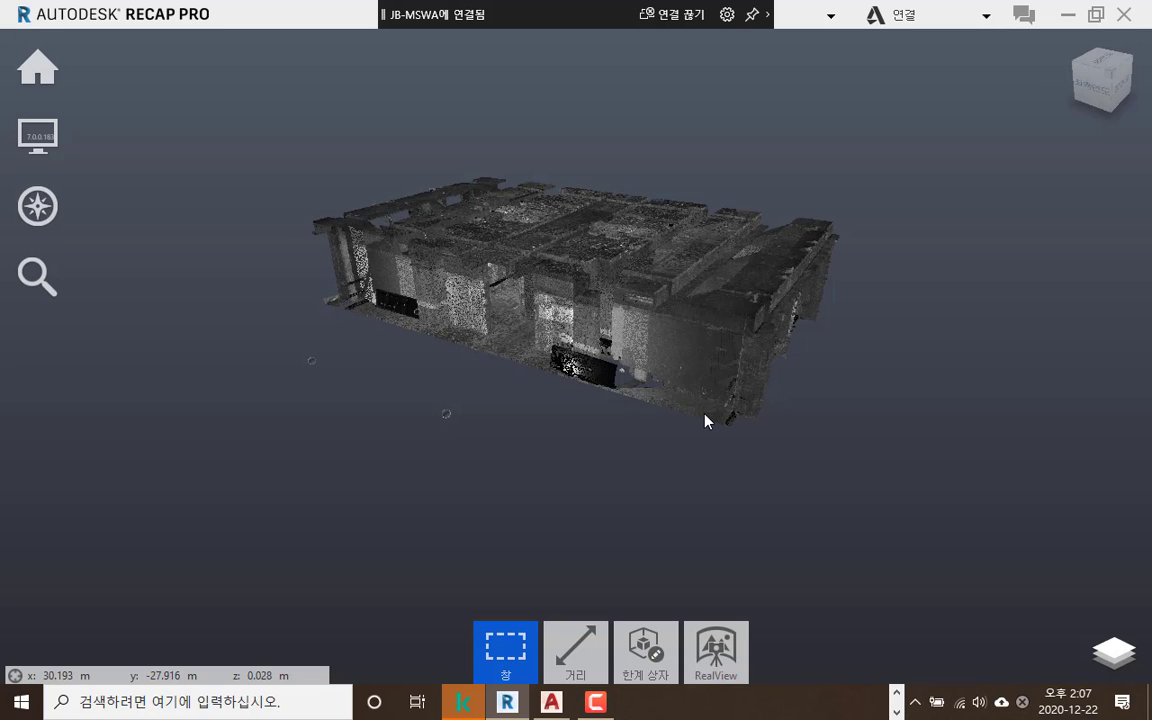
pyautogui.moveTo(704, 419); pyautogui.dragTo(676, 455)
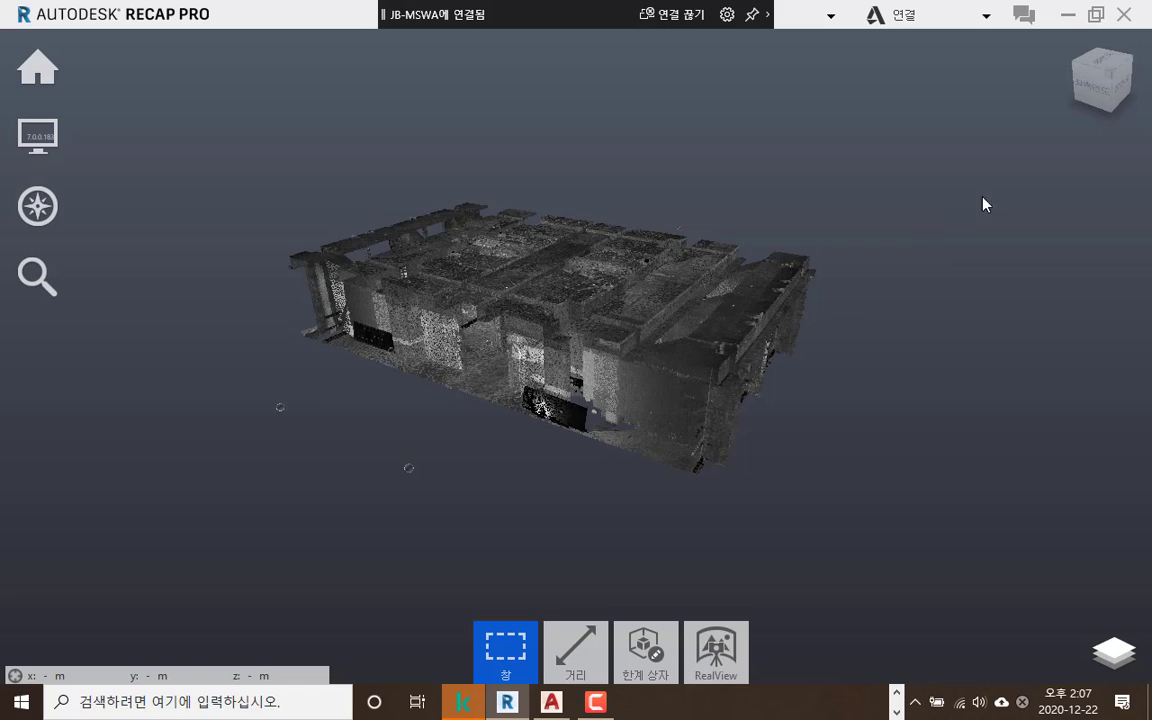
# Switch to the top view, rotate it in quarter turns, and return to the home view
pyautogui.click(1107, 64)
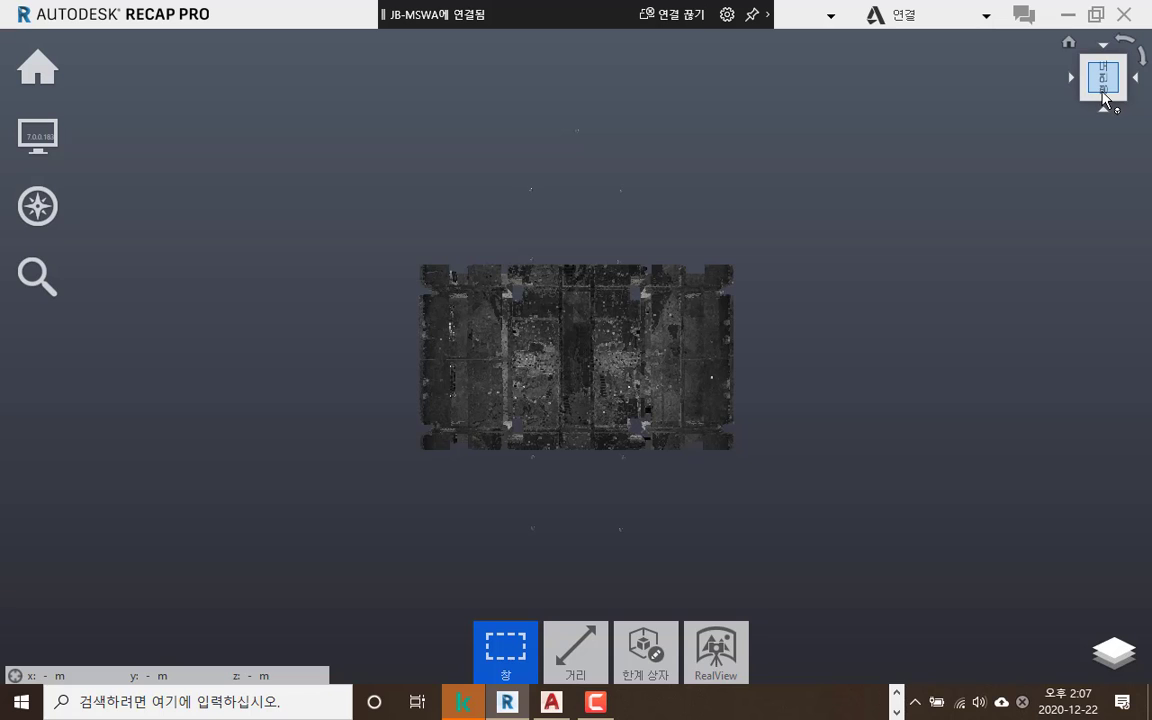
pyautogui.click(1145, 60)
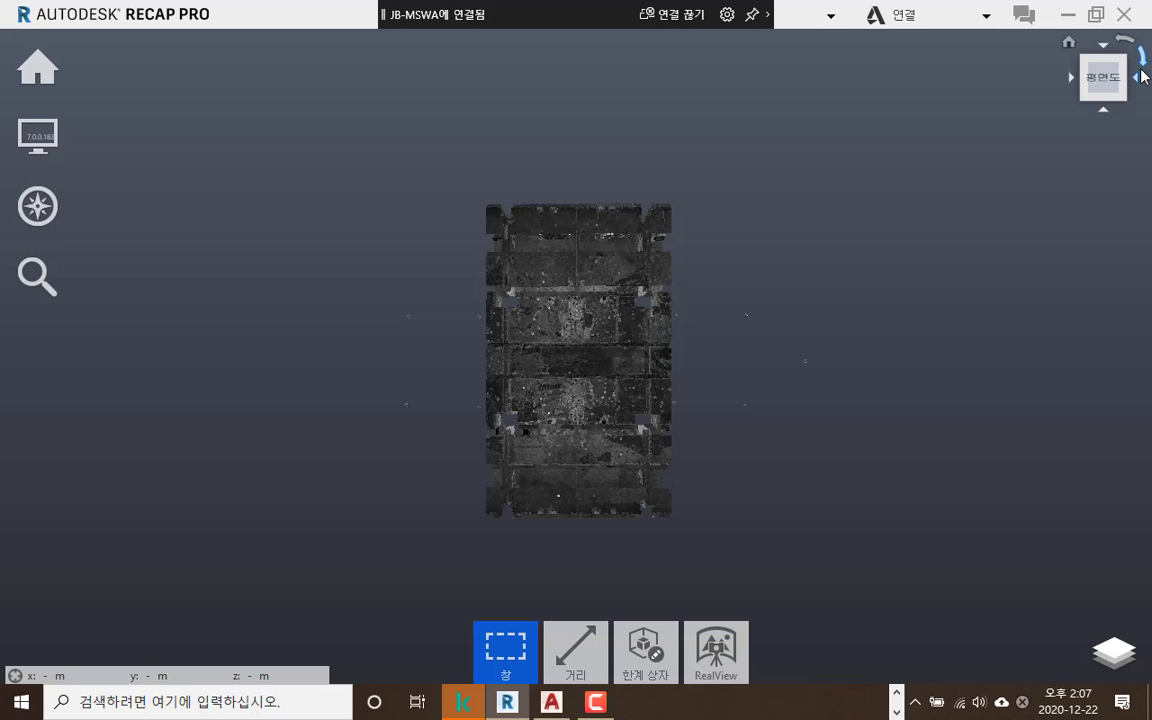
pyautogui.click(1143, 58)
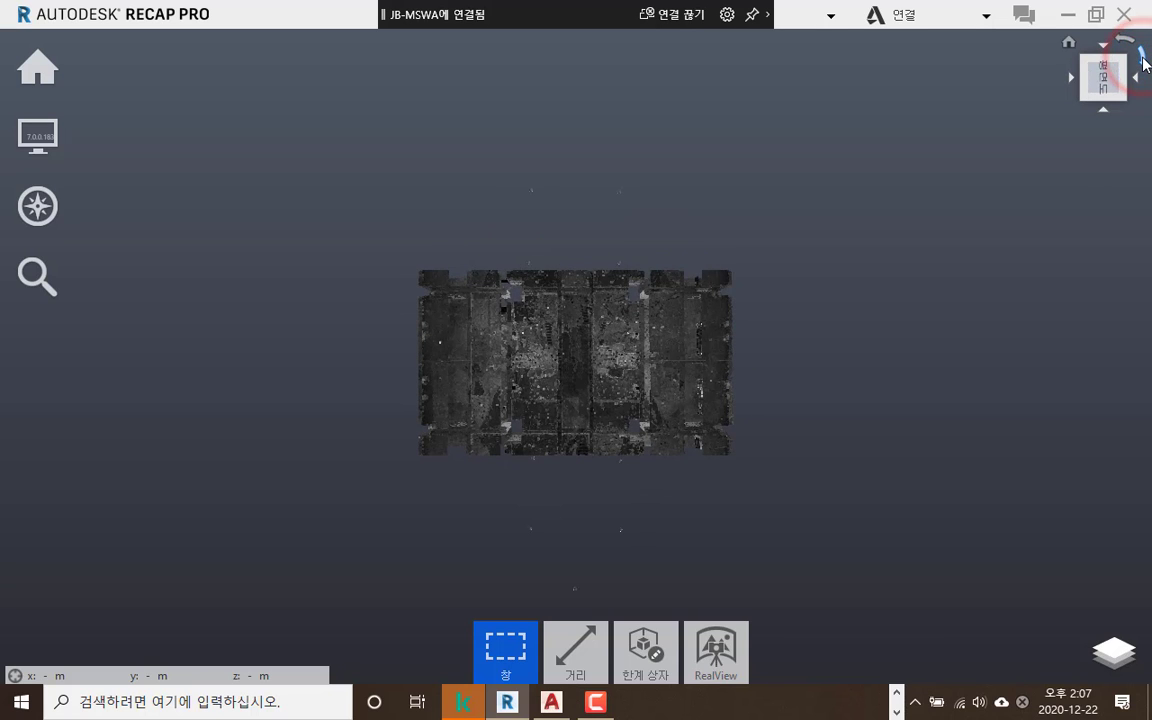
pyautogui.click(1145, 60)
pyautogui.click(1143, 58)
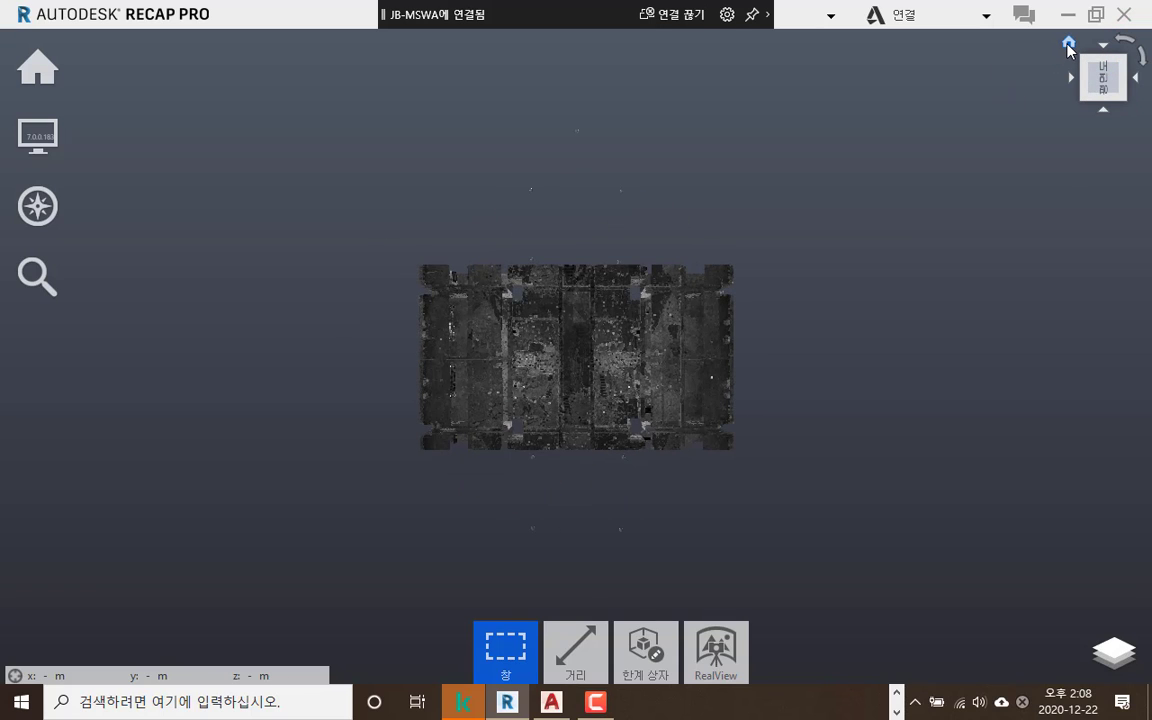
pyautogui.click(1068, 45)
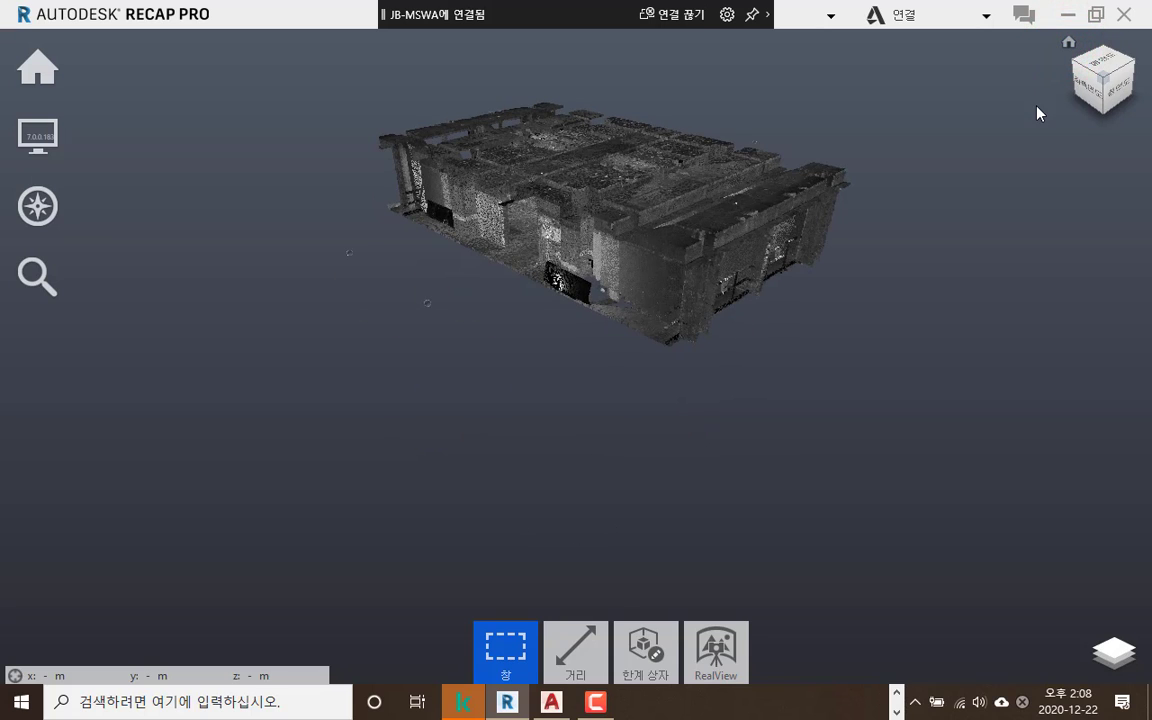
# Inspect the point cloud's end facade up close and its long side from a low angle
pyautogui.moveTo(977, 149); pyautogui.dragTo(973, 202, button='middle')
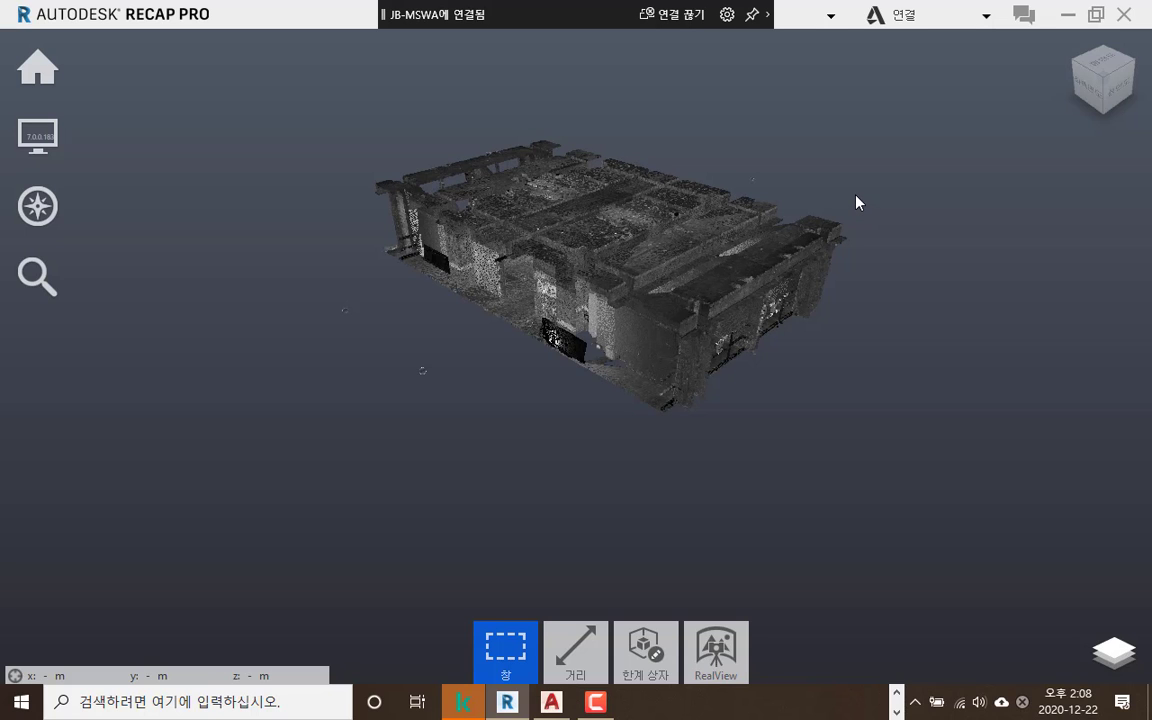
pyautogui.moveTo(851, 190); pyautogui.dragTo(795, 183, button='middle')
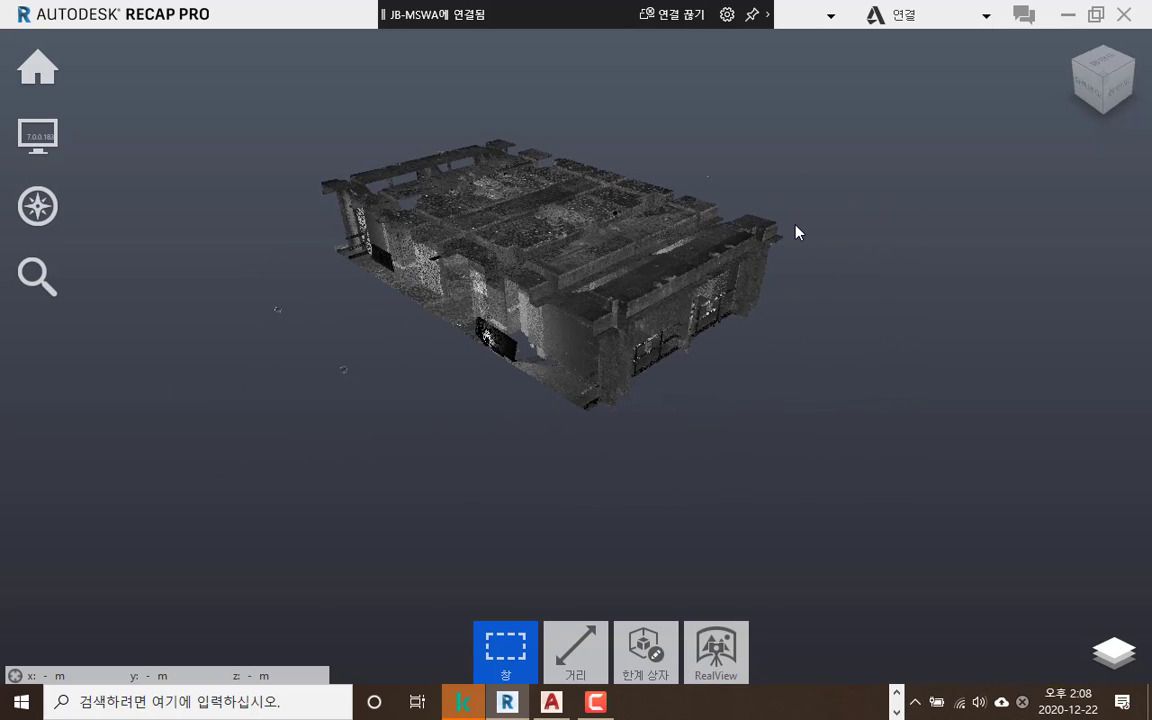
pyautogui.scroll(6, 797, 230)
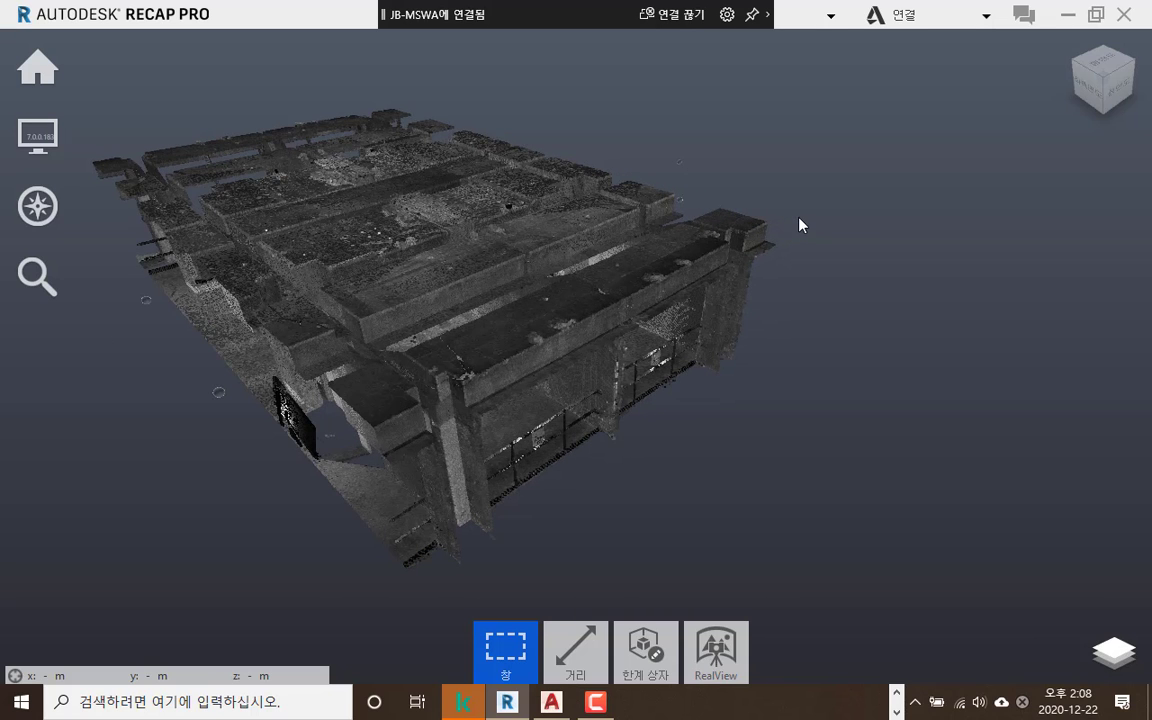
pyautogui.scroll(-4, 800, 220)
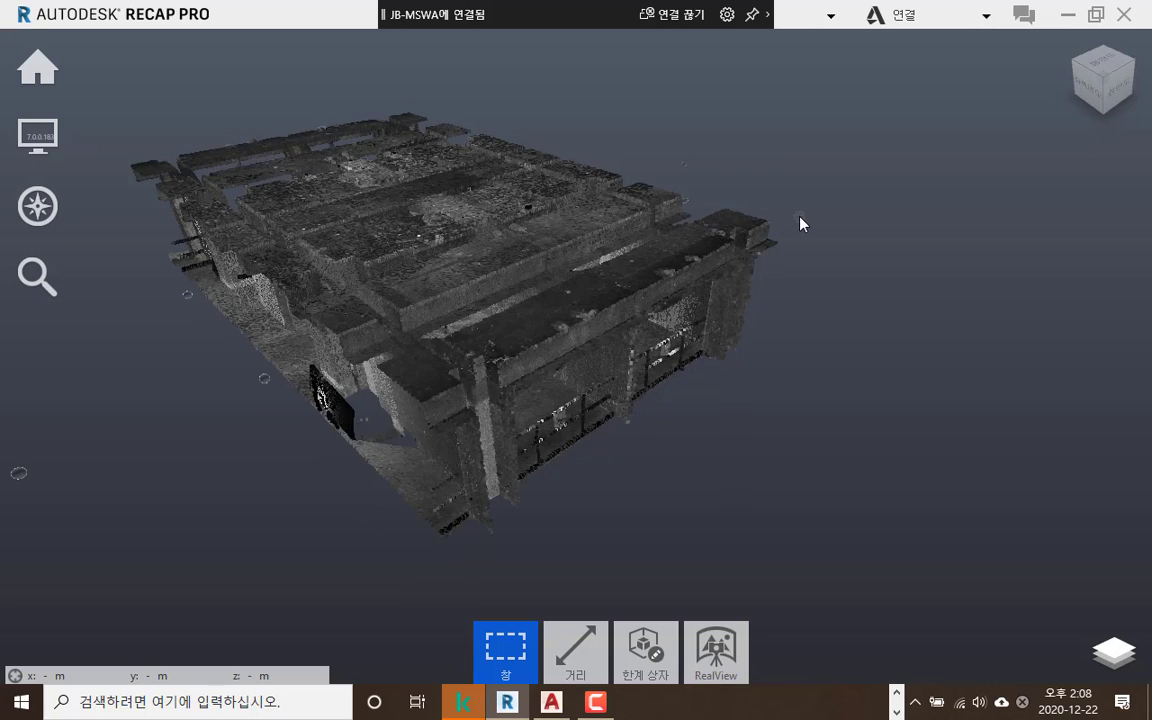
pyautogui.scroll(-4, 800, 218)
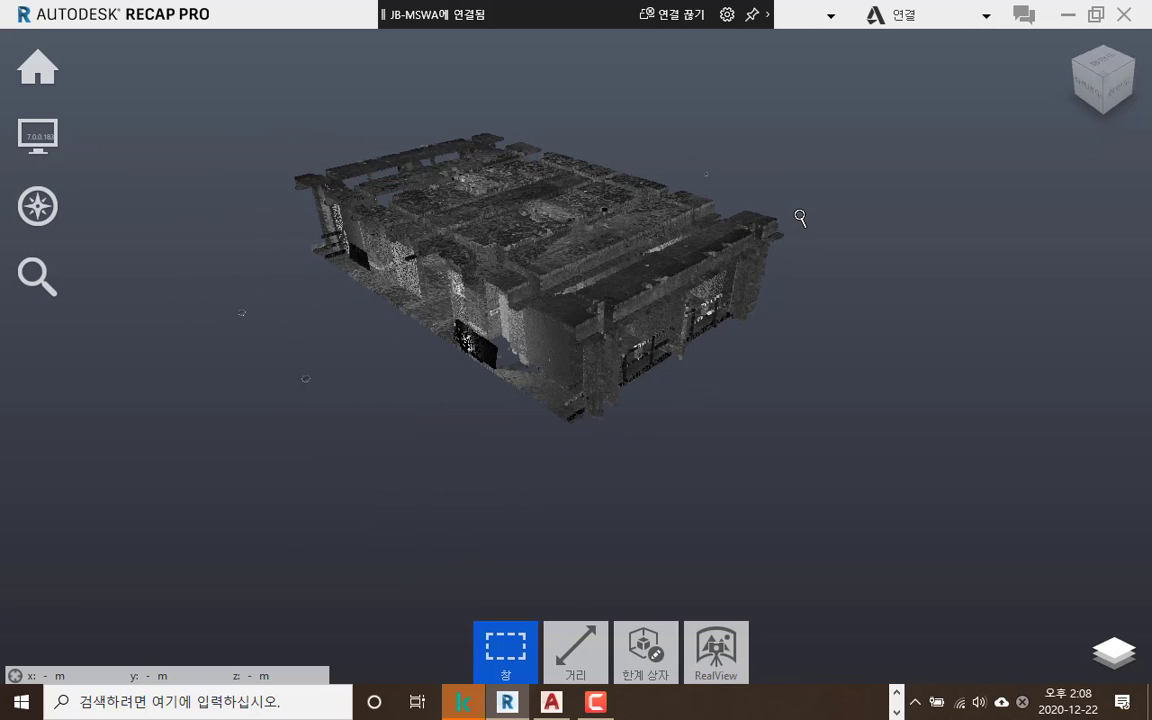
pyautogui.scroll(4, 800, 218)
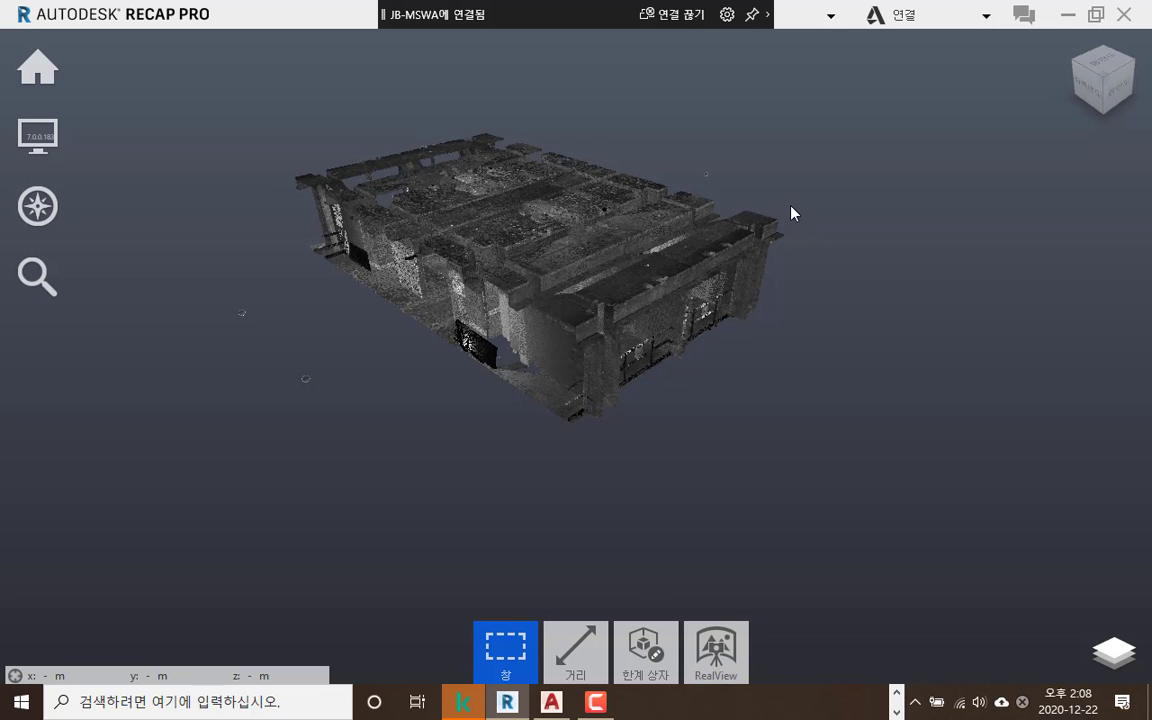
pyautogui.moveTo(786, 234); pyautogui.dragTo(790, 234, button='right')
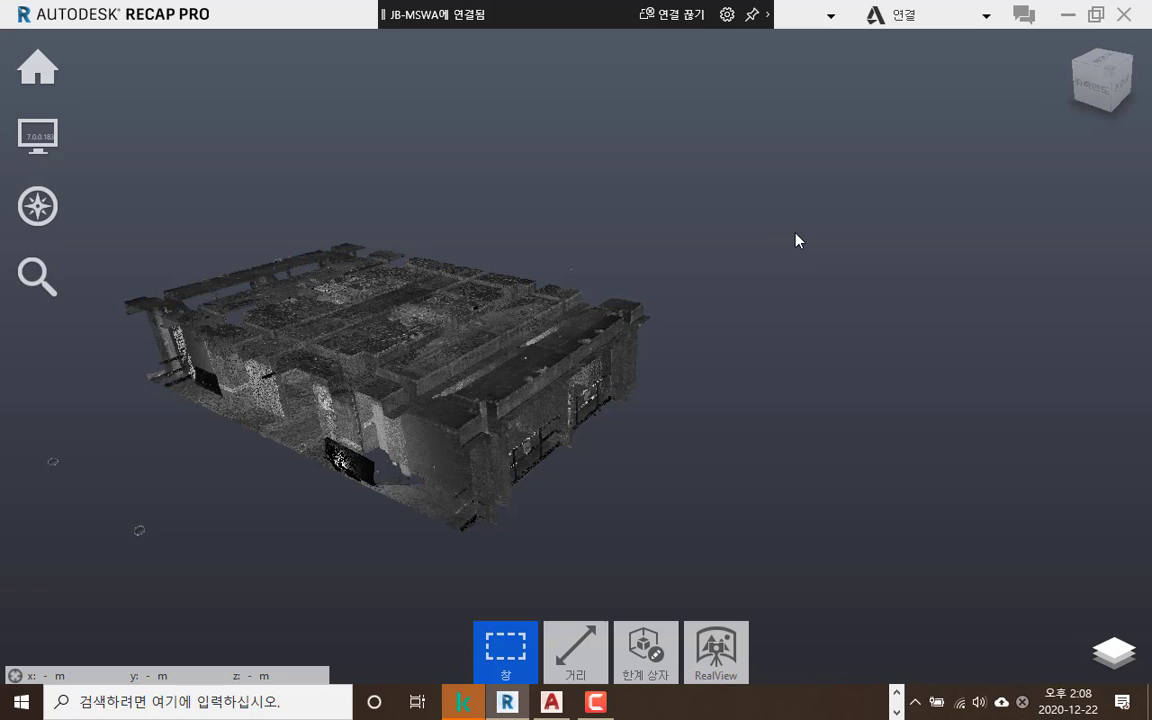
pyautogui.press('w')
pyautogui.moveTo(799, 232); pyautogui.dragTo(683, 289, button='right')
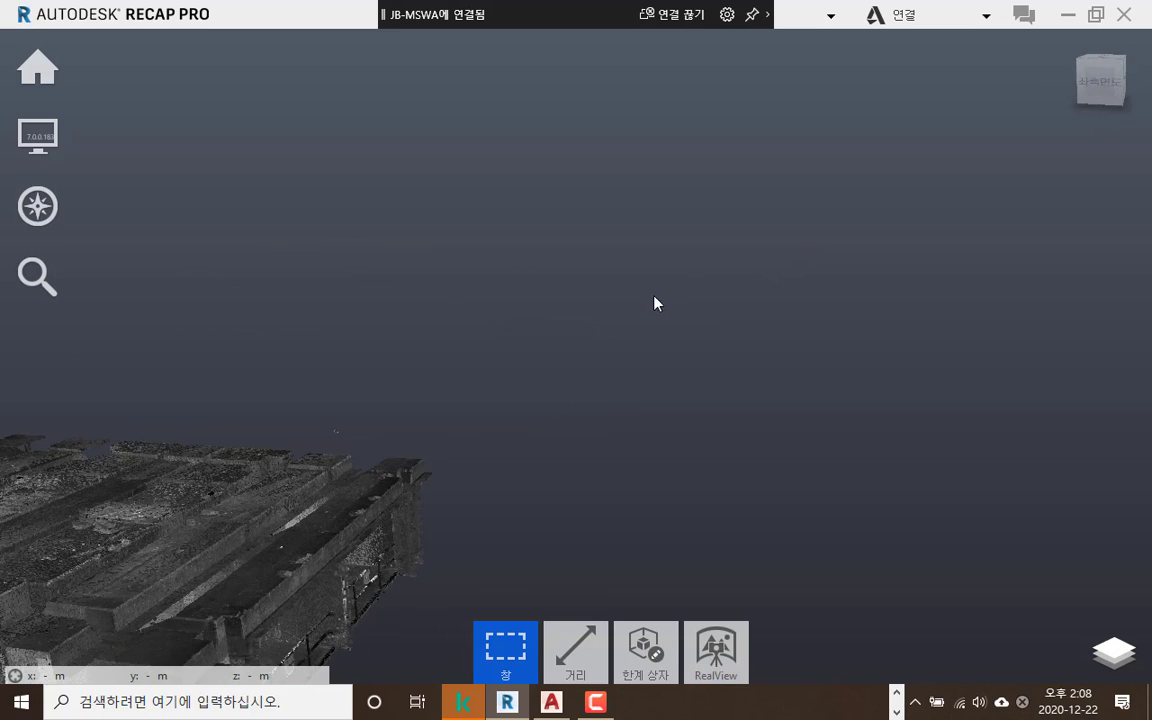
pyautogui.moveTo(653, 298)
pyautogui.mouseDown(button='middle')
pyautogui.moveTo(908, 112)
pyautogui.moveTo(746, 262)
pyautogui.mouseUp(button='middle')
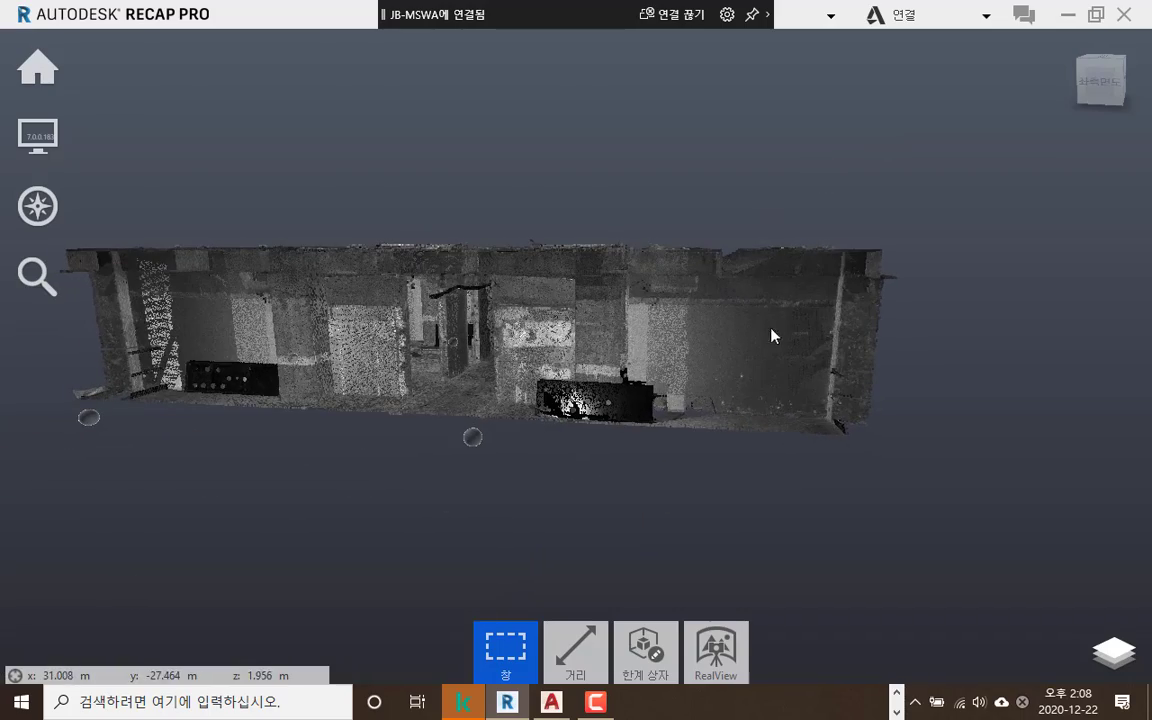
# Fly through the building's long facade into the interior, up to the room with the brick partition and circular floor patch
pyautogui.moveTo(688, 362); pyautogui.dragTo(551, 408, button='right')
pyautogui.press('w')
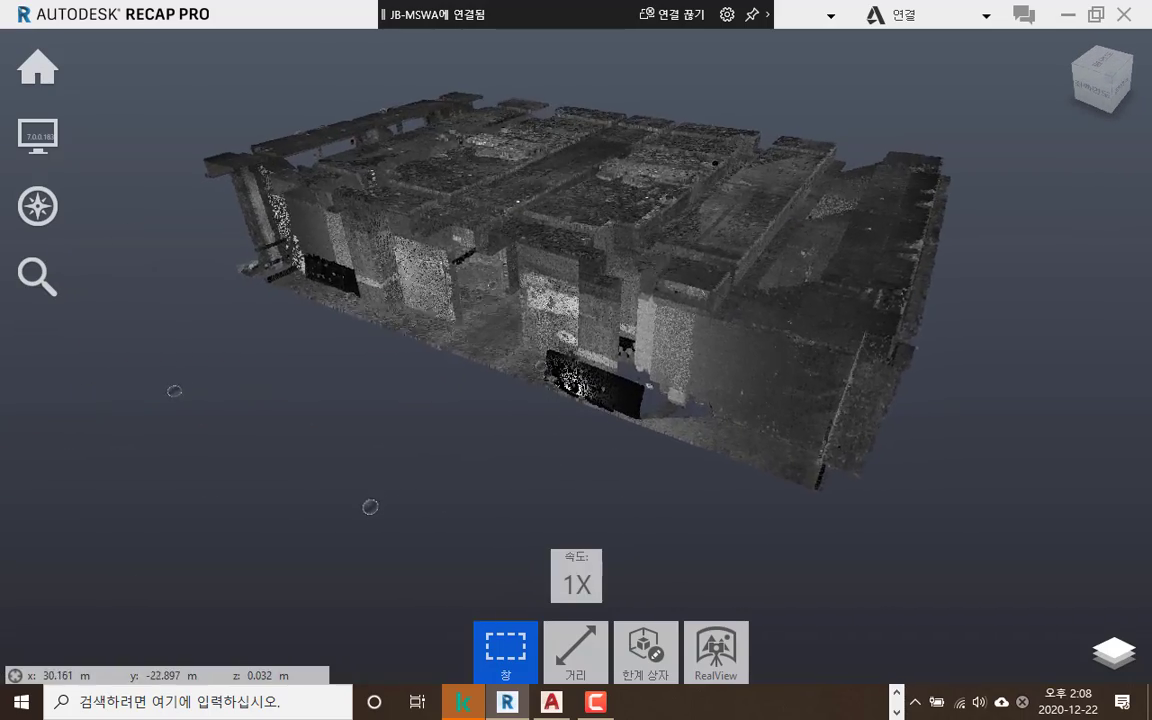
pyautogui.press('w')
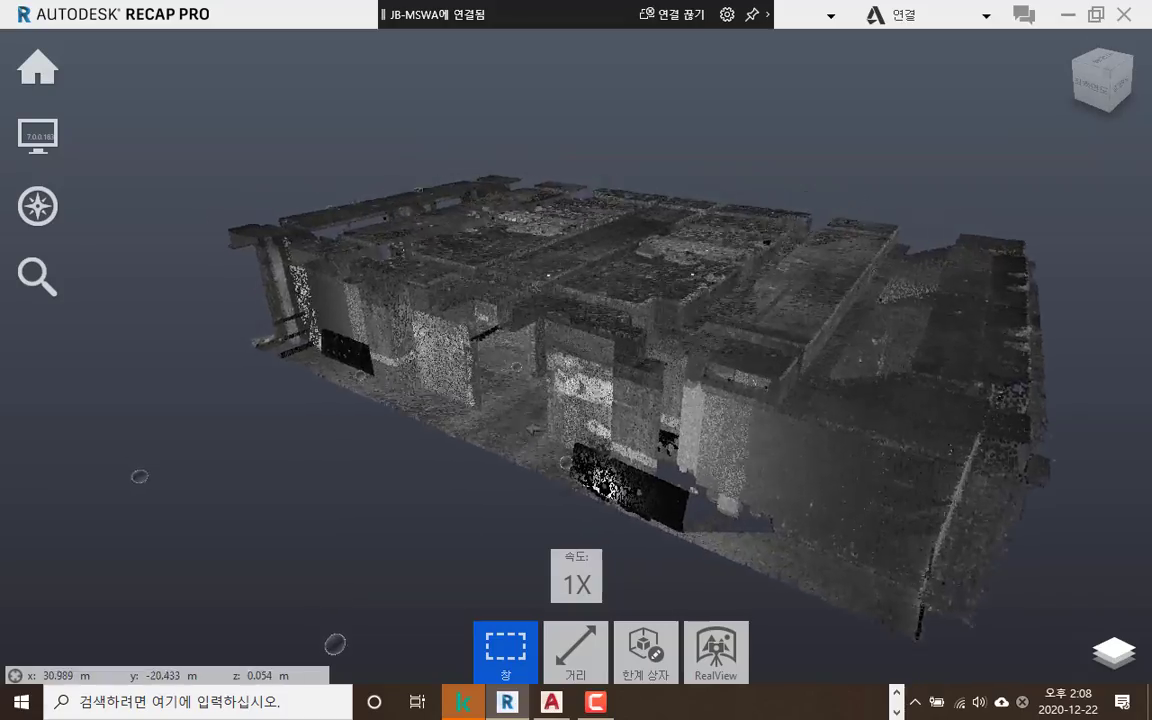
pyautogui.press('w')
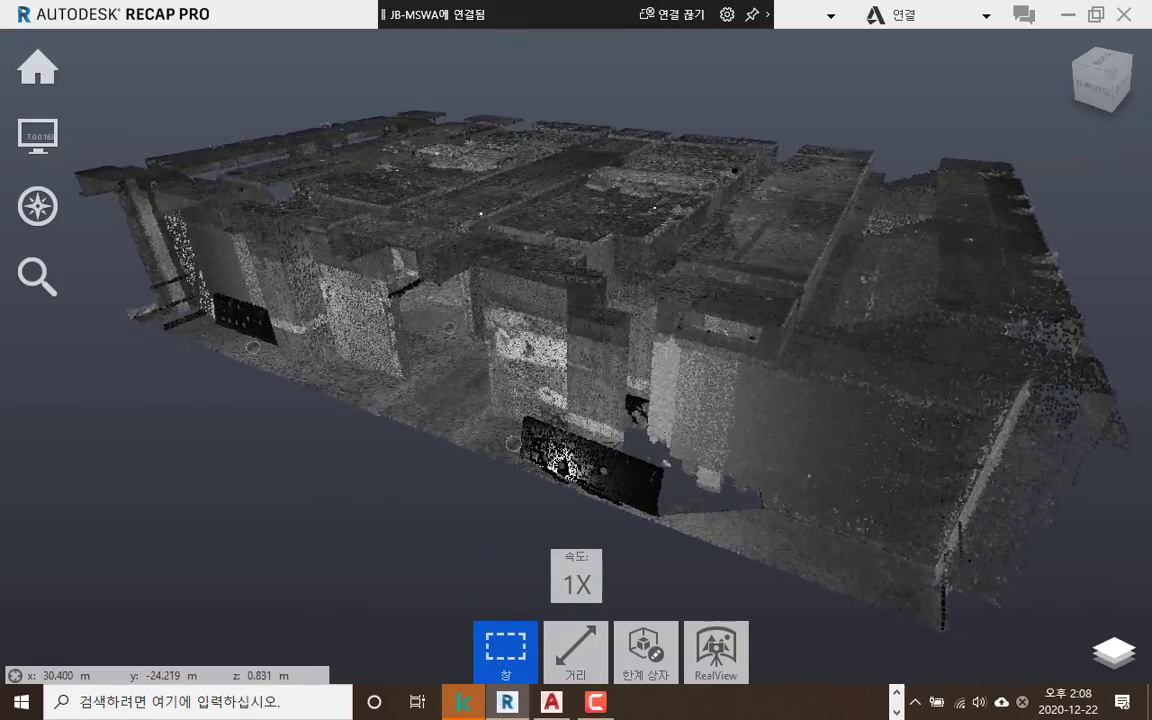
pyautogui.press('w')
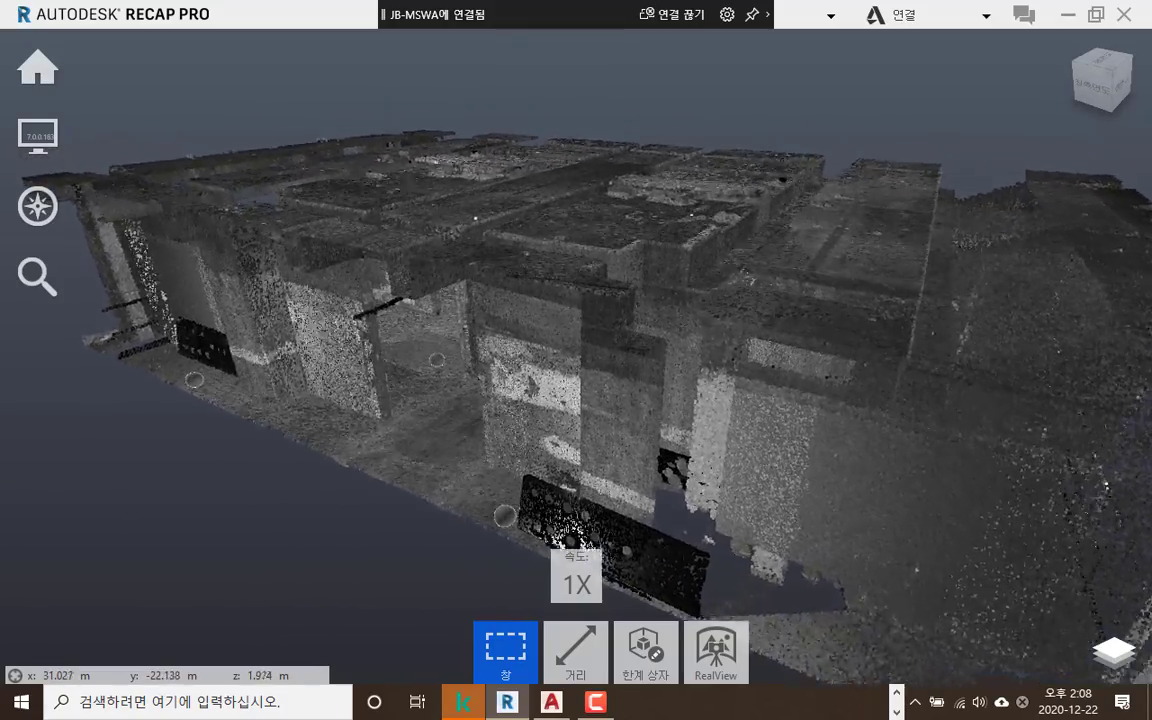
pyautogui.press('w')
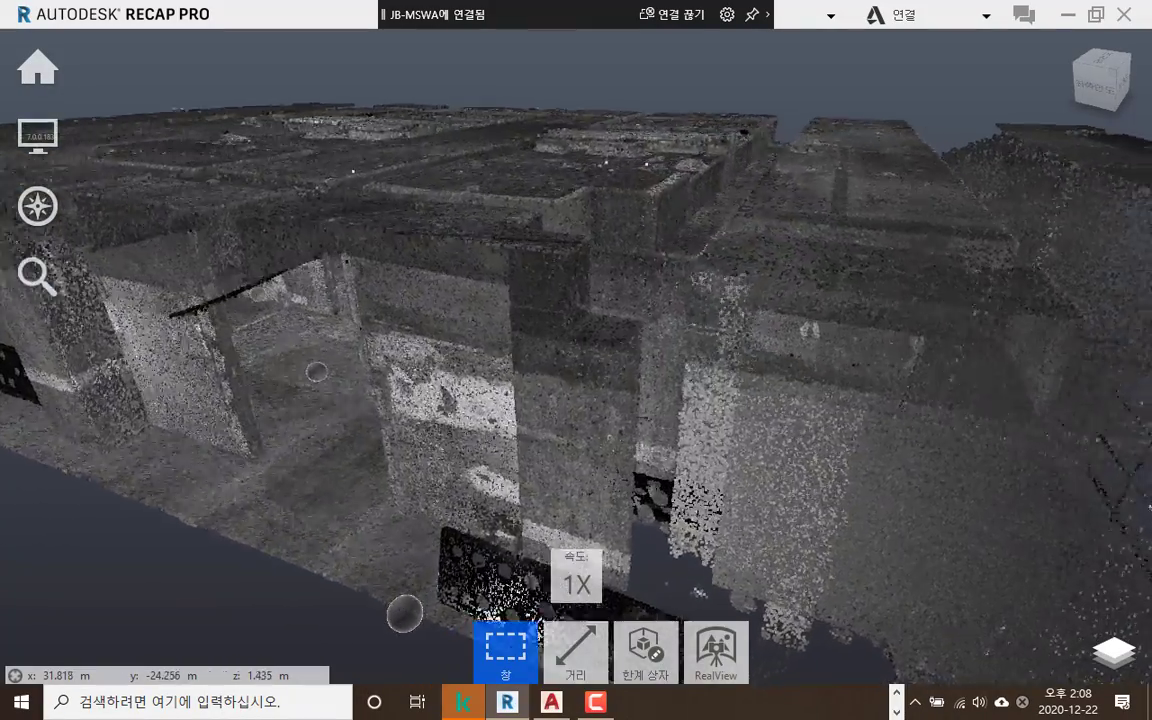
pyautogui.press('w')
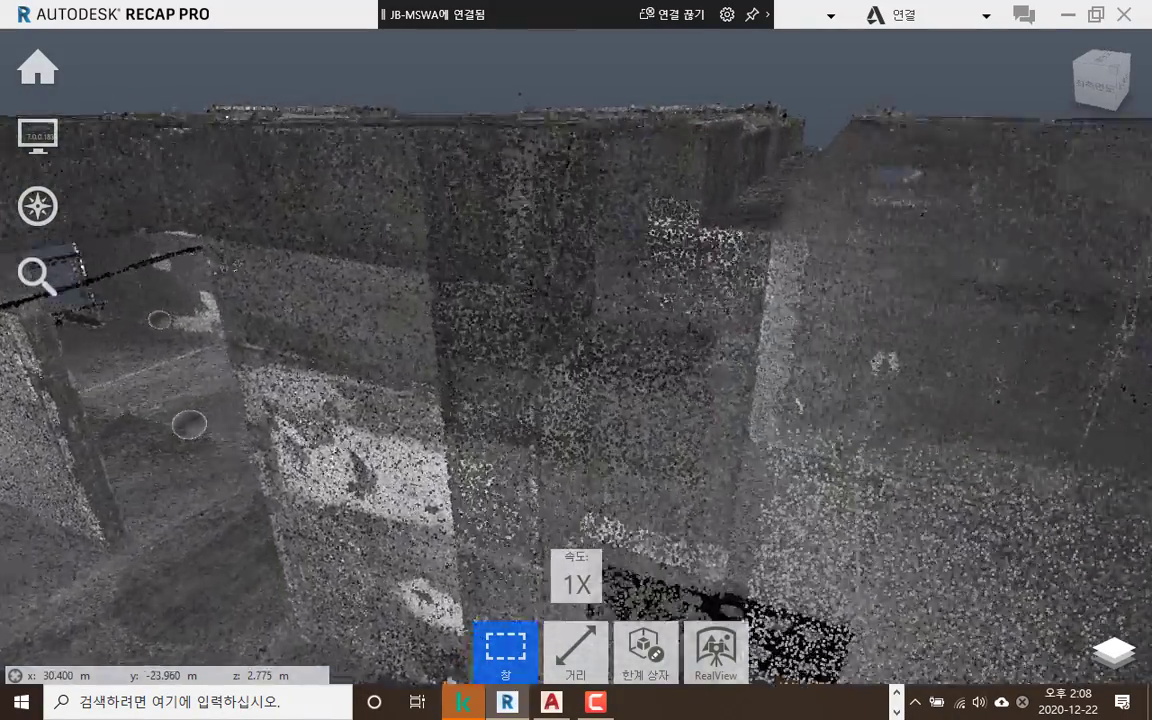
pyautogui.press('w')
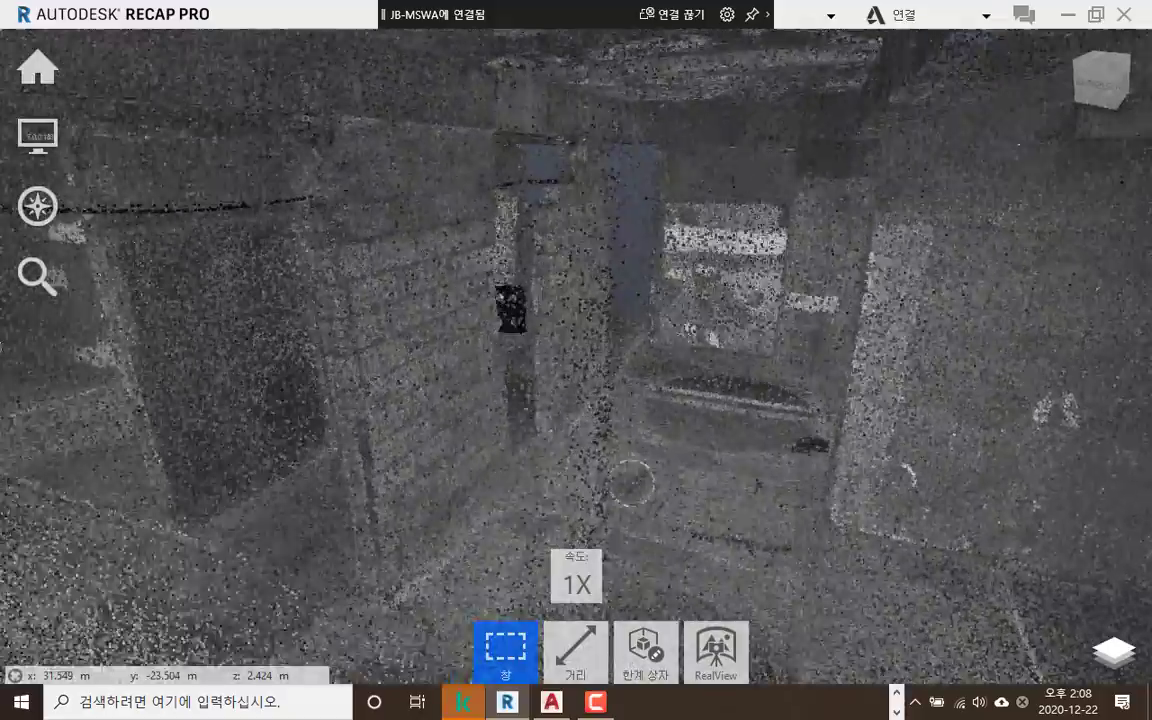
pyautogui.press('w')
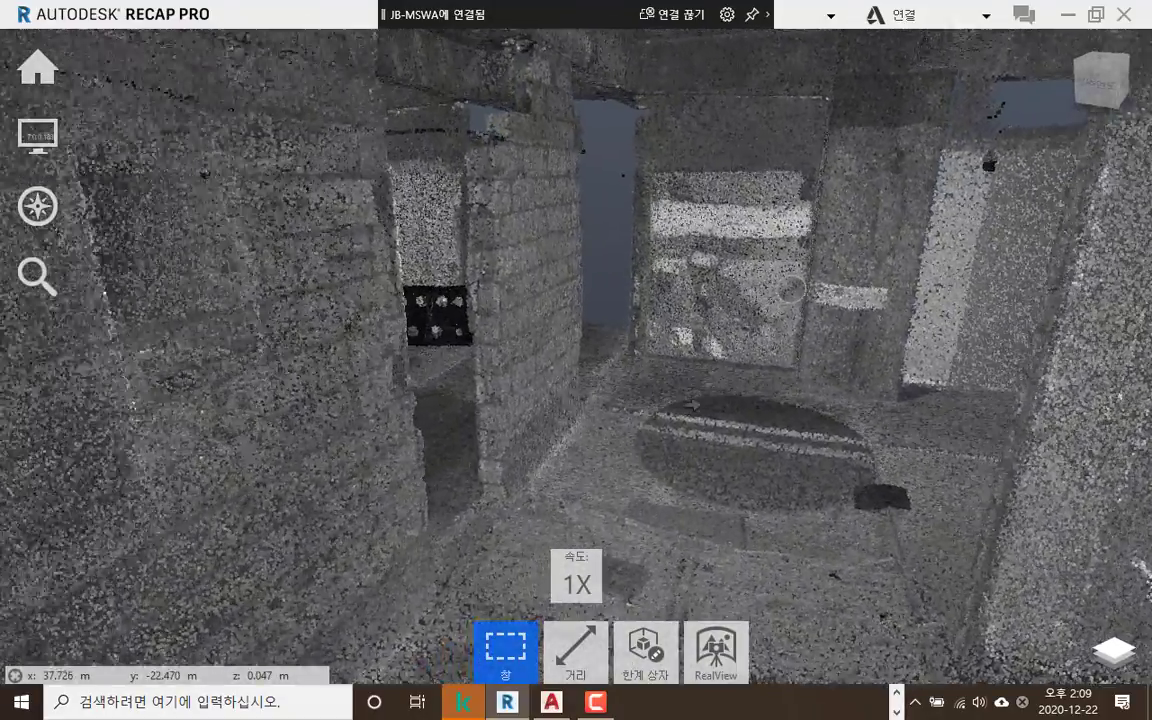
pyautogui.press('w')
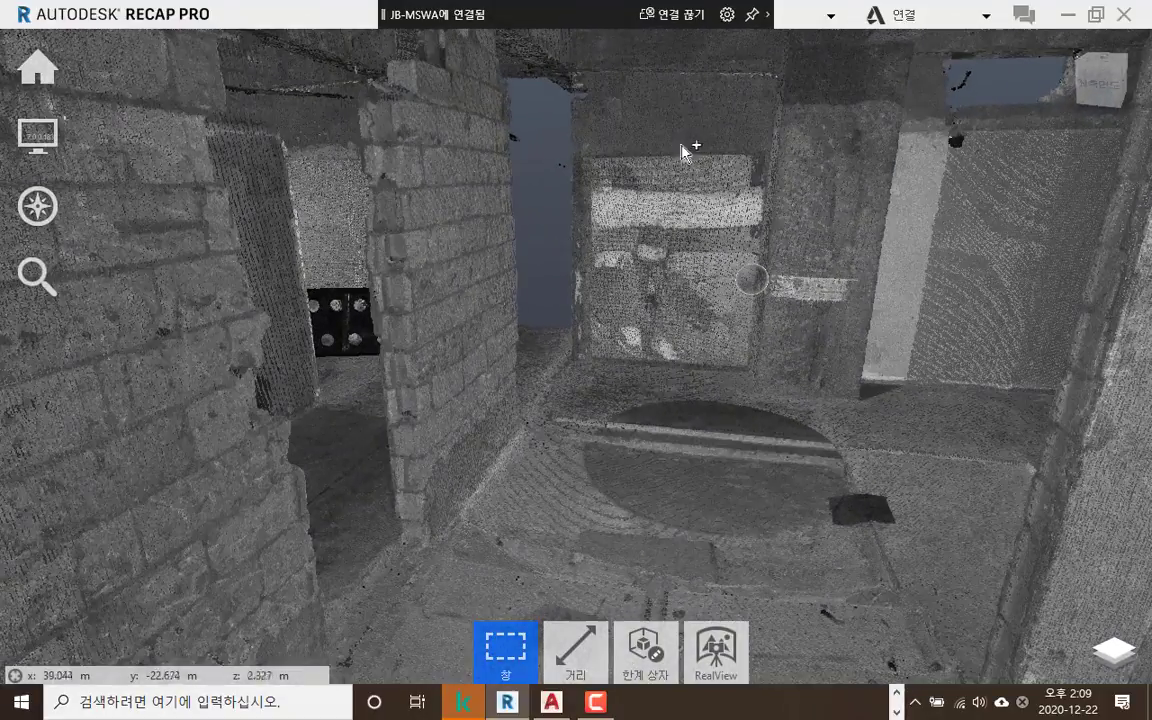
pyautogui.moveTo(667, 365); pyautogui.dragTo(591, 391, button='middle')
pyautogui.press('w')
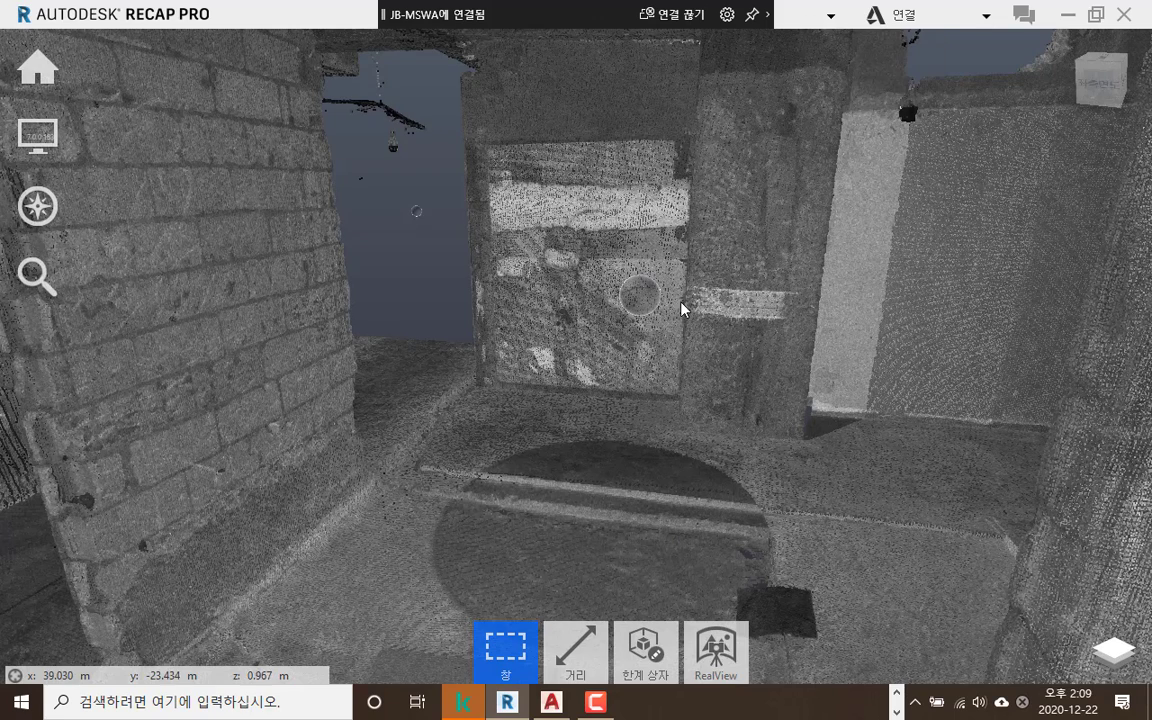
# Enter the scan view of the nearest scan position and look around to face the open end with the railing
pyautogui.moveTo(640, 300)
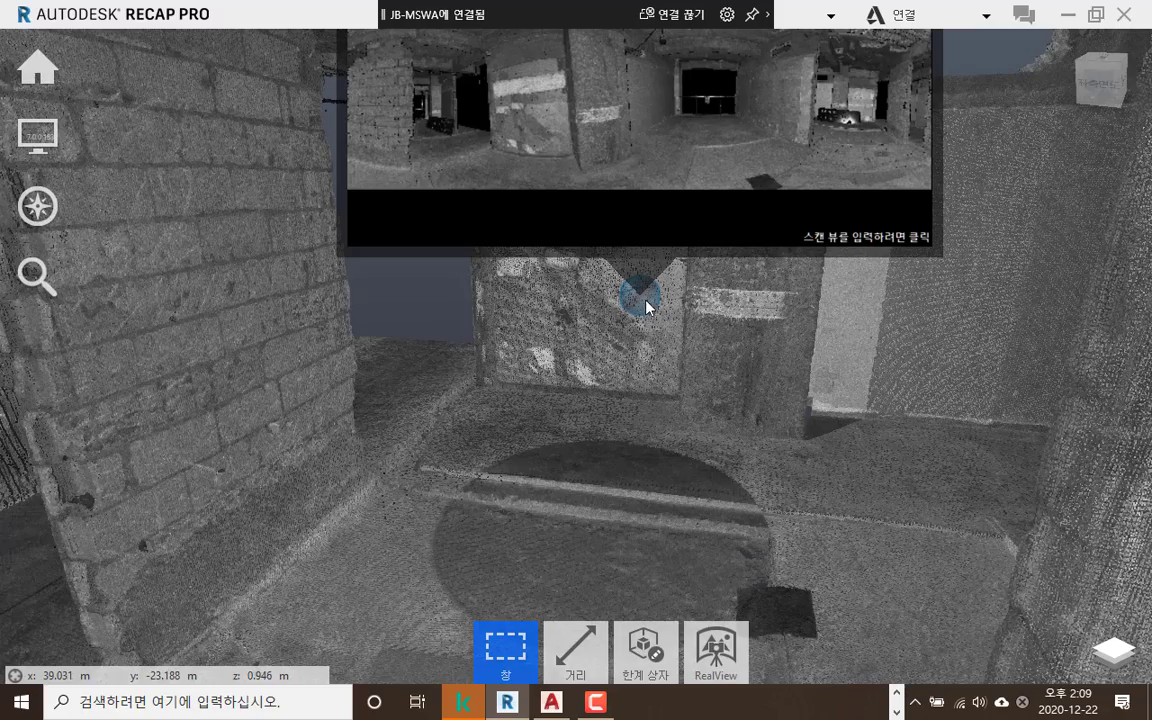
pyautogui.click(641, 297)
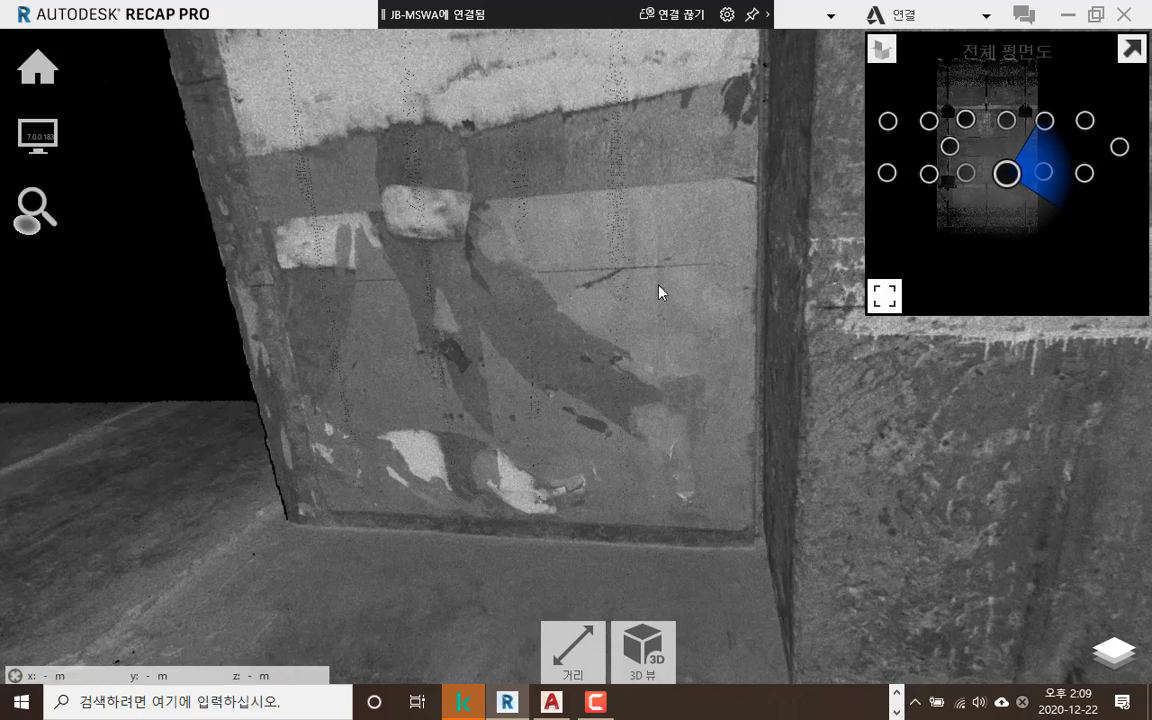
pyautogui.moveTo(667, 246); pyautogui.dragTo(382, 376)
pyautogui.moveTo(685, 272); pyautogui.dragTo(532, 337)
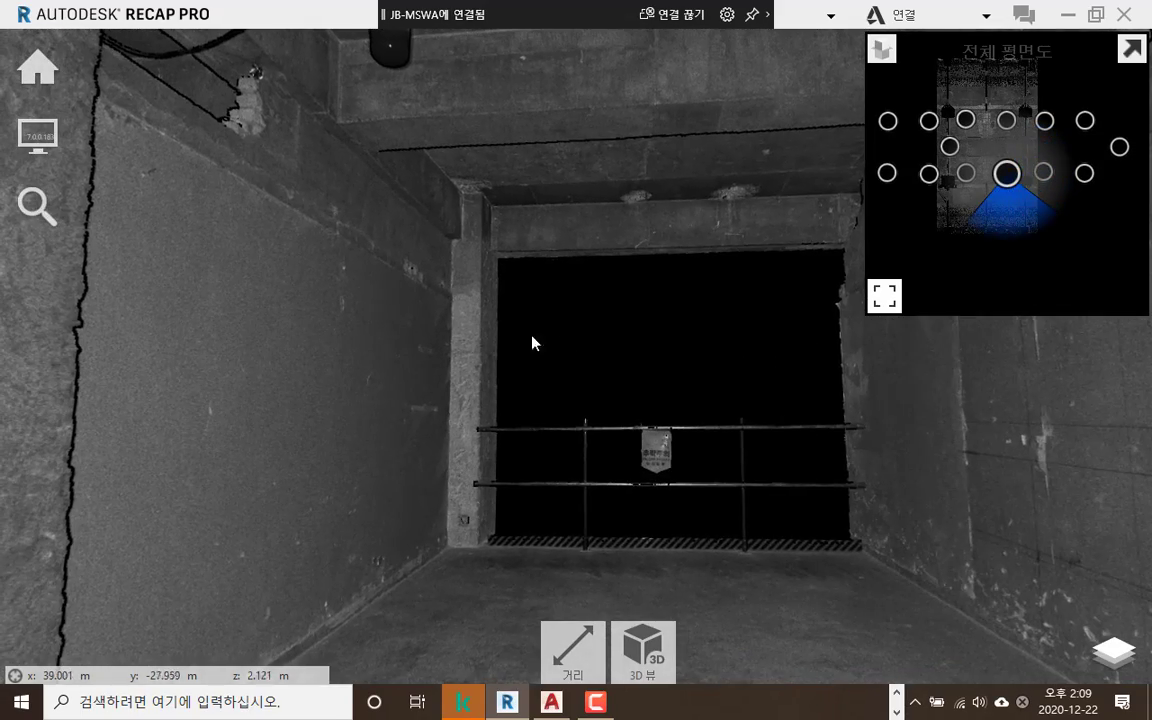
pyautogui.moveTo(610, 318); pyautogui.dragTo(544, 304)
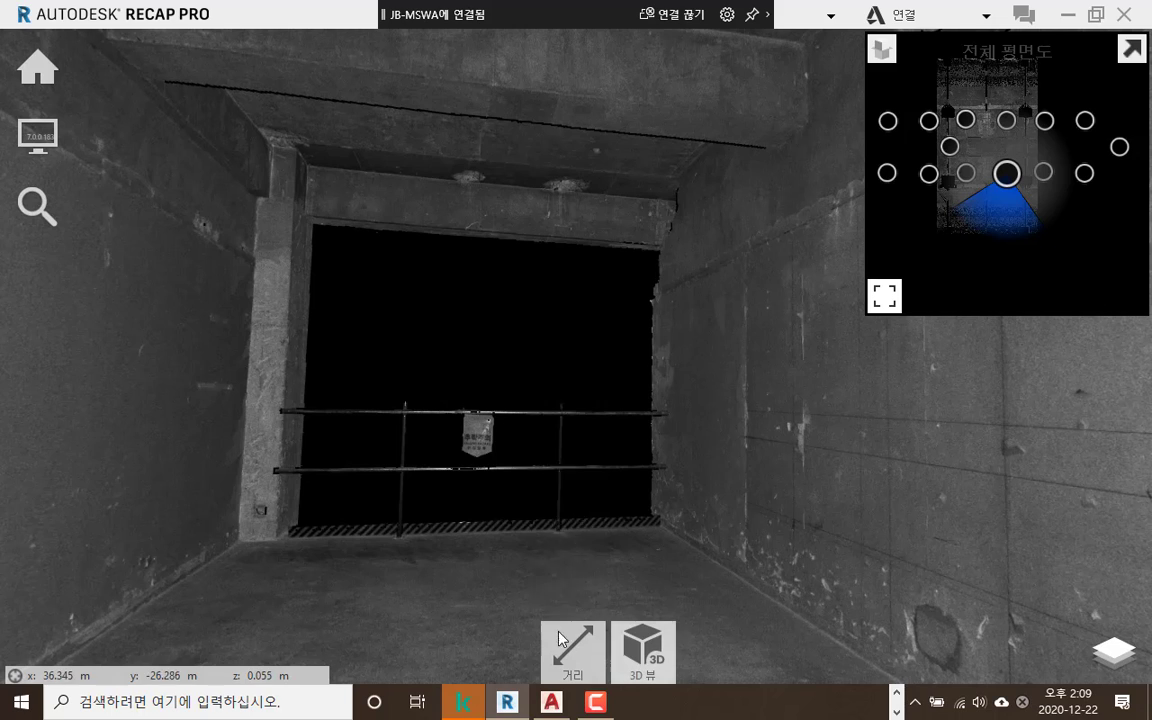
# Measure the vertical distance from the ceiling beam's underside to the floor, using the Distance tool with orthogonal Z snapping
pyautogui.moveTo(562, 636)
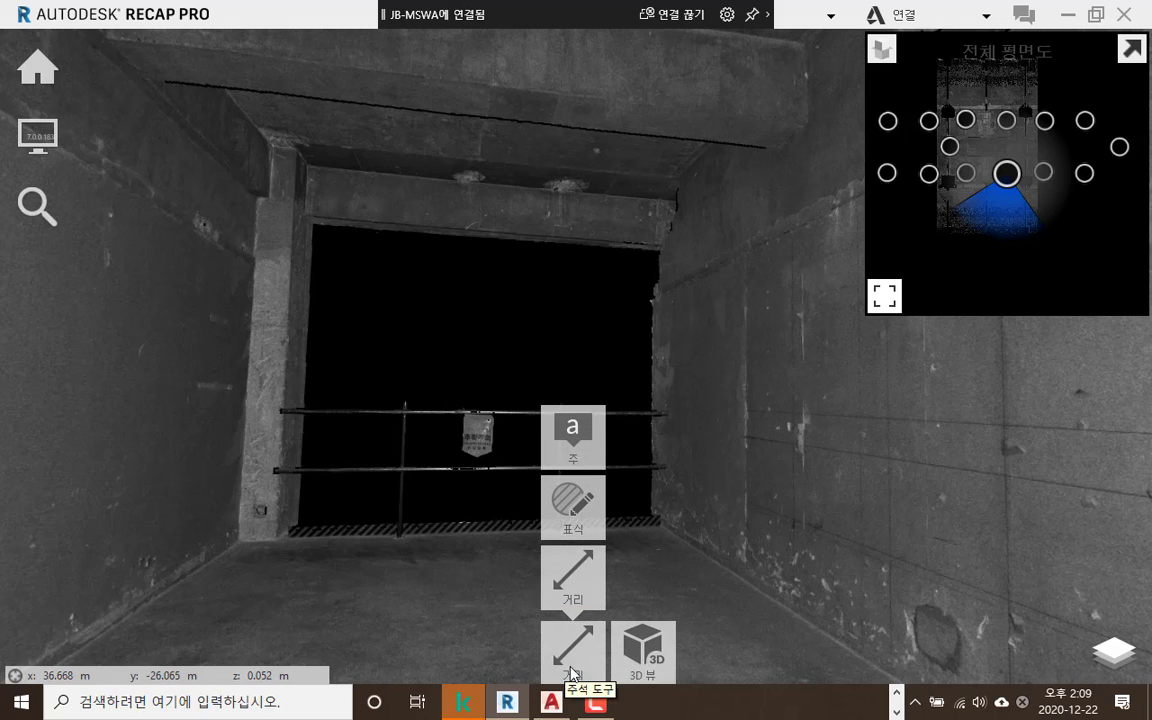
pyautogui.click(572, 579)
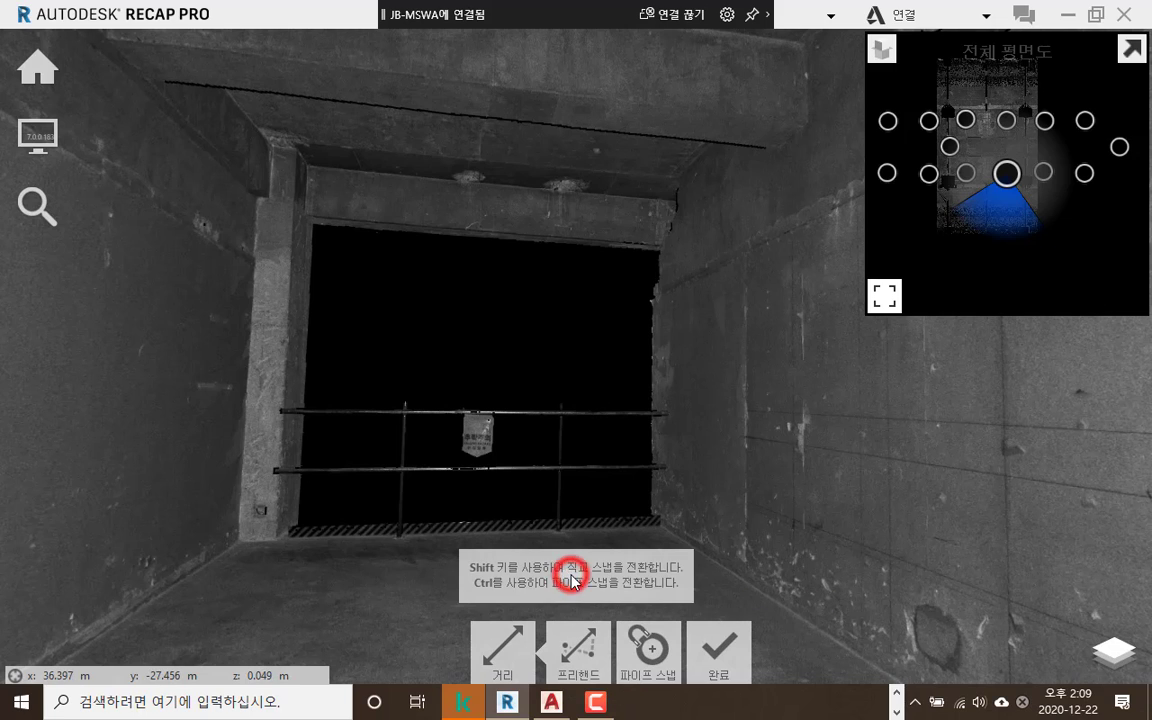
pyautogui.moveTo(584, 645)
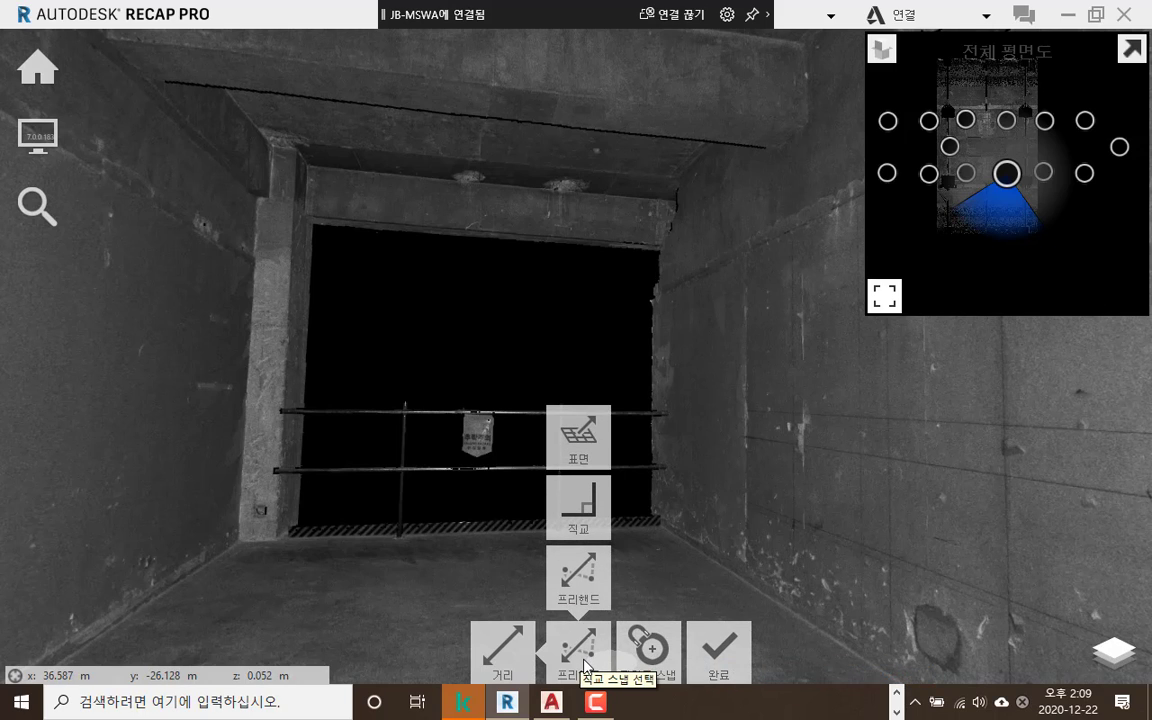
pyautogui.moveTo(585, 505)
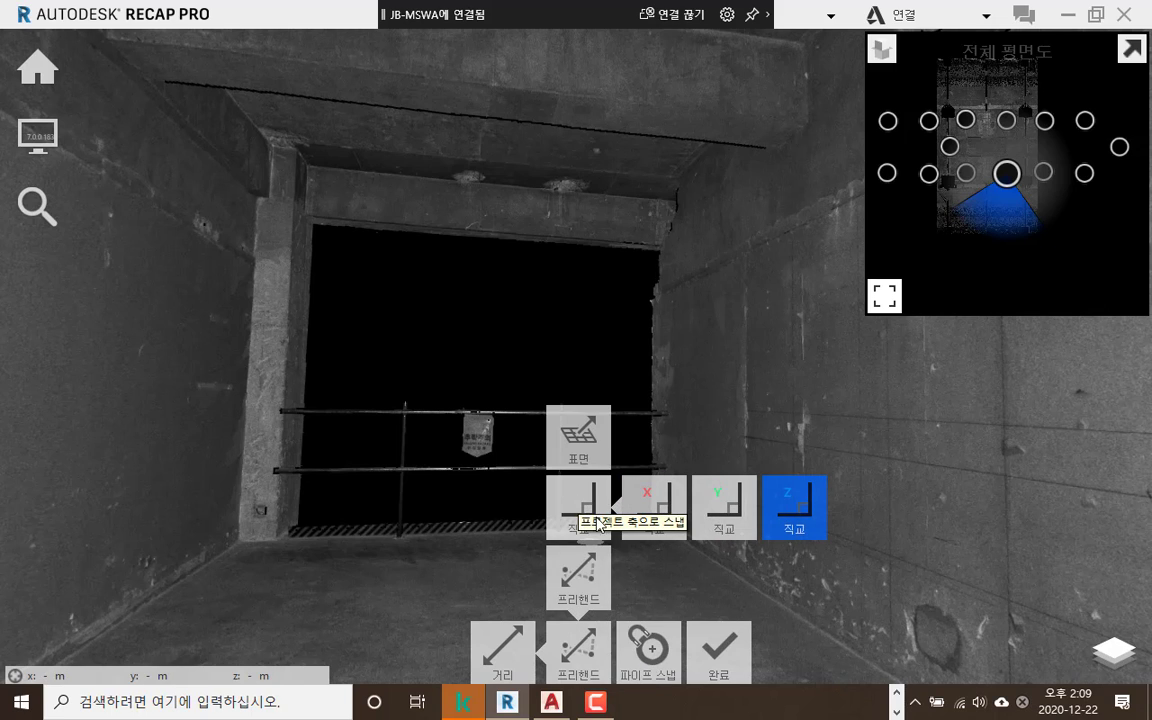
pyautogui.click(800, 511)
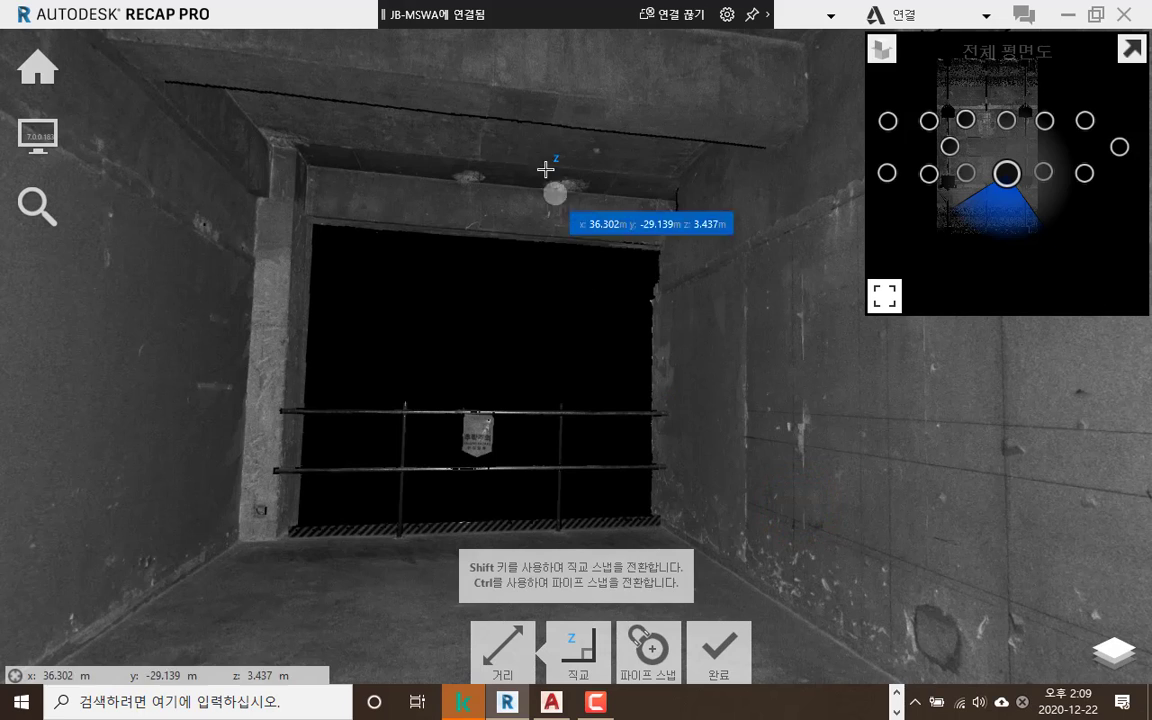
pyautogui.click(505, 94)
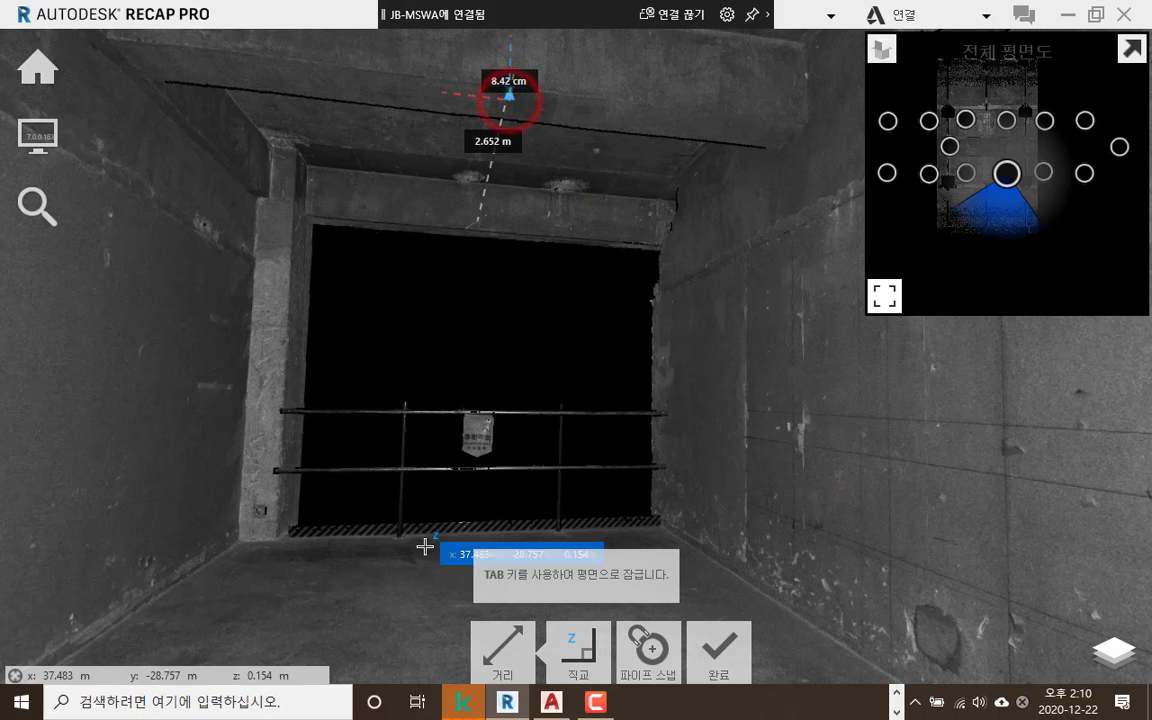
pyautogui.click(431, 619)
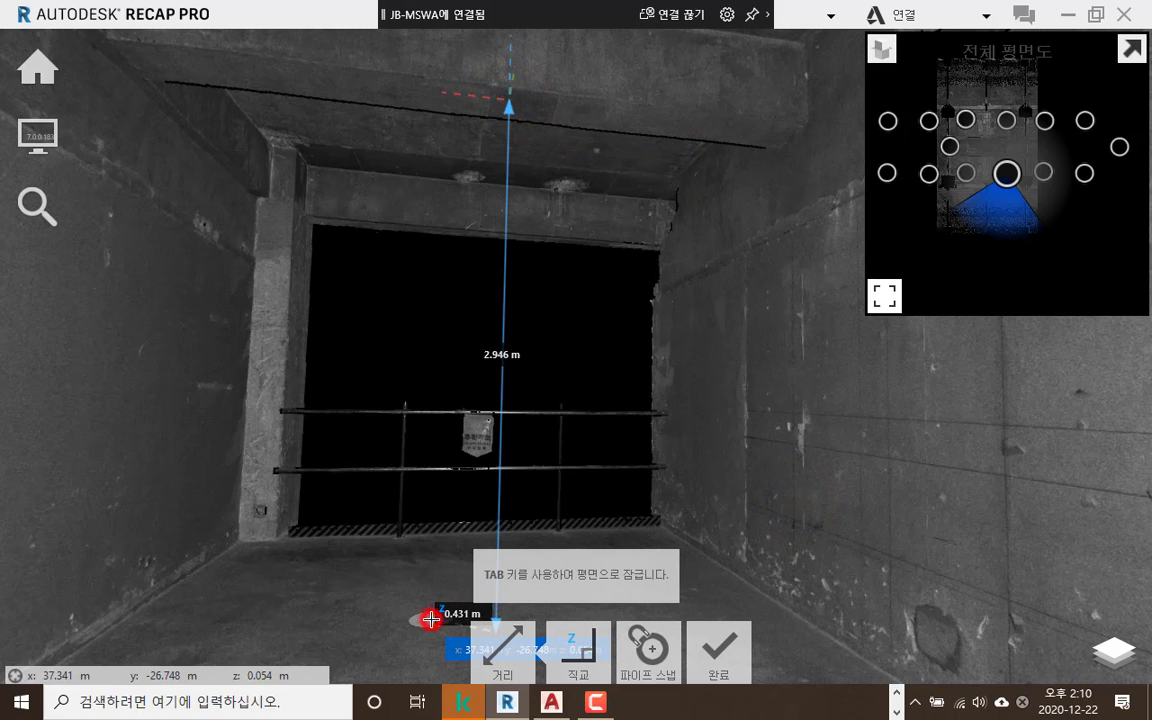
# Measure the vertical distance from the ceiling slab near the railing opening to the floor, keeping the orthogonal Z snap
pyautogui.moveTo(421, 596); pyautogui.dragTo(376, 499, button='middle')
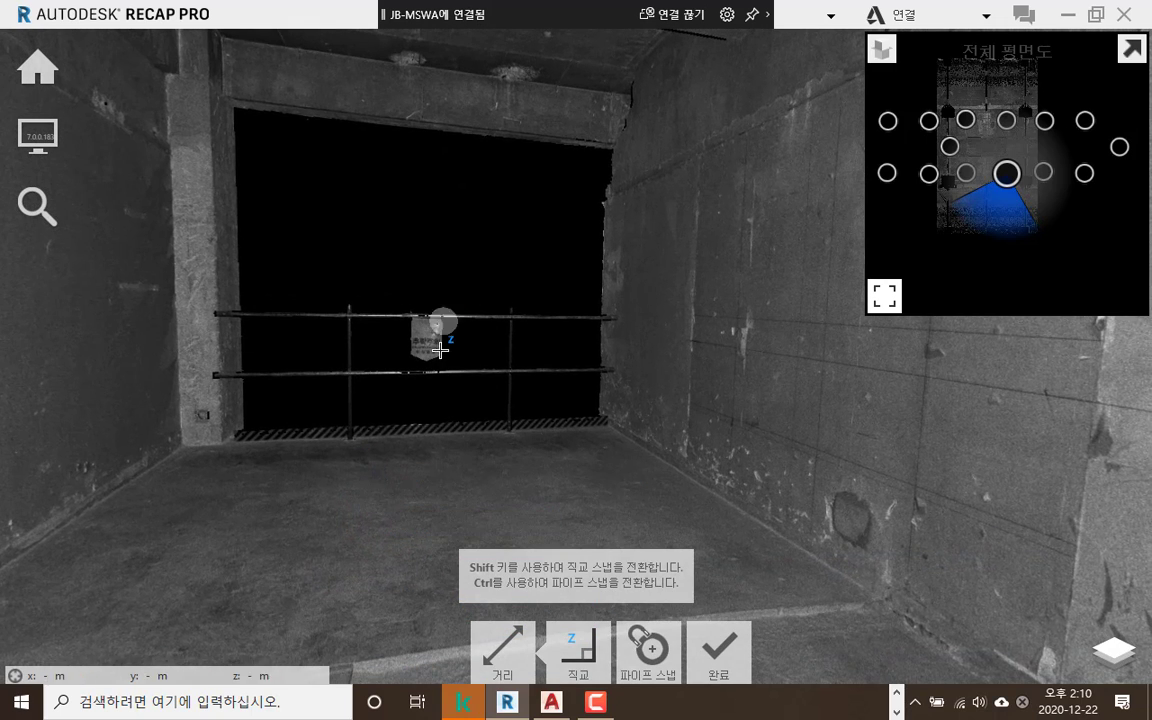
pyautogui.click(547, 43)
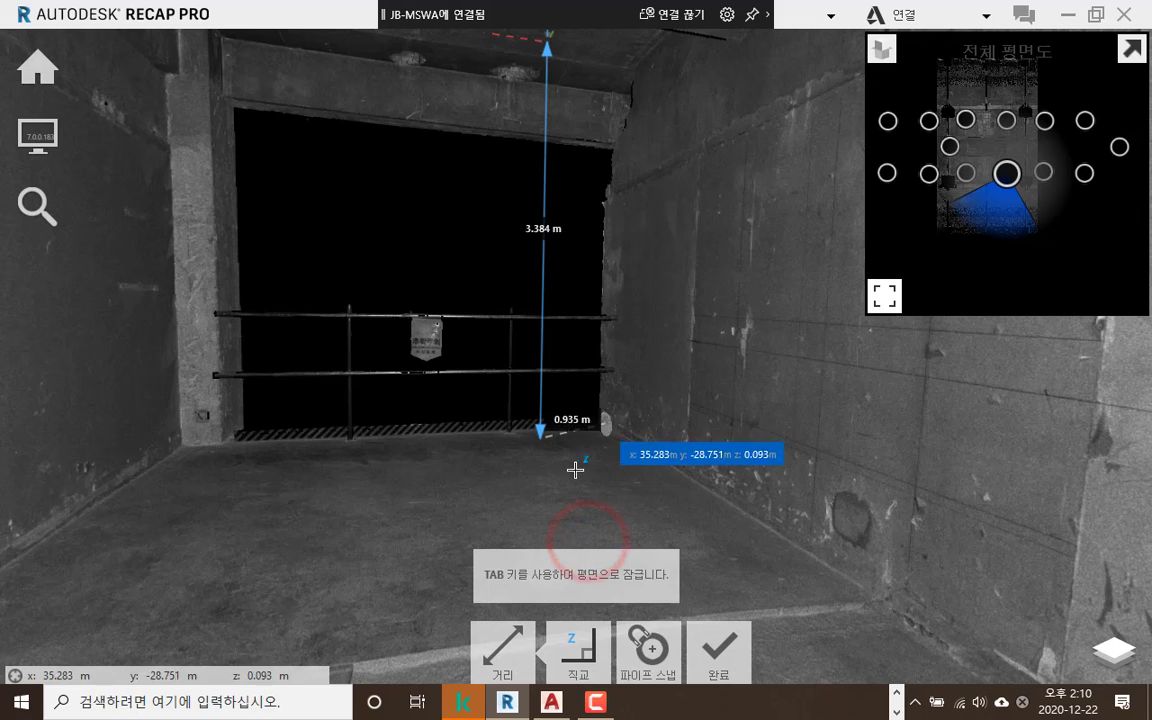
pyautogui.click(547, 501)
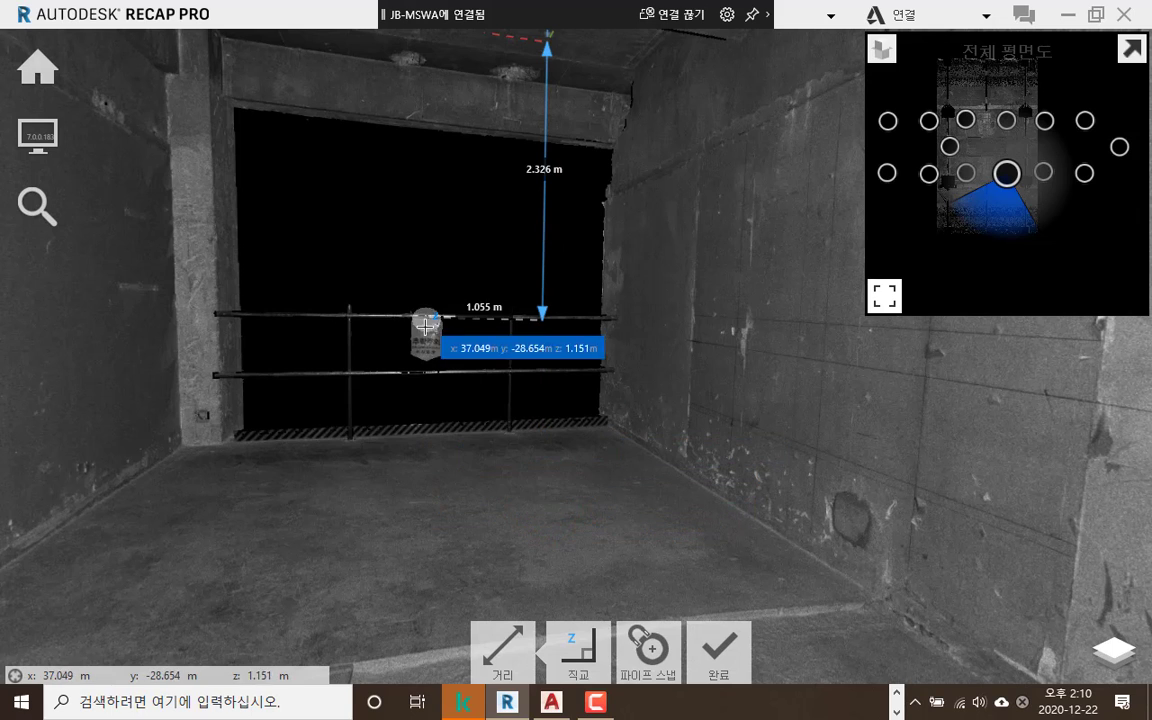
pyautogui.click(530, 507)
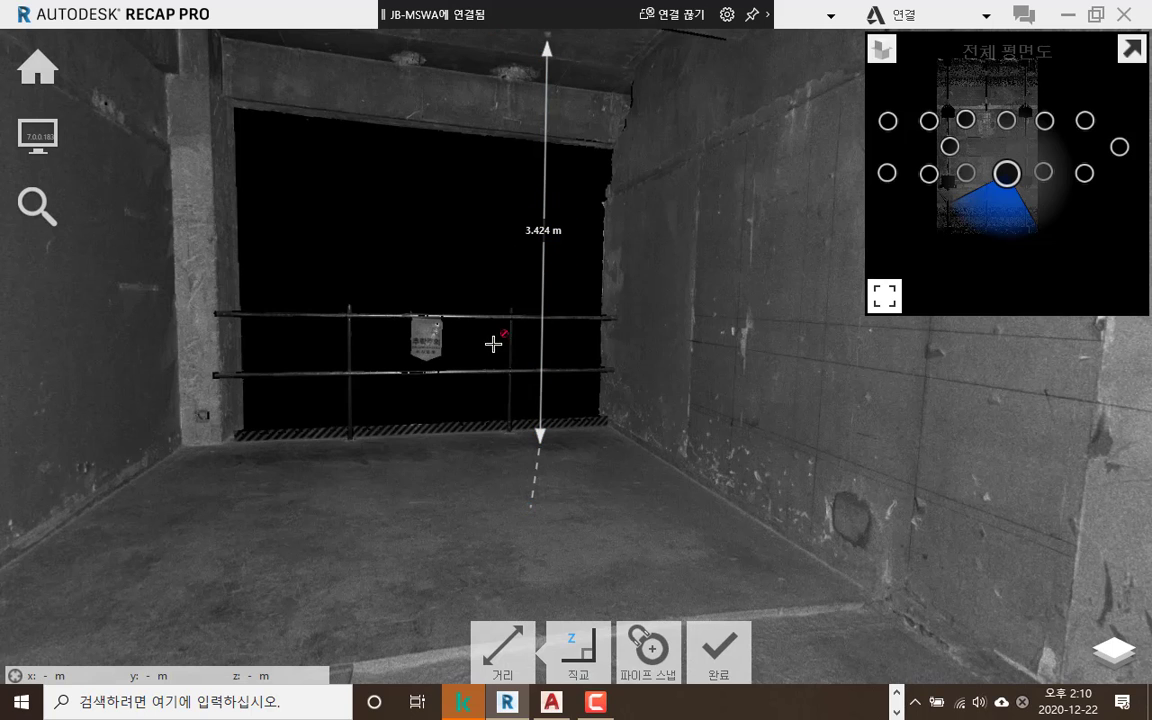
# Switch the distance snapping to orthogonal Y and measure a short horizontal length along the side wall
pyautogui.moveTo(484, 458); pyautogui.dragTo(516, 426)
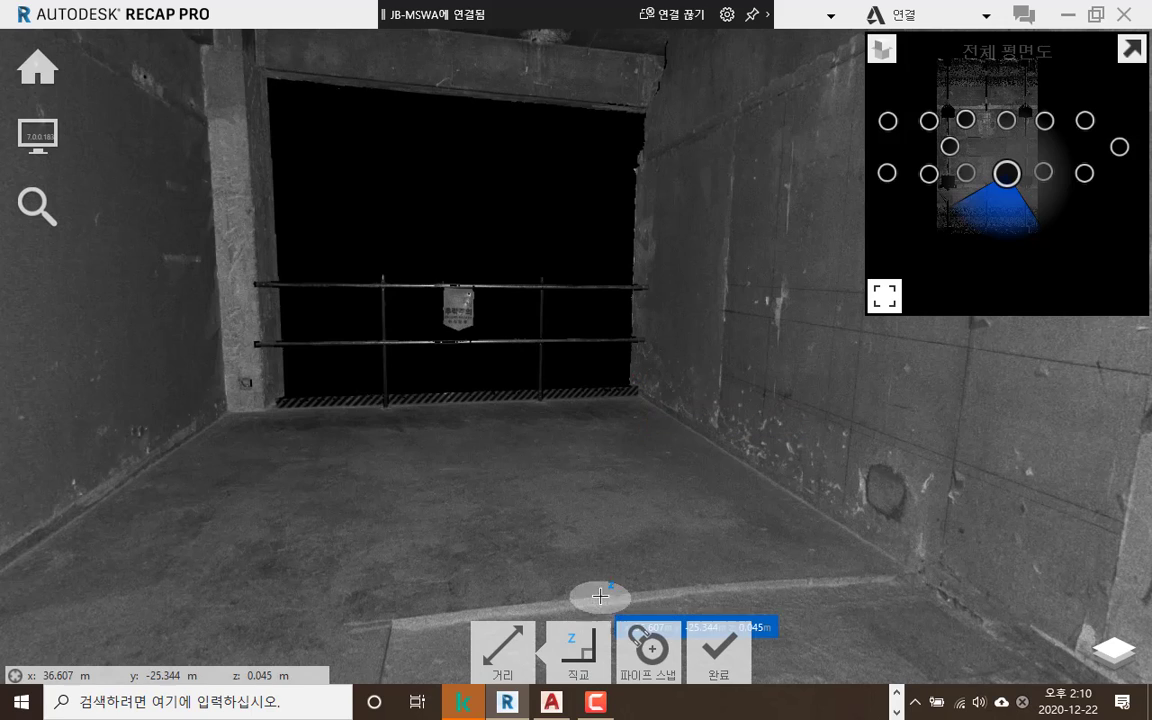
pyautogui.moveTo(580, 673)
pyautogui.moveTo(579, 524)
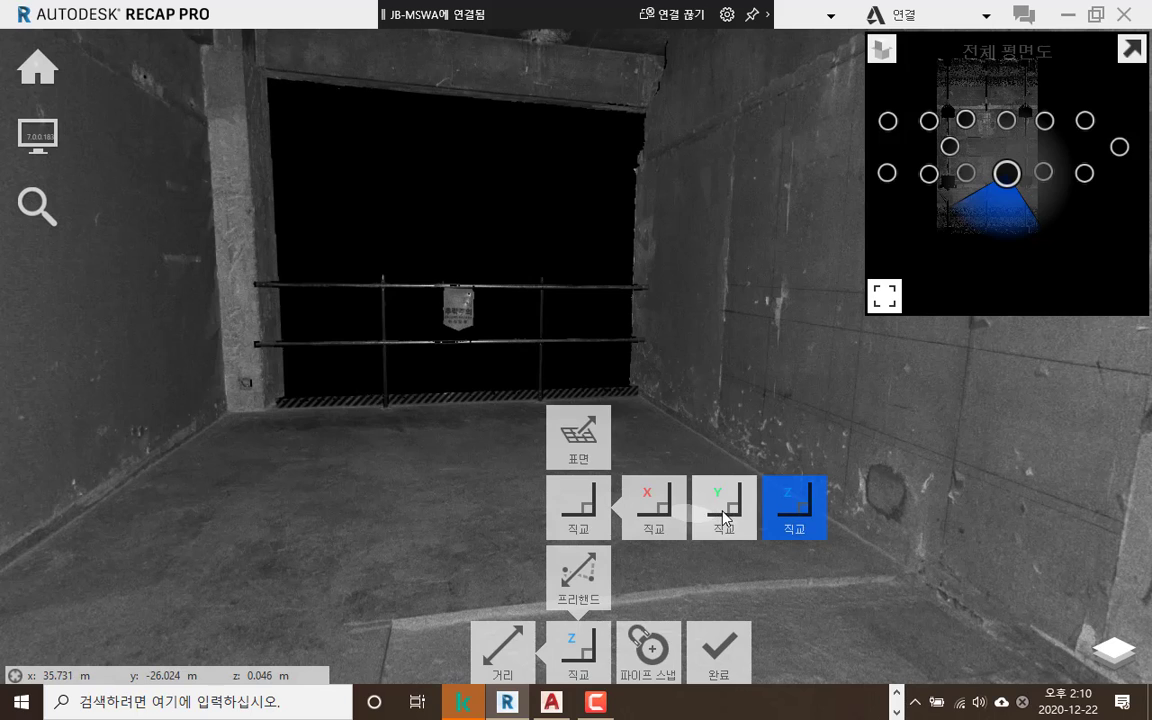
pyautogui.click(725, 518)
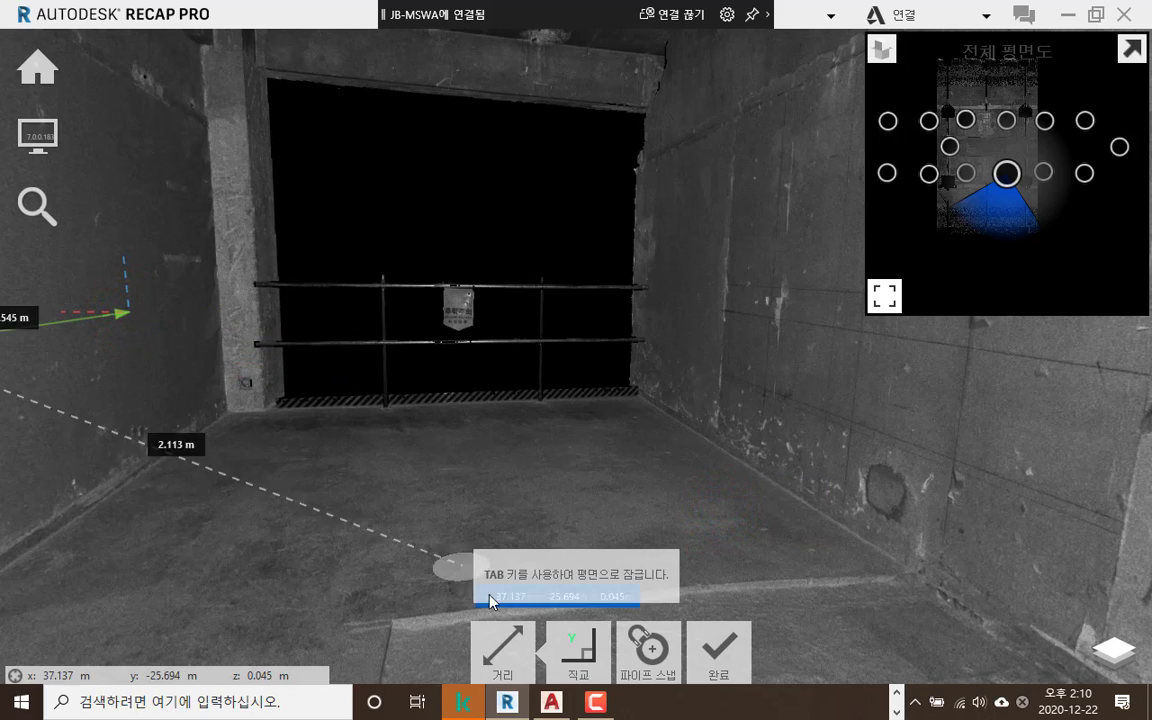
# Measure the clear width between the two side walls and the width of the column beside the opening, using freehand distance measurement
pyautogui.moveTo(578, 648)
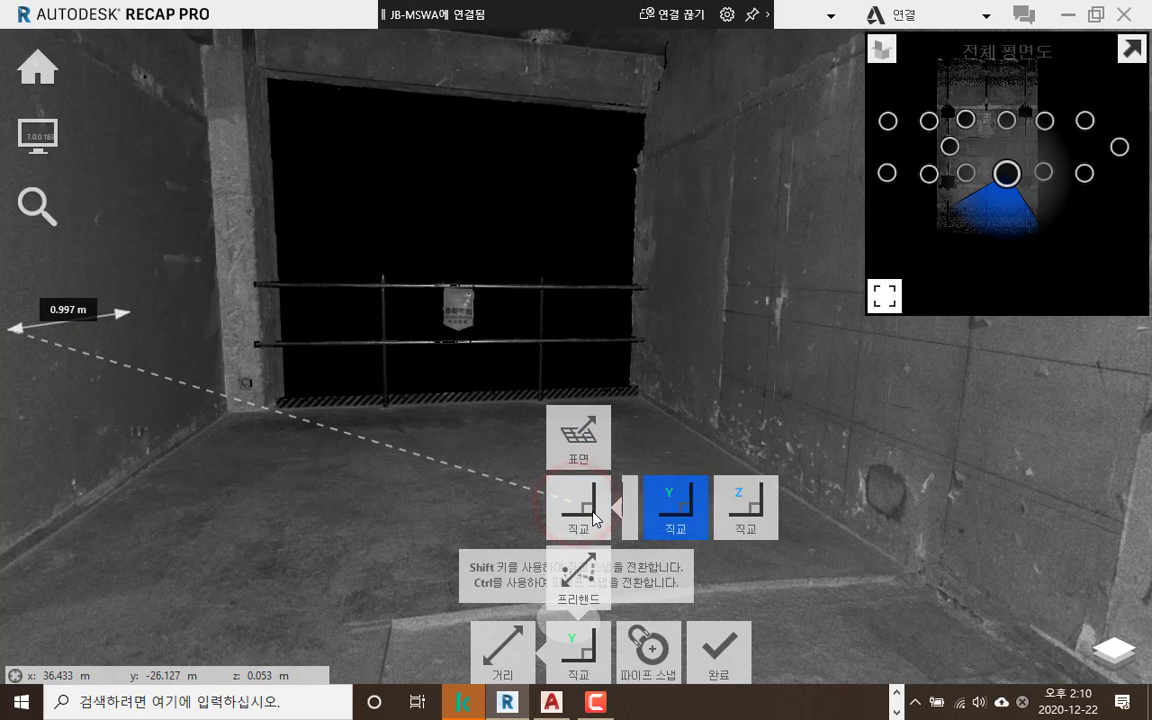
pyautogui.click(649, 501)
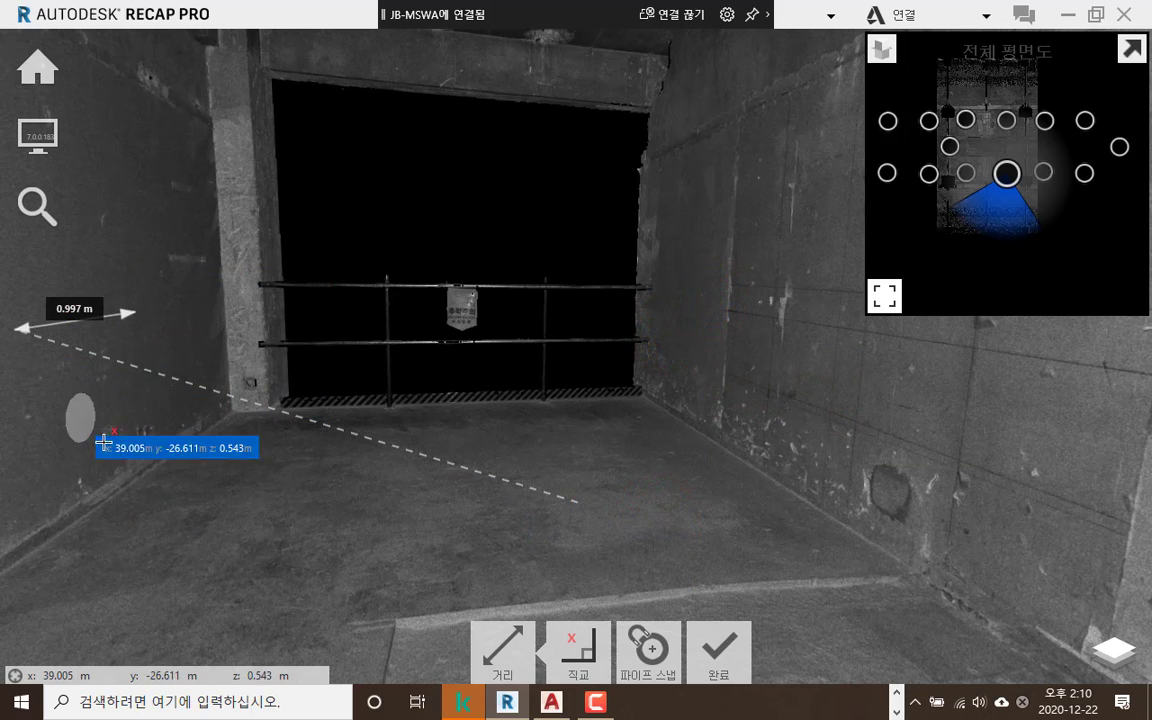
pyautogui.moveTo(468, 508); pyautogui.dragTo(450, 453, button='middle')
pyautogui.moveTo(478, 493); pyautogui.dragTo(615, 483, button='middle')
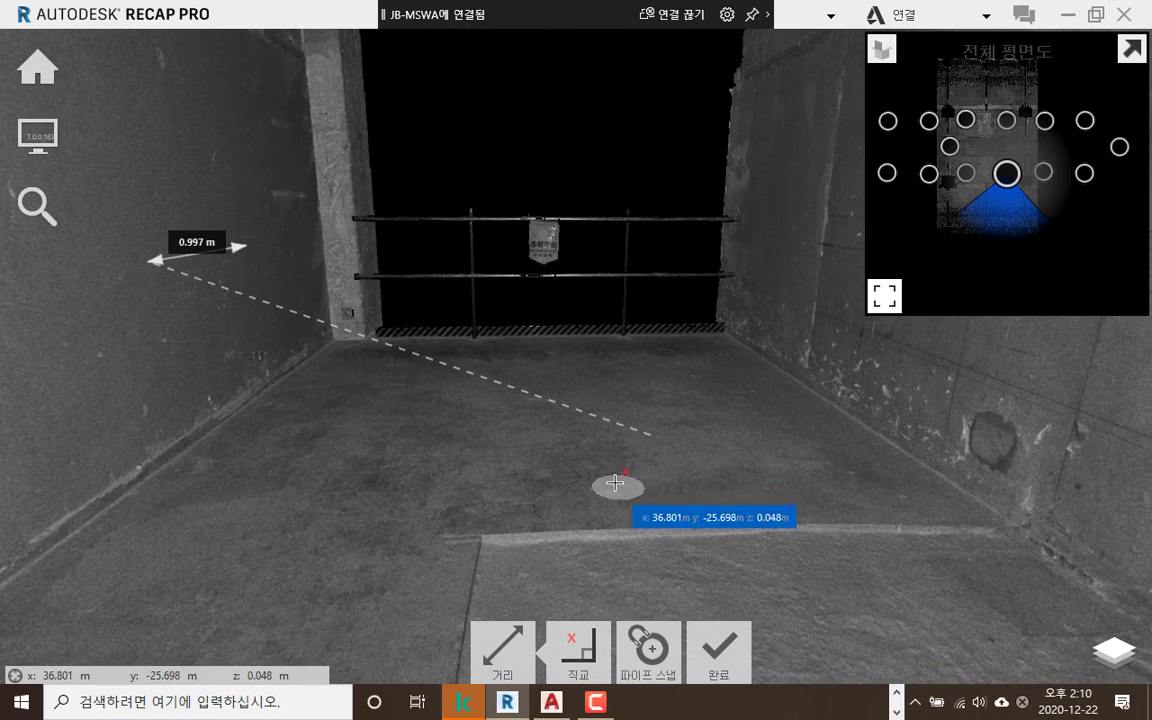
pyautogui.moveTo(592, 663)
pyautogui.click(578, 575)
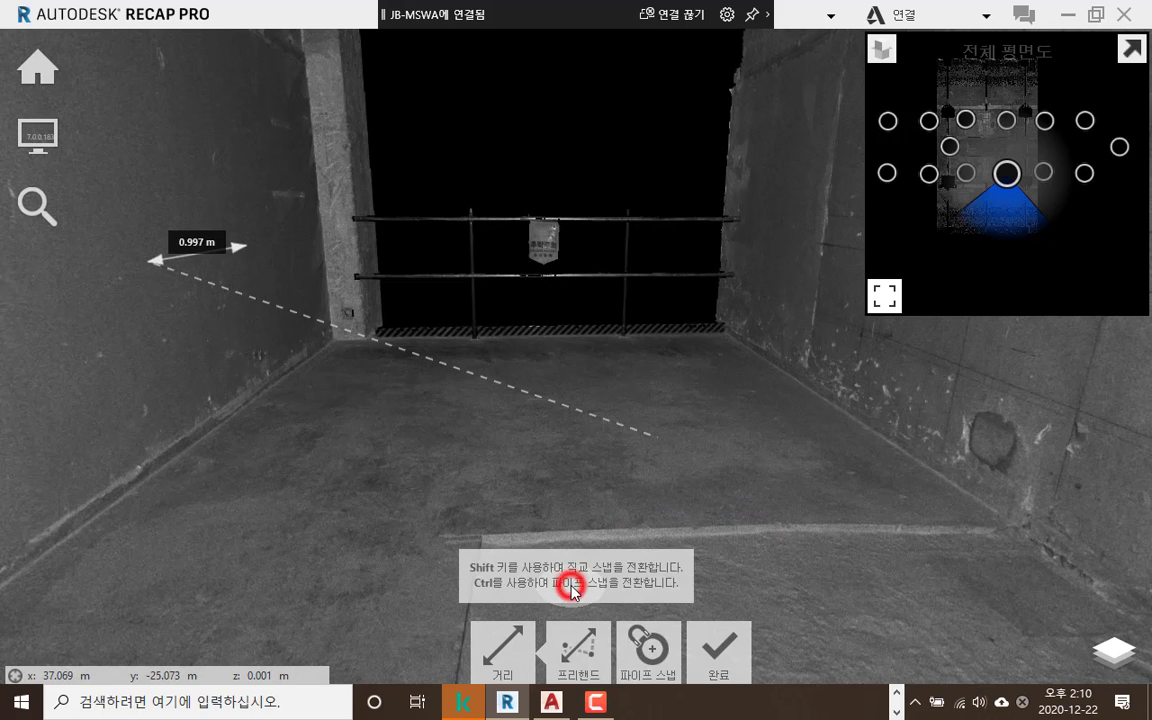
pyautogui.click(138, 296)
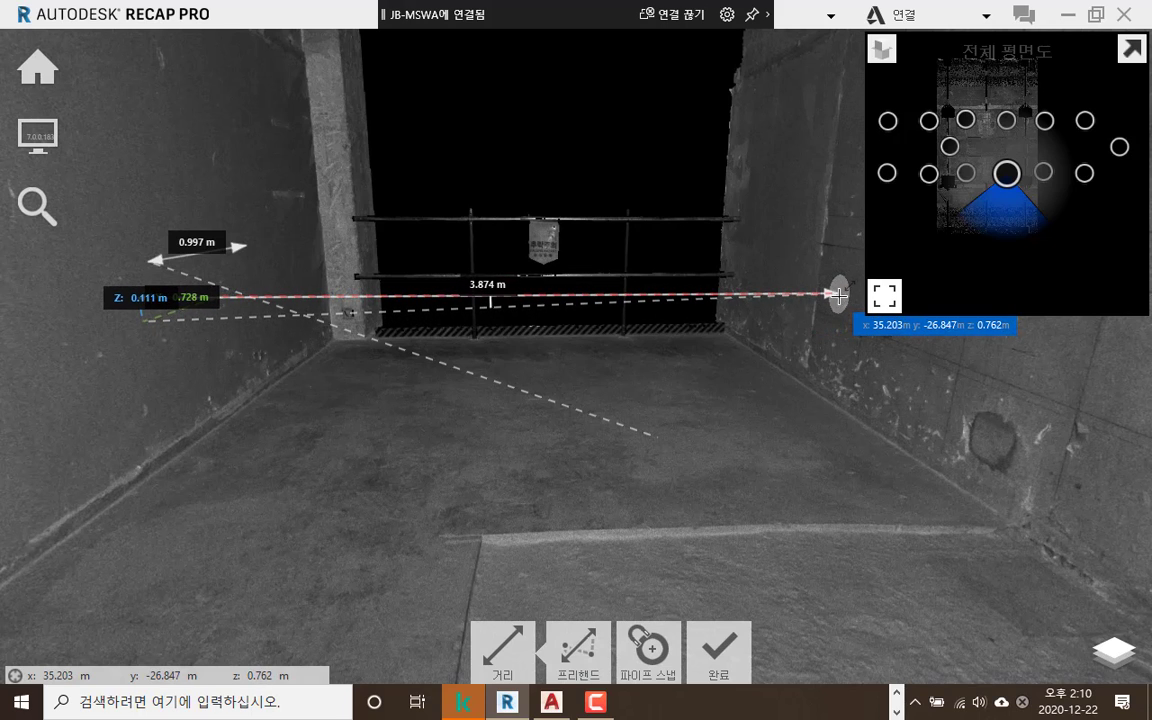
pyautogui.click(838, 310)
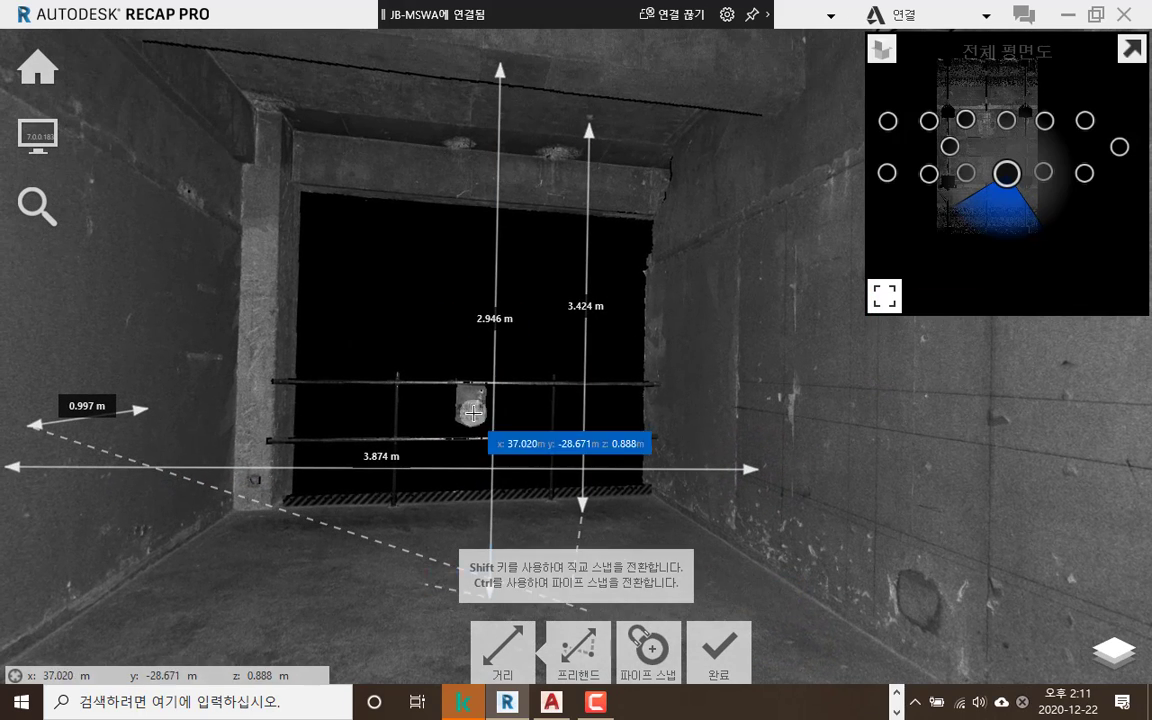
pyautogui.click(242, 226)
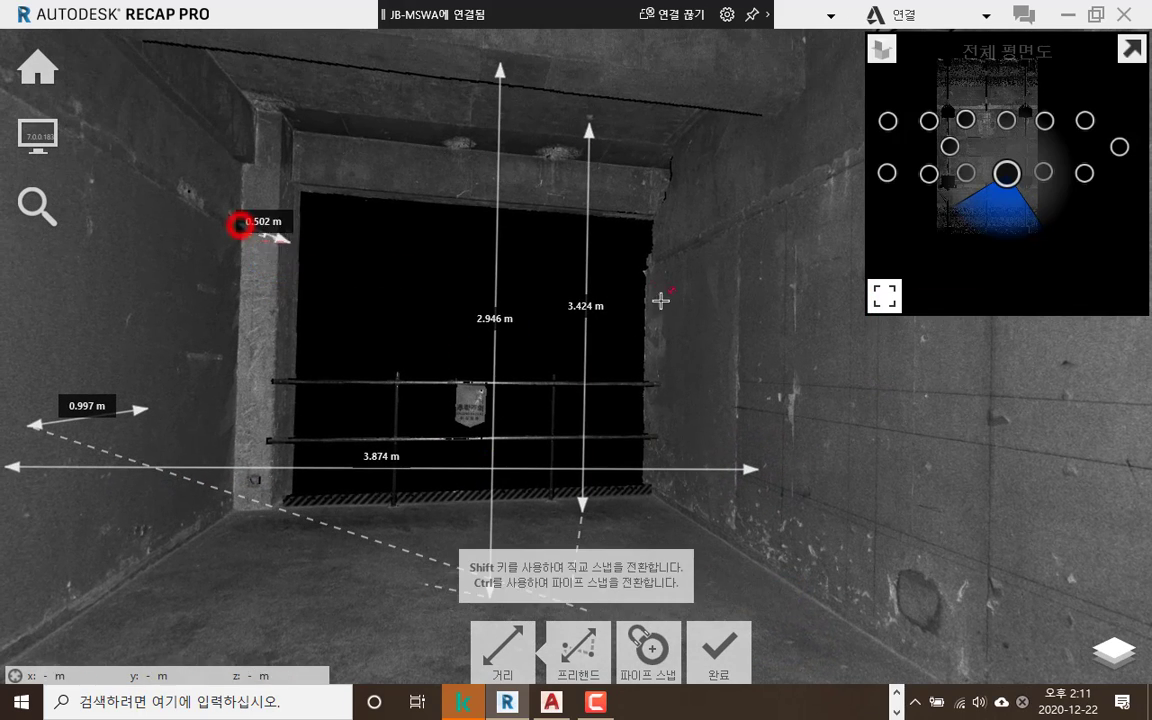
# Complete the freehand width measurement from the column's upper part to the opposite side wall, and finish distance measuring
pyautogui.click(692, 250)
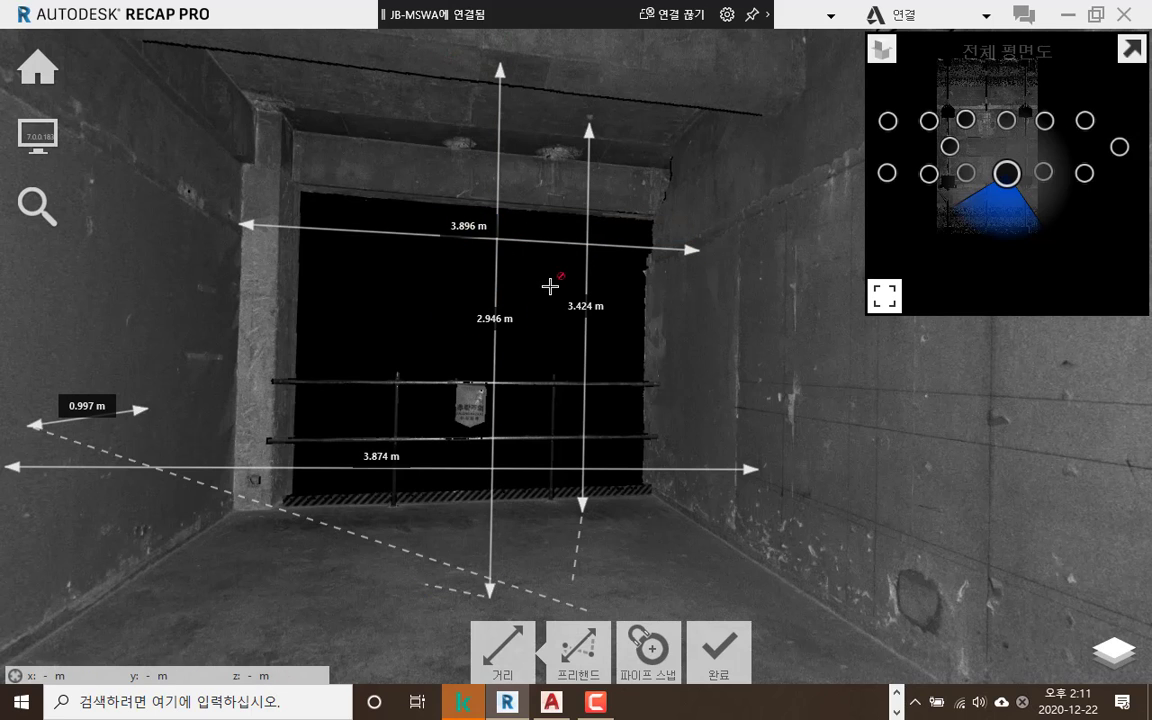
pyautogui.moveTo(550, 285); pyautogui.dragTo(537, 261, button='middle')
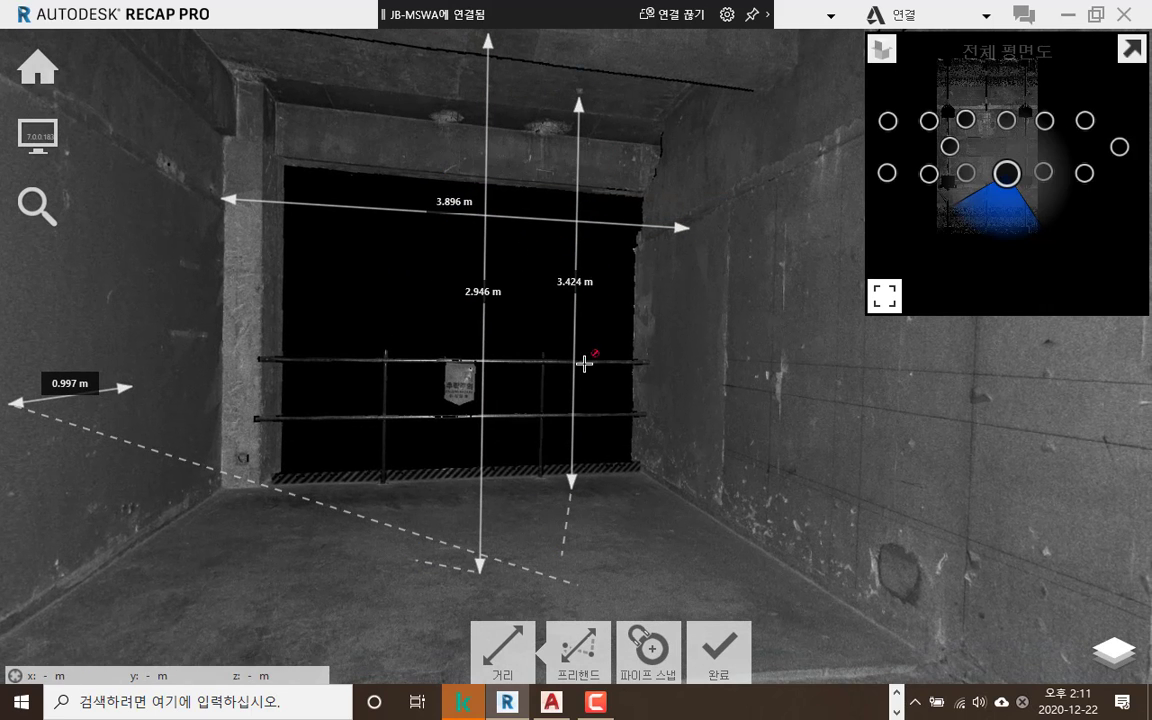
pyautogui.moveTo(584, 364); pyautogui.dragTo(584, 381, button='middle')
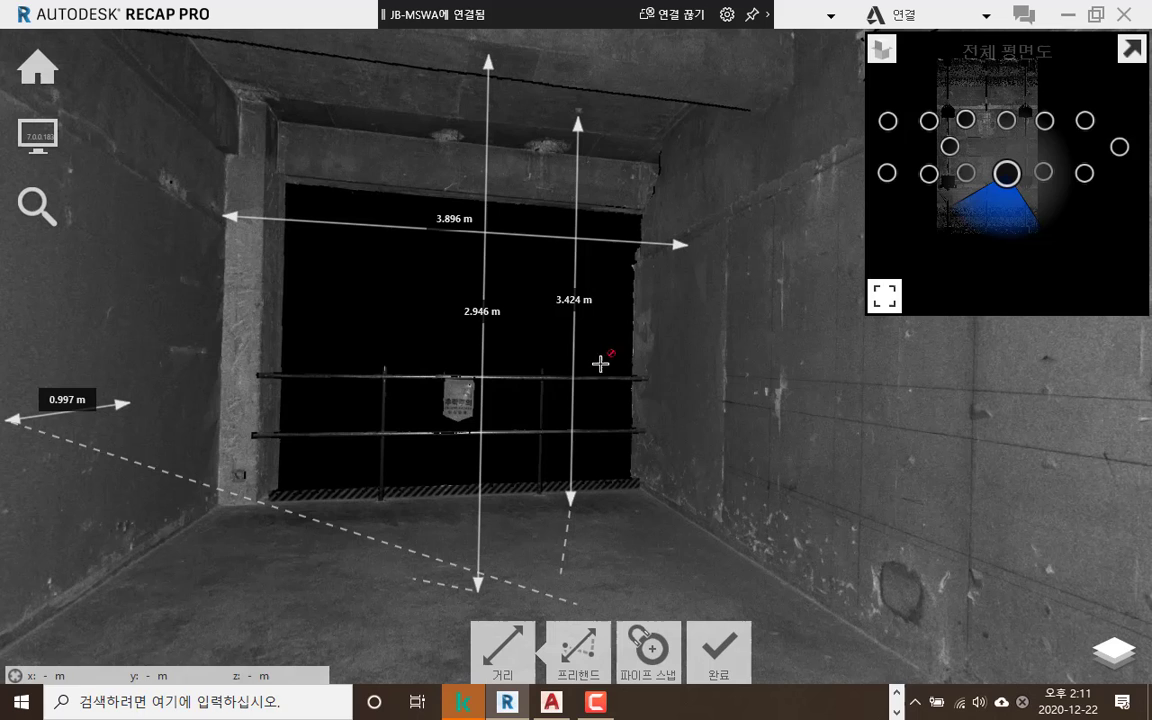
pyautogui.click(719, 668)
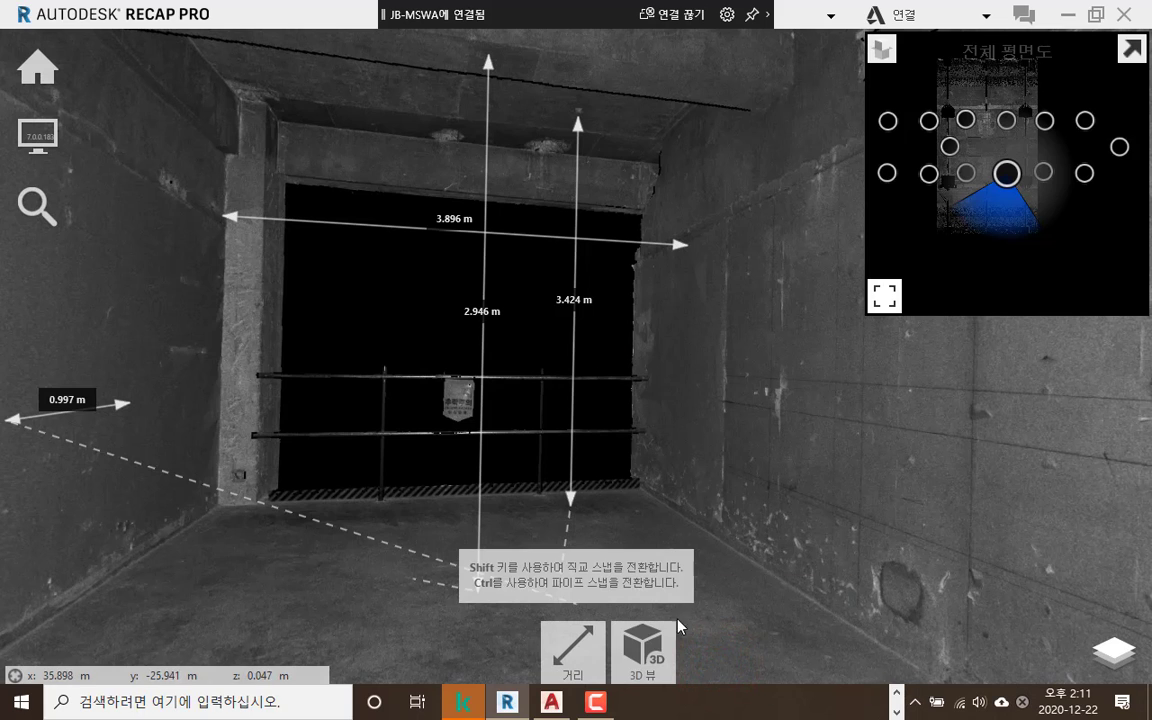
# Switch from RealView to the 3D view and look around the measured bay and its neighbouring bay
pyautogui.moveTo(589, 656)
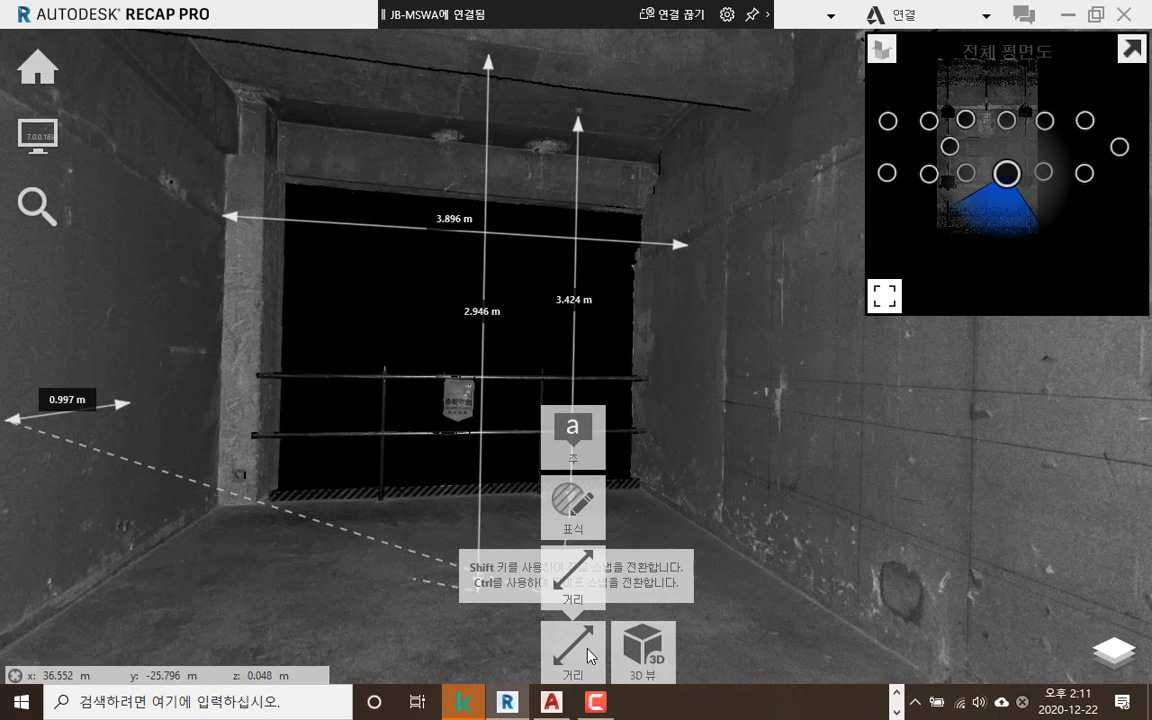
pyautogui.click(655, 660)
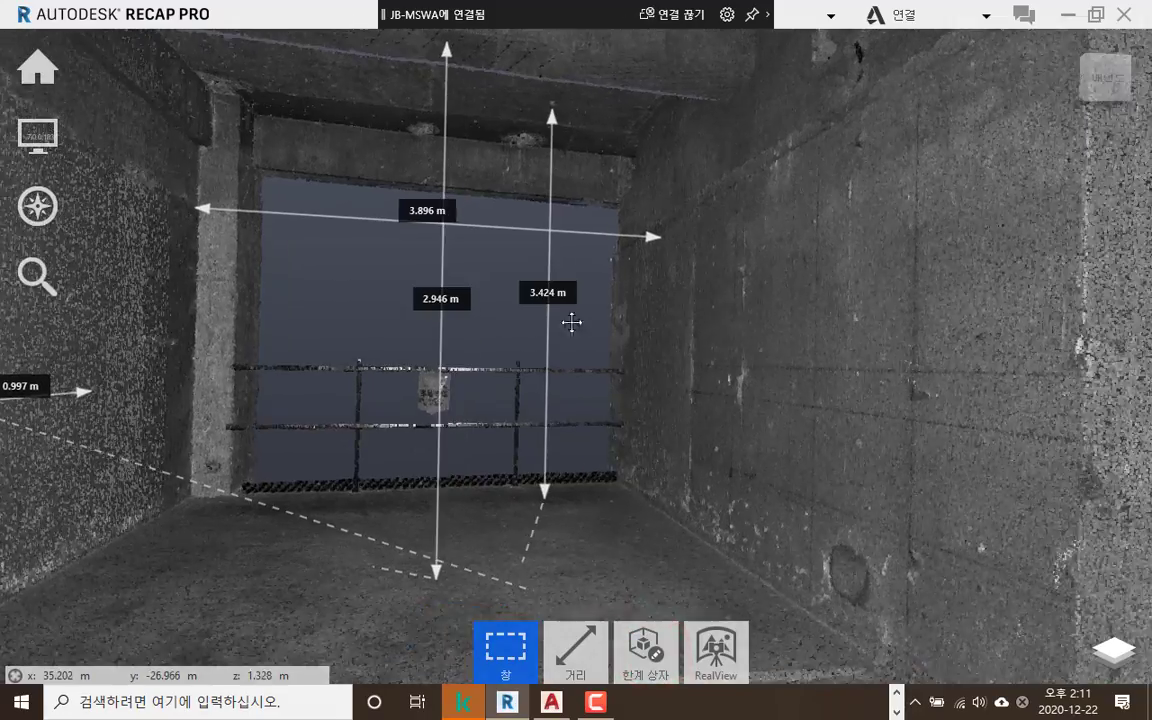
pyautogui.moveTo(571, 322); pyautogui.dragTo(159, 346, button='middle')
pyautogui.moveTo(621, 377); pyautogui.dragTo(432, 352, button='middle')
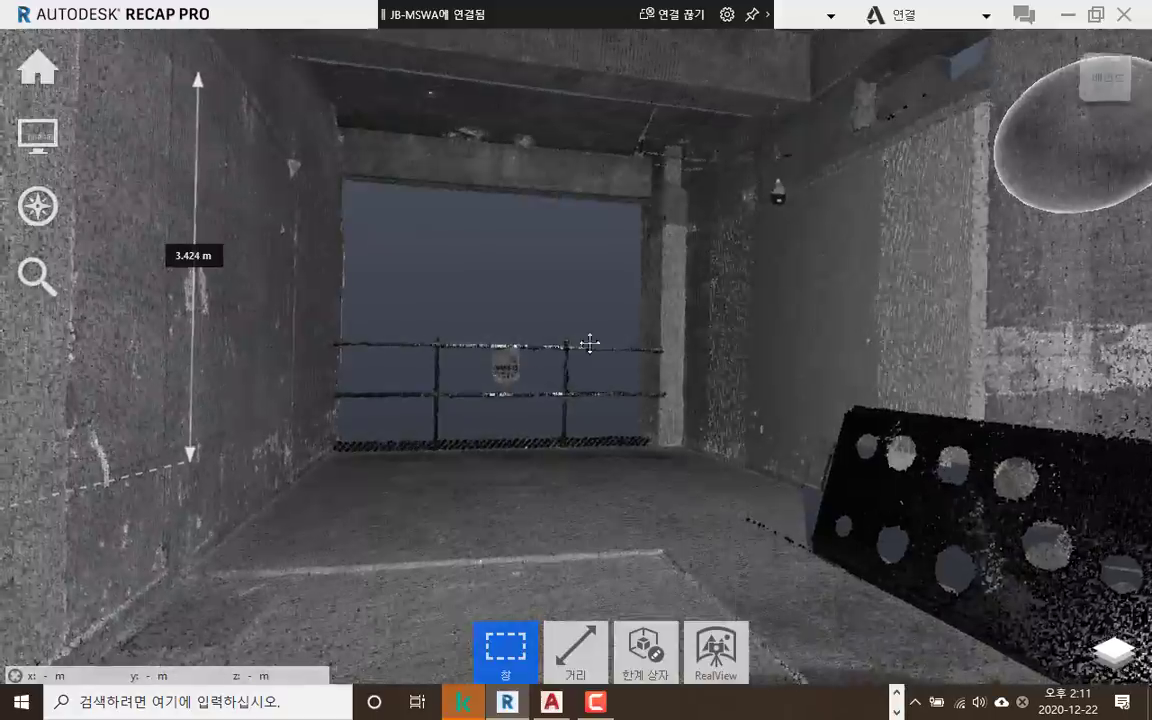
pyautogui.moveTo(589, 342); pyautogui.dragTo(362, 350, button='middle')
pyautogui.moveTo(787, 378); pyautogui.dragTo(960, 360, button='middle')
pyautogui.moveTo(693, 365); pyautogui.dragTo(984, 406, button='middle')
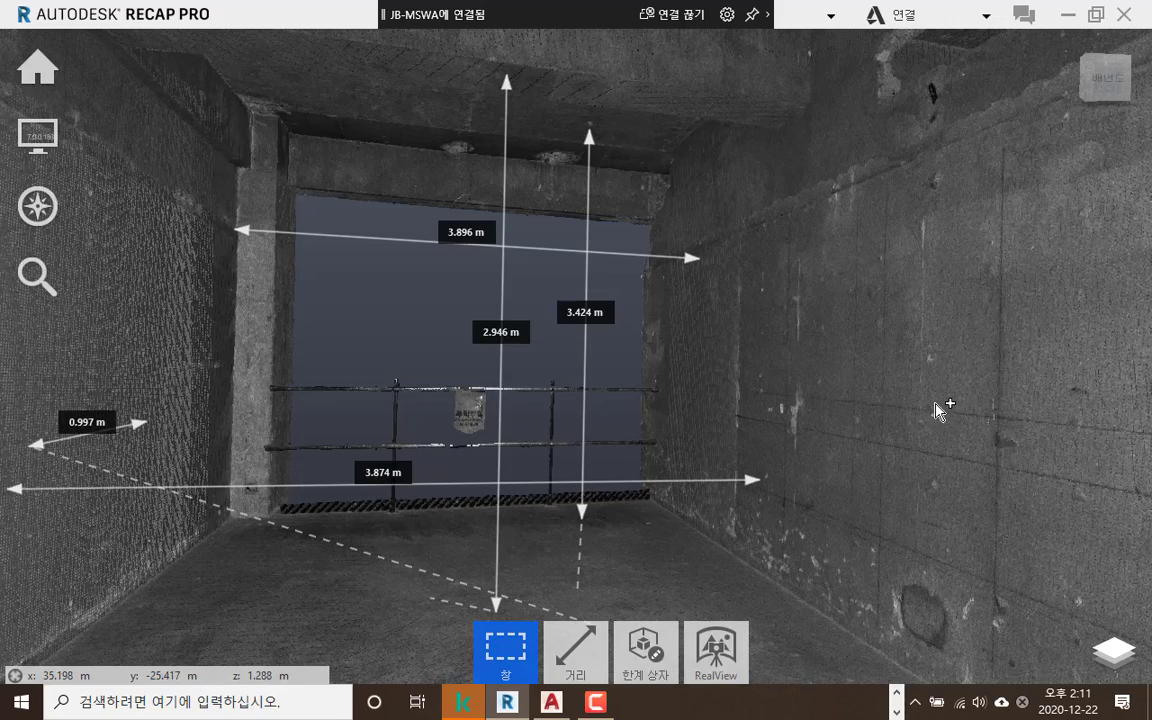
# Fly toward the railing opening and side wall, and turn around to examine the opposite walls and column
pyautogui.press('w')
pyautogui.moveTo(730, 468); pyautogui.dragTo(615, 449, button='right')
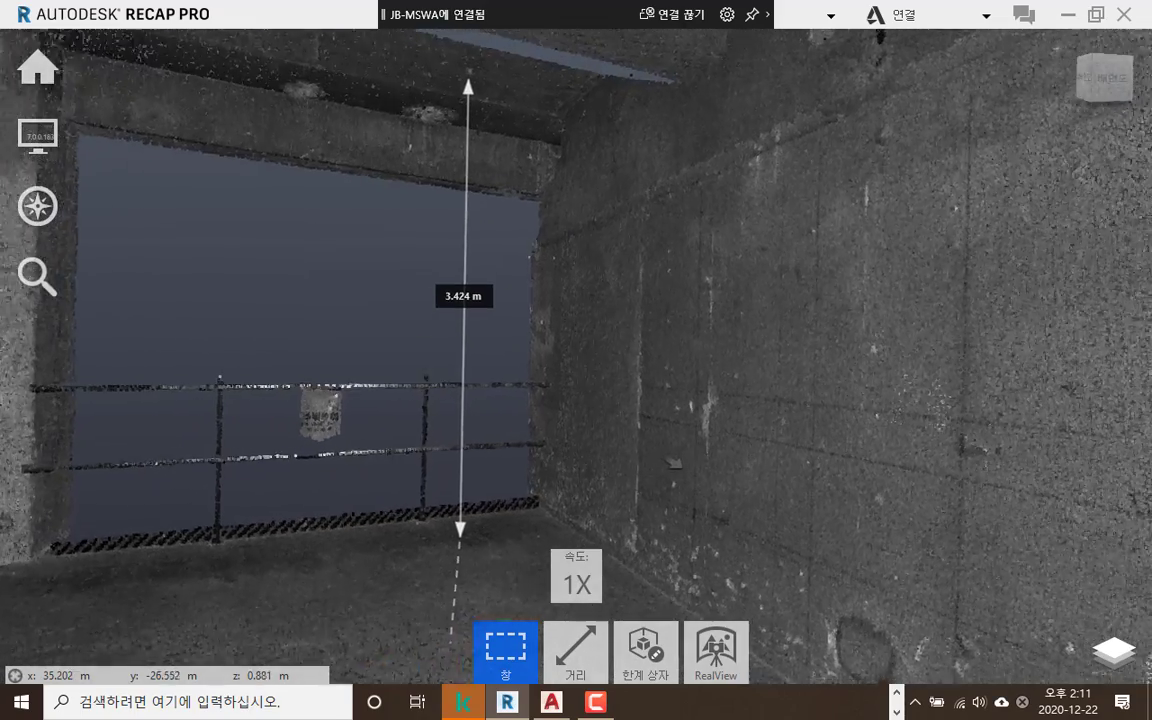
pyautogui.press('w')
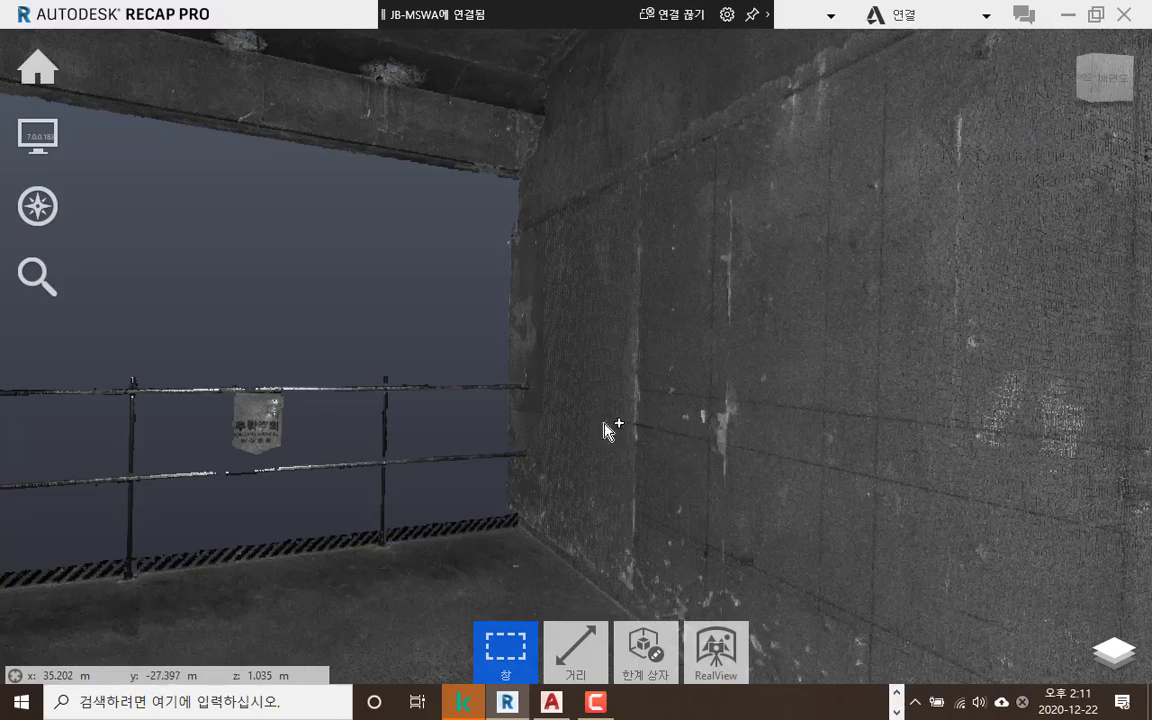
pyautogui.press('w')
pyautogui.moveTo(605, 426); pyautogui.dragTo(655, 422, button='right')
pyautogui.moveTo(440, 426); pyautogui.dragTo(304, 430, button='right')
pyautogui.moveTo(493, 483)
pyautogui.mouseDown(button='middle')
pyautogui.moveTo(653, 548)
pyautogui.moveTo(880, 590)
pyautogui.mouseUp(button='middle')
pyautogui.moveTo(700, 320)
pyautogui.mouseDown(button='middle')
pyautogui.moveTo(787, 373)
pyautogui.moveTo(860, 570)
pyautogui.mouseUp(button='middle')
pyautogui.moveTo(642, 461)
pyautogui.mouseDown(button='middle')
pyautogui.moveTo(730, 473)
pyautogui.moveTo(752, 456)
pyautogui.mouseUp(button='middle')
pyautogui.moveTo(744, 510); pyautogui.dragTo(682, 477, button='middle')
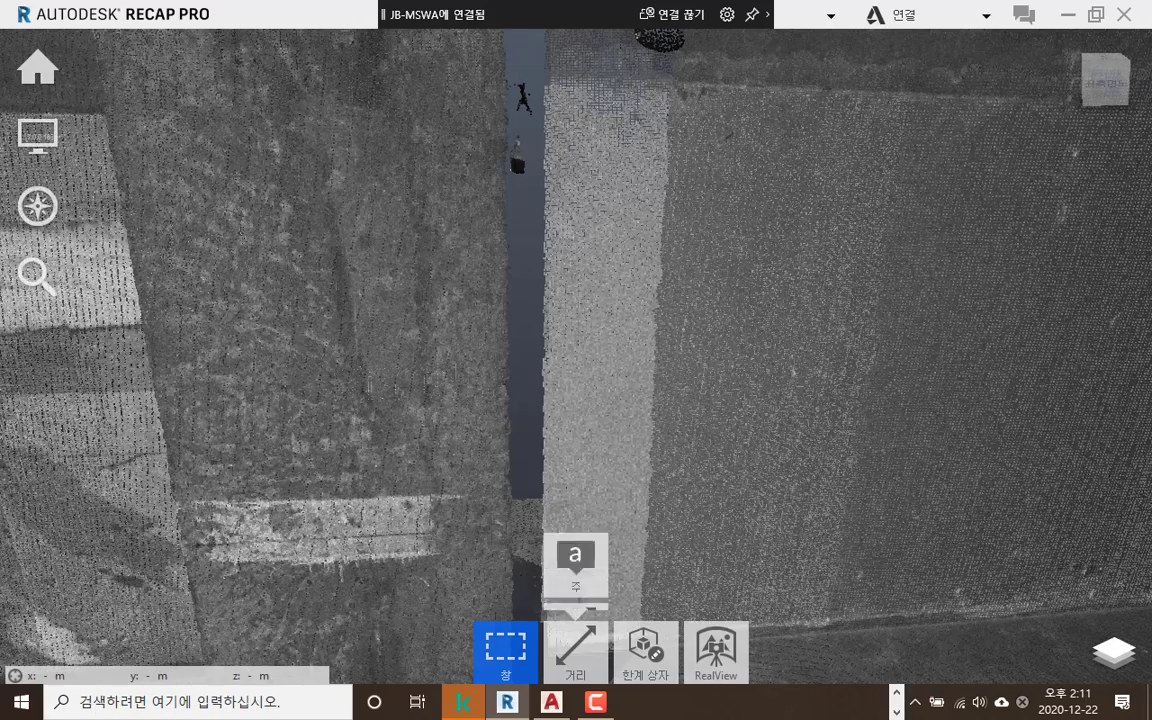
# Open the scan in RealView and turn the view back to the measured railing opening
pyautogui.click(718, 652)
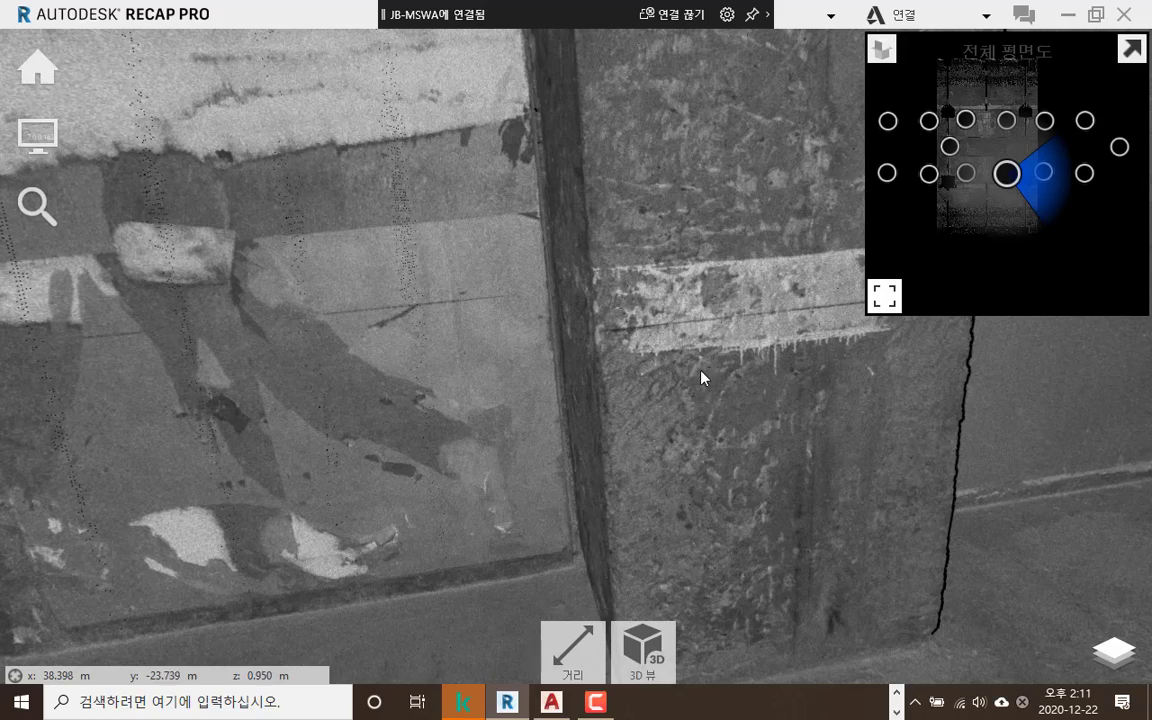
pyautogui.moveTo(704, 378); pyautogui.dragTo(363, 545)
pyautogui.moveTo(612, 401)
pyautogui.mouseDown()
pyautogui.moveTo(491, 419)
pyautogui.moveTo(185, 392)
pyautogui.mouseUp()
pyautogui.moveTo(740, 418)
pyautogui.mouseDown()
pyautogui.moveTo(592, 440)
pyautogui.moveTo(616, 470)
pyautogui.moveTo(606, 505)
pyautogui.mouseUp()
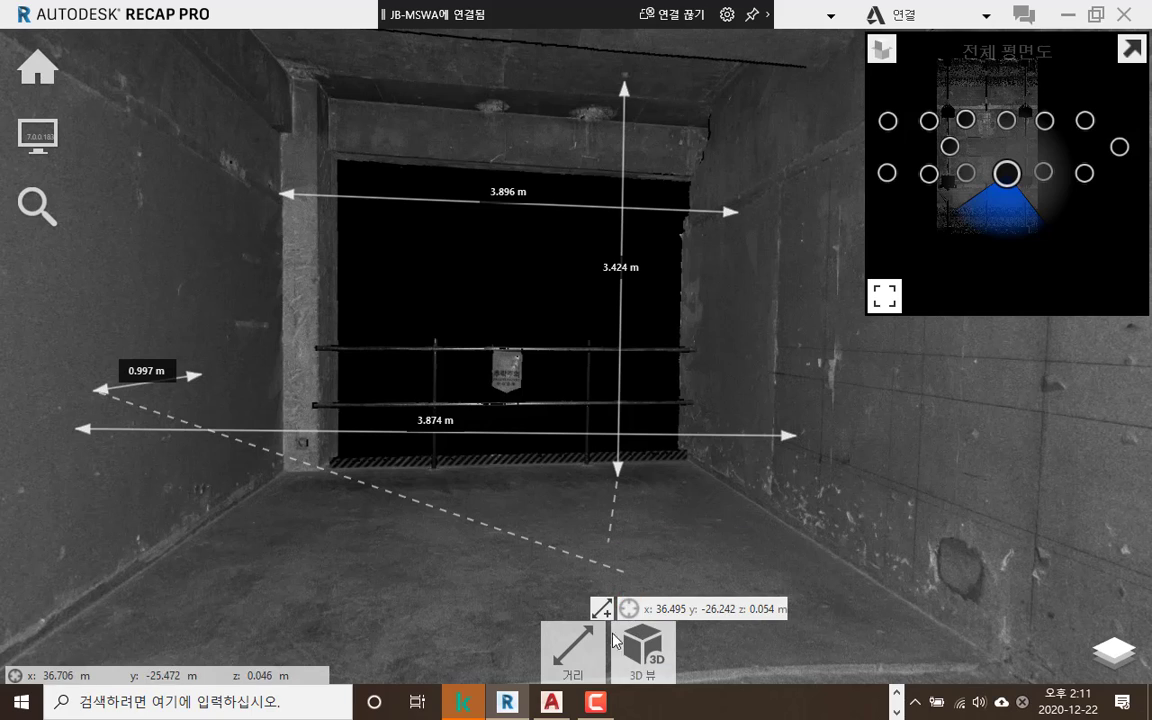
# Return to the 3D view and edit the limit box, pulling its near Y face in to about -12.24 m
pyautogui.click(653, 650)
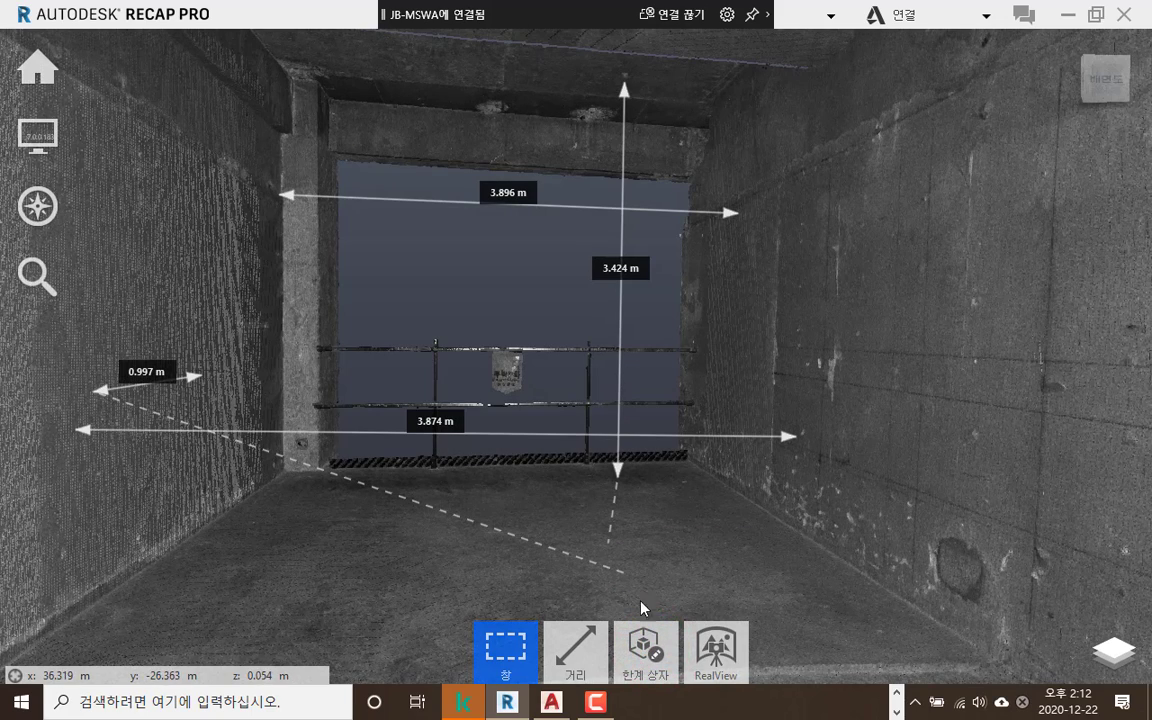
pyautogui.moveTo(653, 668)
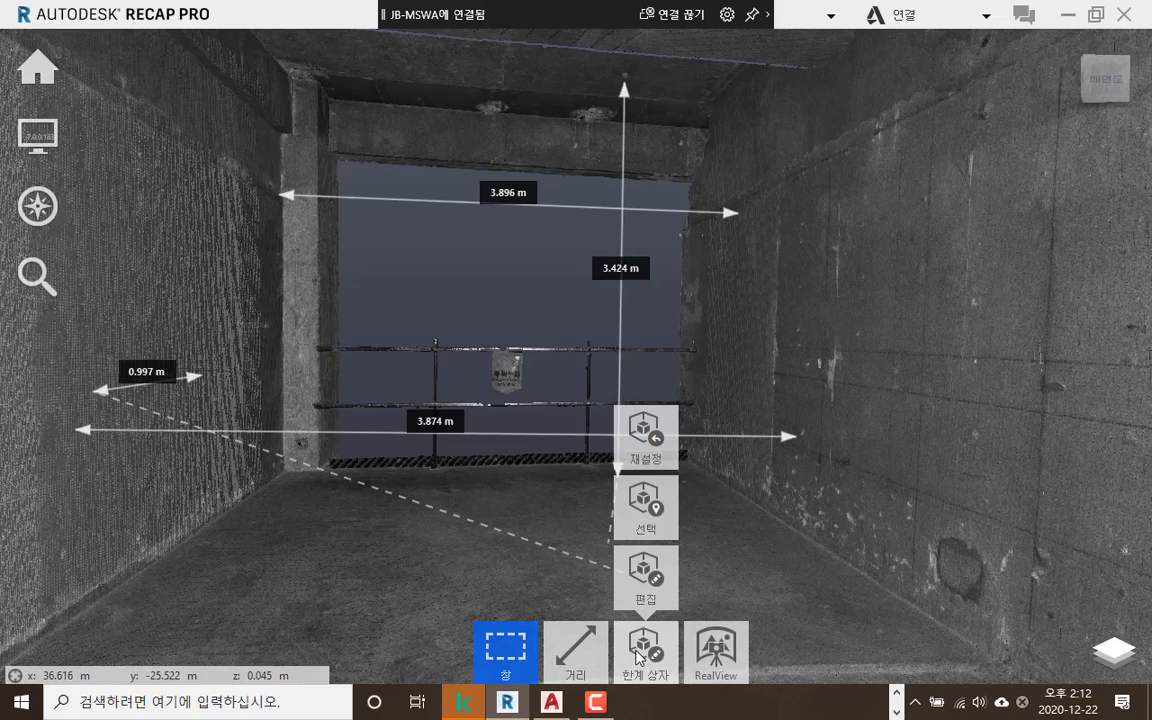
pyautogui.click(646, 577)
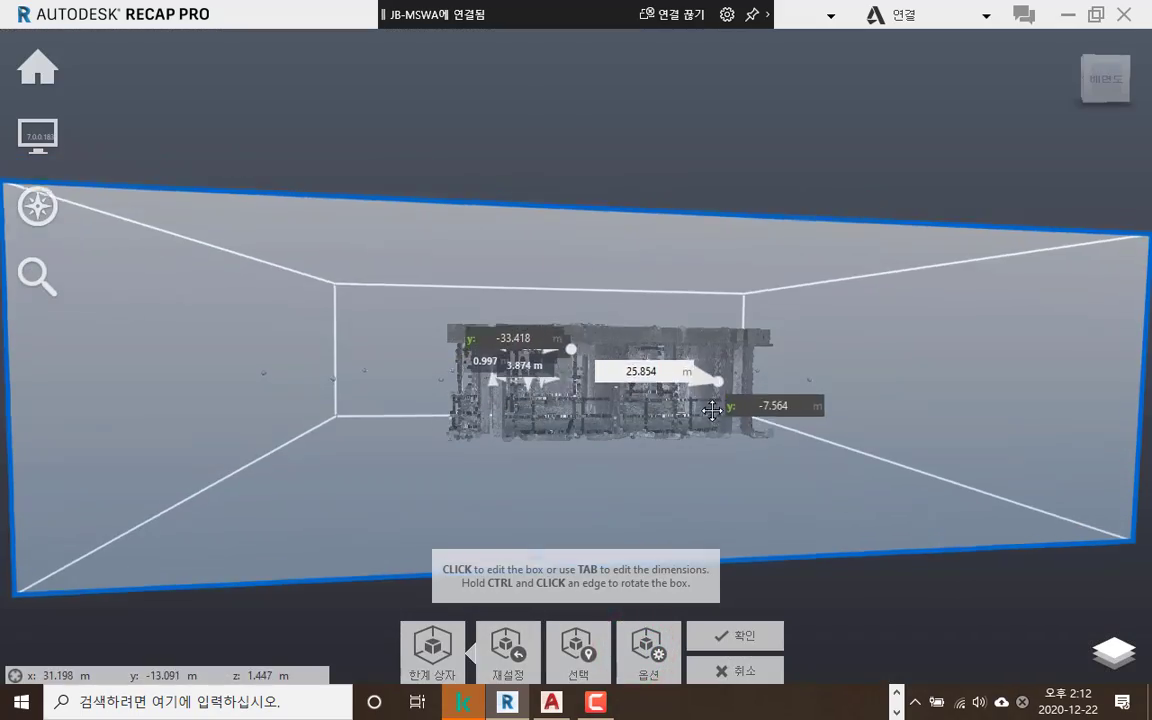
pyautogui.moveTo(712, 410); pyautogui.dragTo(712, 430, button='middle')
pyautogui.keyDown('shift'); pyautogui.moveTo(751, 391); pyautogui.dragTo(697, 470, button='middle'); pyautogui.keyUp('shift')
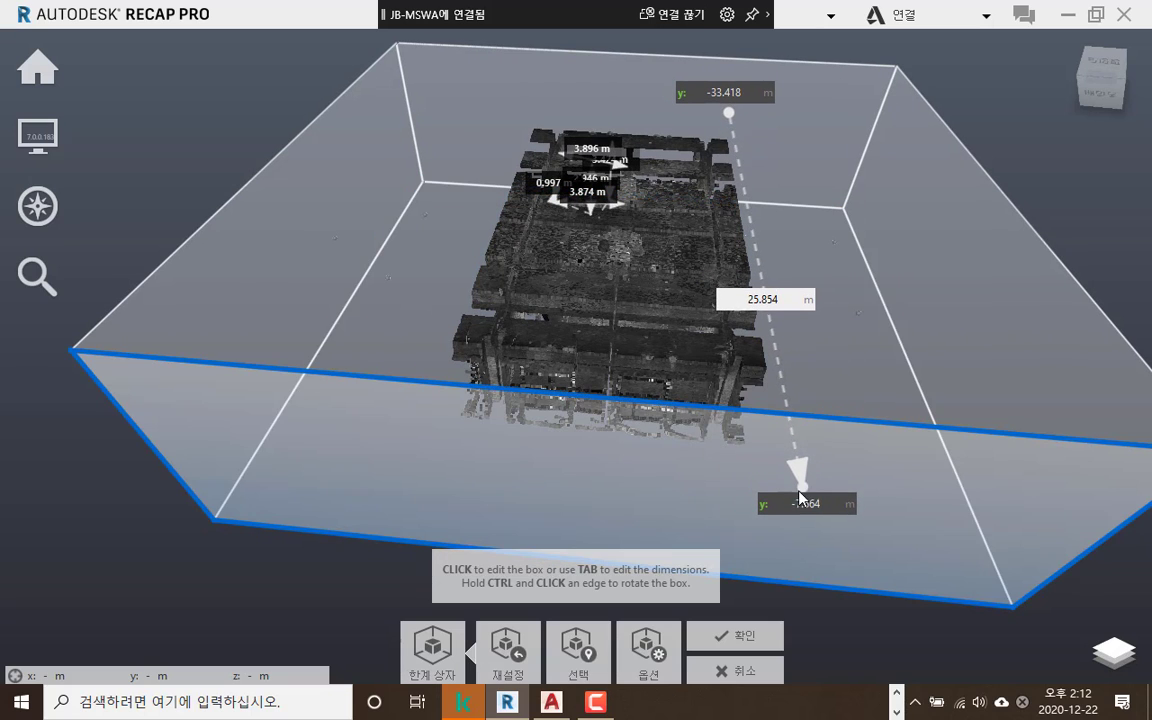
pyautogui.click(768, 485)
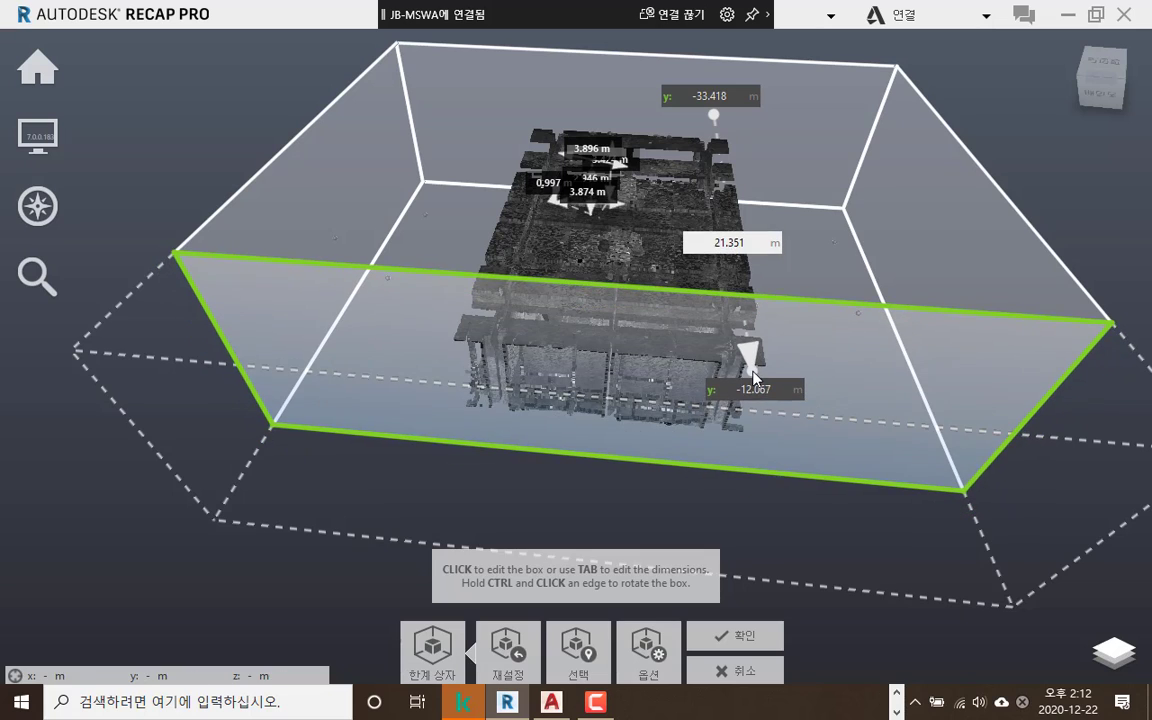
pyautogui.click(731, 370)
# Narrow the limit box along X, moving one side face to about 39.39 m and the opposite face in to the building's edge
pyautogui.click(193, 276)
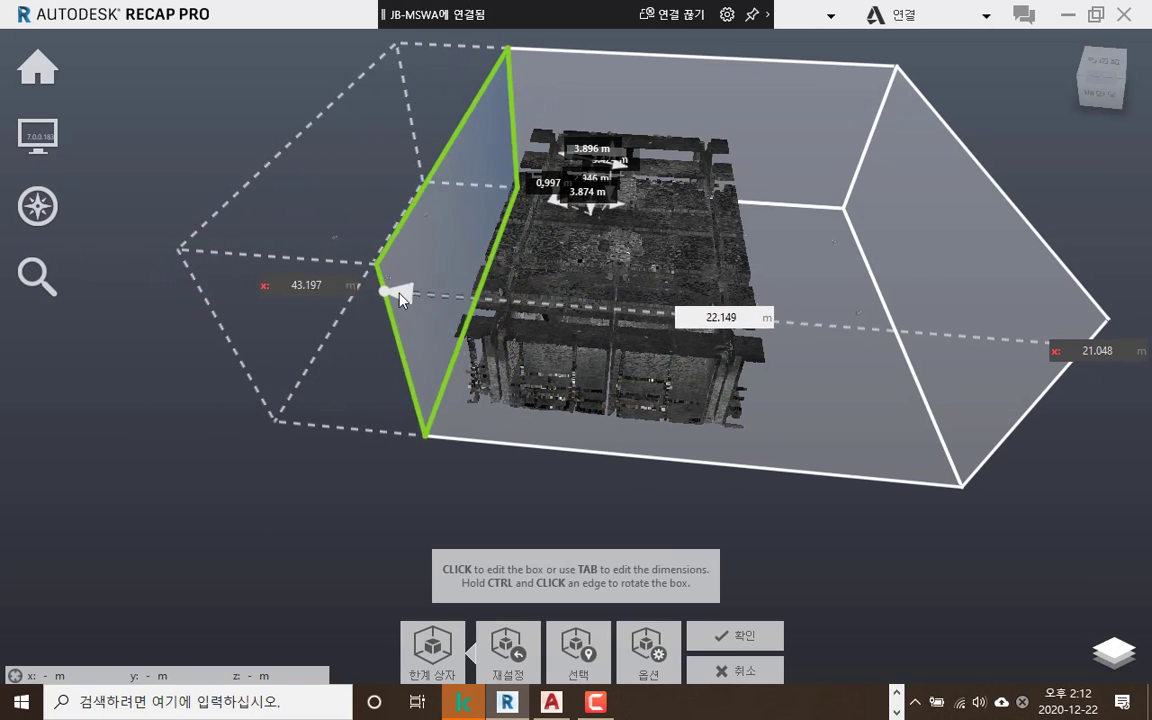
pyautogui.click(485, 300)
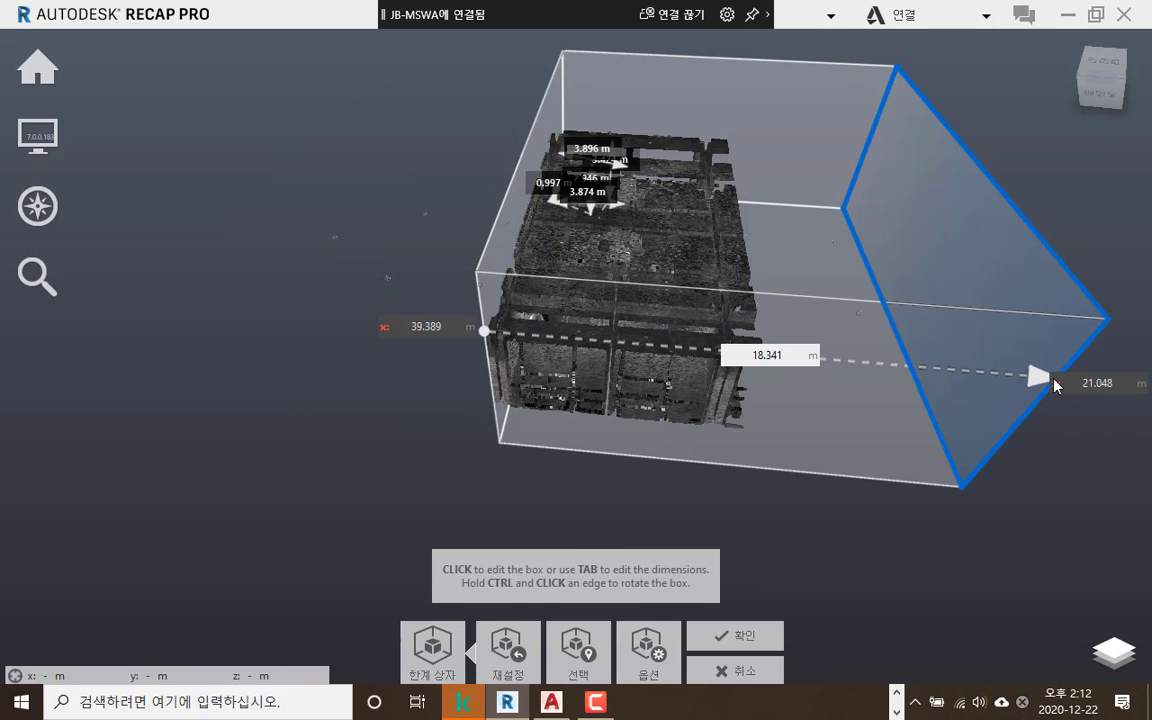
pyautogui.click(1054, 379)
pyautogui.click(1044, 506)
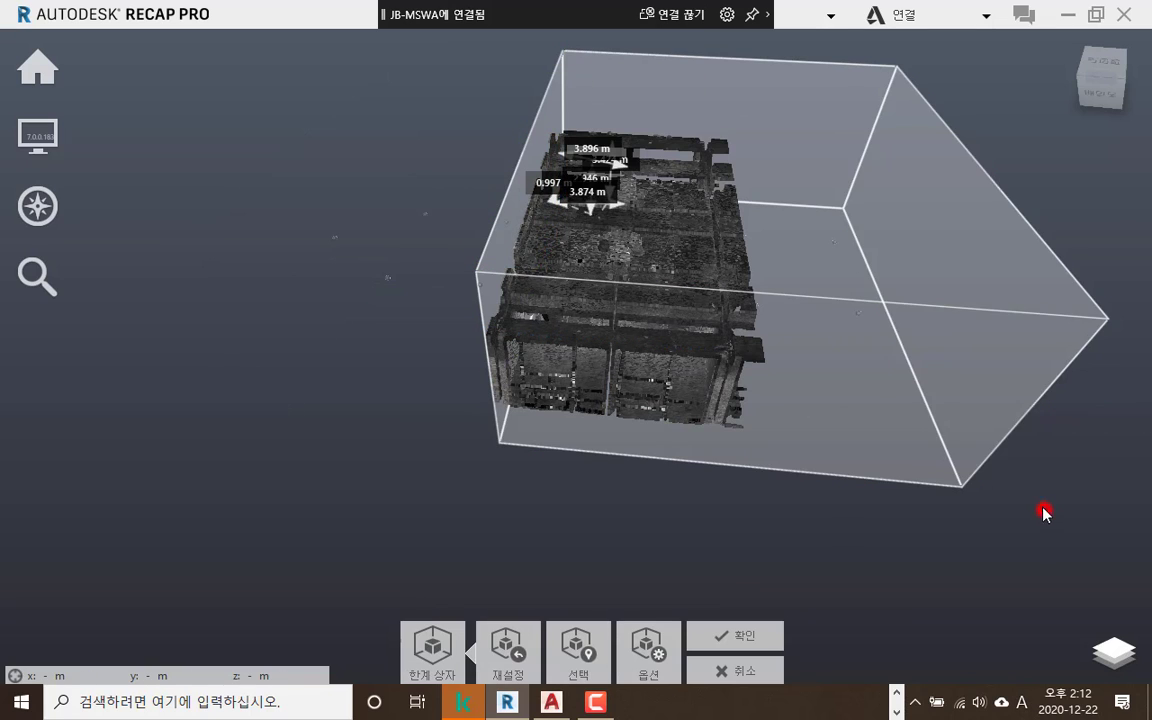
pyautogui.click(1022, 420)
pyautogui.click(706, 399)
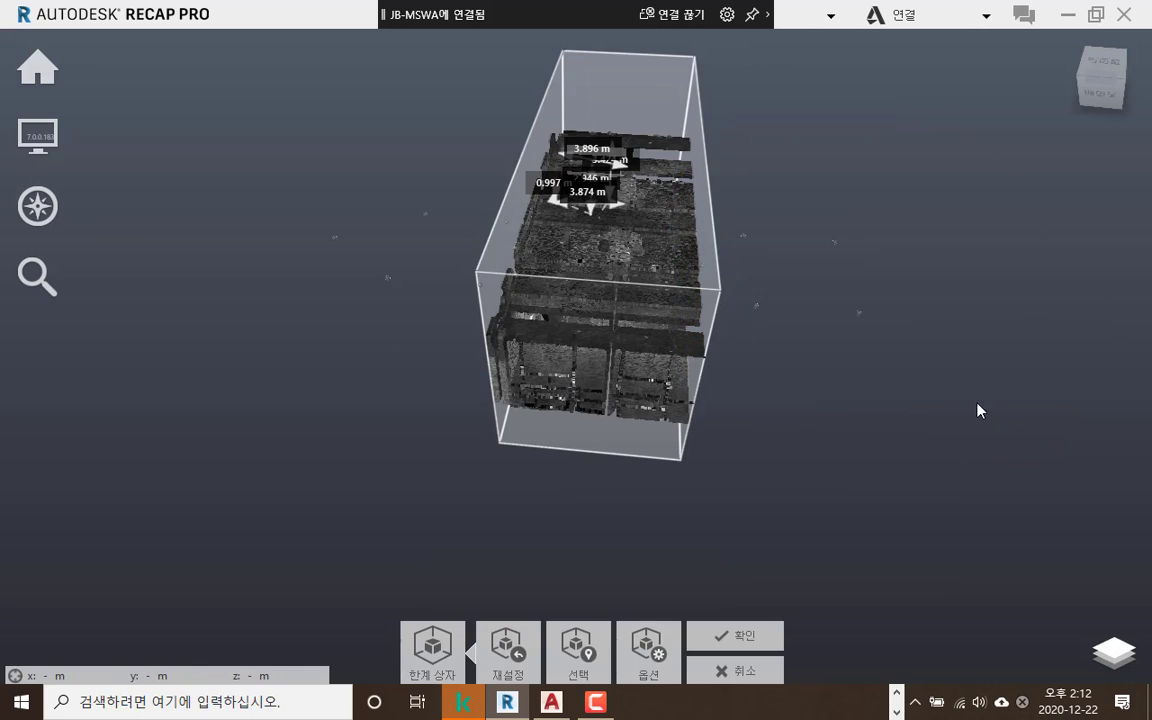
# Pull the limit box's far Y face inward to cut off the measured end of the building, and apply the box
pyautogui.moveTo(878, 447); pyautogui.dragTo(715, 357)
pyautogui.click(735, 290)
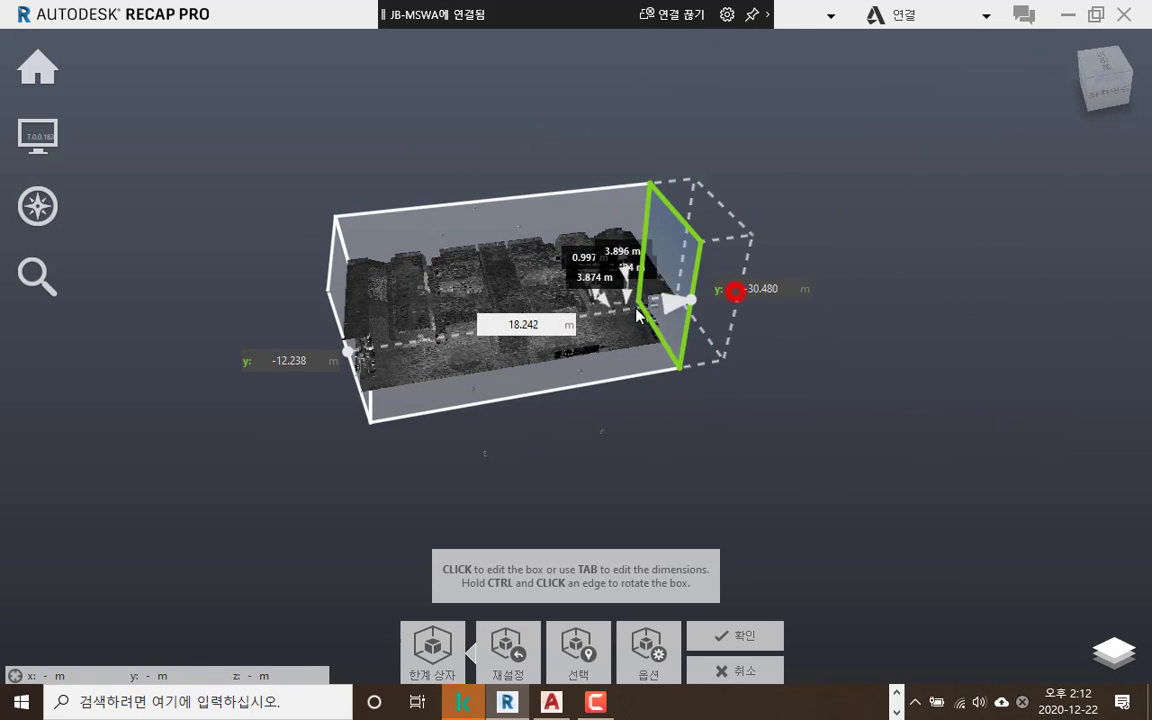
pyautogui.click(697, 482)
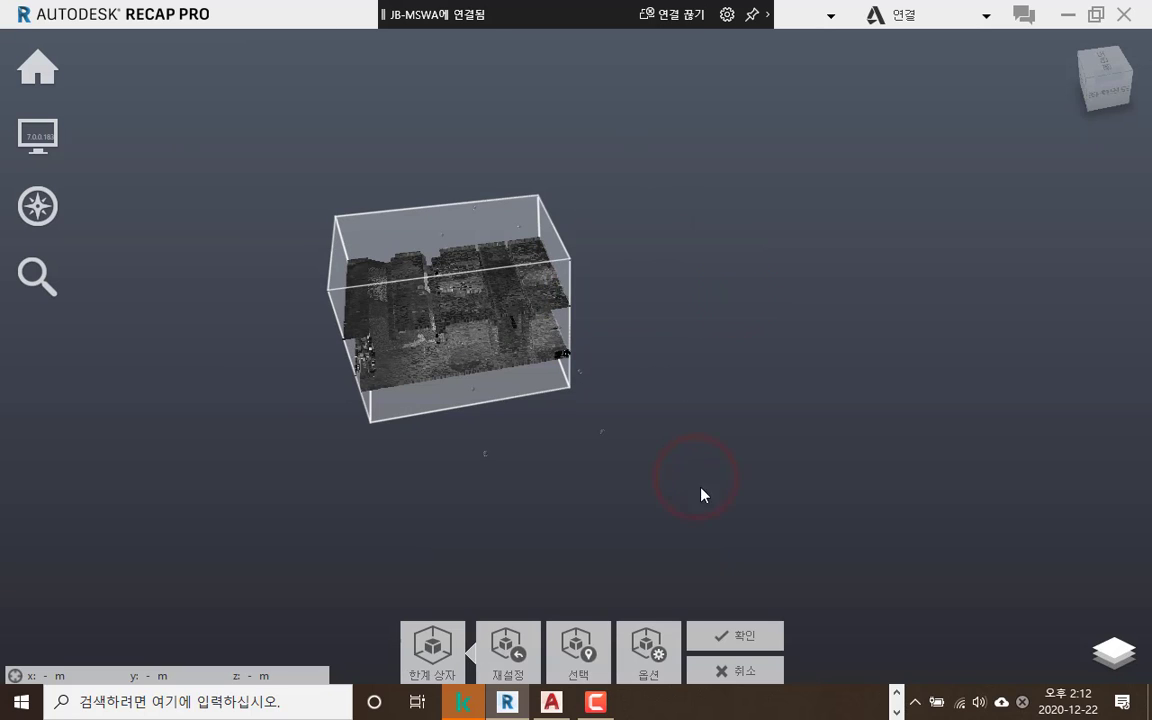
pyautogui.click(746, 635)
# Examine the clipped point cloud's interior cross-section up close from the side
pyautogui.moveTo(447, 382); pyautogui.dragTo(591, 394, button='middle')
pyautogui.scroll(5, 591, 394)
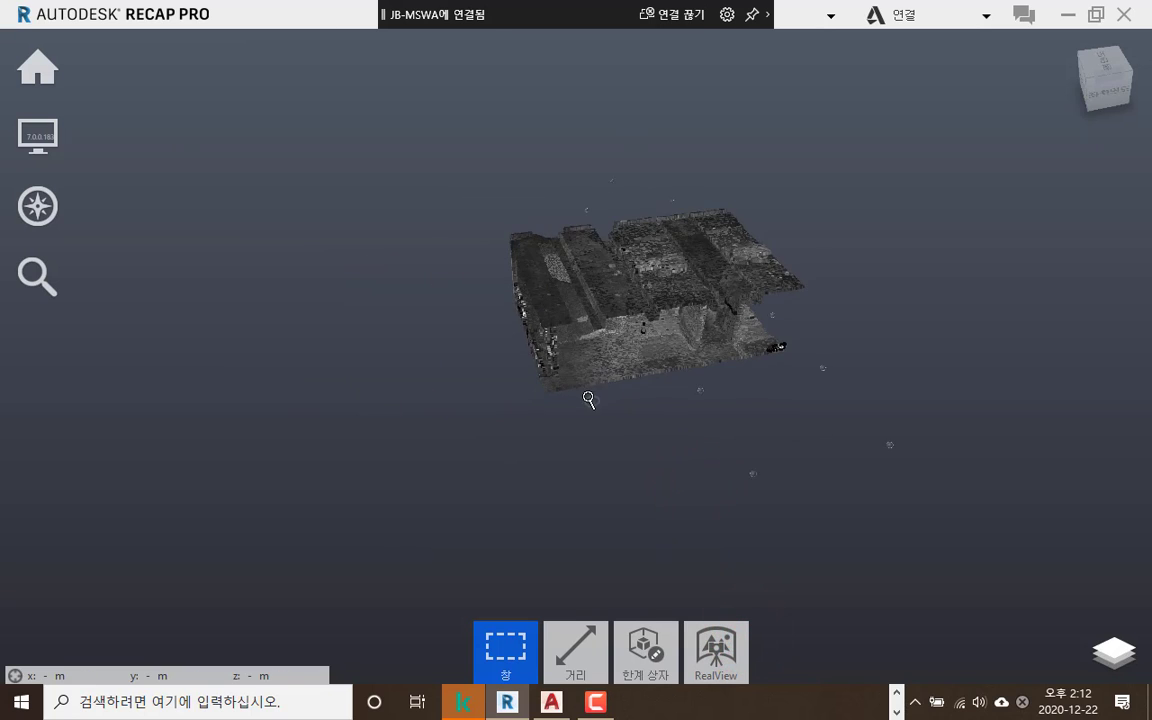
pyautogui.moveTo(592, 390); pyautogui.dragTo(474, 384)
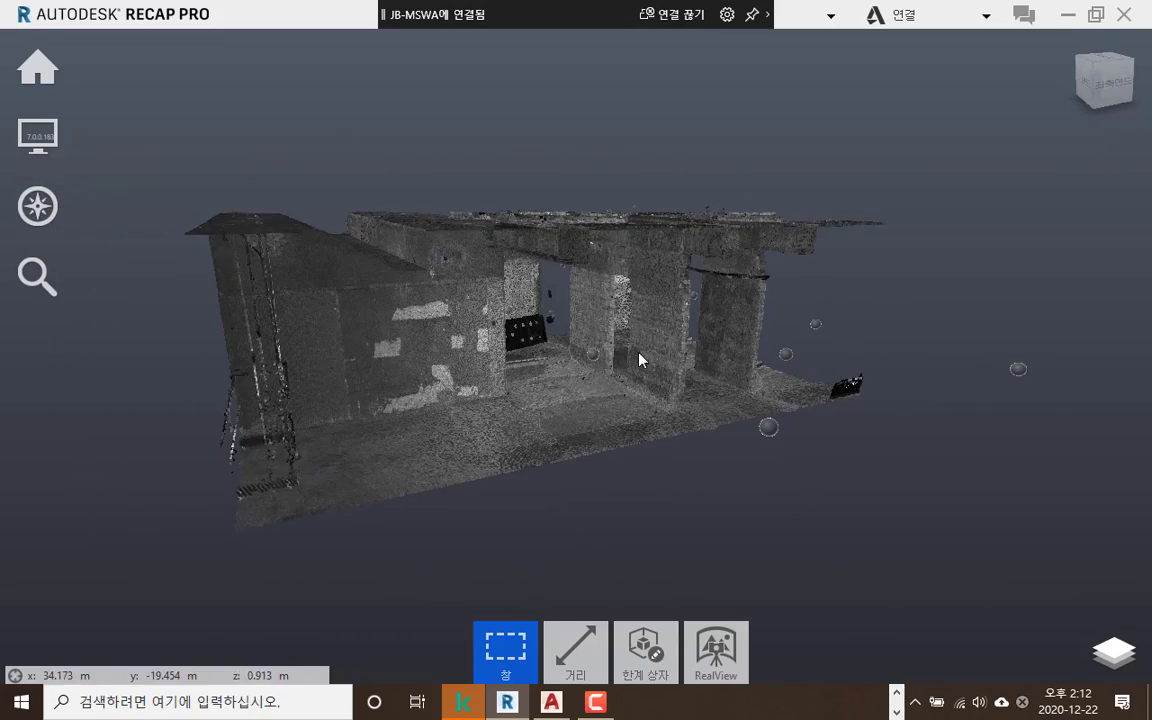
pyautogui.moveTo(666, 393); pyautogui.dragTo(684, 415, button='middle')
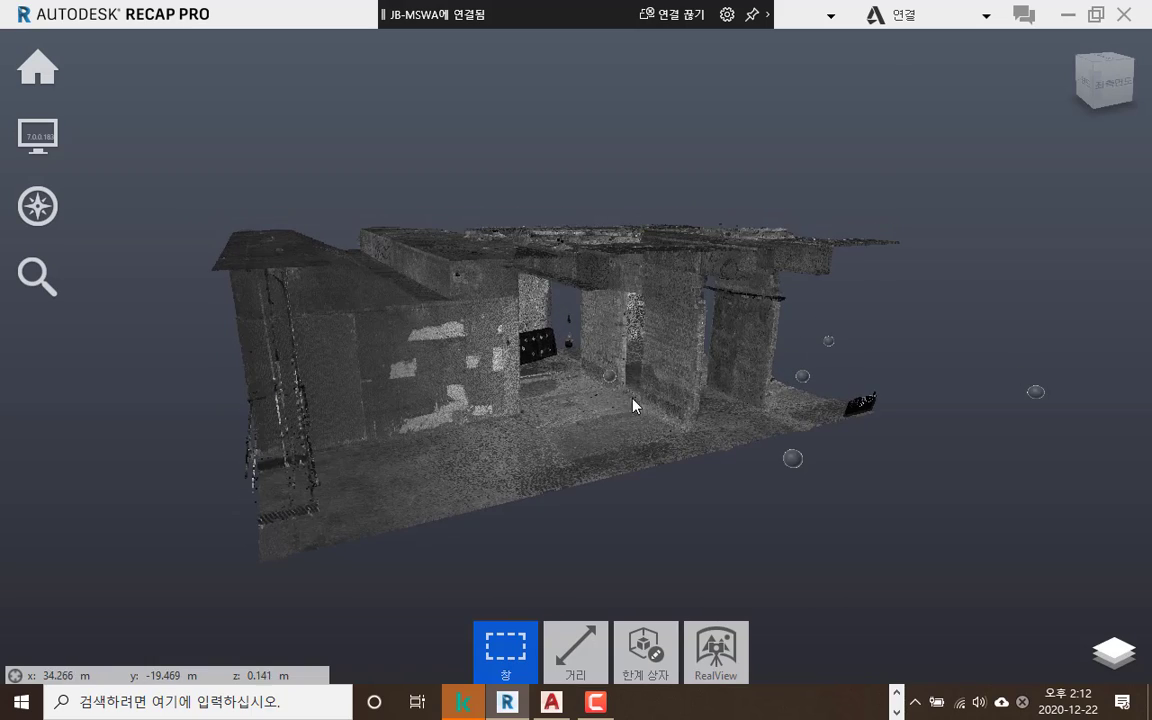
pyautogui.scroll(1, 579, 388)
pyautogui.moveTo(589, 401); pyautogui.dragTo(617, 336, button='middle')
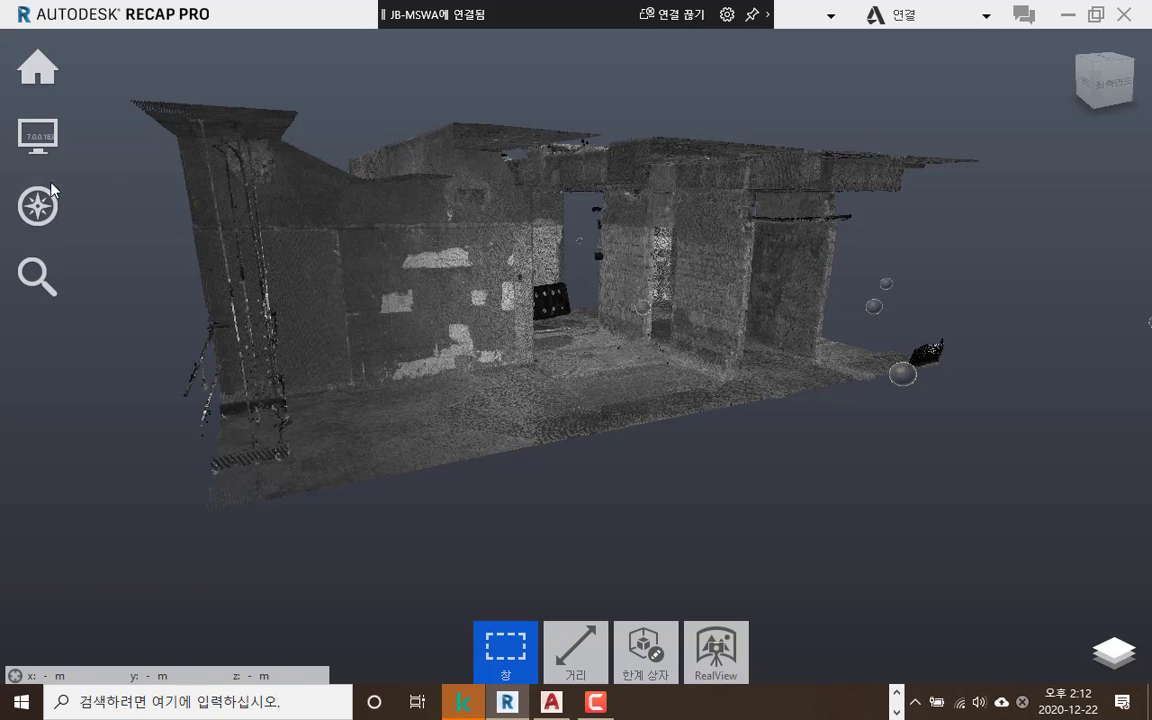
pyautogui.moveTo(36, 206)
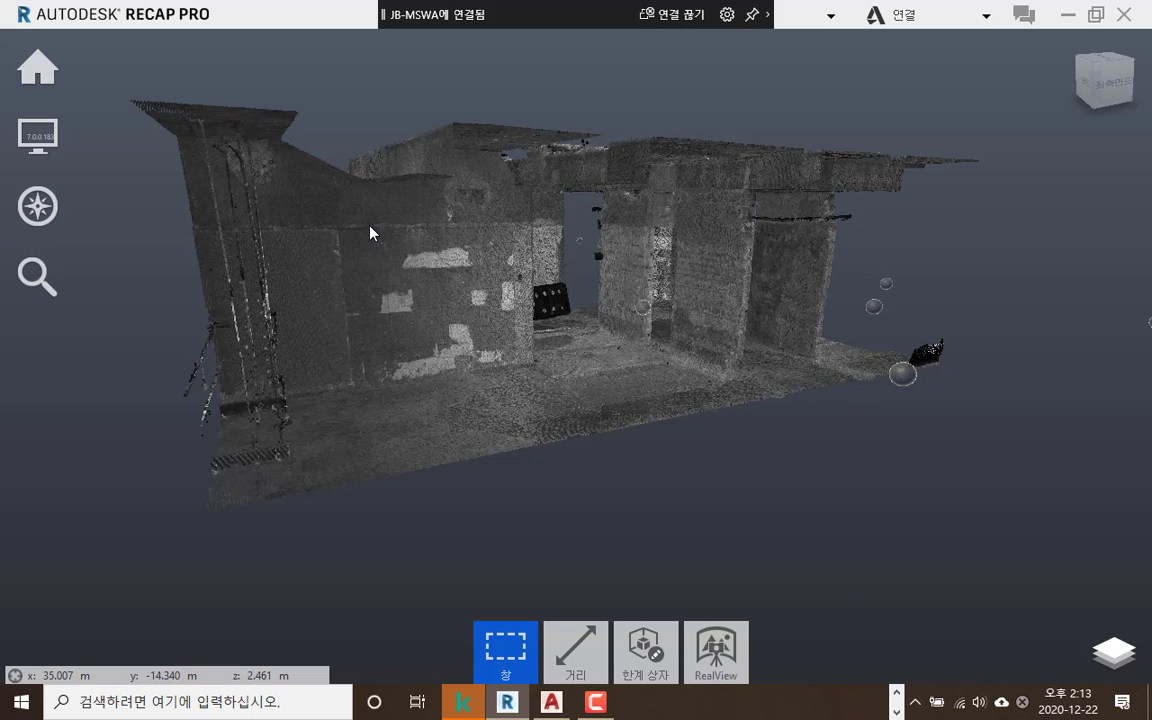
# Color the clipped point cloud by elevation and view it from the side
pyautogui.moveTo(33, 148)
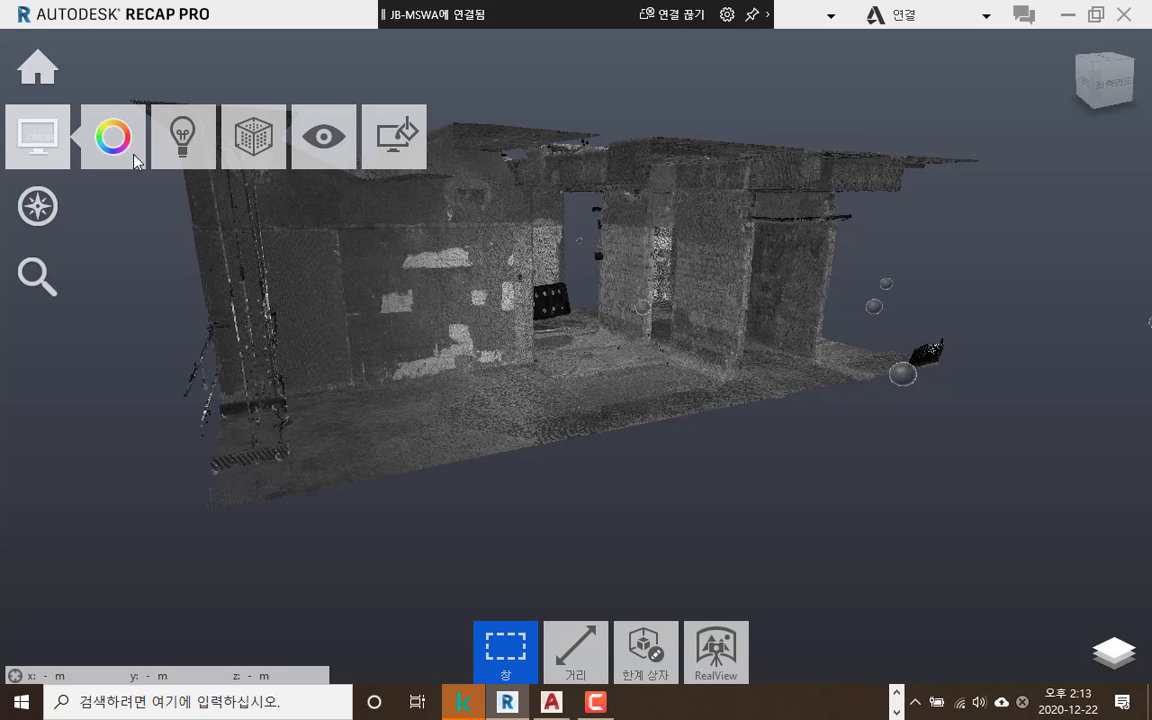
pyautogui.moveTo(130, 147)
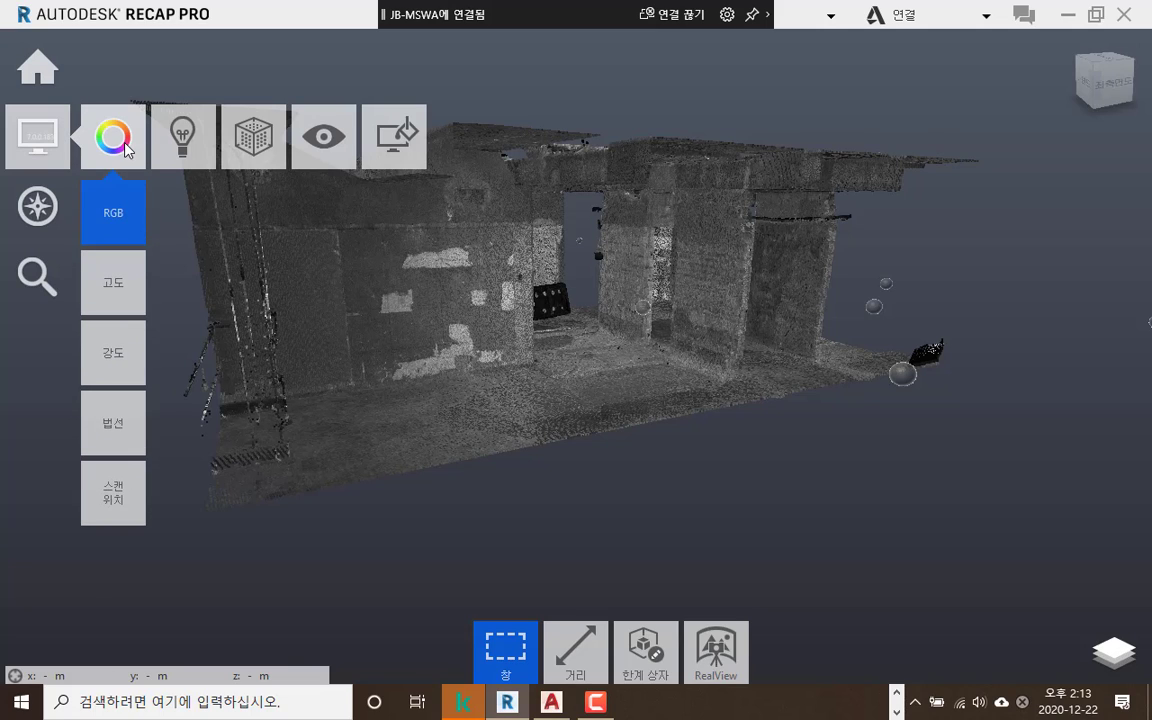
pyautogui.click(118, 288)
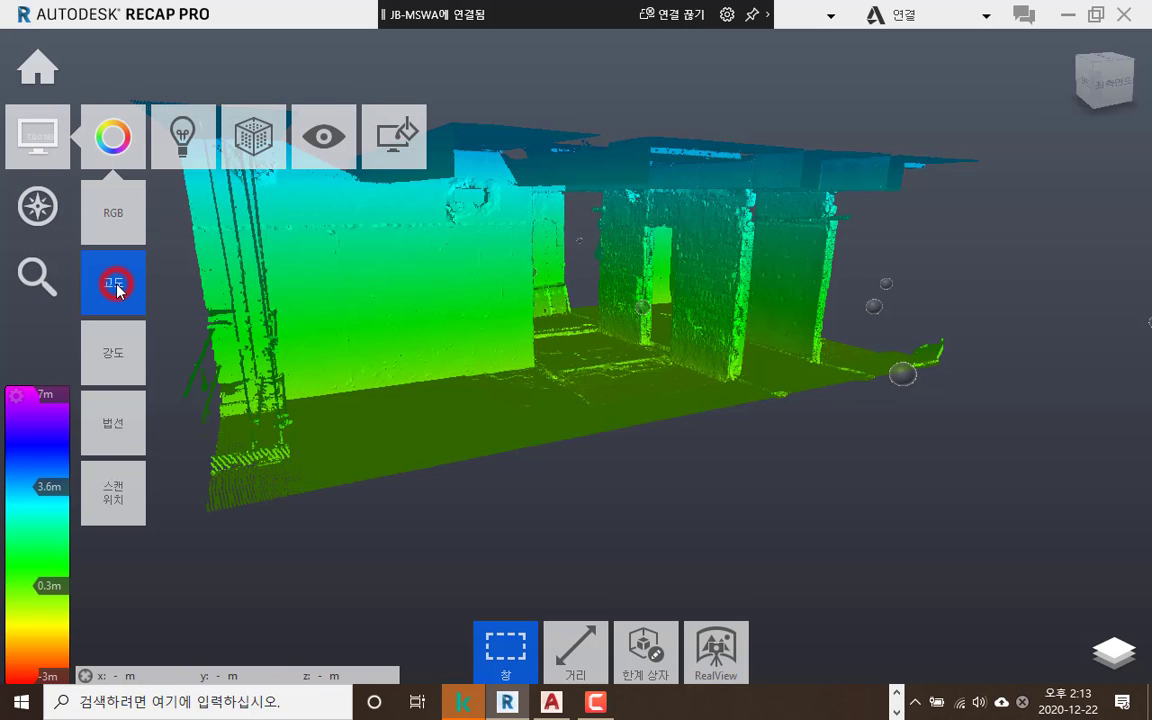
pyautogui.moveTo(529, 400); pyautogui.dragTo(632, 437)
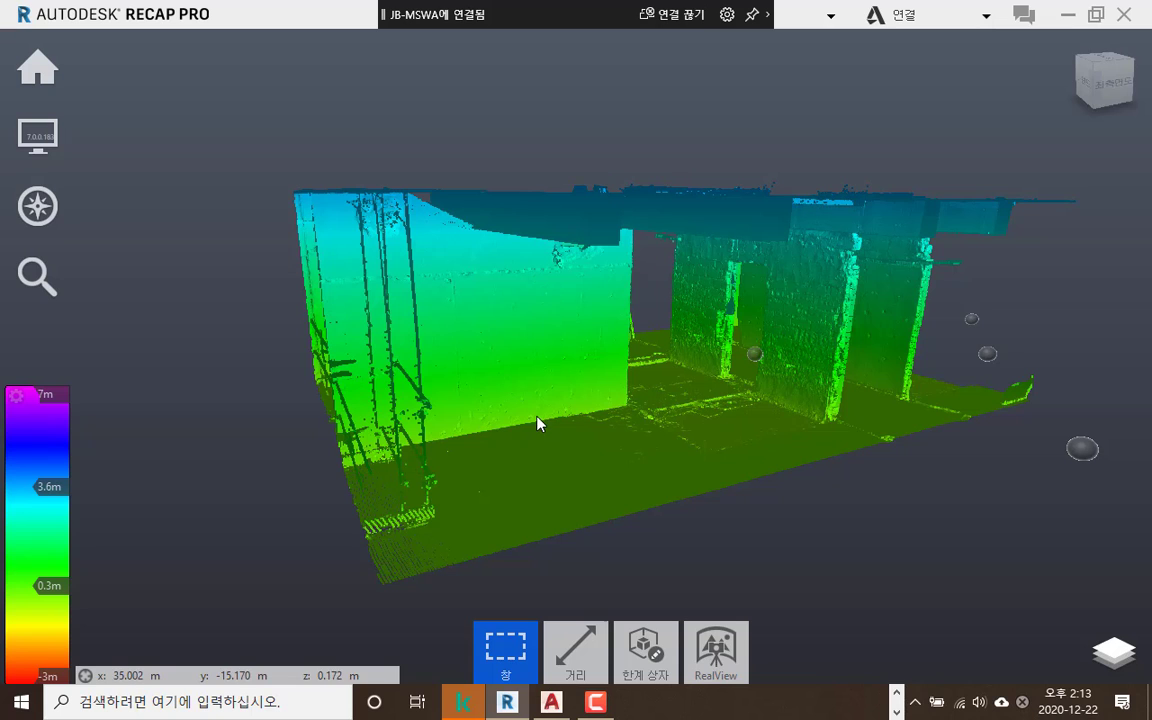
# Color the clipped point cloud by intensity and view its walls and floor
pyautogui.moveTo(40, 136)
pyautogui.moveTo(113, 136)
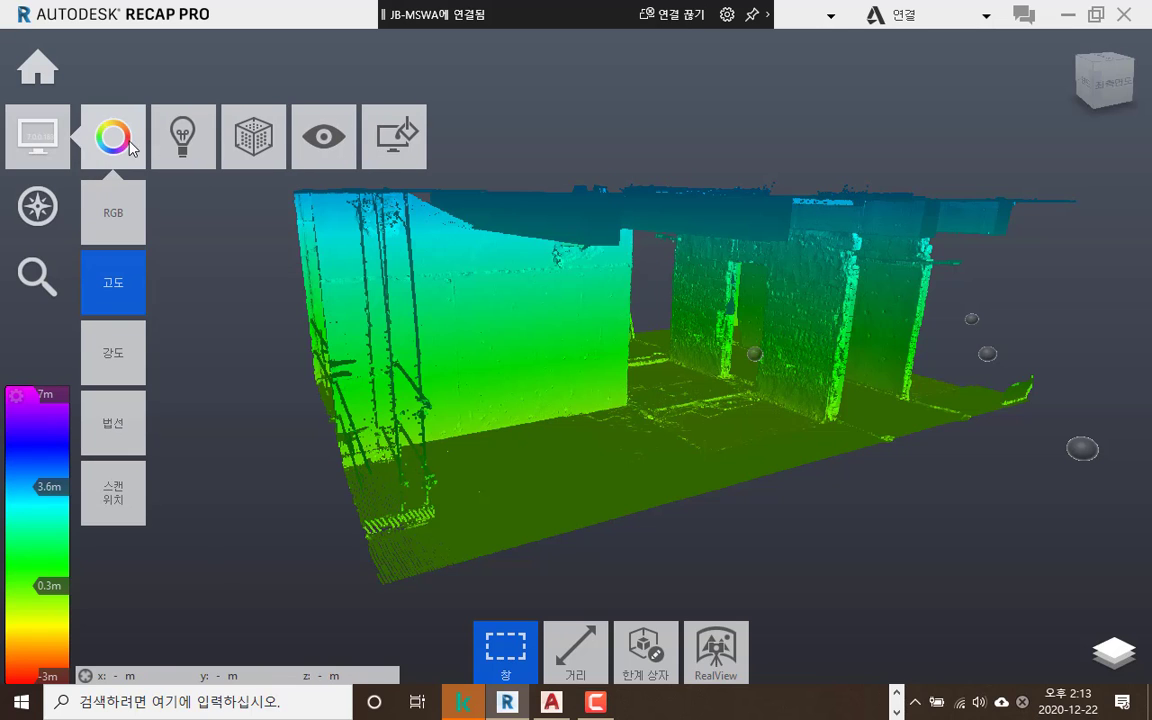
pyautogui.click(107, 357)
pyautogui.moveTo(543, 398); pyautogui.dragTo(499, 427, button='middle')
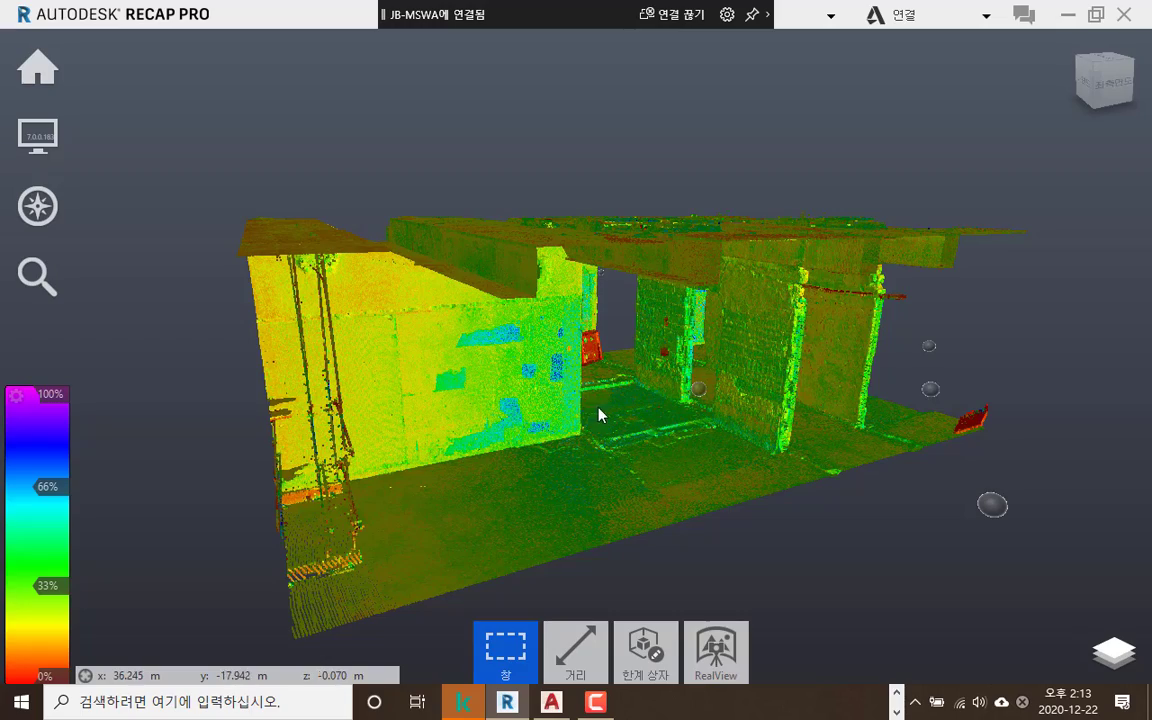
# Color the clipped point cloud by normals to compare its wall, floor and ceiling surfaces
pyautogui.moveTo(600, 411); pyautogui.dragTo(612, 373, button='middle')
pyautogui.moveTo(613, 377)
pyautogui.mouseDown()
pyautogui.moveTo(599, 404)
pyautogui.moveTo(624, 385)
pyautogui.mouseUp()
pyautogui.moveTo(38, 135)
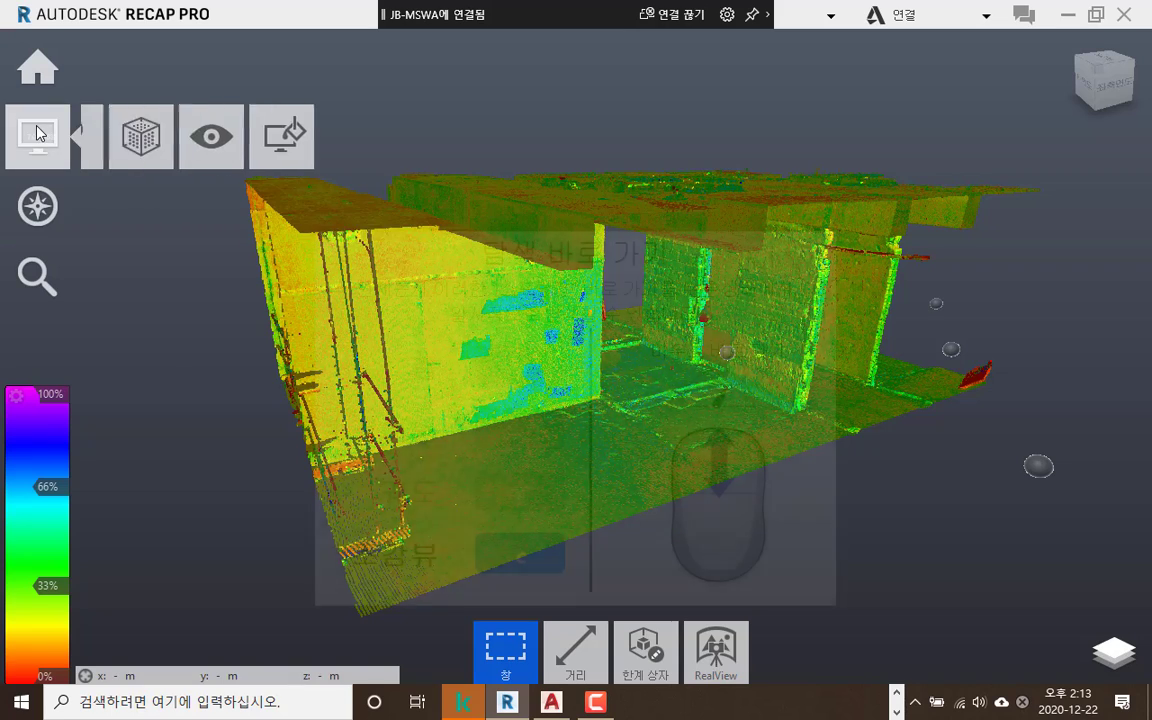
pyautogui.moveTo(110, 140)
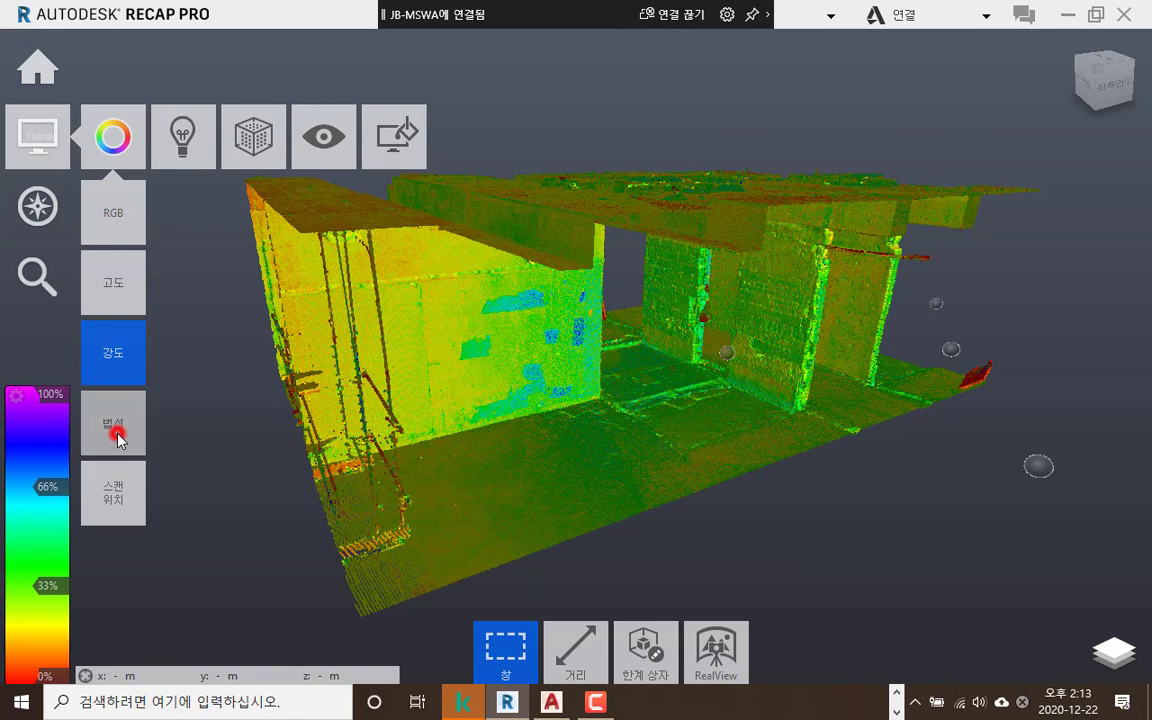
pyautogui.click(115, 425)
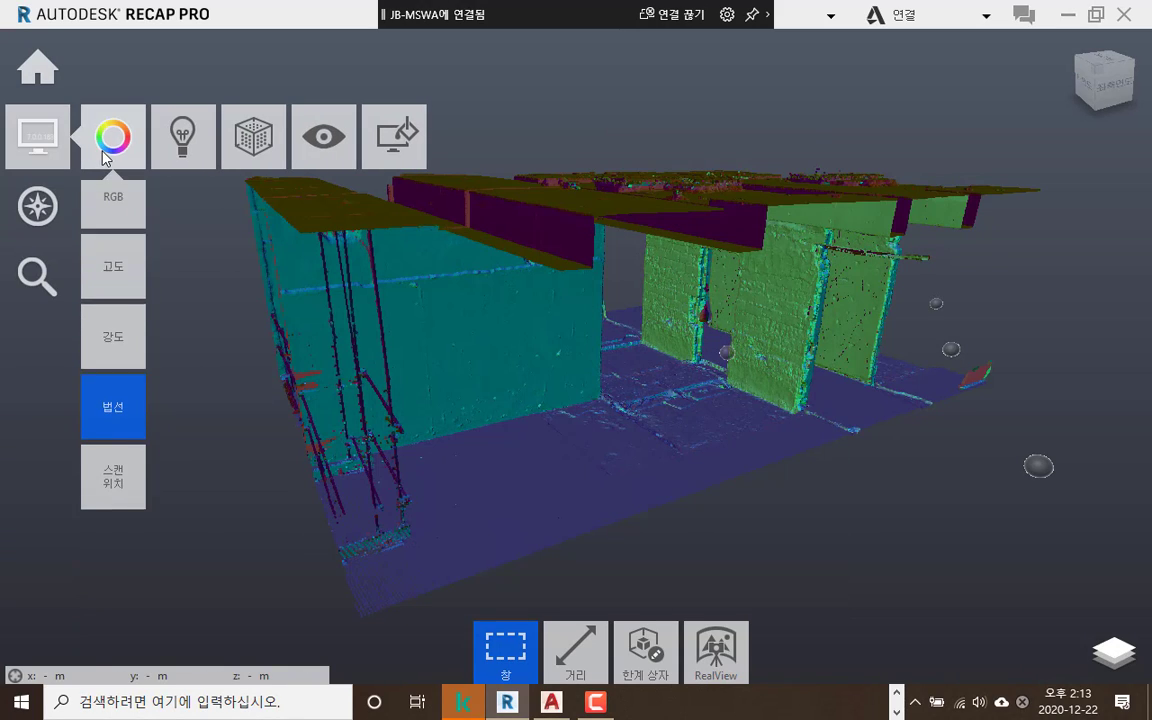
# Color the clipped point cloud by scan location and view it from above and up close from the side
pyautogui.click(110, 488)
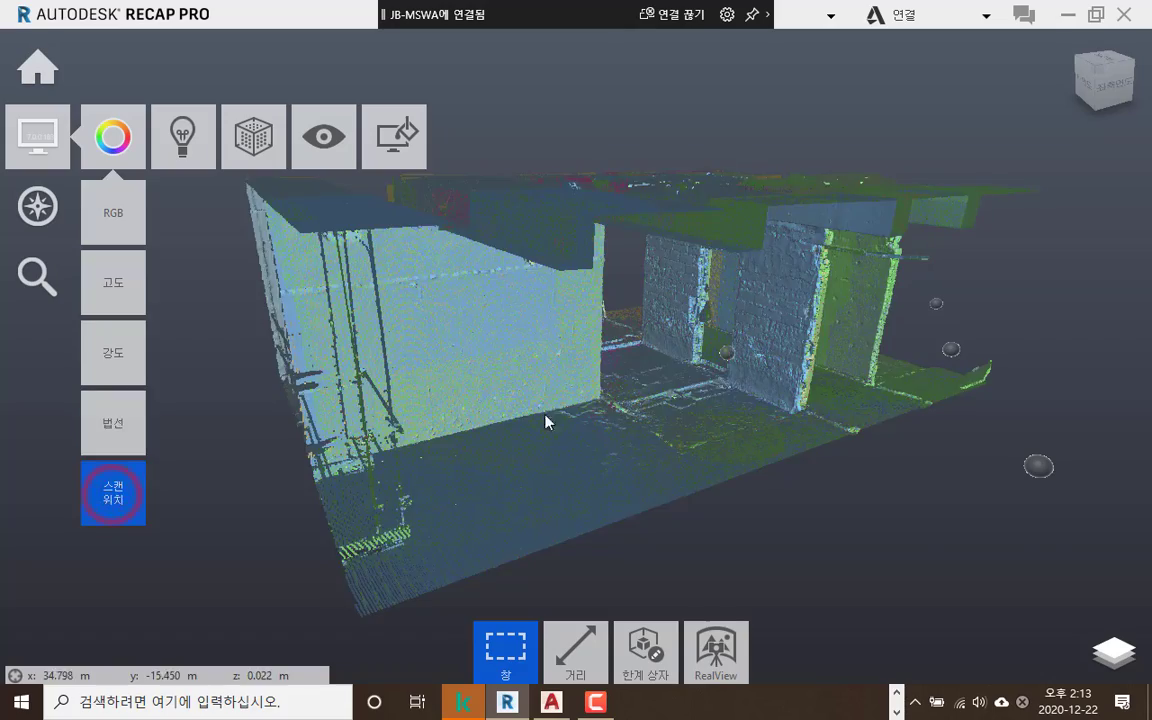
pyautogui.moveTo(545, 421); pyautogui.dragTo(607, 468)
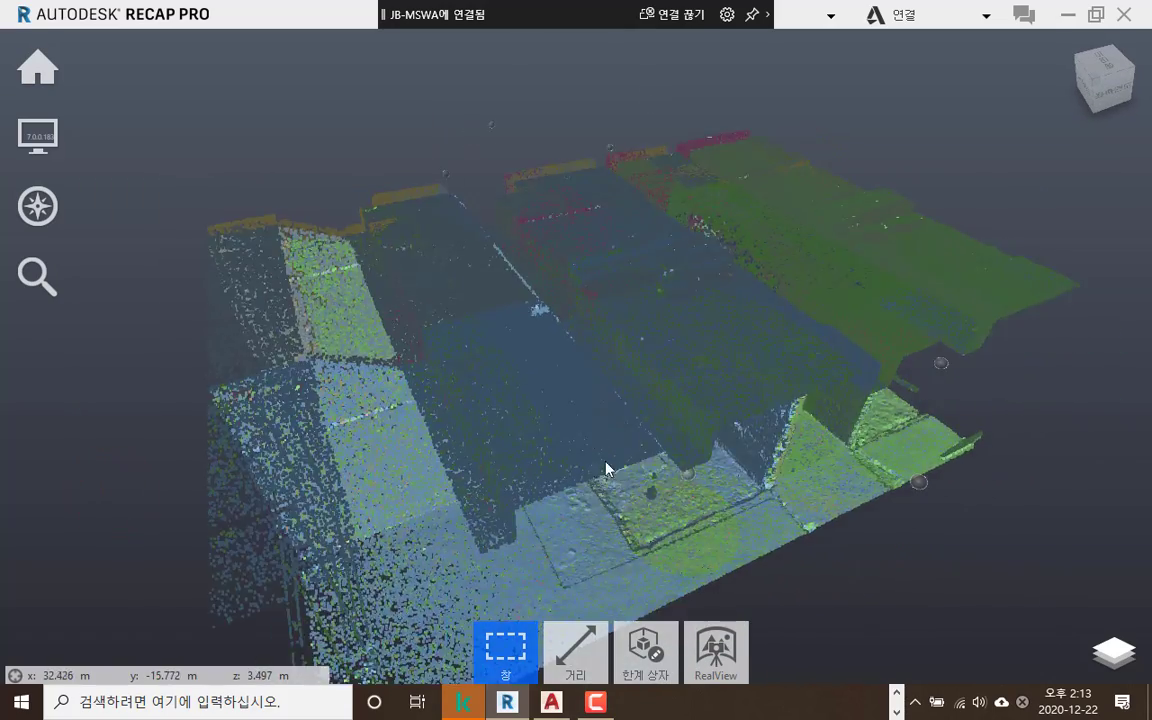
pyautogui.scroll(-6, 589, 419)
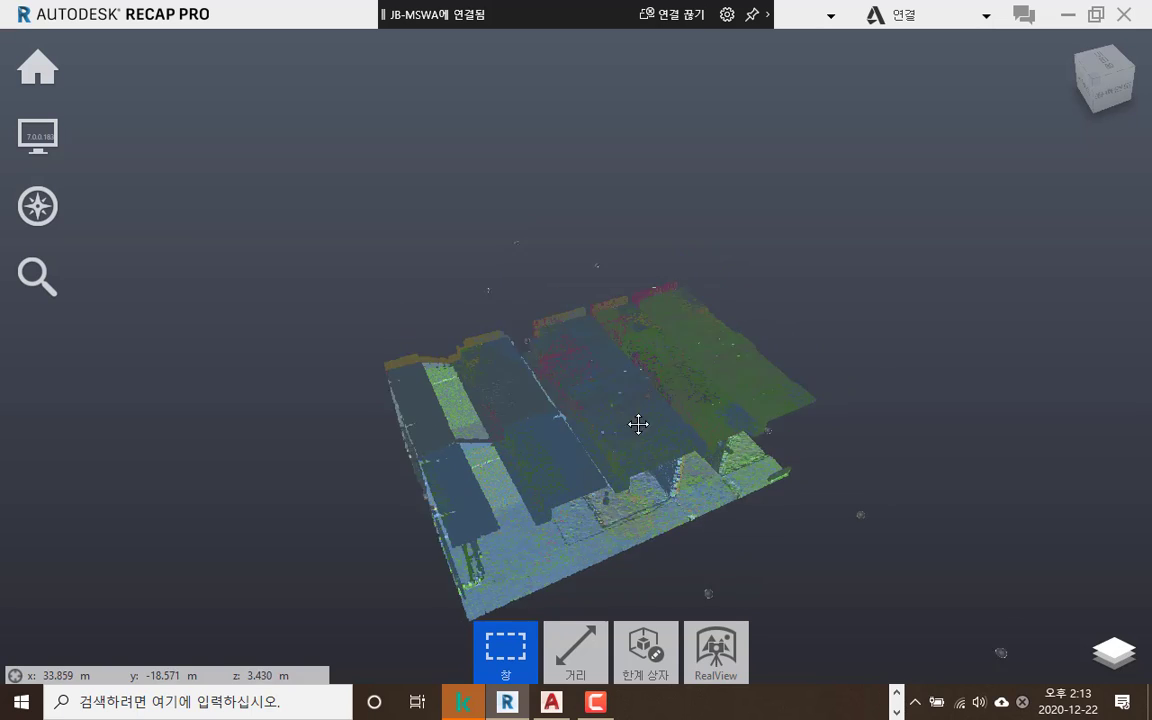
pyautogui.moveTo(638, 424); pyautogui.dragTo(652, 400, button='middle')
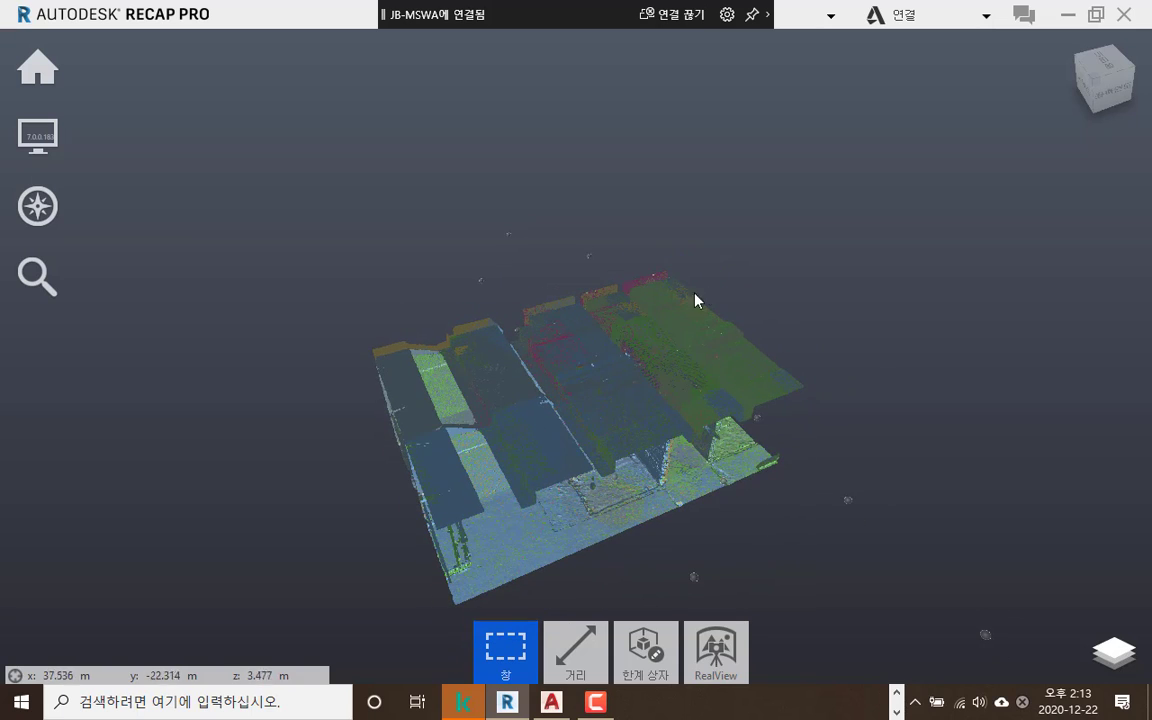
pyautogui.moveTo(589, 432); pyautogui.dragTo(588, 318, button='middle')
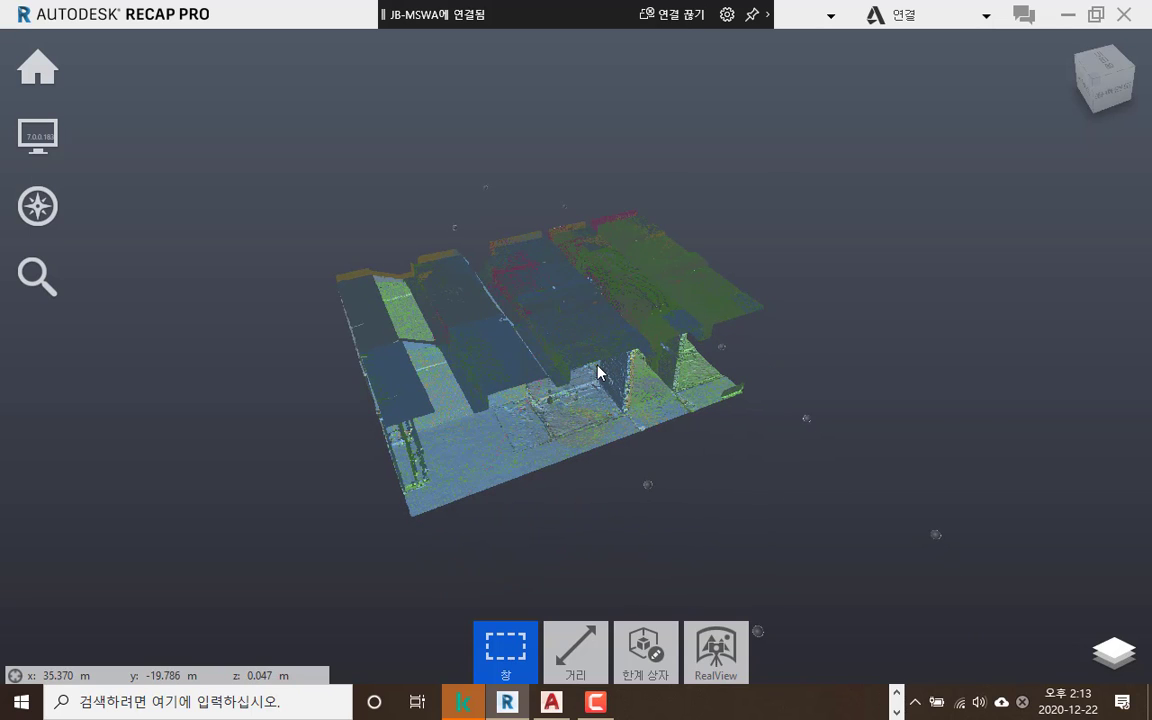
pyautogui.moveTo(591, 416); pyautogui.dragTo(787, 463, button='right')
pyautogui.moveTo(785, 462); pyautogui.dragTo(657, 365, button='middle')
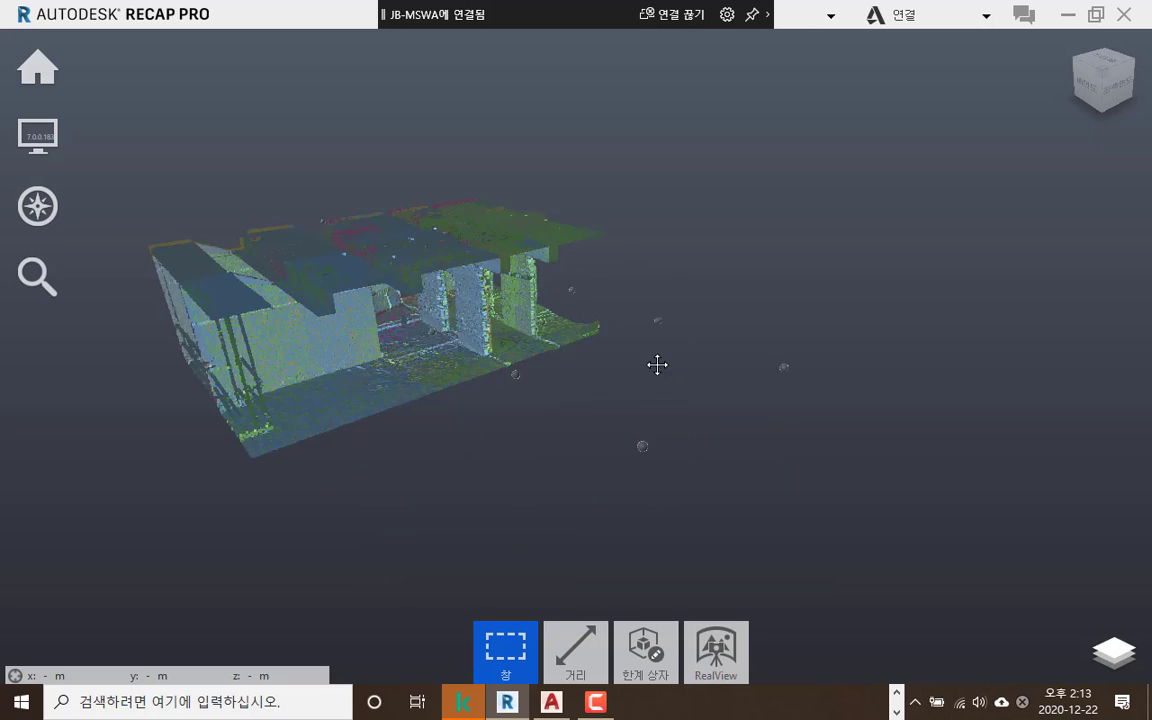
pyautogui.scroll(-3, 650, 368)
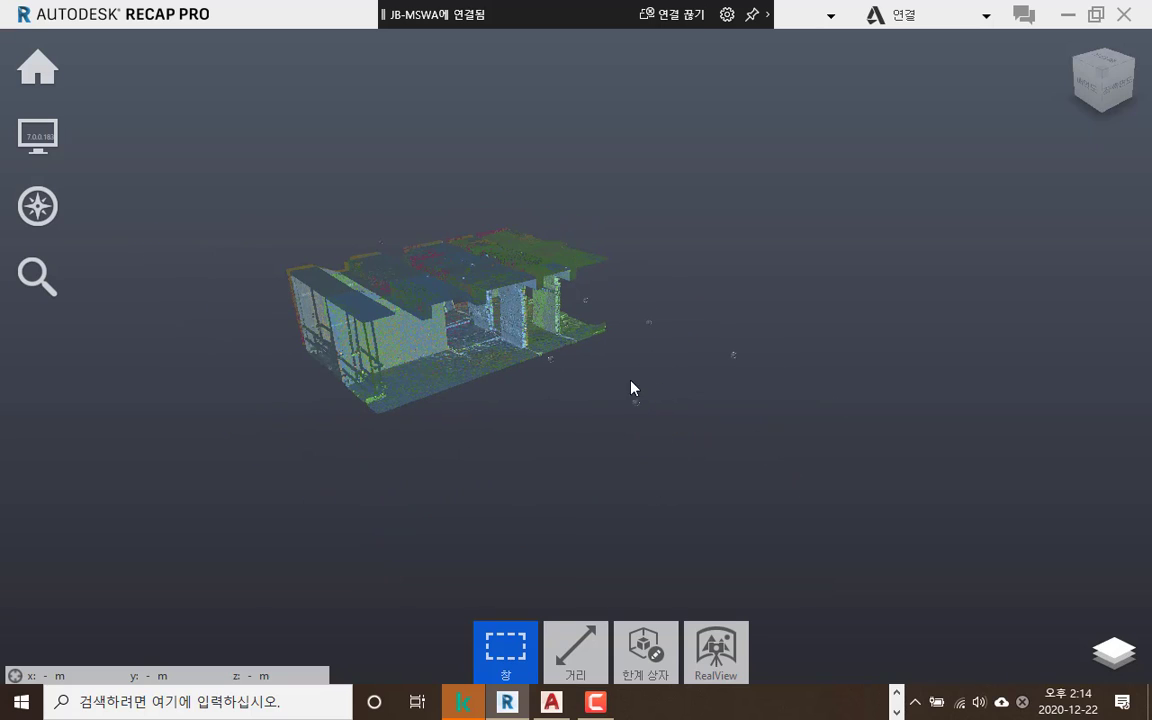
pyautogui.moveTo(630, 388)
pyautogui.mouseDown(button='middle')
pyautogui.moveTo(627, 355)
pyautogui.moveTo(641, 361)
pyautogui.moveTo(635, 373)
pyautogui.mouseUp(button='middle')
pyautogui.scroll(5, 437, 317)
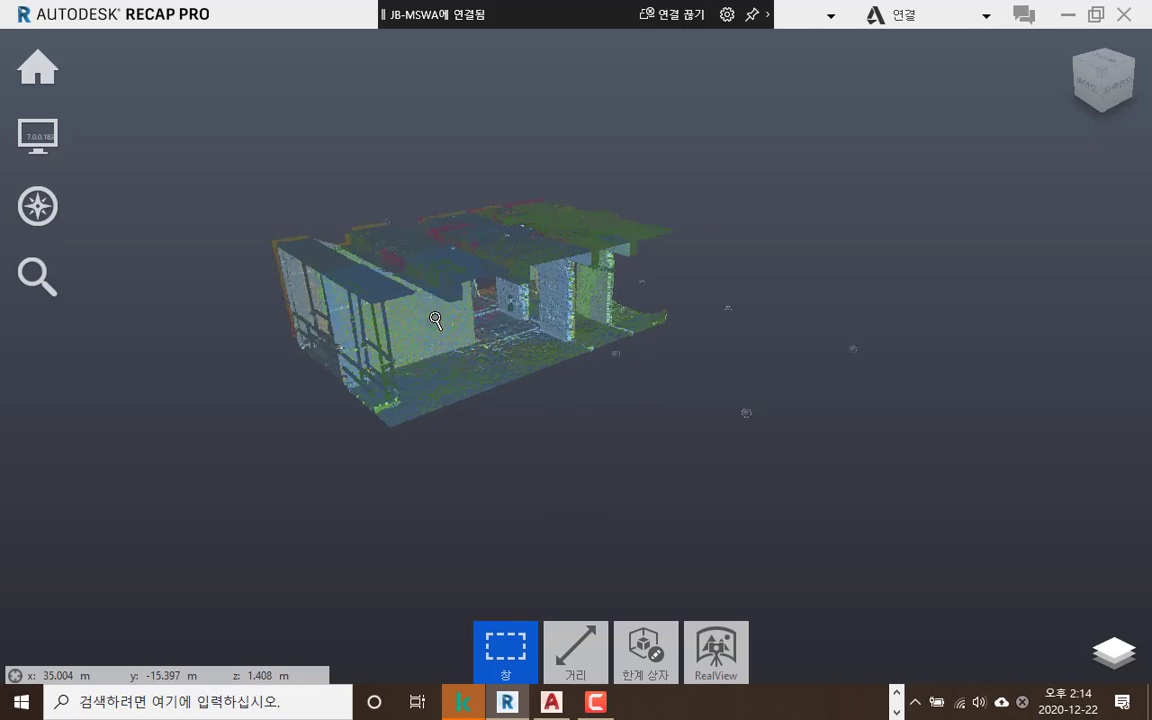
pyautogui.scroll(5, 437, 317)
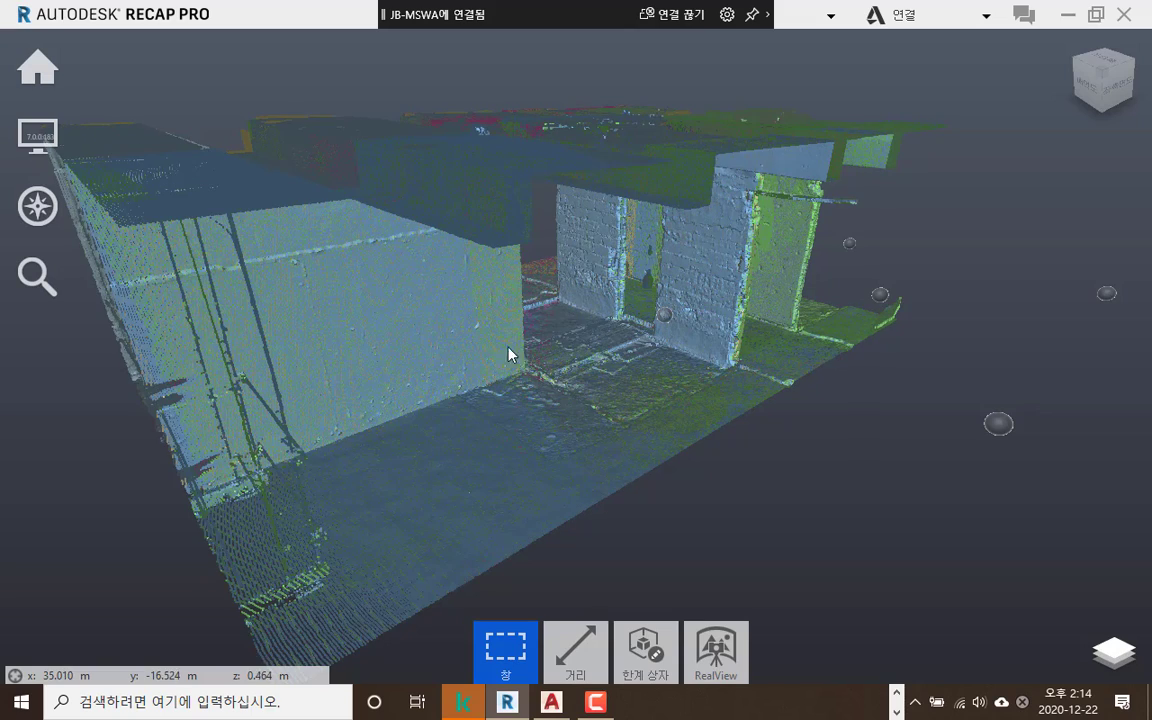
pyautogui.moveTo(490, 361); pyautogui.dragTo(481, 342, button='middle')
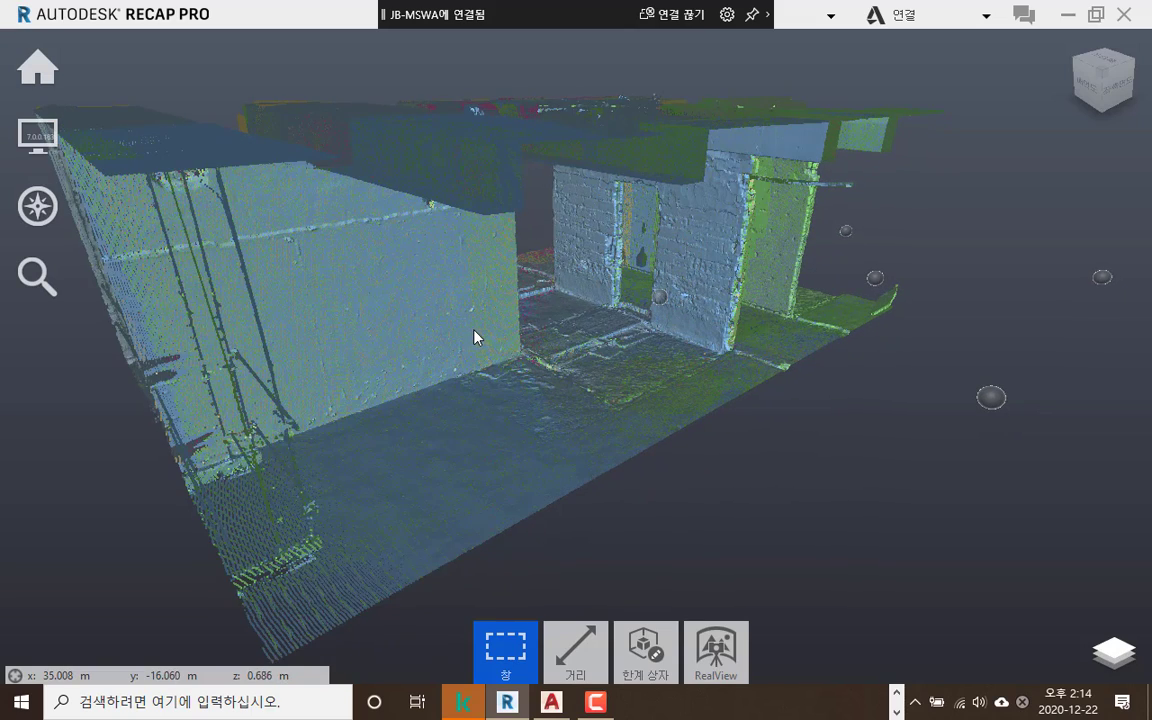
# Try point display sizes 1 and 4, and view the point cloud at the larger size
pyautogui.moveTo(37, 135)
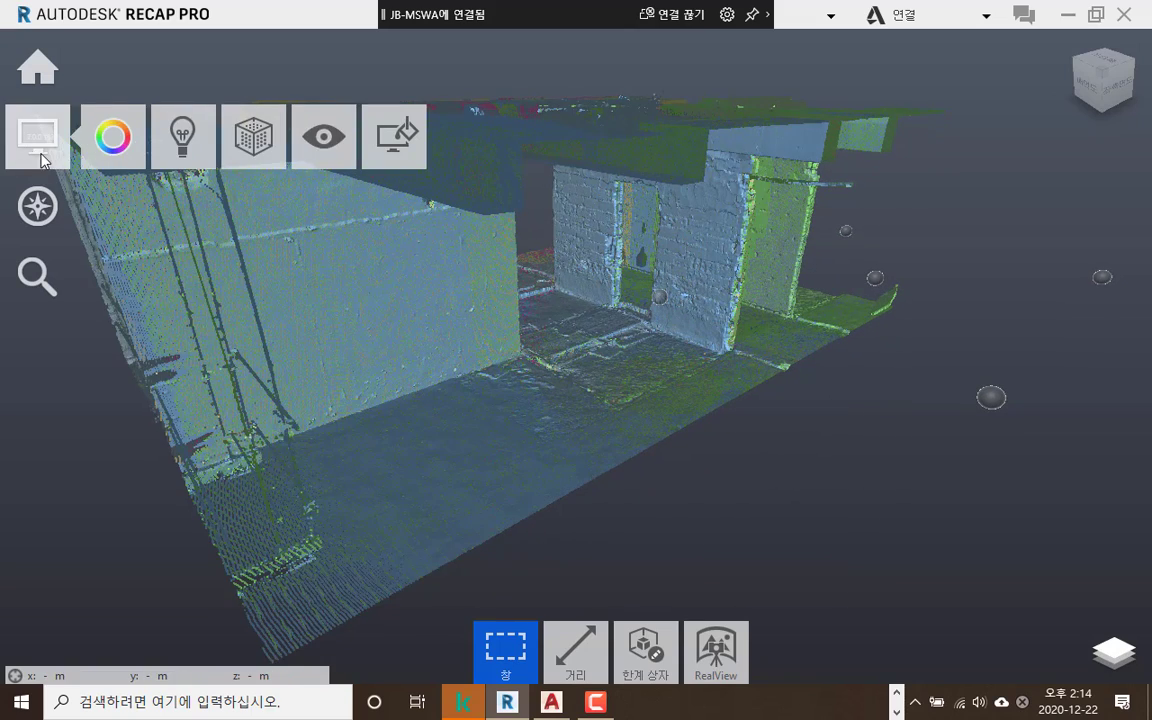
pyautogui.moveTo(190, 137)
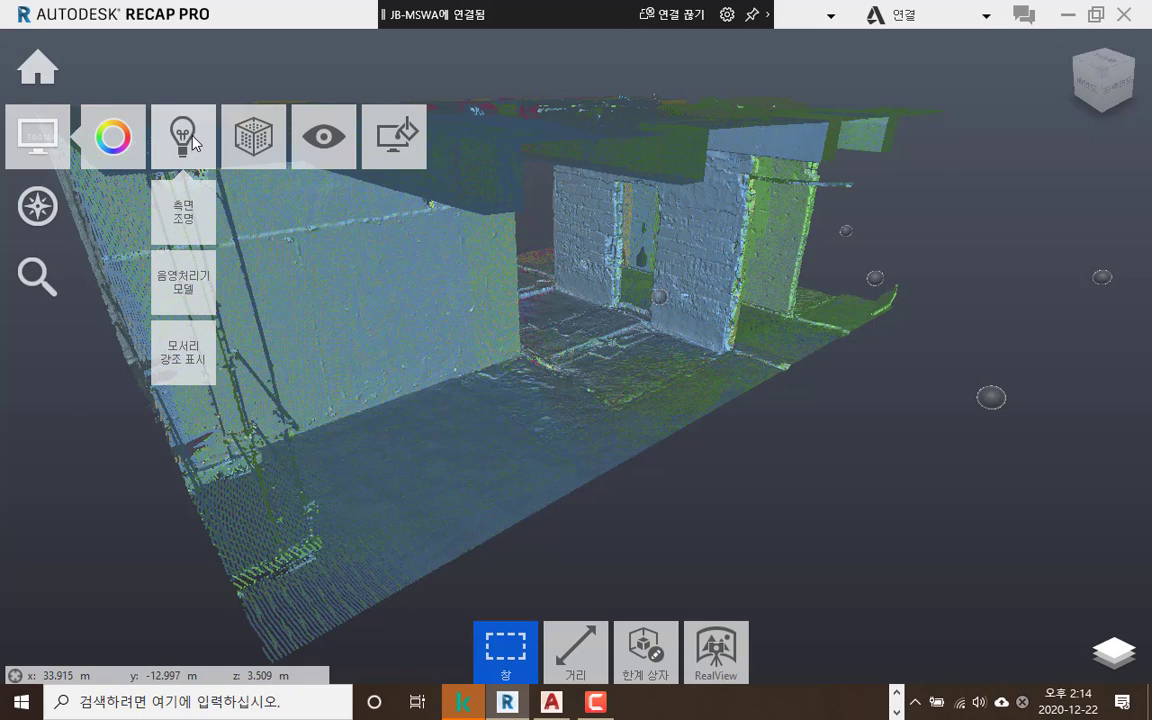
pyautogui.moveTo(252, 138)
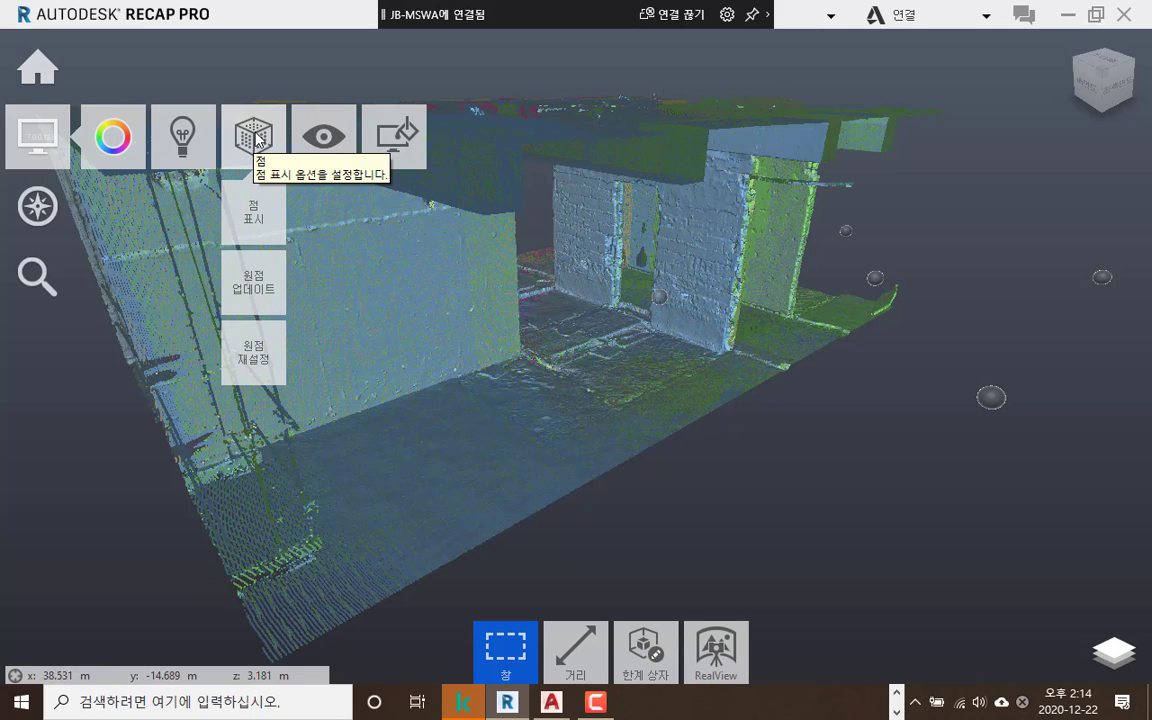
pyautogui.moveTo(258, 219)
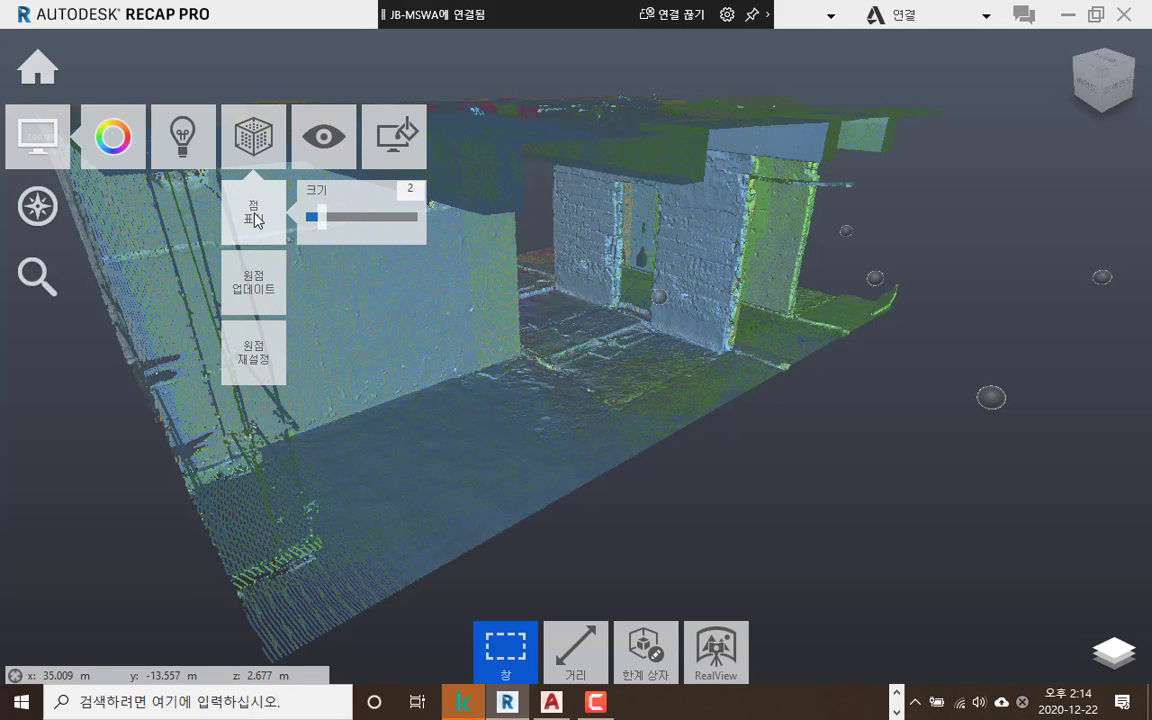
pyautogui.click(321, 219)
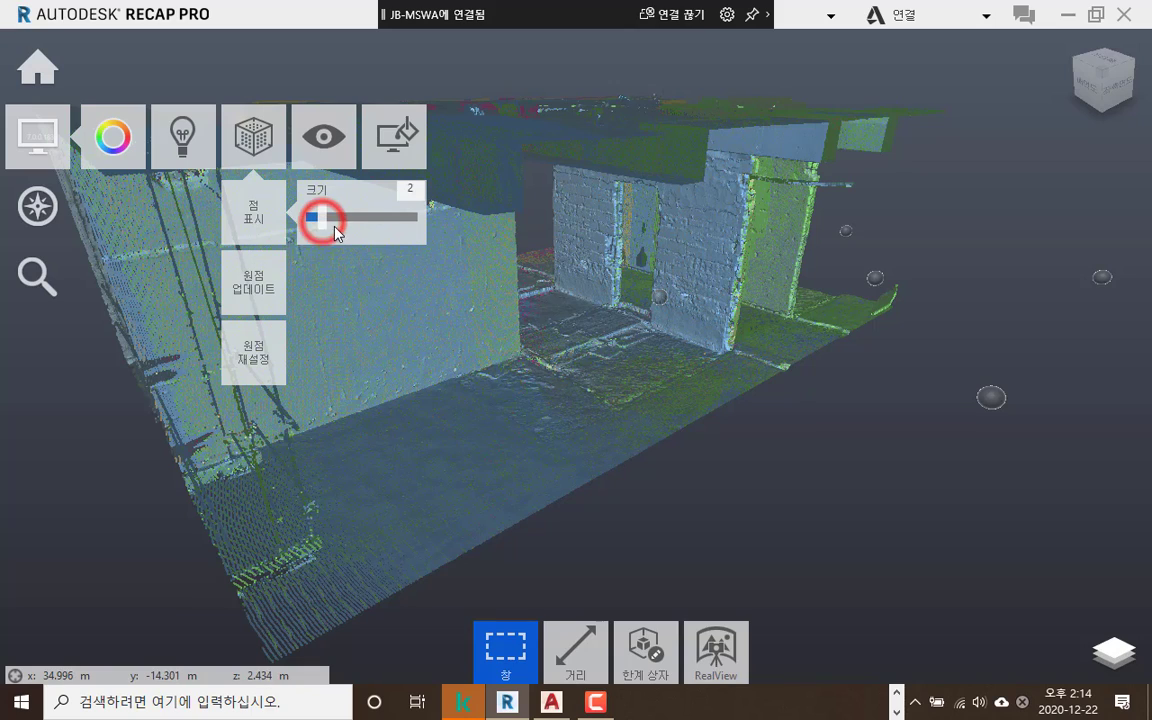
pyautogui.moveTo(336, 232); pyautogui.dragTo(312, 240)
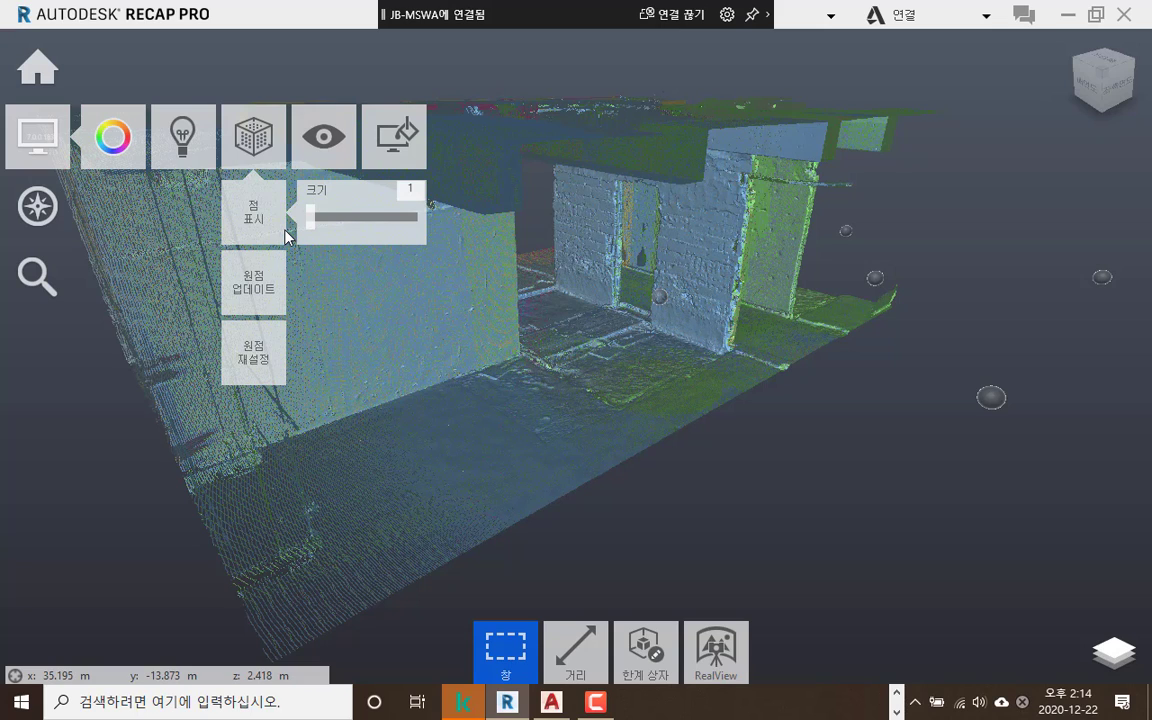
pyautogui.moveTo(309, 237); pyautogui.dragTo(361, 232)
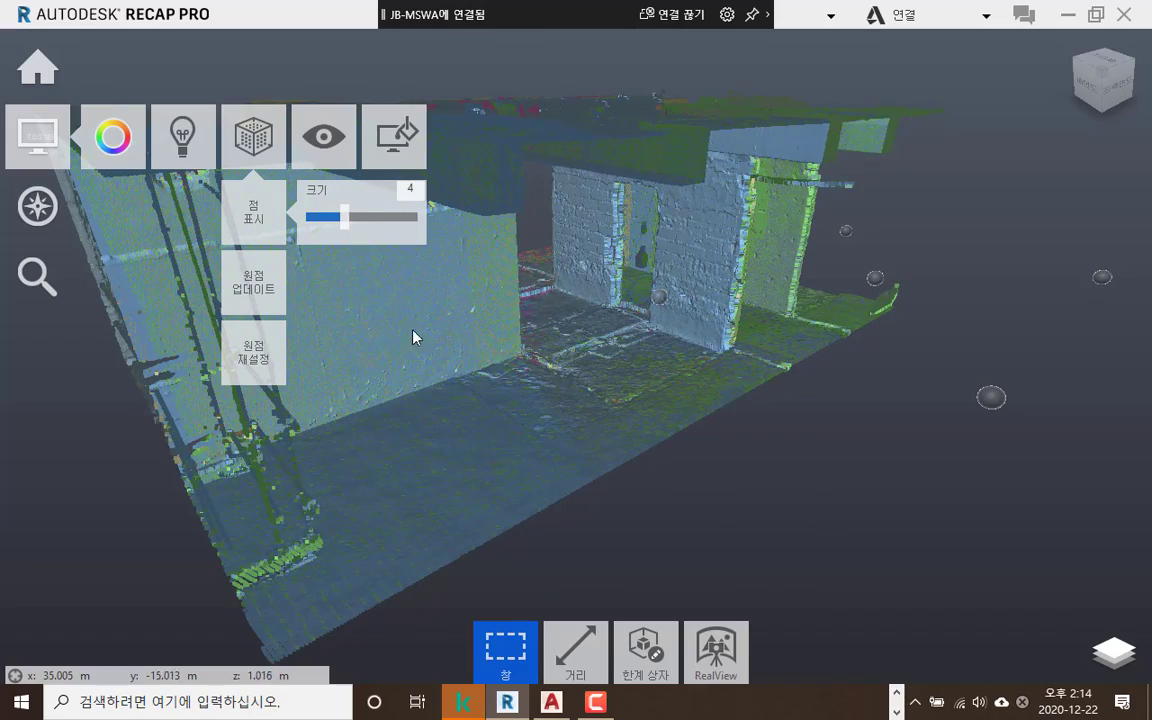
pyautogui.moveTo(415, 337); pyautogui.dragTo(505, 376)
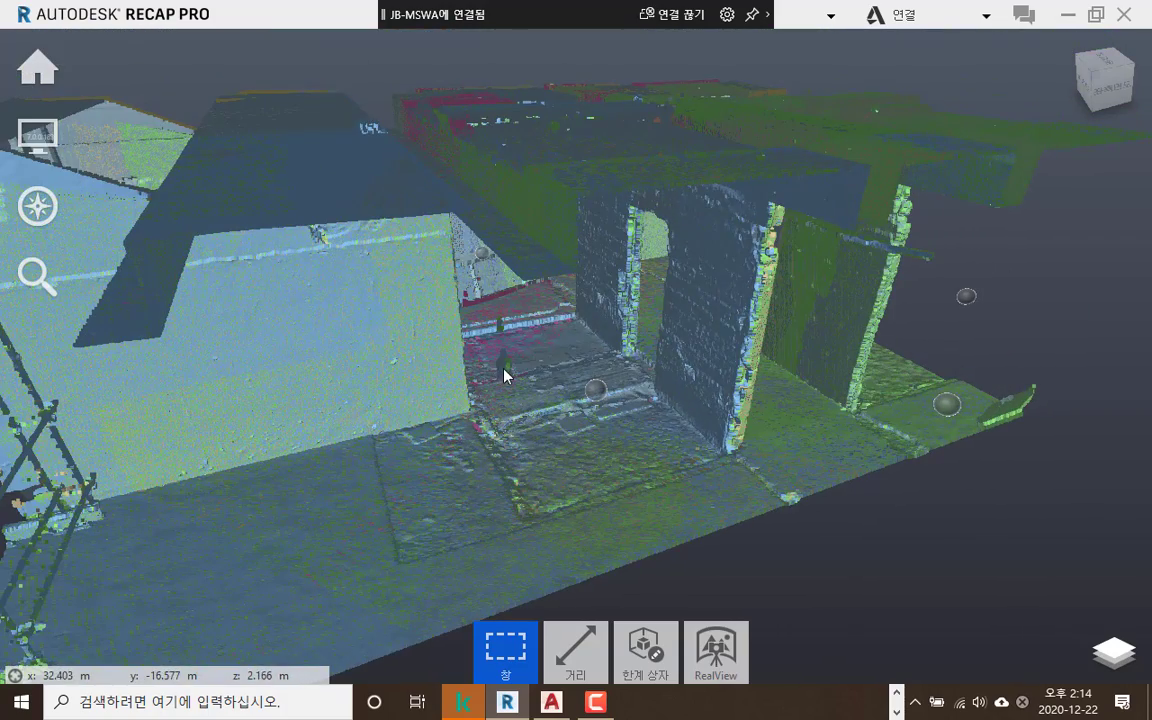
# Color the point cloud by RGB for comparison, and return it to intensity coloring
pyautogui.moveTo(138, 152)
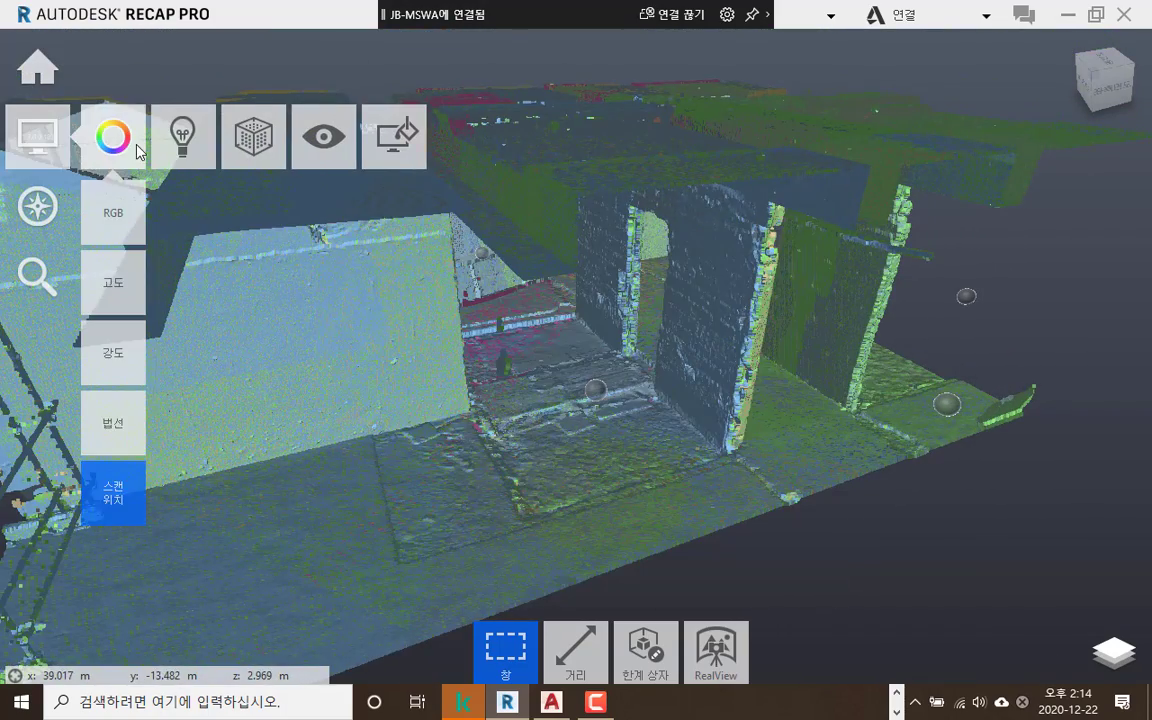
pyautogui.click(117, 211)
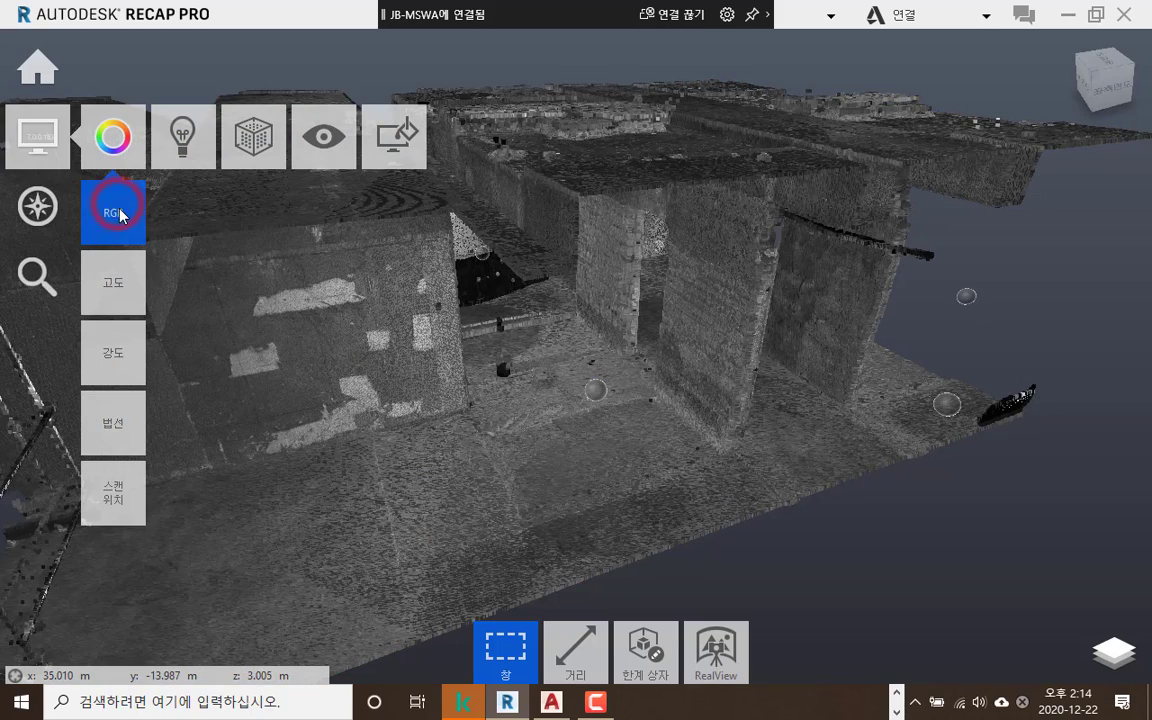
pyautogui.click(113, 356)
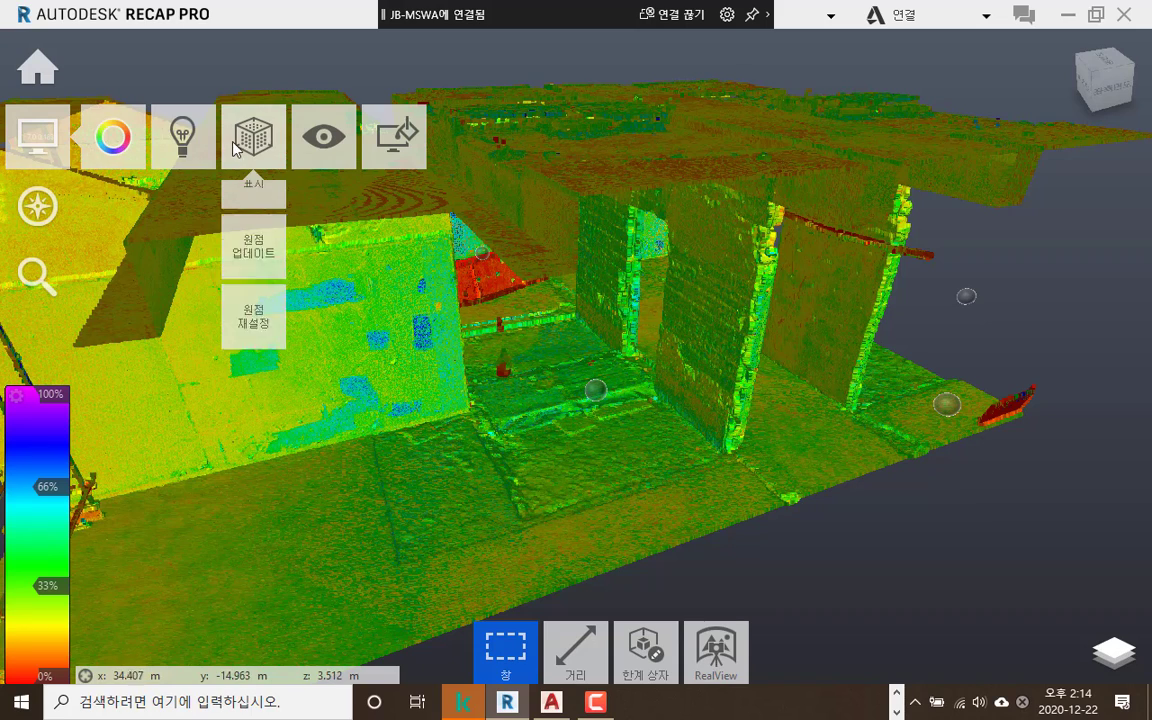
# Reduce the point display size to 2
pyautogui.moveTo(250, 226)
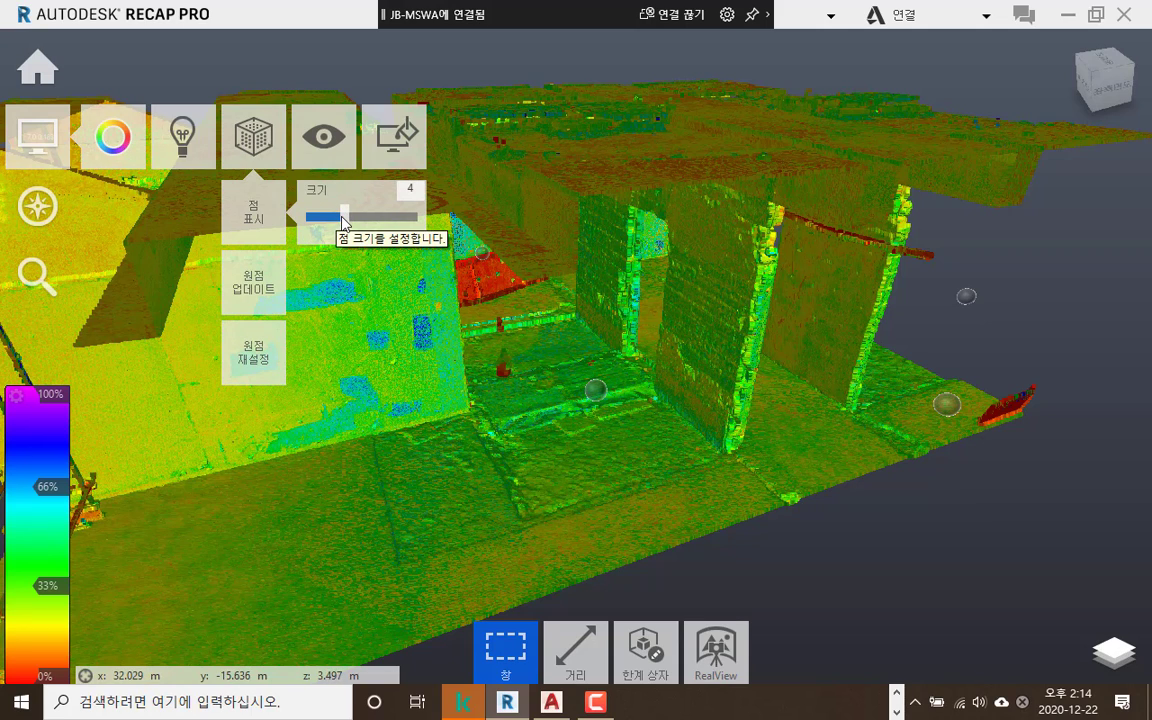
pyautogui.moveTo(342, 222); pyautogui.dragTo(318, 222)
pyautogui.click(322, 218)
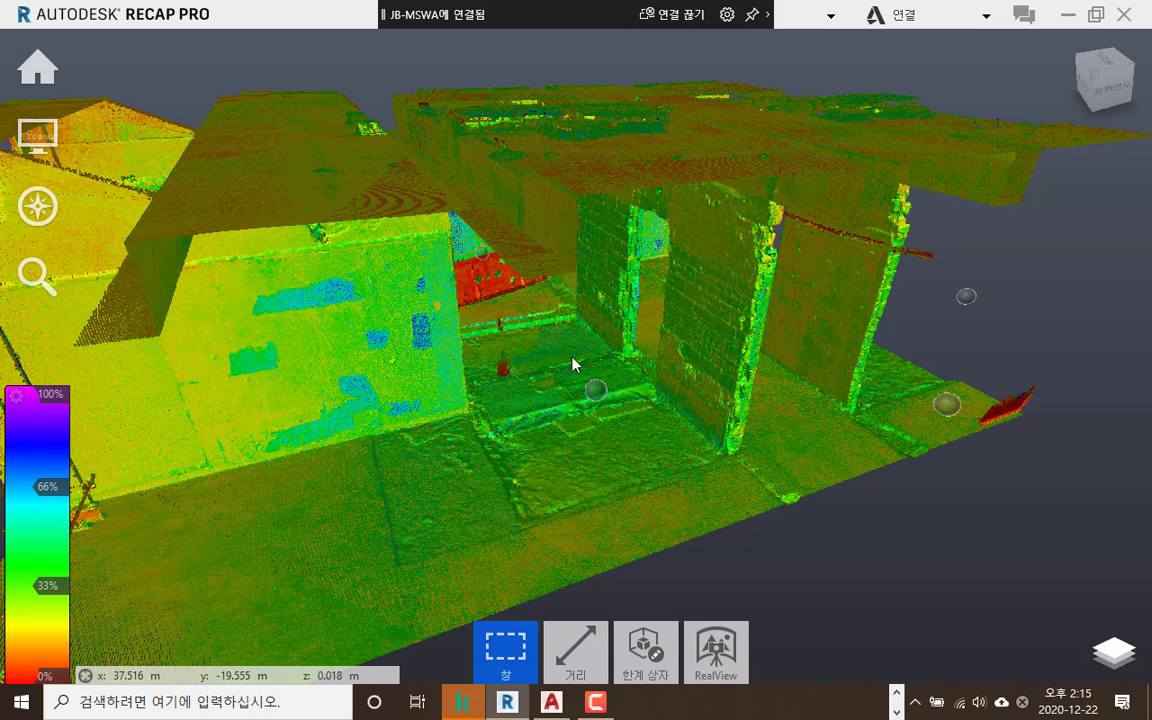
pyautogui.moveTo(647, 660)
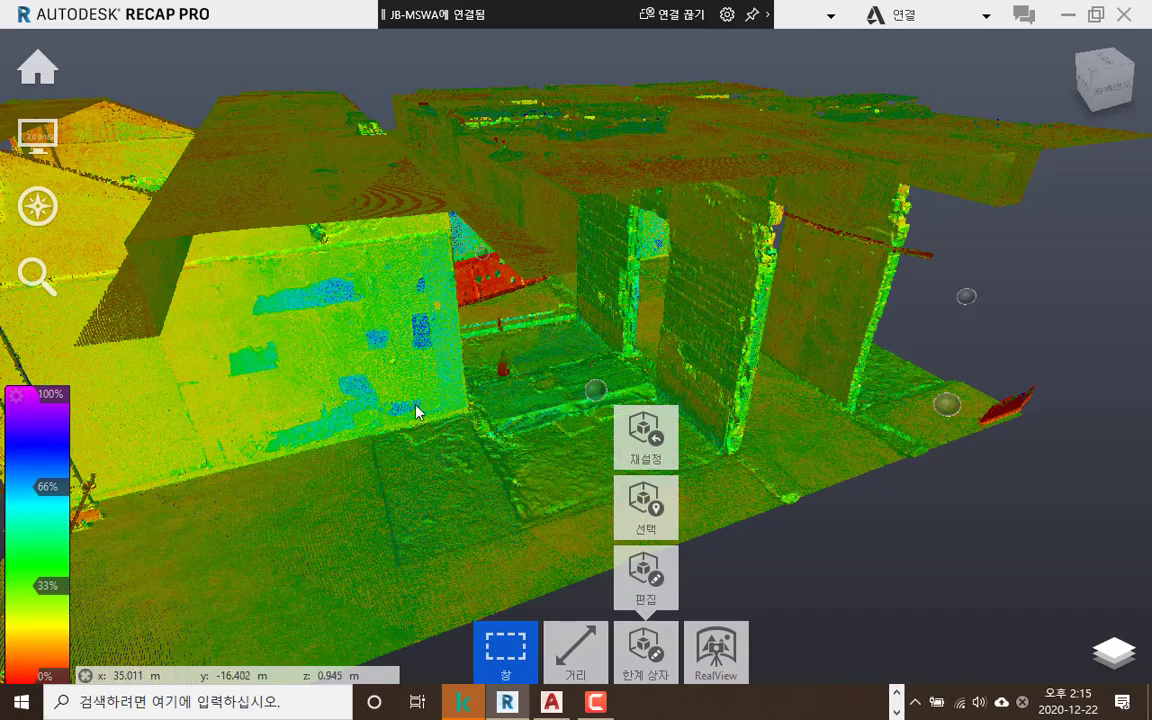
pyautogui.moveTo(415, 440); pyautogui.dragTo(449, 376, button='middle')
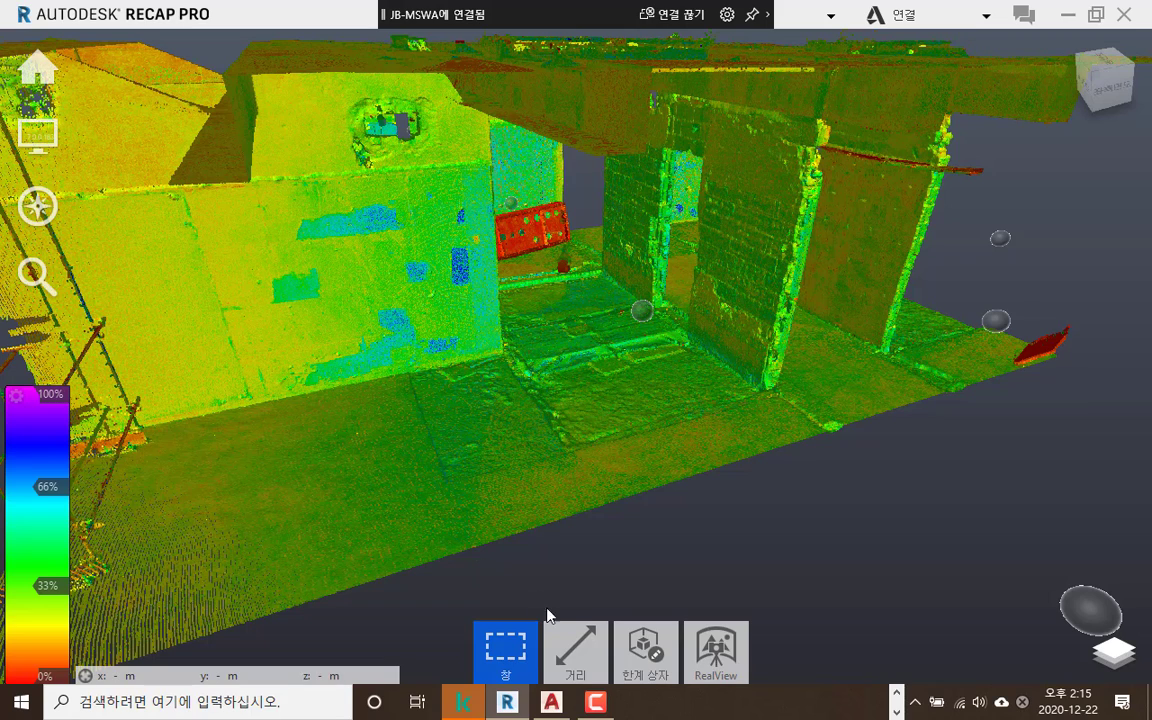
pyautogui.moveTo(581, 674)
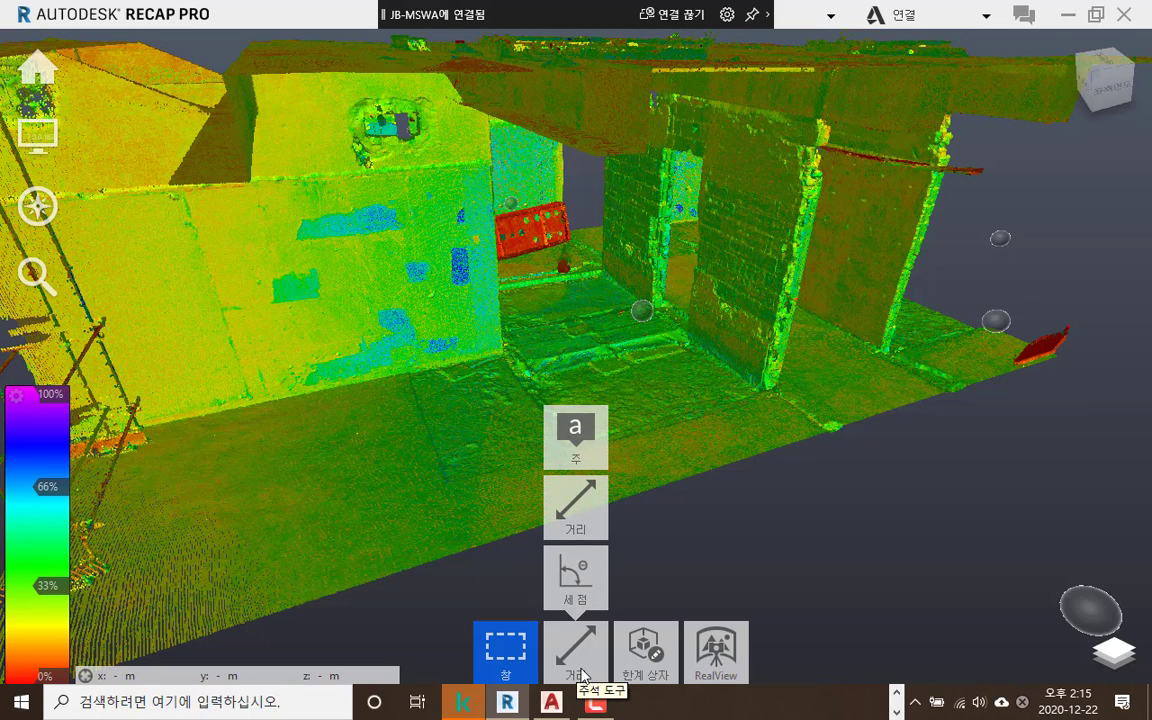
pyautogui.click(577, 517)
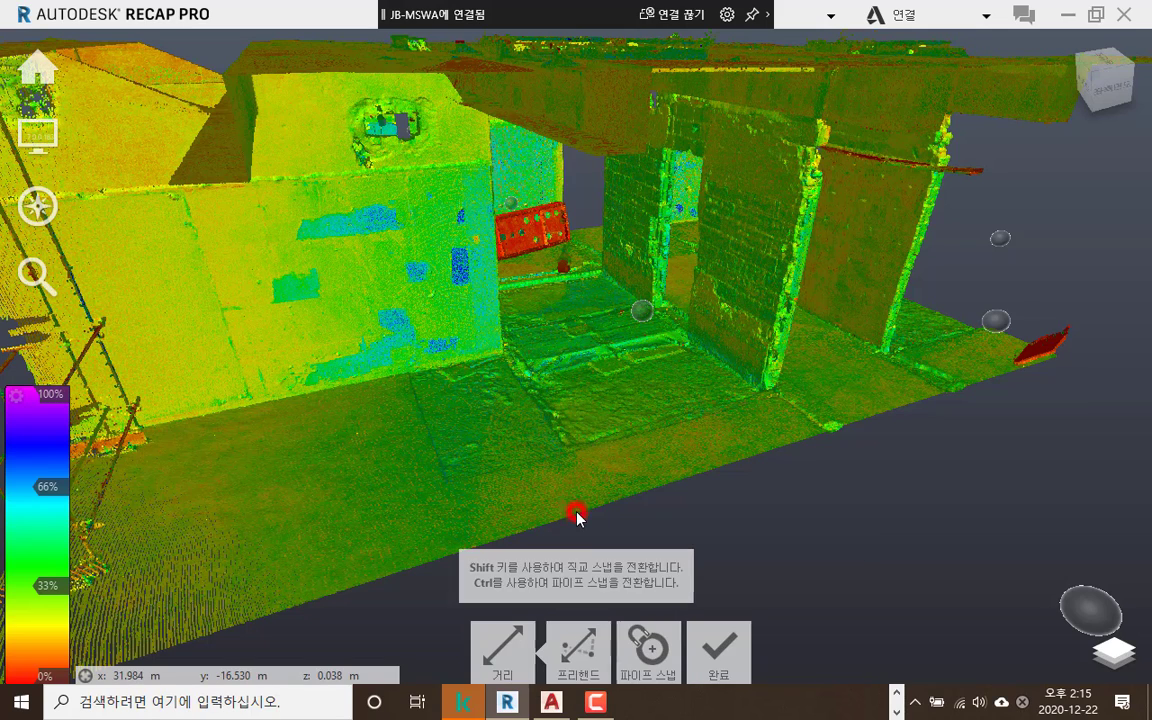
pyautogui.click(575, 655)
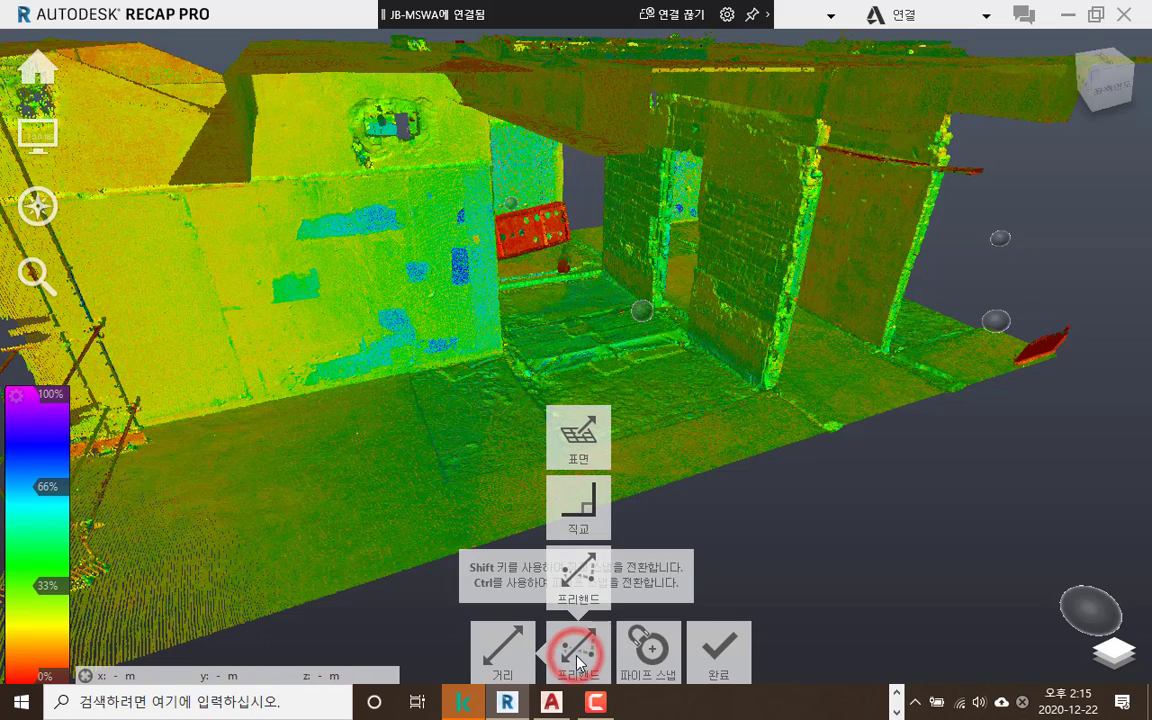
pyautogui.moveTo(585, 517)
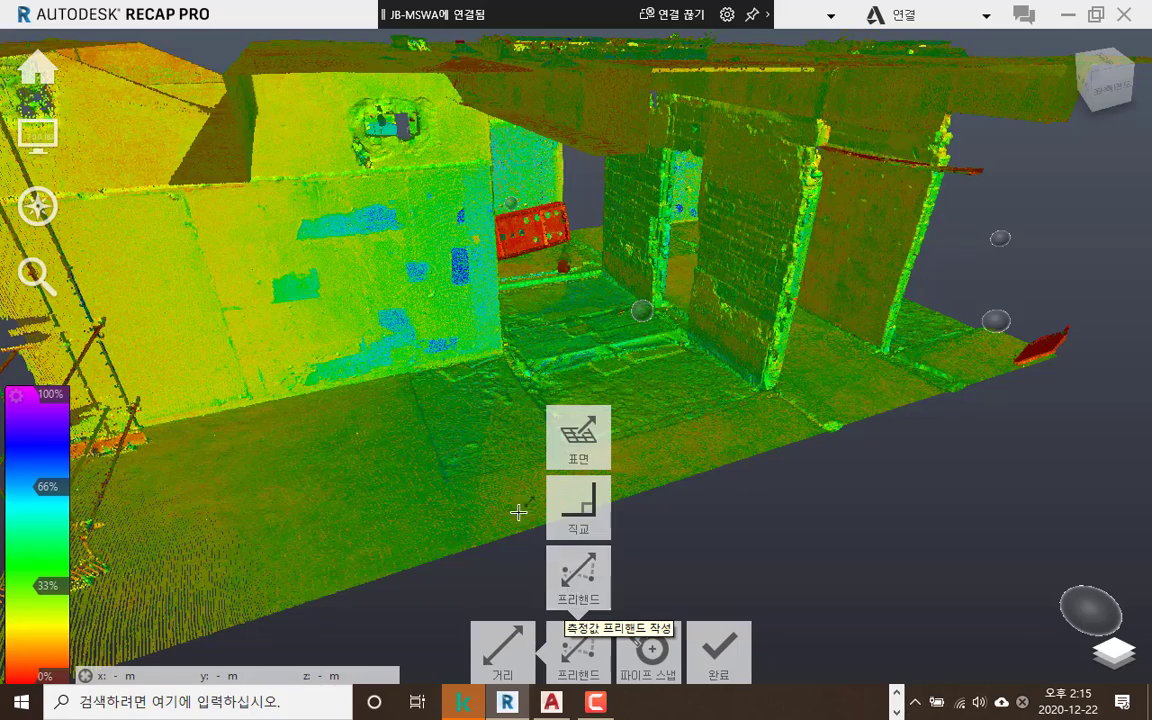
pyautogui.press('Escape')
# Try measuring a distance from the horizontal scaffold pipe beside the yellow wall, using the freehand distance tool with pipe snap
pyautogui.moveTo(489, 325); pyautogui.dragTo(468, 265, button='middle')
pyautogui.scroll(-2, 488, 258)
pyautogui.moveTo(489, 259); pyautogui.dragTo(395, 373)
pyautogui.moveTo(393, 373); pyautogui.dragTo(455, 330, button='middle')
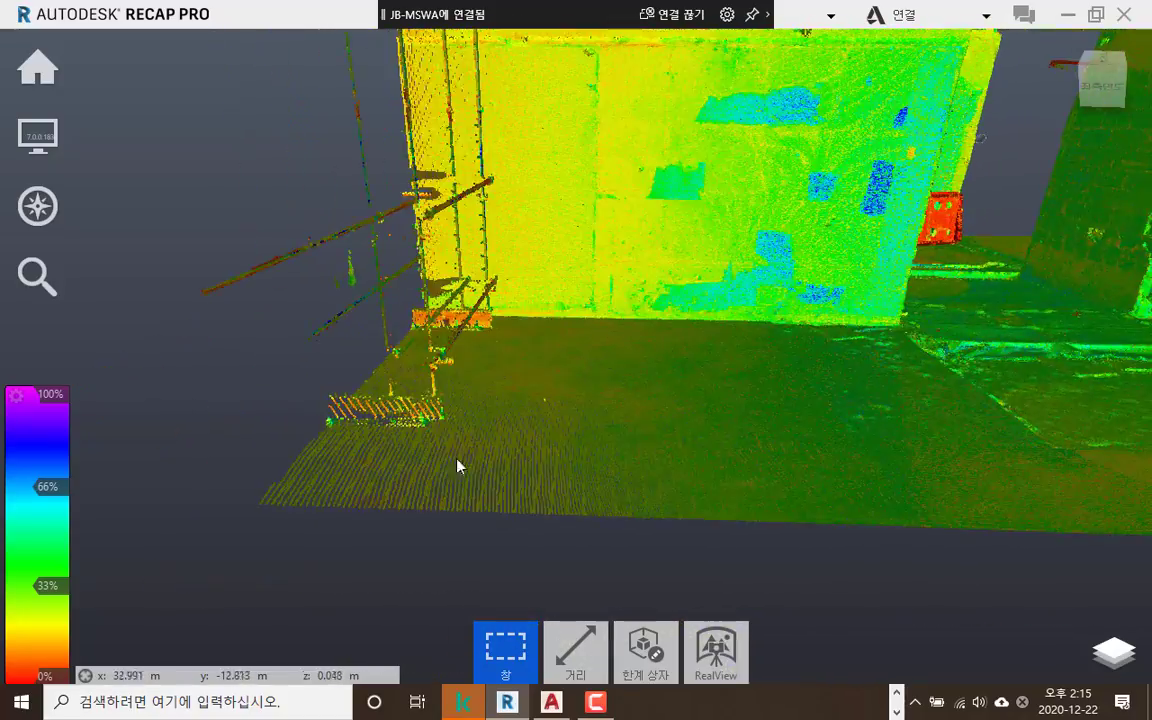
pyautogui.click(585, 671)
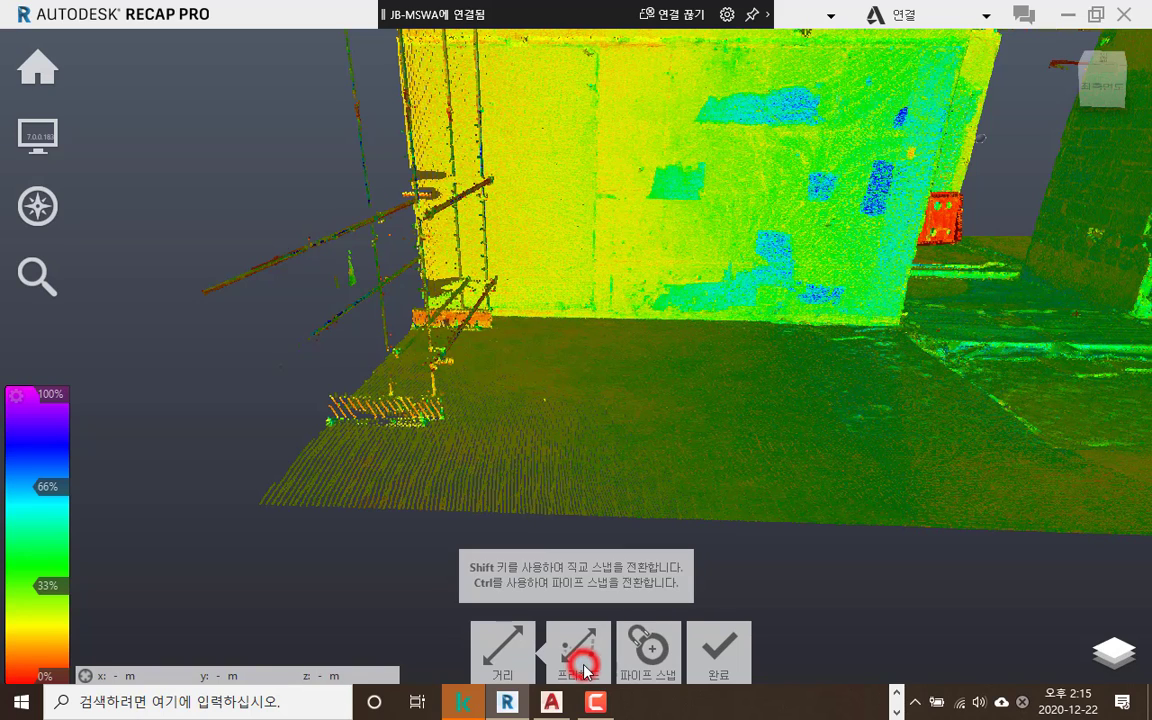
pyautogui.click(661, 655)
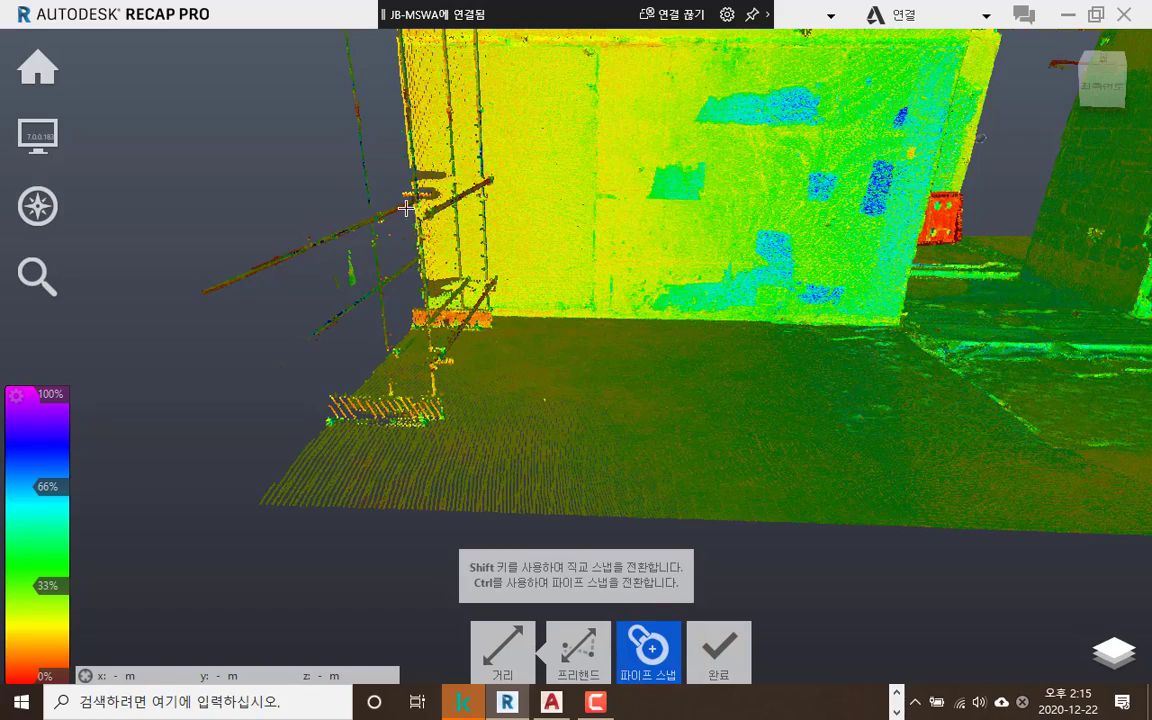
pyautogui.scroll(5, 405, 208)
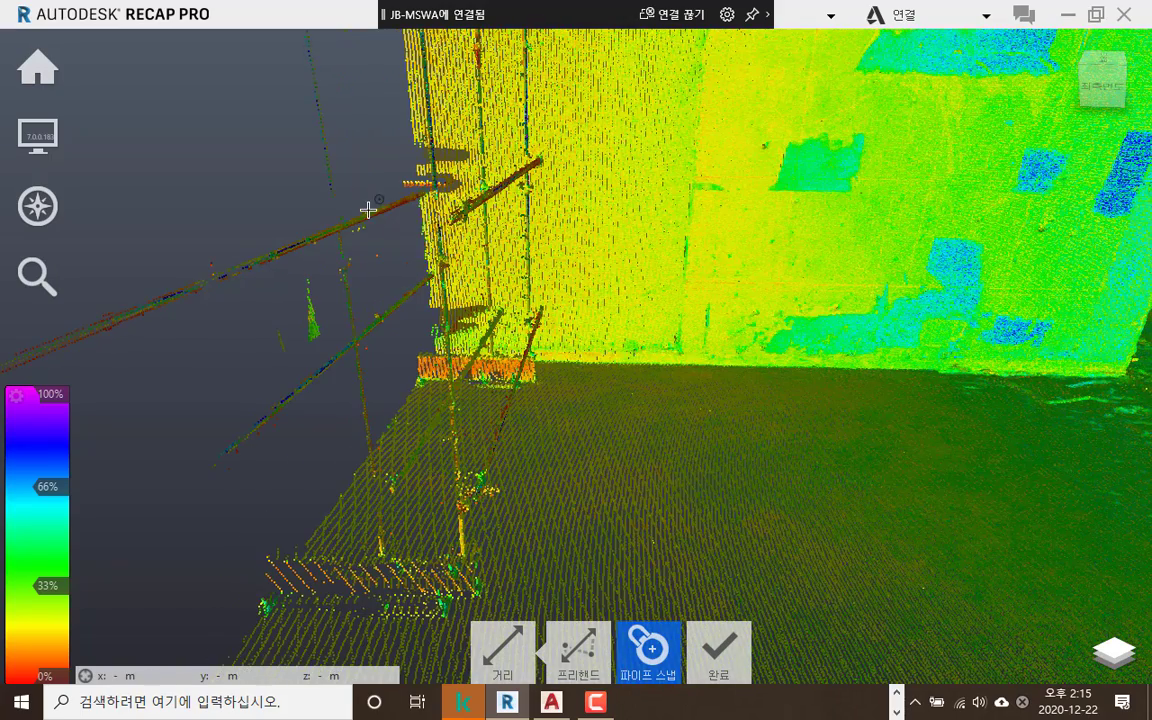
pyautogui.click(372, 213)
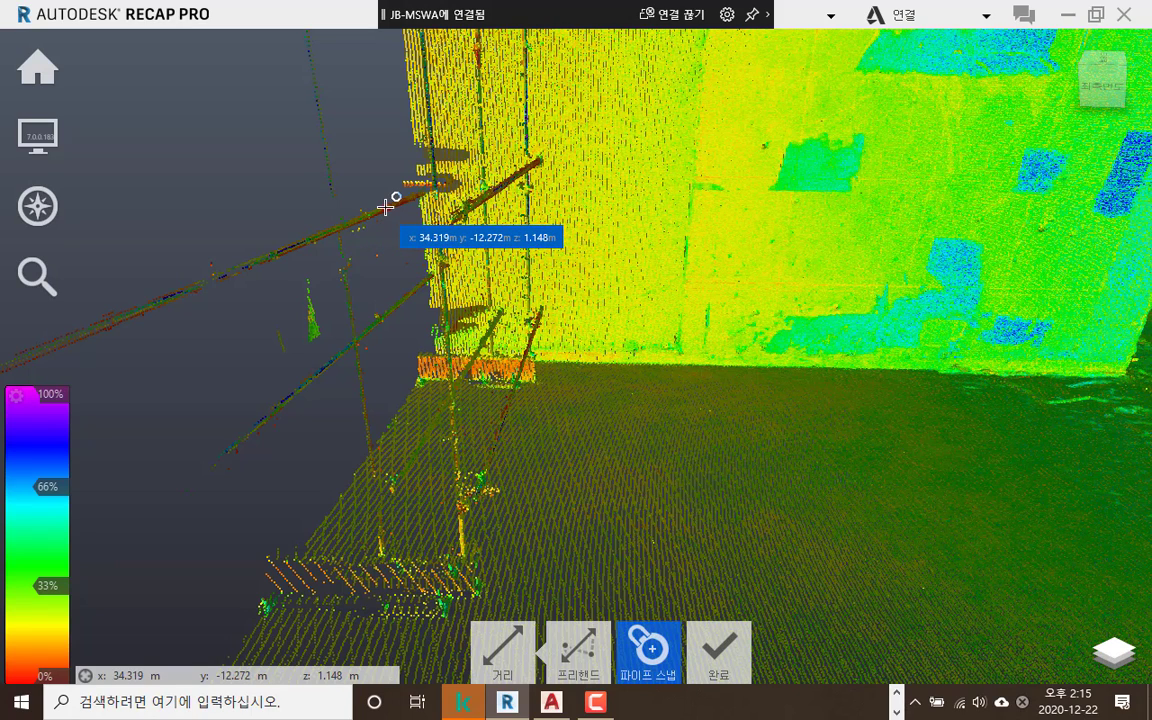
pyautogui.click(385, 207)
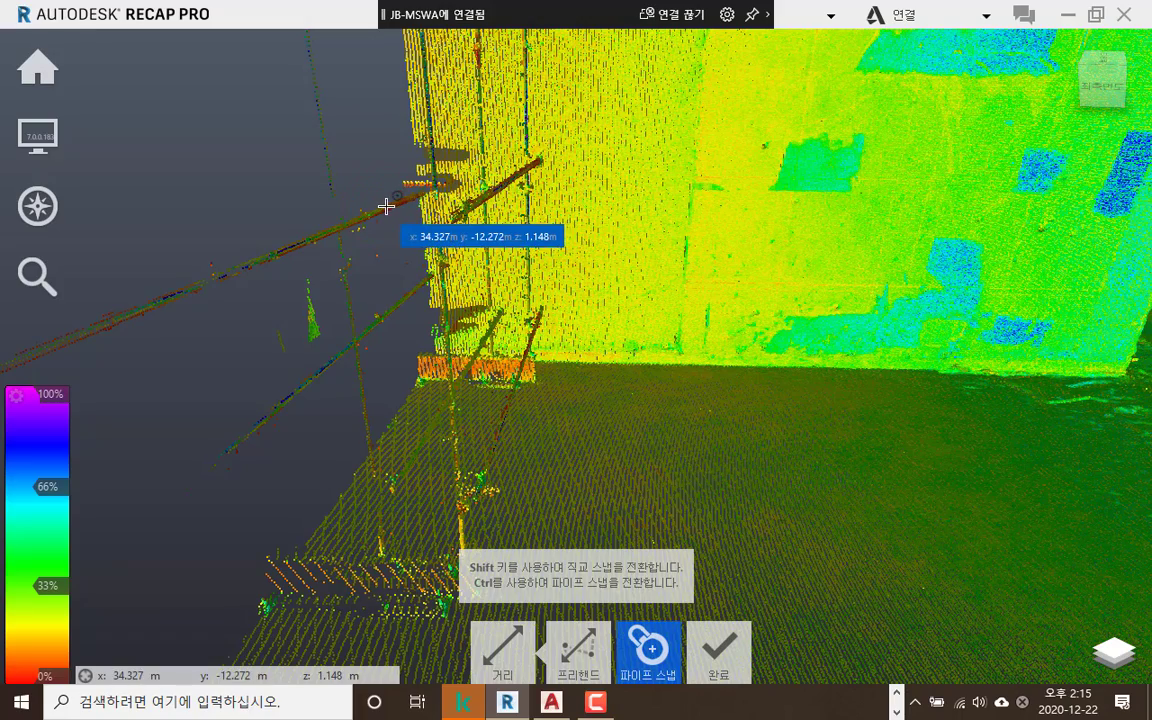
pyautogui.scroll(4, 387, 211)
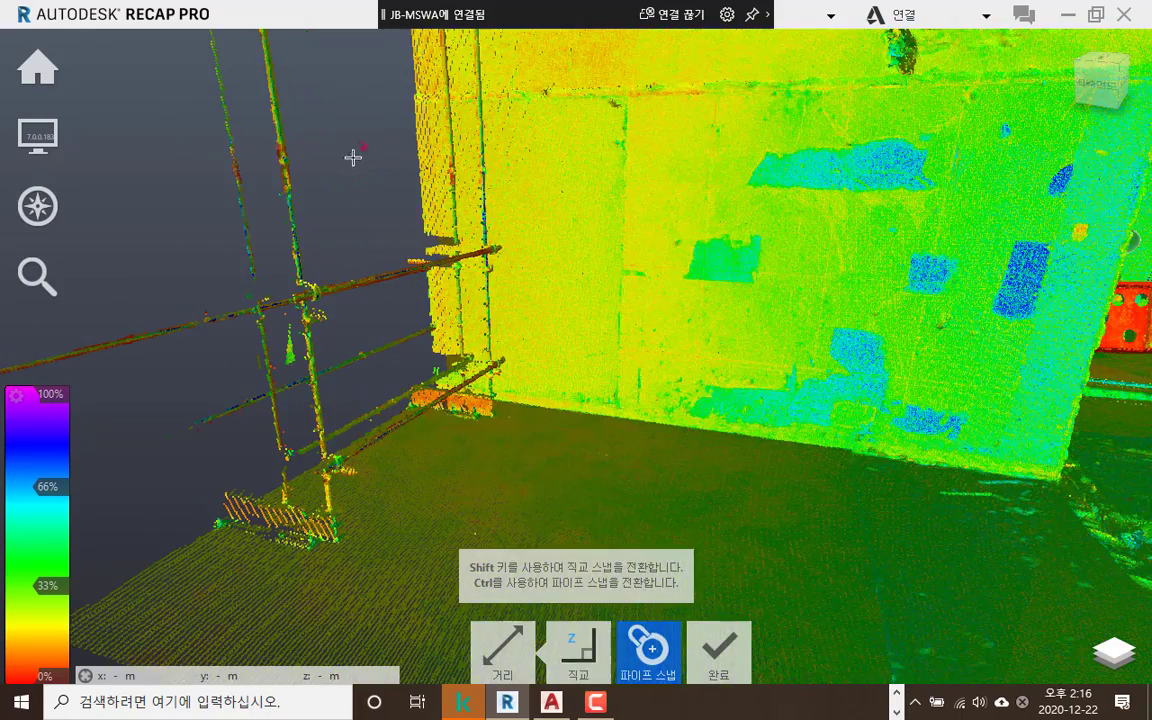
pyautogui.press('Escape')
pyautogui.moveTo(354, 185); pyautogui.dragTo(441, 369)
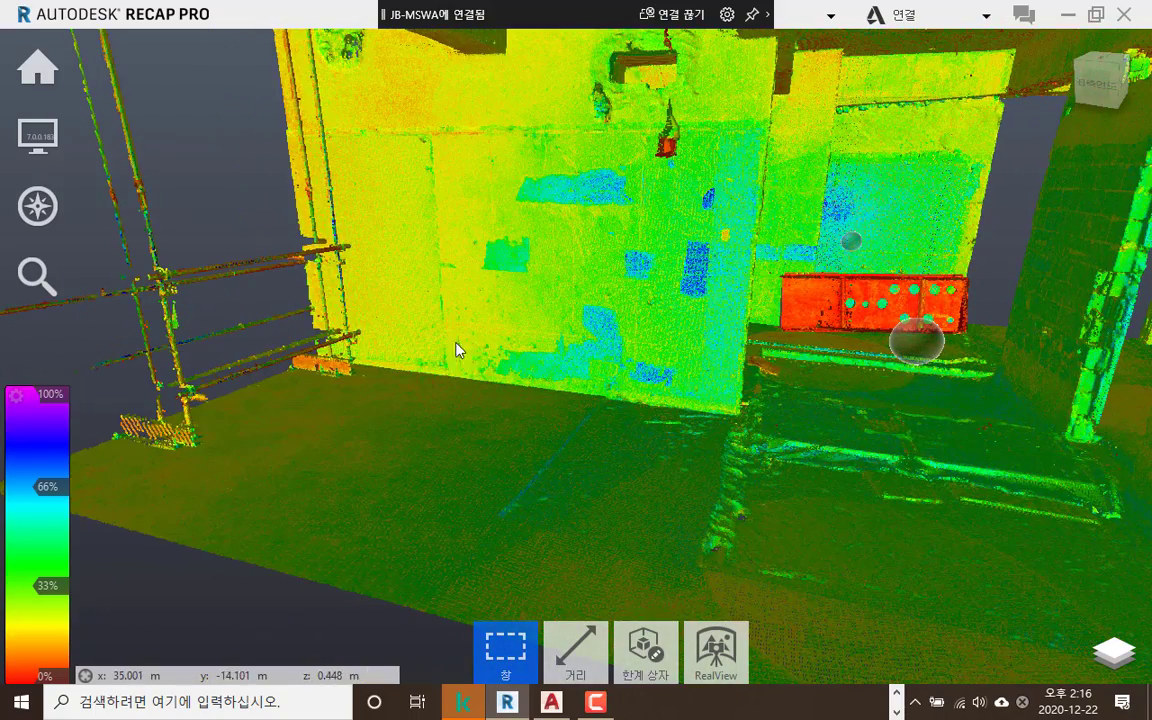
pyautogui.moveTo(455, 350); pyautogui.dragTo(384, 325)
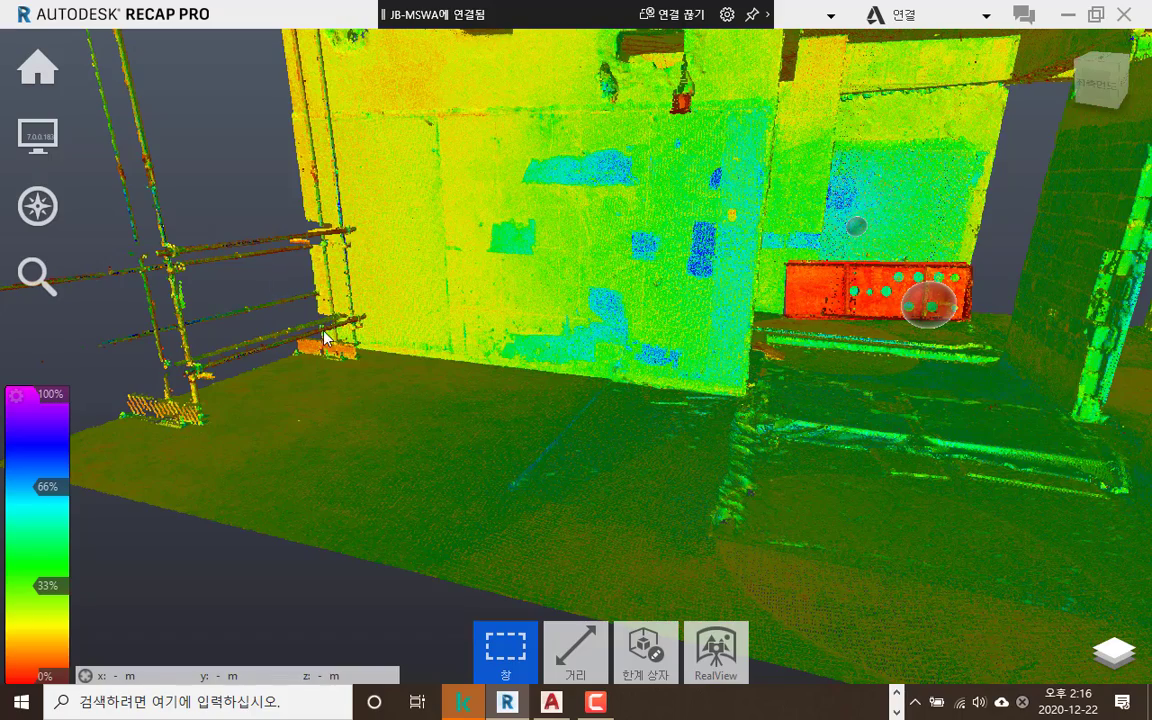
pyautogui.moveTo(931, 411); pyautogui.dragTo(818, 441)
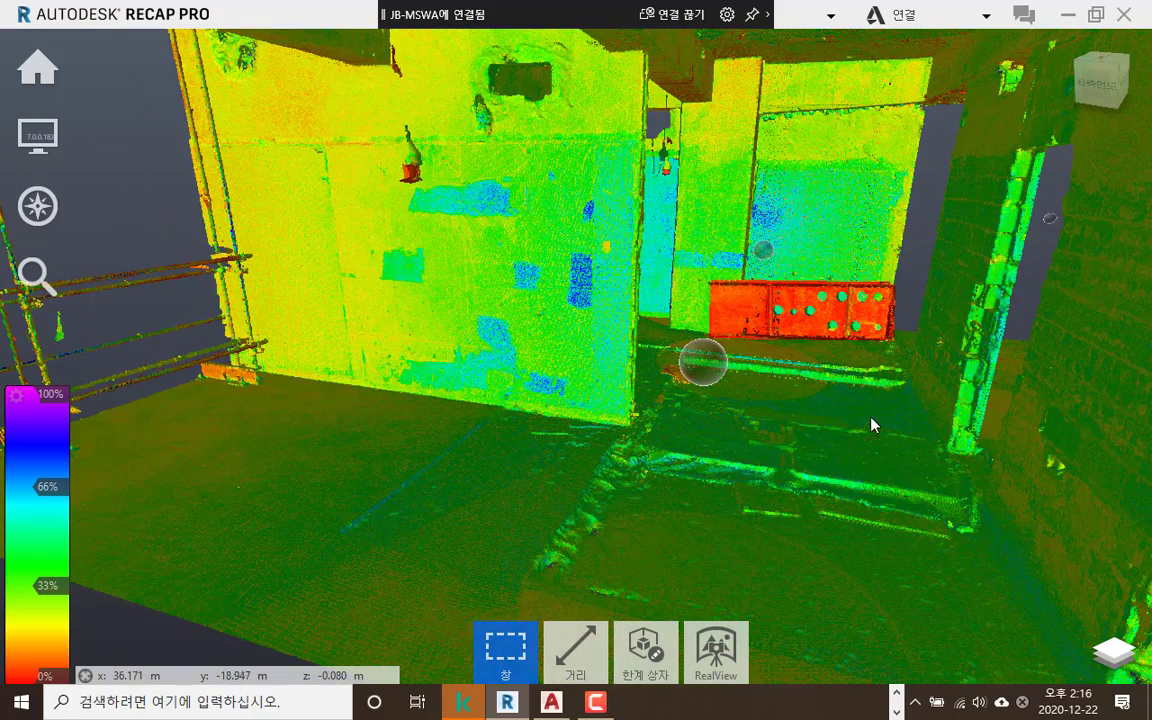
pyautogui.moveTo(580, 668)
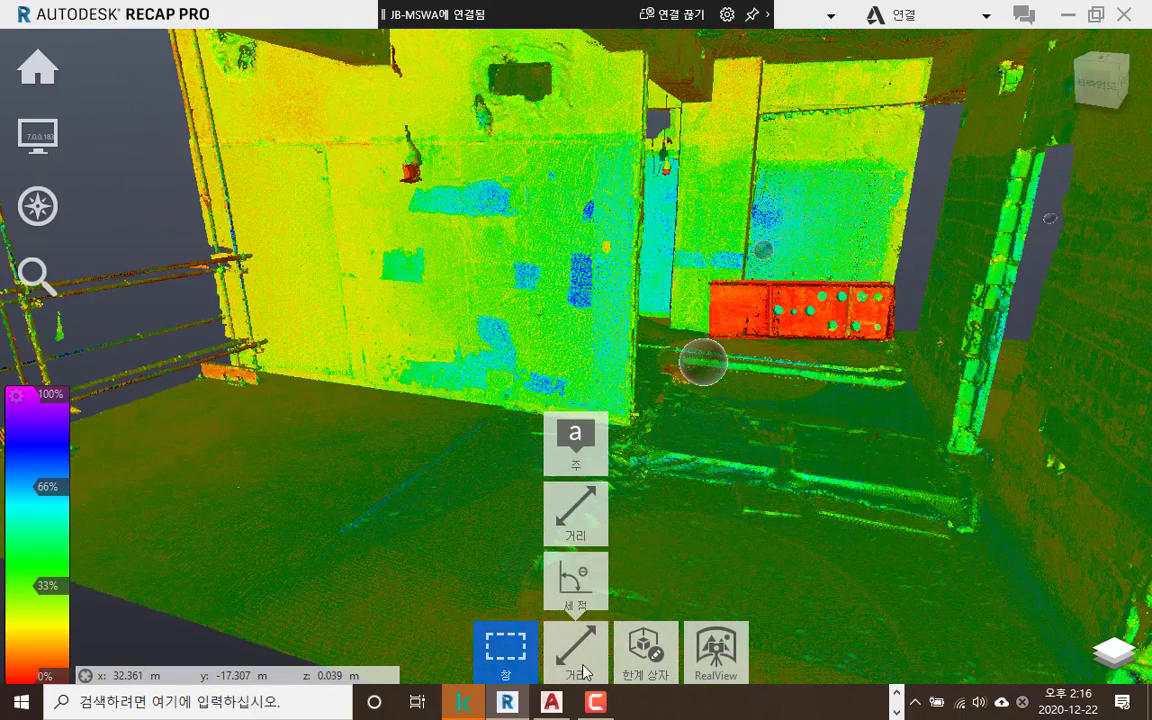
pyautogui.click(580, 524)
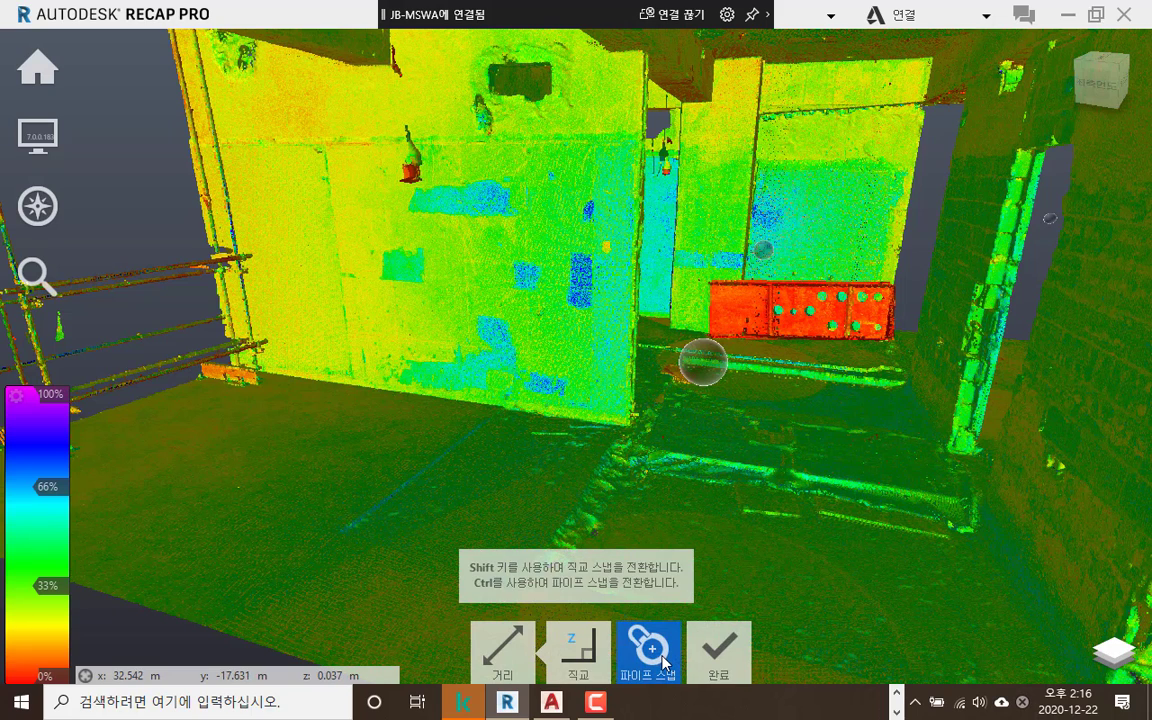
pyautogui.click(730, 657)
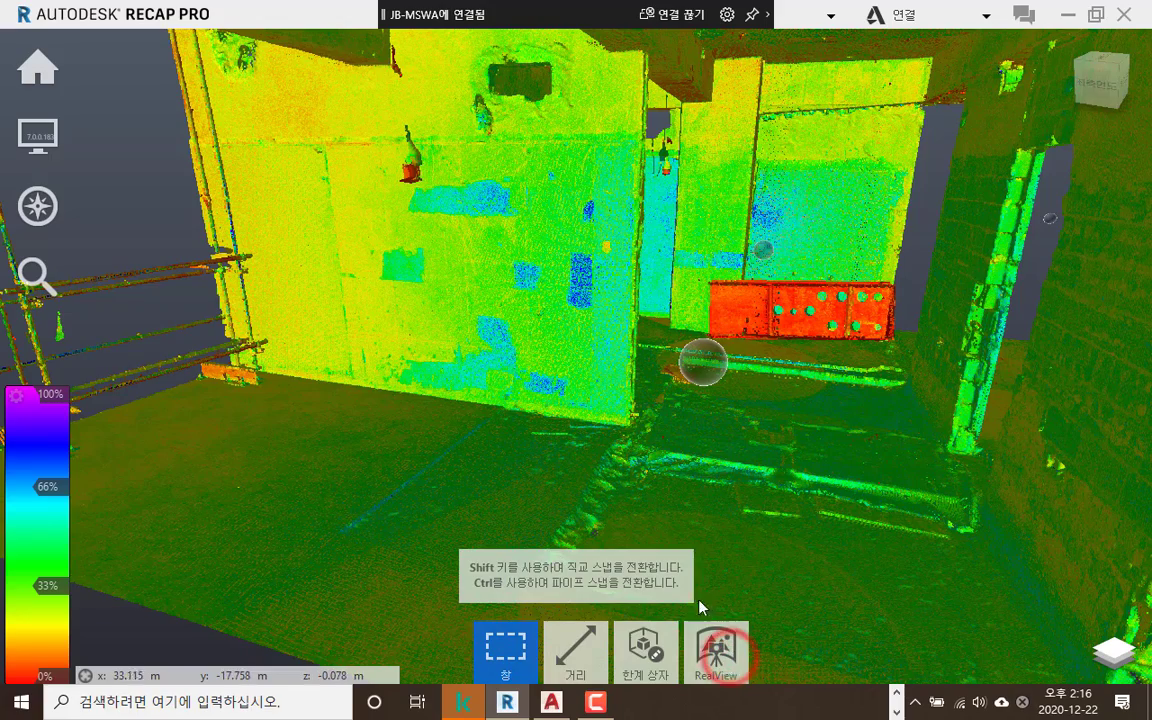
pyautogui.scroll(-5, 635, 476)
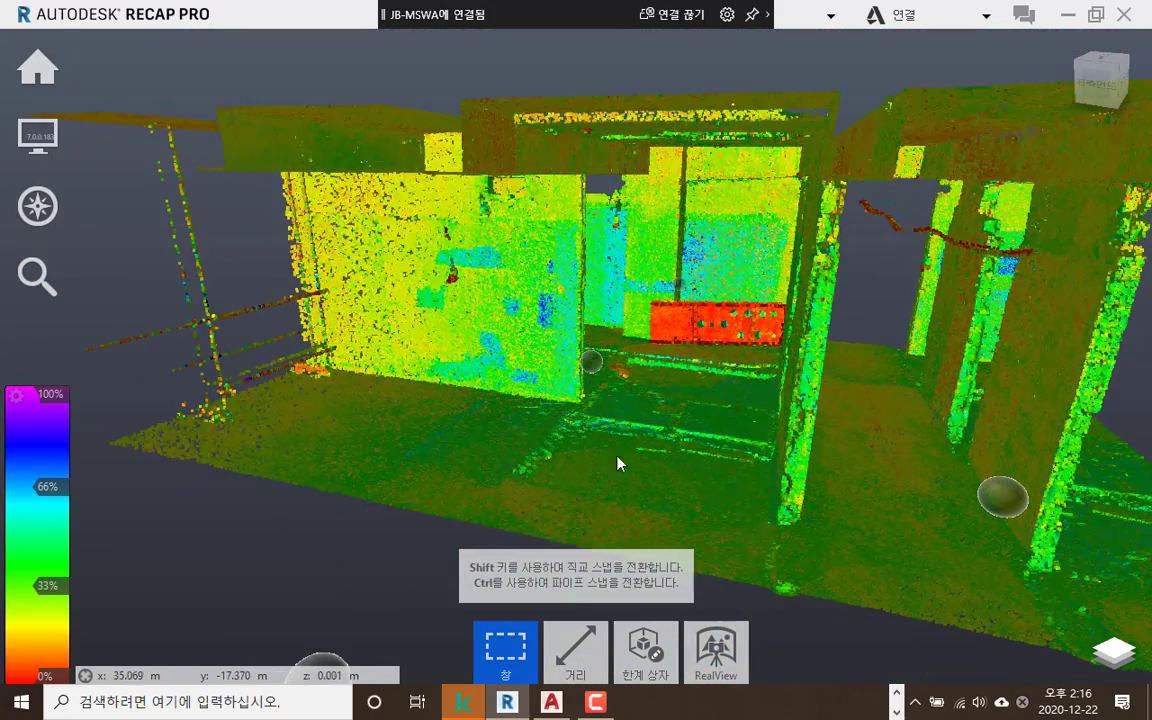
pyautogui.moveTo(576, 650)
pyautogui.click(578, 504)
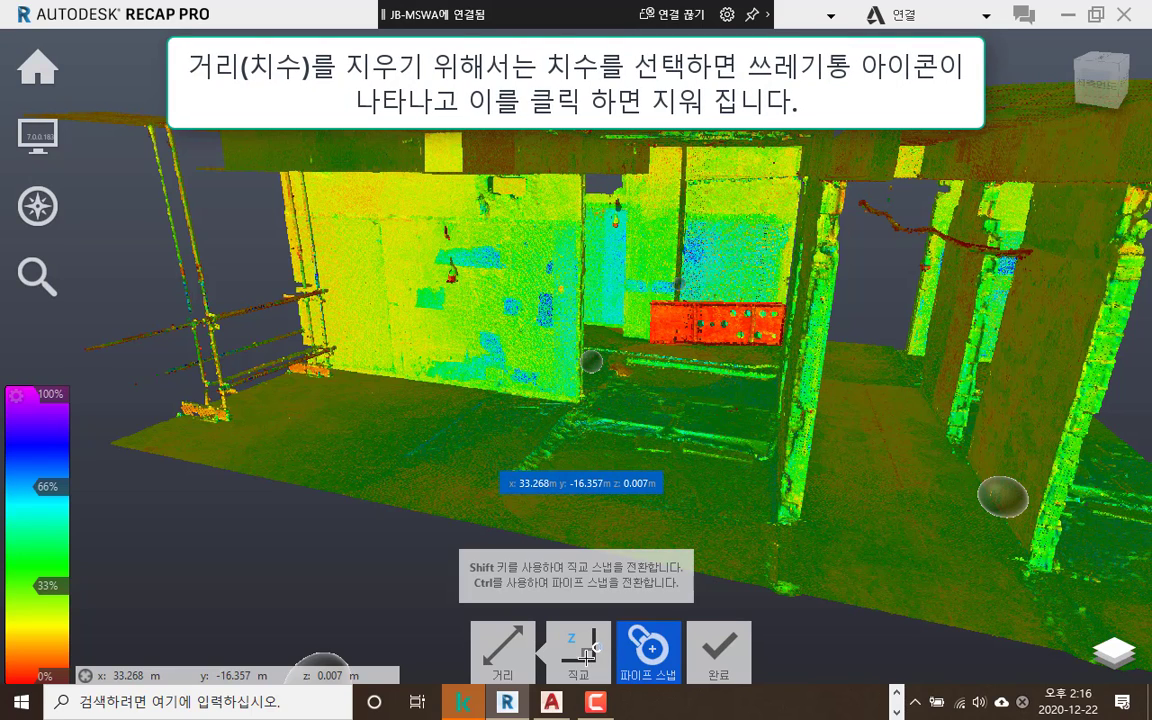
pyautogui.click(645, 658)
pyautogui.press('Escape')
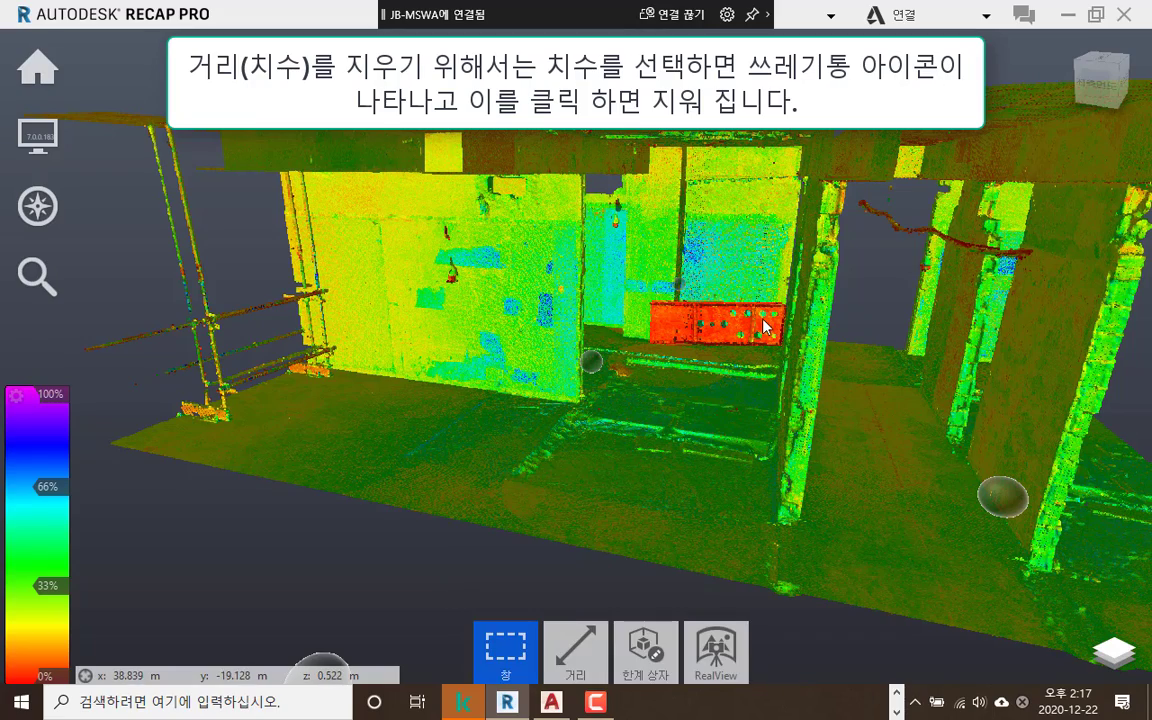
# Measure the vertical distance from a point on the scaffold pole to the floor in orthogonal mode without pipe snap, and leave the distance tool
pyautogui.moveTo(766, 291); pyautogui.dragTo(761, 236, button='middle')
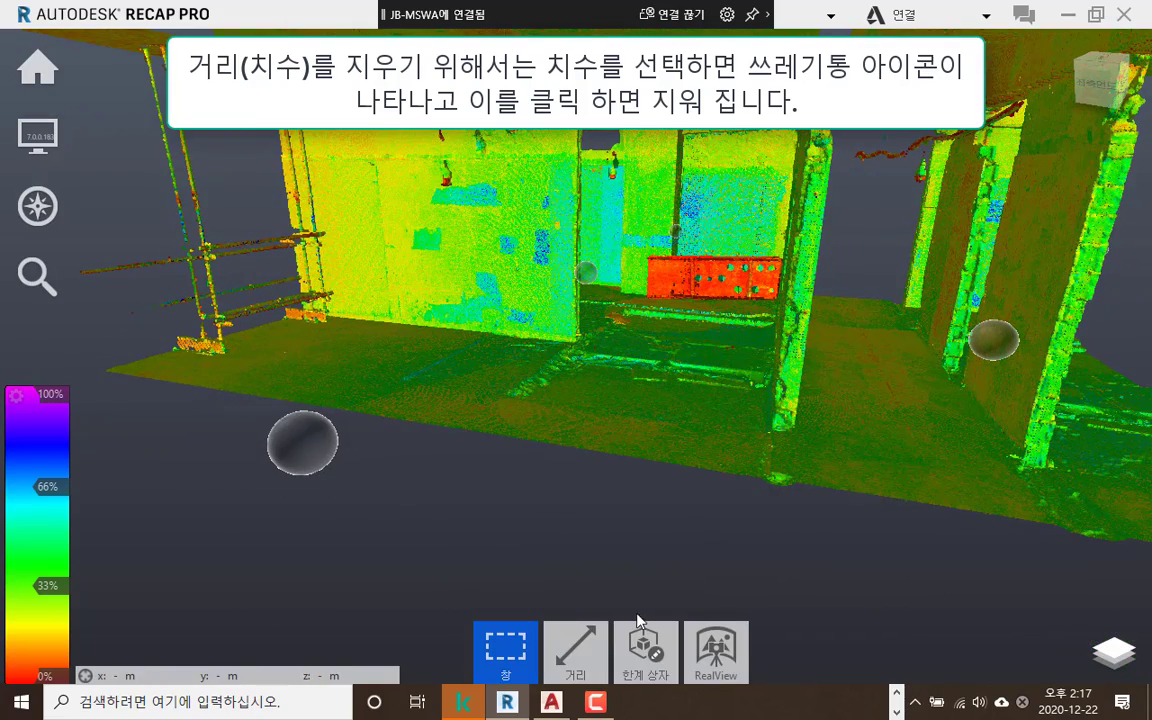
pyautogui.click(576, 655)
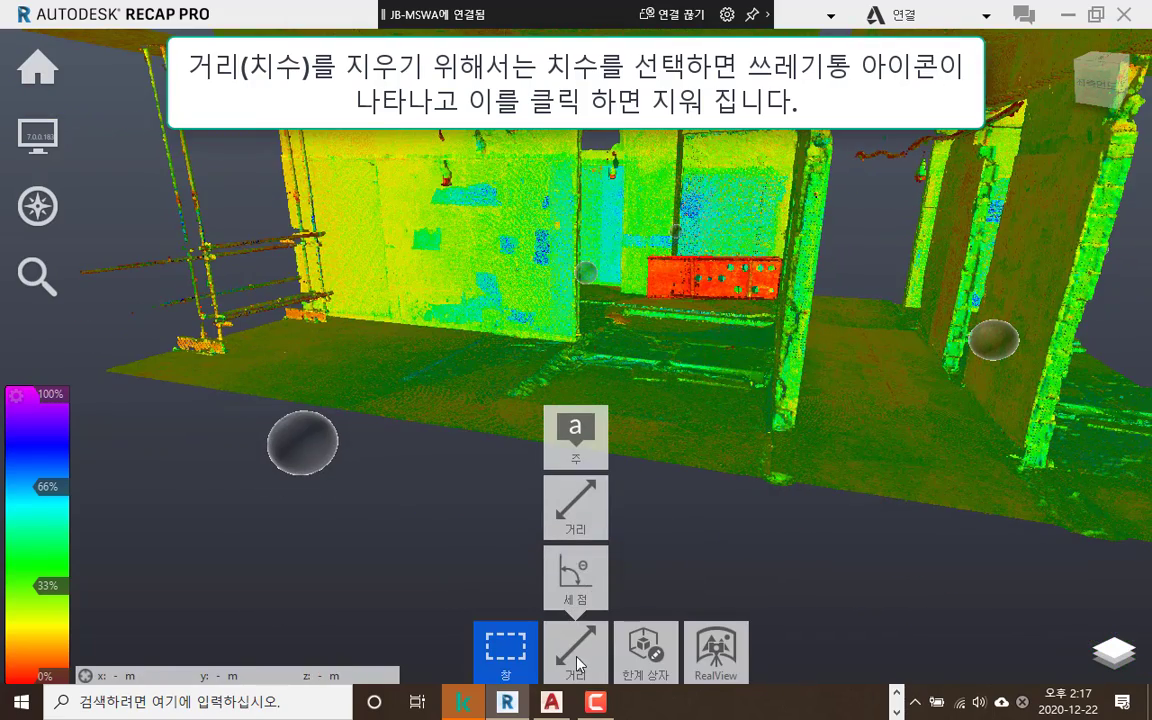
pyautogui.click(584, 516)
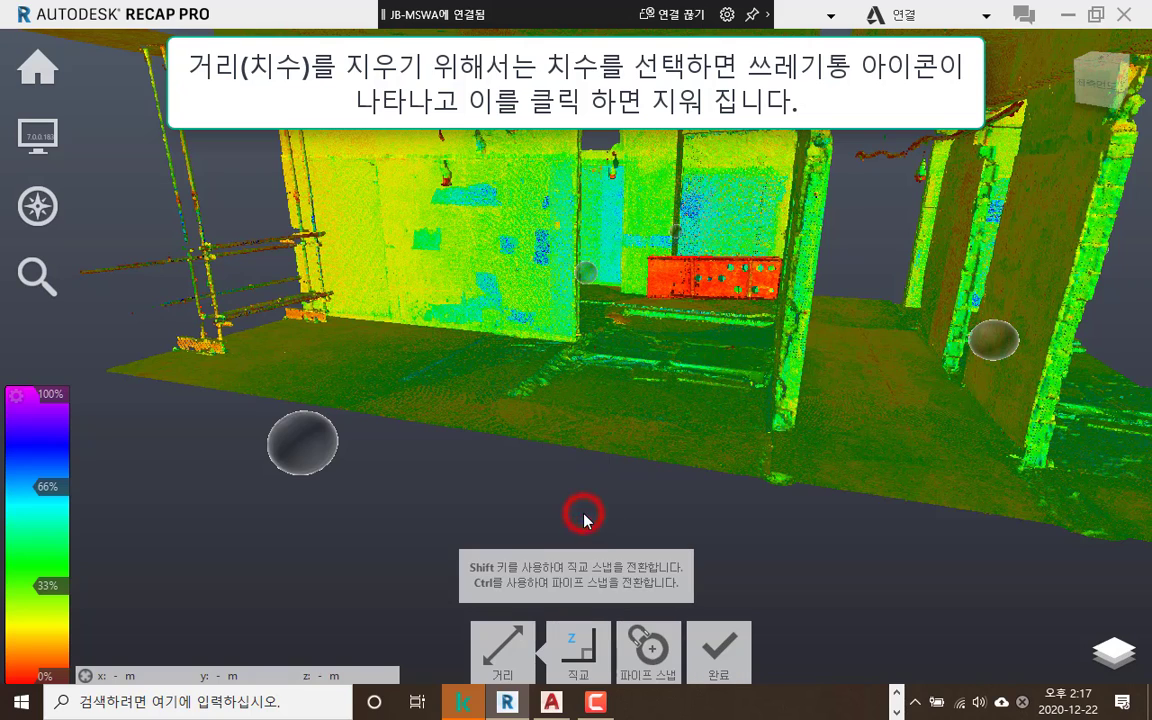
pyautogui.click(652, 652)
pyautogui.click(600, 656)
pyautogui.click(190, 173)
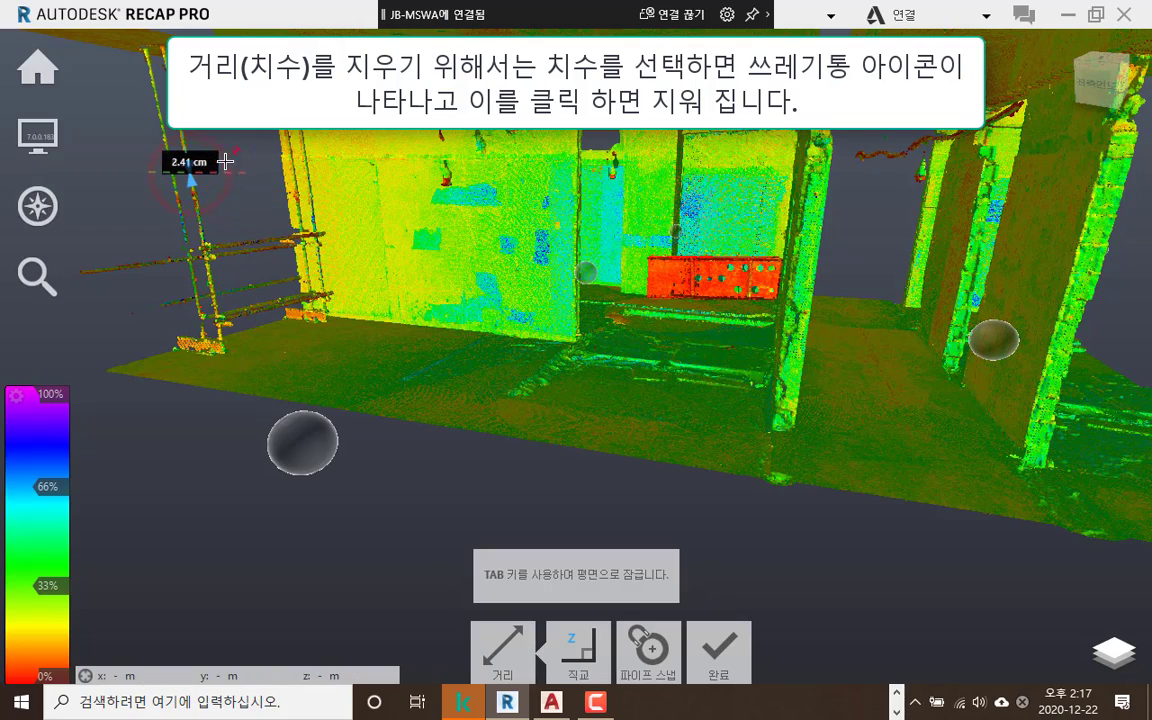
pyautogui.scroll(3, 394, 304)
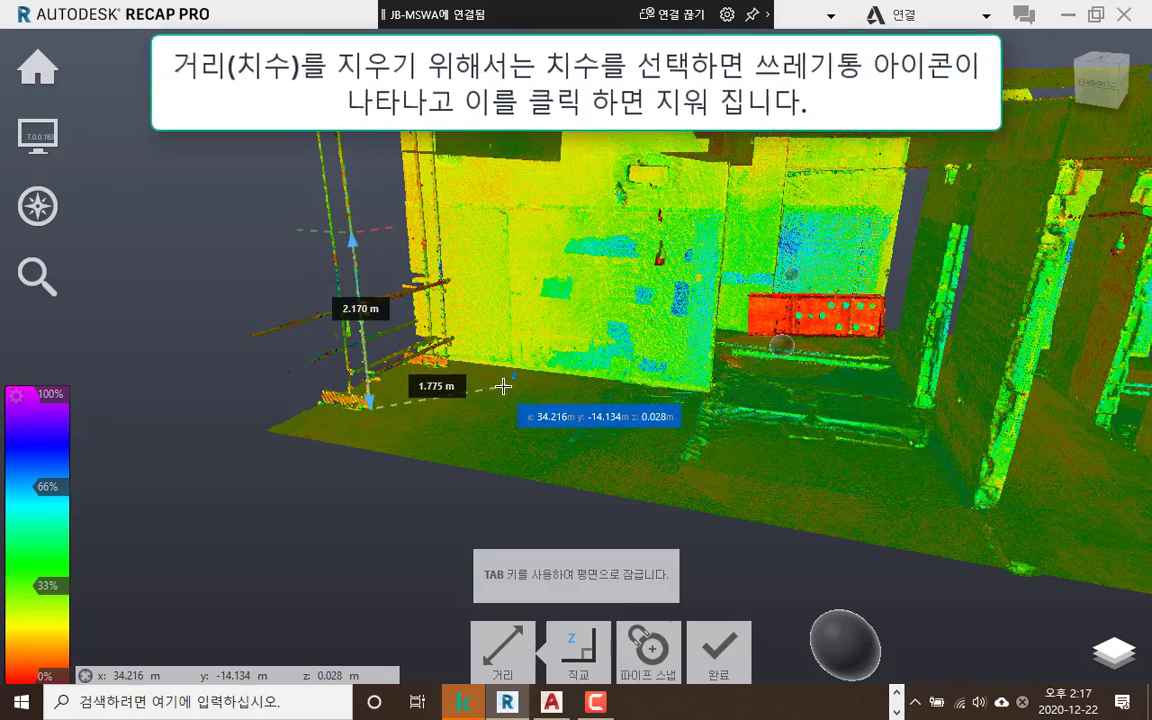
pyautogui.press('Escape')
# Close ReCap Pro without saving the changes and start a new drawing in AutoCAD
pyautogui.click(1125, 16)
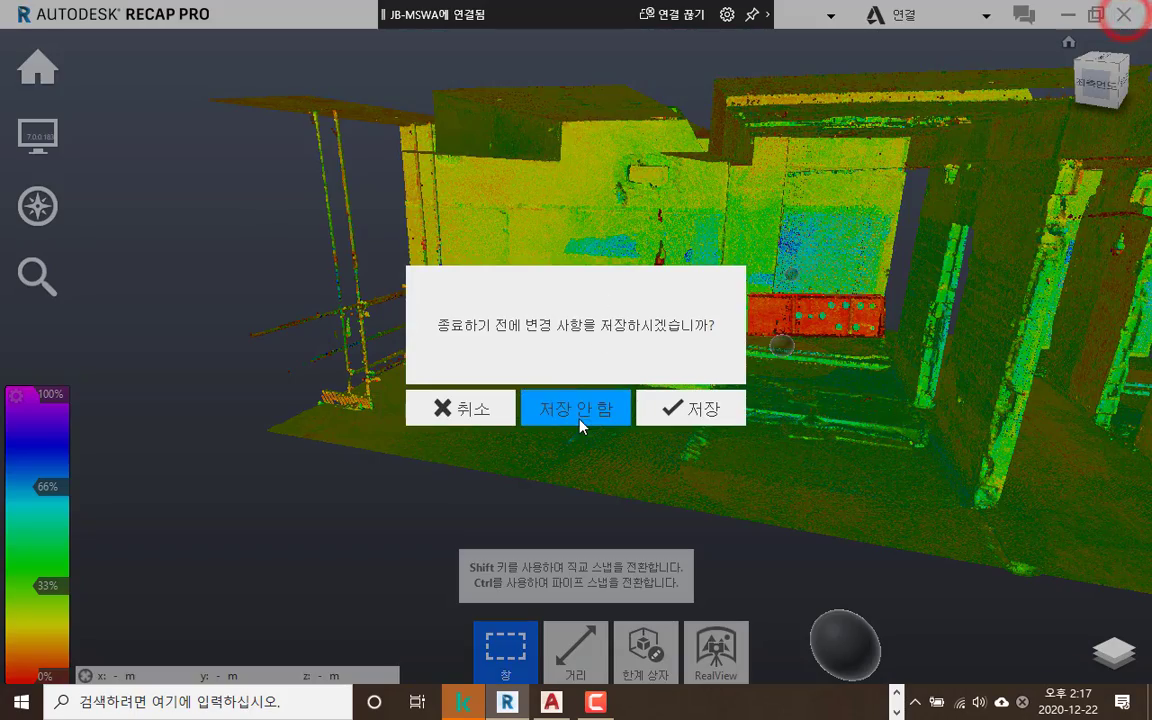
pyautogui.click(584, 412)
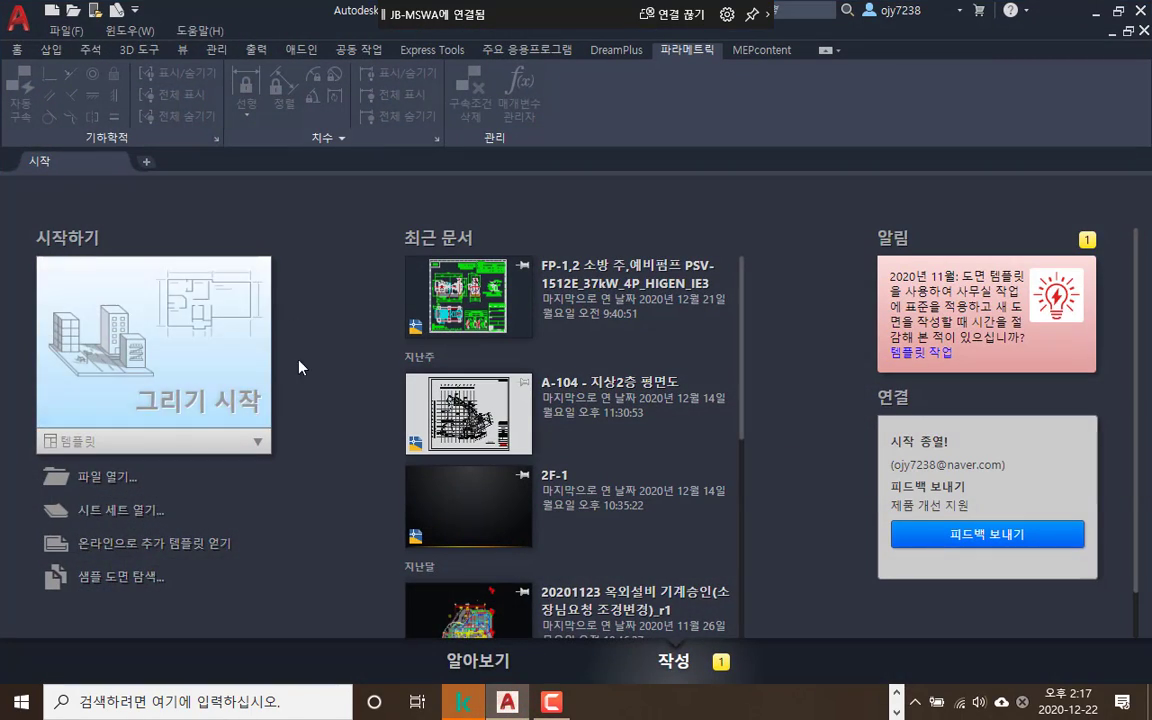
pyautogui.click(155, 337)
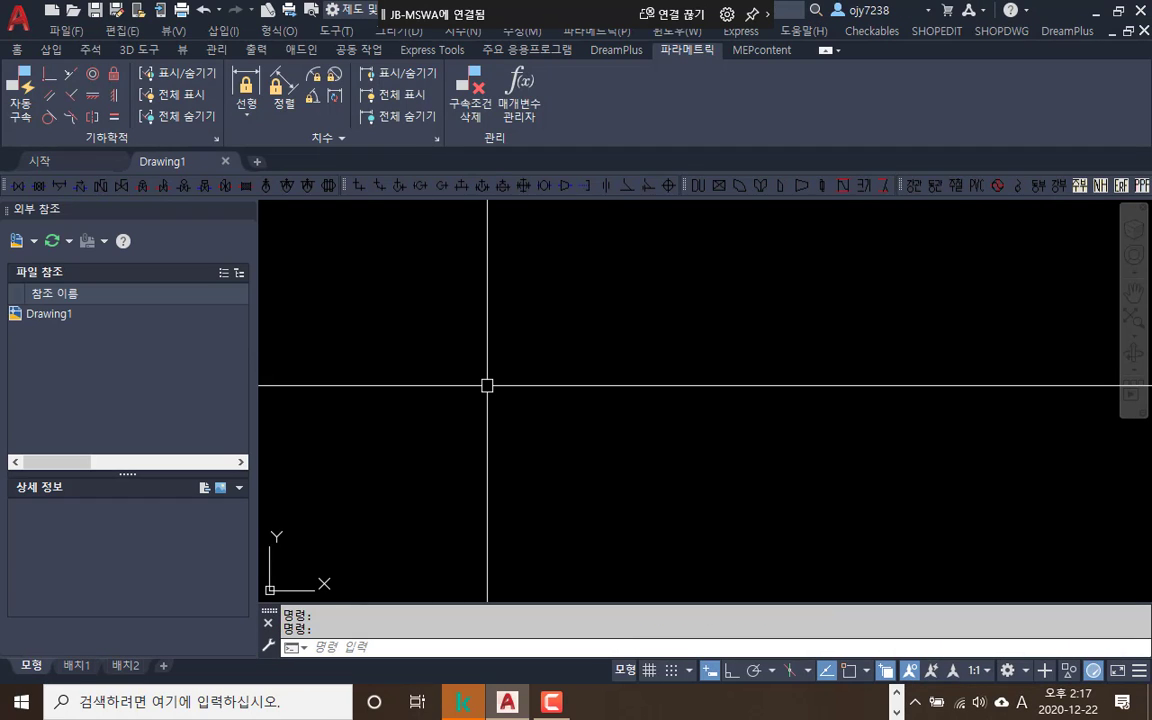
pyautogui.moveTo(516, 326); pyautogui.dragTo(521, 320, button='middle')
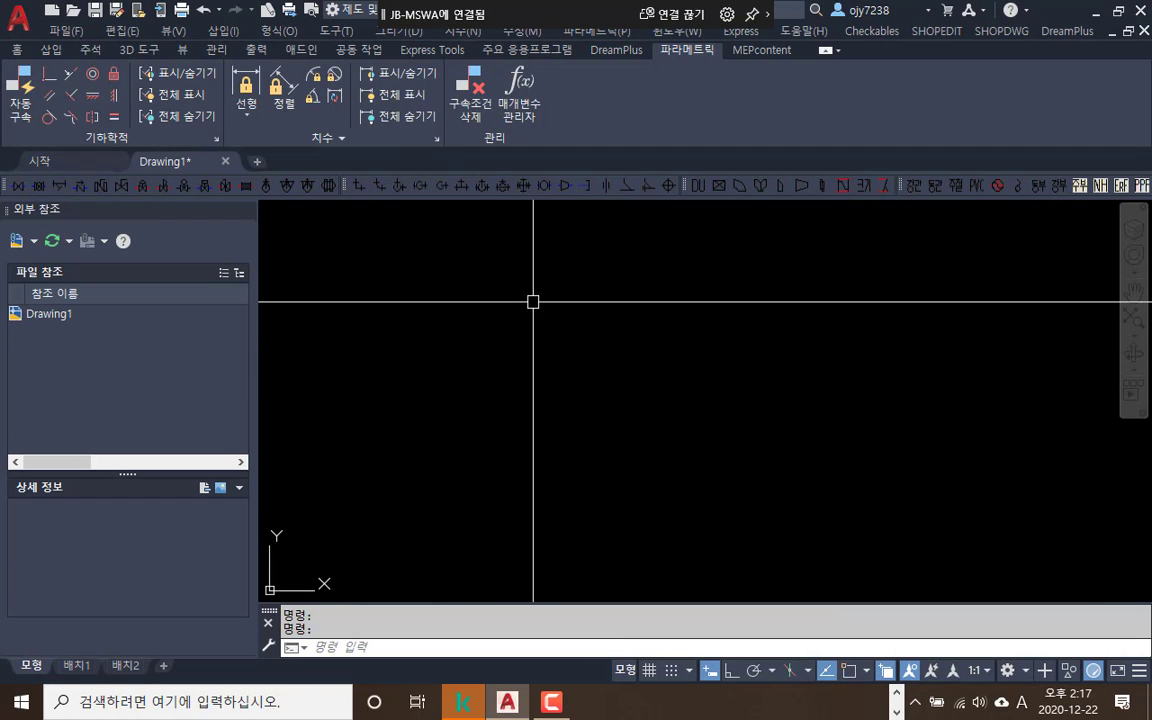
# Start attaching a point cloud as an external reference and browse OneDrive through 03_업무, 앰배서더 호텔 and 3D SCAN 업무 to the 5F-edu folder
pyautogui.click(32, 242)
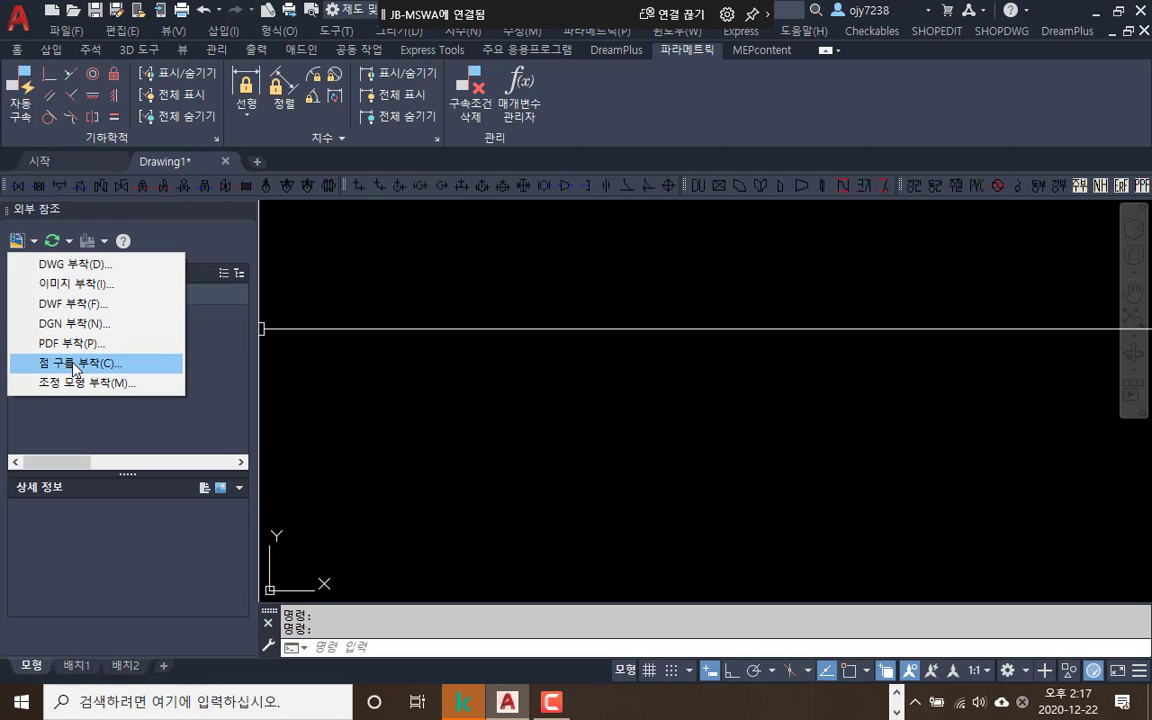
pyautogui.click(74, 365)
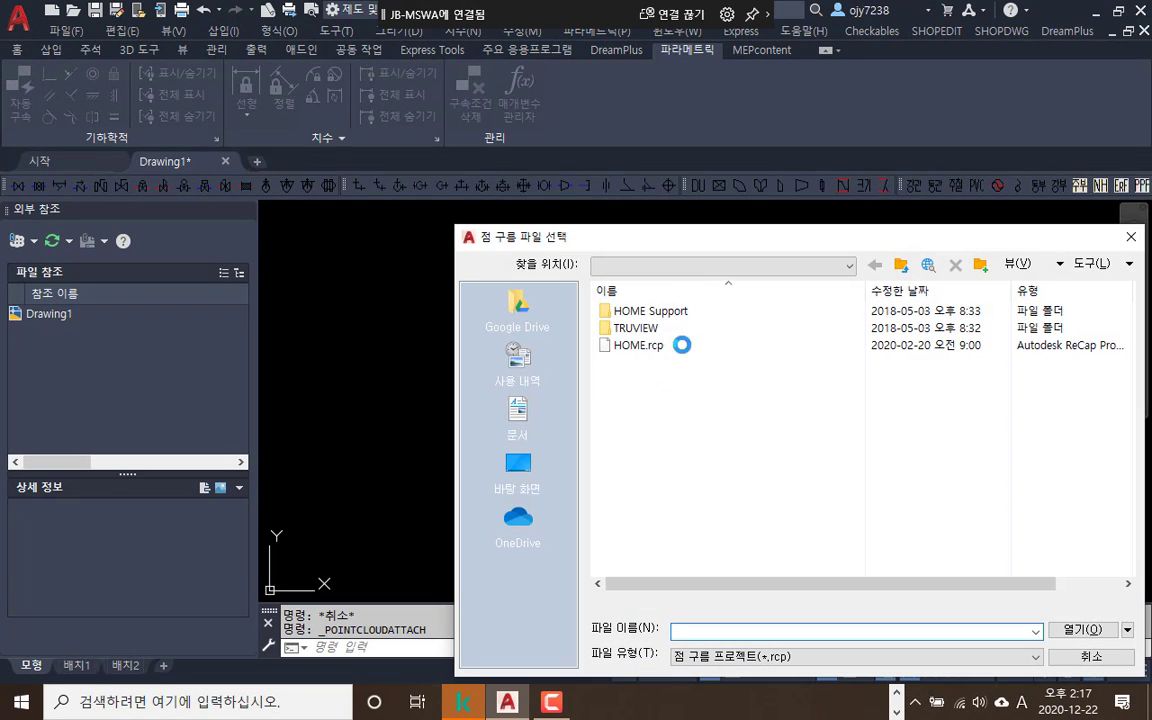
pyautogui.moveTo(650, 247); pyautogui.dragTo(557, 220)
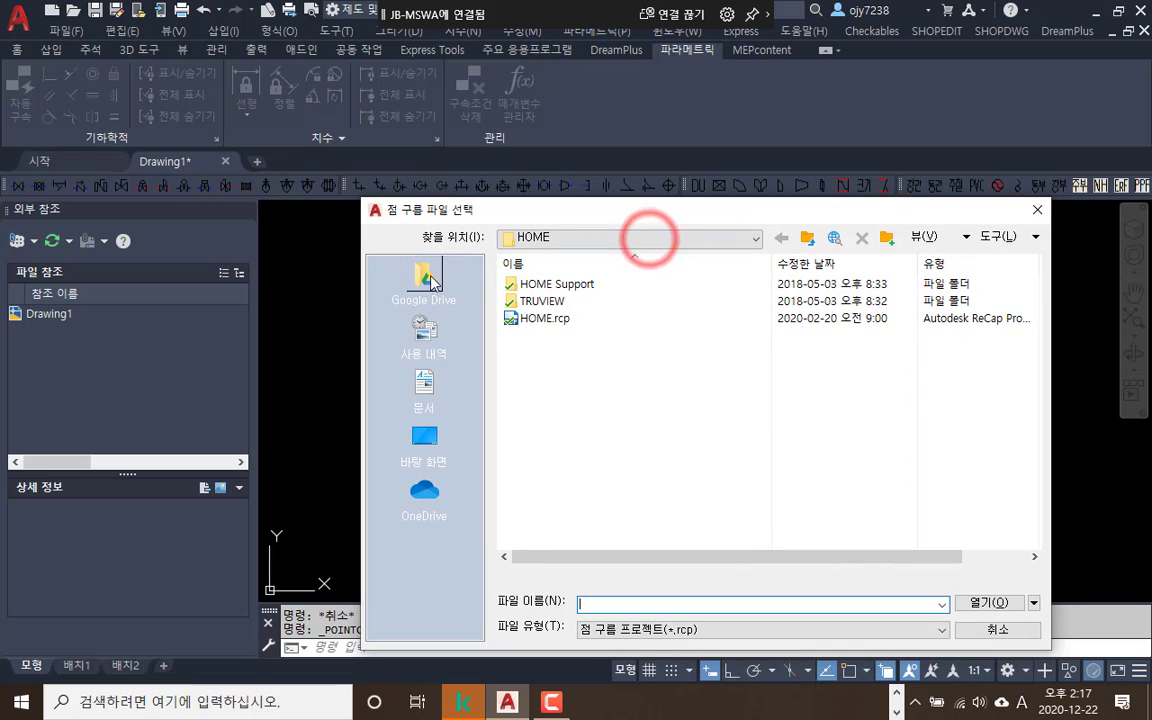
pyautogui.click(426, 505)
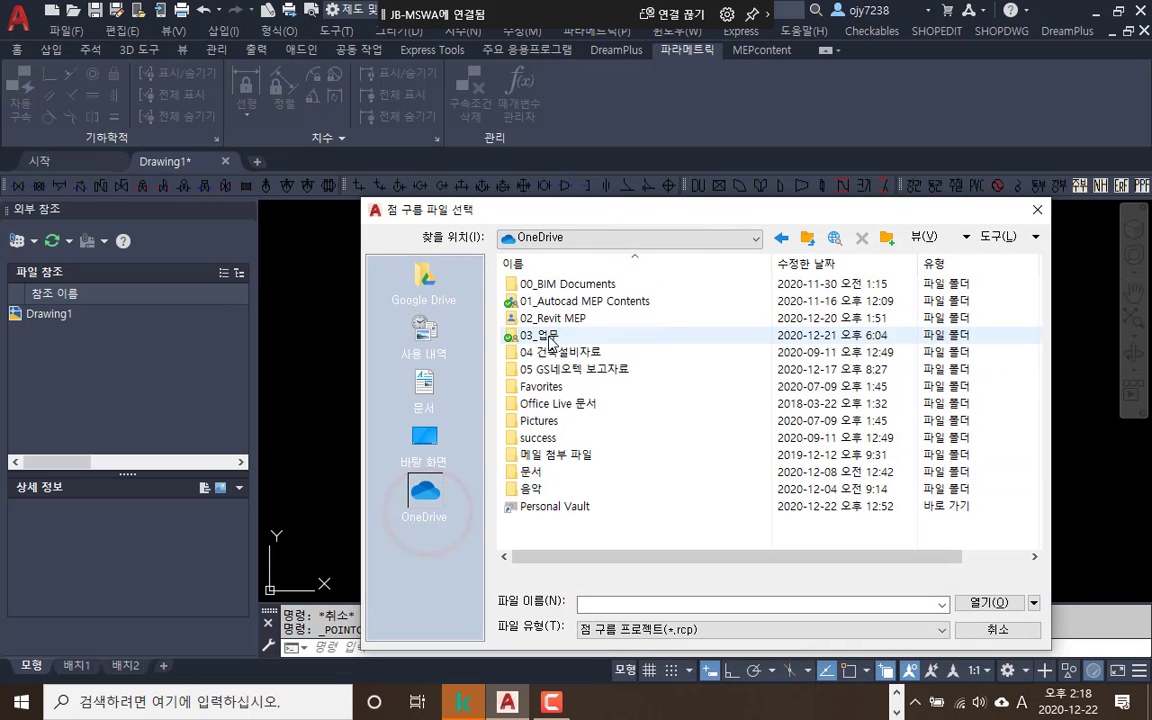
pyautogui.doubleClick(543, 333)
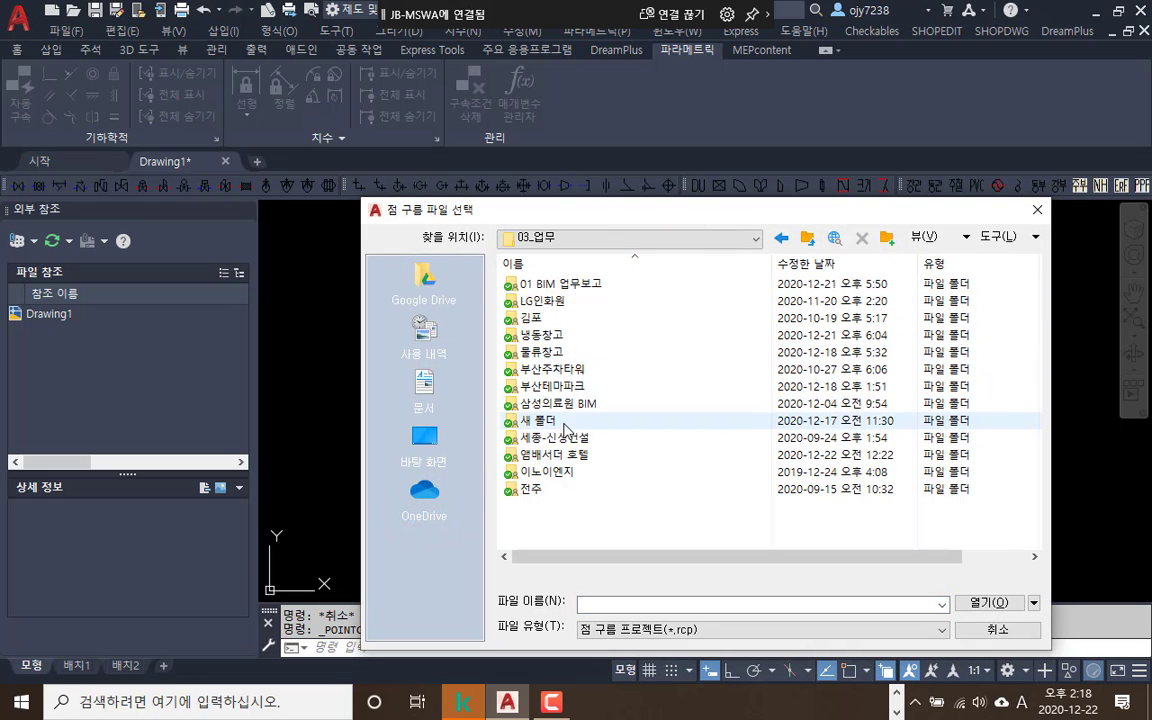
pyautogui.click(568, 455)
pyautogui.doubleClick(568, 455)
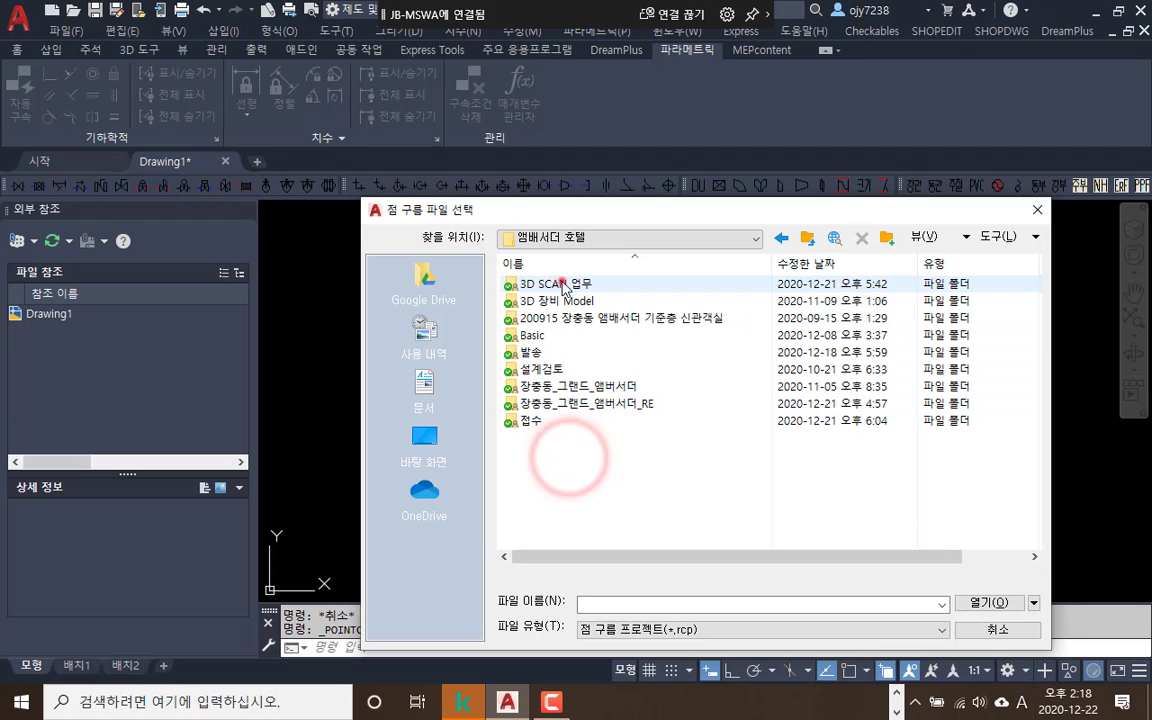
pyautogui.doubleClick(527, 284)
pyautogui.doubleClick(545, 290)
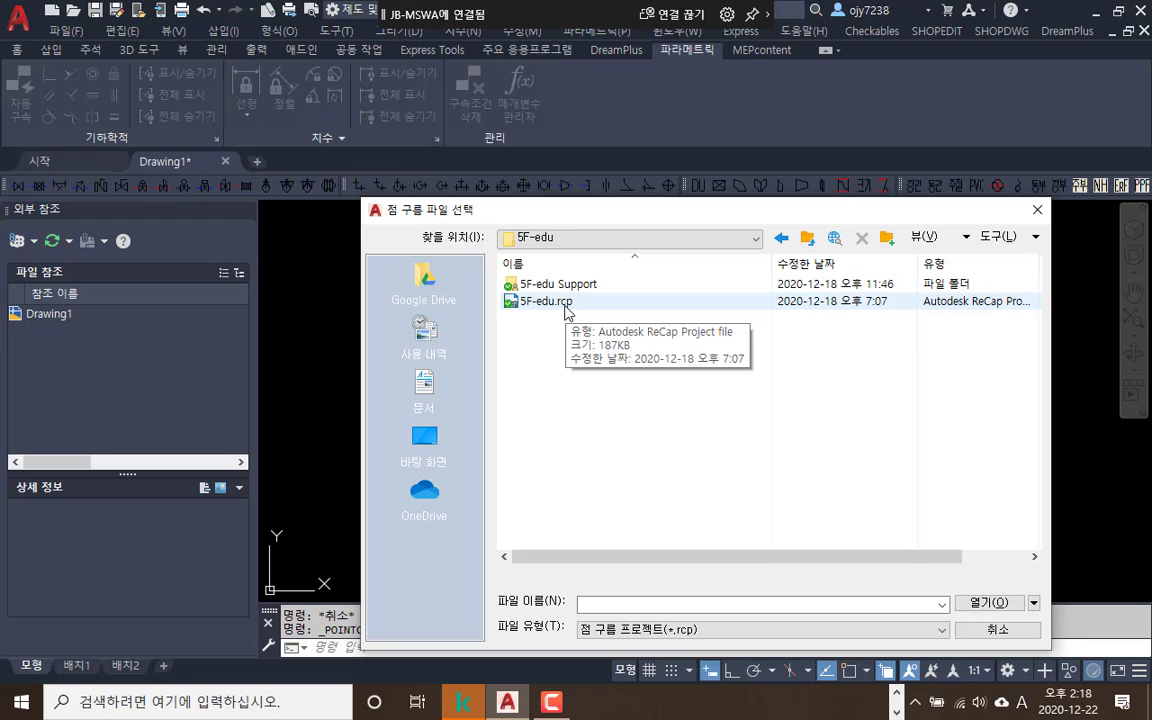
# Choose 5F-edu.rcp as the point cloud file and bring up its attachment settings
pyautogui.click(566, 303)
pyautogui.click(993, 602)
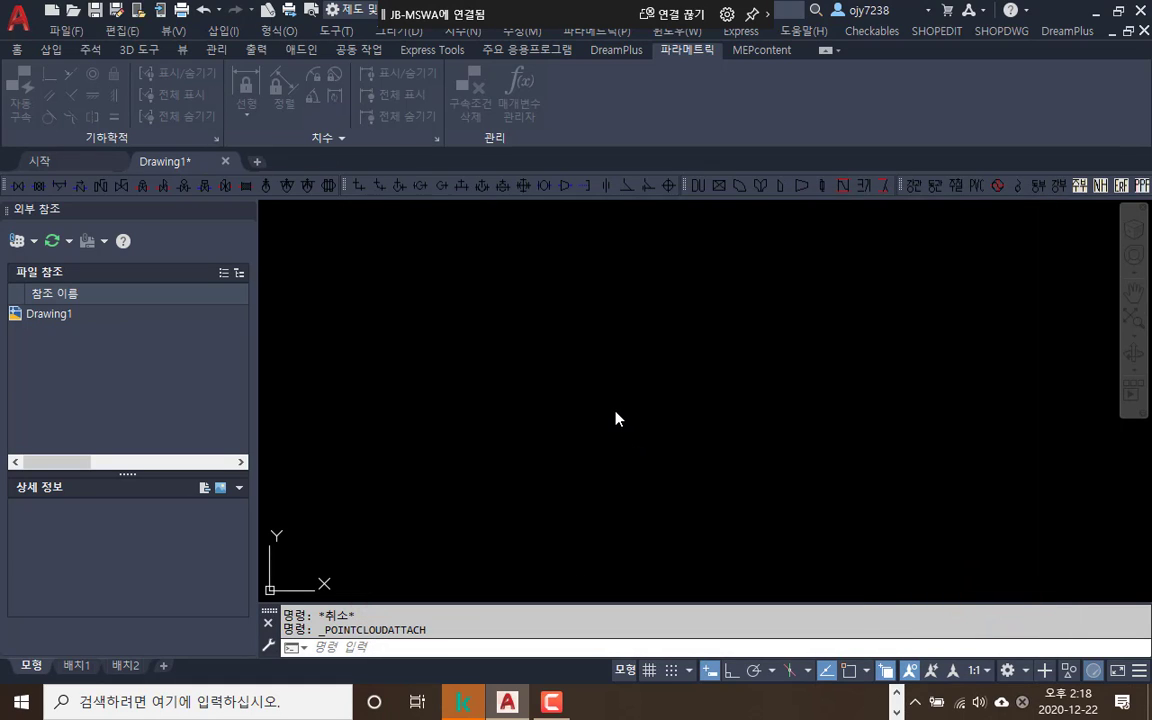
pyautogui.click(667, 393)
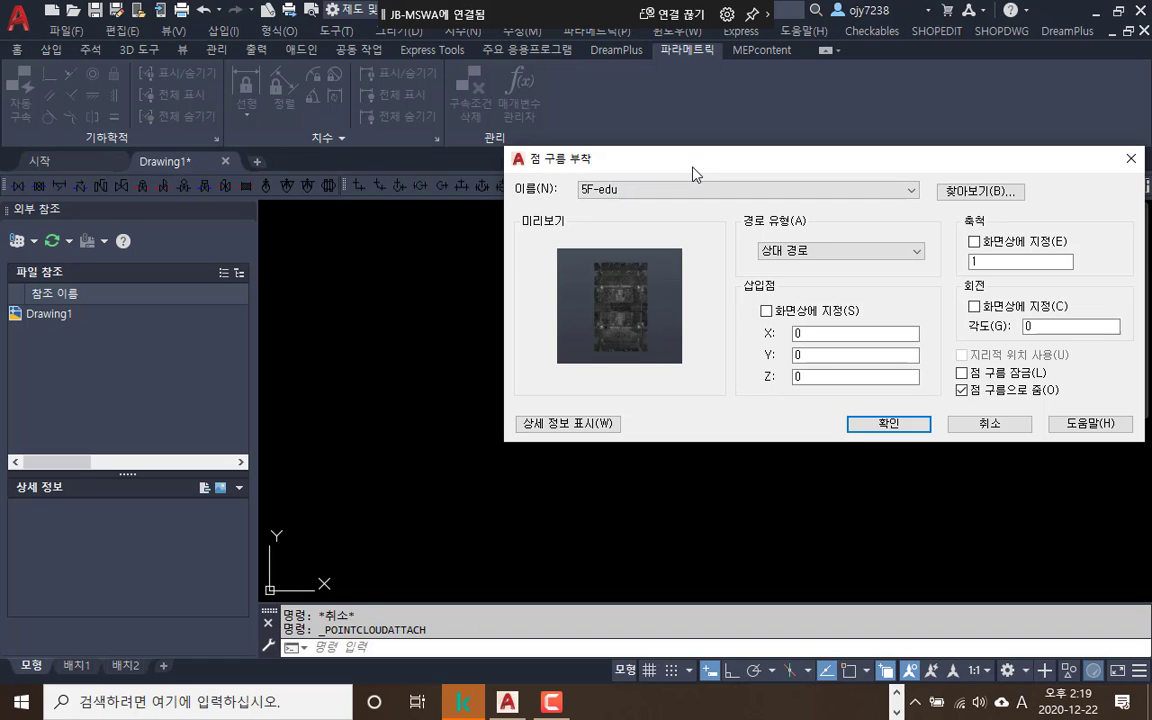
pyautogui.moveTo(688, 160); pyautogui.dragTo(478, 146)
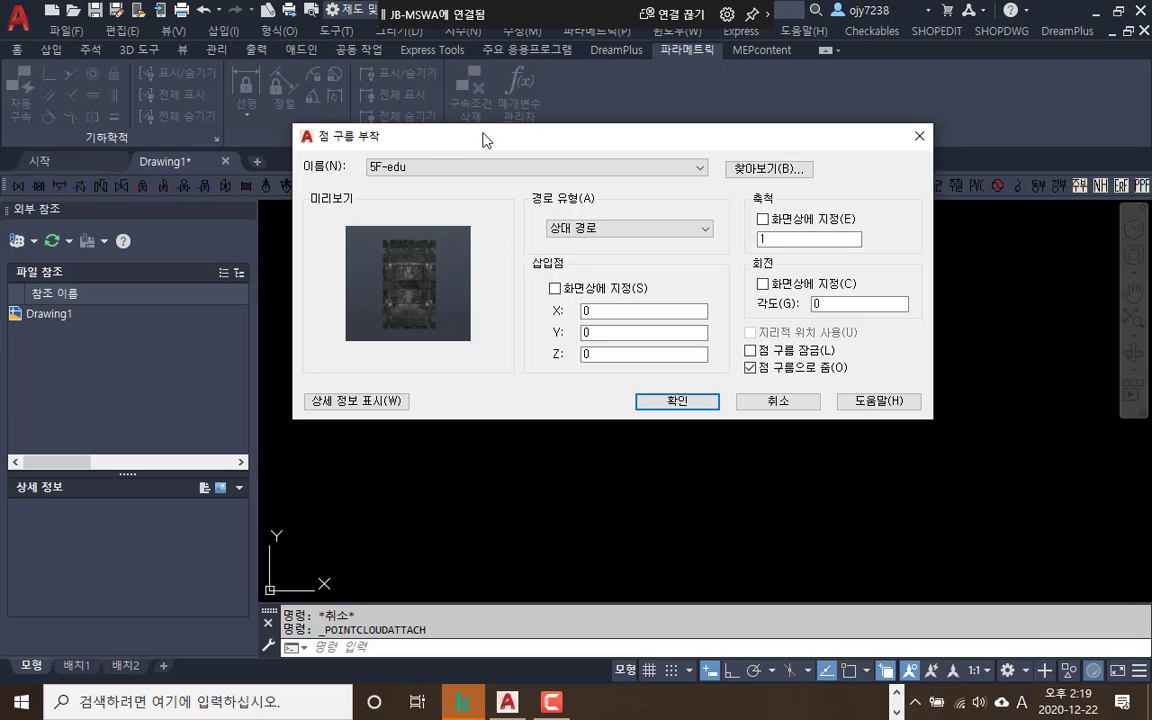
# Attach the 5F-edu point cloud unlocked at insertion point 0,0,0 with scale 1, angle 0, relative path and zoom to point cloud
pyautogui.moveTo(497, 143); pyautogui.dragTo(515, 127)
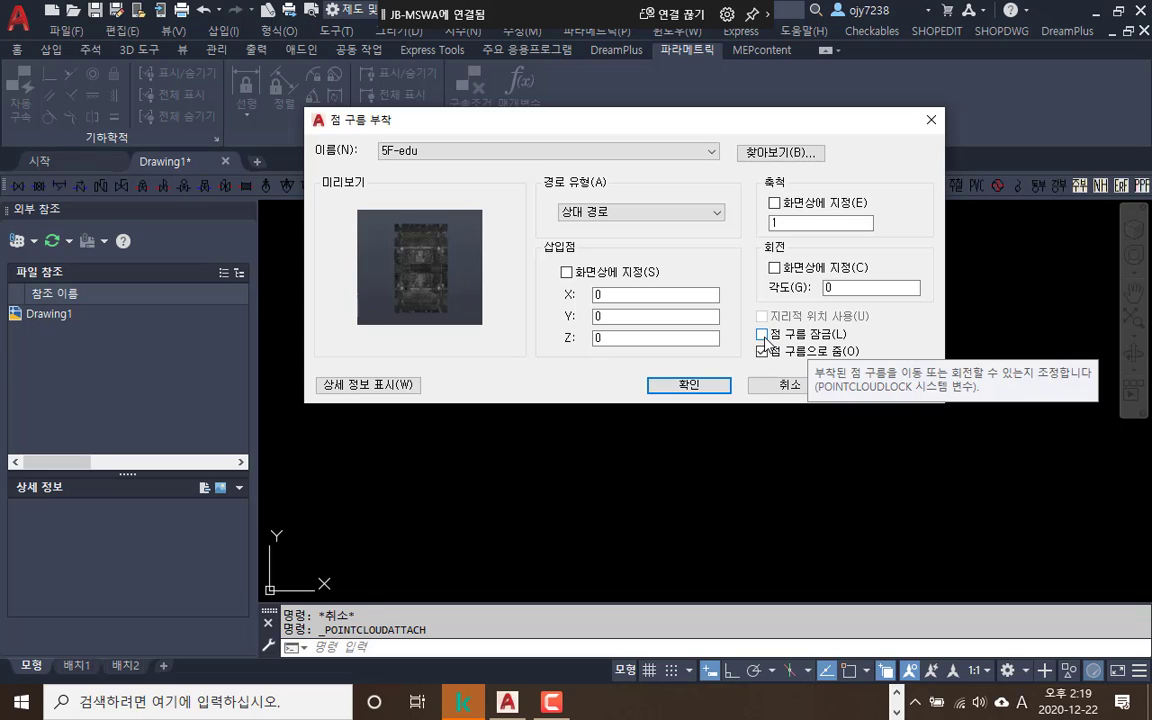
pyautogui.click(762, 335)
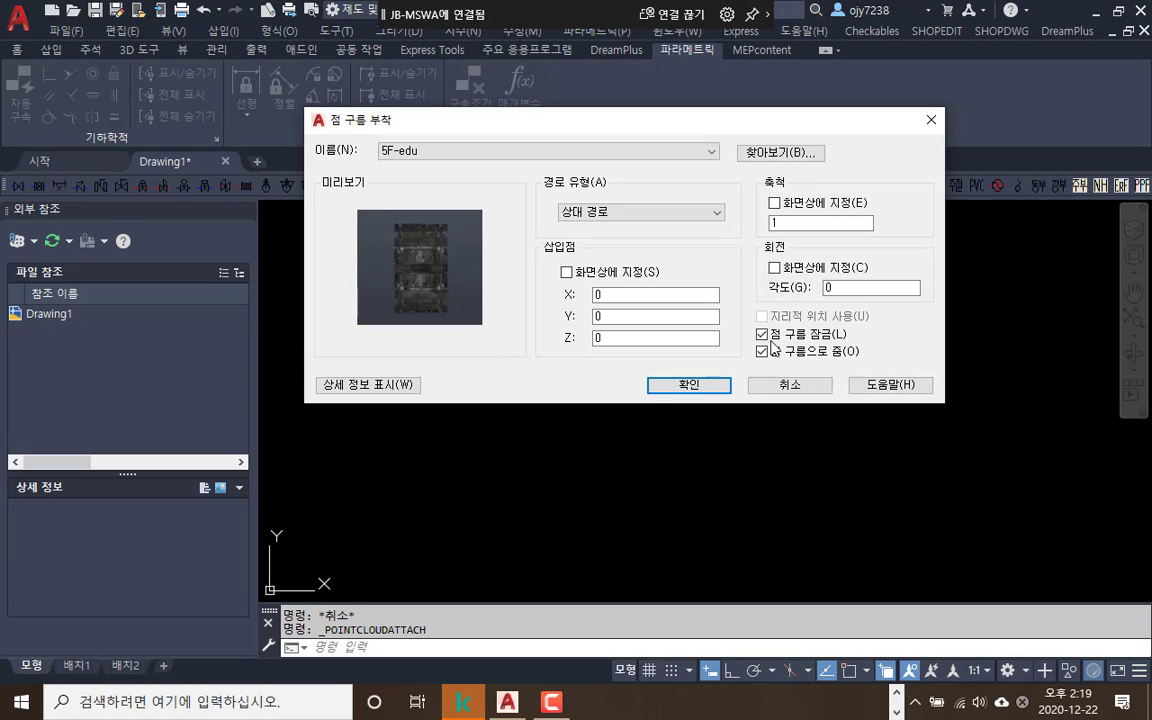
pyautogui.click(764, 334)
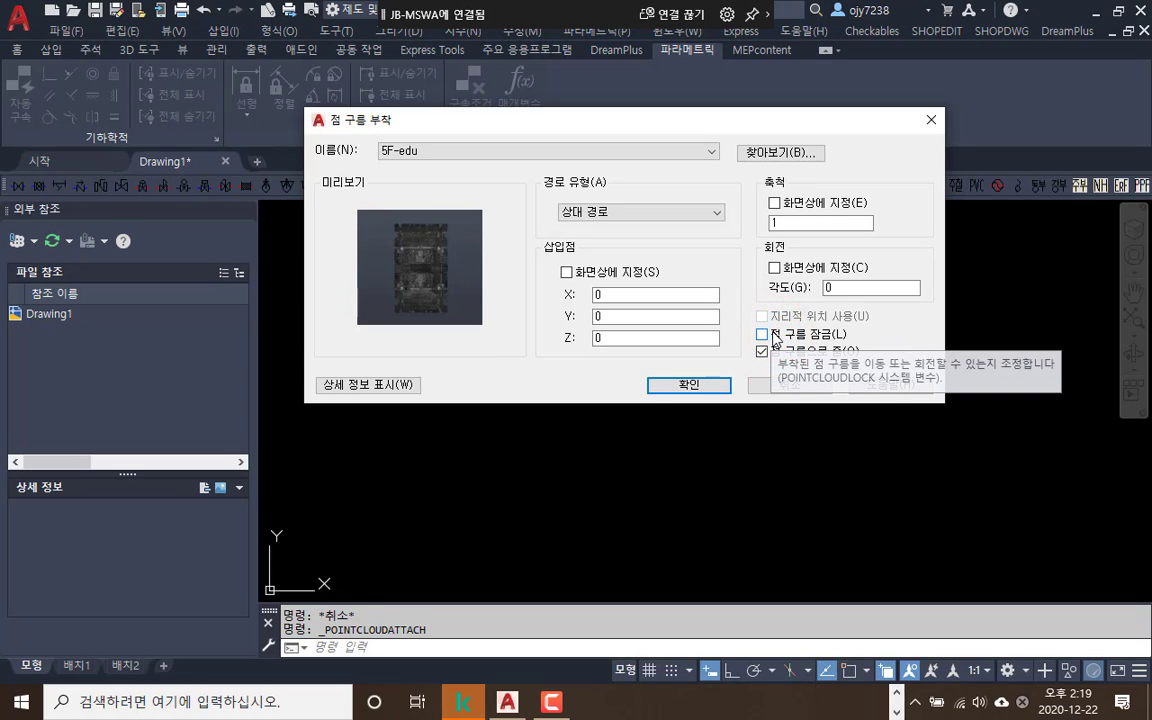
pyautogui.click(700, 392)
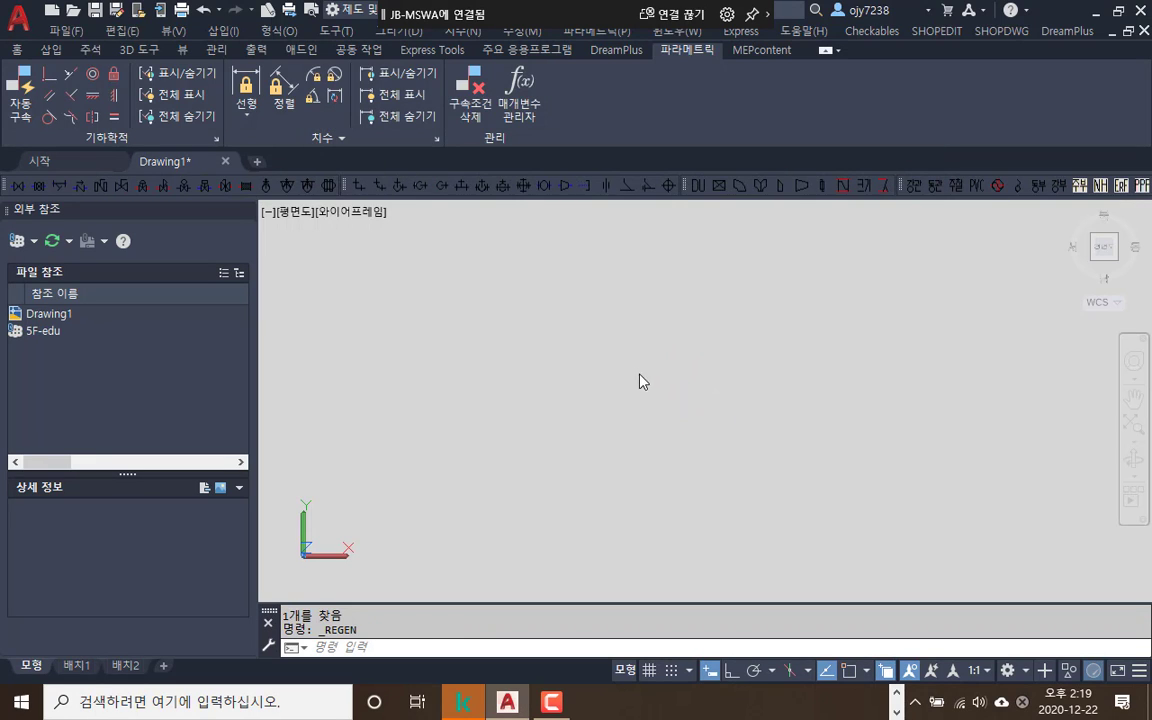
# Examine the attached 5F-edu point cloud from above and in 3D, including its bounding box
pyautogui.scroll(-1, 587, 415)
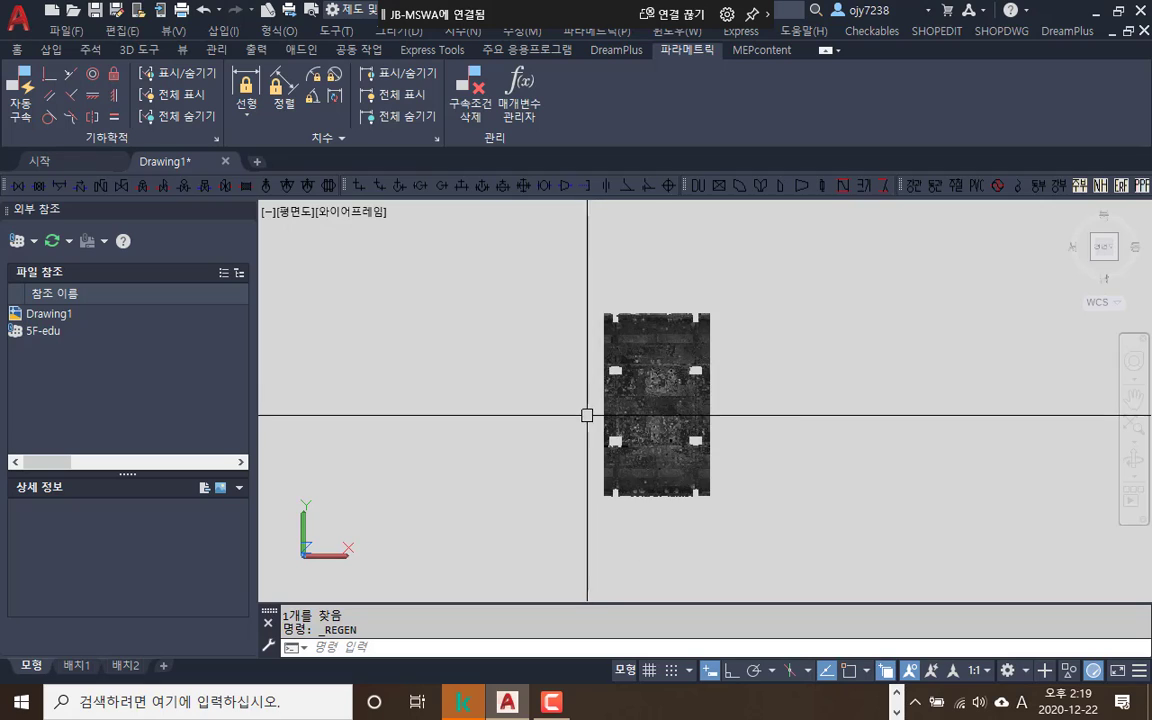
pyautogui.scroll(2, 669, 425)
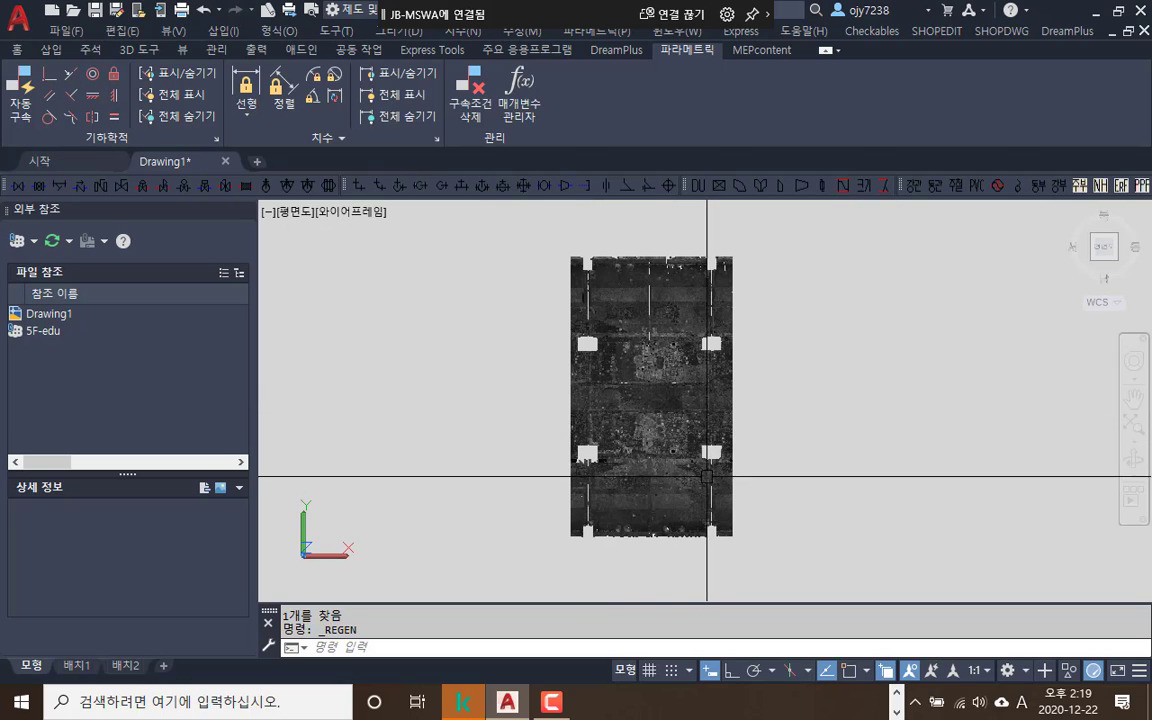
pyautogui.keyDown('shift'); pyautogui.moveTo(707, 477); pyautogui.dragTo(682, 470, button='middle'); pyautogui.keyUp('shift')
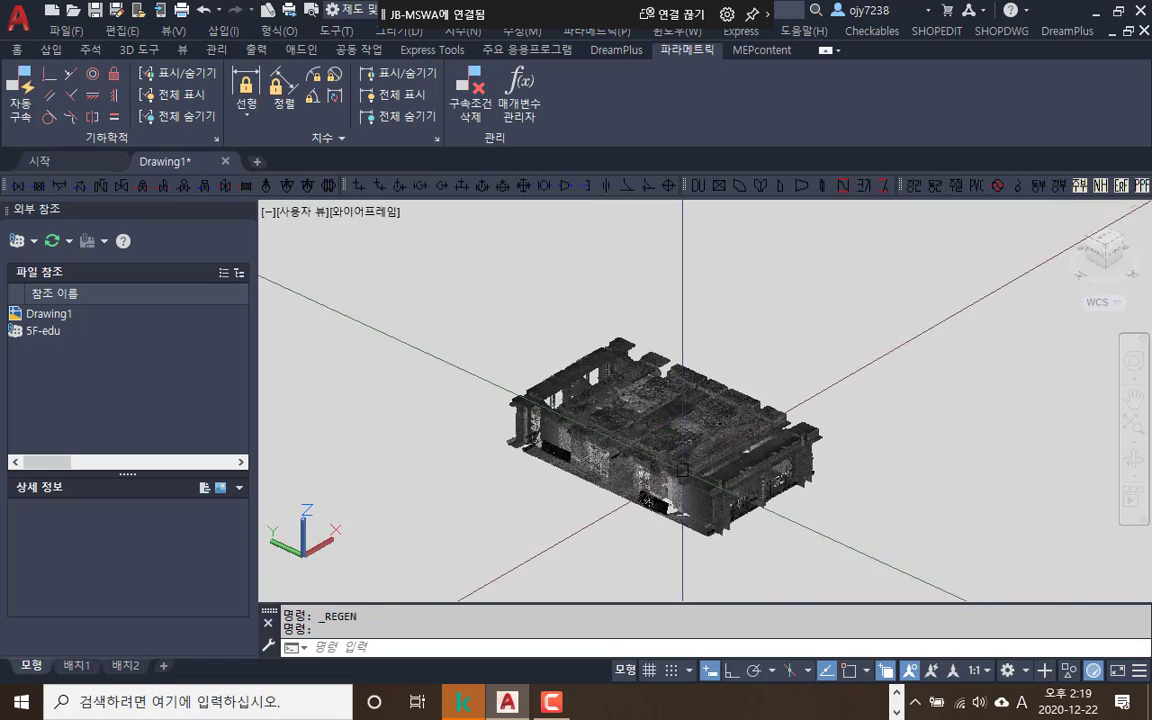
pyautogui.scroll(5, 682, 470)
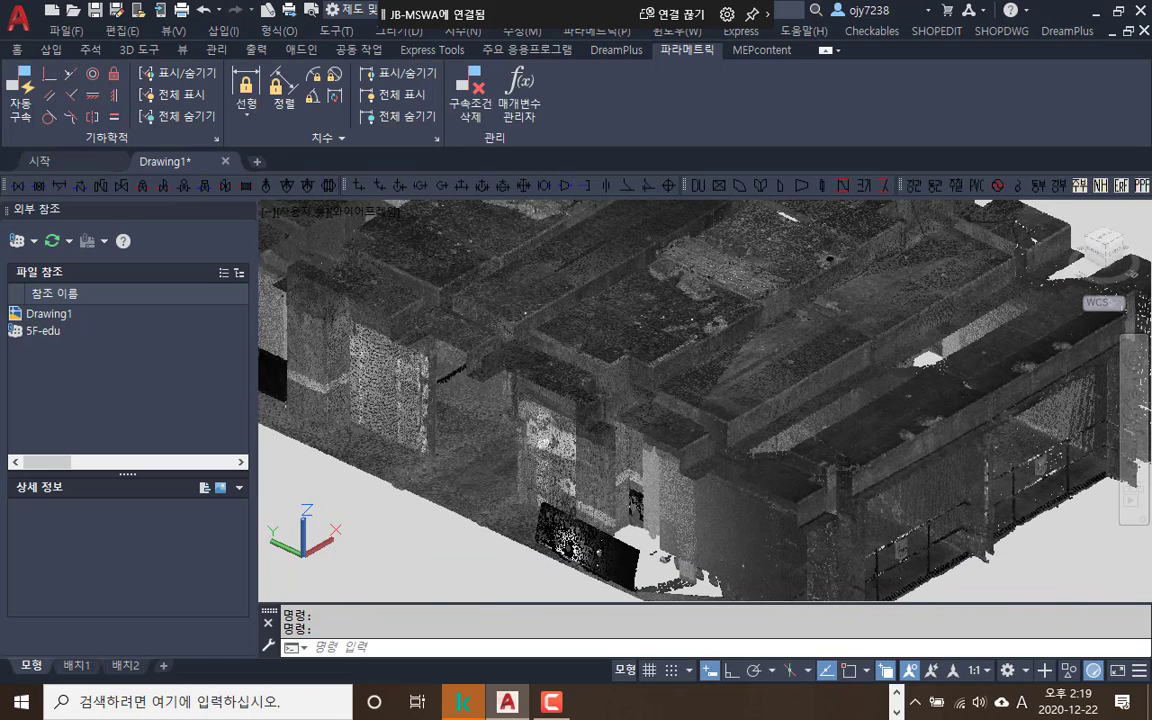
pyautogui.scroll(-8, 704, 435)
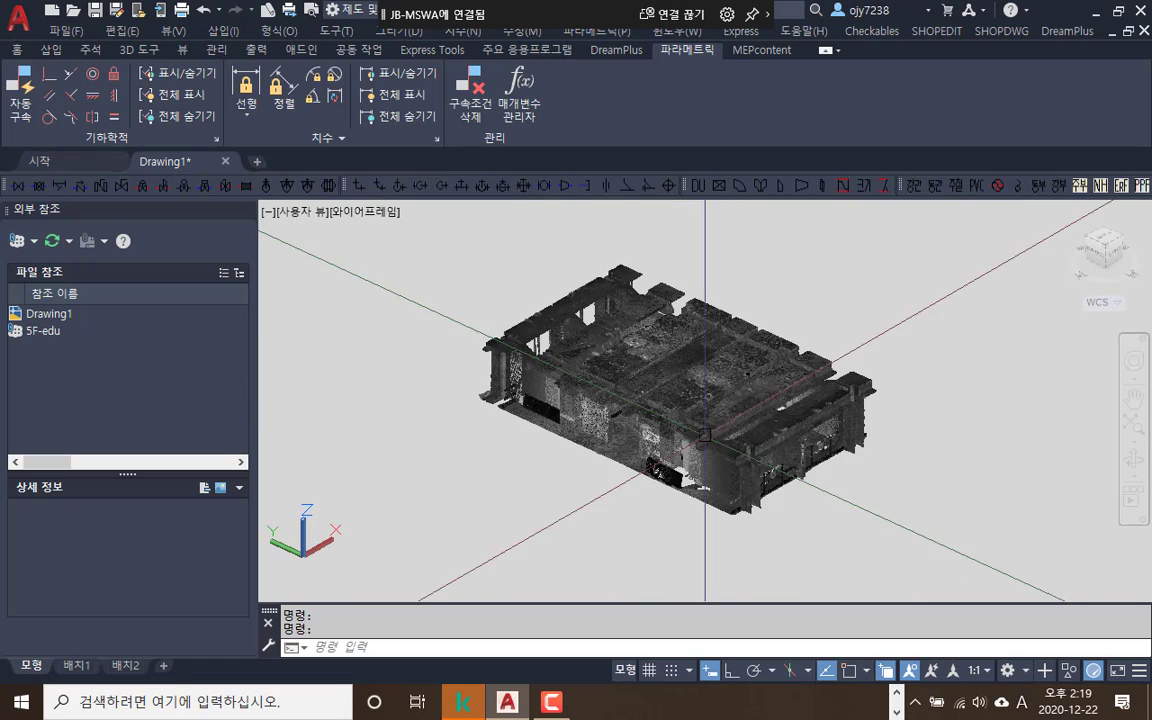
pyautogui.click(716, 412)
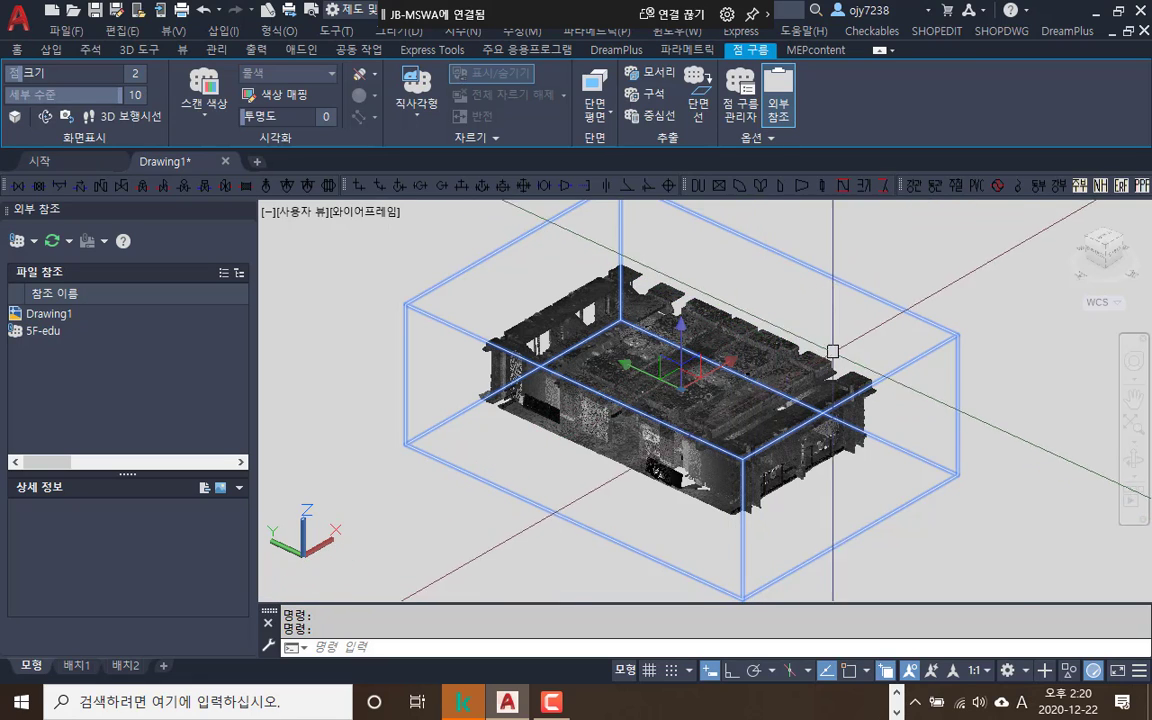
pyautogui.press('Escape')
pyautogui.press('Escape')
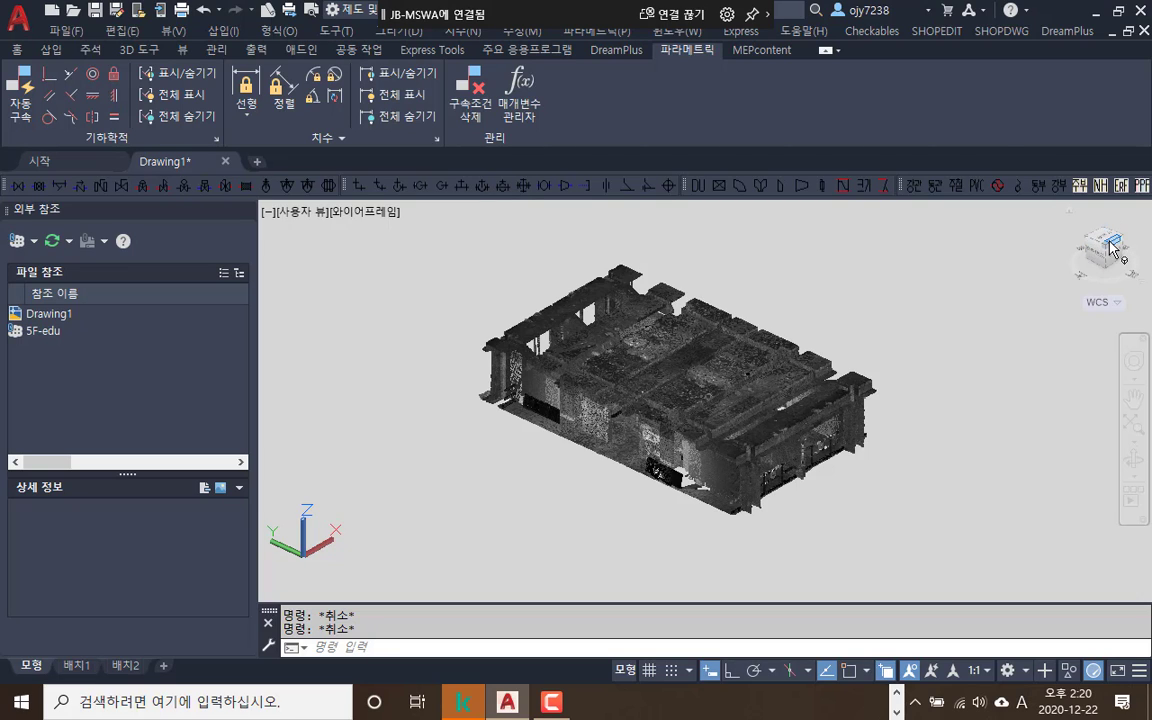
# Create a top-oriented section plane through the 5F-edu point cloud, working from the top view
pyautogui.click(1107, 243)
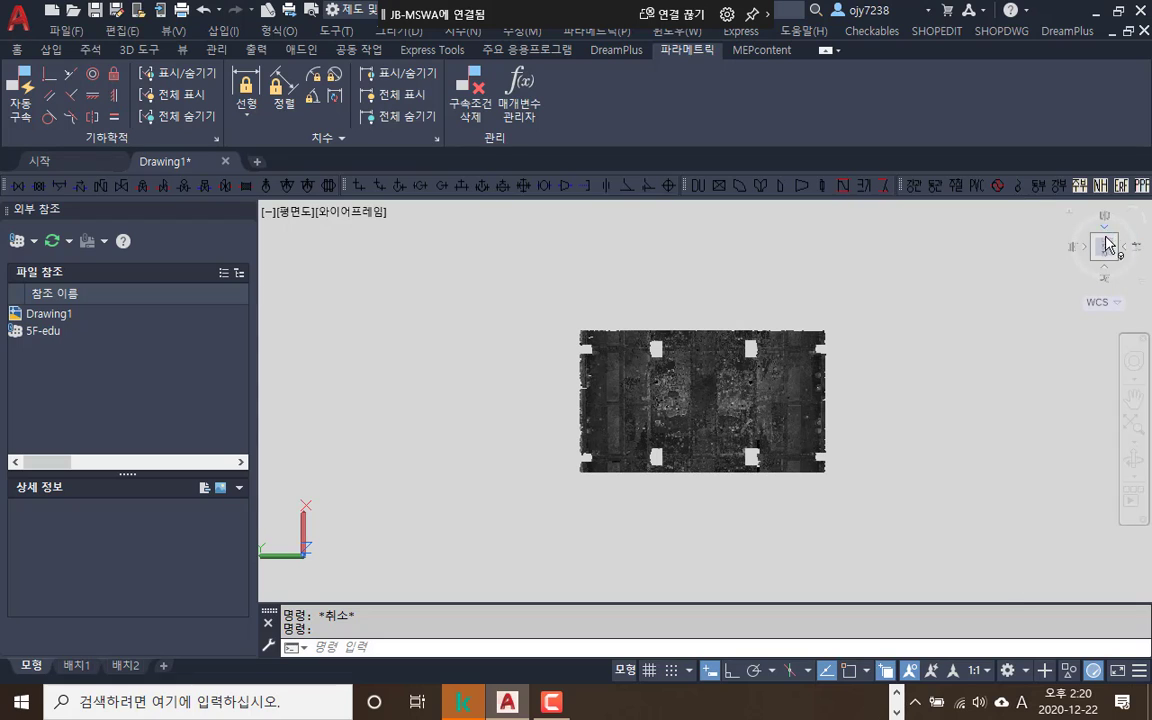
pyautogui.scroll(4, 693, 369)
pyautogui.moveTo(693, 369); pyautogui.dragTo(699, 427, button='middle')
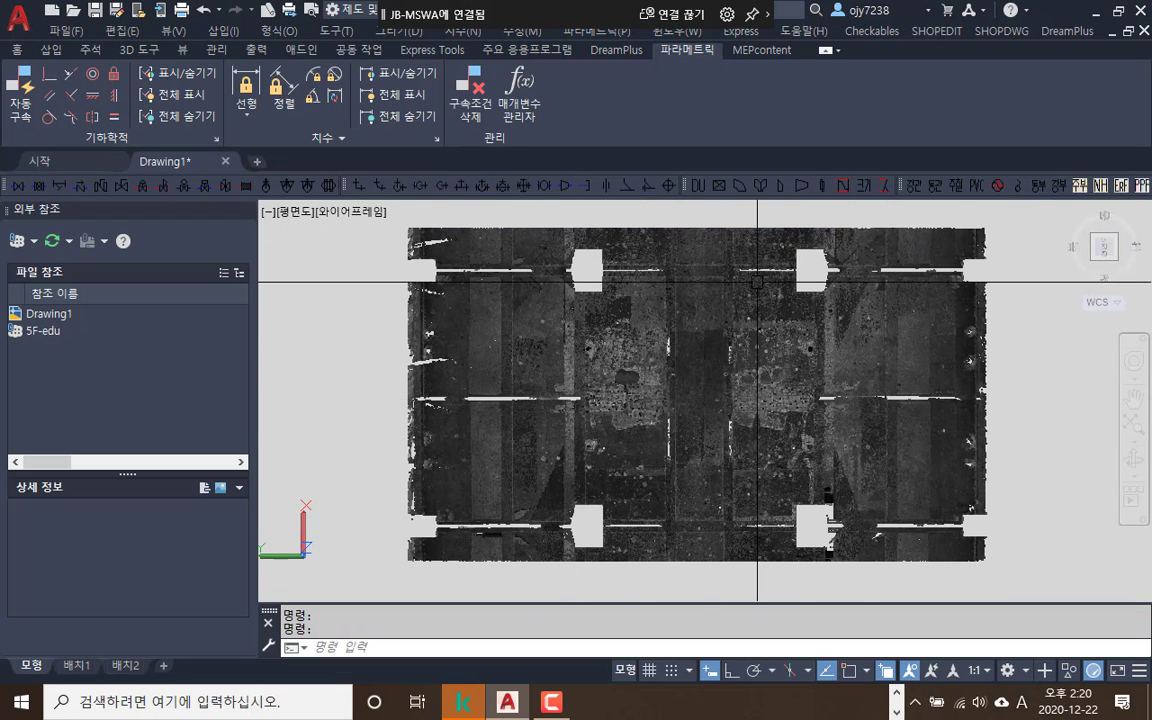
pyautogui.click(745, 229)
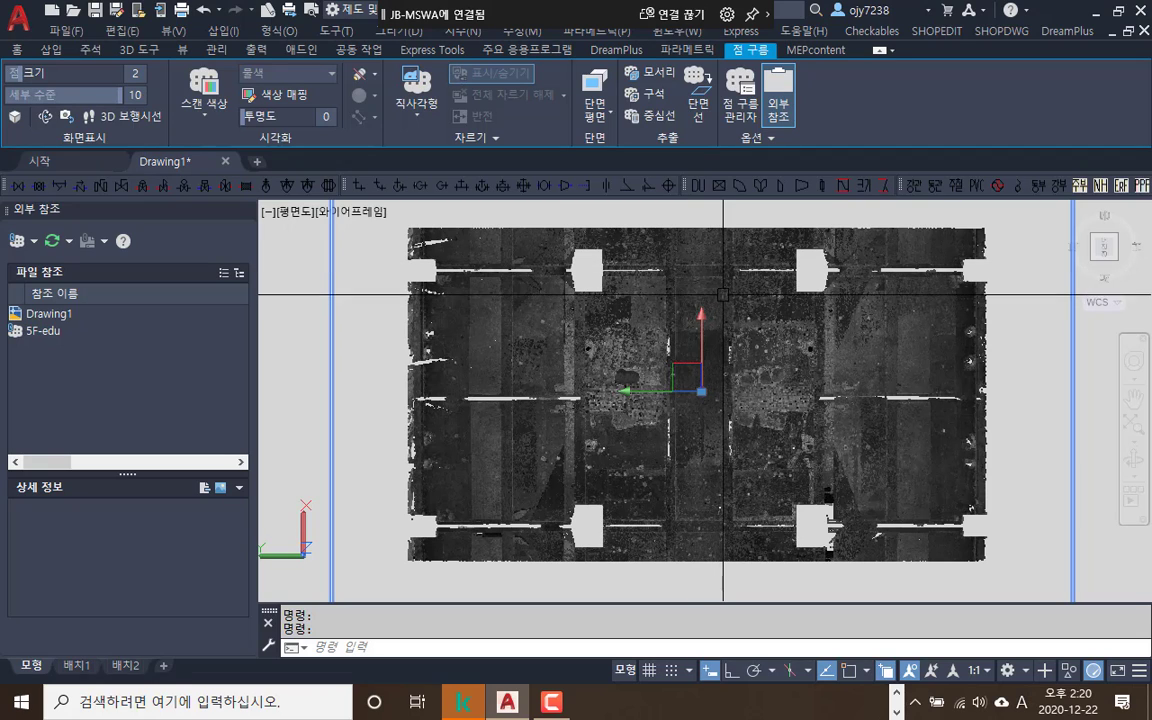
pyautogui.press('Escape')
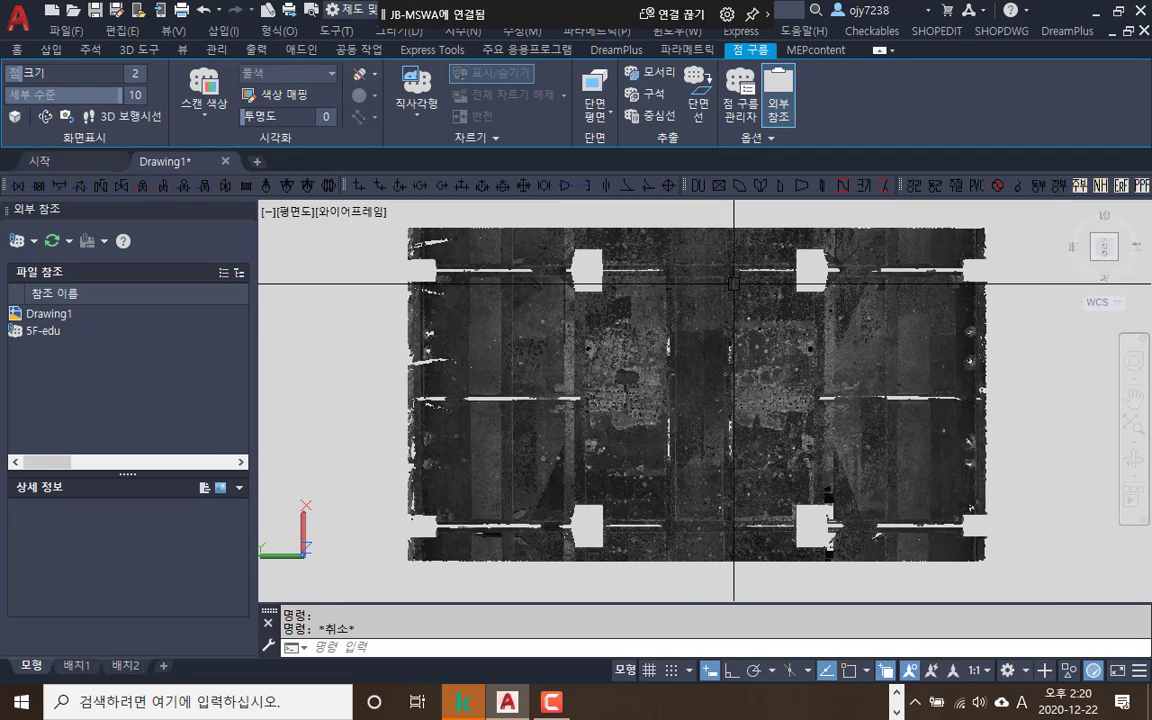
pyautogui.click(741, 238)
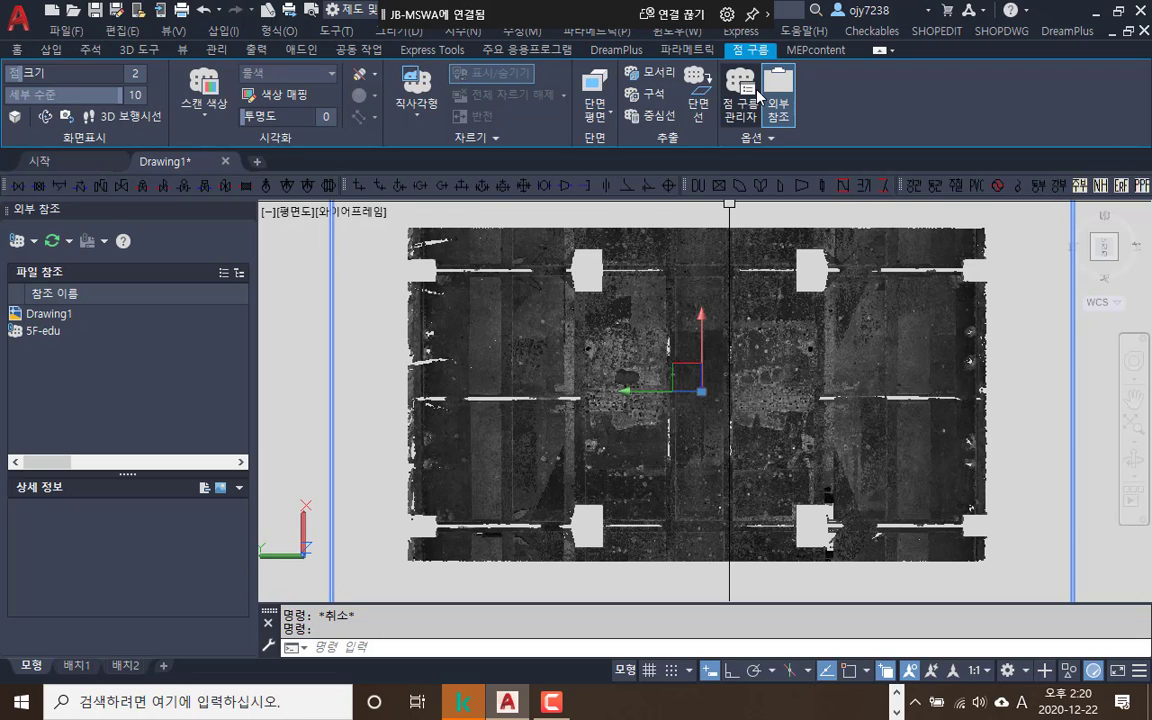
pyautogui.click(600, 117)
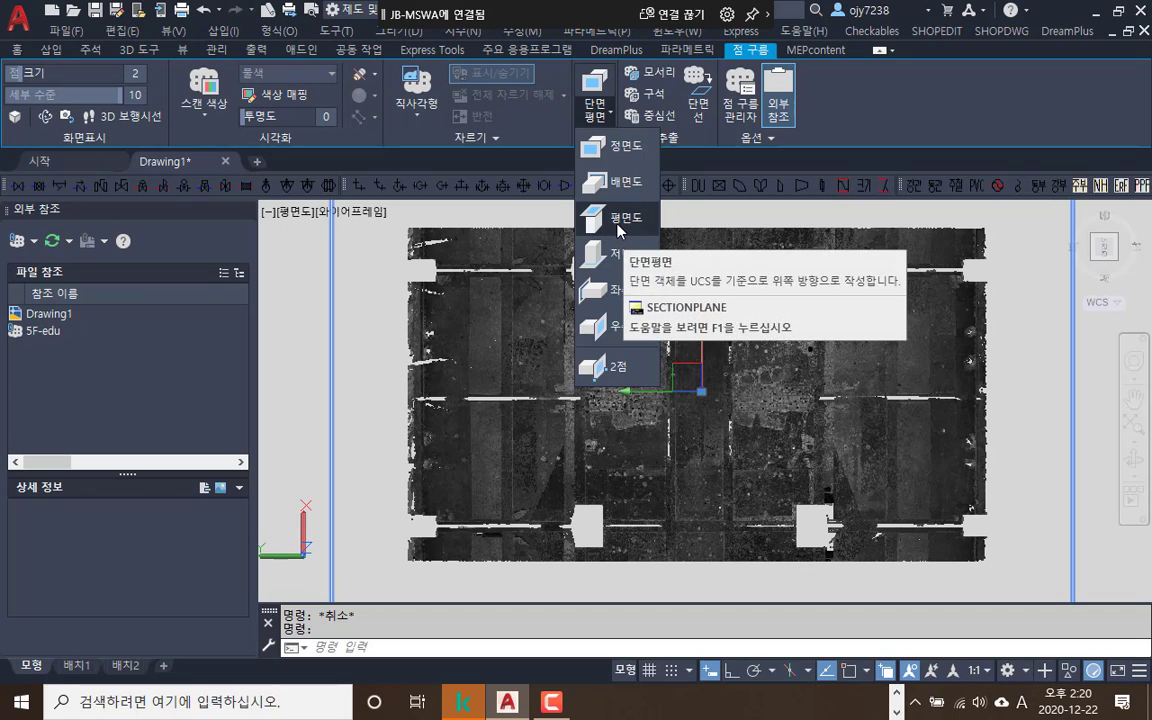
pyautogui.click(619, 230)
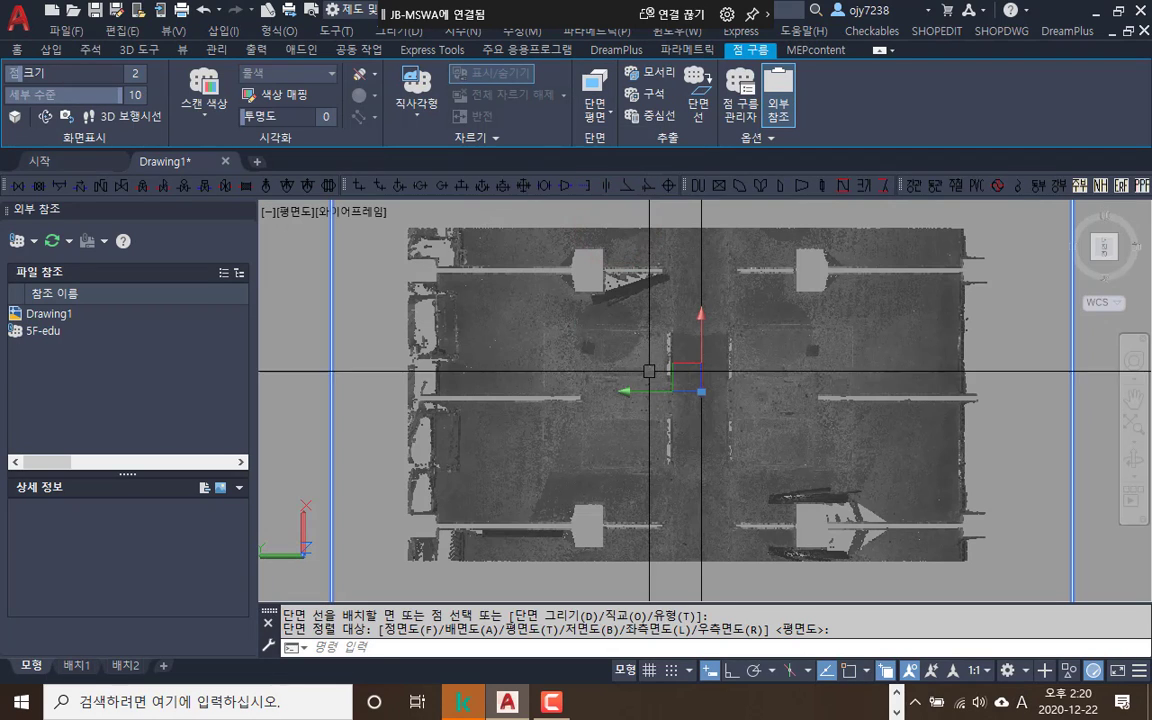
pyautogui.click(641, 381)
pyautogui.scroll(-5, 641, 388)
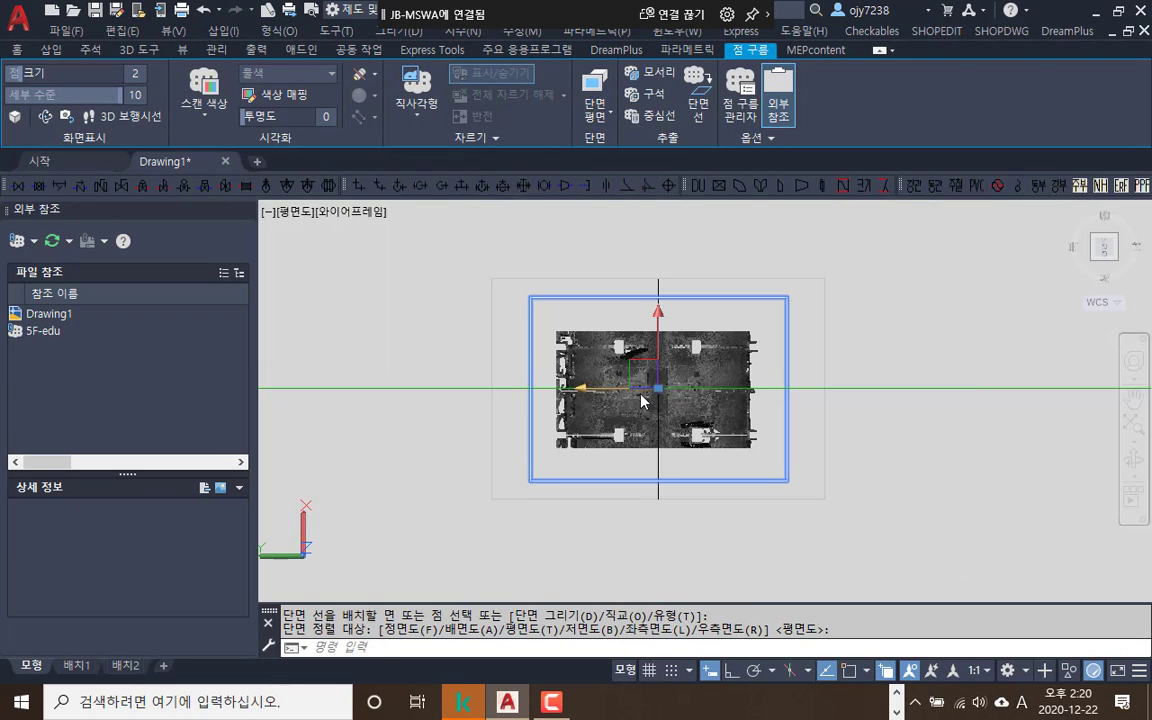
pyautogui.press('Escape')
pyautogui.press('Escape')
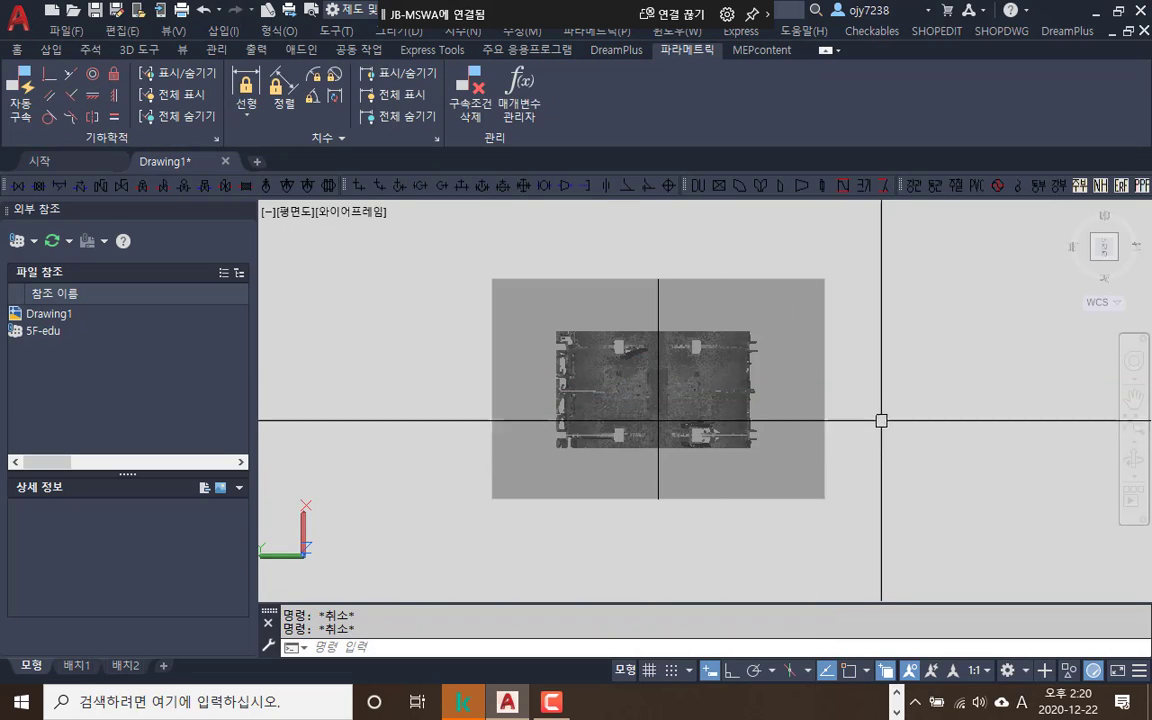
# Set the section offset of the new section plane to 1400
pyautogui.click(825, 308)
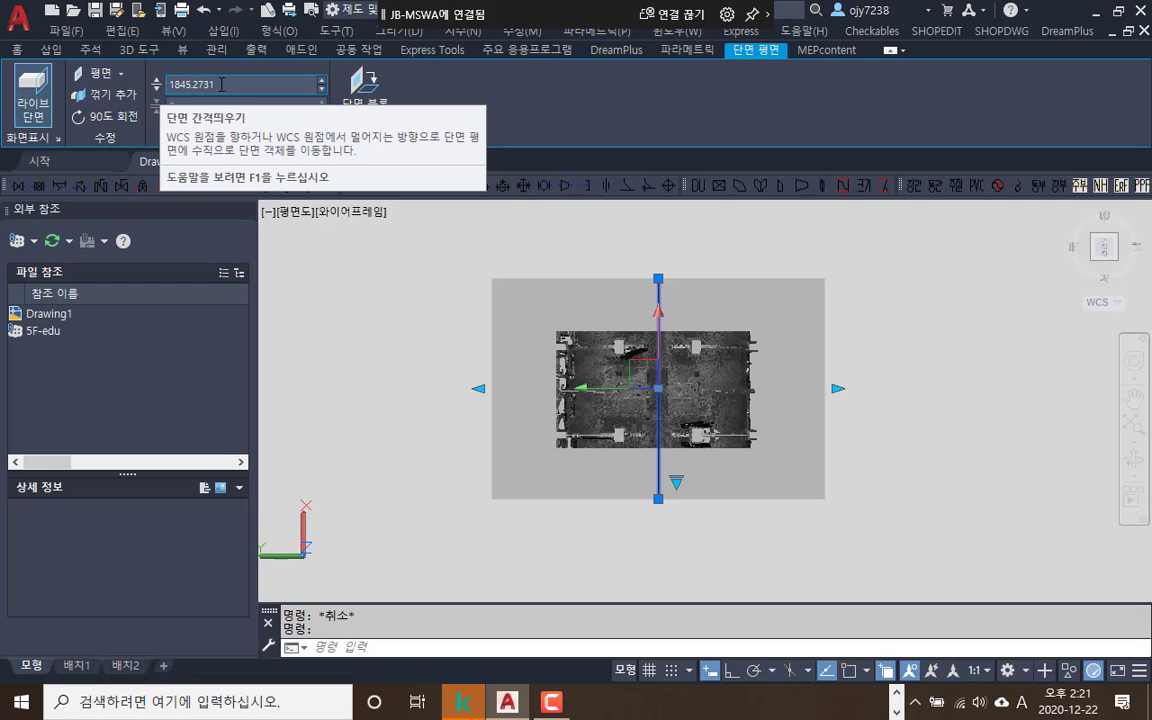
pyautogui.click(229, 86)
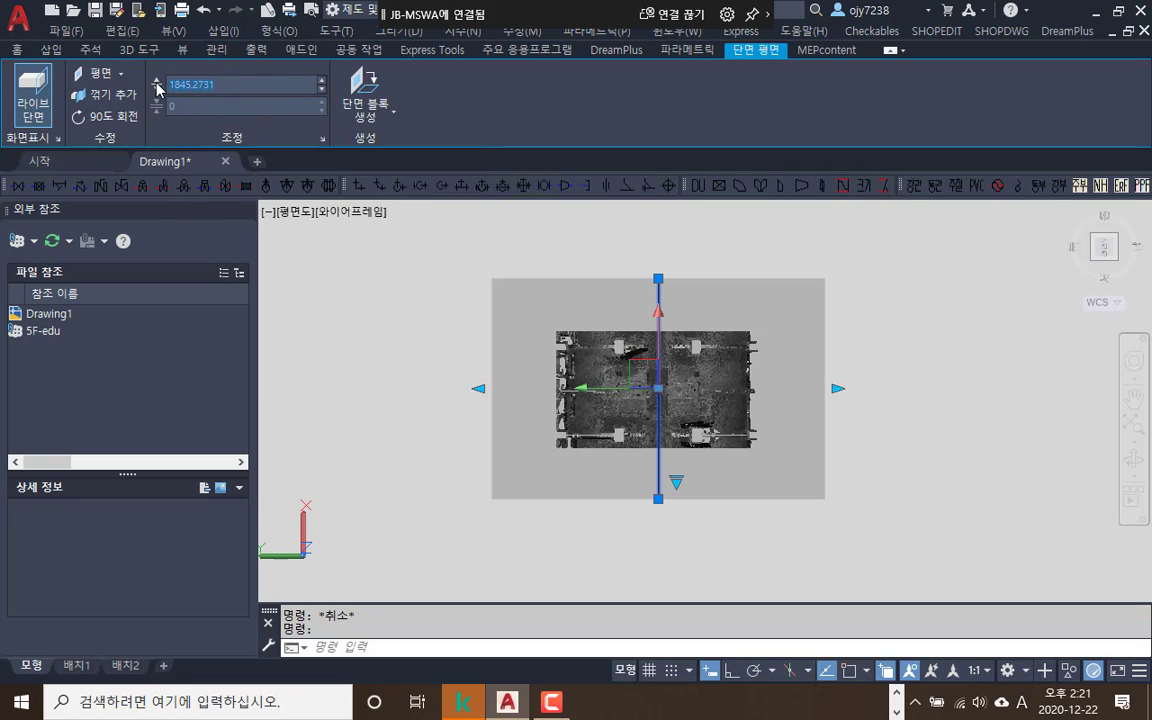
pyautogui.press('Return')
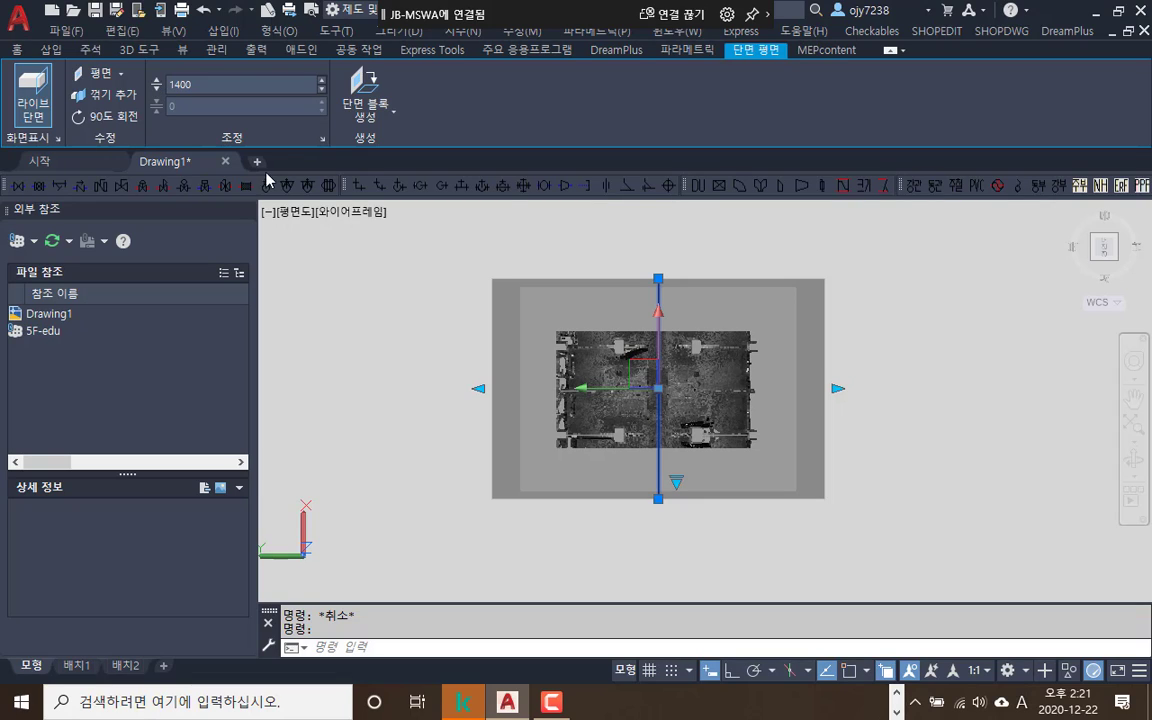
pyautogui.press('Escape')
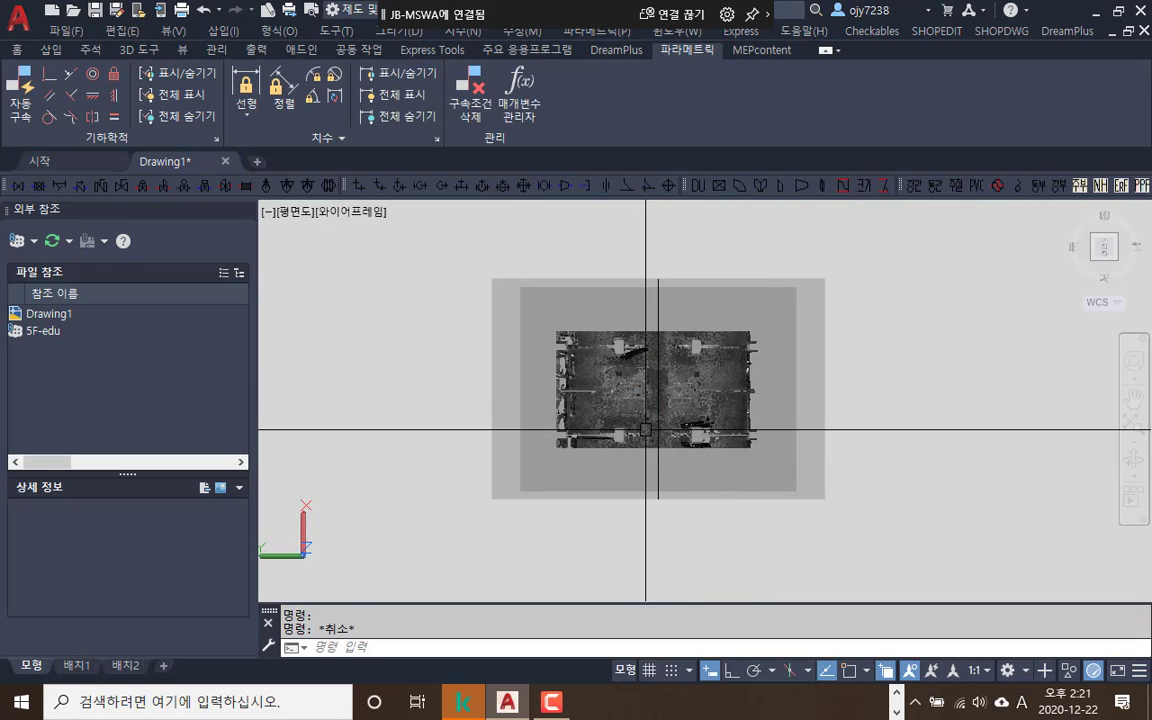
# Set the plane transparency of the section plane to 100 in its object properties
pyautogui.scroll(2, 663, 386)
pyautogui.keyDown('shift'); pyautogui.moveTo(663, 386); pyautogui.dragTo(653, 347, button='middle'); pyautogui.keyUp('shift')
pyautogui.scroll(4, 702, 372)
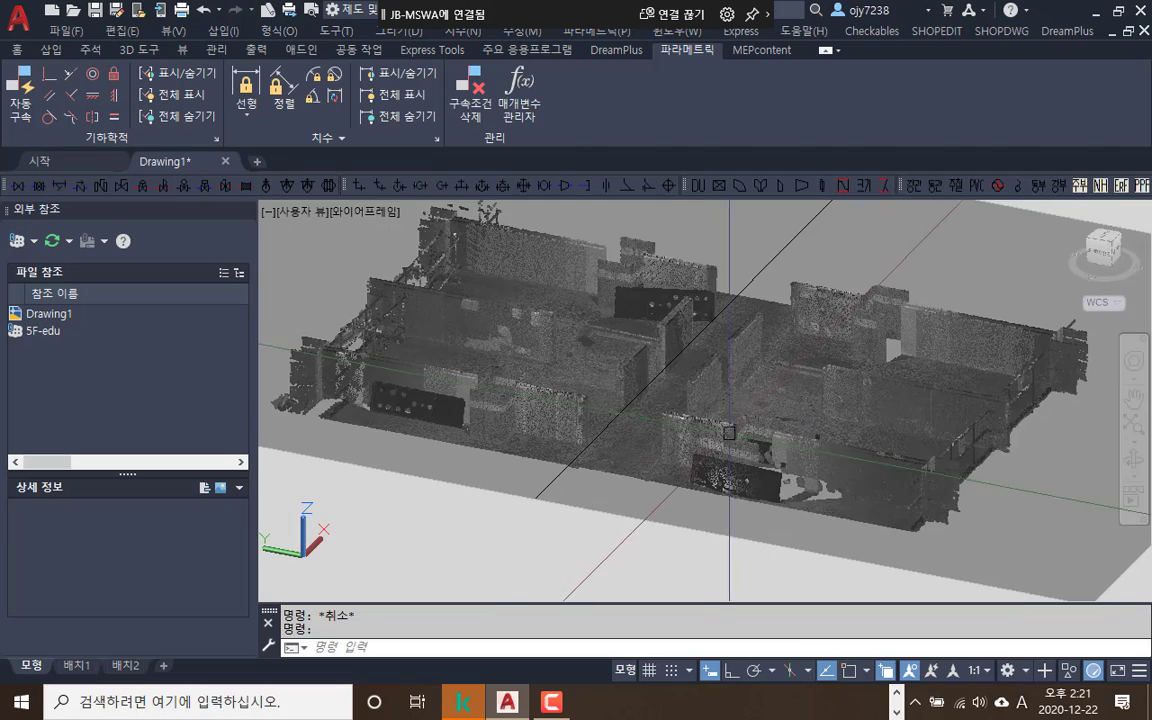
pyautogui.keyDown('shift'); pyautogui.moveTo(729, 432); pyautogui.dragTo(706, 395, button='middle'); pyautogui.keyUp('shift')
pyautogui.scroll(-3, 706, 390)
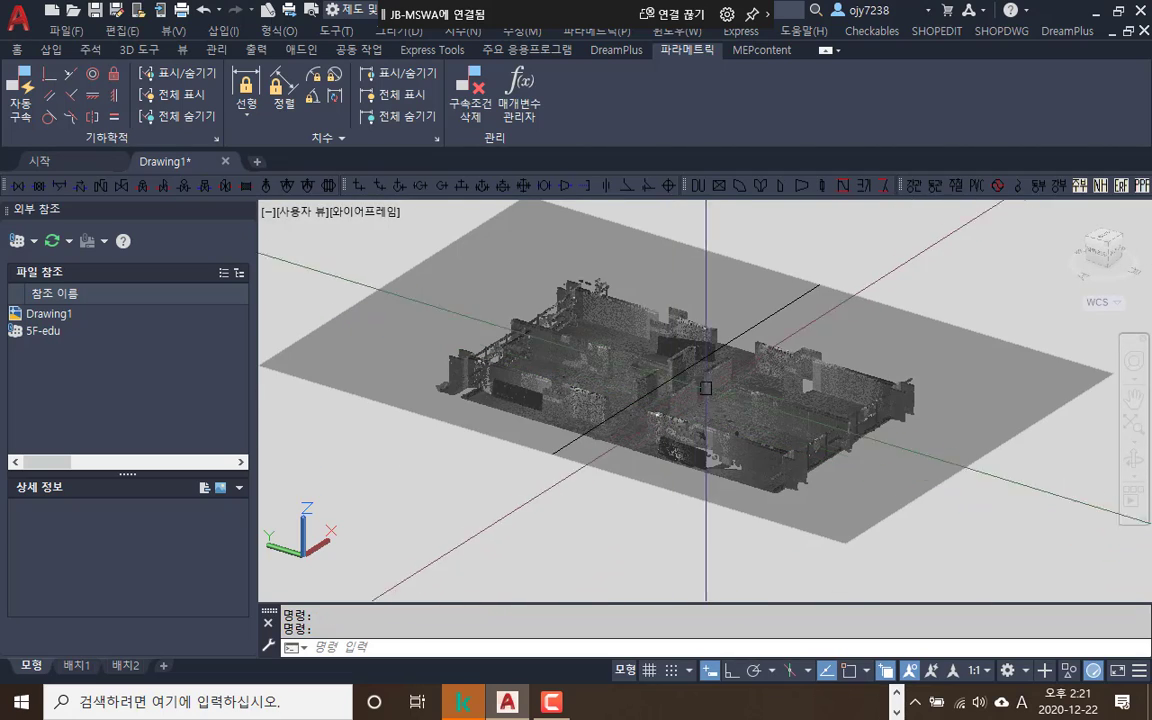
pyautogui.click(740, 257)
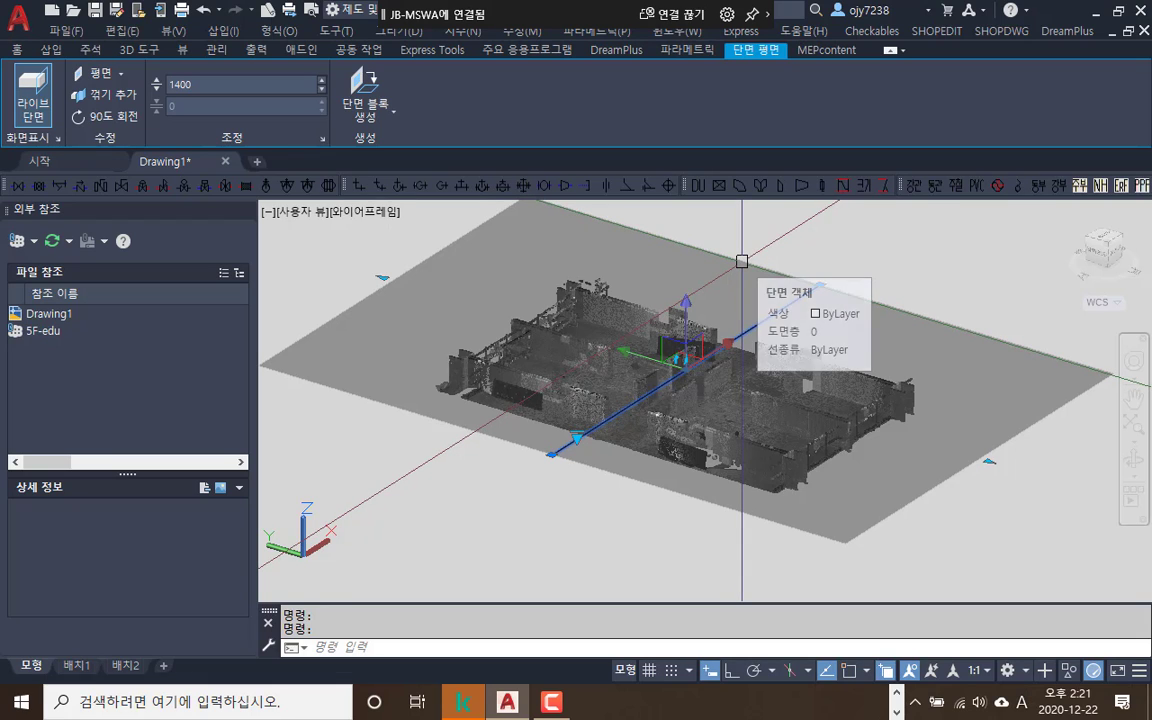
pyautogui.hotkey('ctrl', '1')
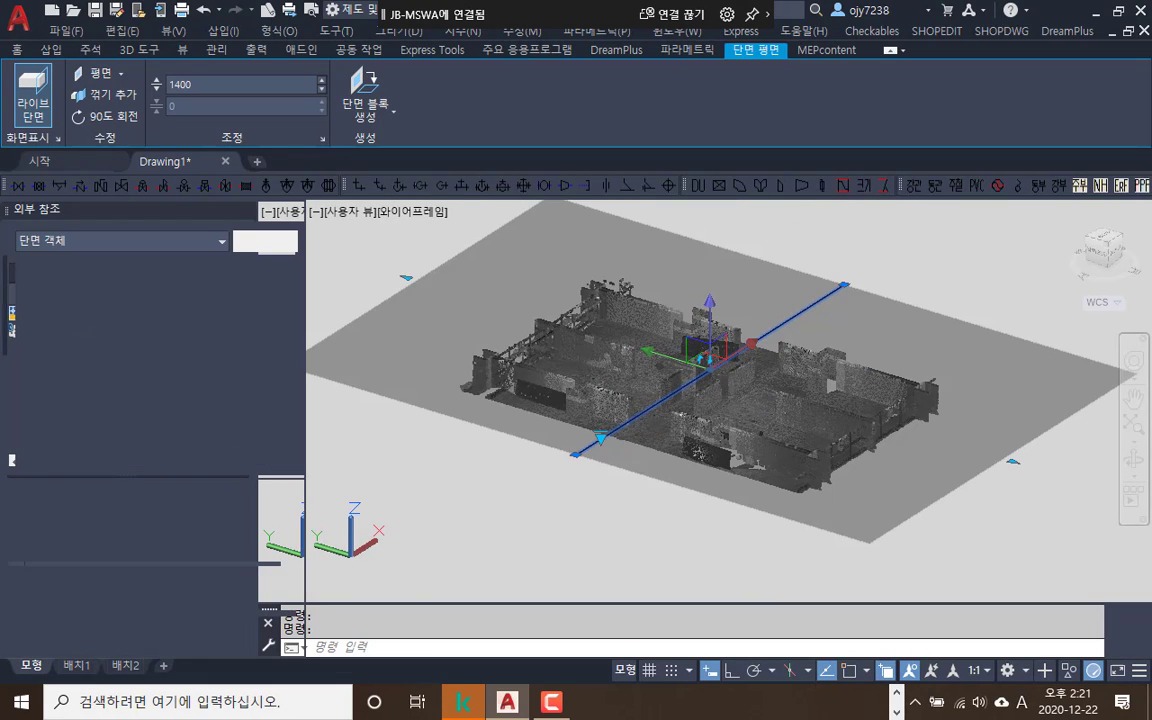
pyautogui.scroll(-1, 126, 401)
pyautogui.scroll(-3, 126, 401)
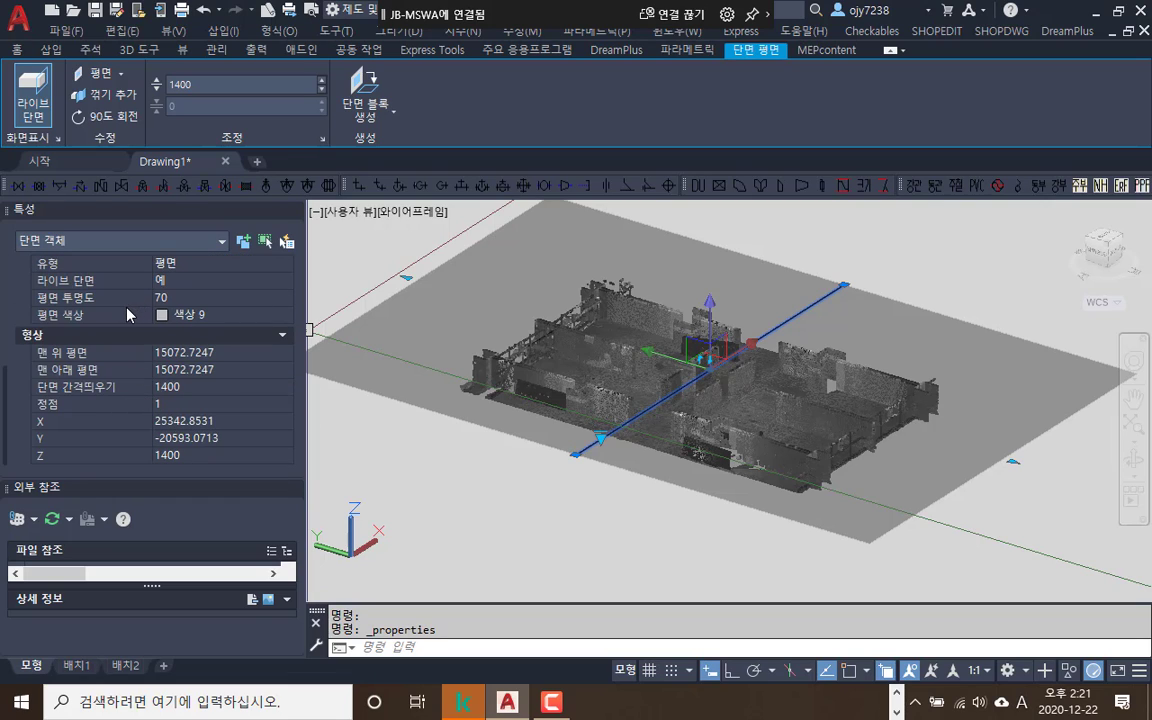
pyautogui.scroll(2, 132, 364)
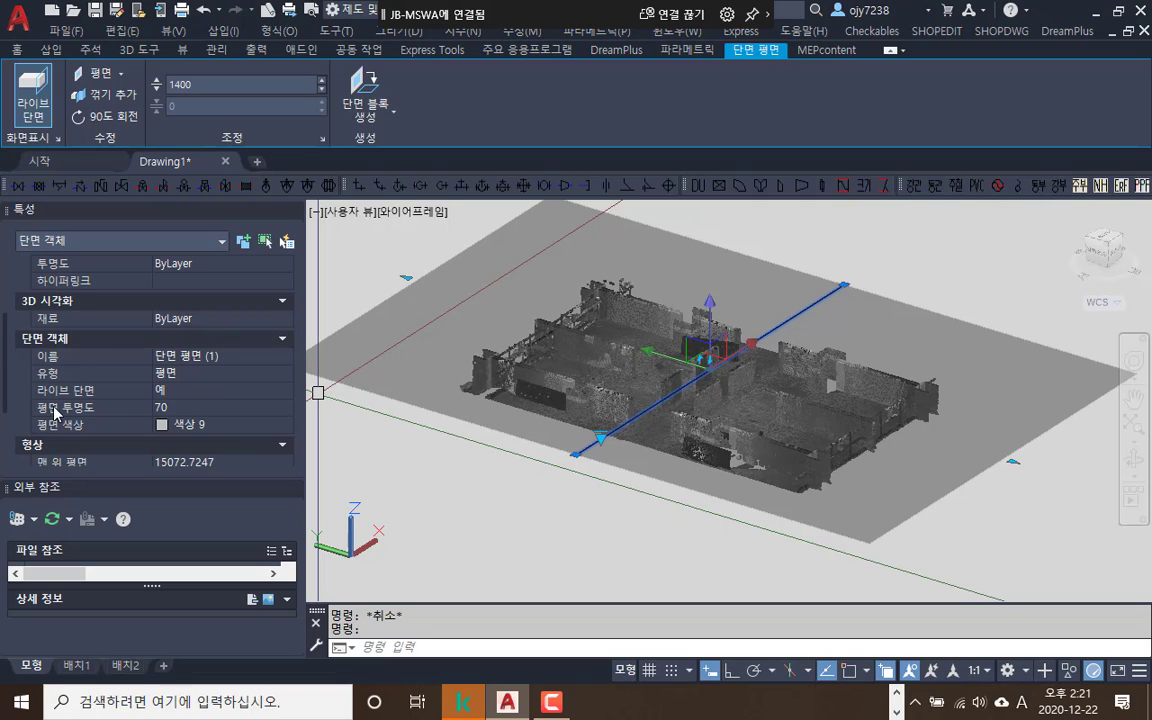
pyautogui.click(182, 408)
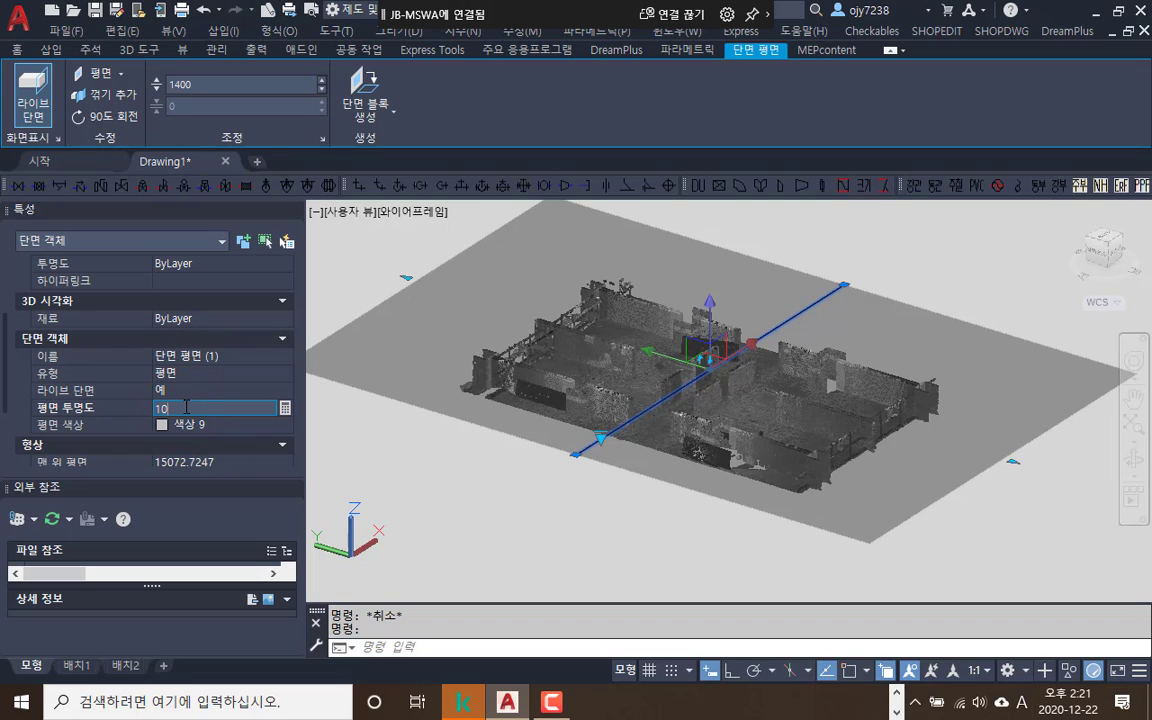
pyautogui.press('Tab')
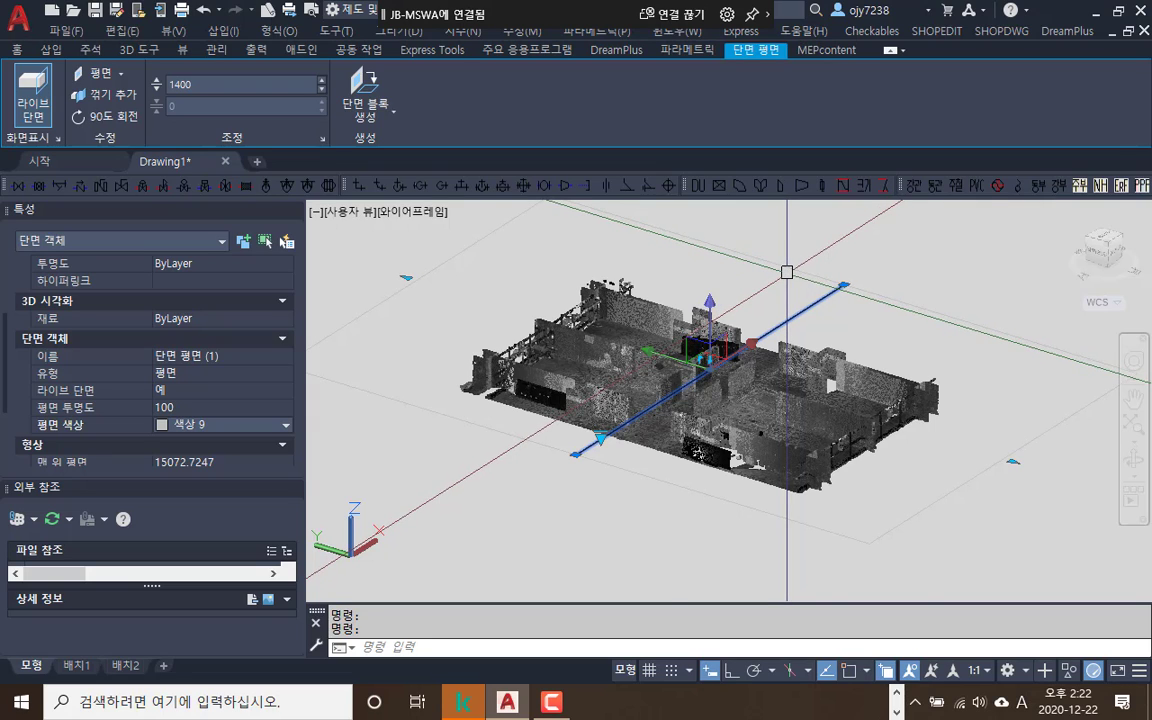
# Hide the section plane object so only the cut point cloud is displayed, and look at the interior walls up close
pyautogui.click(1069, 677)
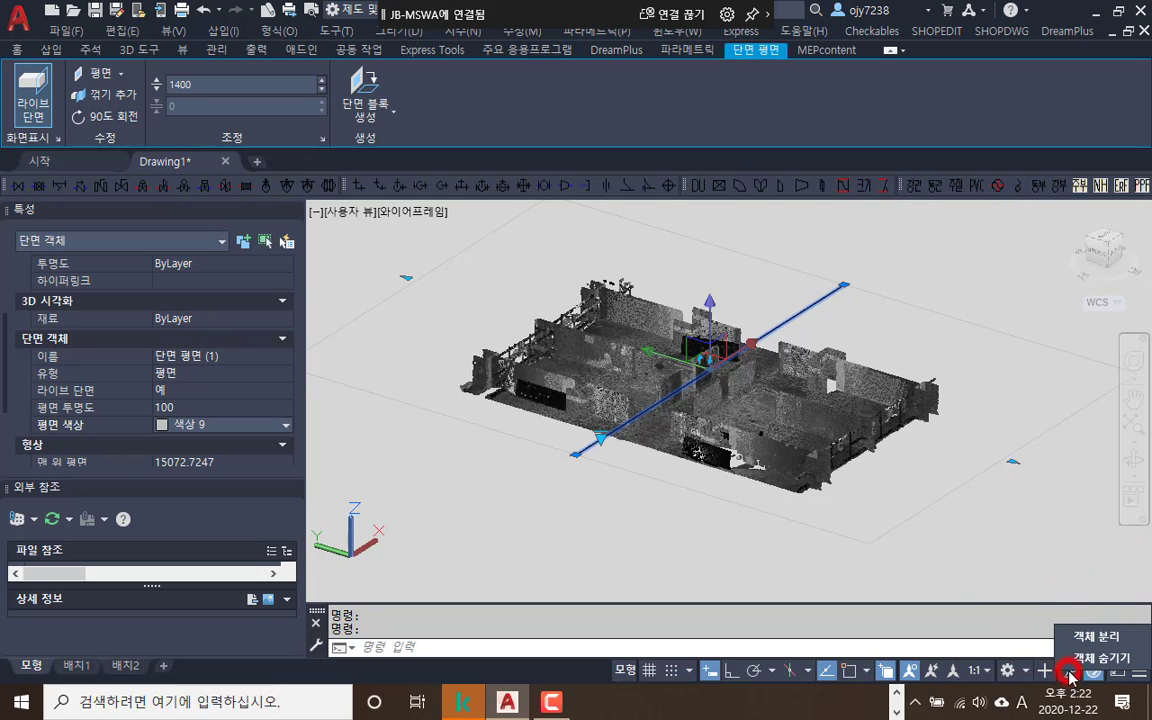
pyautogui.click(1089, 657)
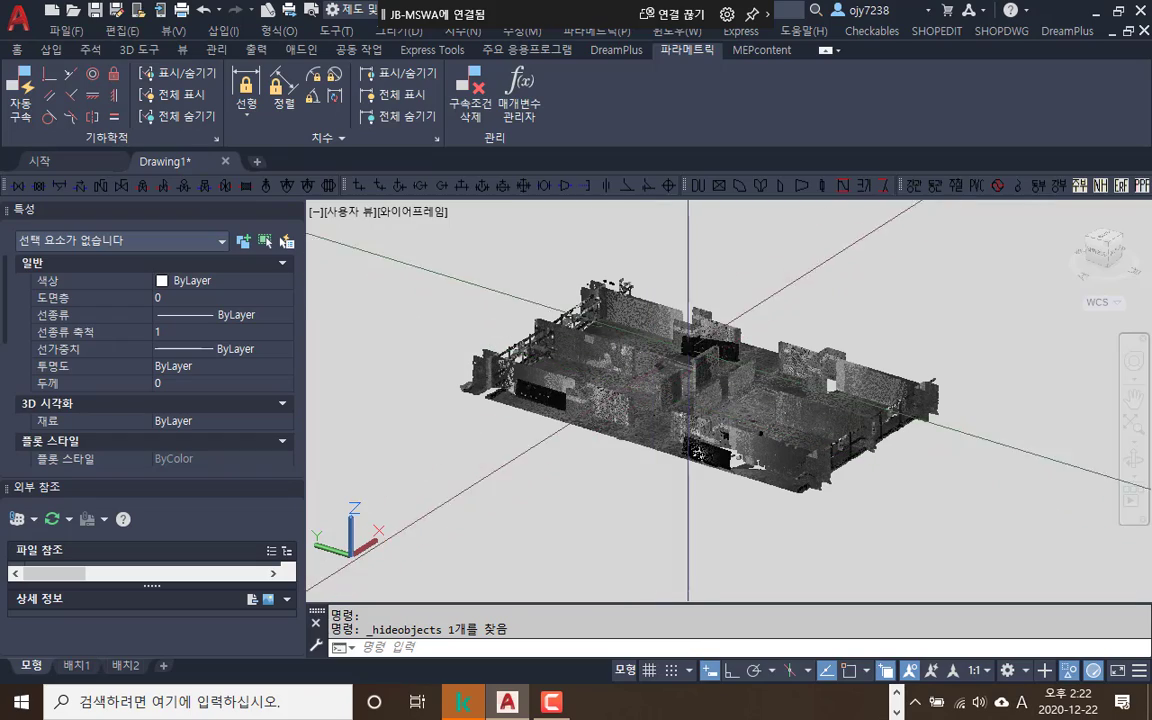
pyautogui.moveTo(702, 394); pyautogui.dragTo(661, 375, button='middle')
pyautogui.scroll(6, 661, 375)
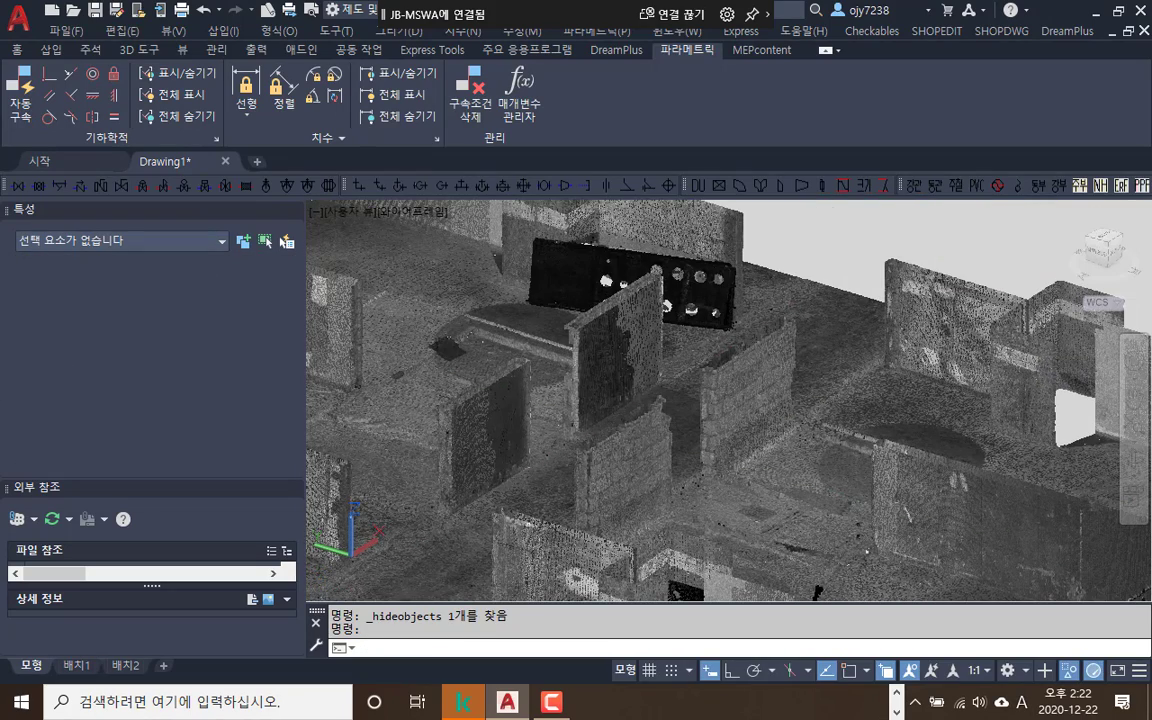
# End the object isolation to bring back the hidden section plane around the whole point cloud
pyautogui.moveTo(662, 457); pyautogui.dragTo(599, 414, button='middle')
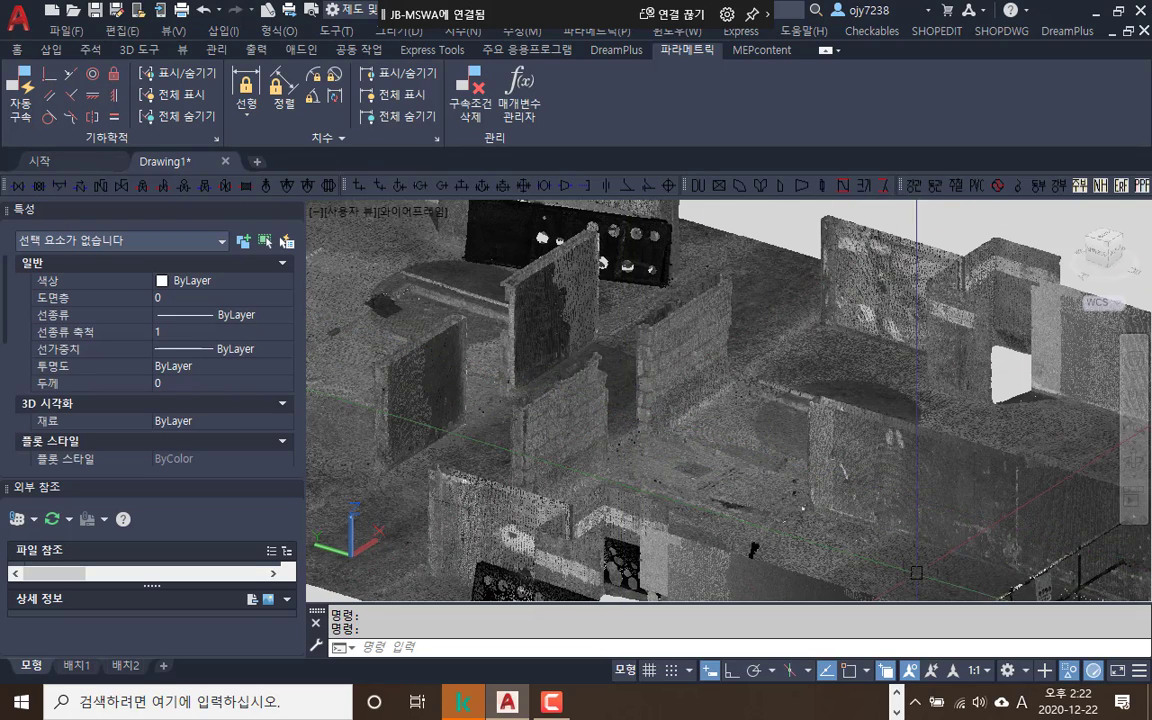
pyautogui.click(1070, 678)
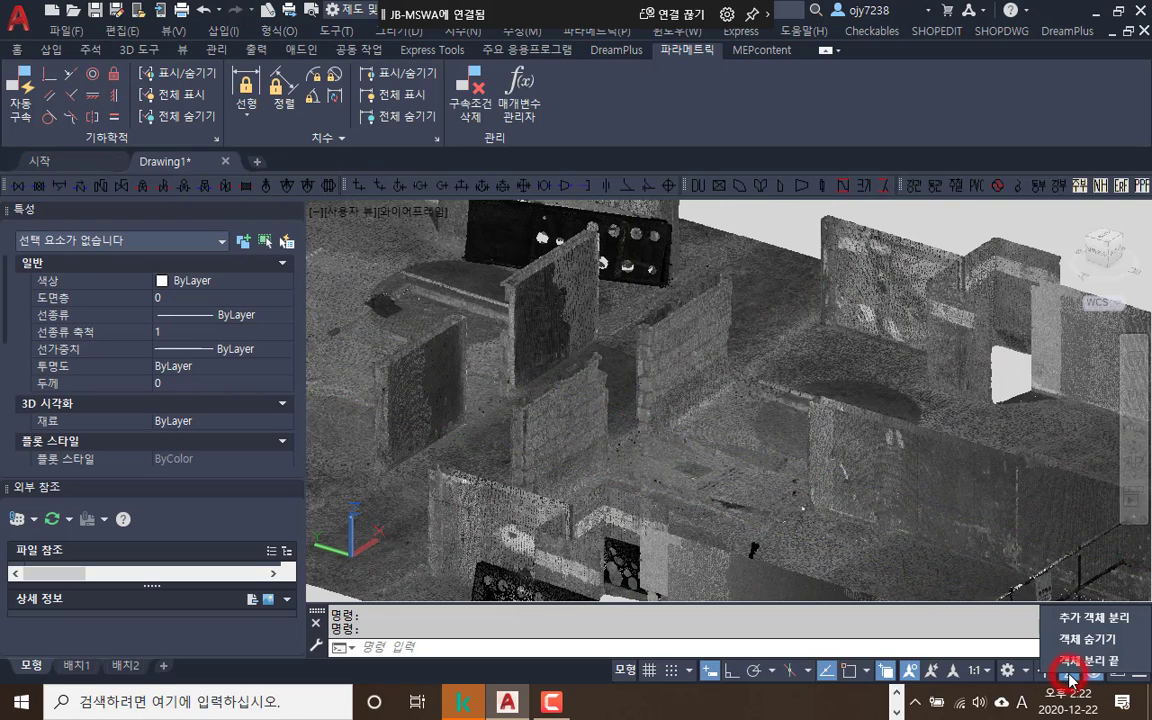
pyautogui.click(1085, 652)
pyautogui.scroll(-9, 725, 441)
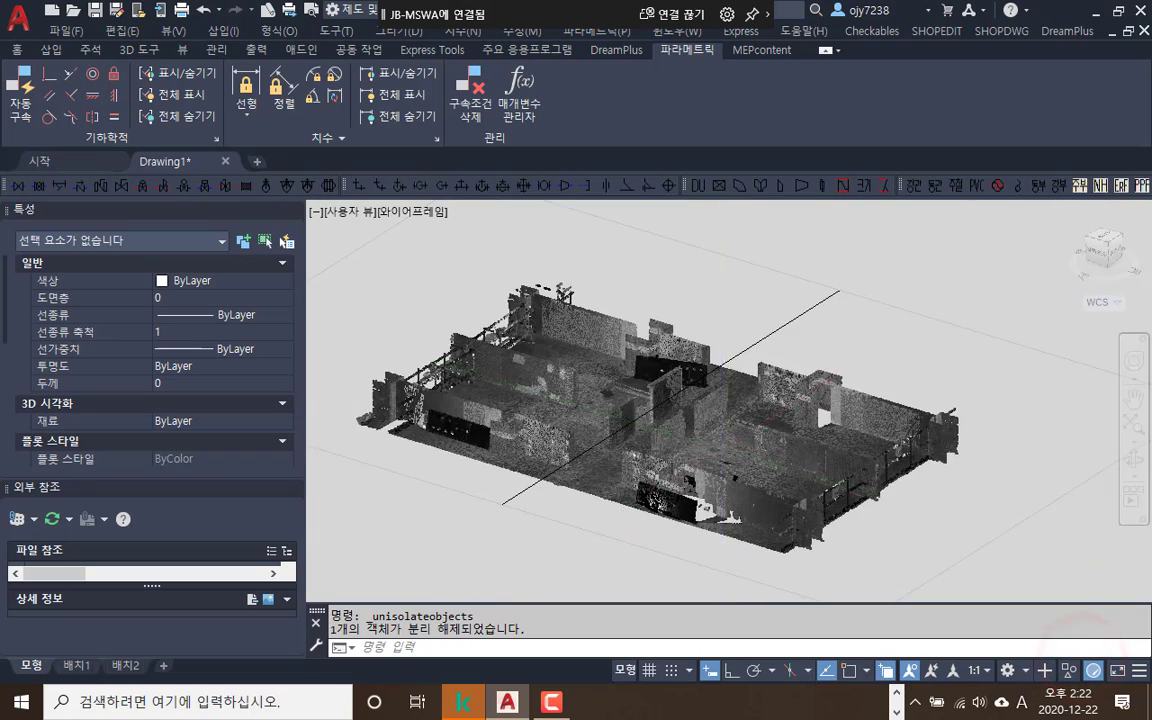
# Convert the section plane to a slice and set the slice thickness to 200
pyautogui.click(737, 383)
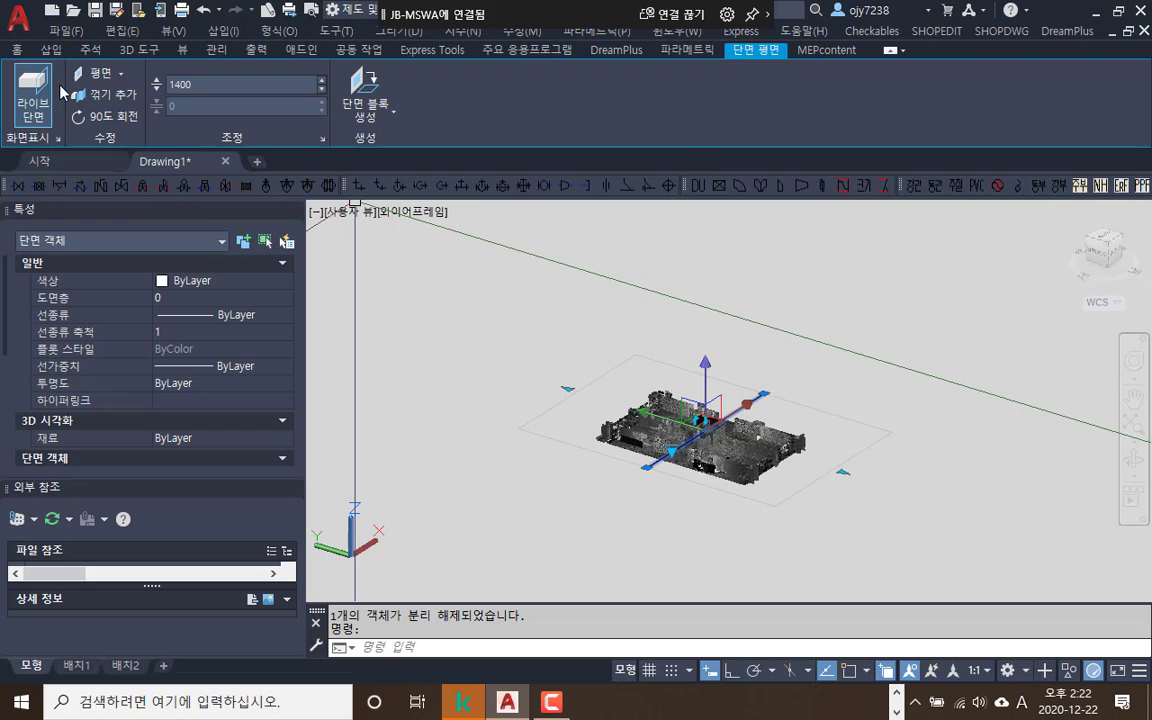
pyautogui.click(120, 75)
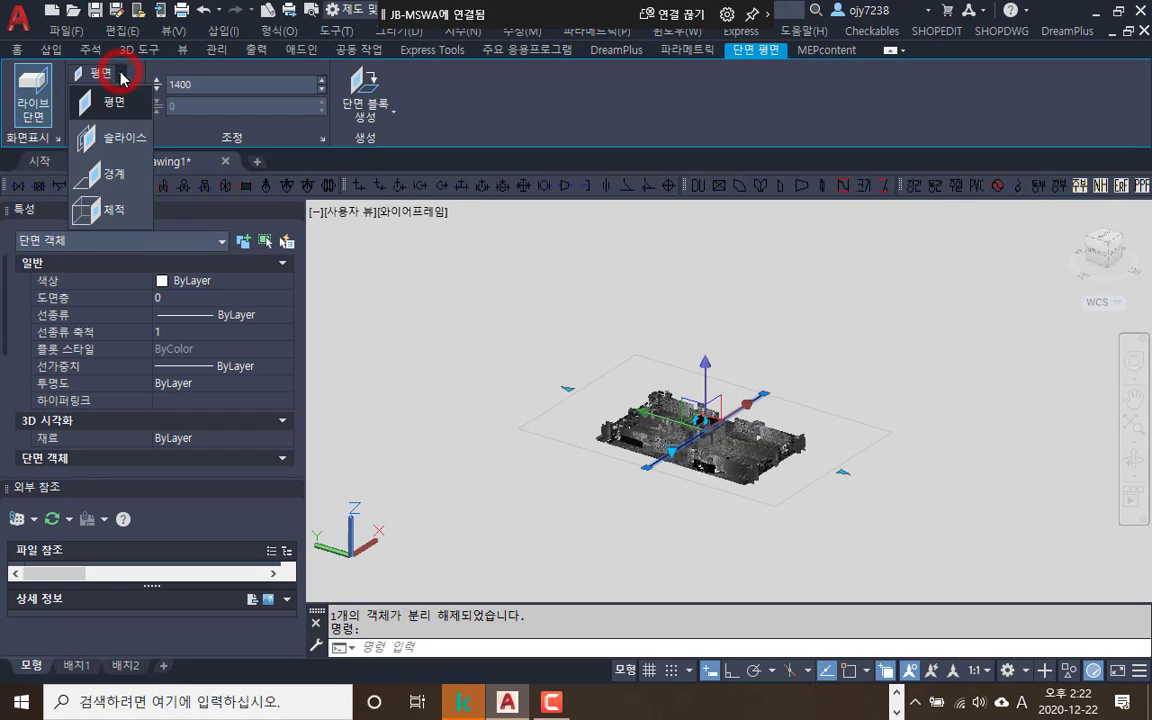
pyautogui.click(125, 144)
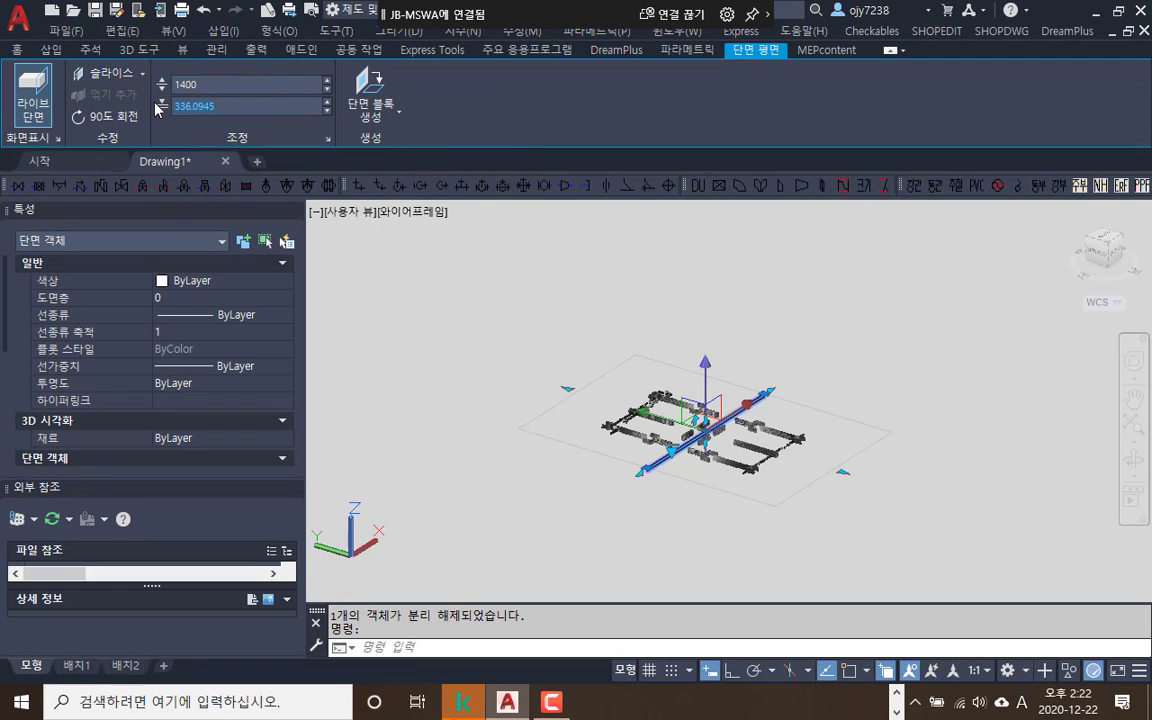
pyautogui.press('Return')
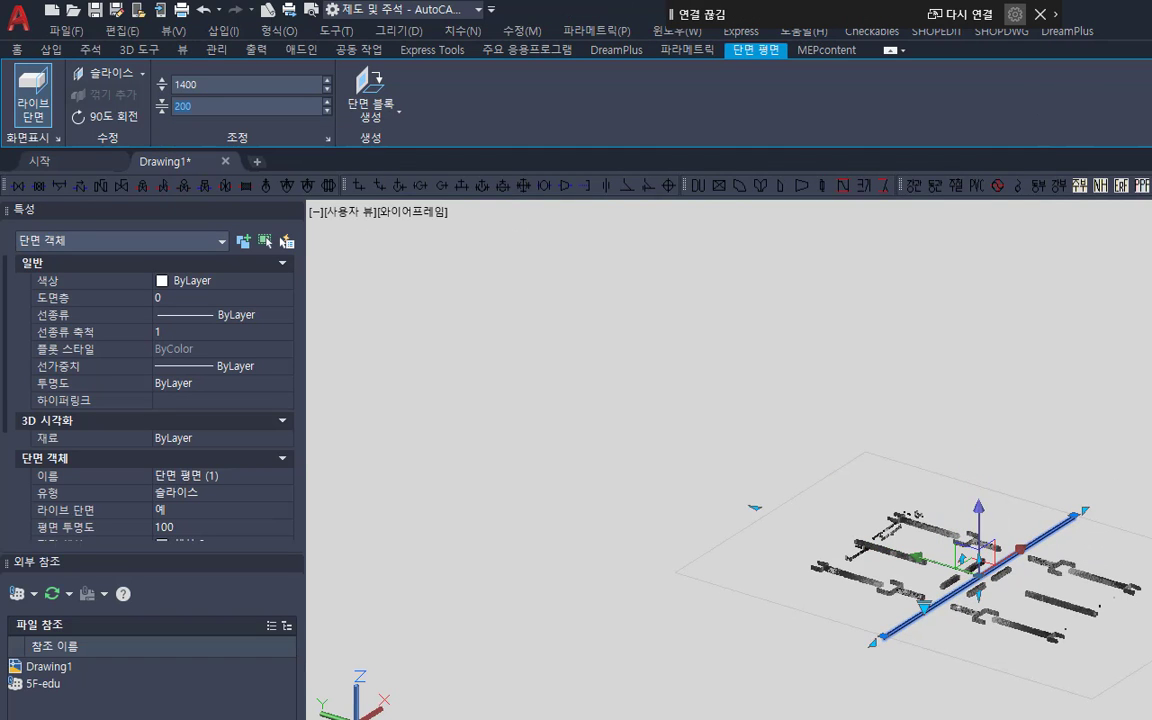
pyautogui.click(484, 322)
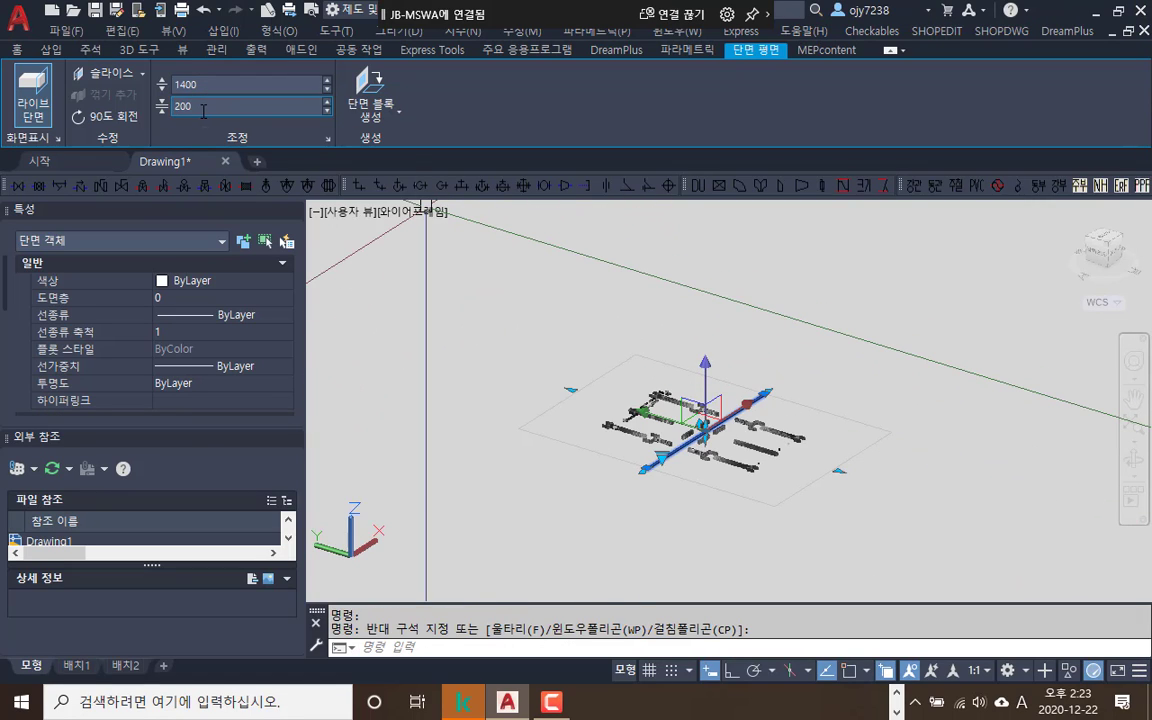
# Switch to the top view and hide the section object so only the sliced wall outlines are displayed
pyautogui.click(1103, 240)
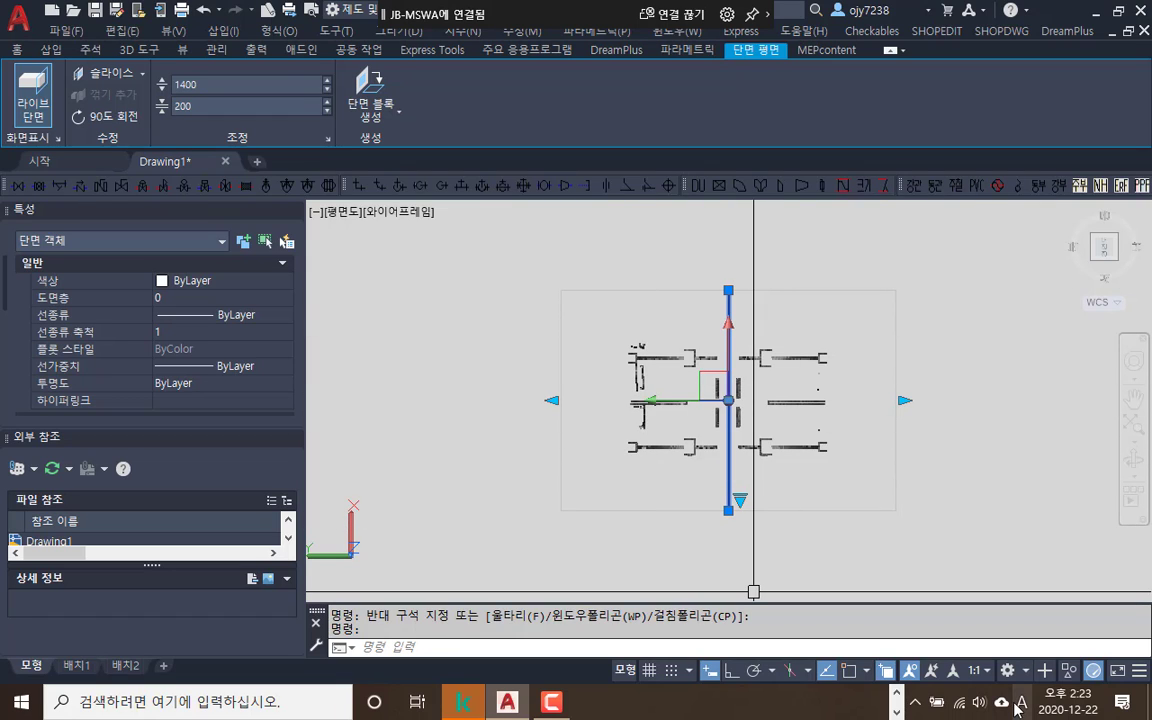
pyautogui.click(1092, 669)
pyautogui.scroll(6, 728, 393)
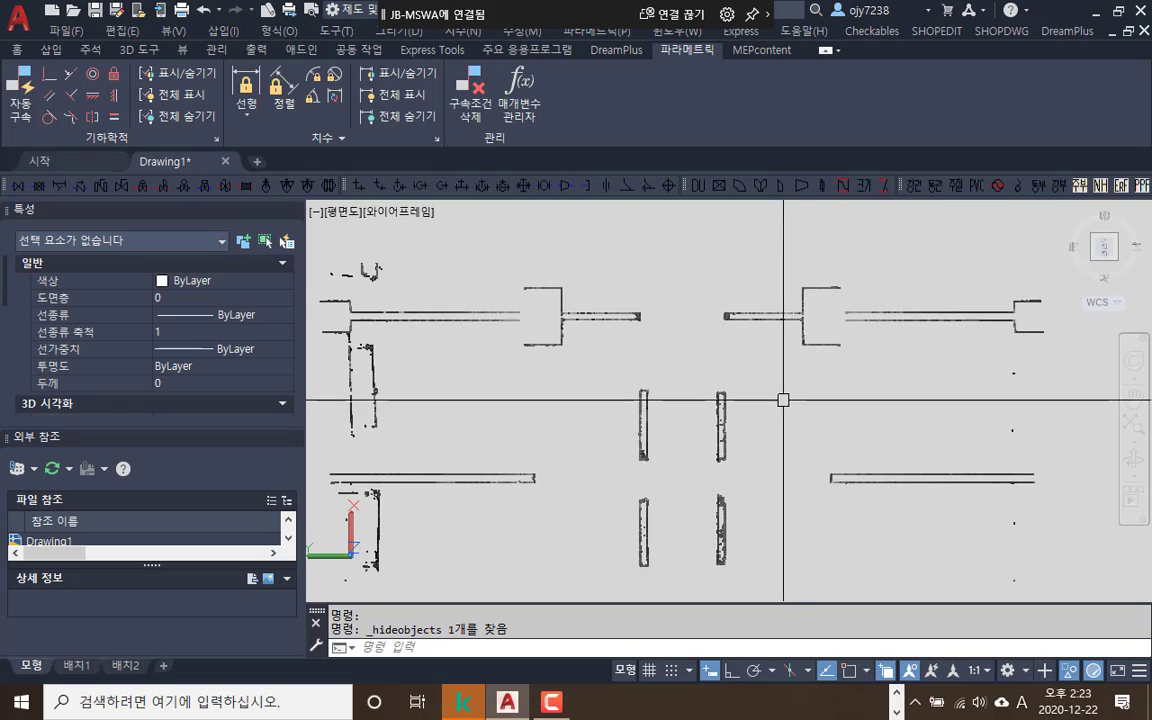
pyautogui.scroll(-5, 782, 396)
pyautogui.scroll(2, 733, 442)
pyautogui.moveTo(733, 442); pyautogui.dragTo(653, 371, button='middle')
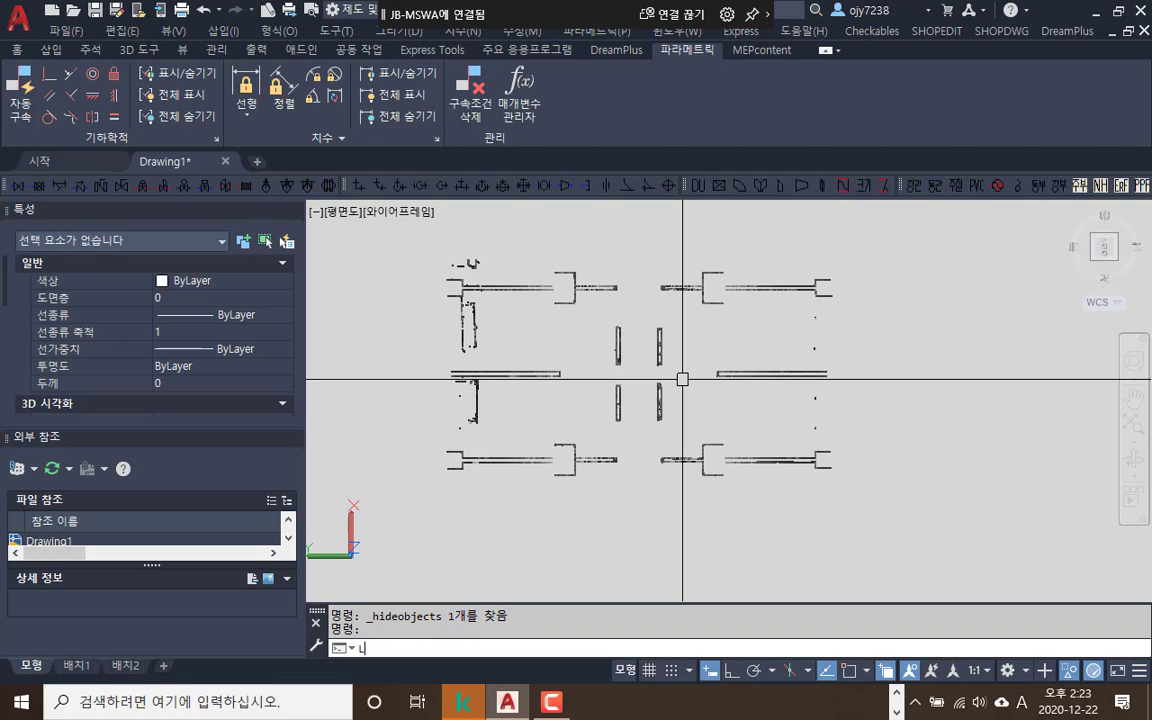
pyautogui.press('Return')
pyautogui.scroll(4, 487, 289)
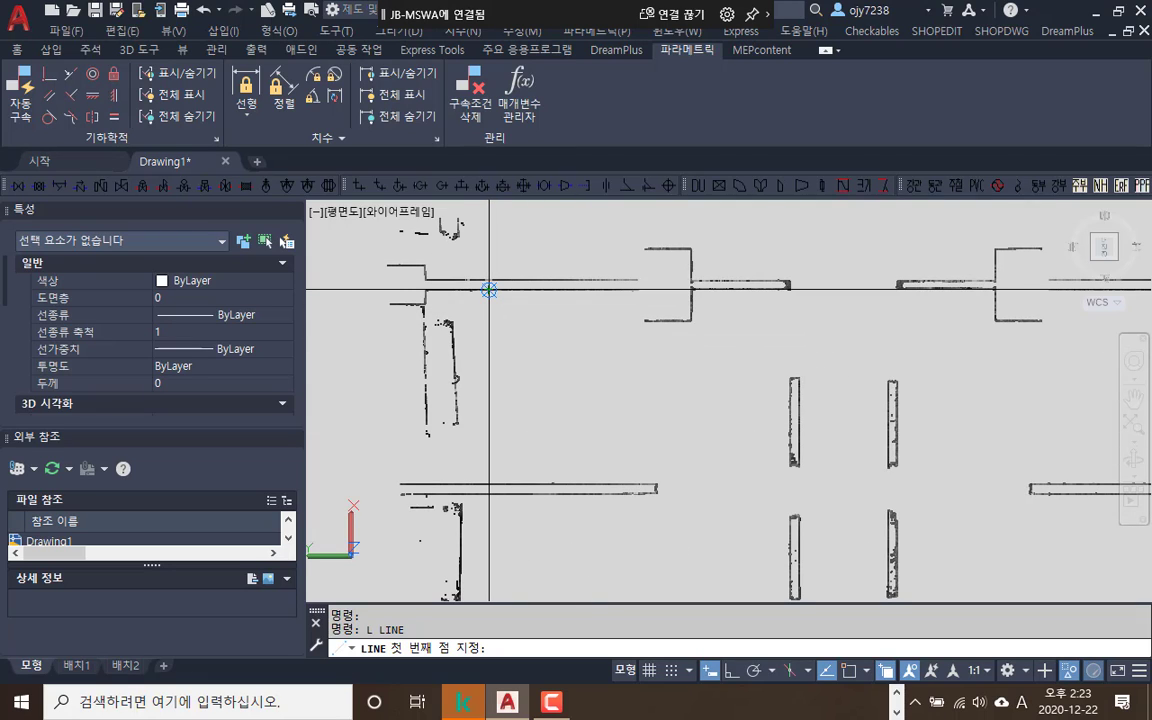
pyautogui.scroll(2, 455, 289)
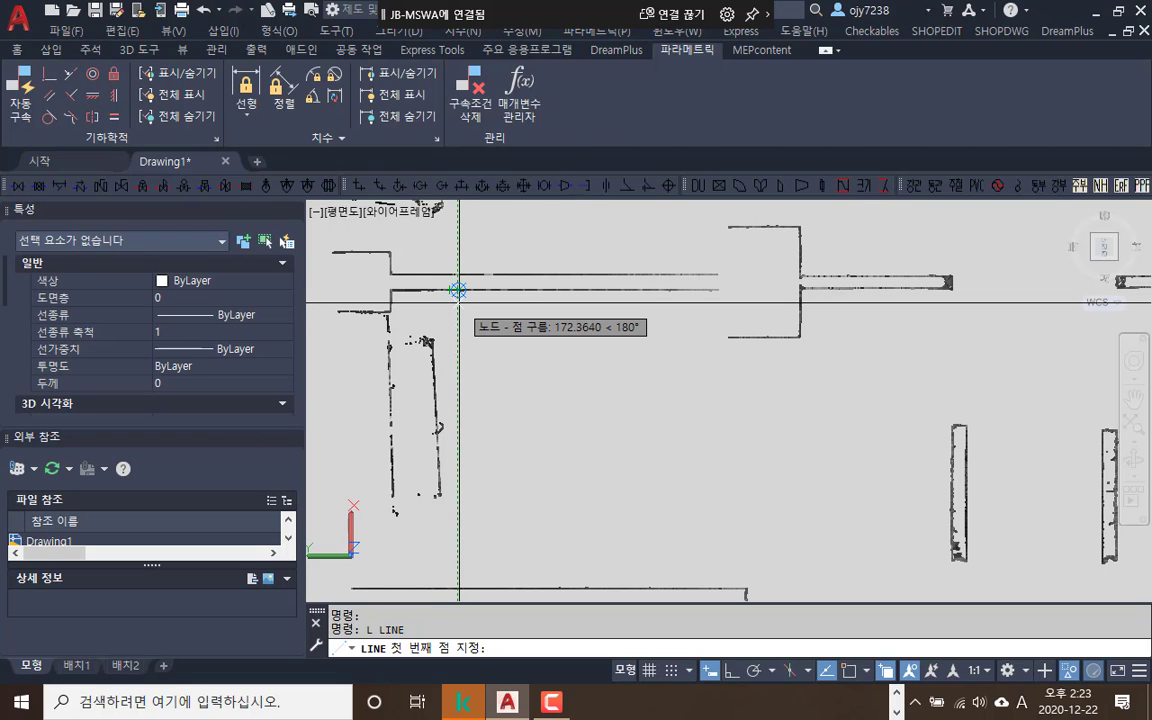
pyautogui.write('os')
pyautogui.press('space')
pyautogui.press('Escape')
pyautogui.press('Escape')
pyautogui.press('Escape')
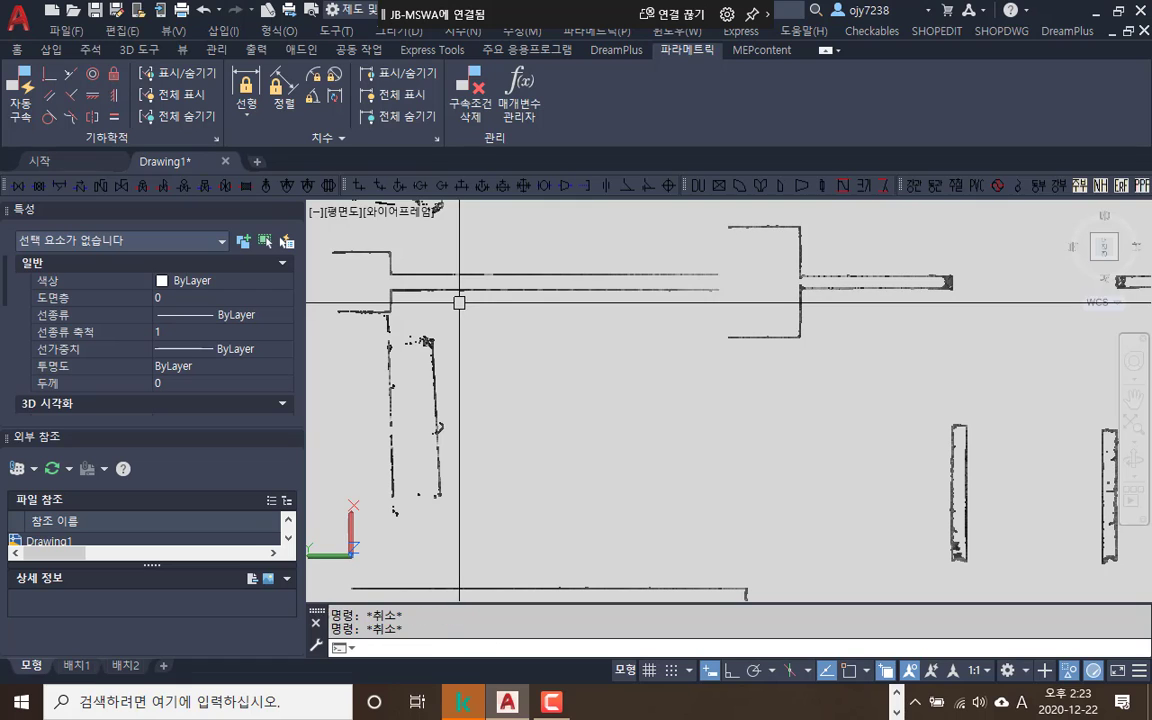
# Review the 2D object snap modes and the 3D object snap options for point clouds, including Node, in the drafting settings
pyautogui.write('os')
pyautogui.press('space')
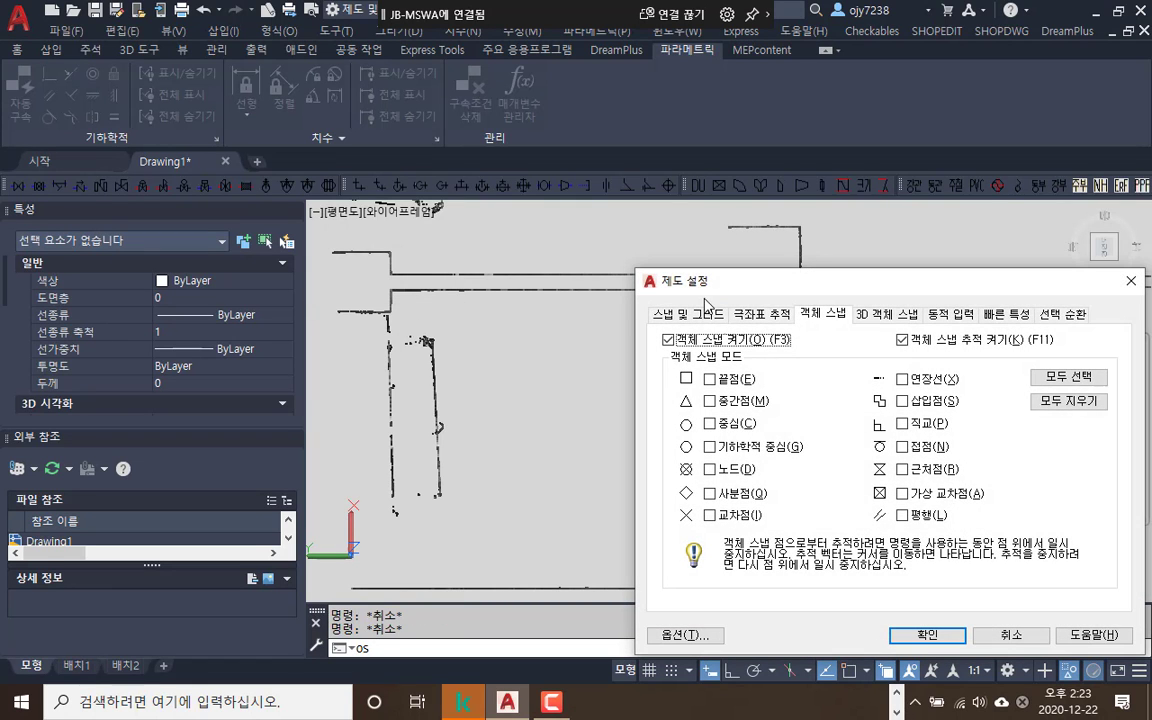
pyautogui.moveTo(653, 274); pyautogui.dragTo(241, 69)
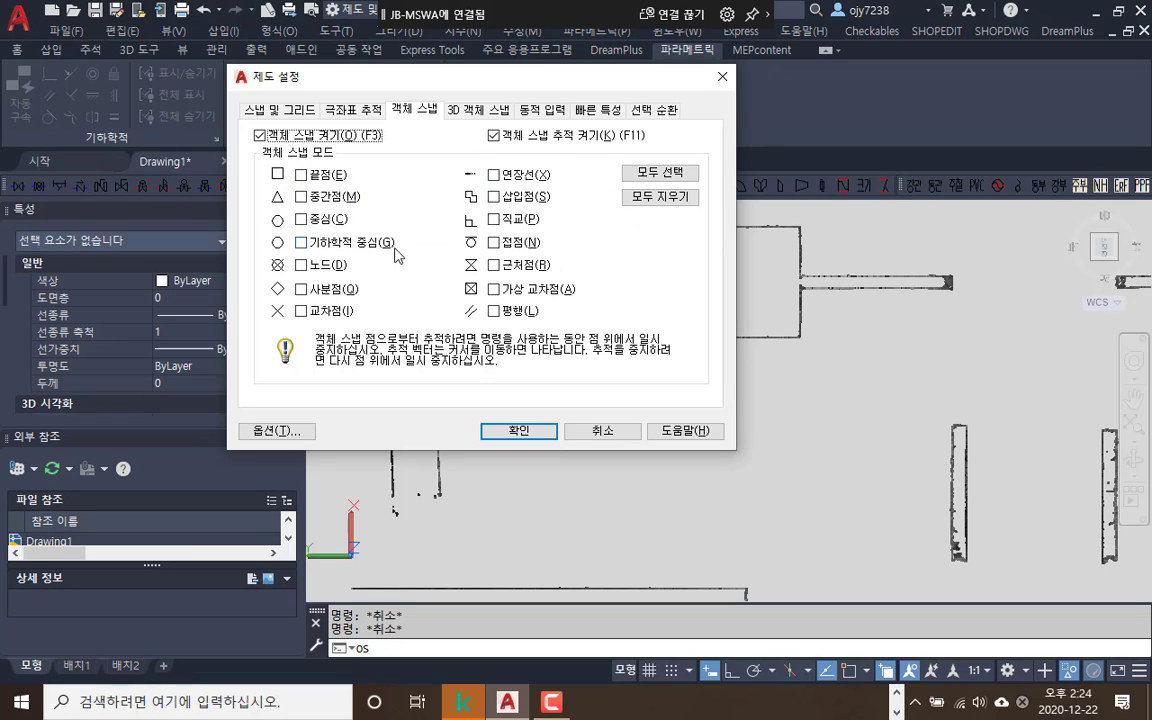
pyautogui.click(477, 116)
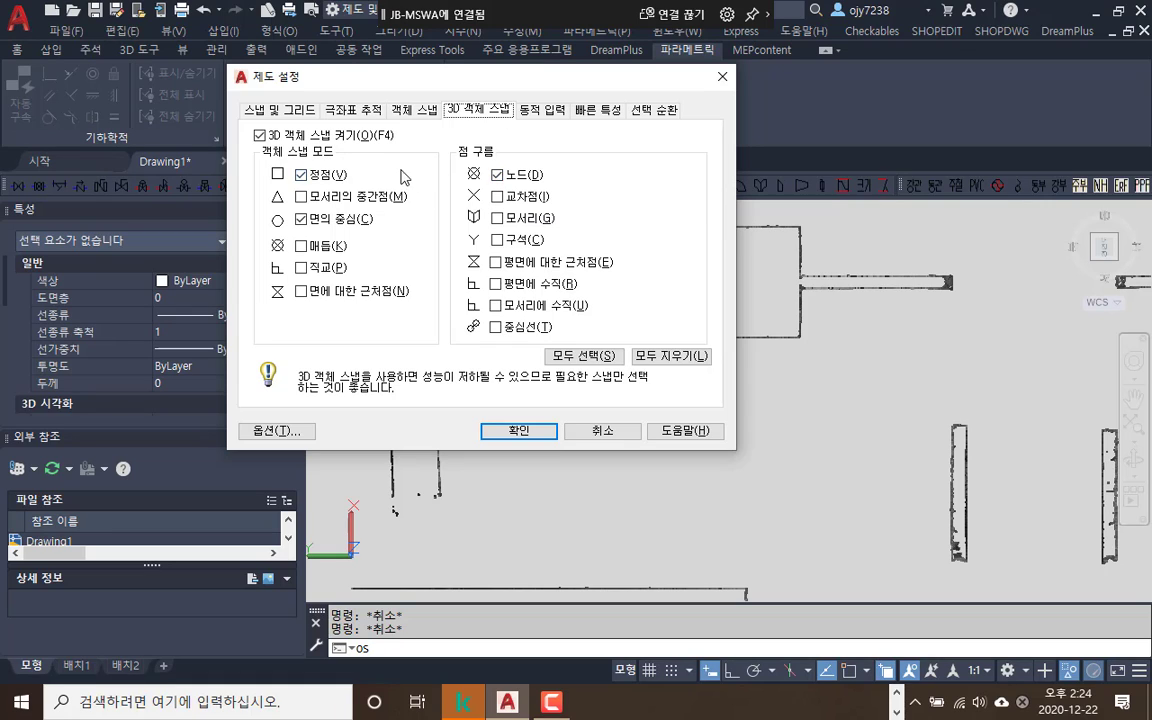
pyautogui.click(500, 177)
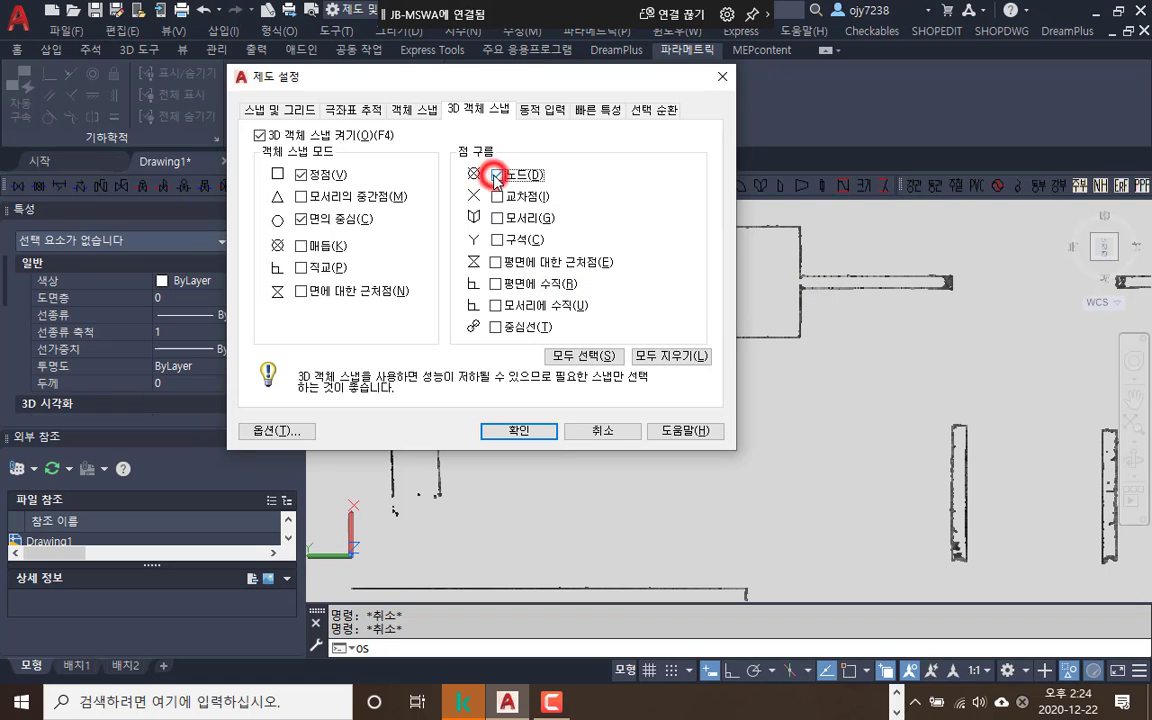
pyautogui.click(259, 136)
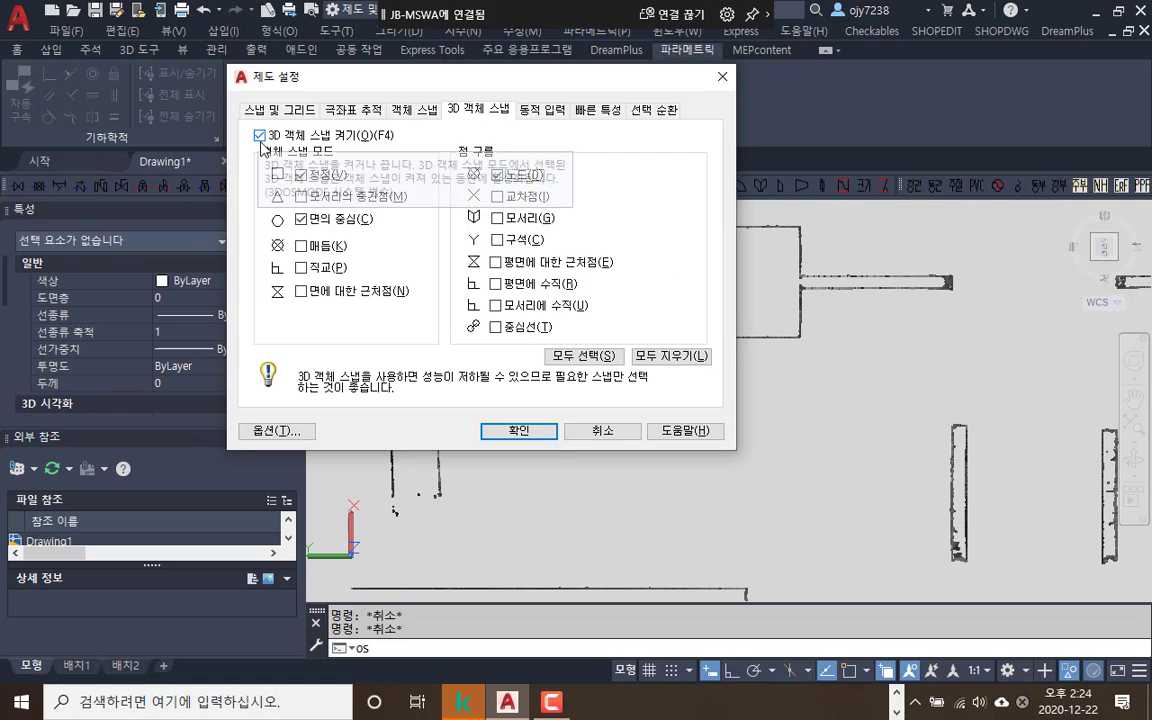
pyautogui.click(422, 110)
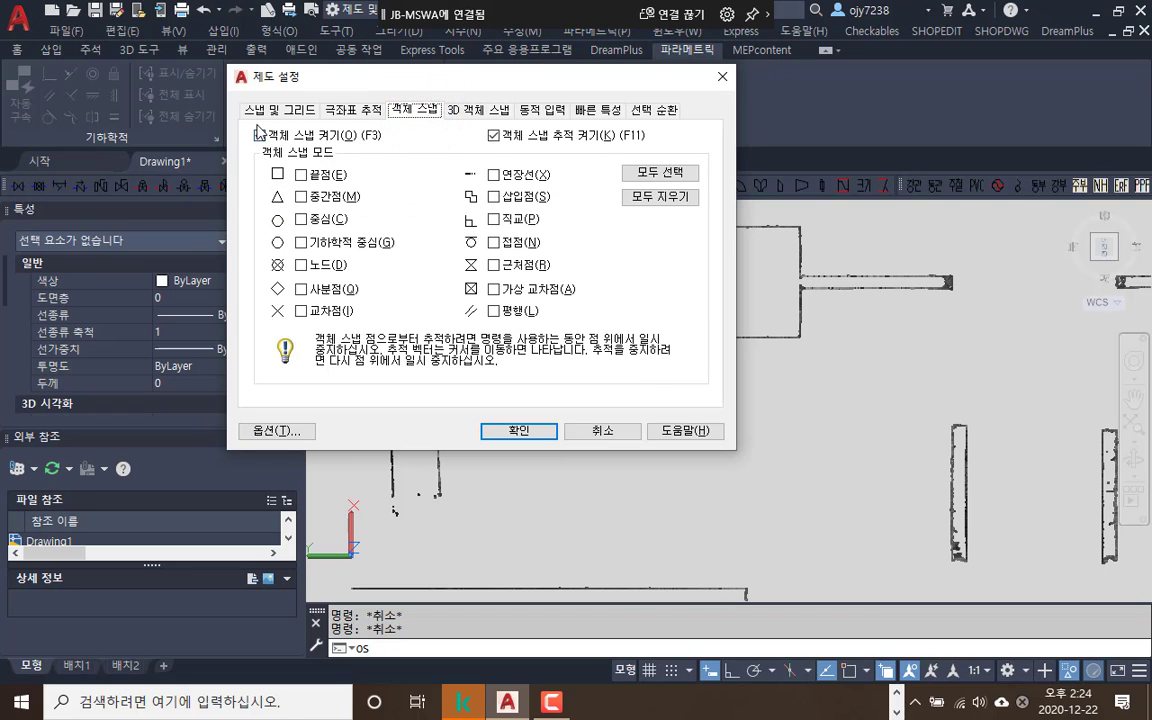
pyautogui.click(722, 76)
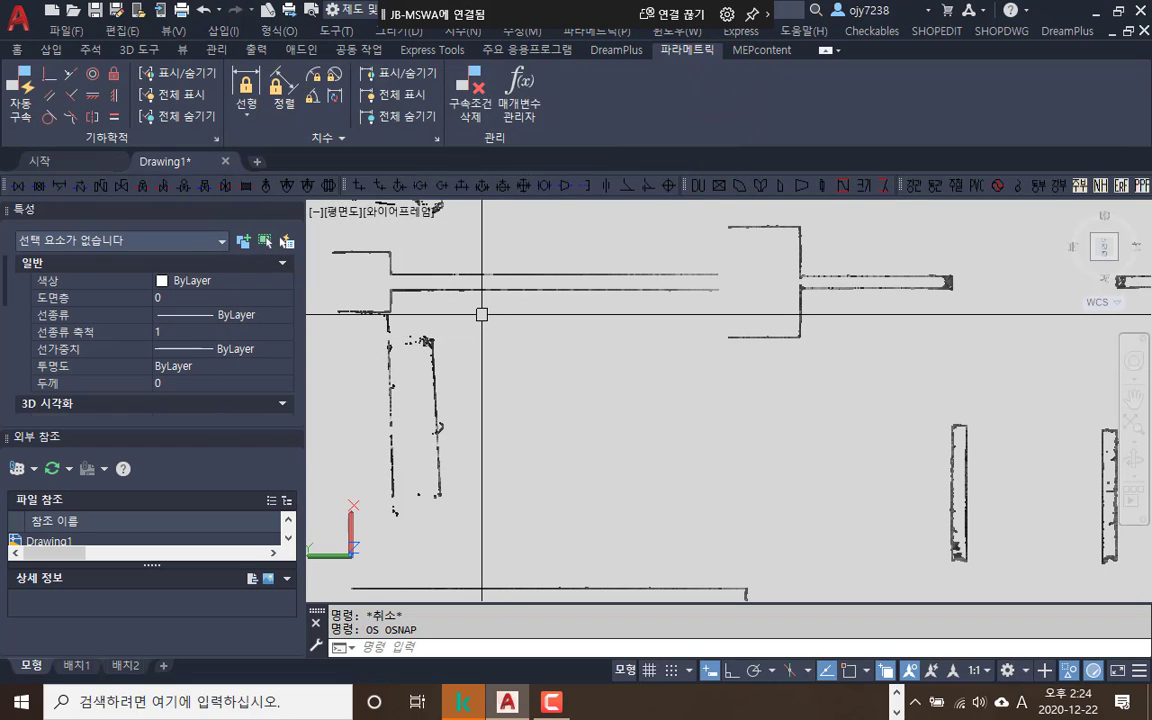
# Draw a line along the left face of the upper-left interior wall stub, snapping to point cloud nodes
pyautogui.write('l')
pyautogui.press('Return')
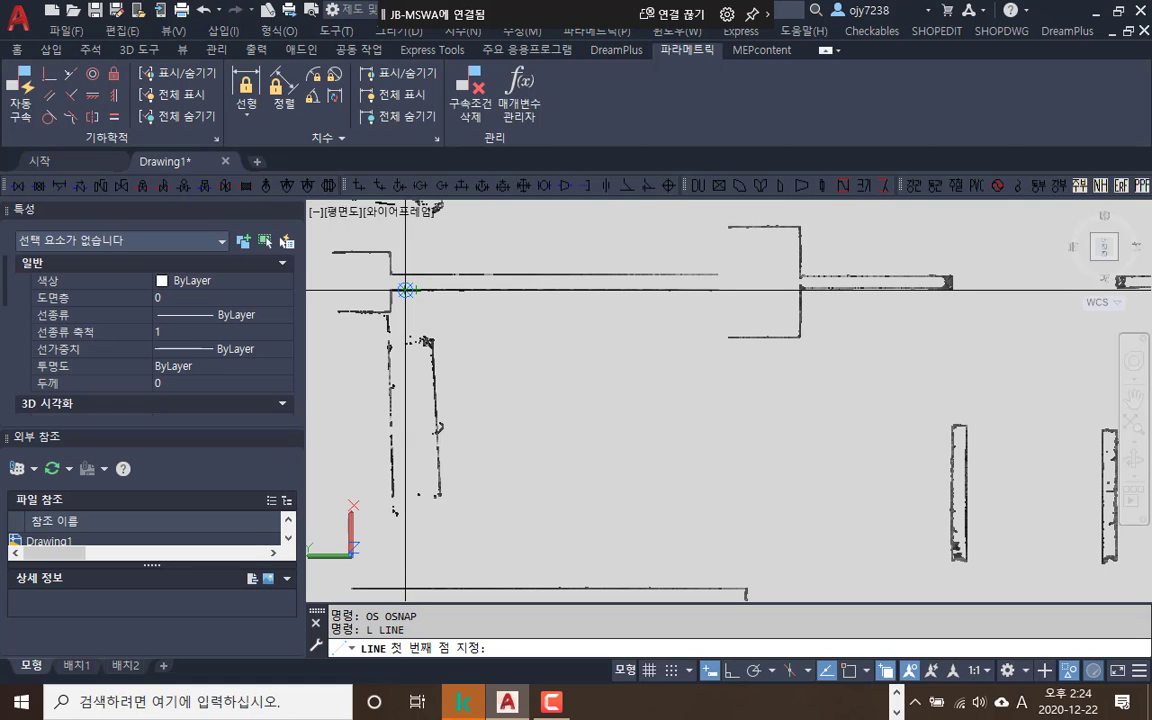
pyautogui.scroll(6, 405, 290)
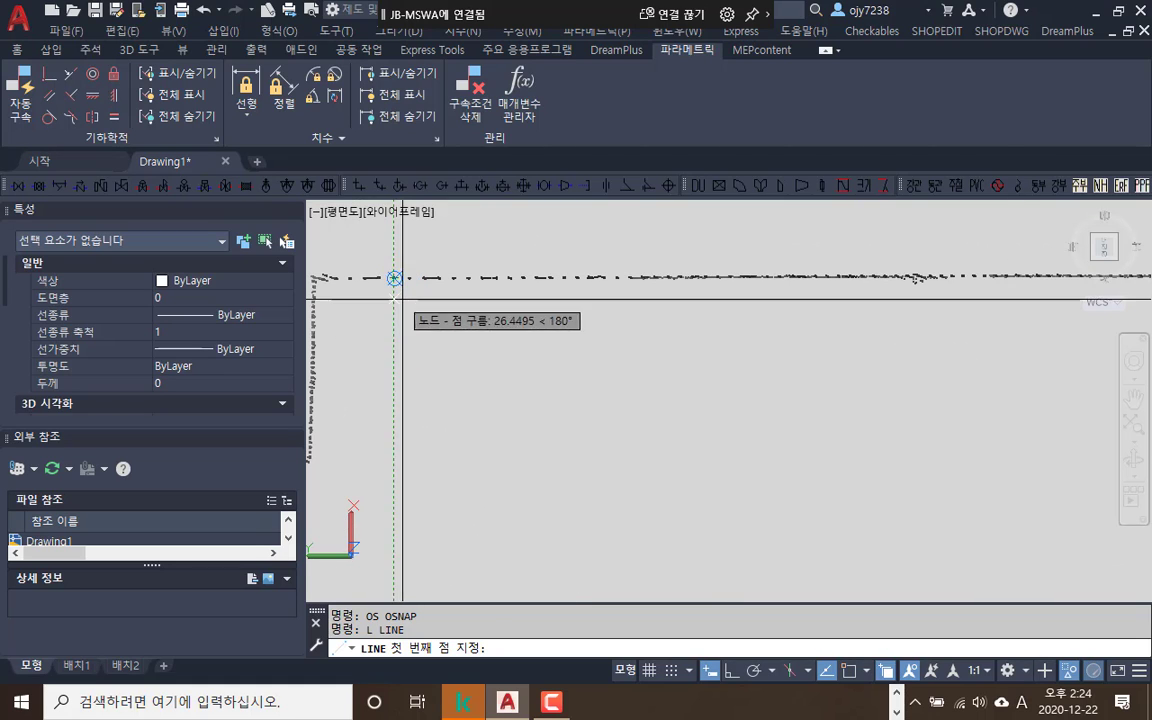
pyautogui.scroll(5, 437, 307)
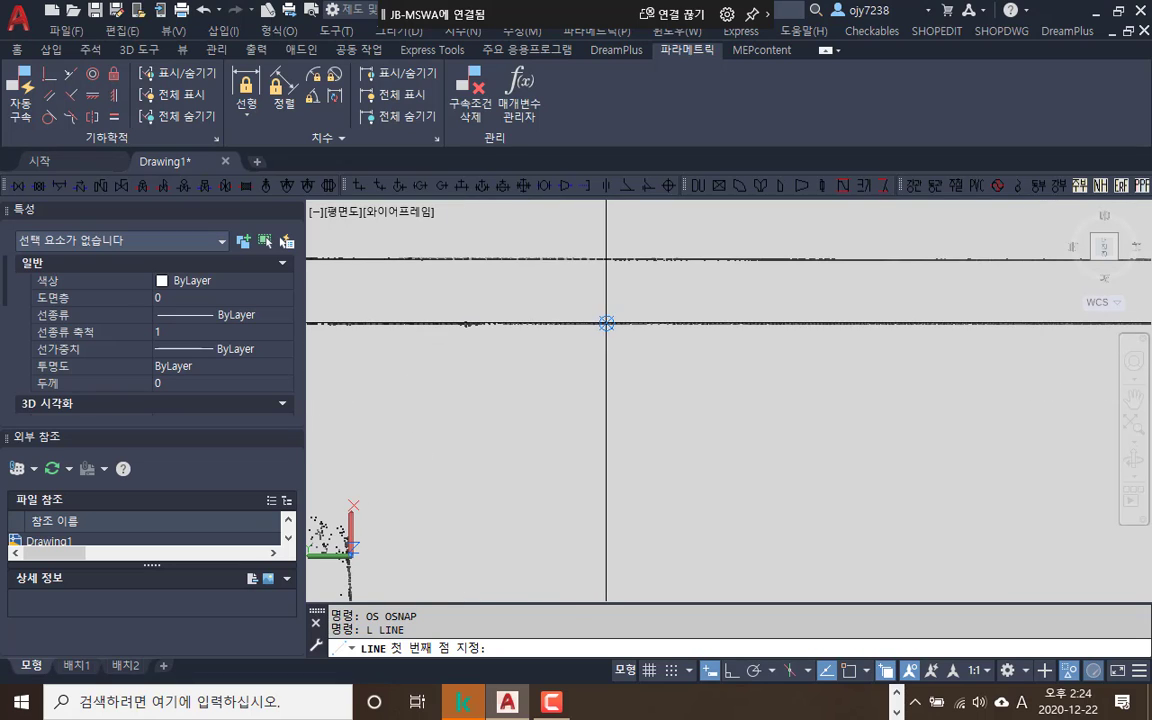
pyautogui.scroll(-5, 619, 323)
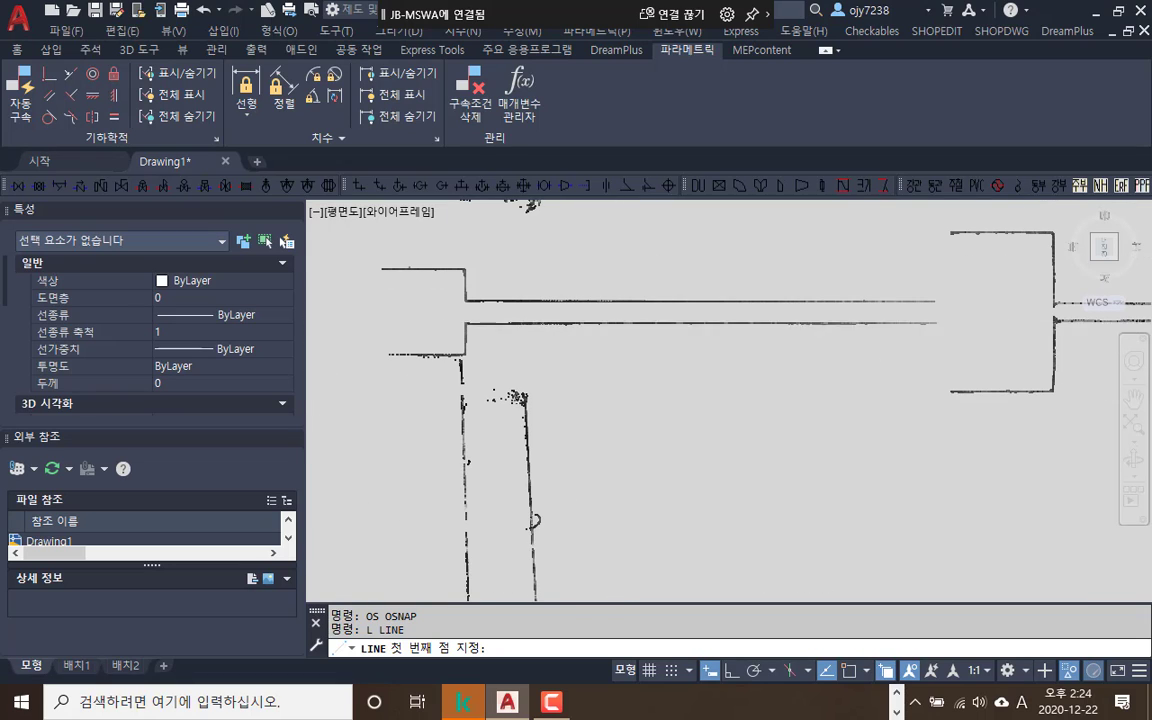
pyautogui.moveTo(723, 417); pyautogui.dragTo(590, 310, button='middle')
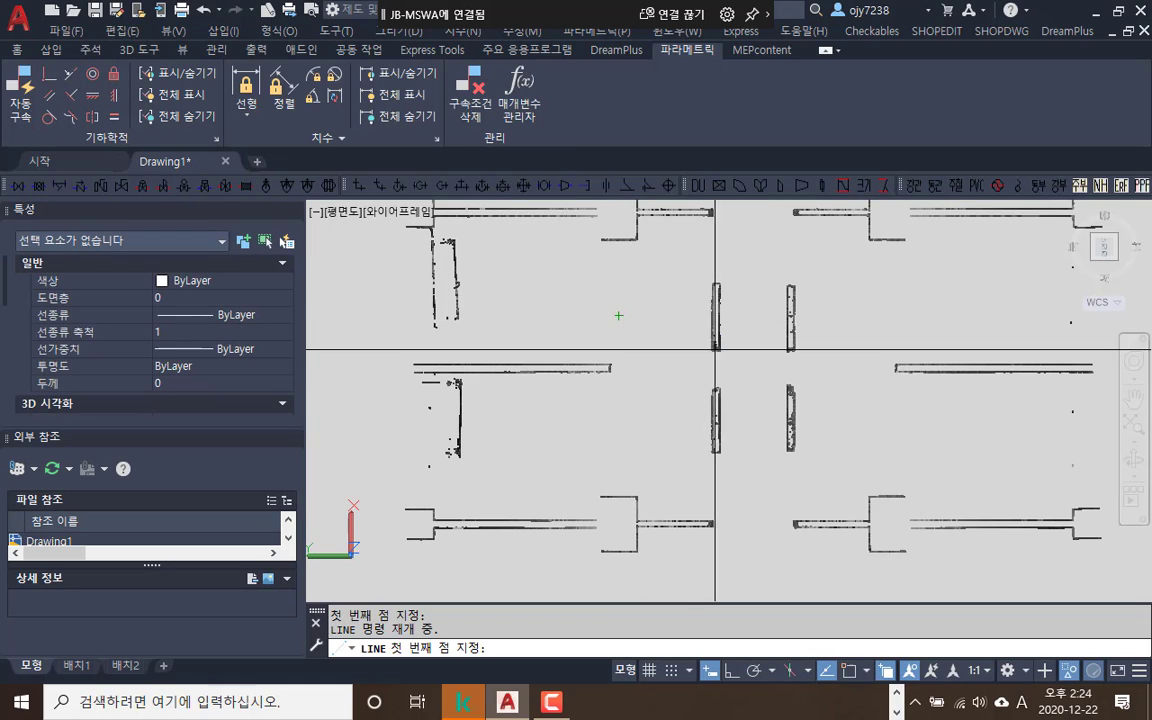
pyautogui.scroll(6, 715, 347)
pyautogui.scroll(4, 715, 320)
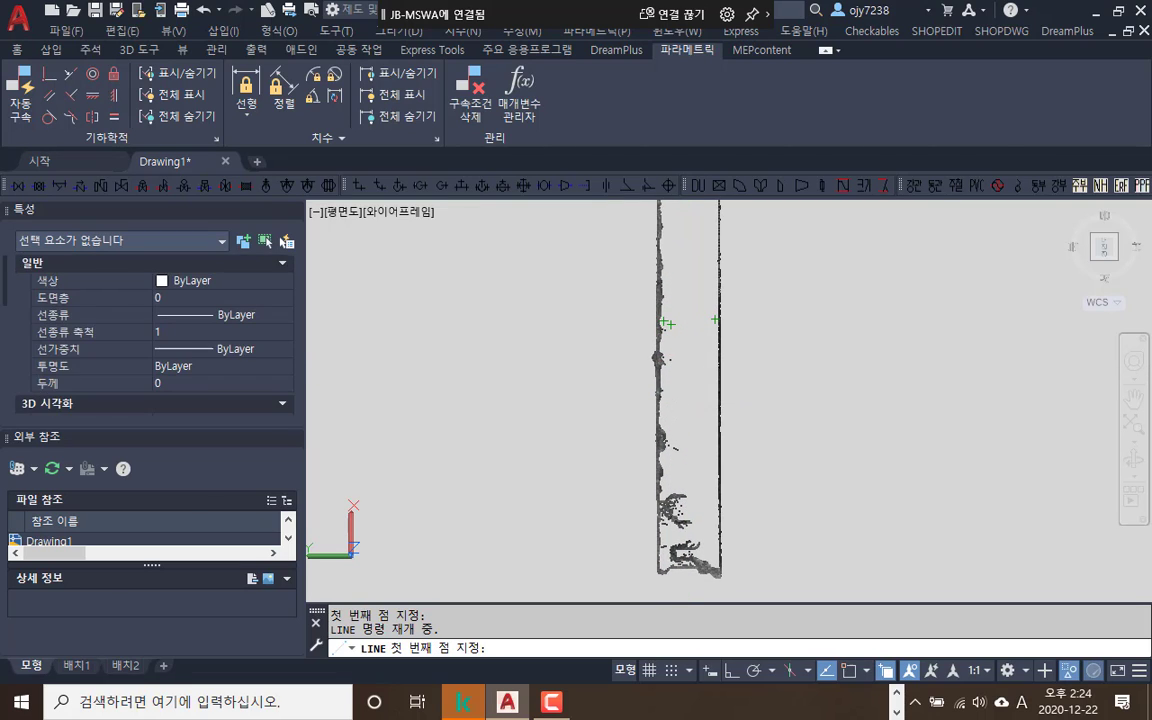
pyautogui.scroll(5, 646, 470)
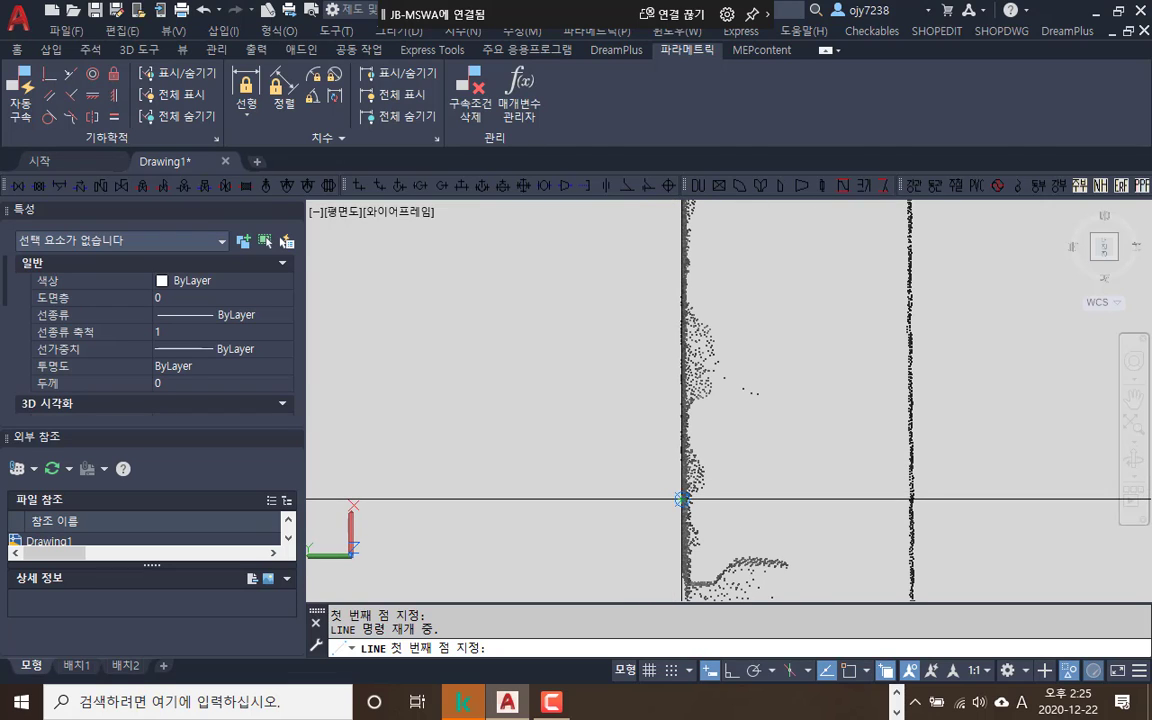
pyautogui.scroll(3, 682, 499)
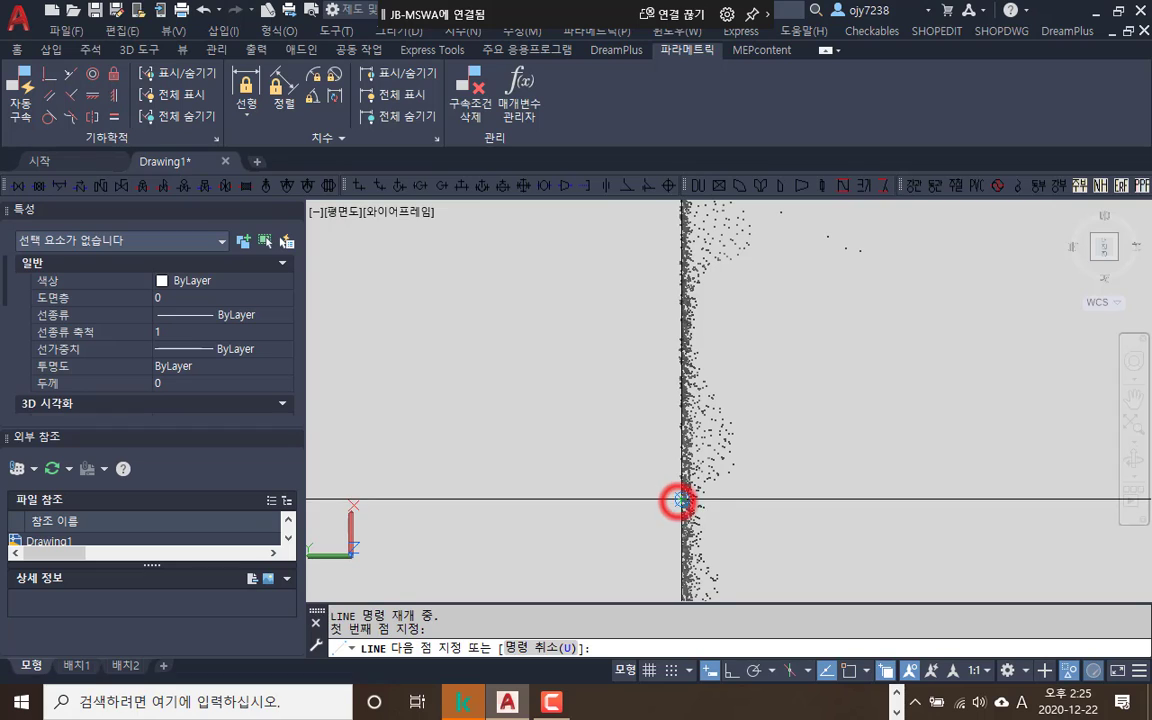
pyautogui.scroll(-5, 682, 498)
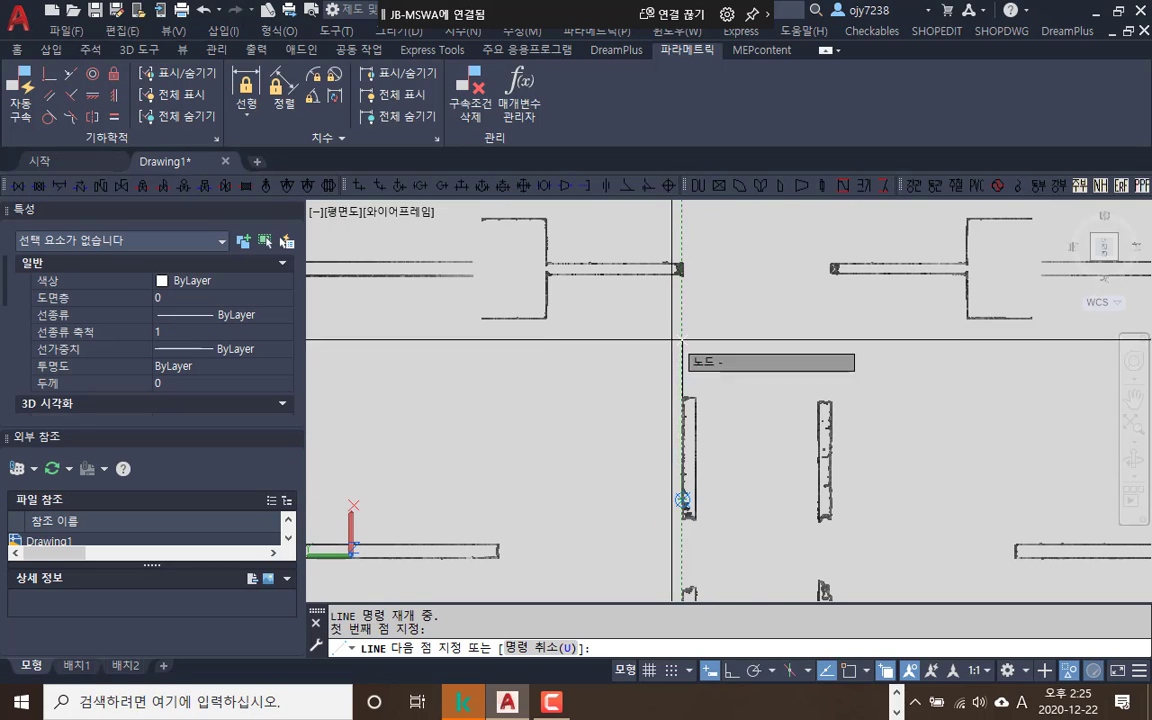
pyautogui.scroll(4, 666, 387)
pyautogui.scroll(4, 690, 385)
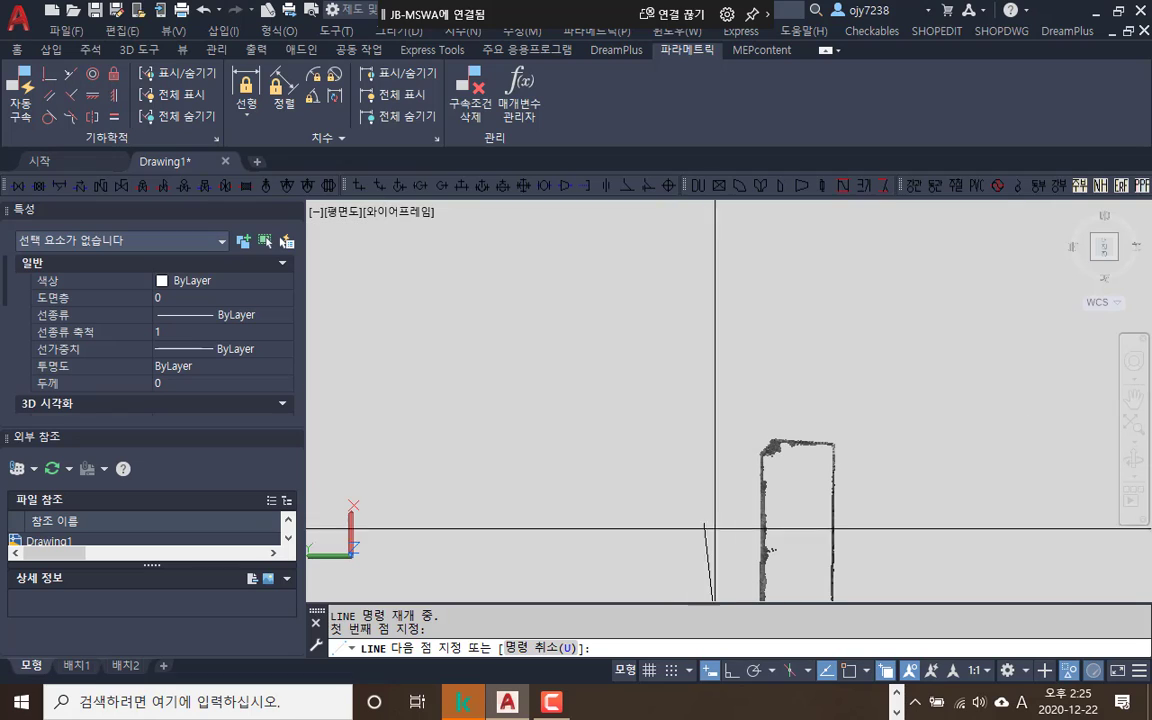
pyautogui.click(758, 465)
pyautogui.scroll(-4, 603, 403)
pyautogui.press('space')
pyautogui.moveTo(690, 414); pyautogui.dragTo(628, 224, button='middle')
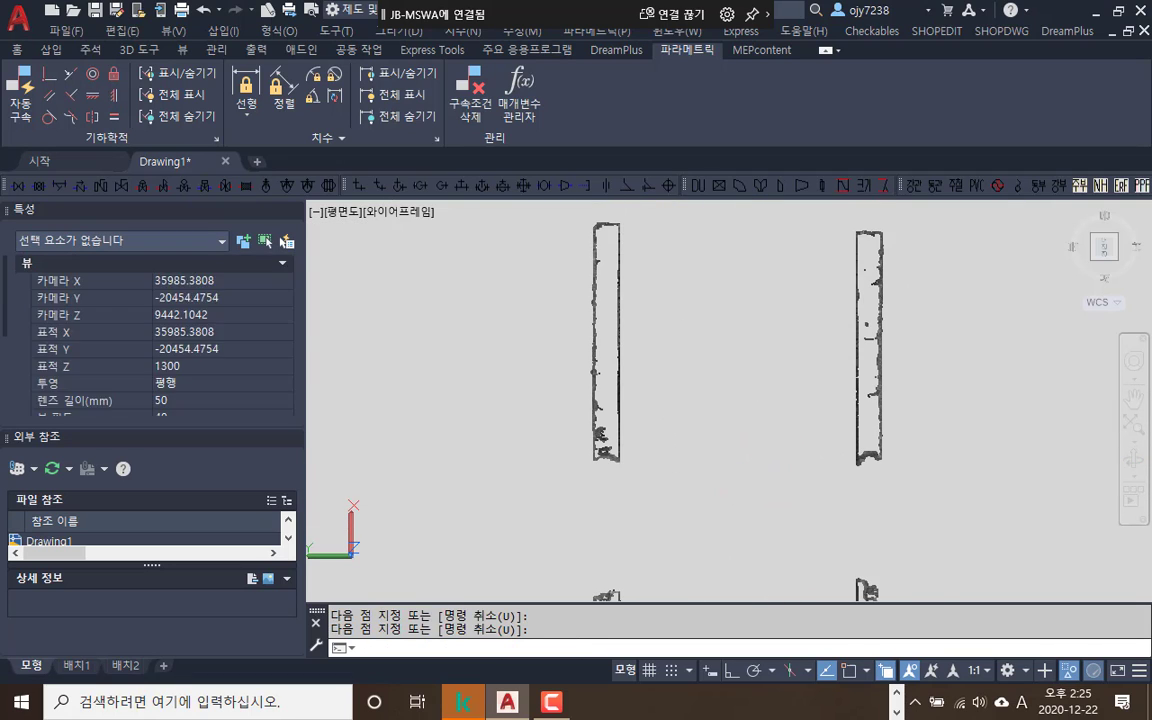
# Trace the right face of the same interior wall stub with another line from its upper end downwards
pyautogui.press('space')
pyautogui.click(620, 240)
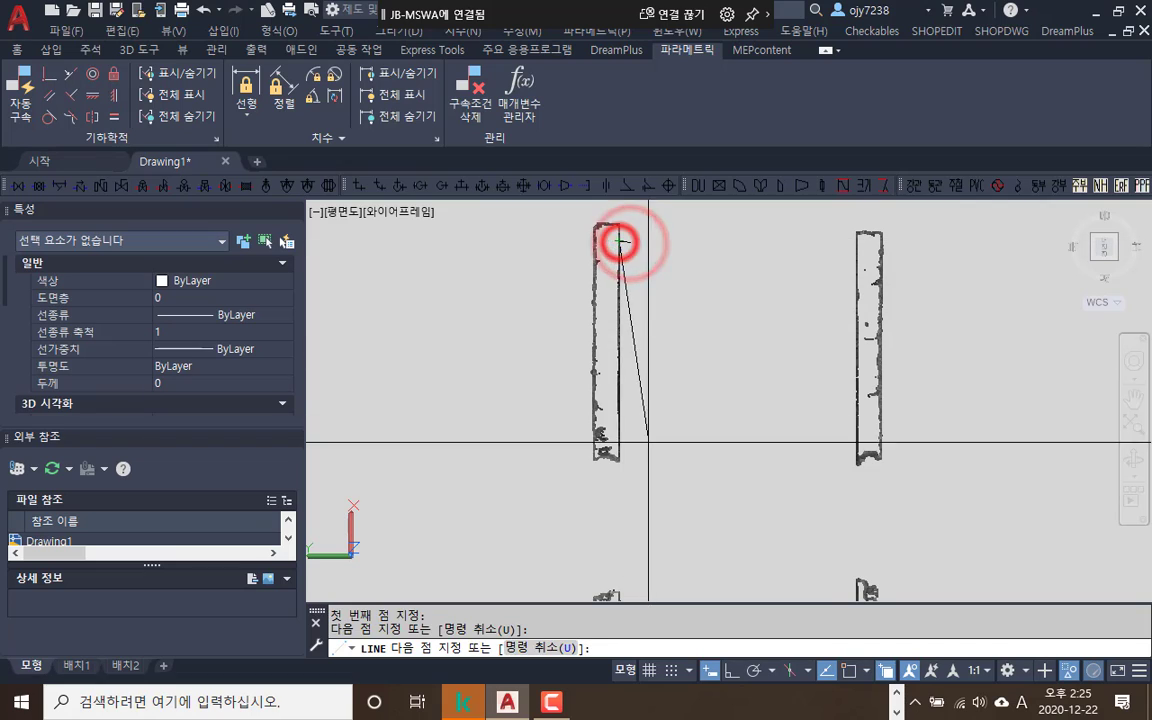
pyautogui.click(620, 421)
pyautogui.click(746, 463)
pyautogui.press('space')
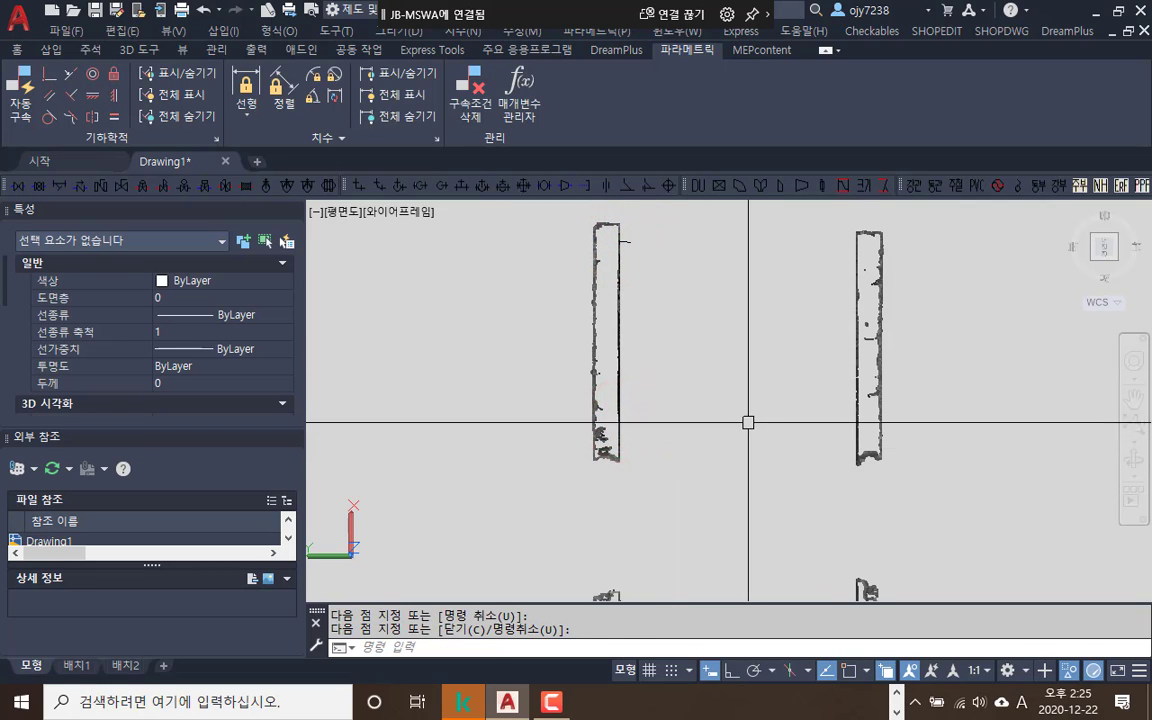
# Unload the 5F-edu point cloud through the external references so only the traced lines are displayed
pyautogui.scroll(-3, 743, 441)
pyautogui.write('xr')
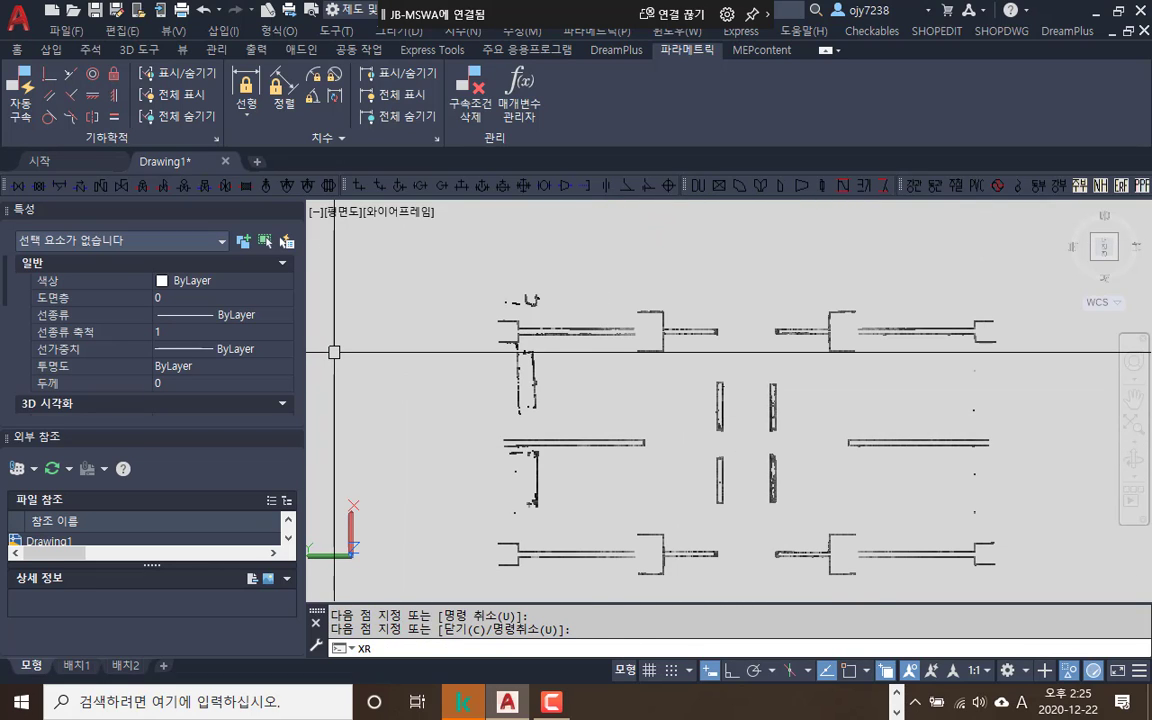
pyautogui.press('space')
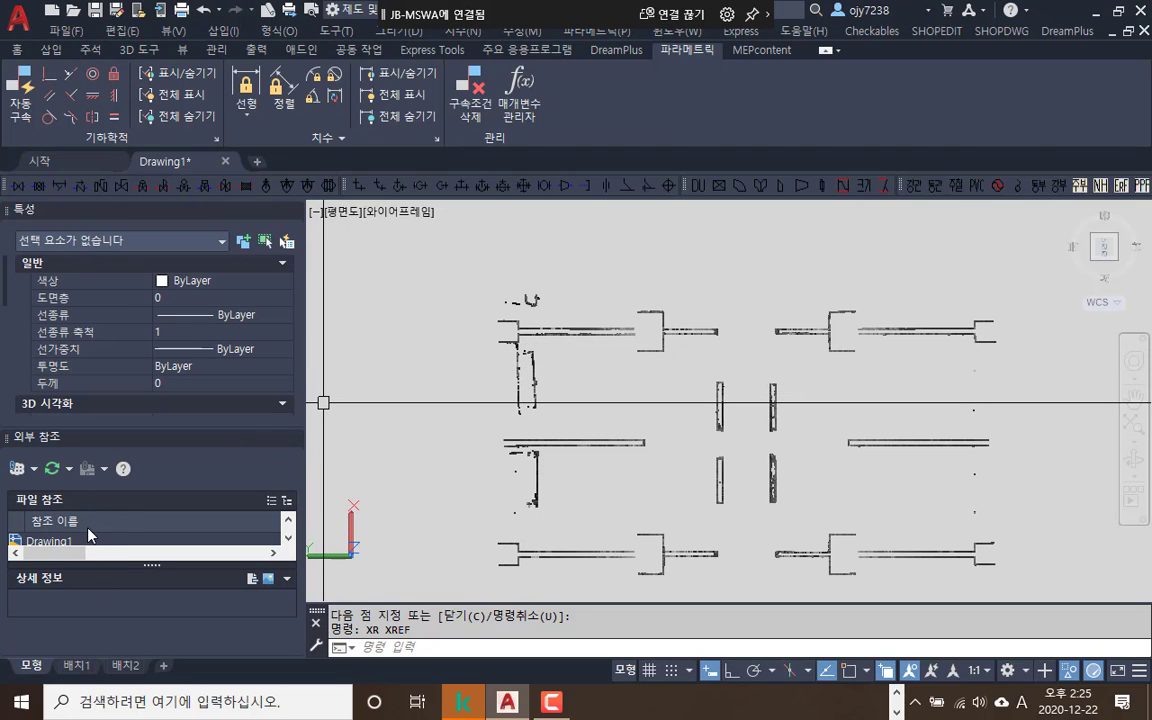
pyautogui.rightClick(60, 541)
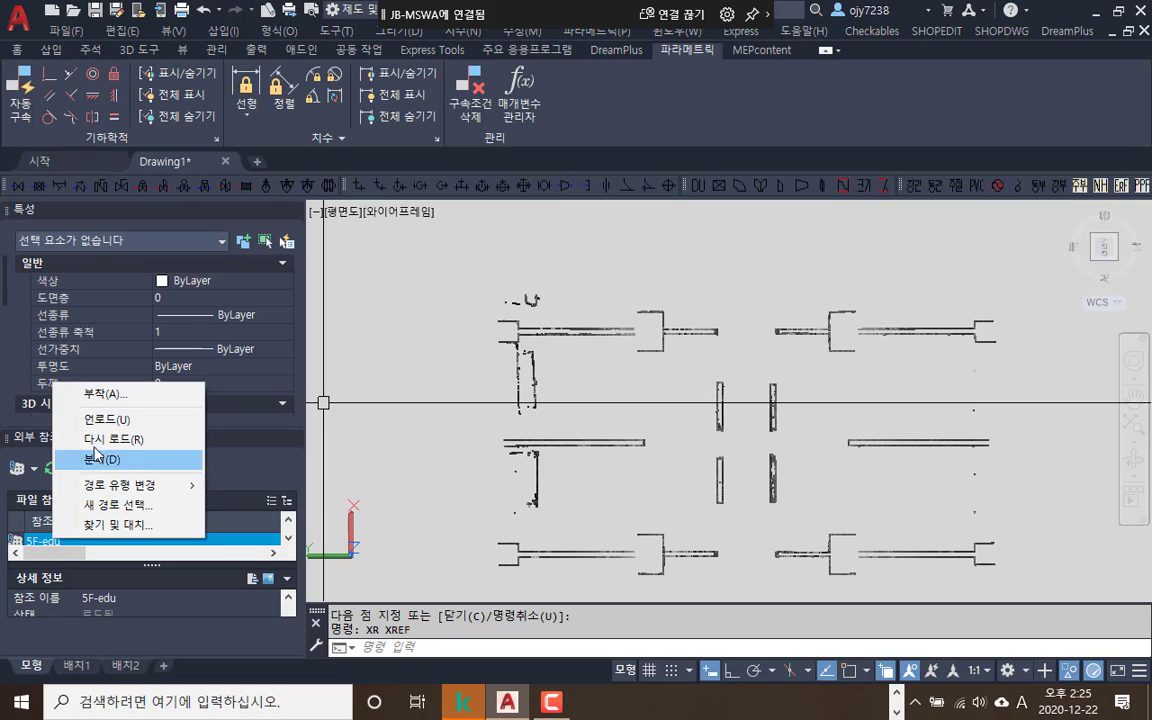
pyautogui.click(107, 421)
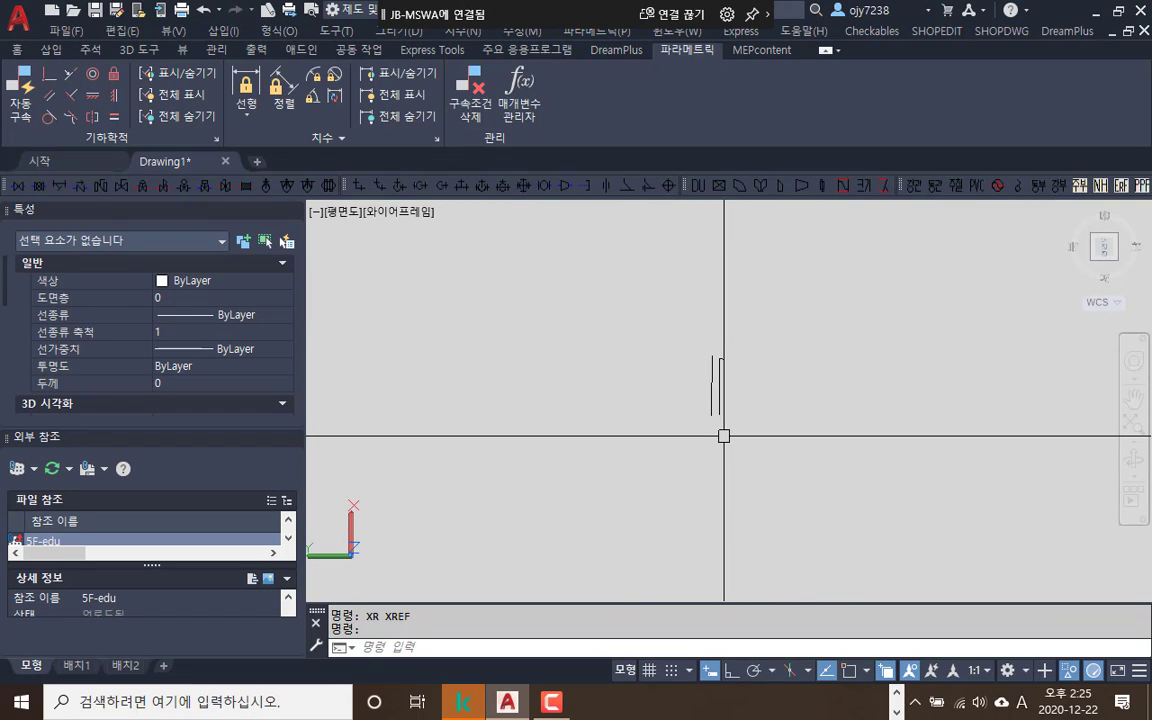
pyautogui.click(730, 353)
pyautogui.click(631, 410)
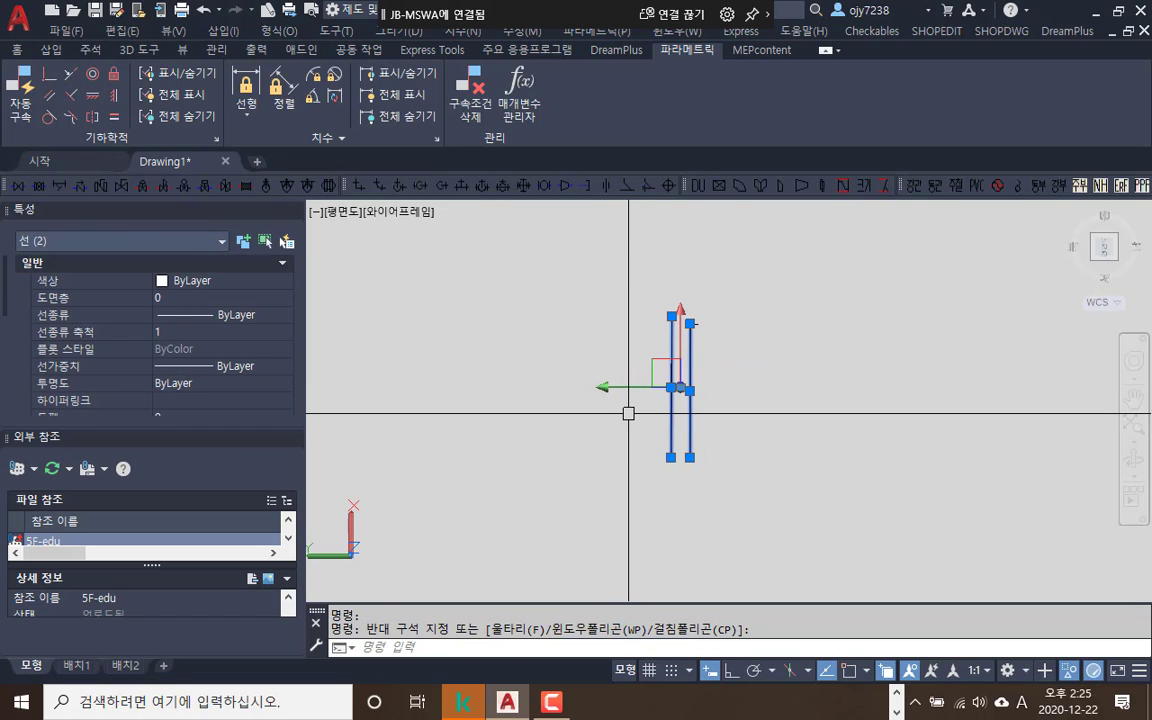
pyautogui.press('Escape')
pyautogui.press('Escape')
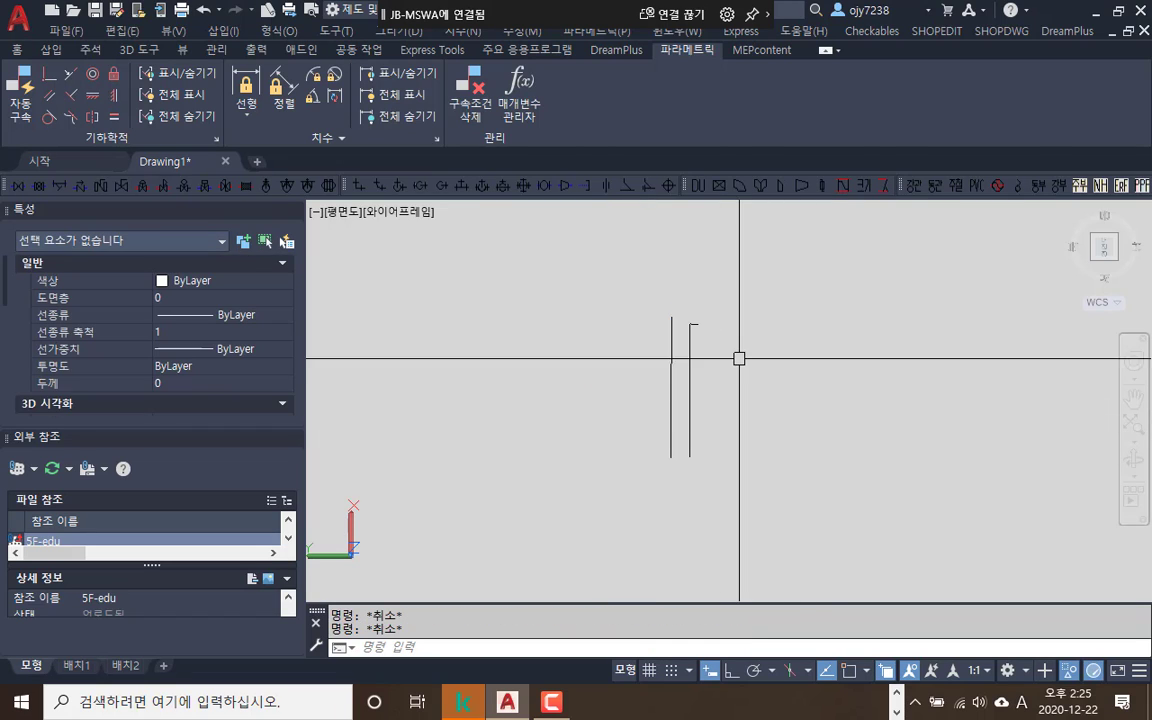
# Delete the short stray horizontal line at the upper end of the right traced wall line
pyautogui.click(594, 260)
pyautogui.click(848, 413)
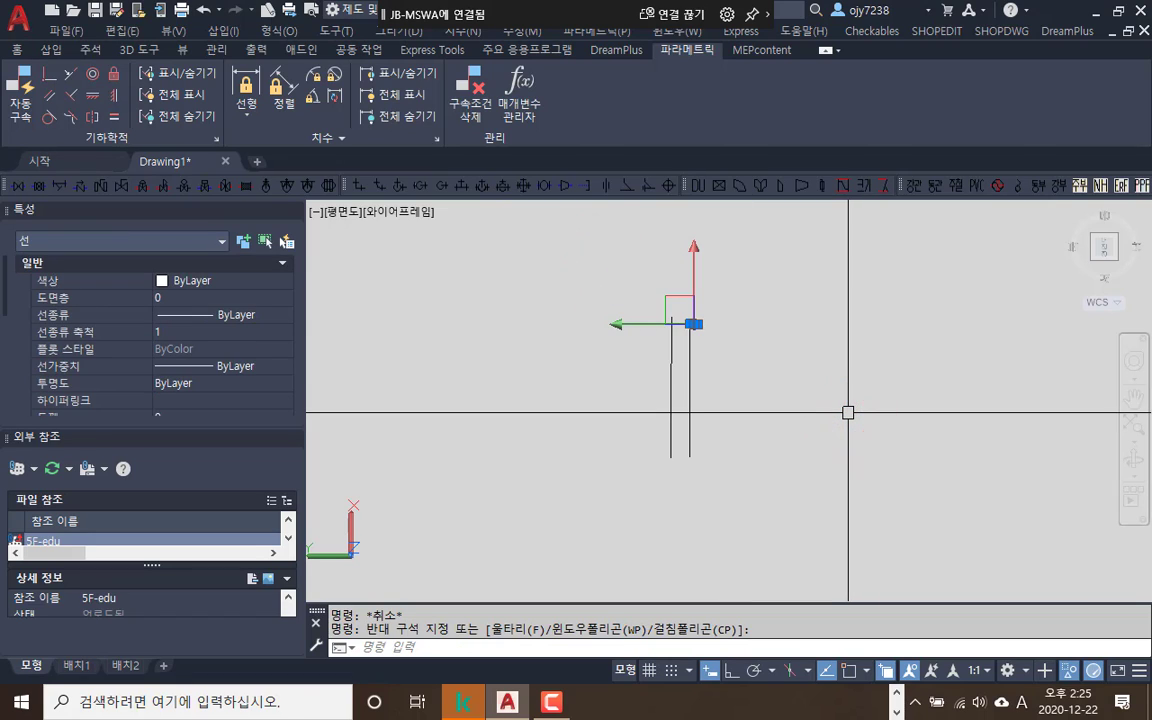
pyautogui.press('Delete')
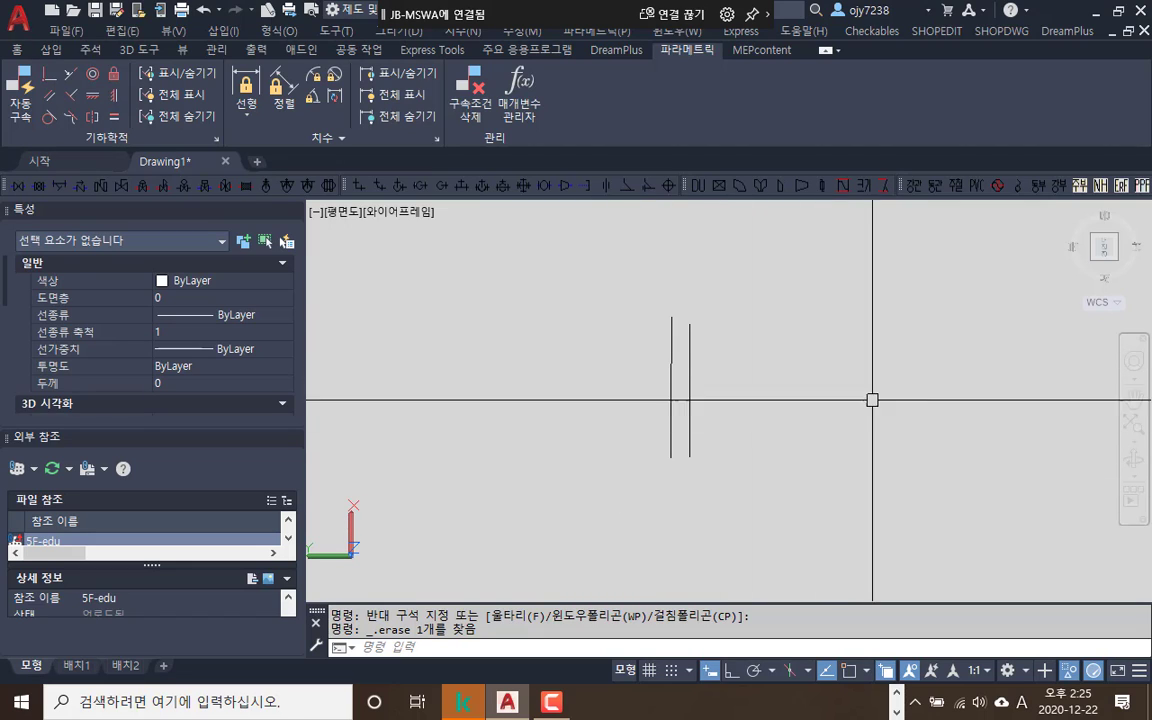
# Inspect the two lines from the left side view and return to the plan view of the current UCS
pyautogui.click(1106, 282)
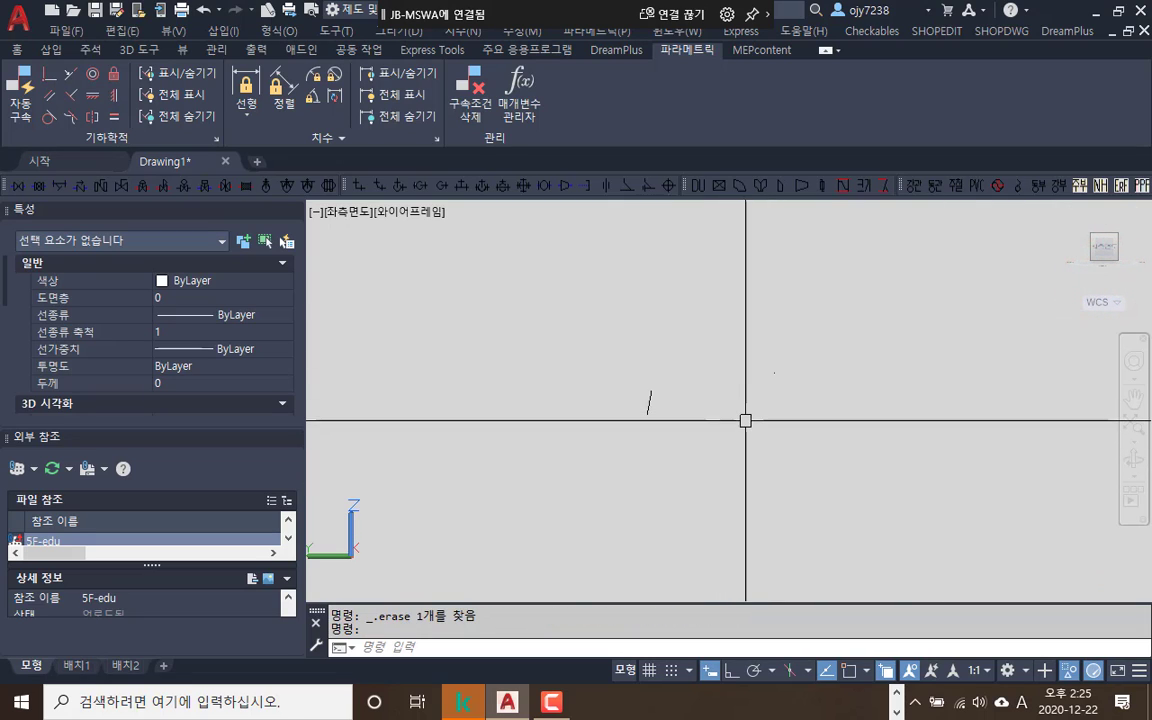
pyautogui.scroll(4, 745, 421)
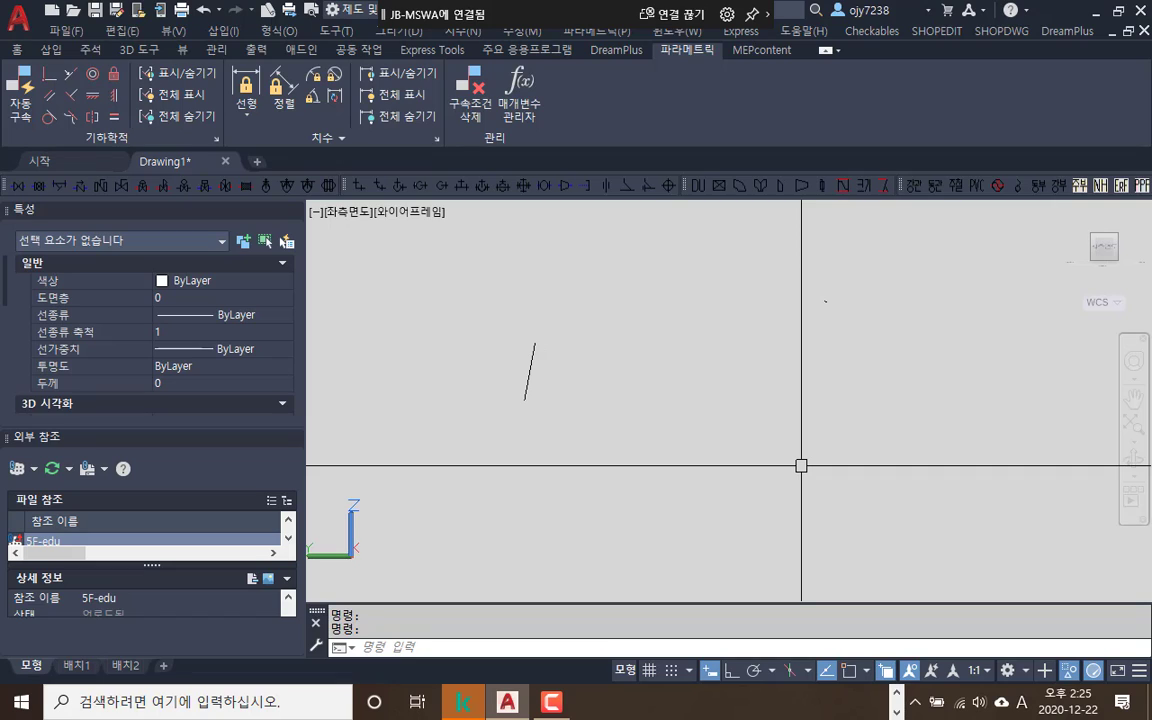
pyautogui.press('Return')
pyautogui.press('Return')
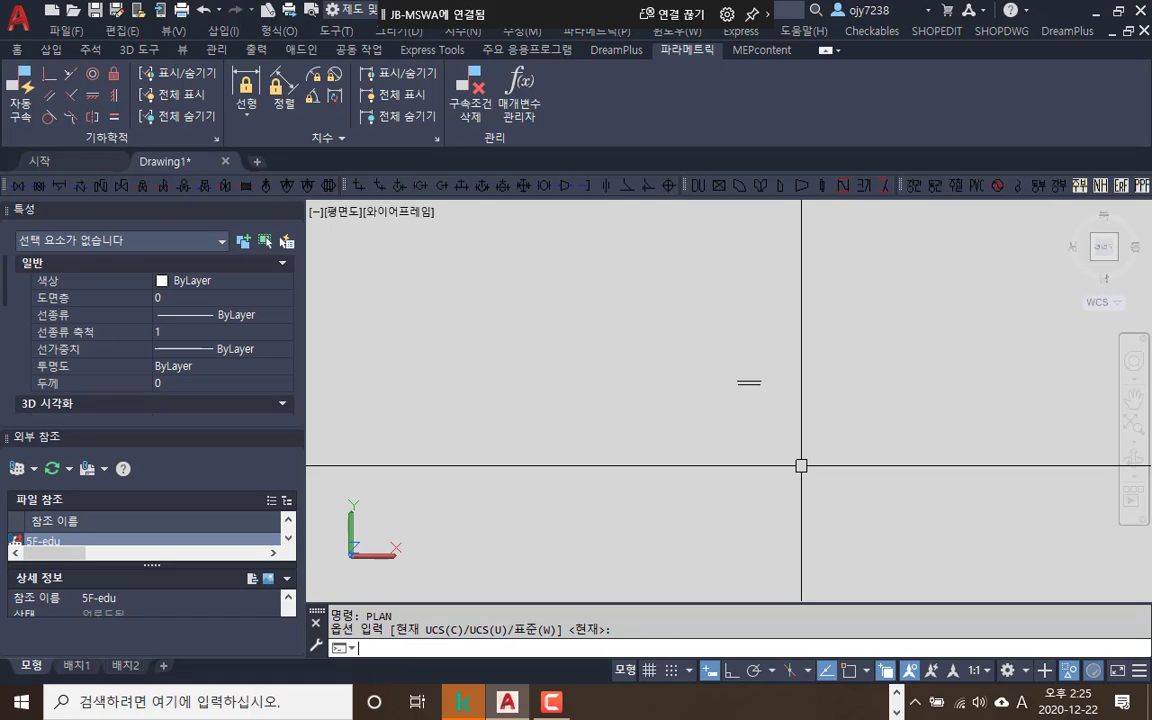
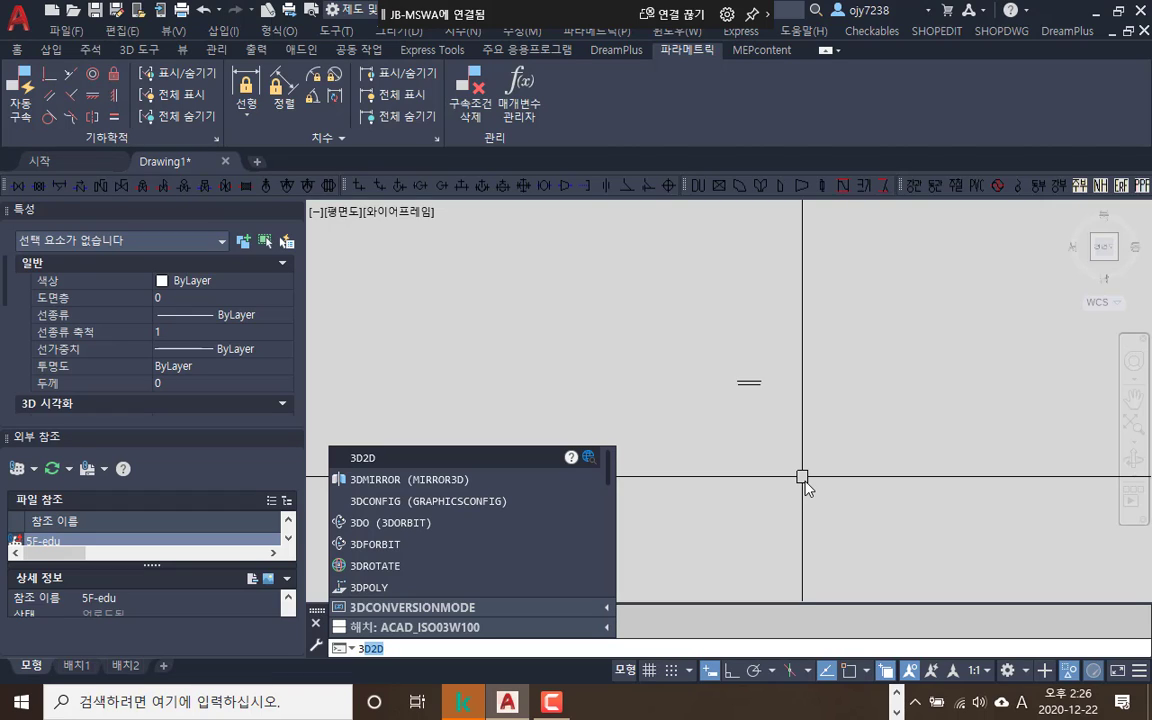
# Flatten both parallel lines with the 3D2D command
pyautogui.press('Return')
pyautogui.click(812, 347)
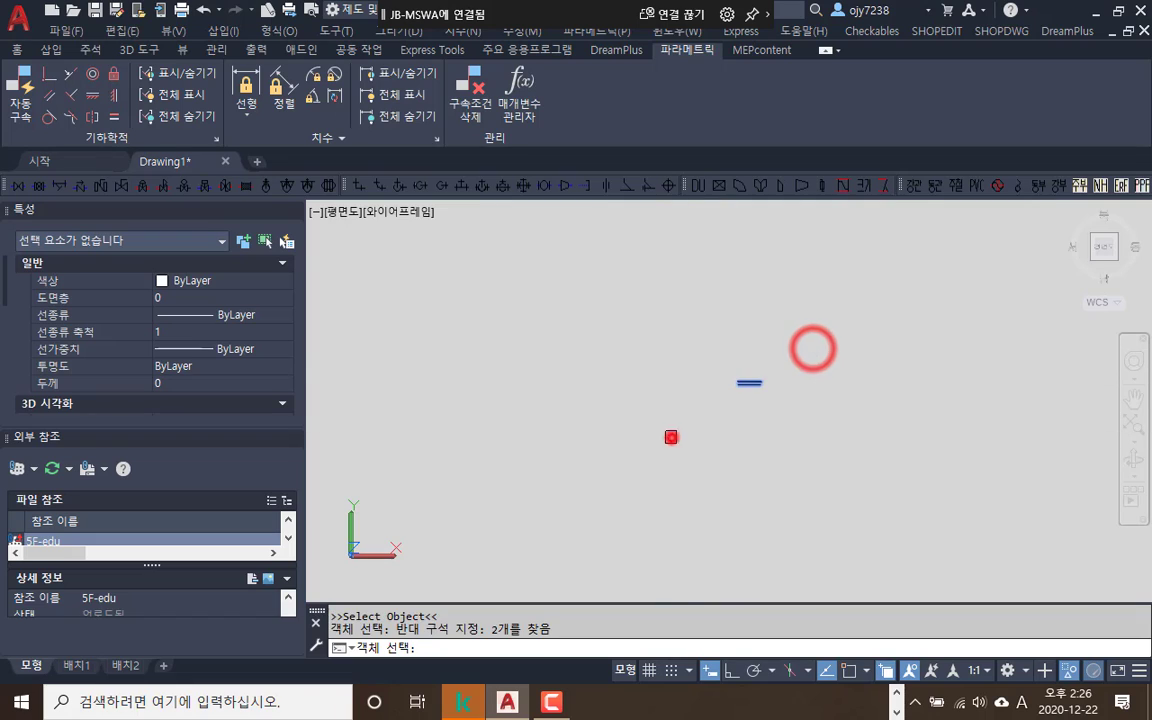
pyautogui.click(668, 437)
pyautogui.press('Return')
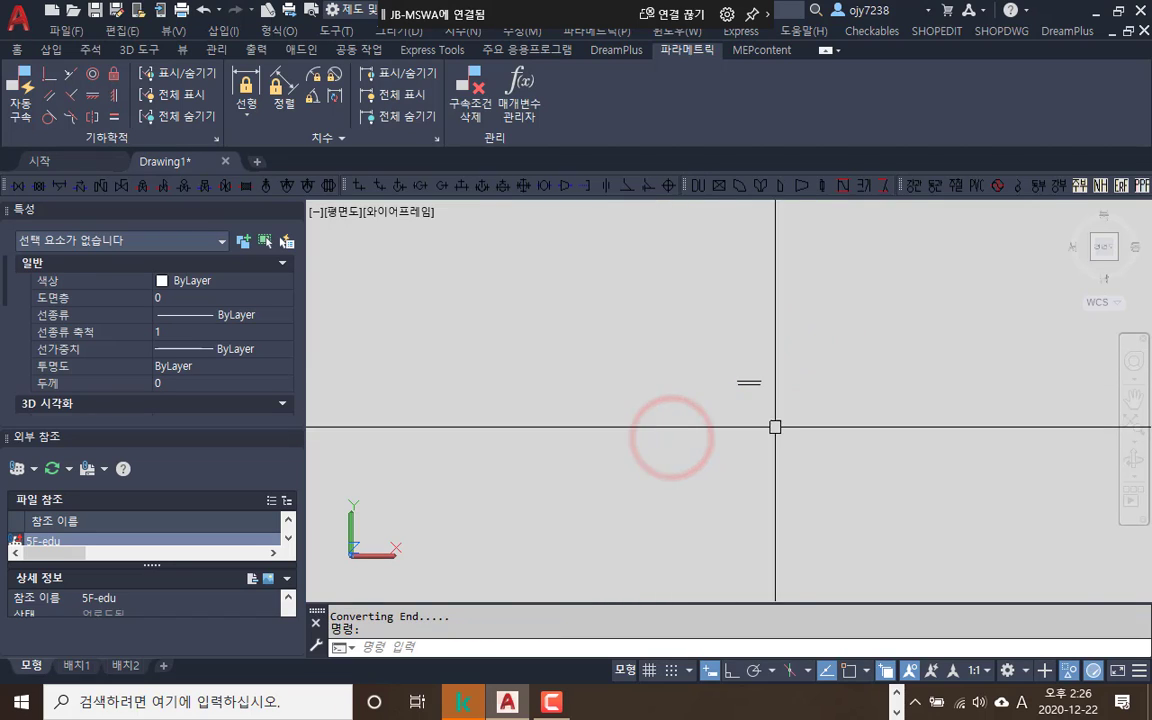
# Check the flattened lines from the front view and return to the plan view of the current UCS
pyautogui.click(1103, 270)
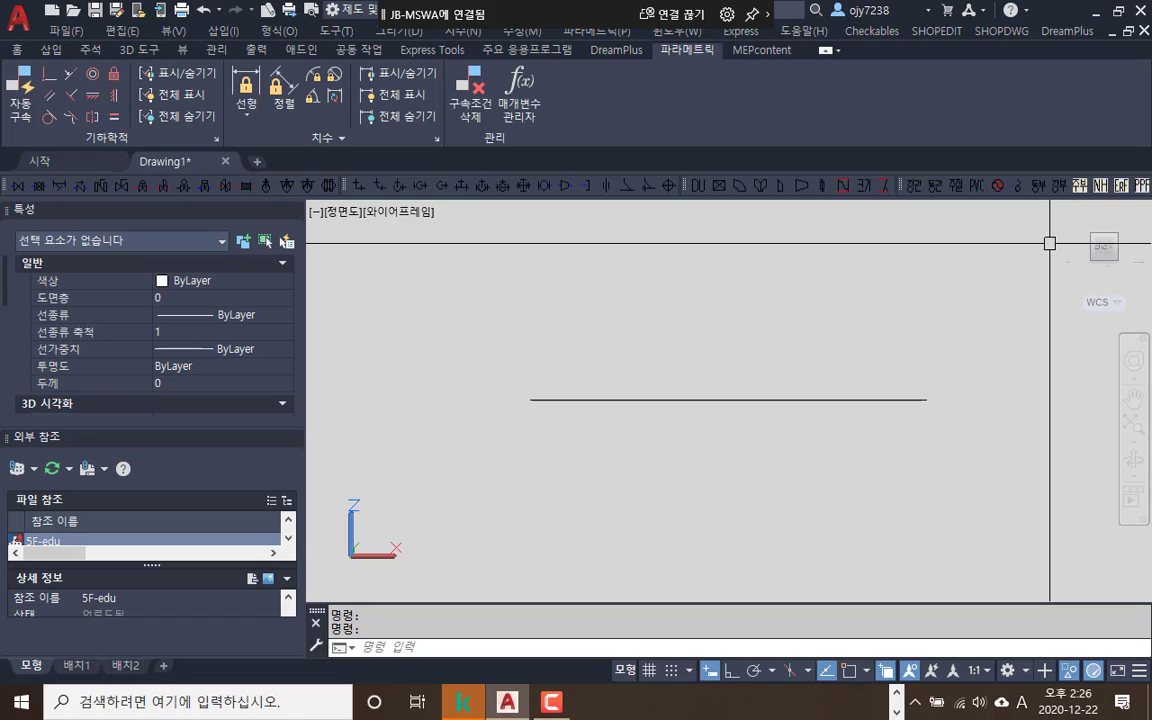
pyautogui.write('N')
pyautogui.press('Return')
pyautogui.press('Return')
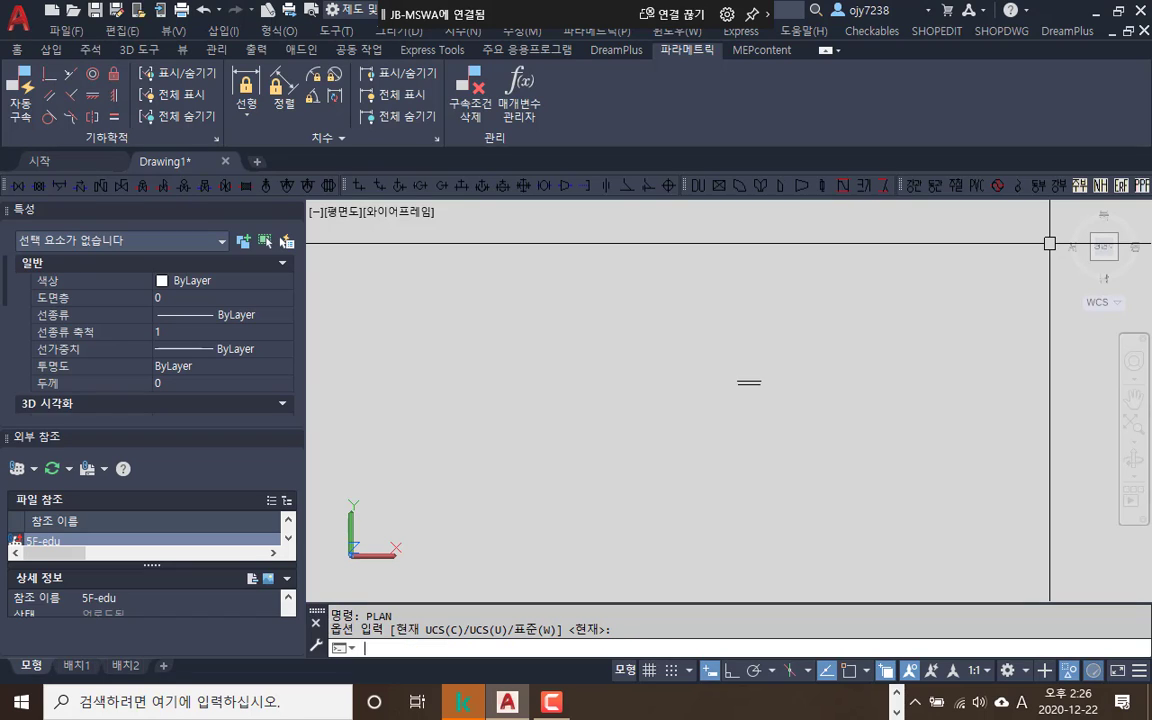
# Detach the 5F-edu reference and attach the point cloud project 5F-edu.rcp
pyautogui.rightClick(60, 547)
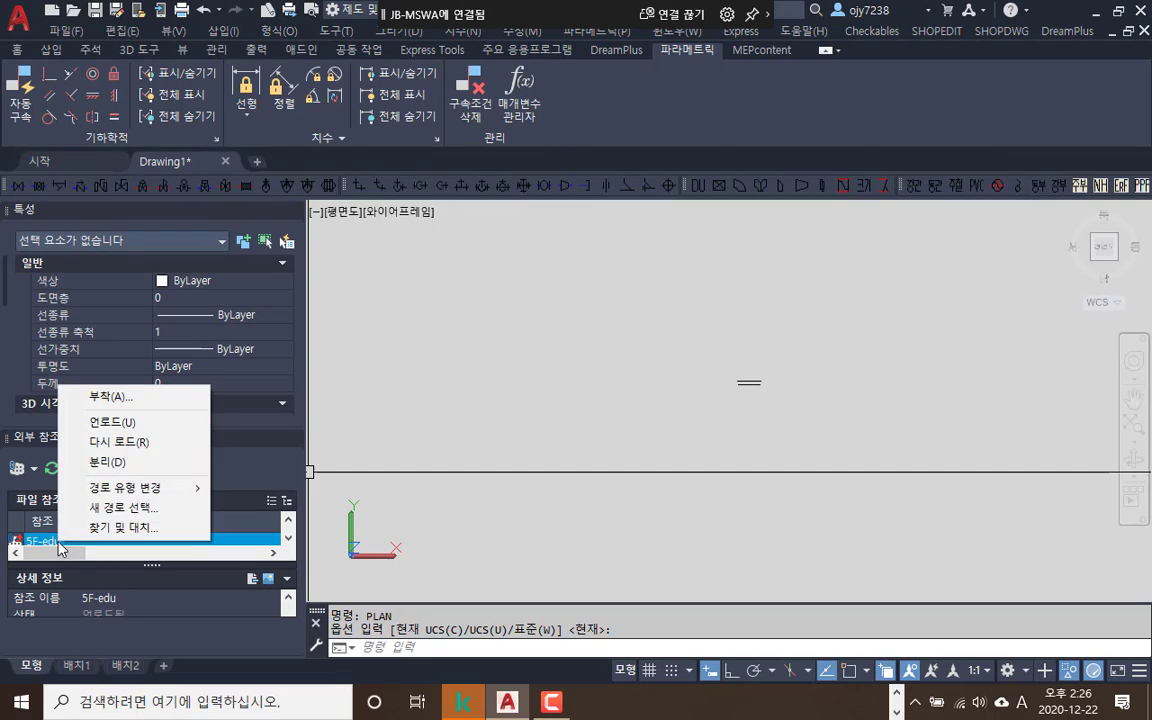
pyautogui.click(110, 465)
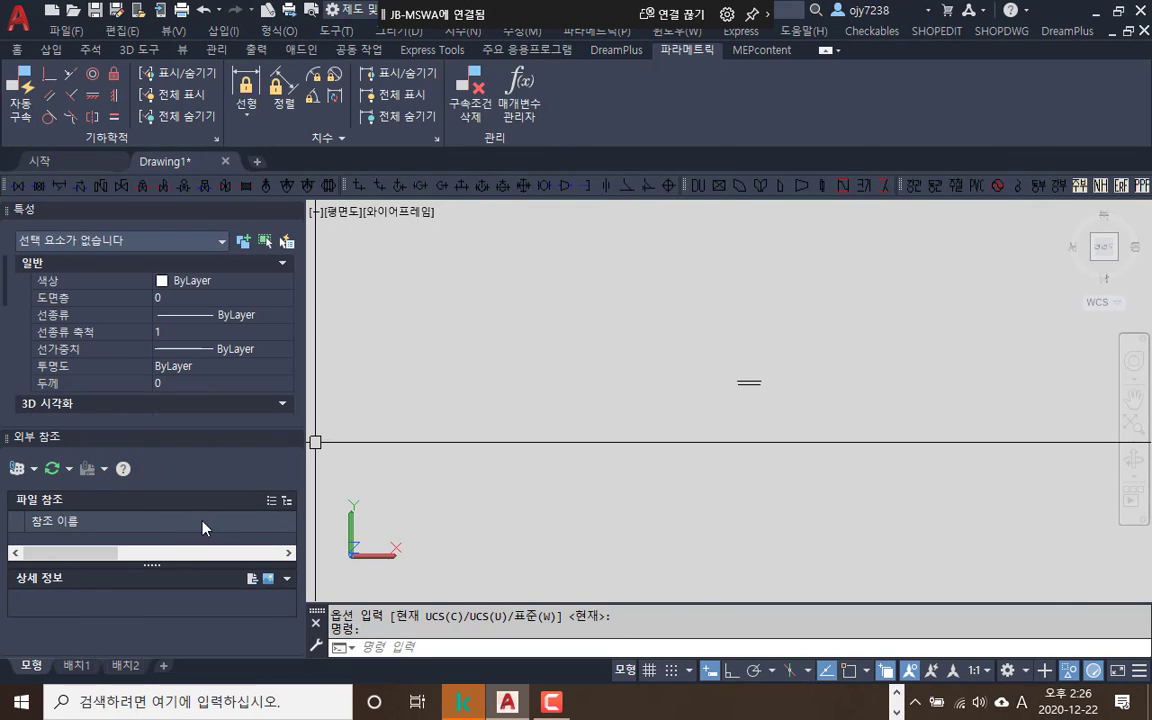
pyautogui.click(33, 469)
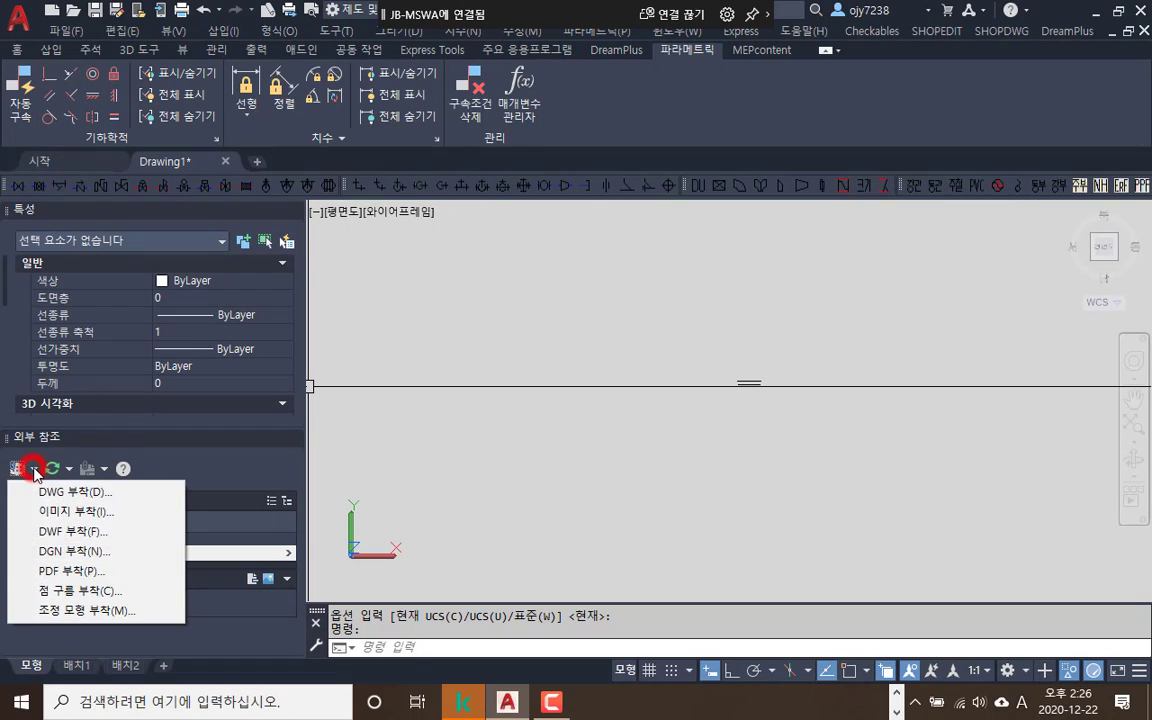
pyautogui.click(75, 592)
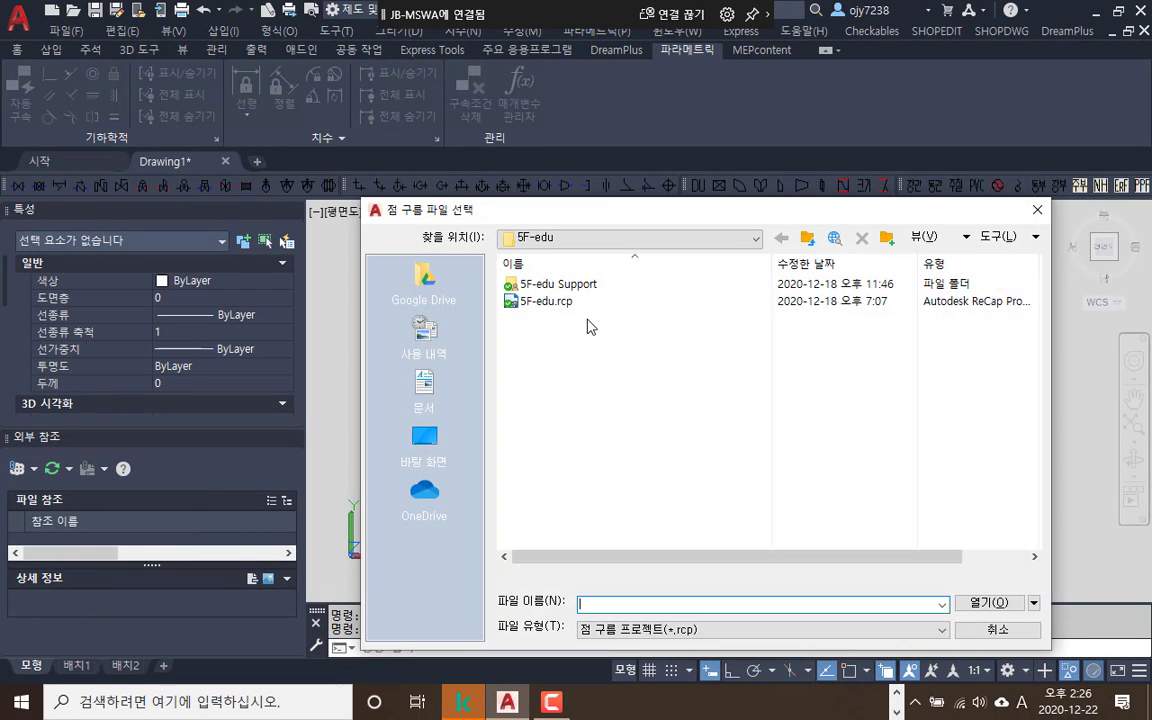
pyautogui.click(550, 305)
pyautogui.doubleClick(552, 307)
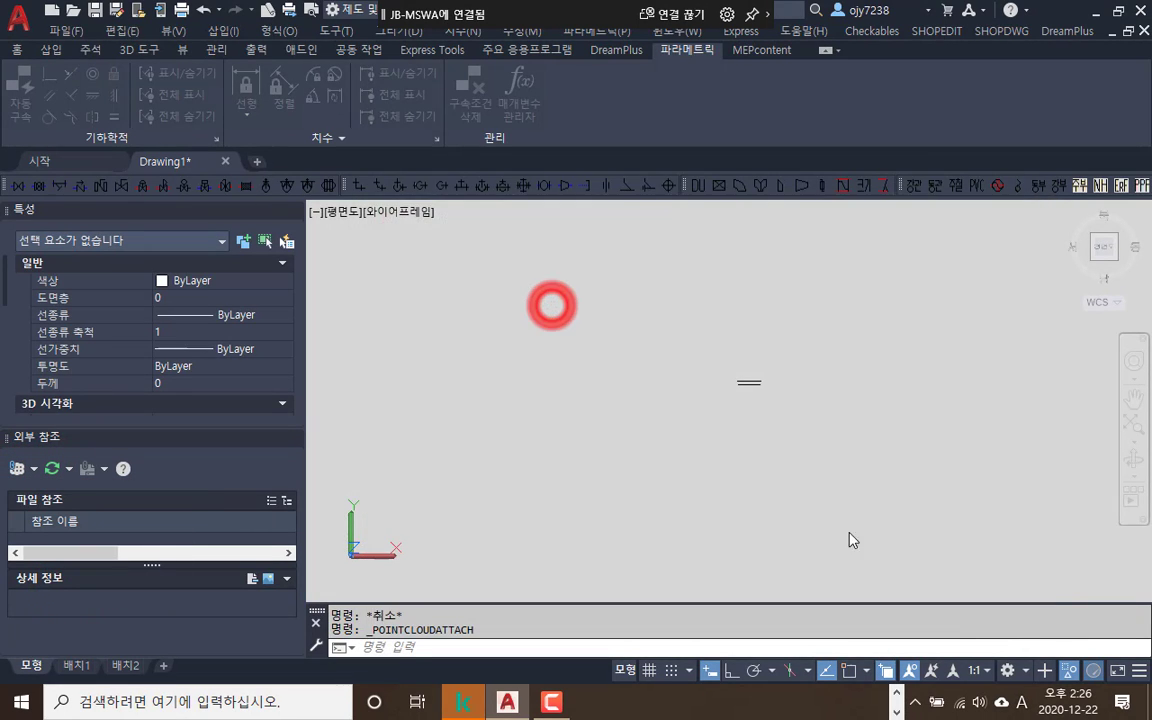
pyautogui.click(708, 388)
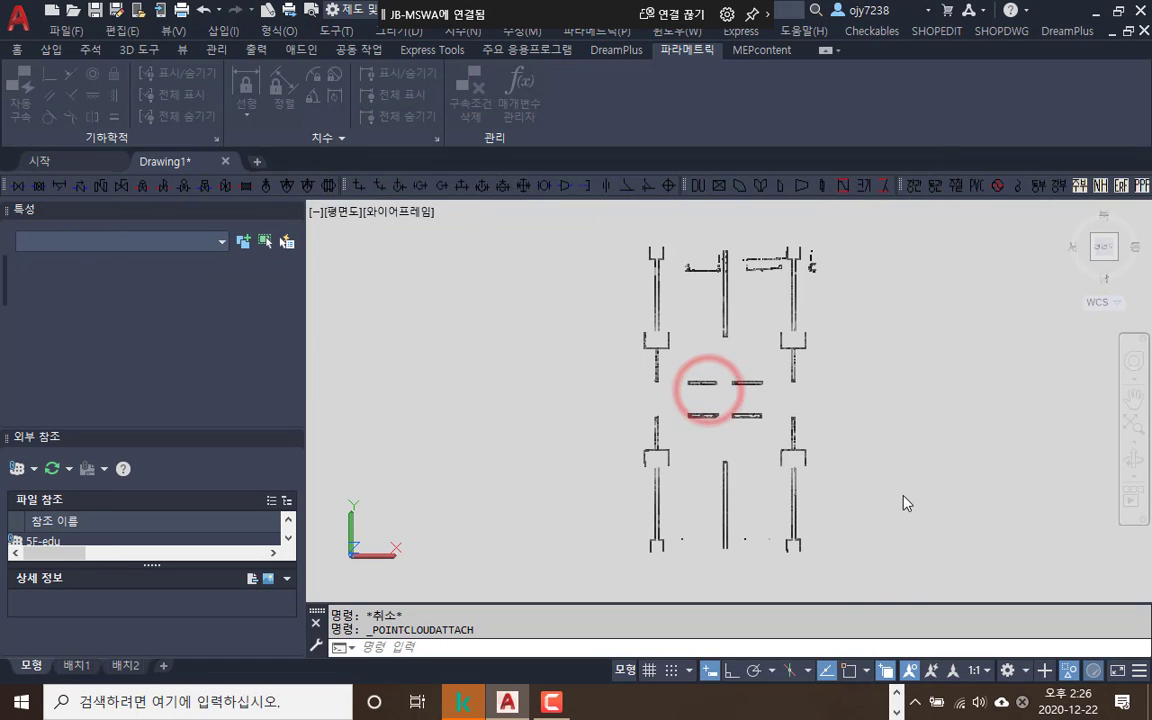
# Look over the attached point cloud in a rotated plan view and return to the plan view of the current UCS
pyautogui.click(1146, 217)
pyautogui.click(1108, 250)
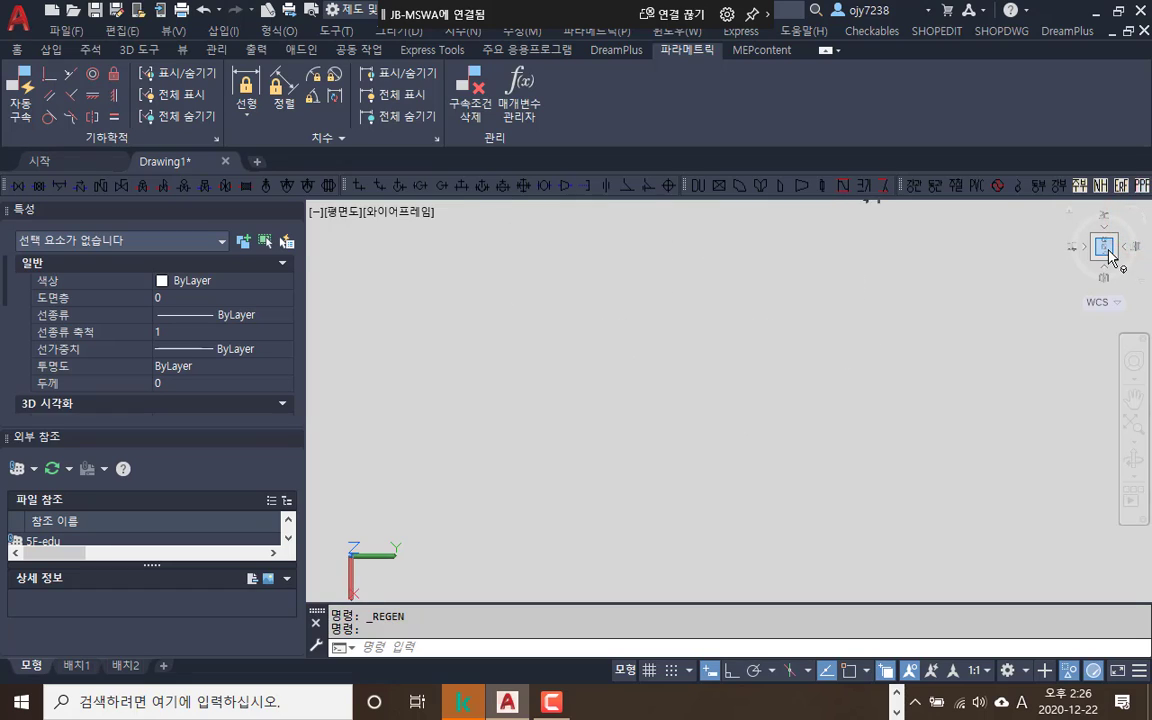
pyautogui.scroll(-10, 995, 345)
pyautogui.moveTo(849, 344); pyautogui.dragTo(723, 388, button='middle')
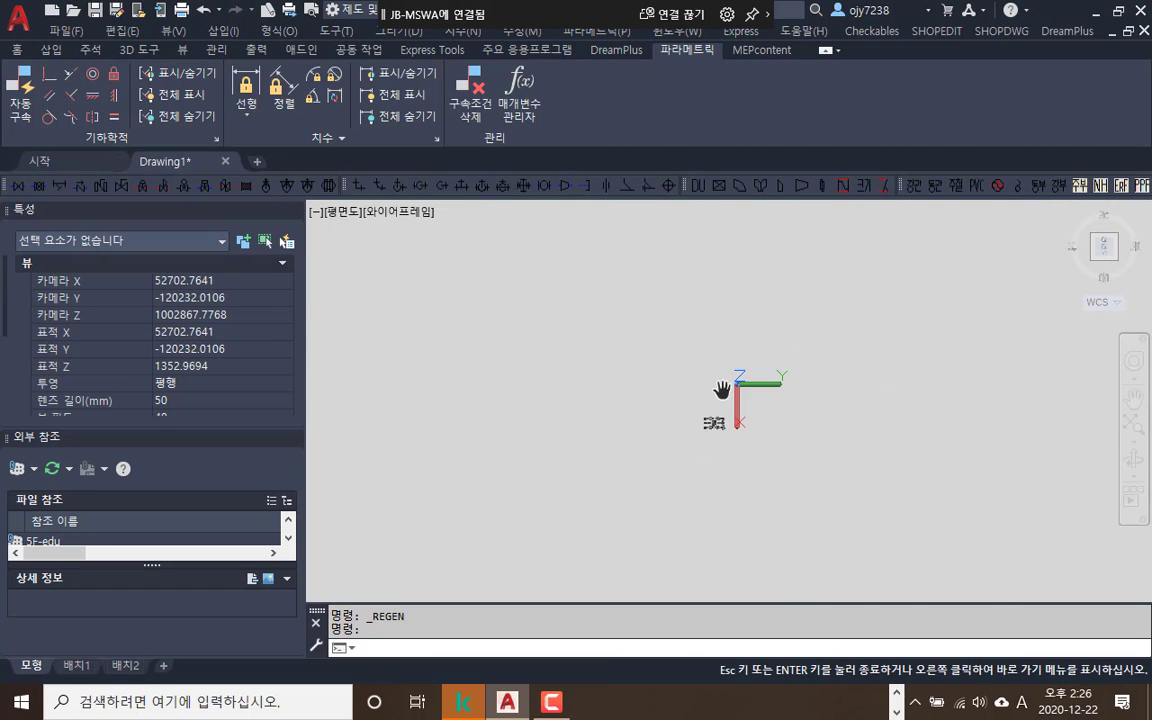
pyautogui.scroll(1, 716, 446)
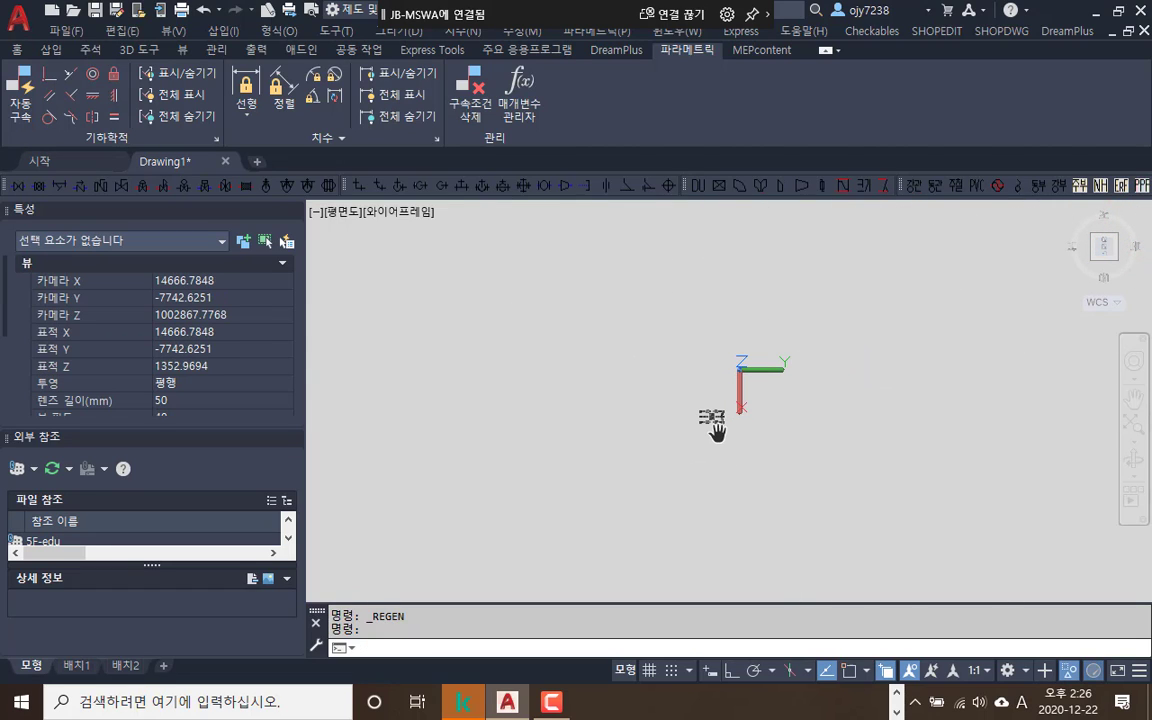
pyautogui.press('Escape')
pyautogui.press('Escape')
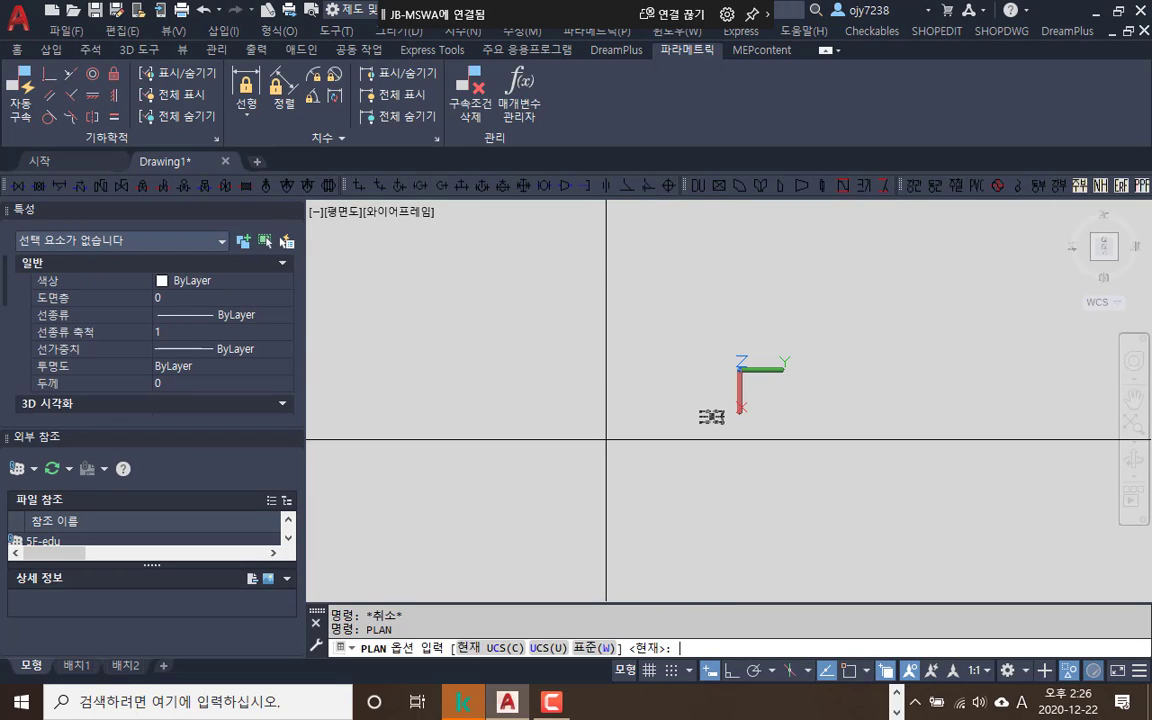
pyautogui.press('Return')
pyautogui.moveTo(689, 442); pyautogui.dragTo(643, 440, button='middle')
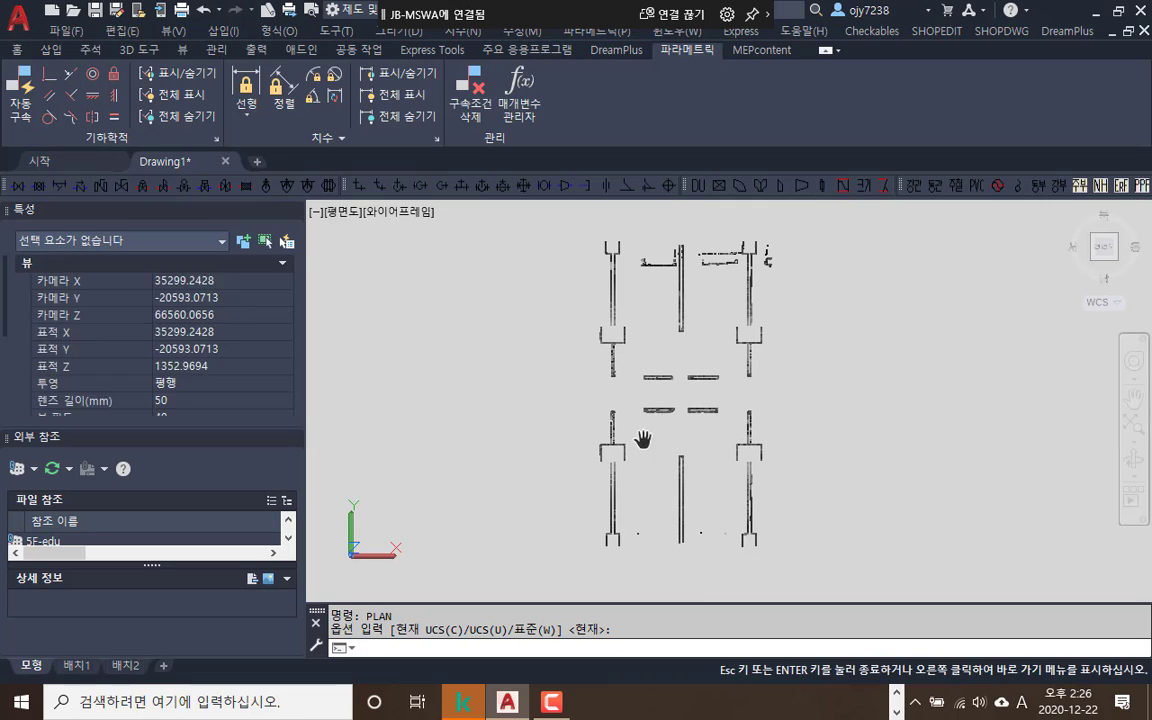
# End the object isolation and delete the existing section object that slices the point cloud
pyautogui.click(680, 293)
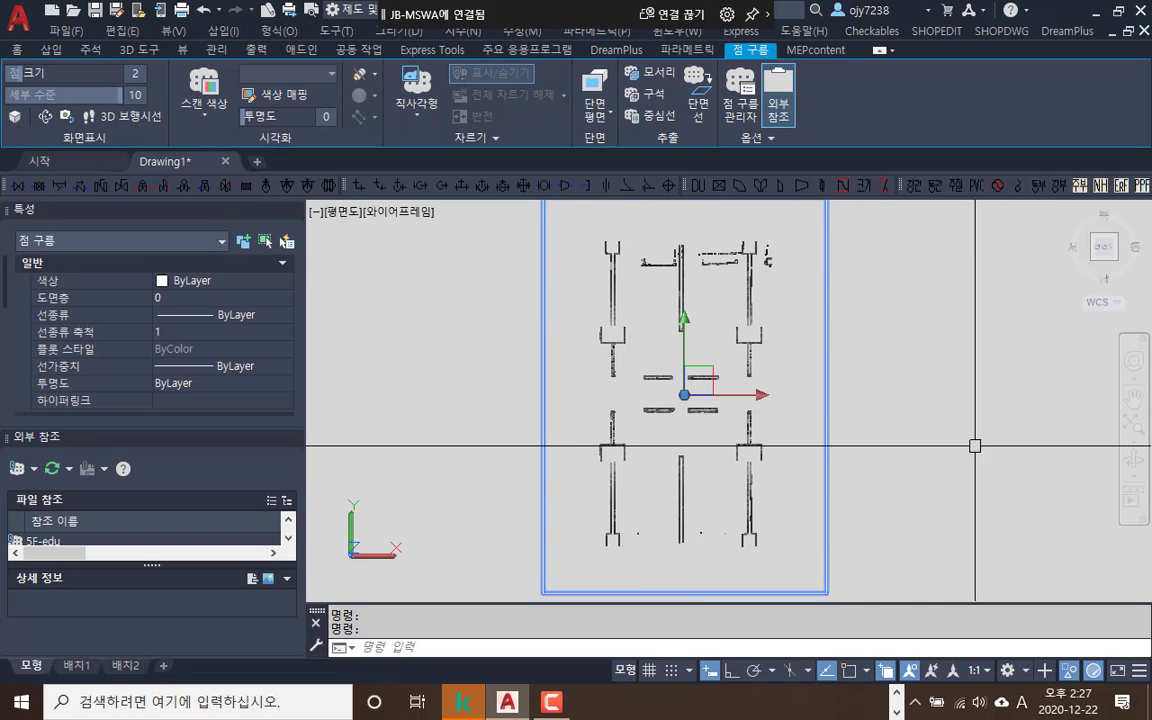
pyautogui.click(1068, 670)
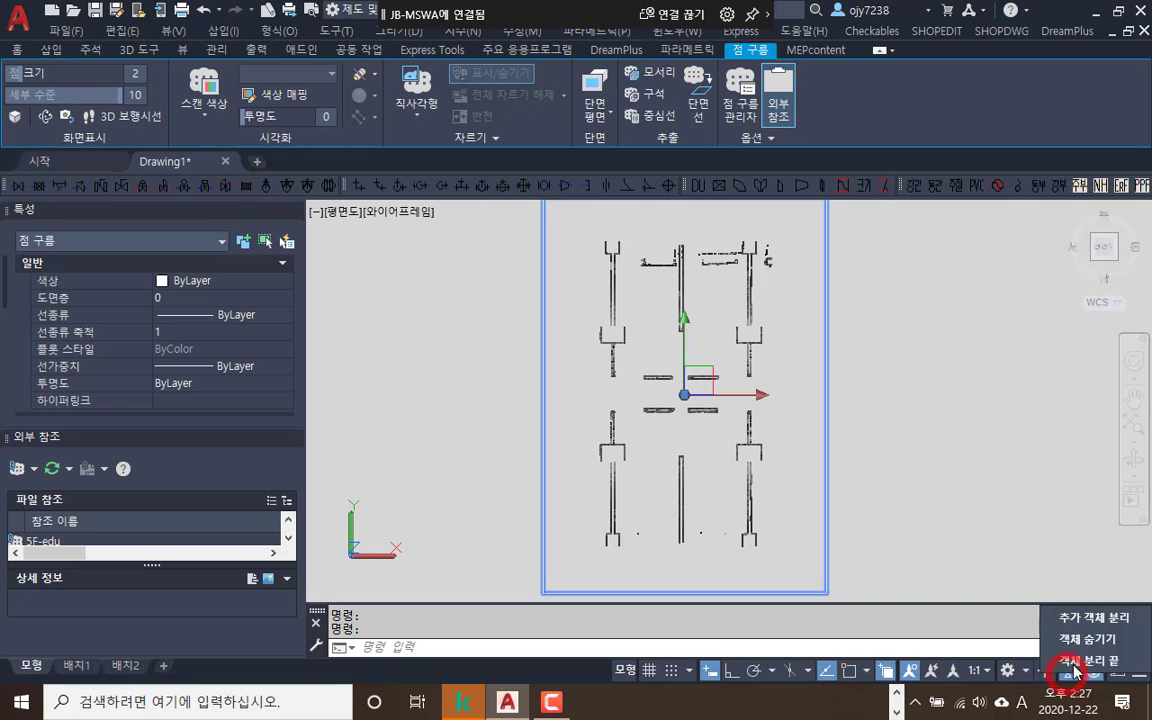
pyautogui.click(1062, 653)
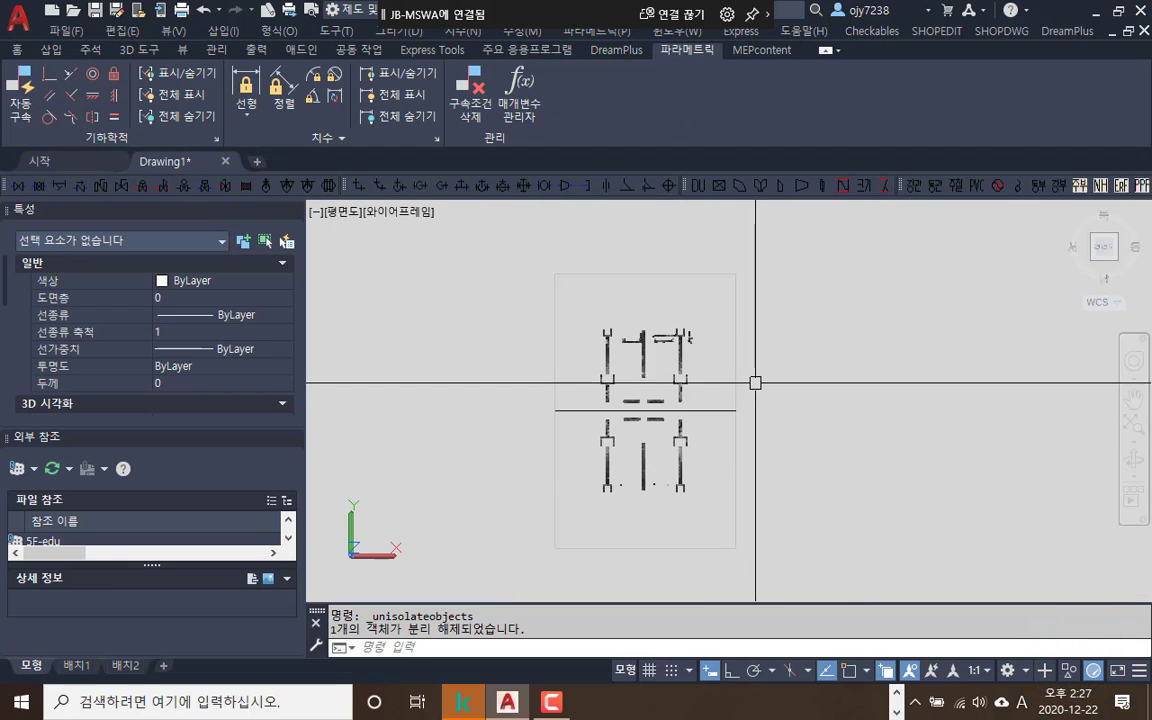
pyautogui.click(734, 273)
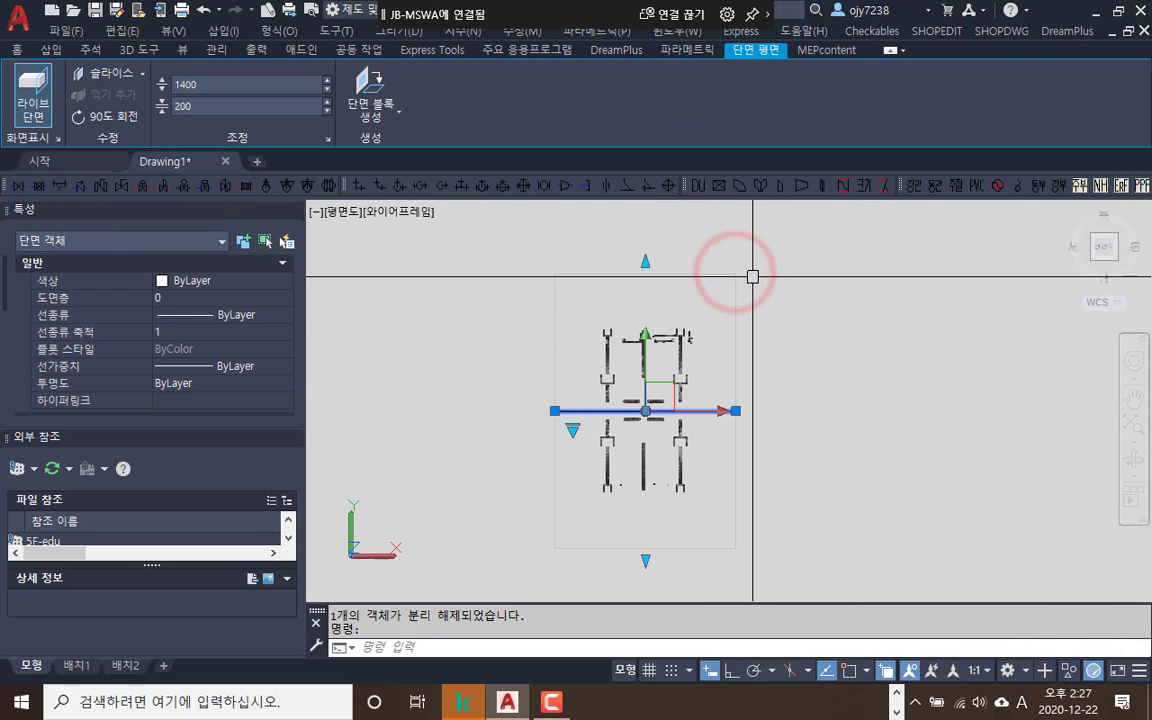
pyautogui.press('Delete')
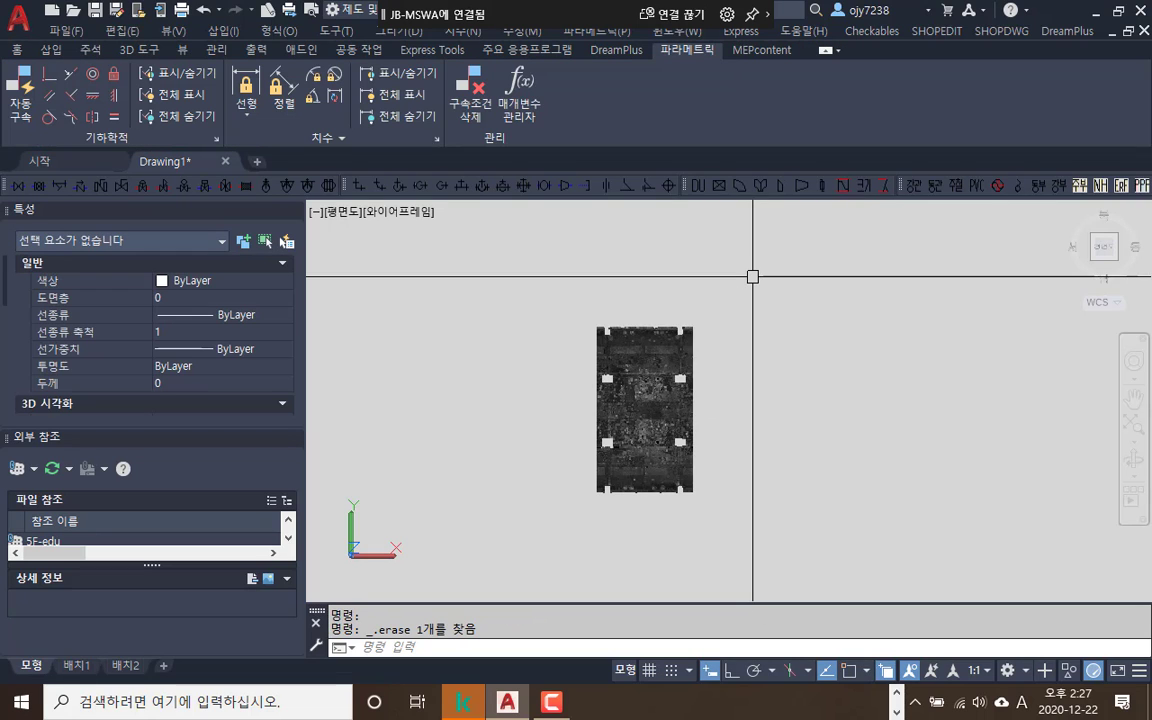
# Create a front-aligned section plane on the point cloud and select the new section object
pyautogui.click(680, 337)
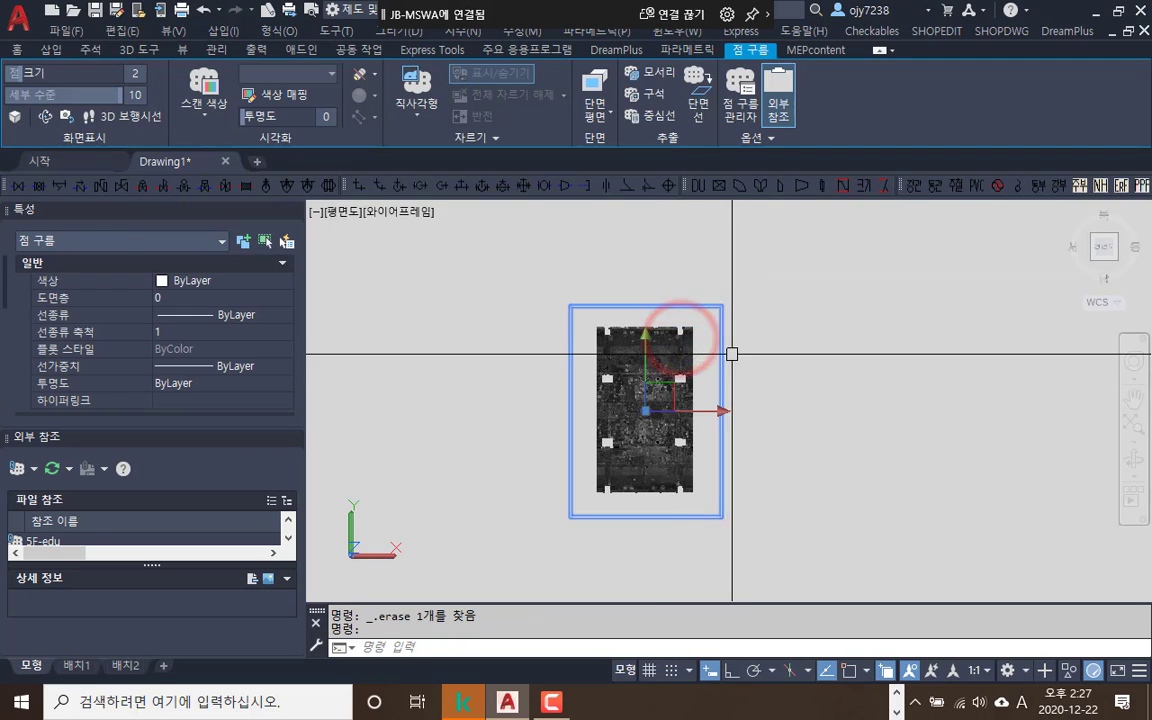
pyautogui.click(610, 117)
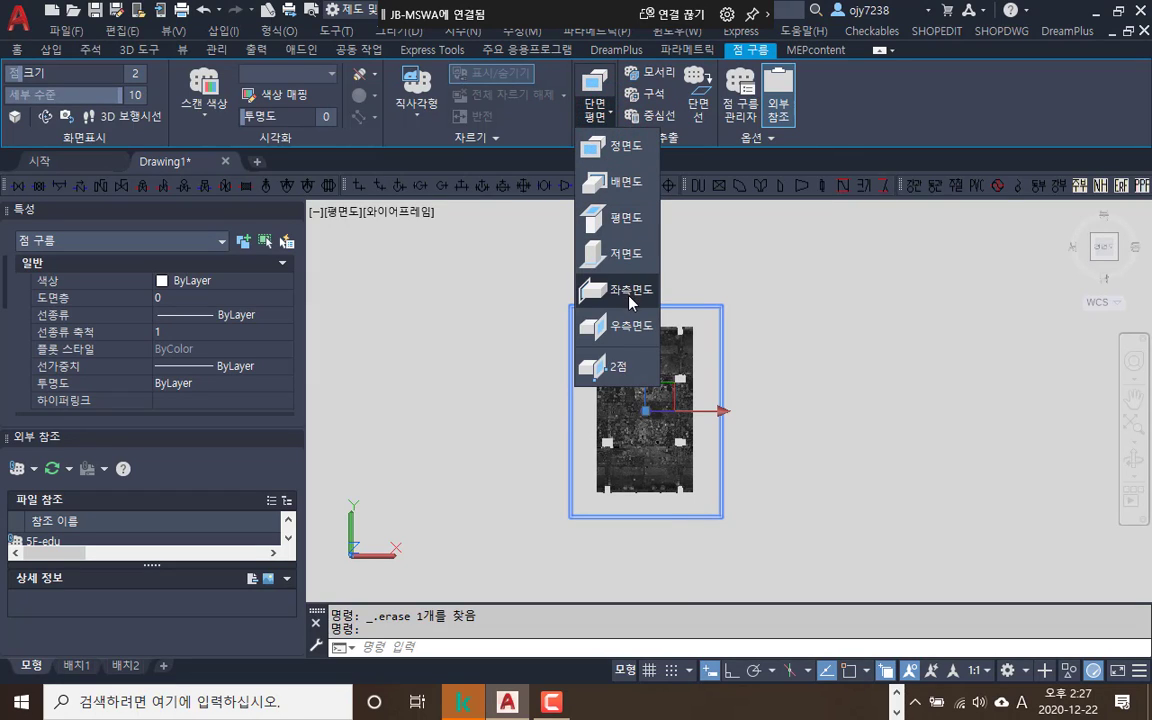
pyautogui.click(618, 148)
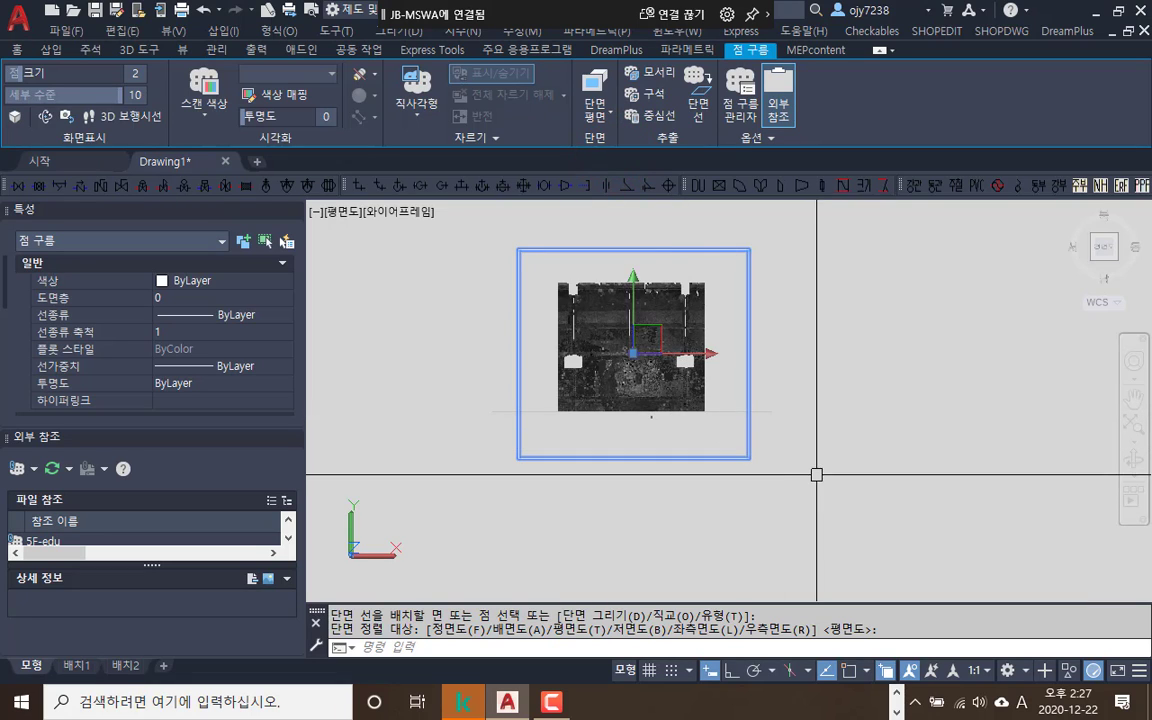
pyautogui.press('Escape')
pyautogui.click(746, 406)
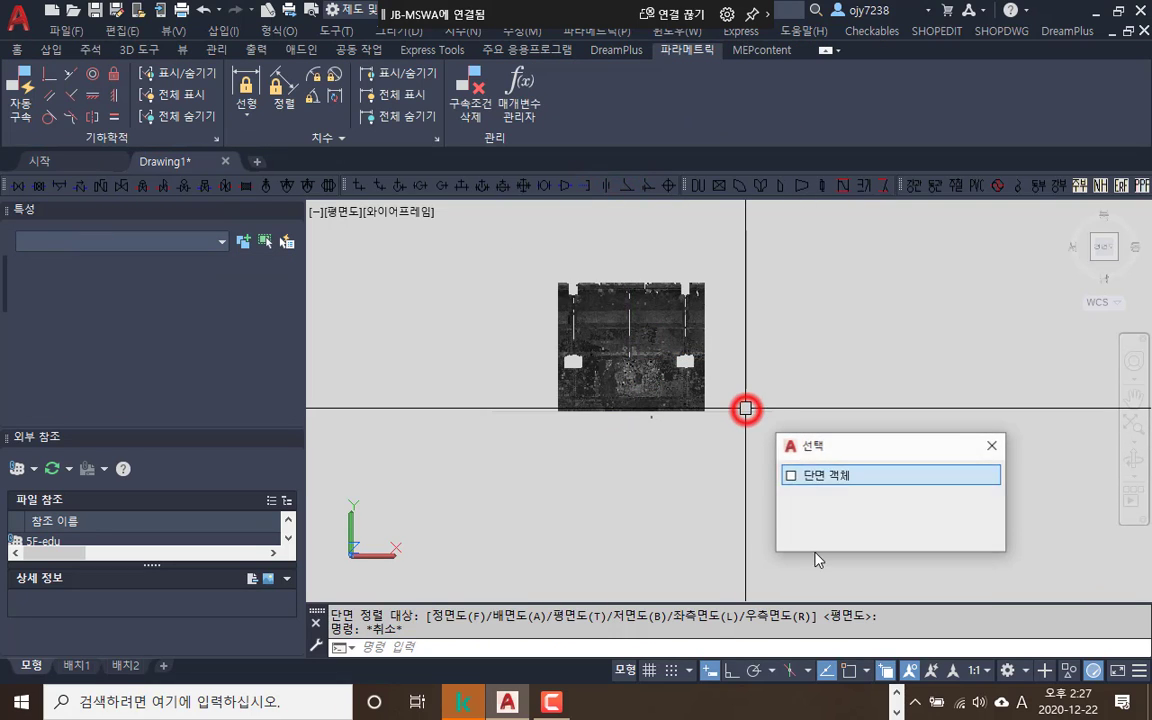
pyautogui.press('Escape')
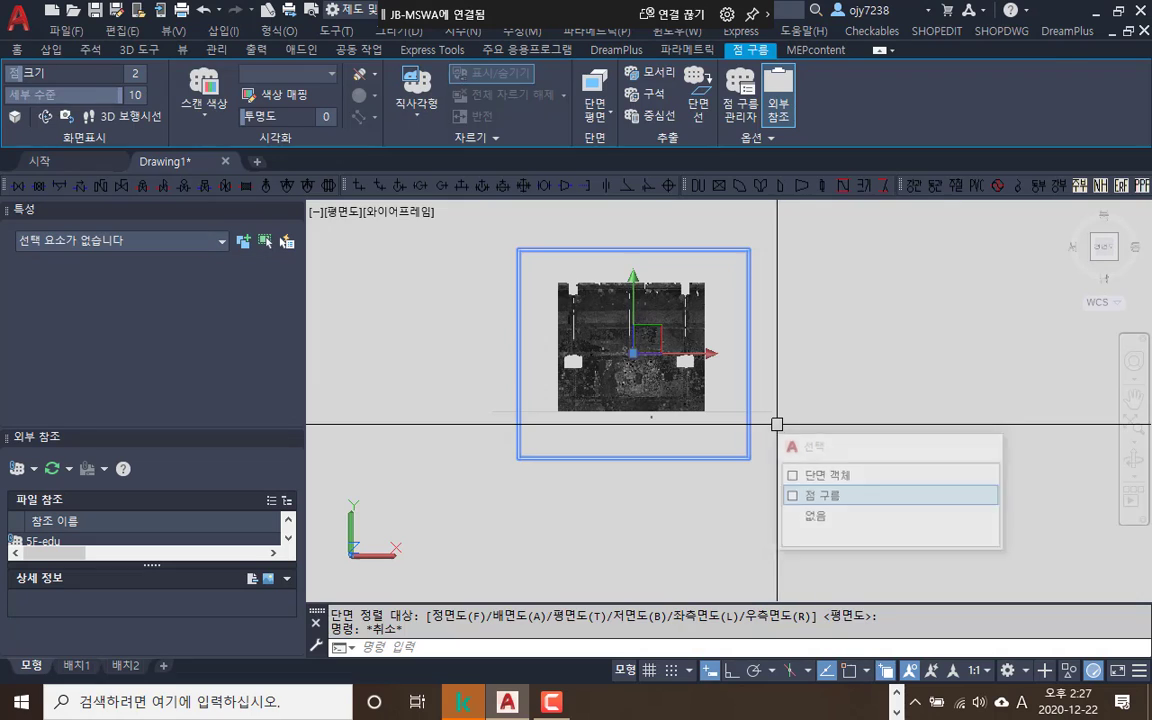
pyautogui.scroll(4, 767, 383)
pyautogui.click(784, 376)
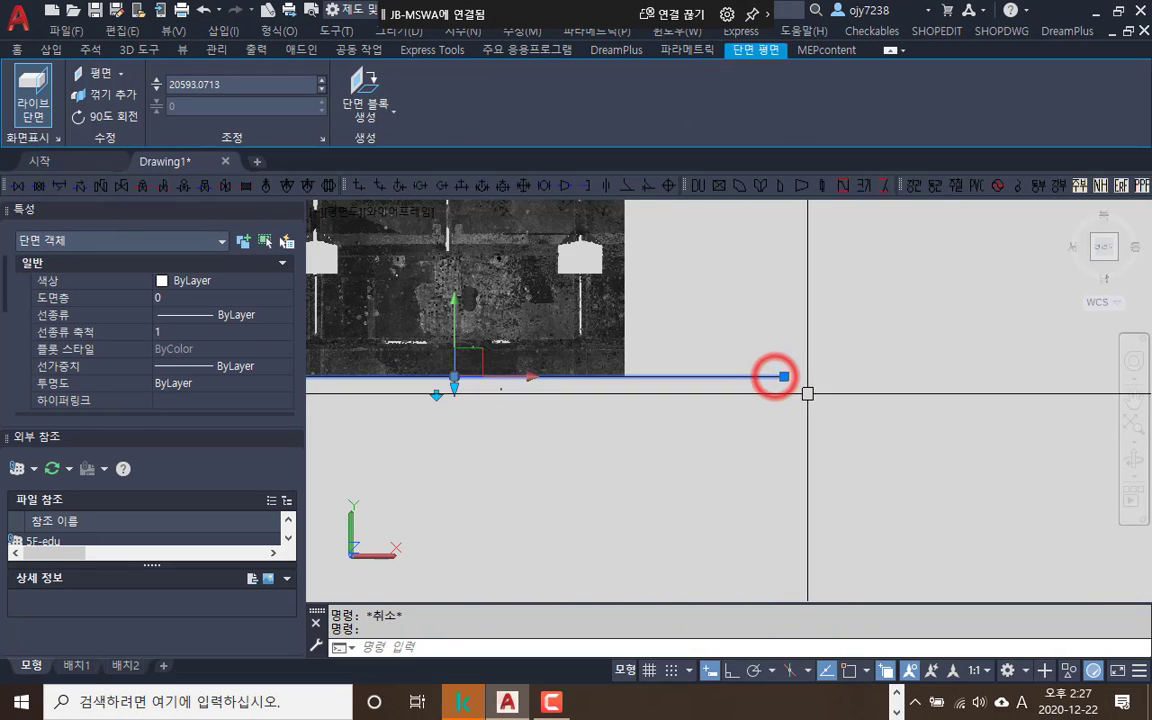
# Flip the section plane's cutting direction and flip it back
pyautogui.scroll(-2, 792, 419)
pyautogui.scroll(-5, 792, 416)
pyautogui.moveTo(761, 445); pyautogui.dragTo(772, 440, button='middle')
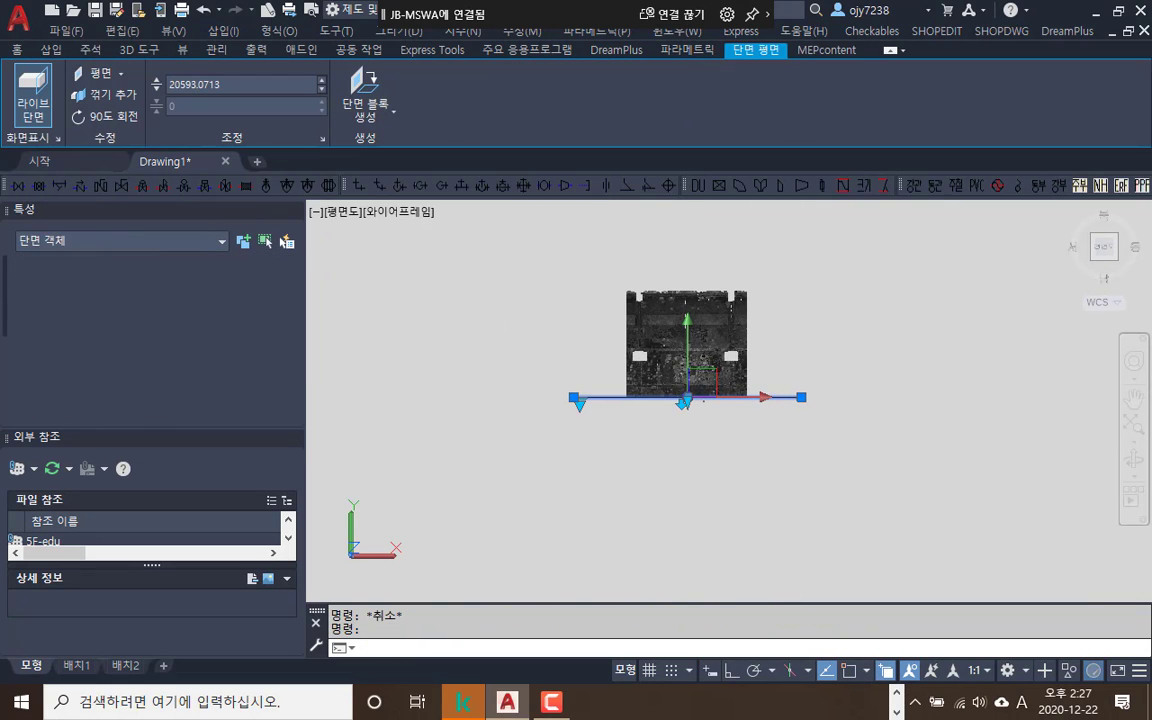
pyautogui.scroll(4, 675, 420)
pyautogui.scroll(2, 689, 391)
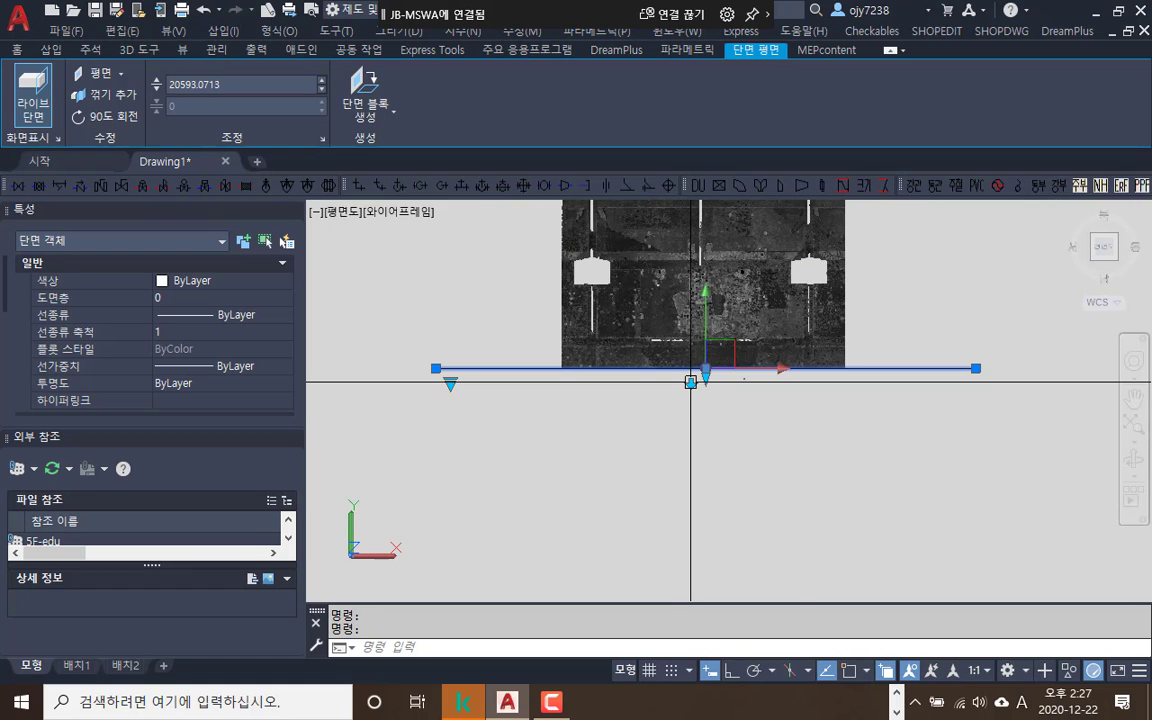
pyautogui.click(689, 388)
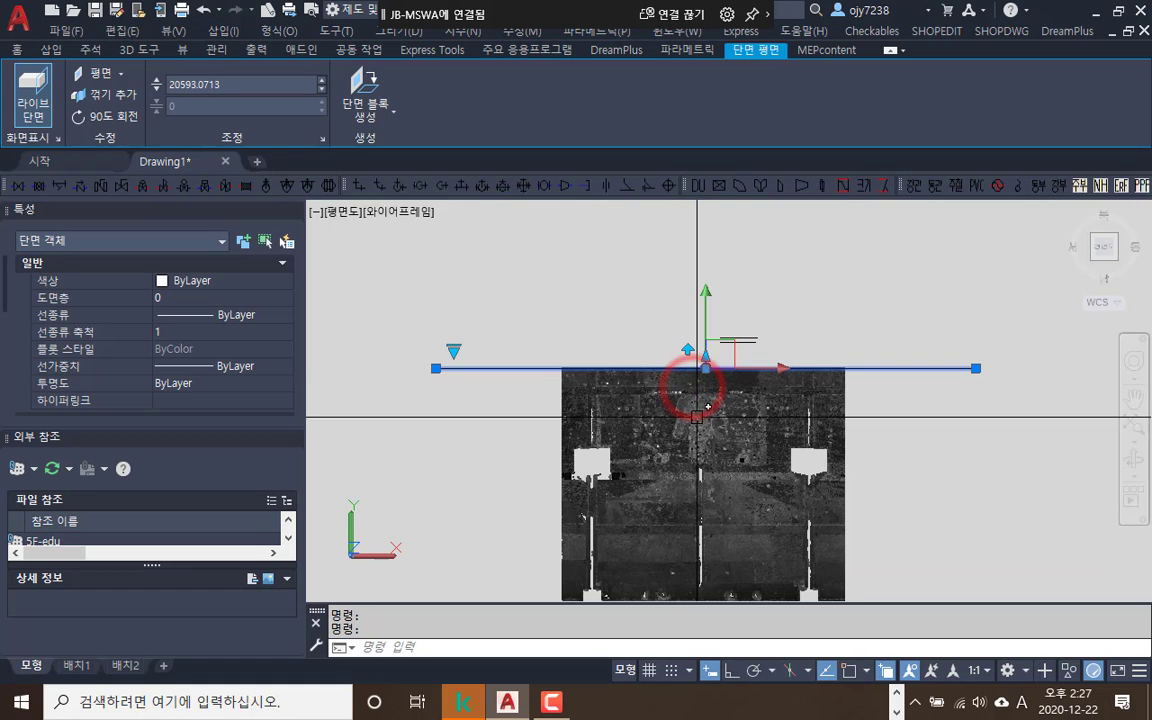
pyautogui.click(688, 348)
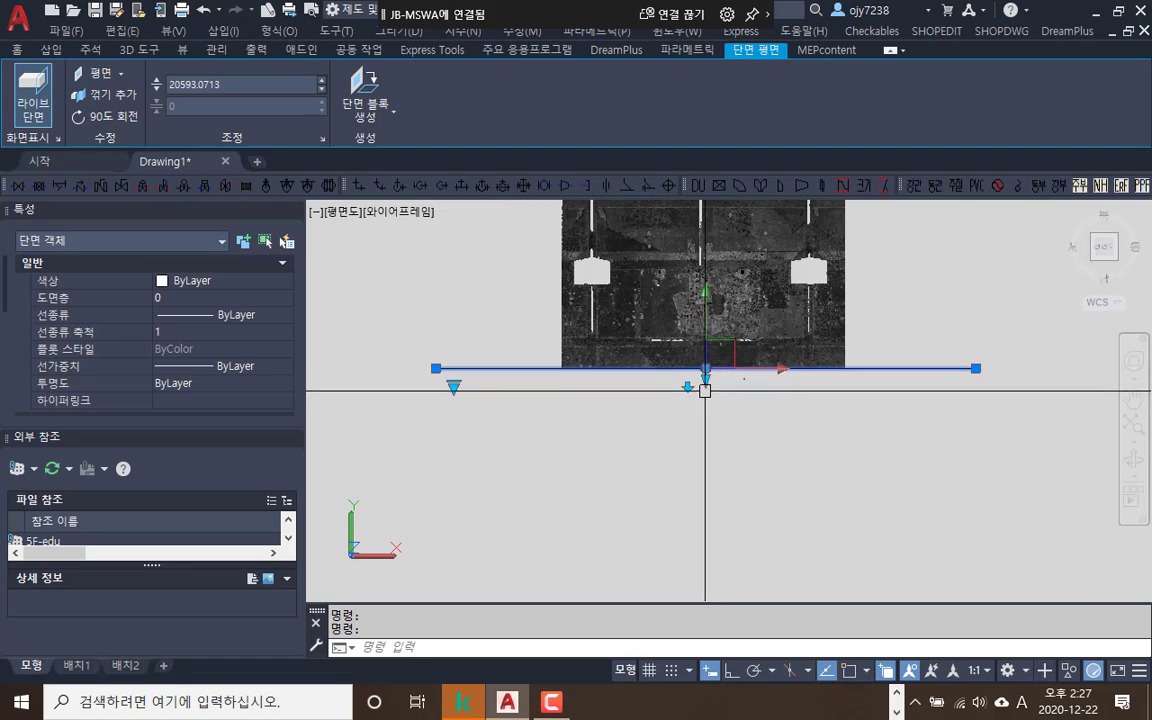
# Move the section plane along the Y axis toward the lower end of the point cloud in plan
pyautogui.click(705, 380)
pyautogui.click(703, 430)
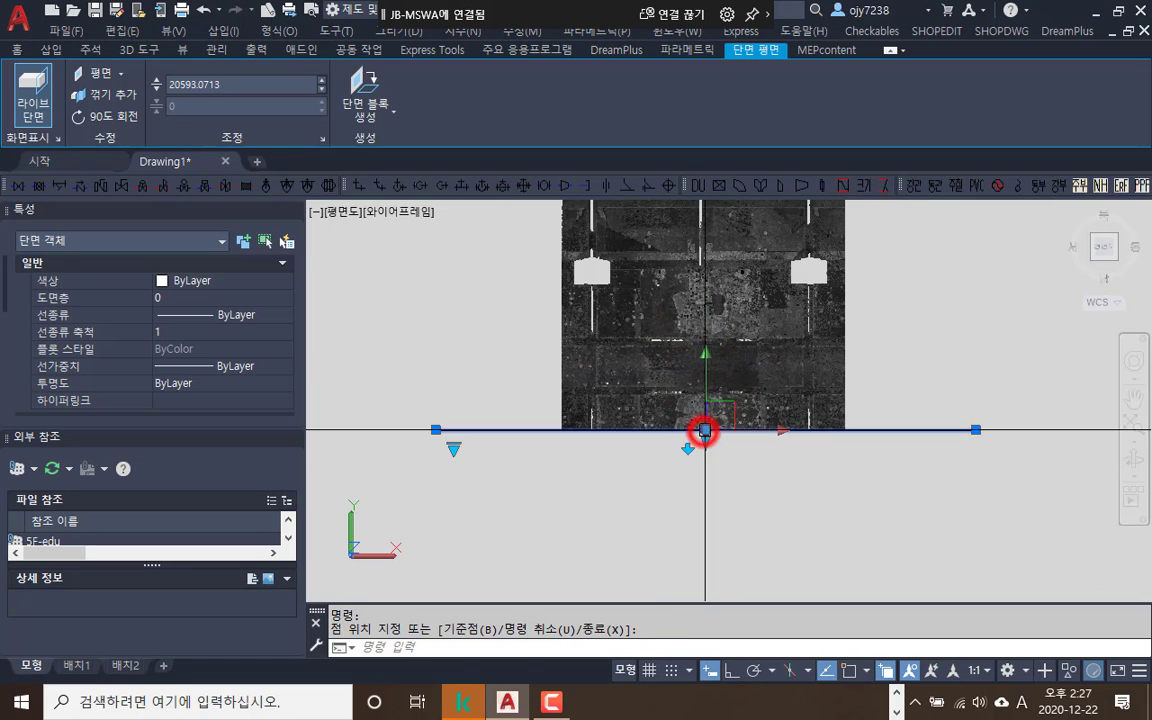
# Place the section plane farther up the point cloud along Y and convert it to a slice with a thickness of 200
pyautogui.click(710, 300)
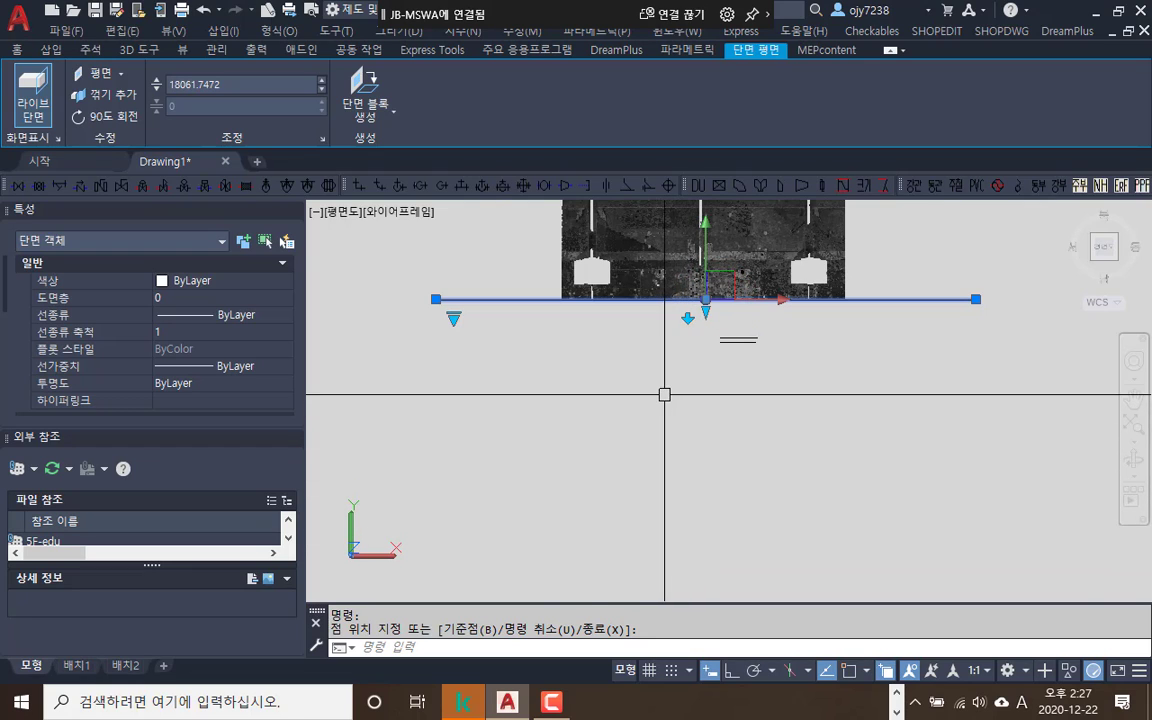
pyautogui.click(120, 74)
pyautogui.click(114, 139)
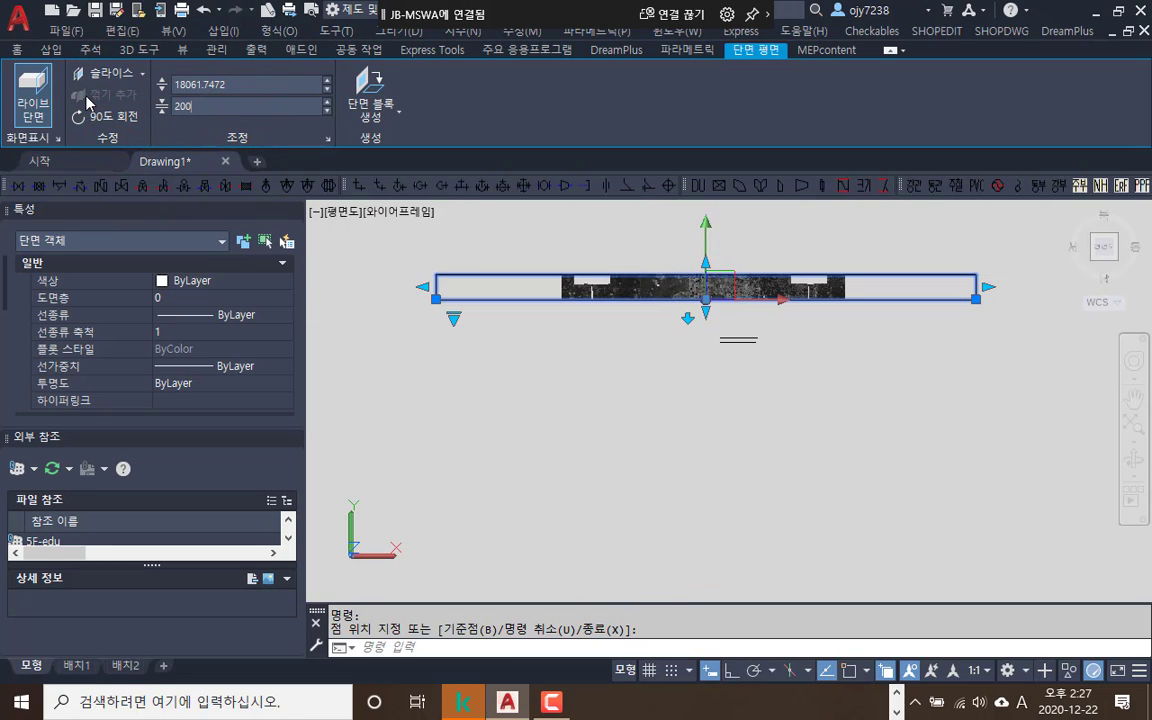
pyautogui.press('Return')
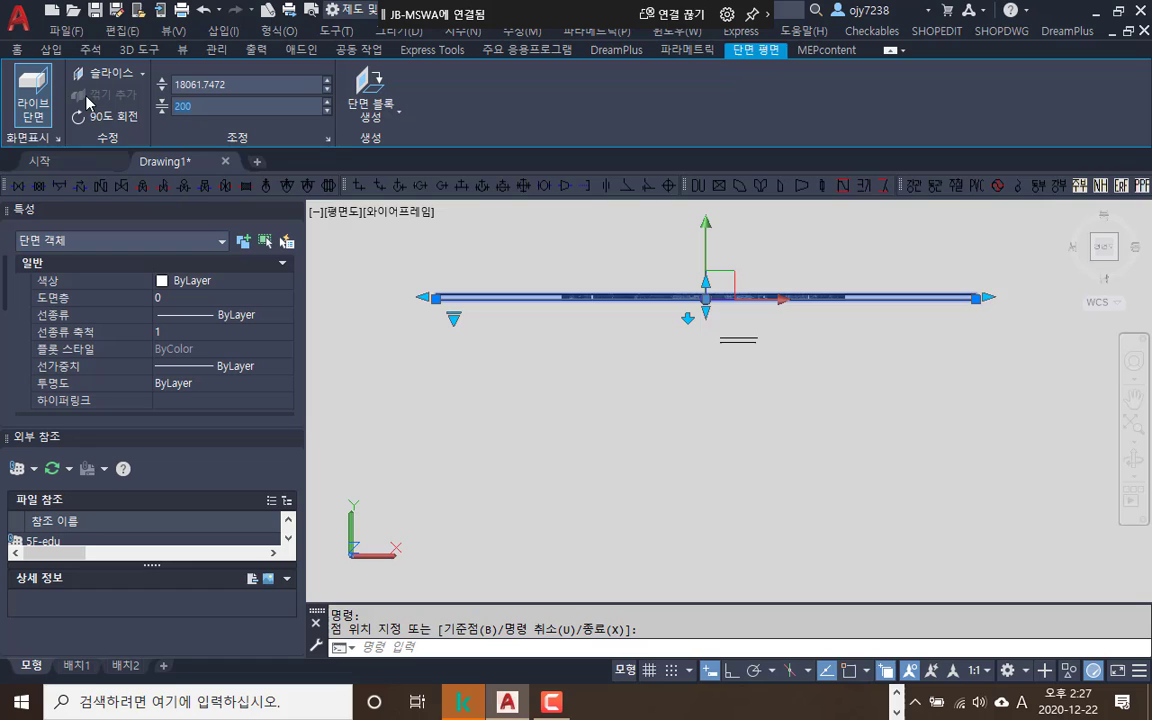
# Show the sliced point cloud in the front view and set the section object's plane transparency to 100
pyautogui.click(1107, 281)
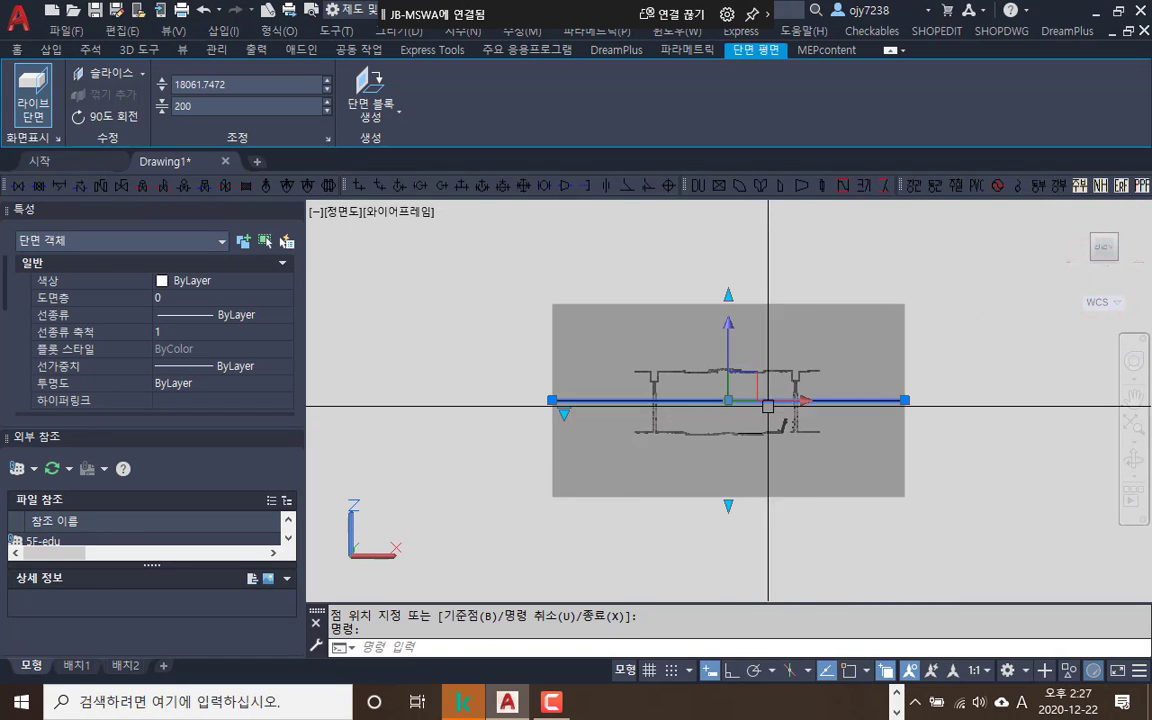
pyautogui.scroll(-5, 167, 357)
pyautogui.click(175, 315)
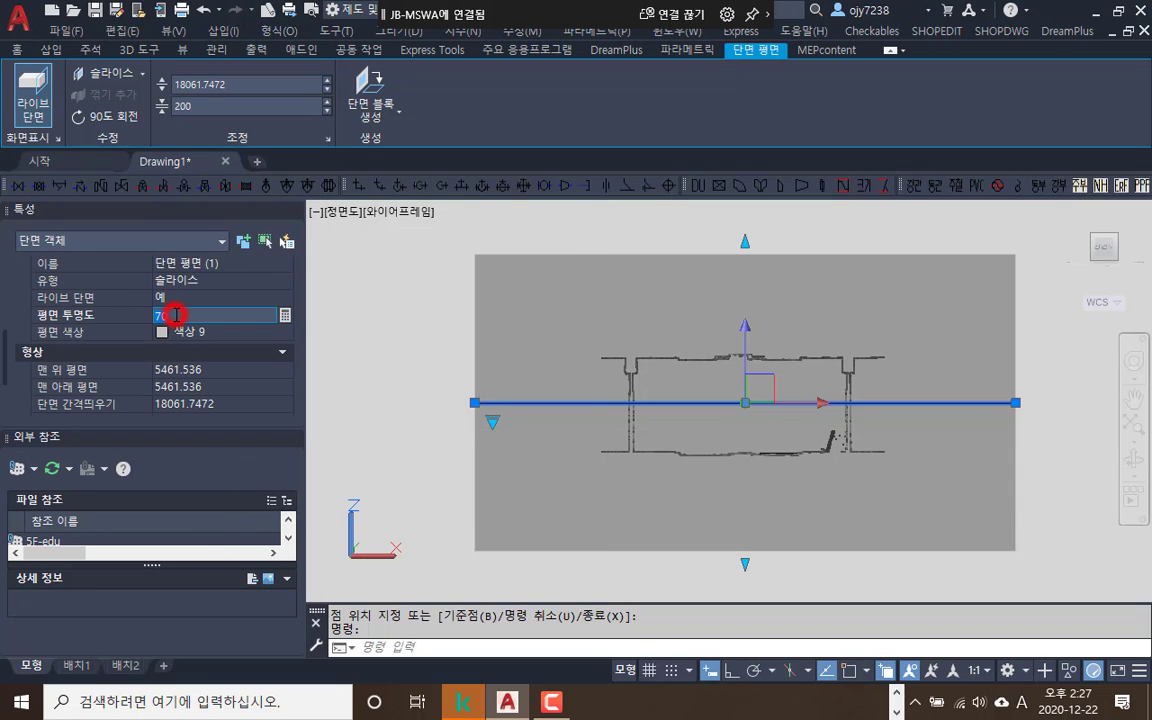
pyautogui.write('100')
pyautogui.press('Return')
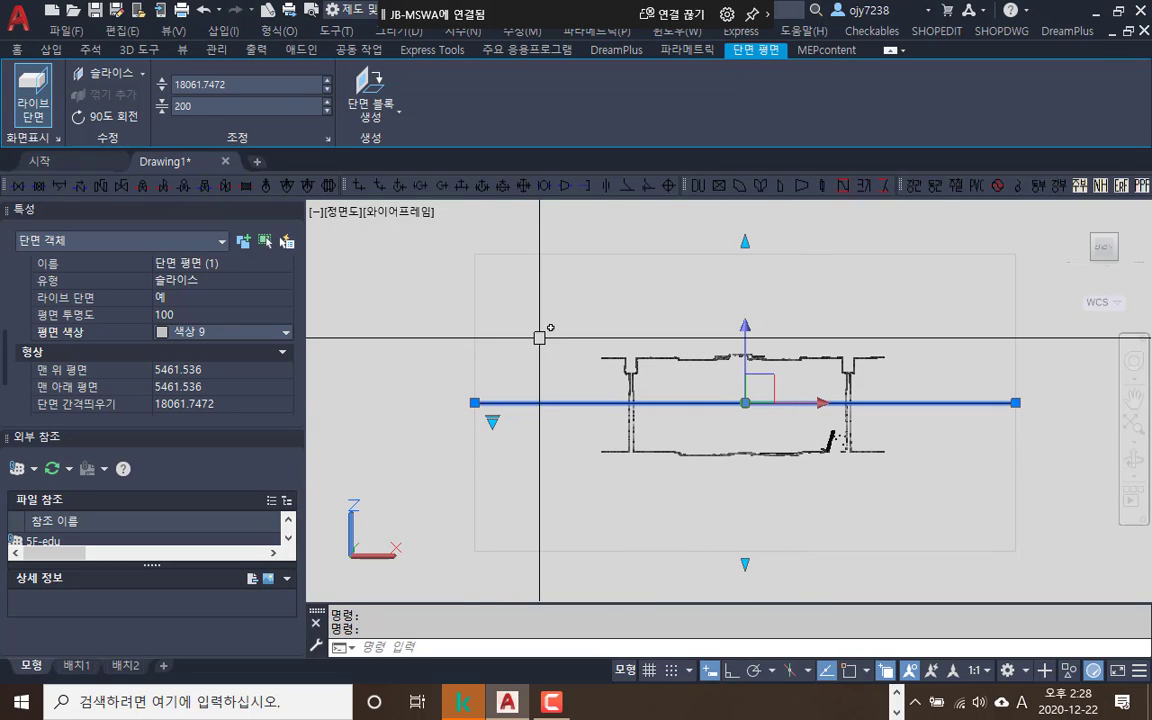
pyautogui.click(397, 117)
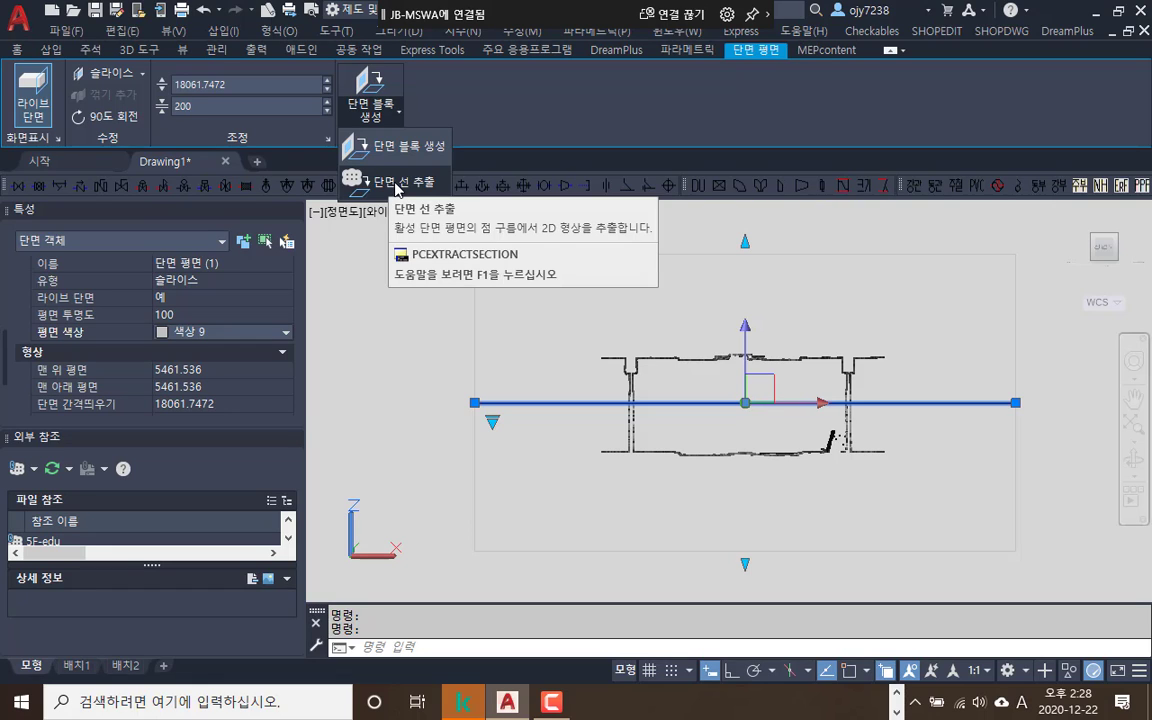
pyautogui.press('Escape')
pyautogui.press('Escape')
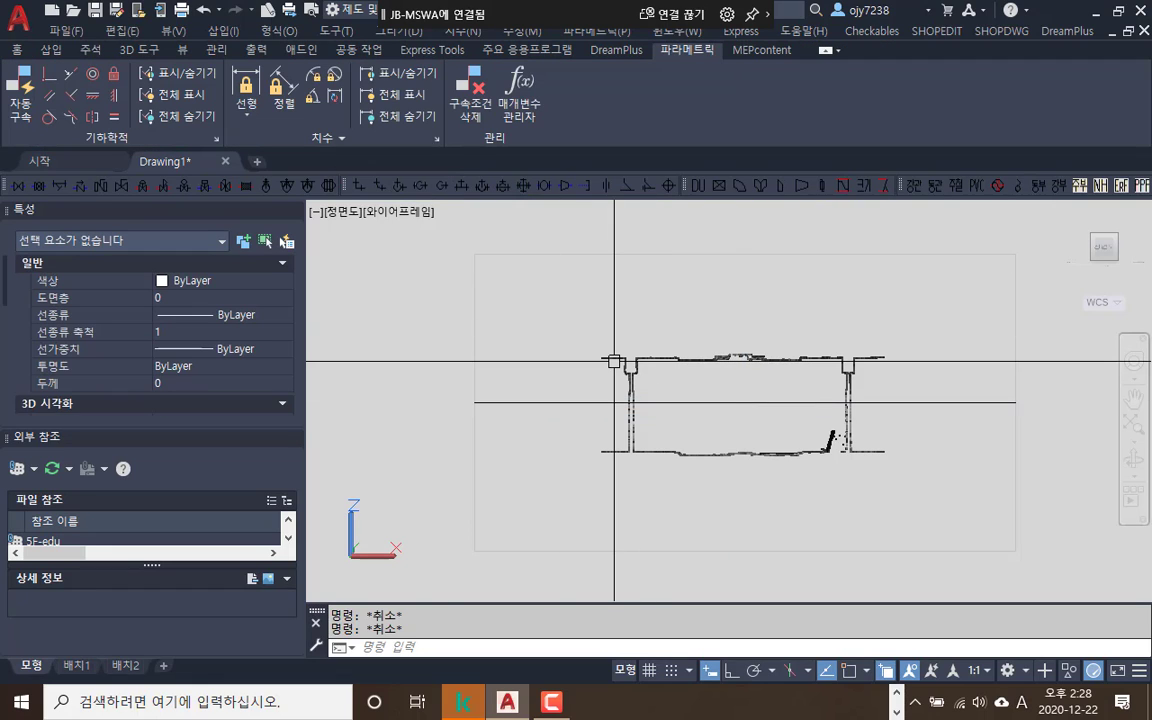
# Align the UCS to the current front view
pyautogui.press('Return')
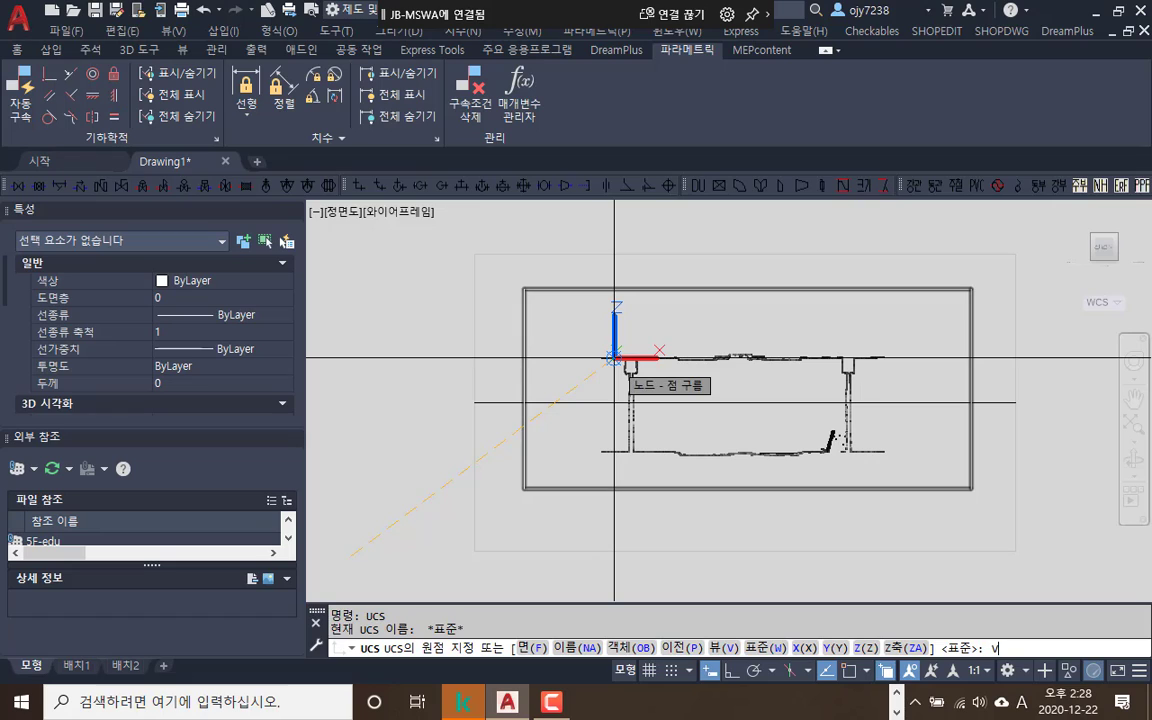
pyautogui.write('v')
pyautogui.press('Return')
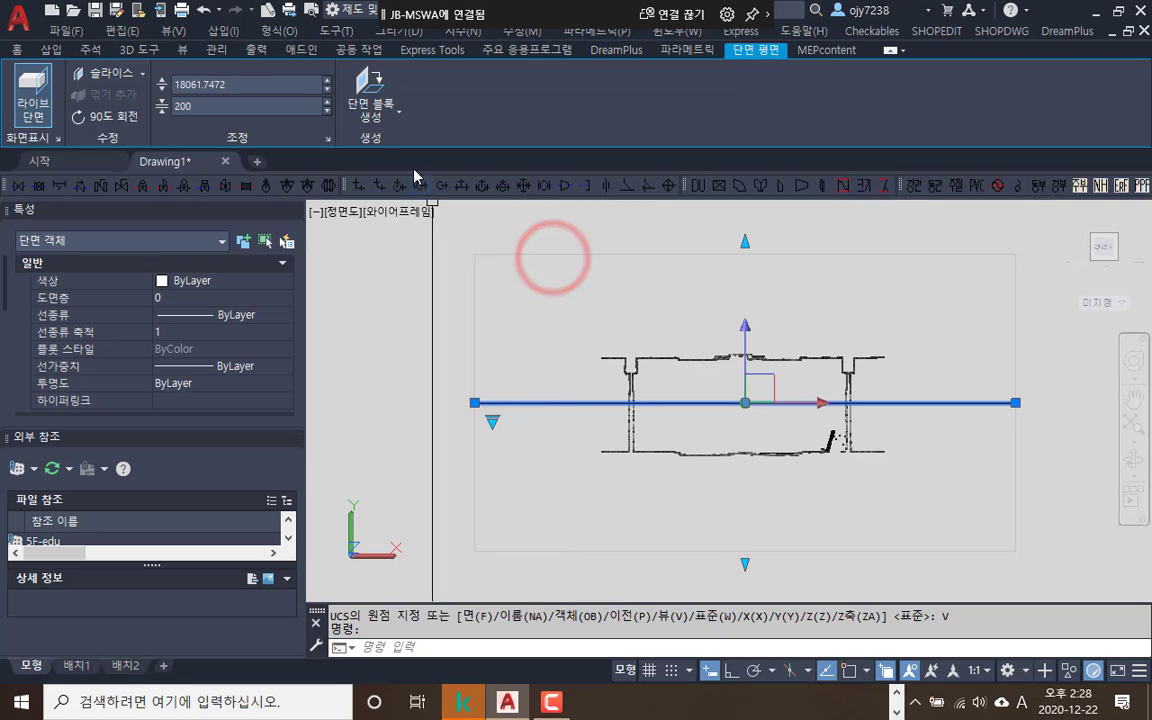
# Extract the point cloud's entire cross-section as green 2D polylines on the current layer and accept the result
pyautogui.click(398, 115)
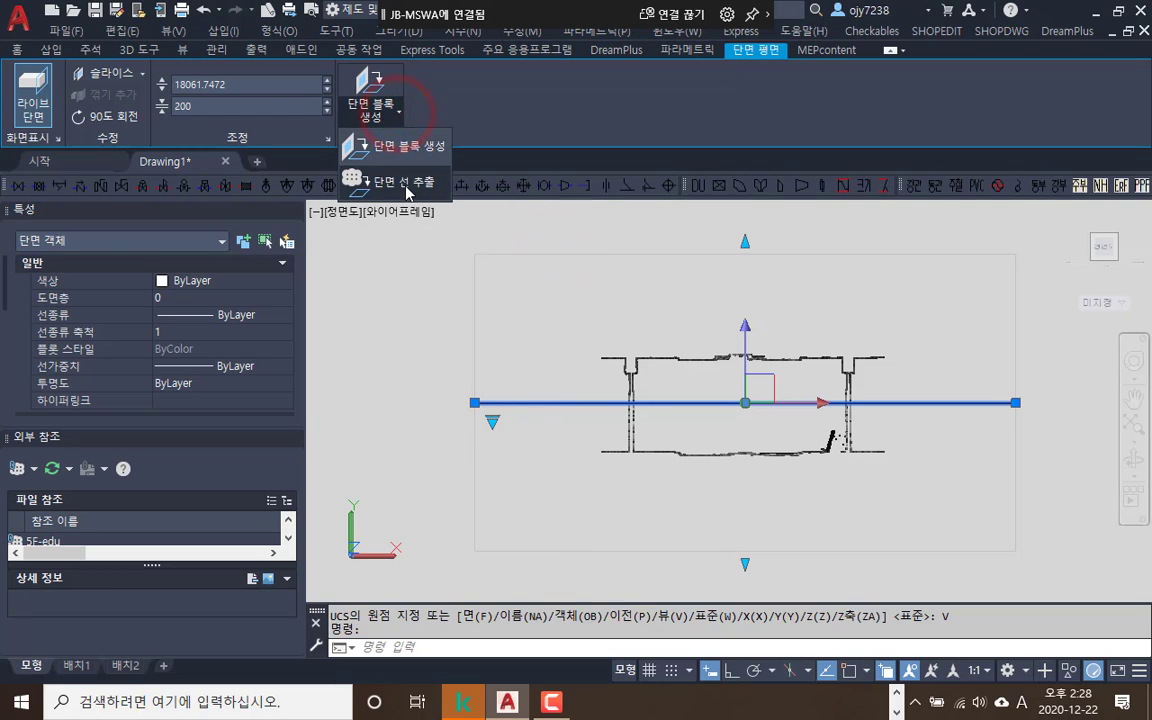
pyautogui.click(405, 185)
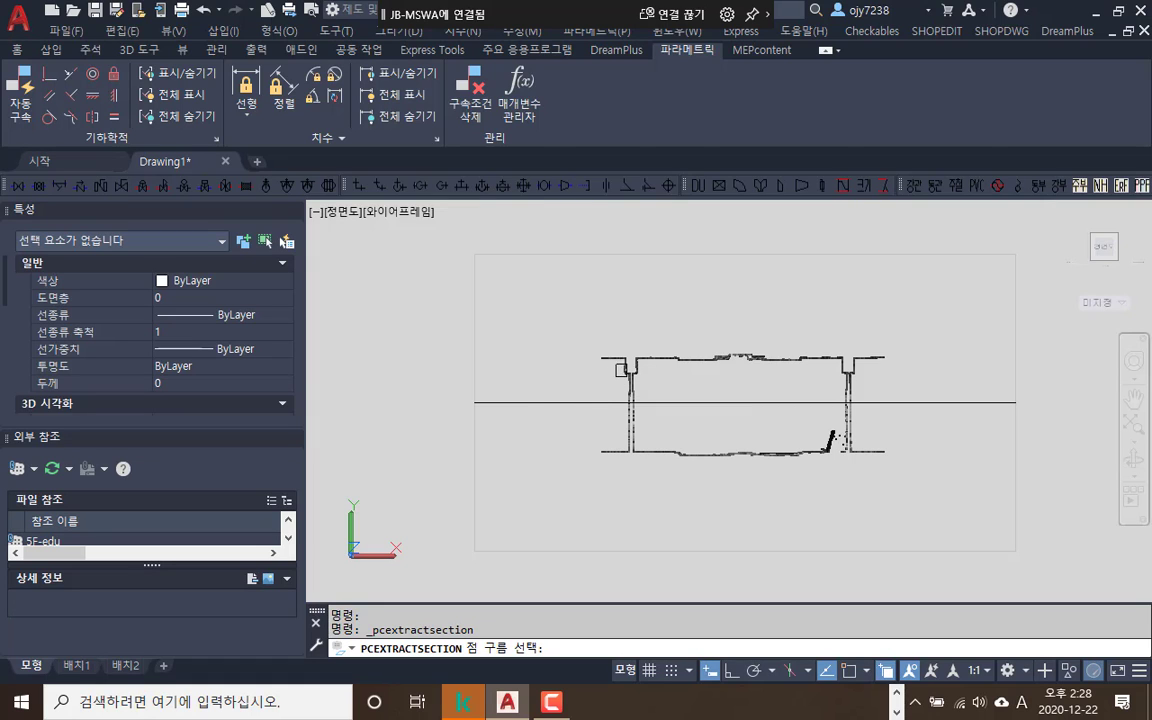
pyautogui.click(633, 362)
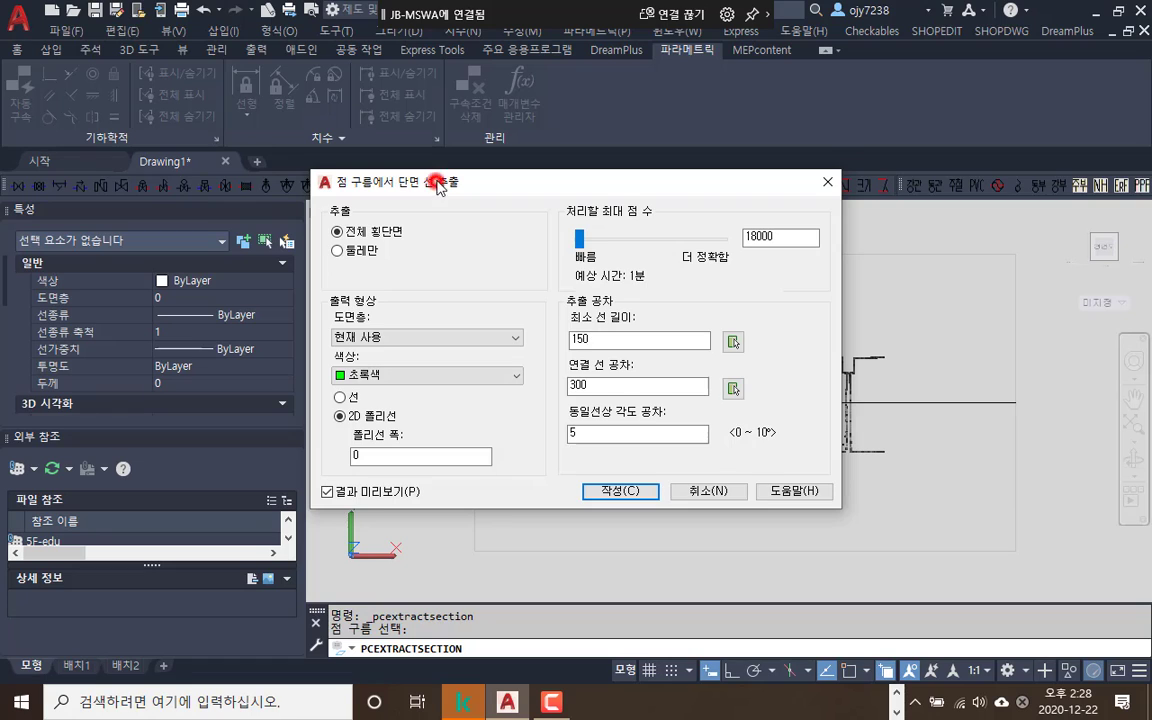
pyautogui.moveTo(437, 186); pyautogui.dragTo(446, 164)
pyautogui.click(640, 470)
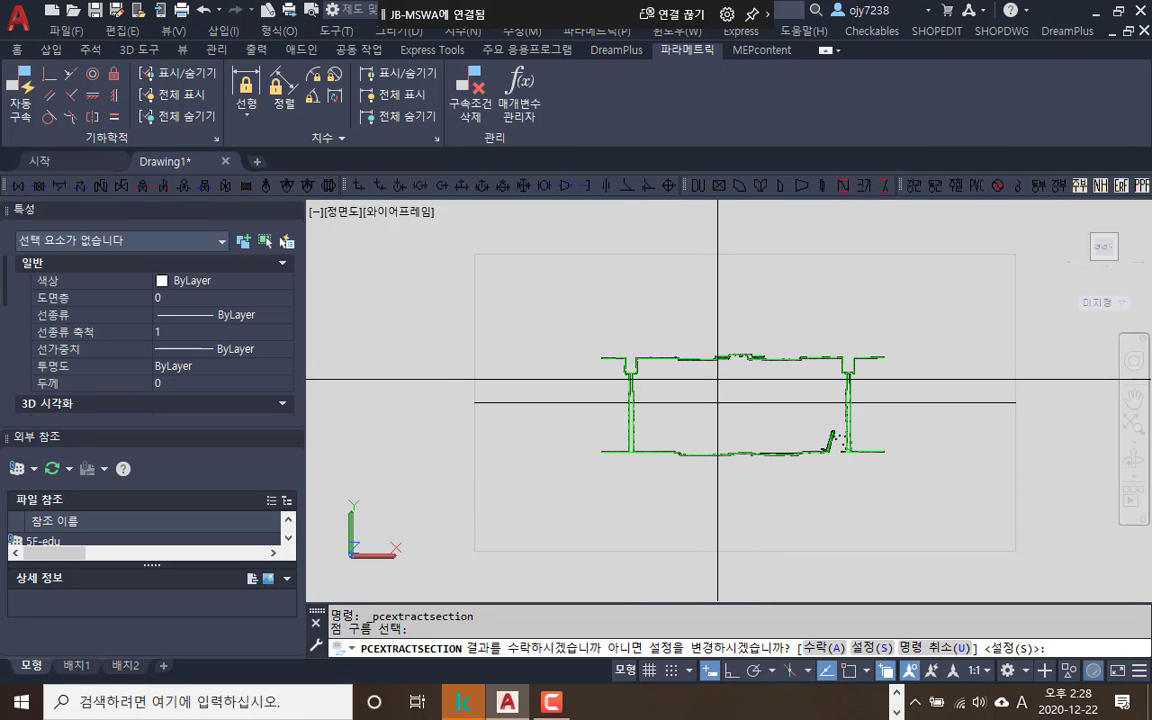
pyautogui.press('Return')
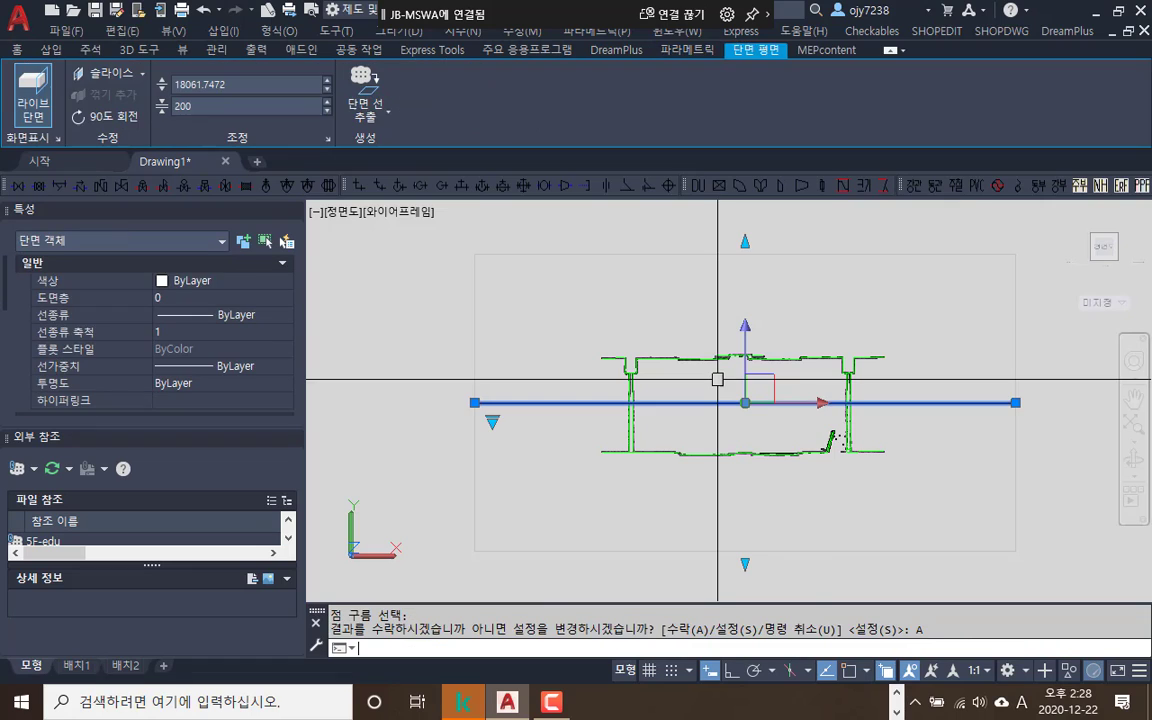
pyautogui.press('Escape')
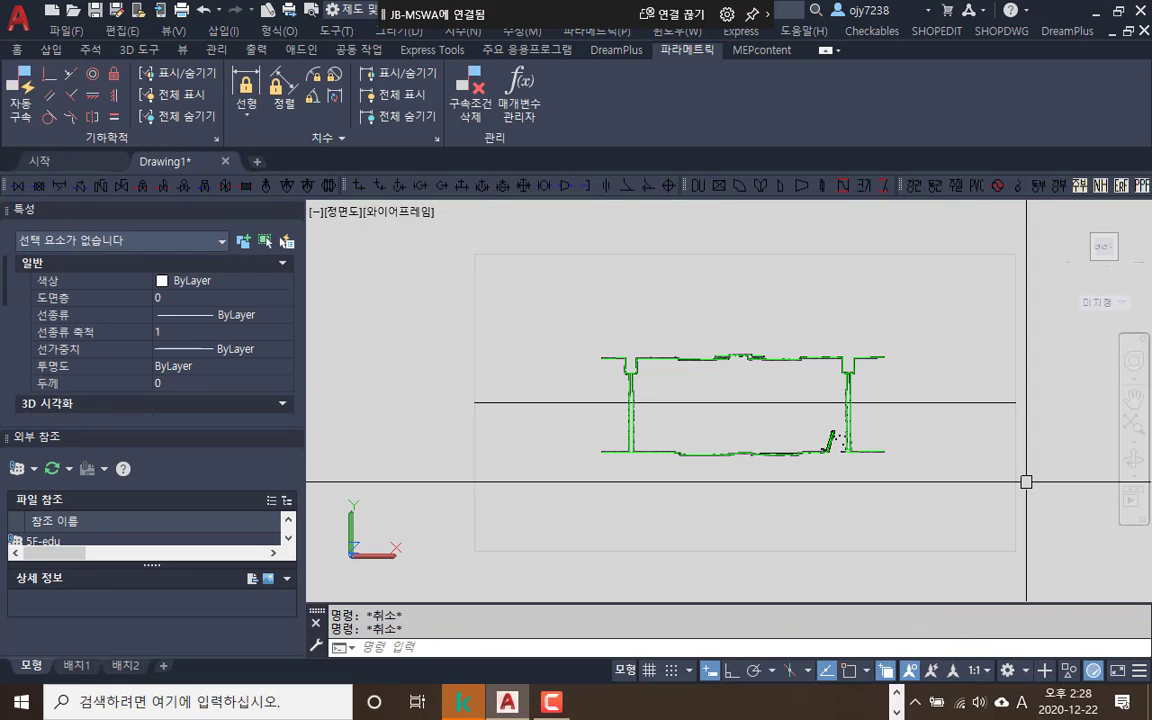
# Hide the section plane object so only the point cloud slice and extracted lines are displayed
pyautogui.click(1016, 484)
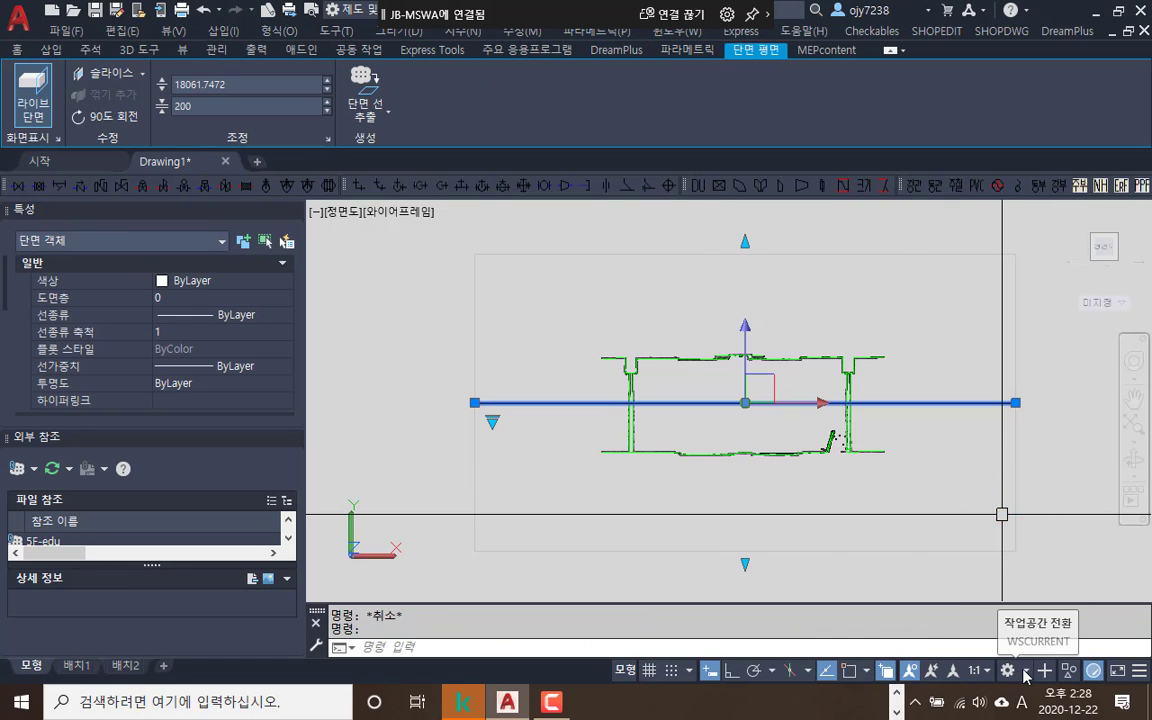
pyautogui.click(1069, 671)
pyautogui.click(1078, 658)
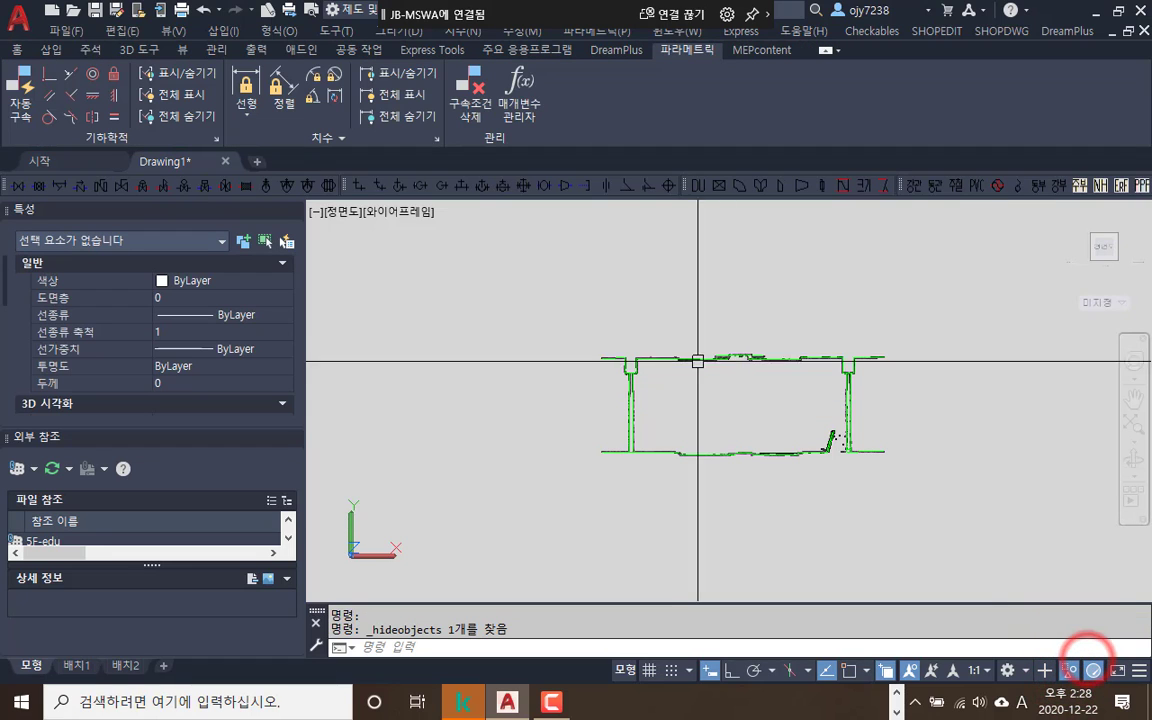
# Compare the extracted green polylines with the point cloud along the ceiling, beam, wall and floor
pyautogui.scroll(3, 722, 355)
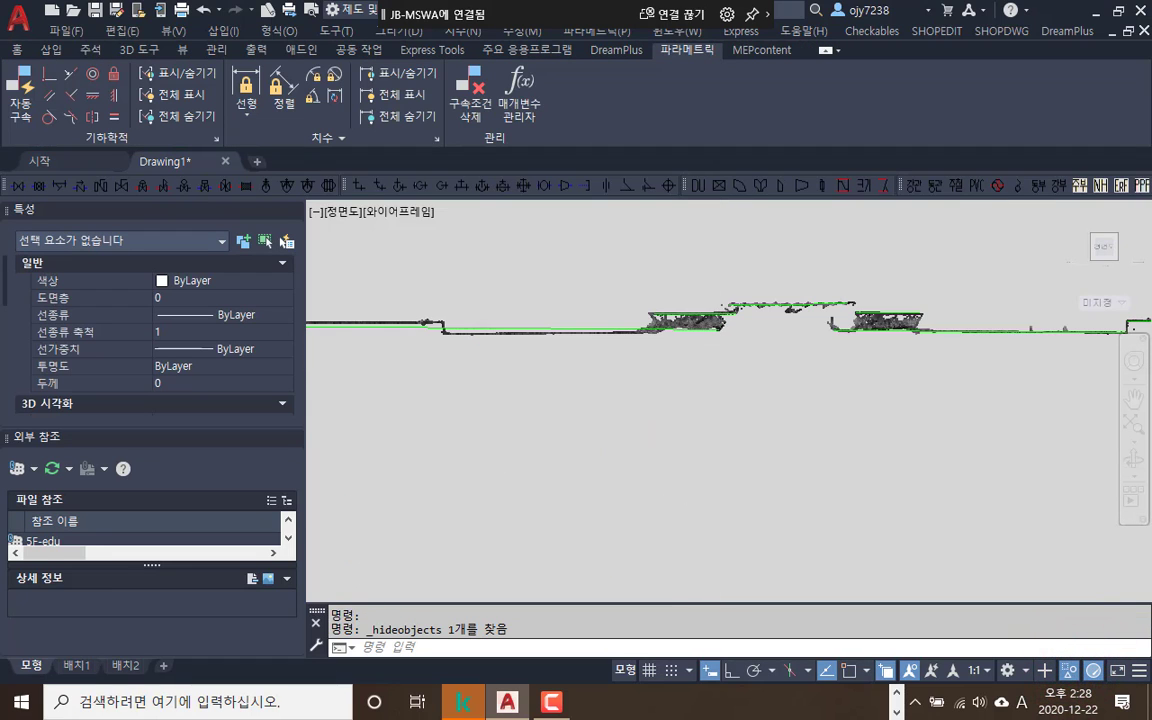
pyautogui.scroll(-2, 718, 382)
pyautogui.scroll(2, 650, 375)
pyautogui.moveTo(545, 429); pyautogui.dragTo(579, 310, button='middle')
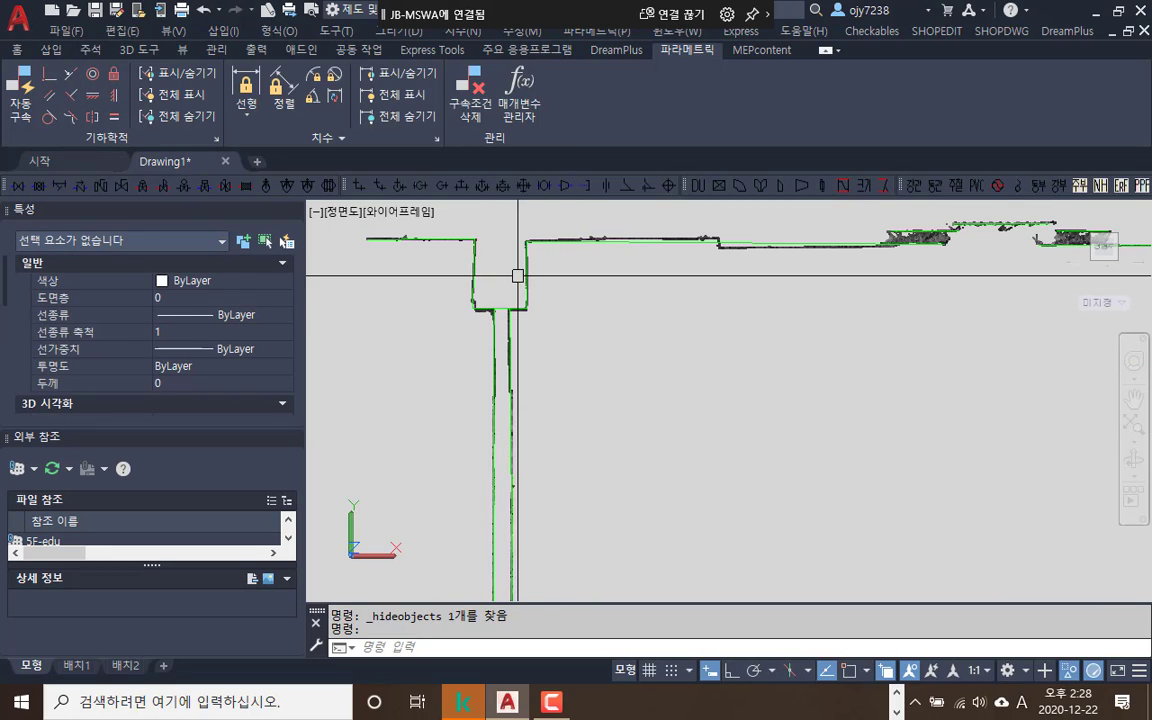
pyautogui.scroll(2, 517, 276)
pyautogui.moveTo(527, 309)
pyautogui.mouseDown(button='middle')
pyautogui.moveTo(548, 321)
pyautogui.moveTo(554, 344)
pyautogui.mouseUp(button='middle')
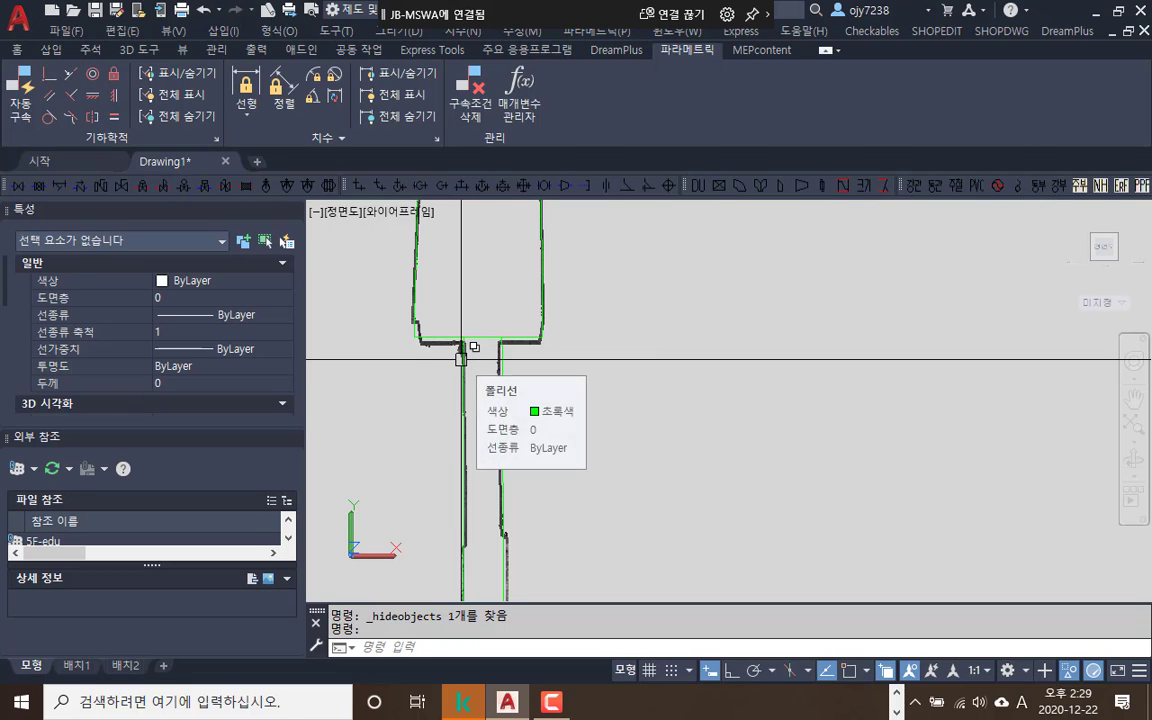
pyautogui.scroll(-4, 462, 352)
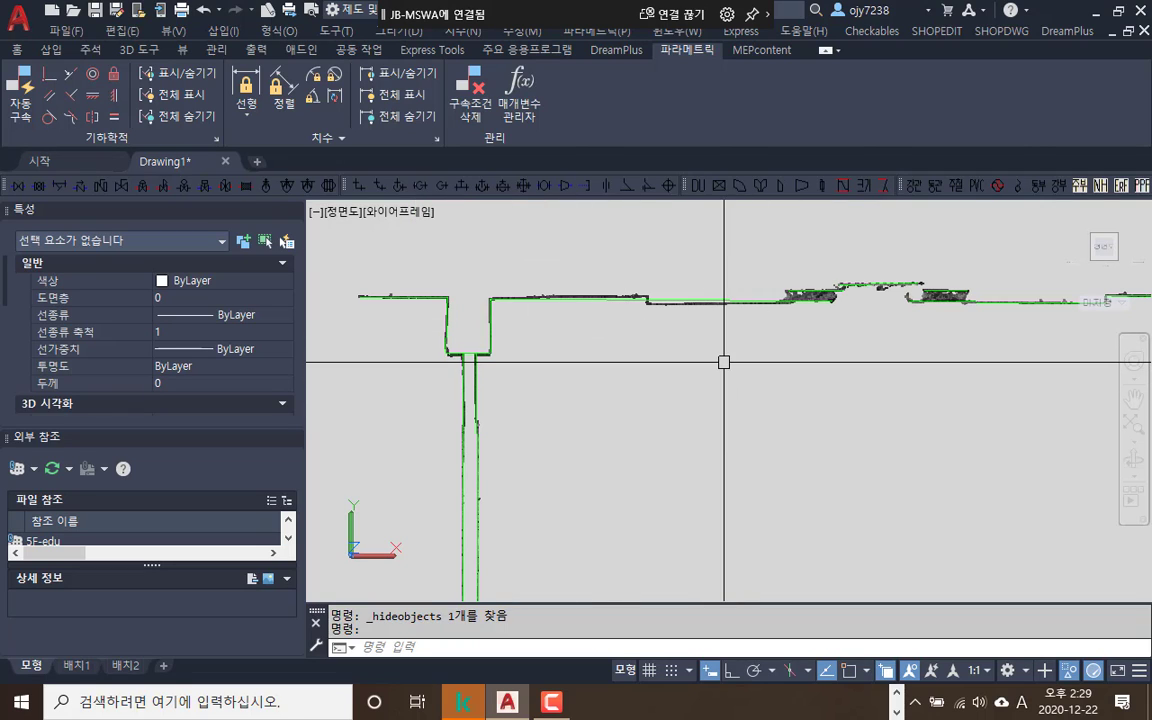
pyautogui.moveTo(722, 362); pyautogui.dragTo(709, 365, button='middle')
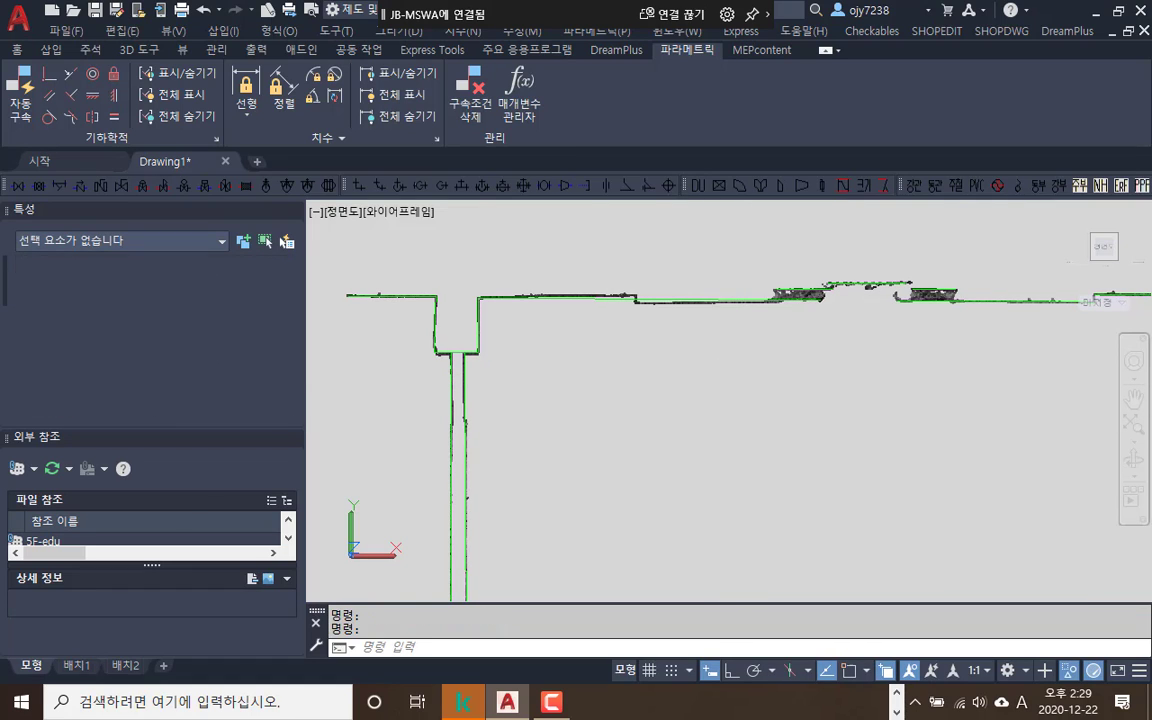
pyautogui.moveTo(759, 376); pyautogui.dragTo(689, 365, button='middle')
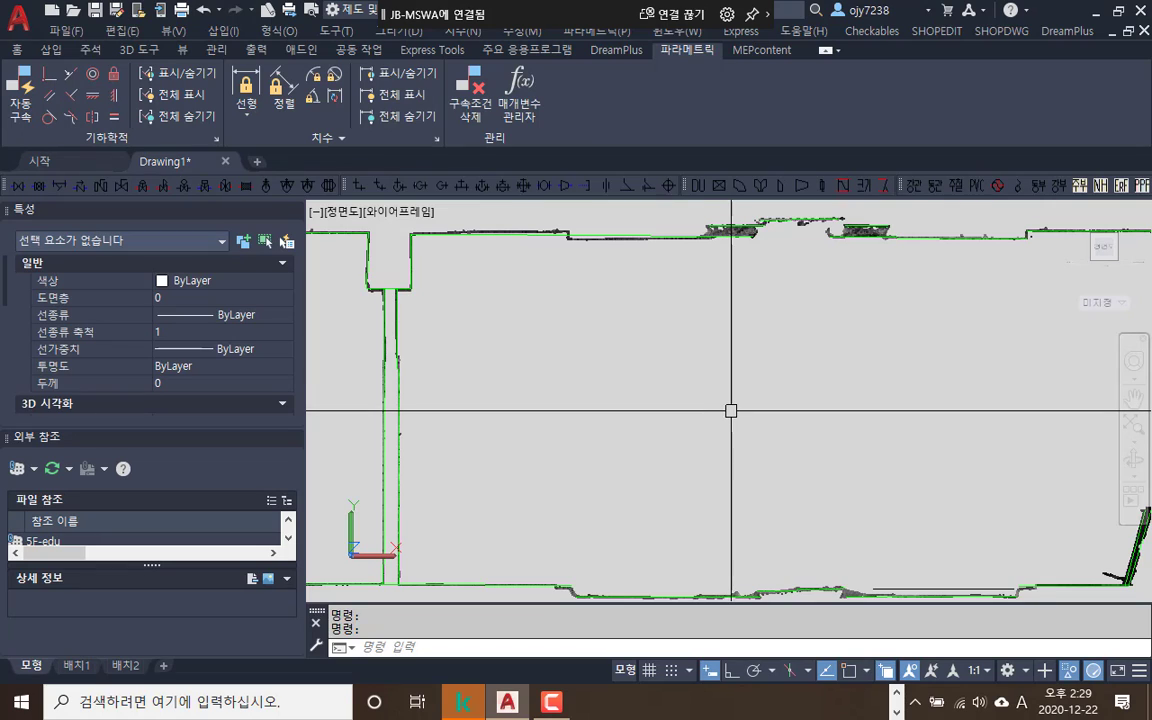
pyautogui.scroll(-5, 730, 408)
pyautogui.scroll(3, 766, 405)
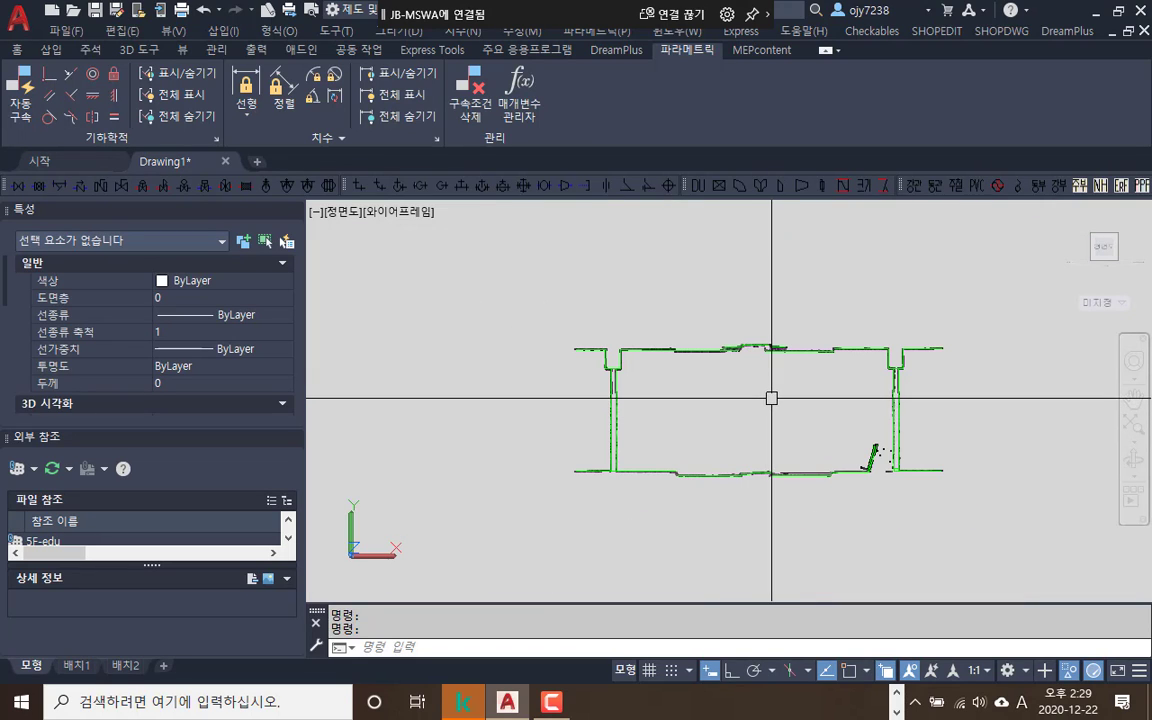
pyautogui.scroll(5, 580, 533)
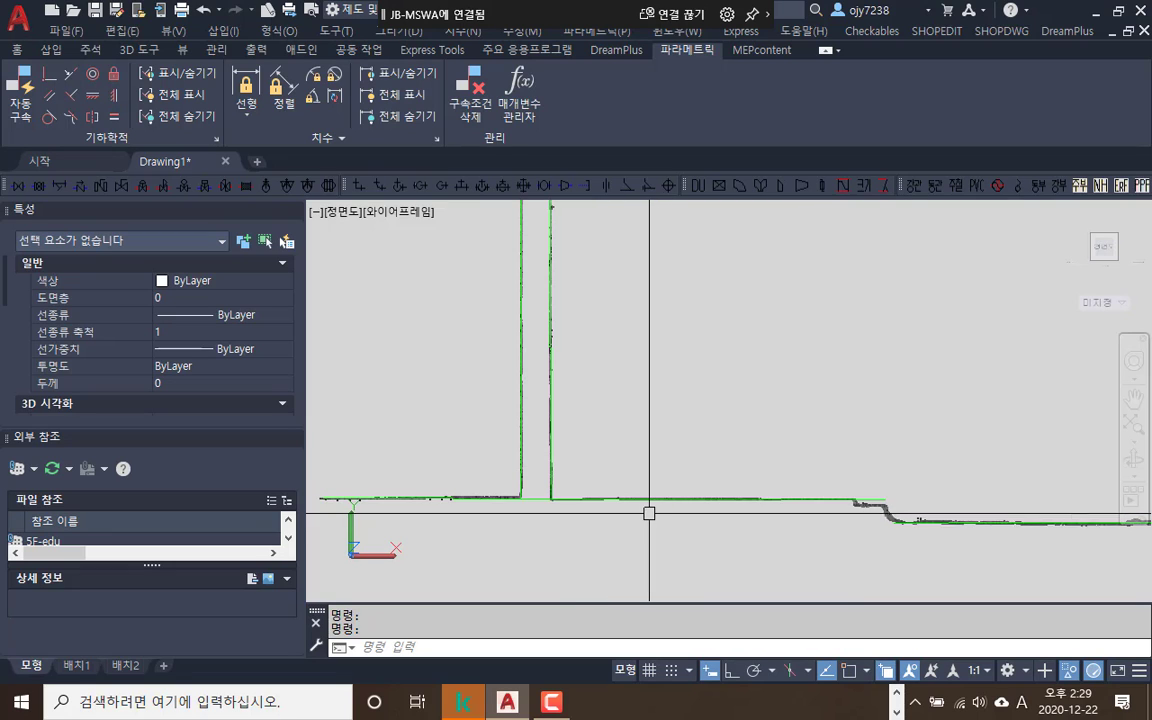
pyautogui.scroll(-8, 878, 518)
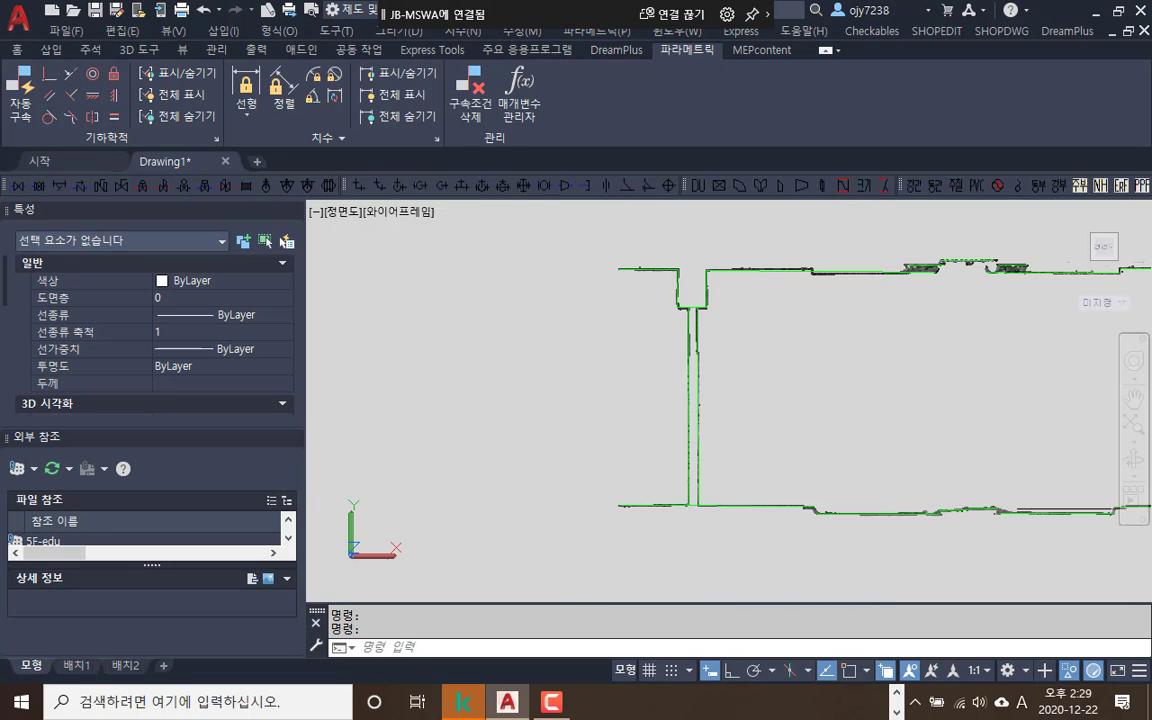
pyautogui.scroll(3, 728, 321)
# Add a vertical linear dimension from the floor line's outer endpoint to the beam's lower outer corner, placed outside the wall
pyautogui.click(460, 31)
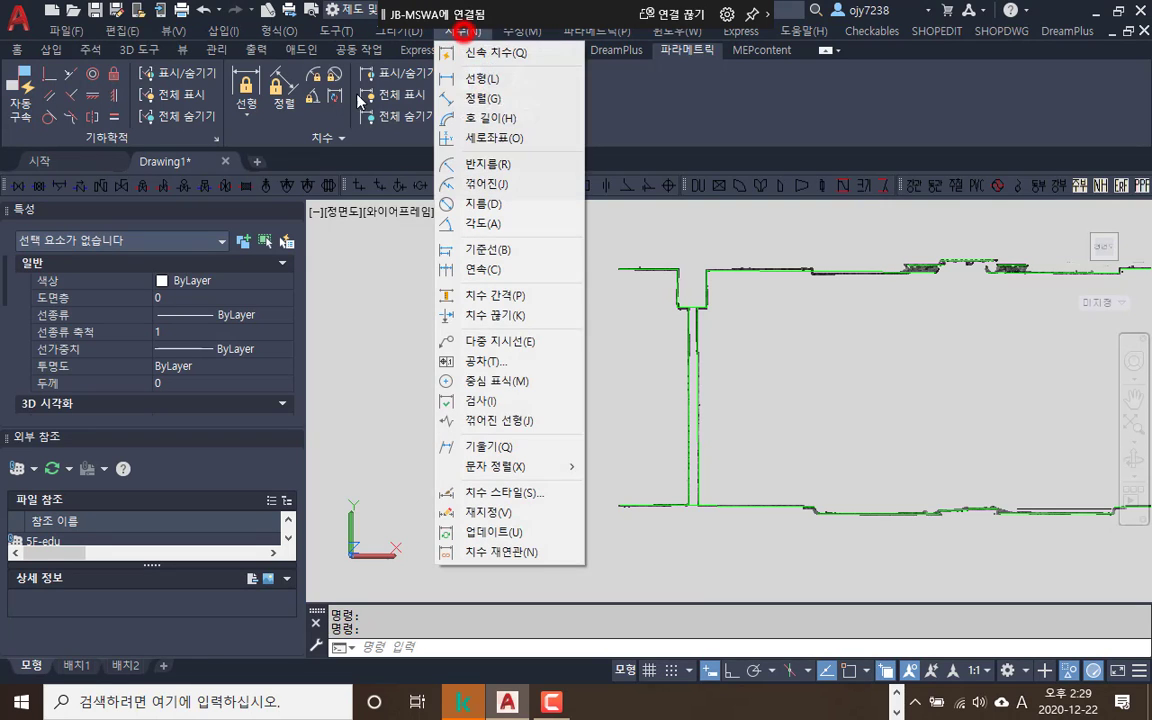
pyautogui.click(466, 78)
pyautogui.keyDown('shift'); pyautogui.rightClick(640, 515); pyautogui.keyUp('shift')
pyautogui.click(694, 193)
pyautogui.click(622, 505)
pyautogui.keyDown('shift'); pyautogui.rightClick(627, 504); pyautogui.keyUp('shift')
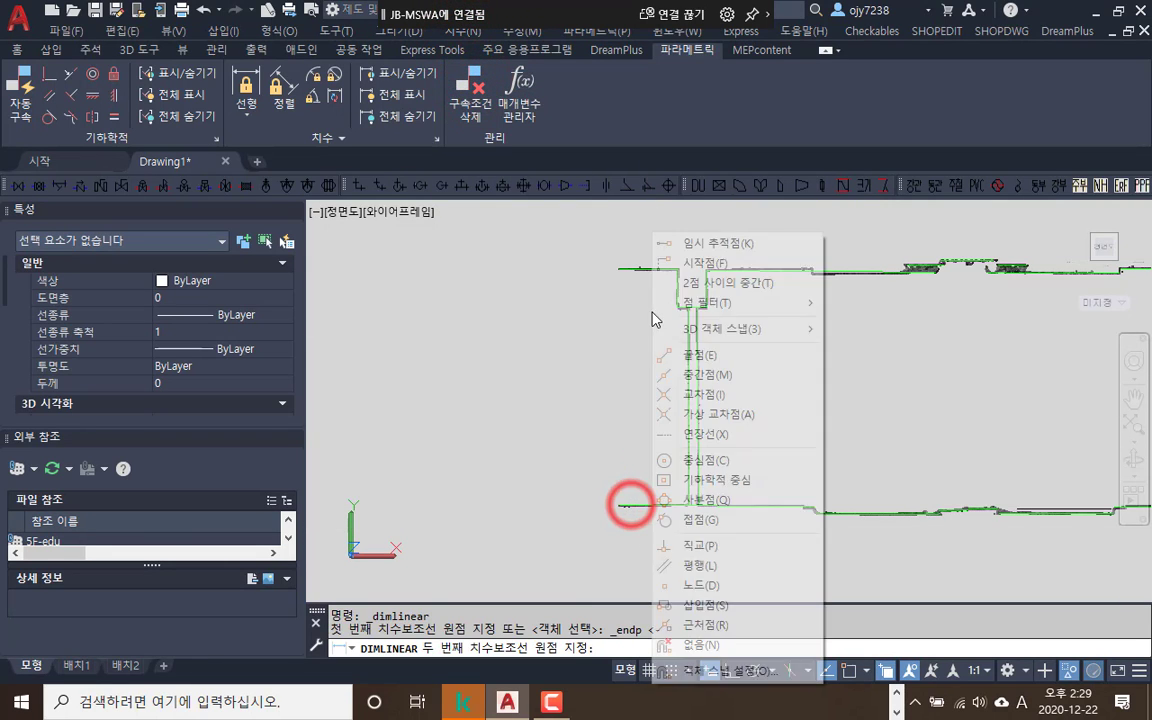
pyautogui.click(692, 352)
pyautogui.click(670, 309)
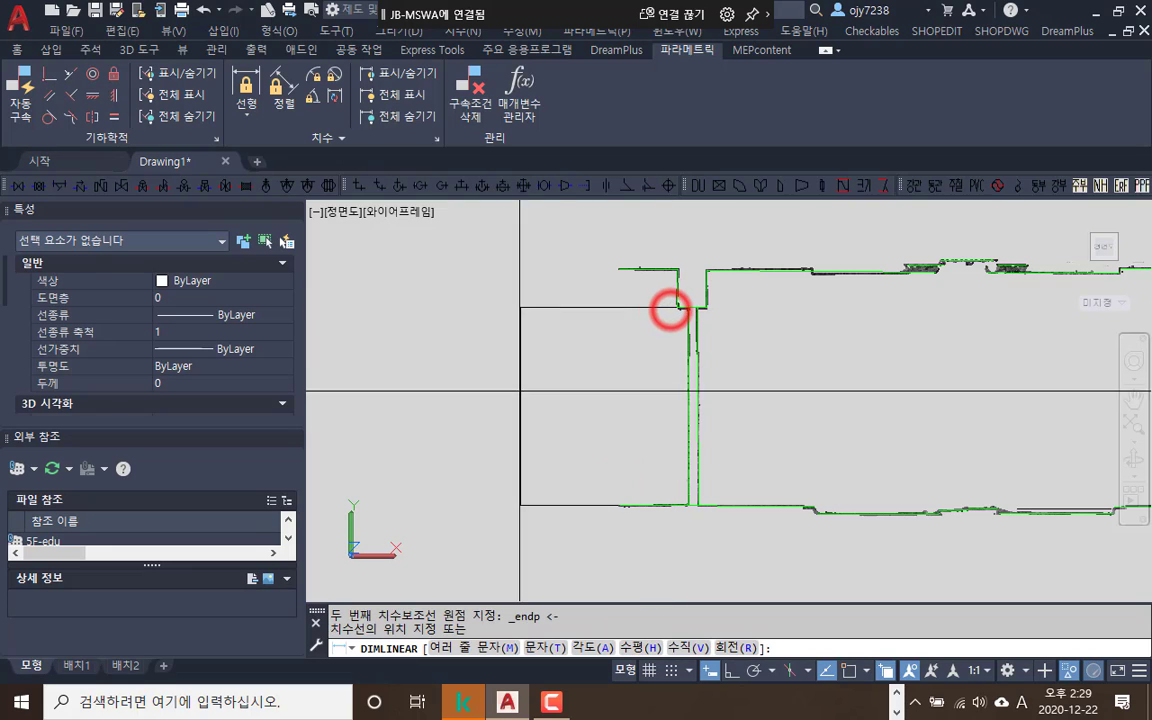
pyautogui.click(599, 391)
# Set the annotation scale to 1:100 and select the vertical dimension outside the wall
pyautogui.click(985, 669)
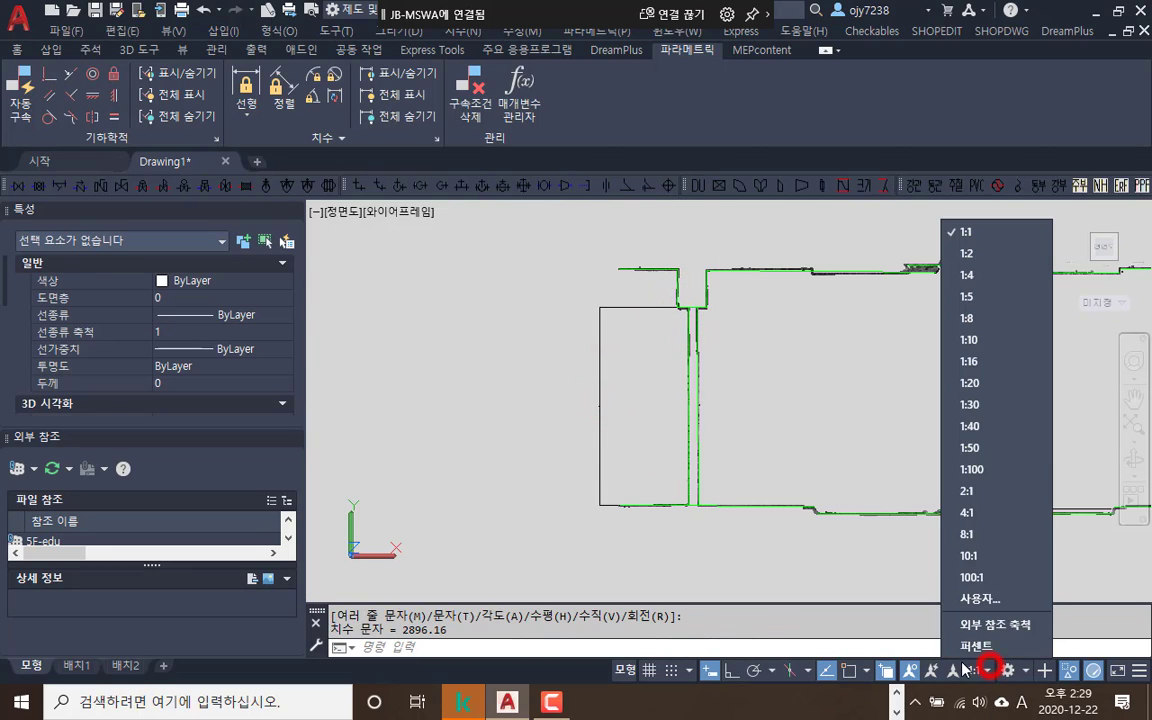
pyautogui.click(985, 469)
pyautogui.click(602, 399)
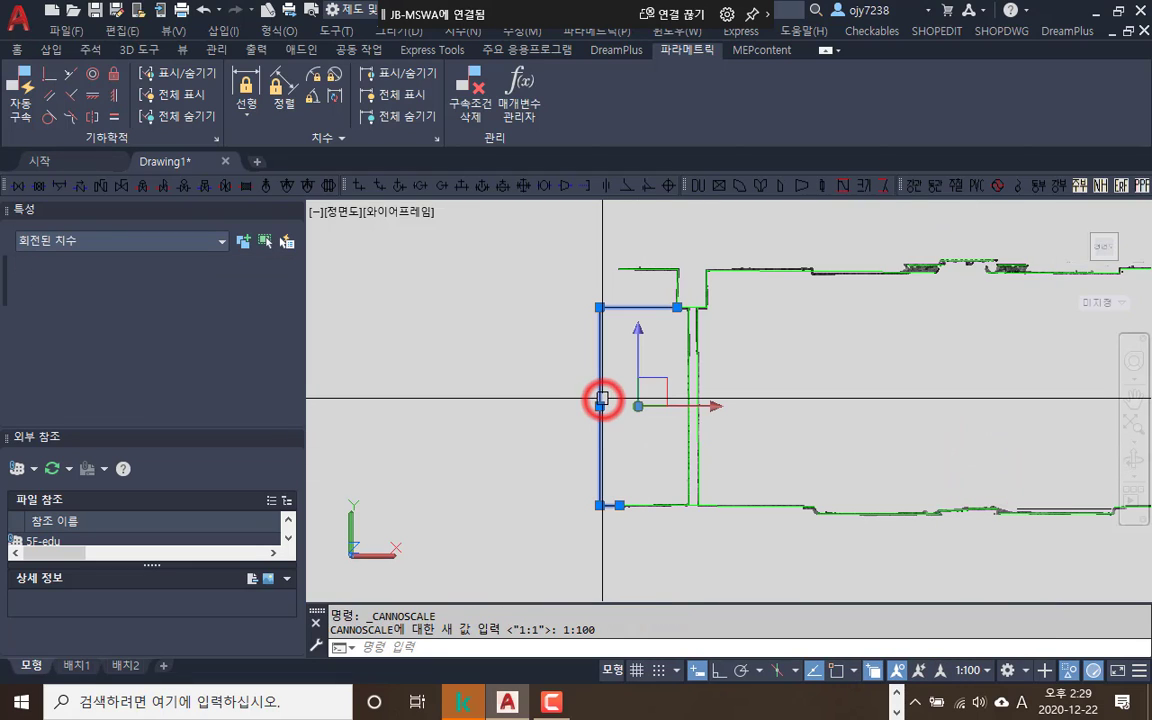
# Set the text offset of the selected vertical dimension to 500
pyautogui.scroll(-3, 190, 349)
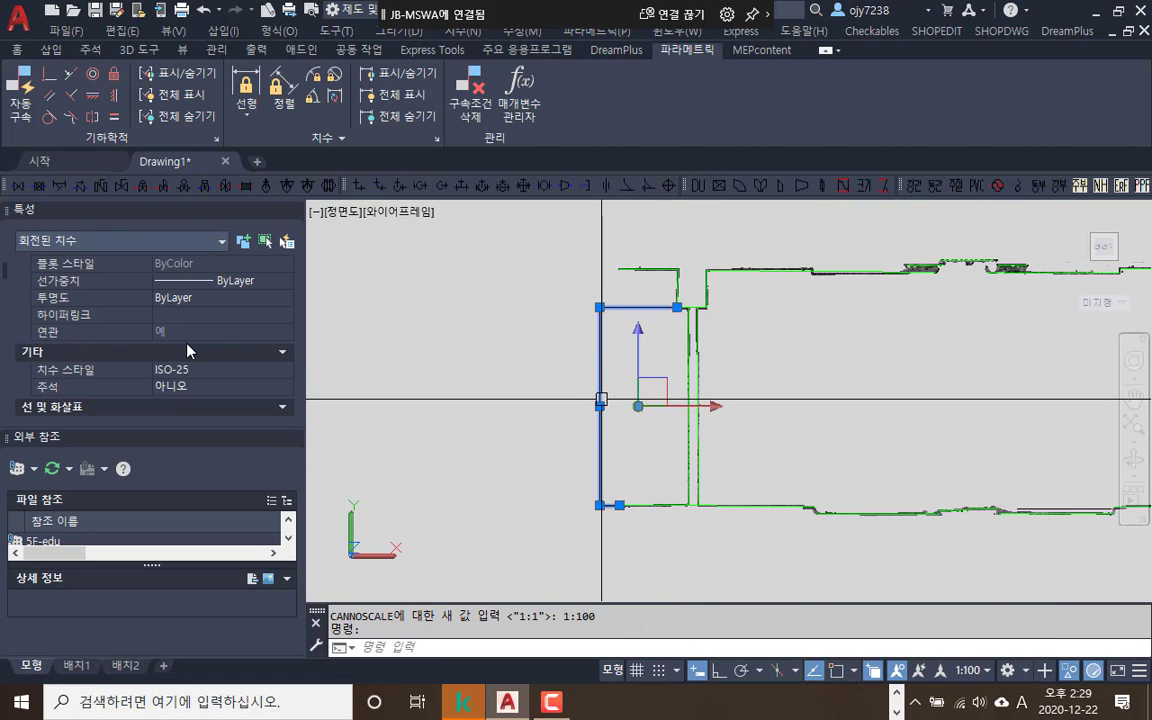
pyautogui.scroll(-3, 188, 352)
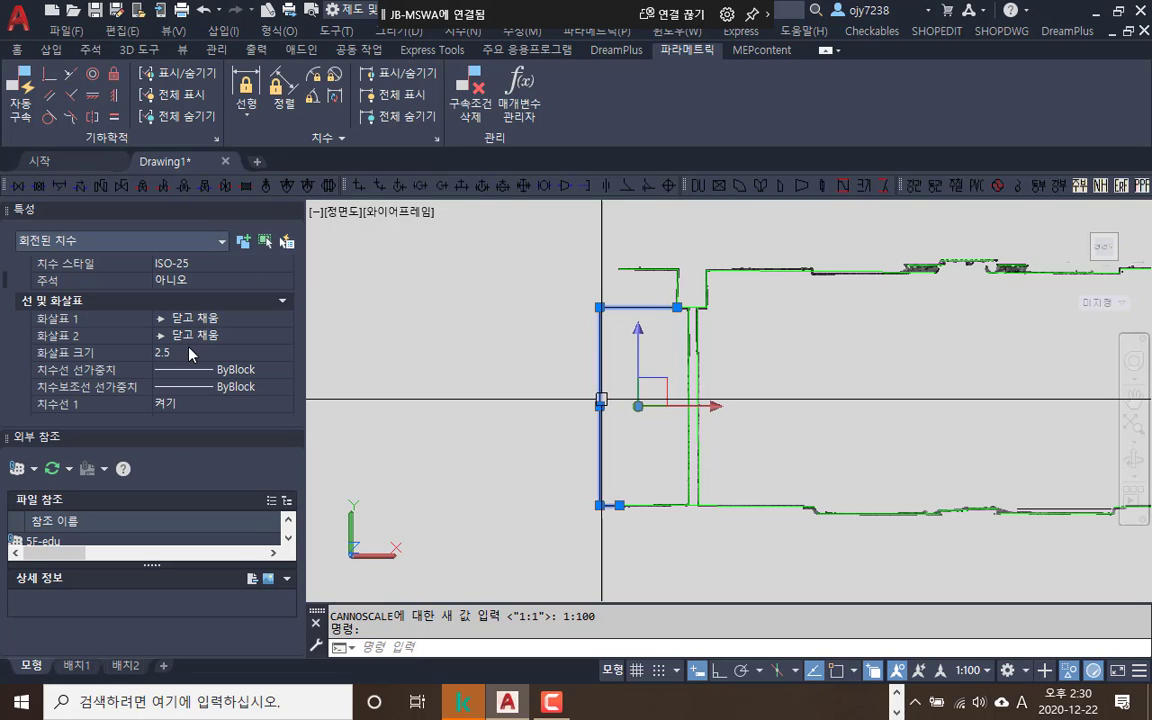
pyautogui.scroll(-3, 196, 369)
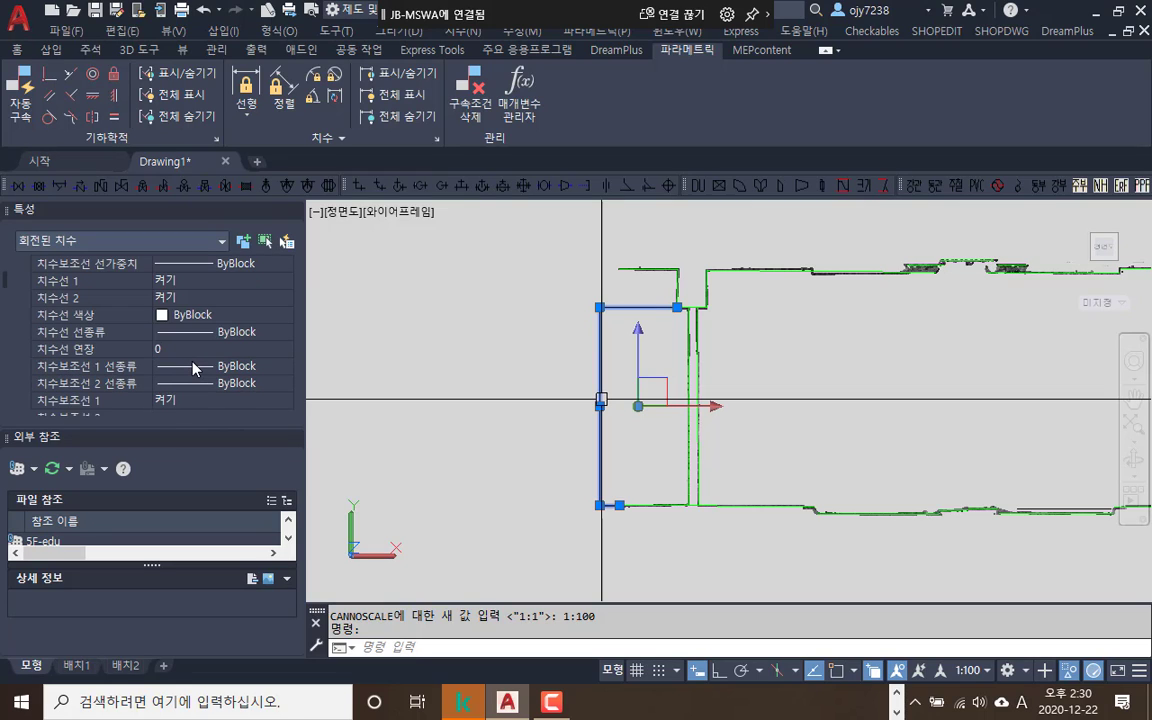
pyautogui.scroll(-3, 196, 369)
pyautogui.scroll(6, 196, 369)
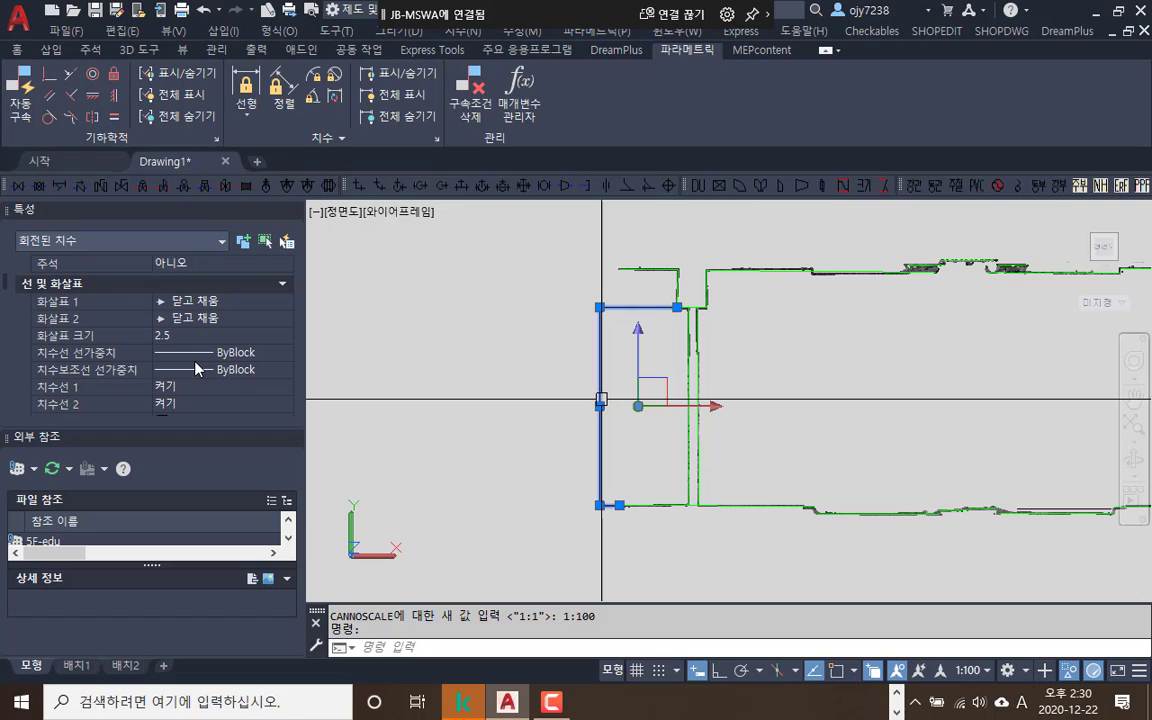
pyautogui.scroll(-6, 196, 369)
pyautogui.scroll(-3, 196, 369)
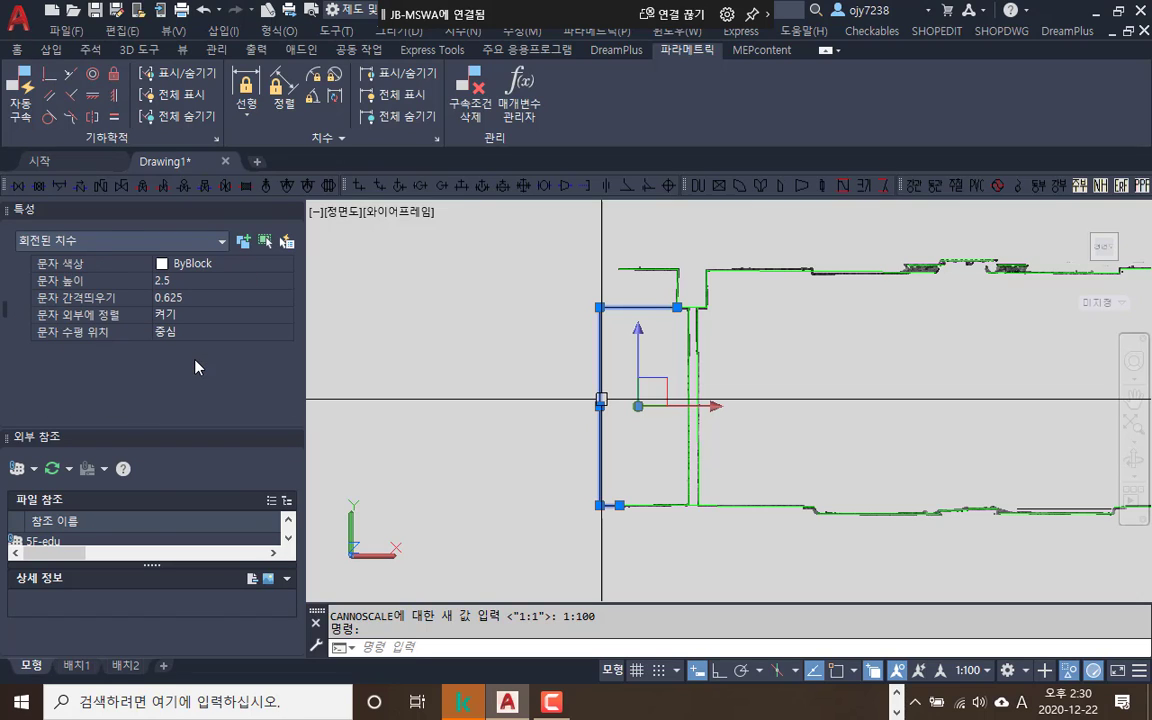
pyautogui.click(195, 298)
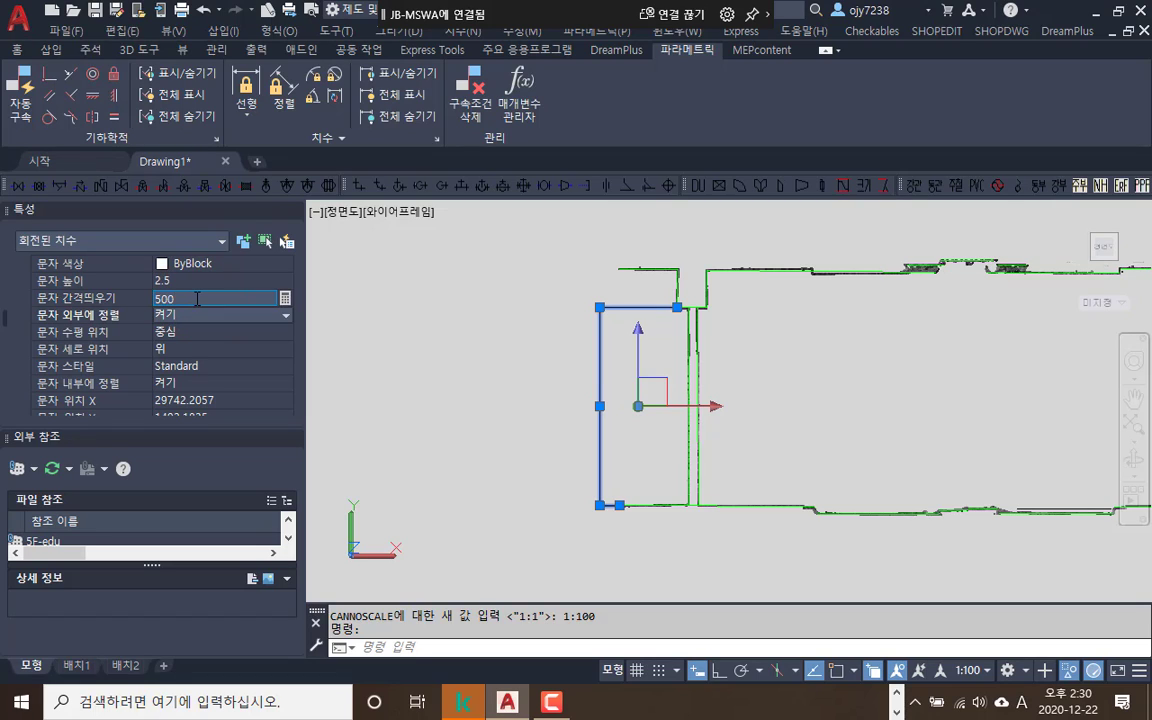
pyautogui.press('Return')
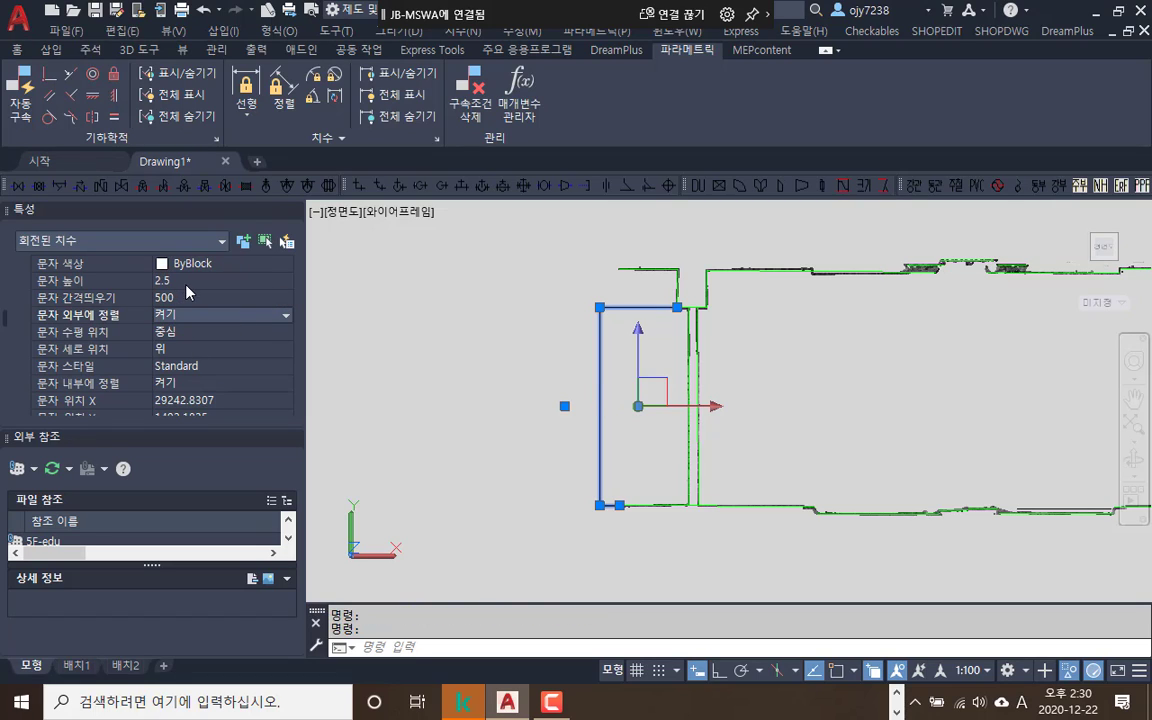
# Set the vertical dimension's text height to 500 and its text offset to 2
pyautogui.click(187, 282)
pyautogui.click(188, 299)
pyautogui.click(193, 283)
pyautogui.write('500')
pyautogui.press('Tab')
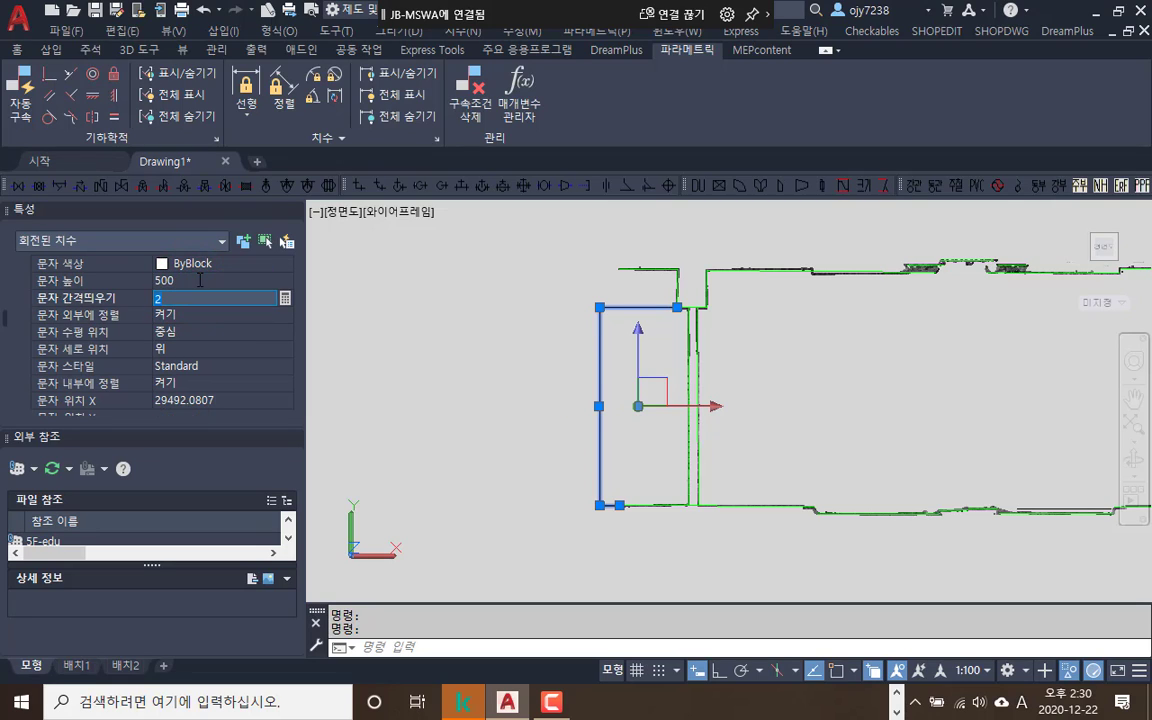
# Set the vertical dimension's text height to 200 and deselect the dimension
pyautogui.click(203, 280)
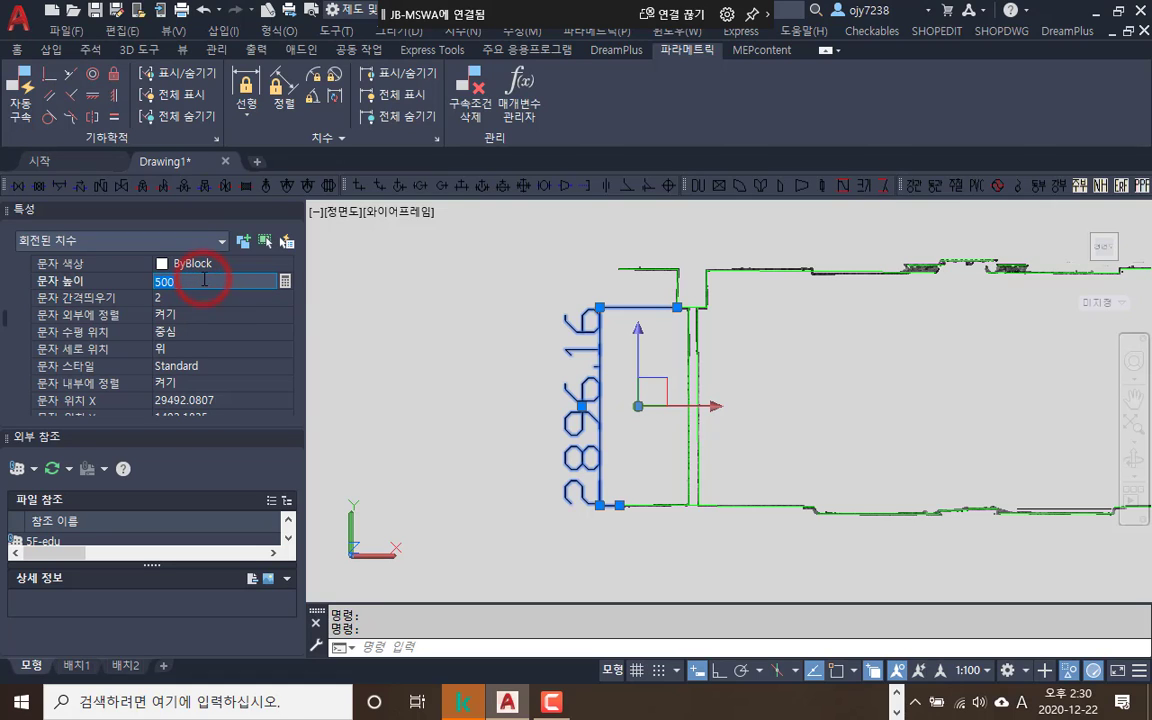
pyautogui.press('Tab')
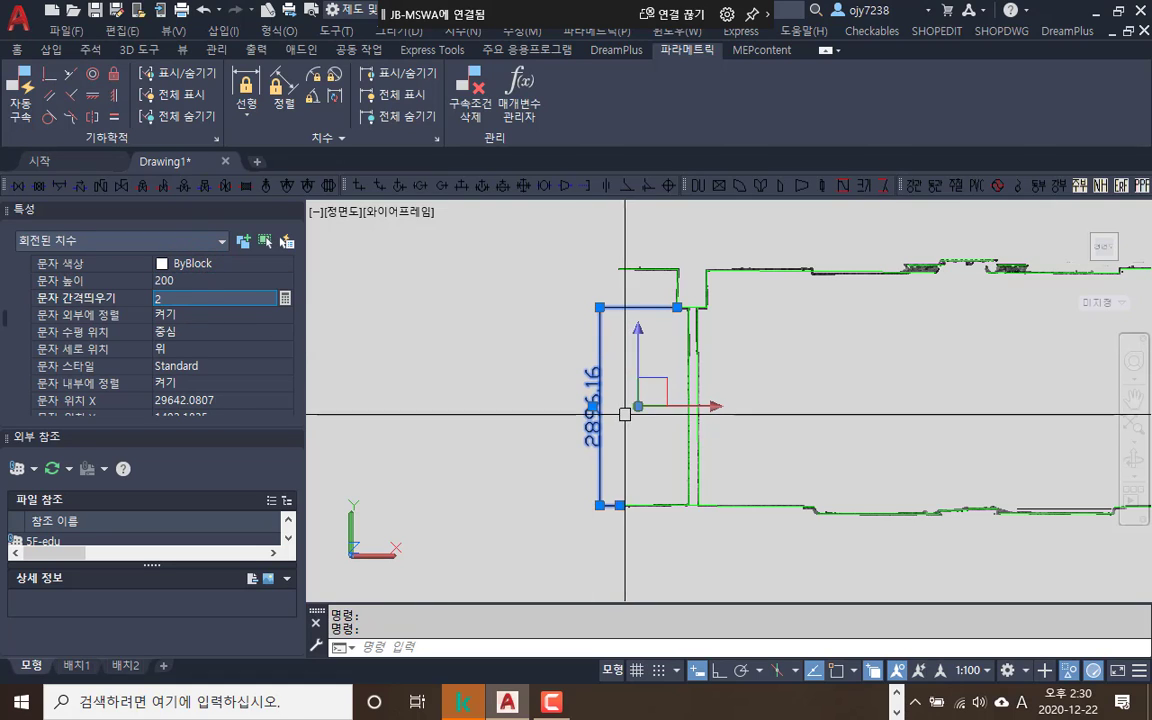
pyautogui.press('Escape')
pyautogui.scroll(2, 635, 425)
pyautogui.moveTo(653, 491); pyautogui.dragTo(616, 513, button='middle')
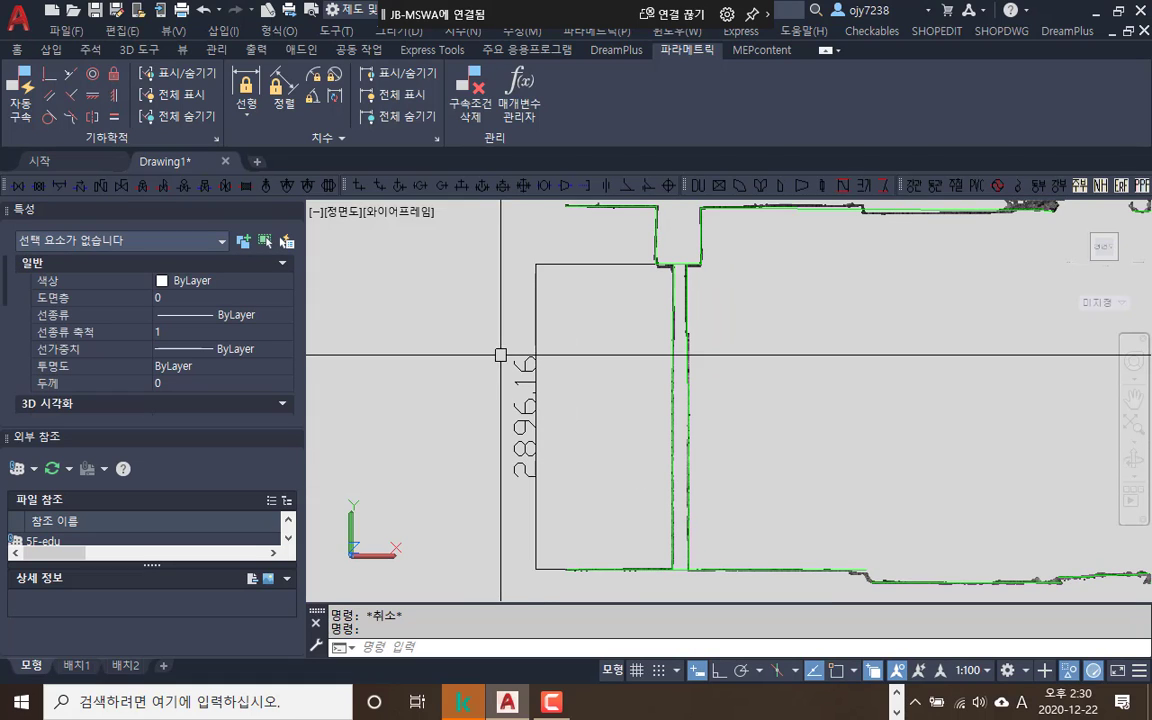
# Copy the whole front section, including the green polylines and the vertical dimension, to the clipboard
pyautogui.scroll(-4, 502, 355)
pyautogui.moveTo(566, 378); pyautogui.dragTo(483, 371, button='middle')
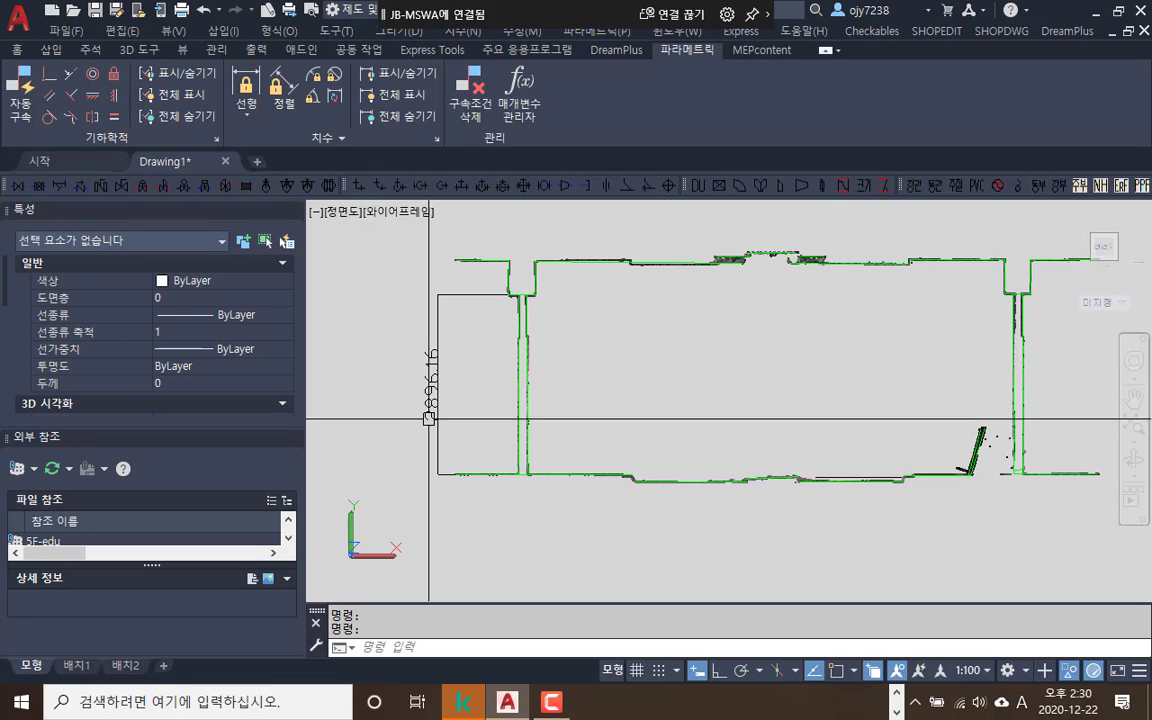
pyautogui.scroll(-2, 703, 388)
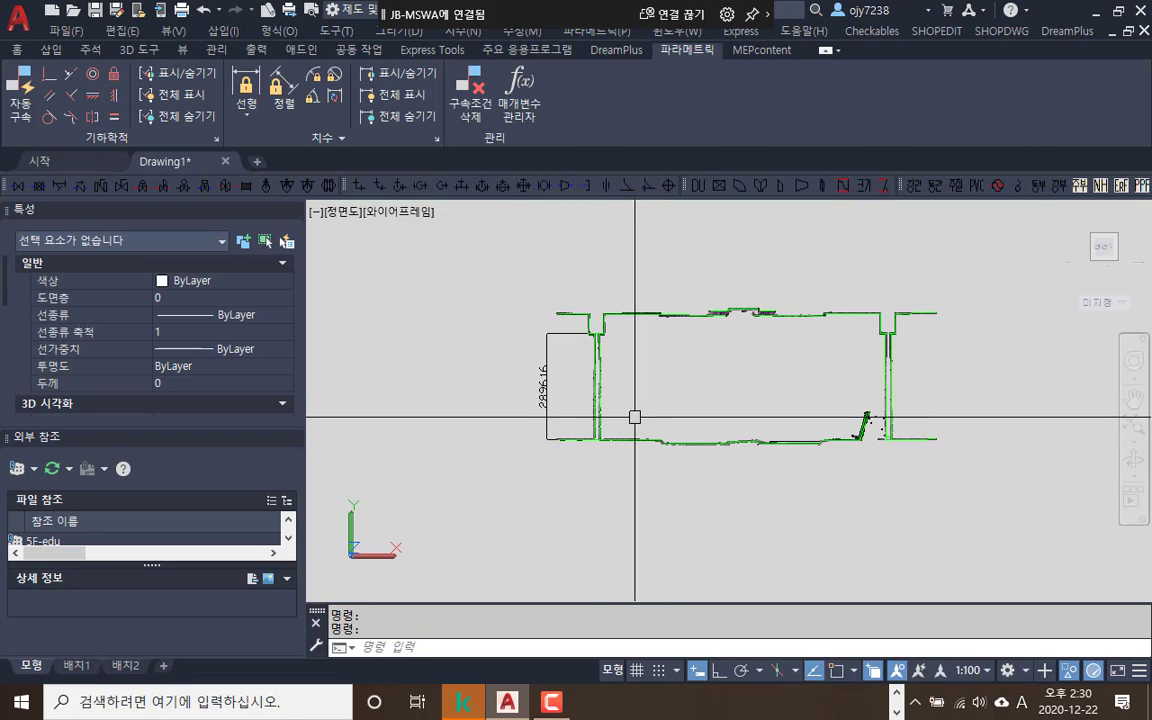
pyautogui.hotkey('ctrl', 'c')
pyautogui.click(475, 260)
pyautogui.click(985, 543)
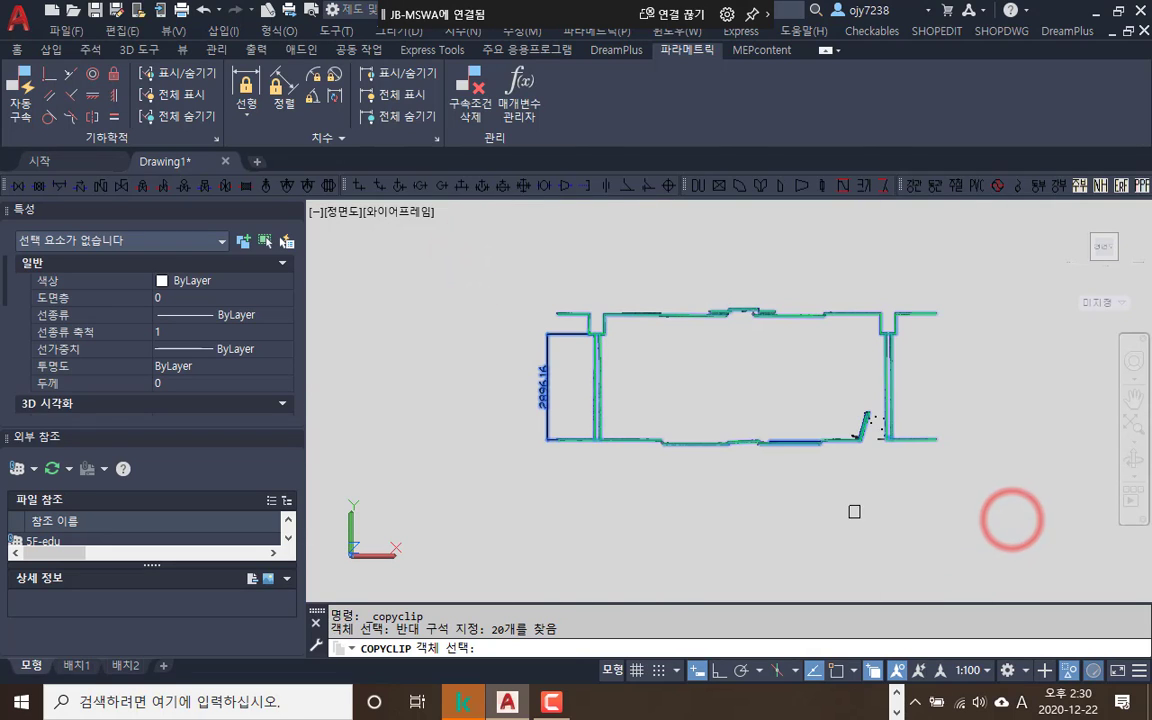
pyautogui.press('Return')
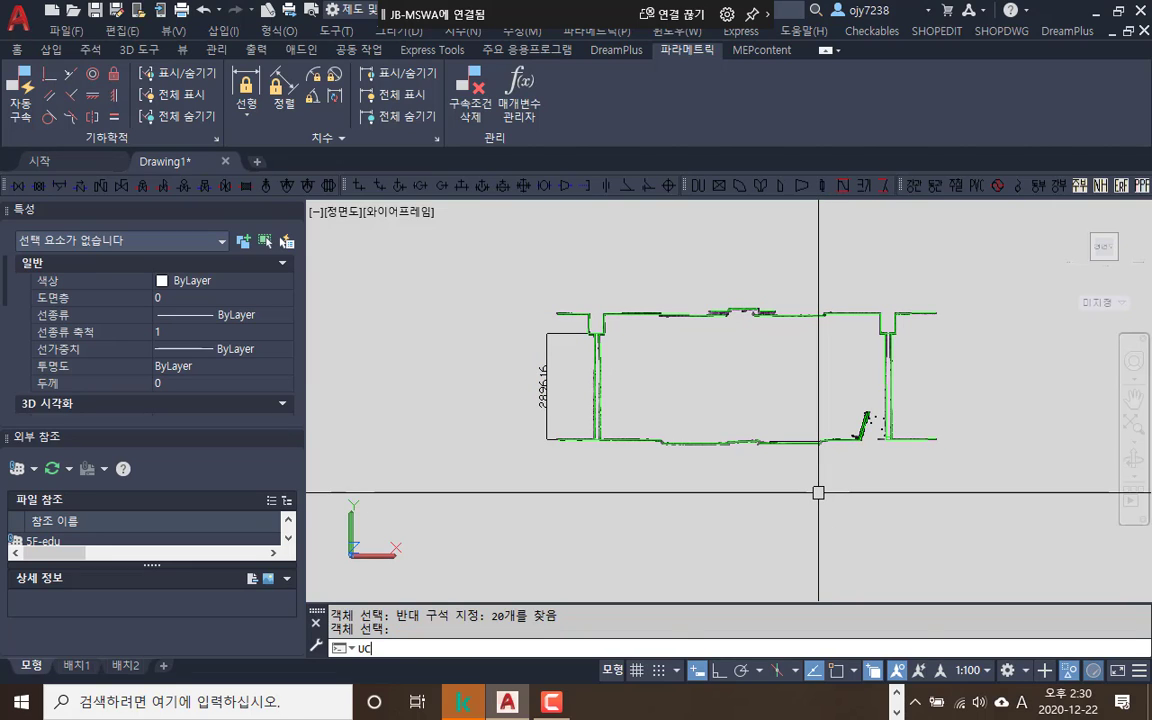
# Reset the UCS to World and switch to the plan view of the current UCS
pyautogui.write('UCS')
pyautogui.press('Return')
pyautogui.write('PLAN')
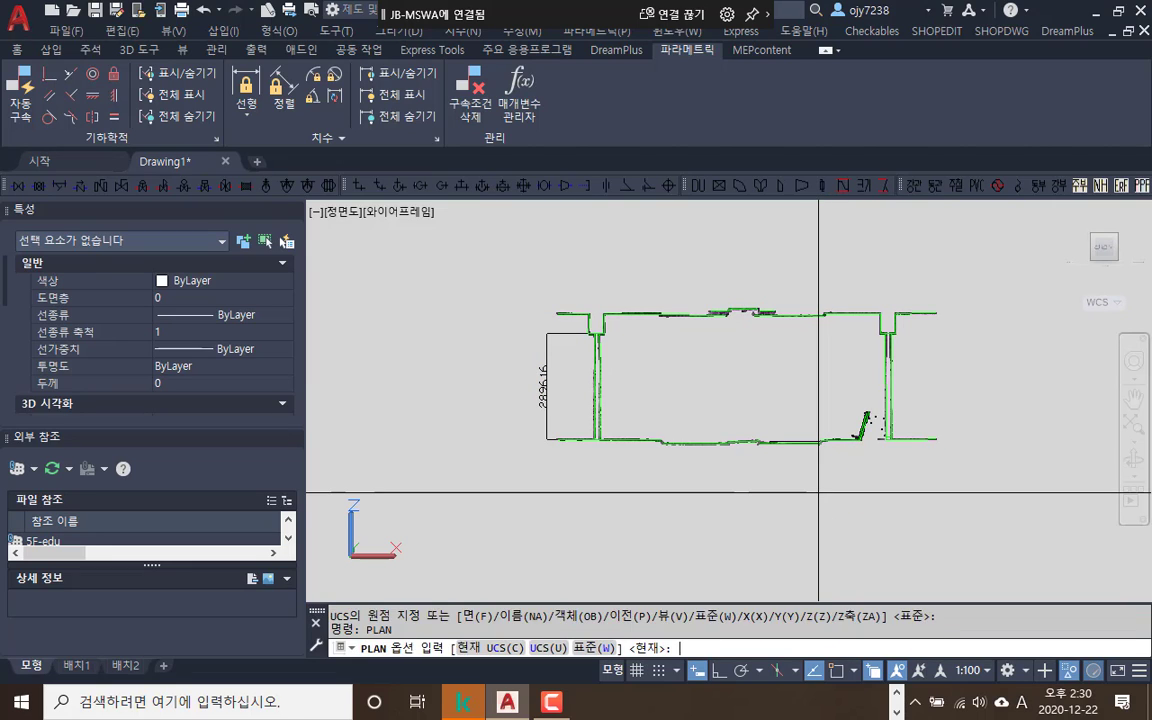
pyautogui.press('Return')
pyautogui.press('Return')
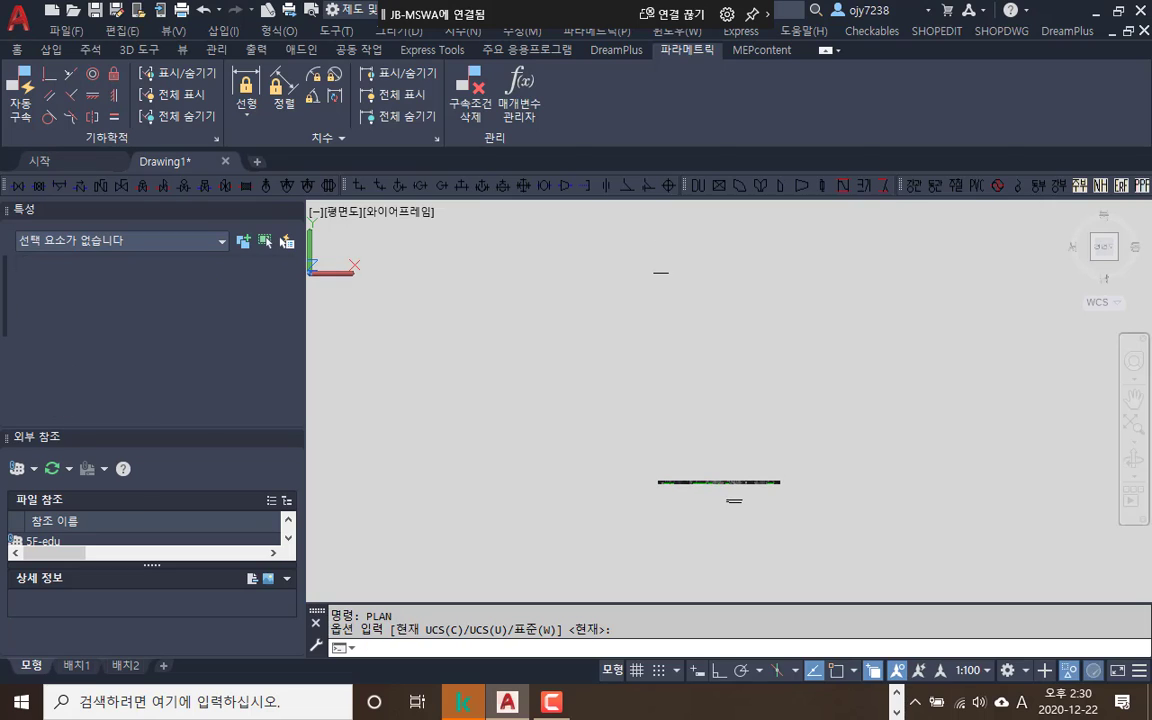
pyautogui.click(616, 259)
pyautogui.click(738, 332)
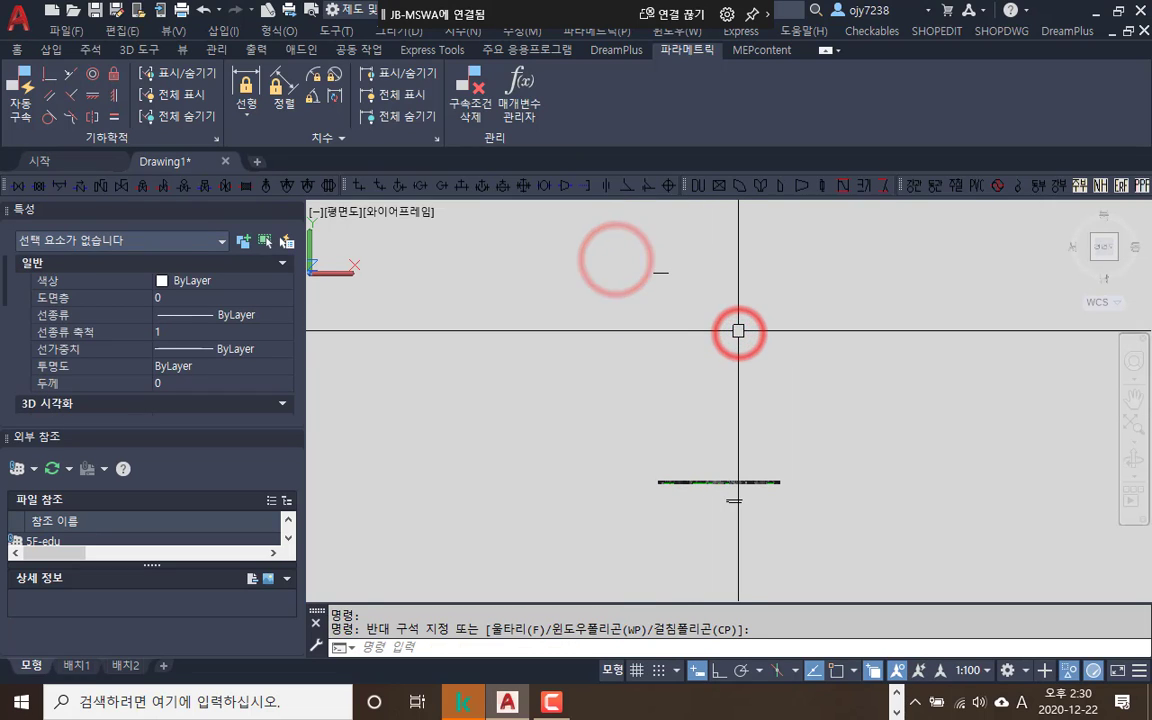
pyautogui.press('Escape')
# Paste the copied section into the empty area beside the point cloud in plan view
pyautogui.hotkey('ctrl', 'v')
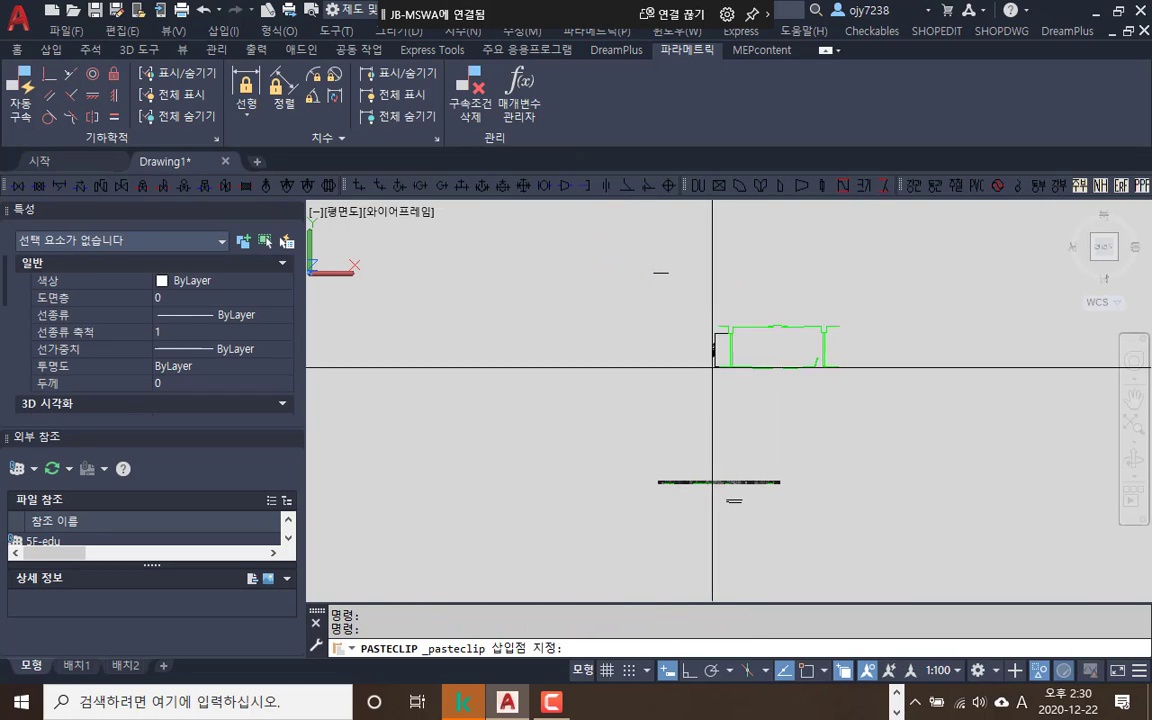
pyautogui.click(461, 388)
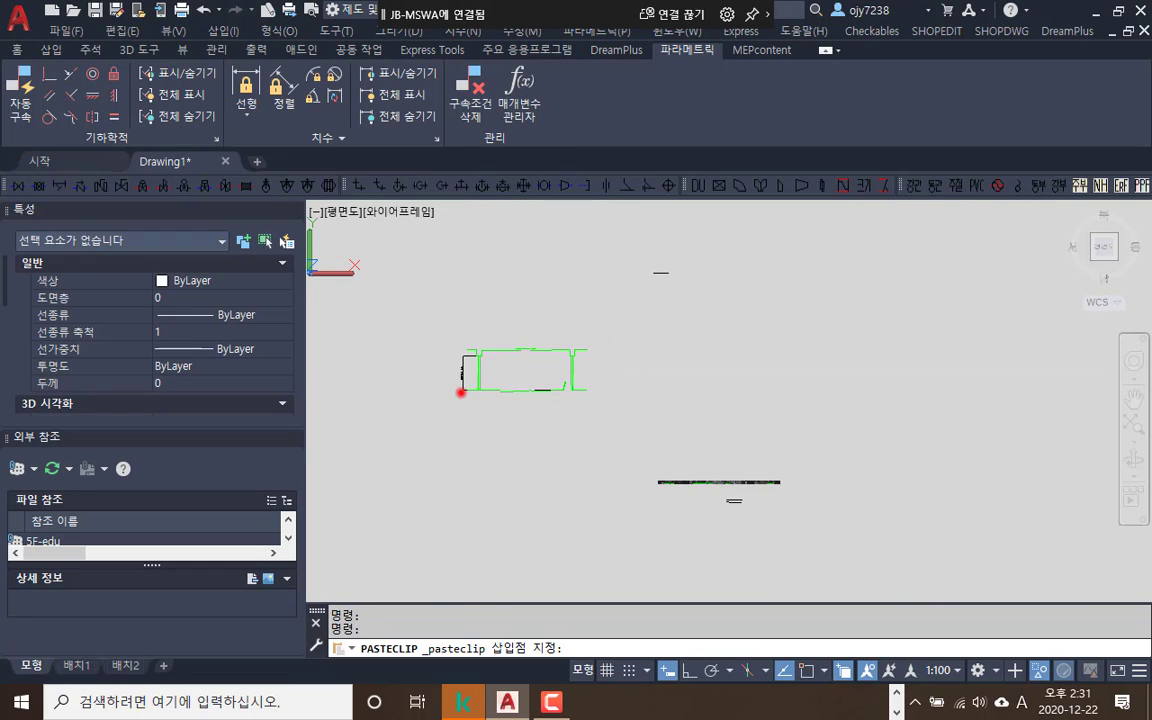
pyautogui.scroll(3, 490, 390)
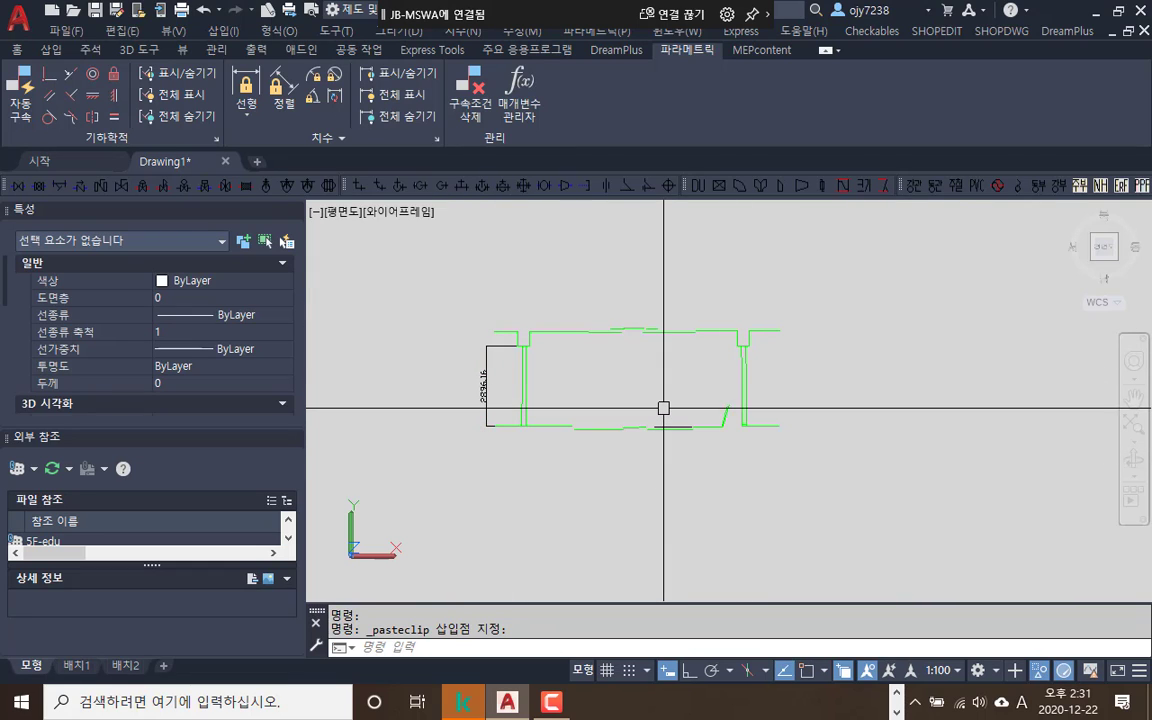
# Run 3D2D on the entire pasted section, including its dimension, to flatten it to 2D
pyautogui.press('Return')
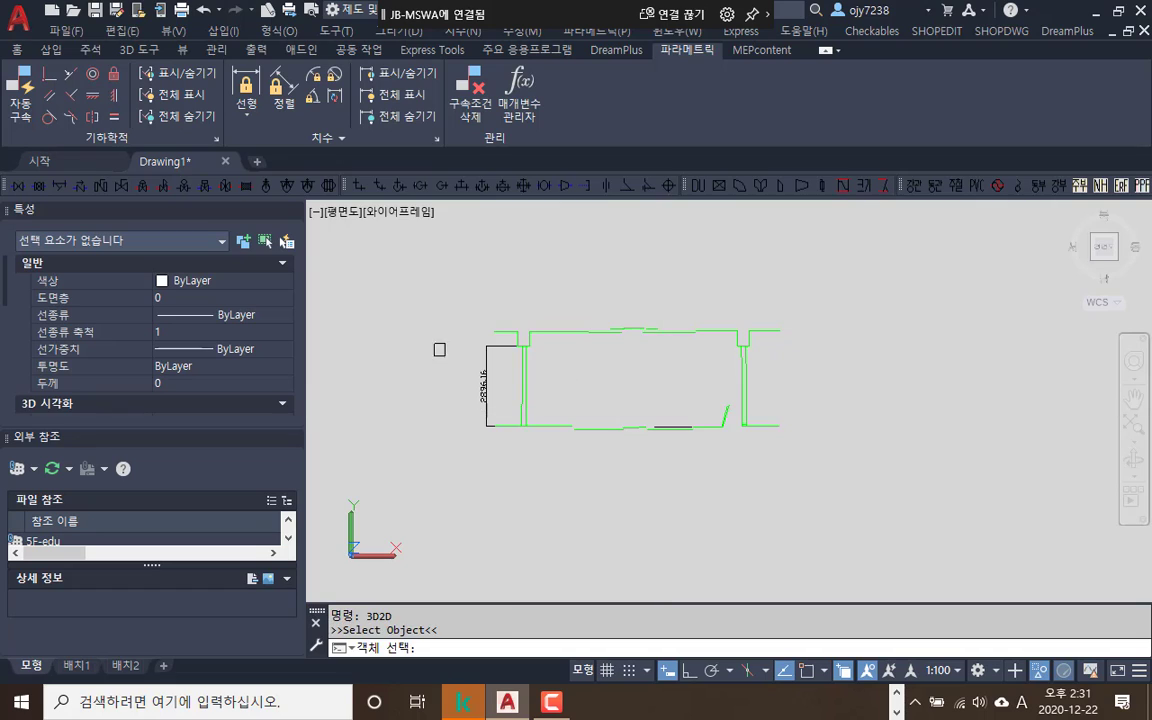
pyautogui.click(406, 273)
pyautogui.click(879, 496)
pyautogui.press('Return')
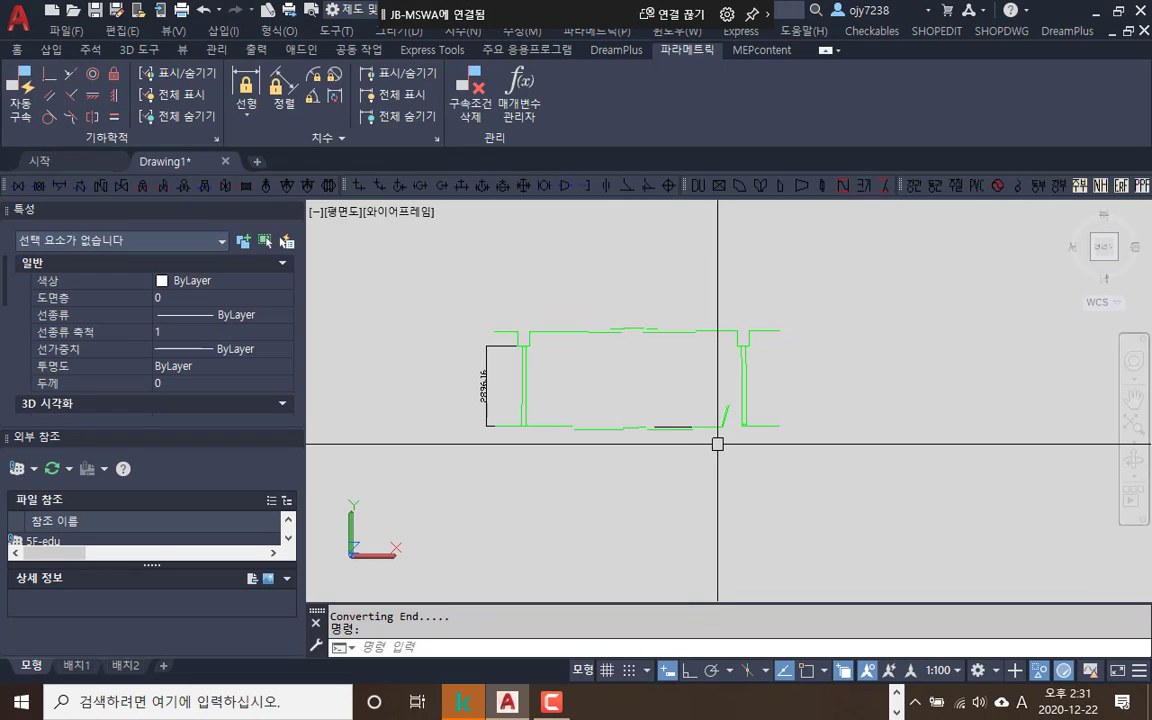
pyautogui.moveTo(720, 447); pyautogui.dragTo(673, 433, button='middle')
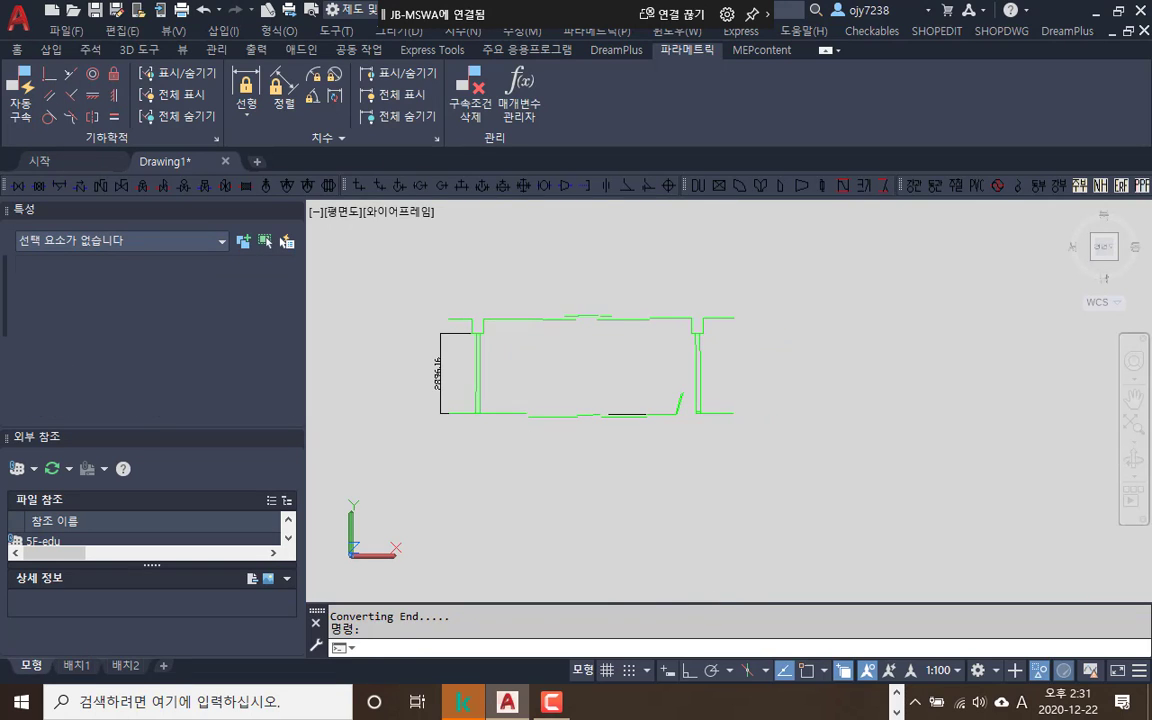
pyautogui.scroll(-5, 662, 432)
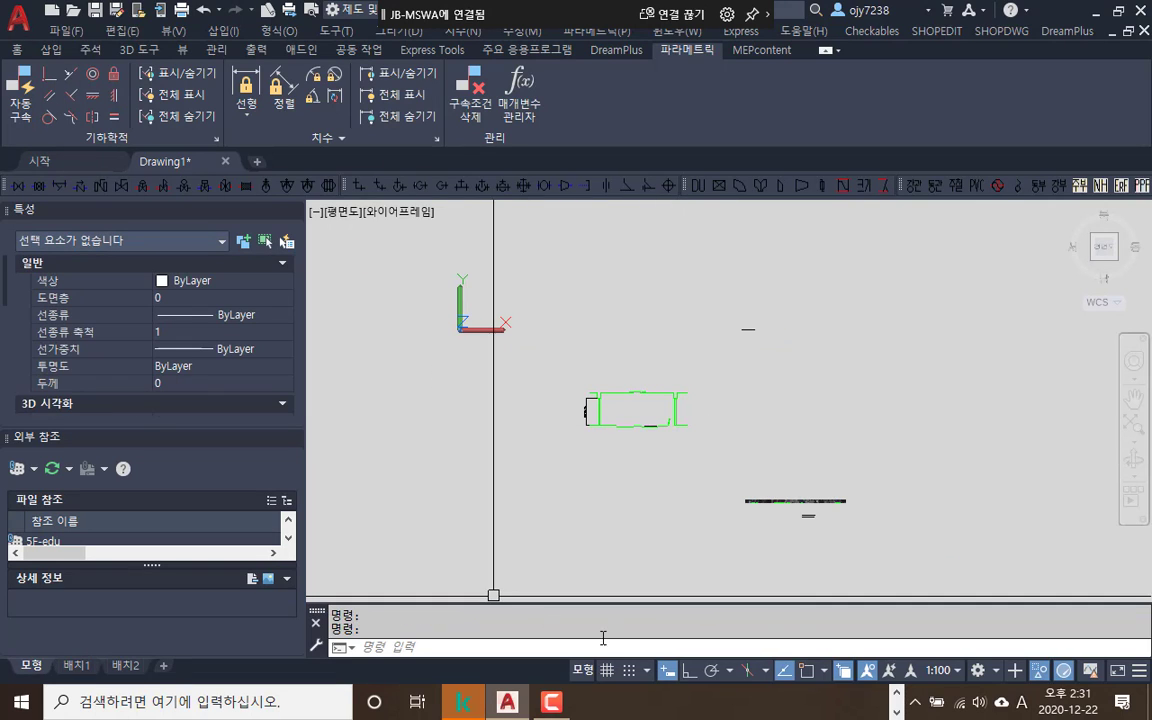
pyautogui.click(762, 501)
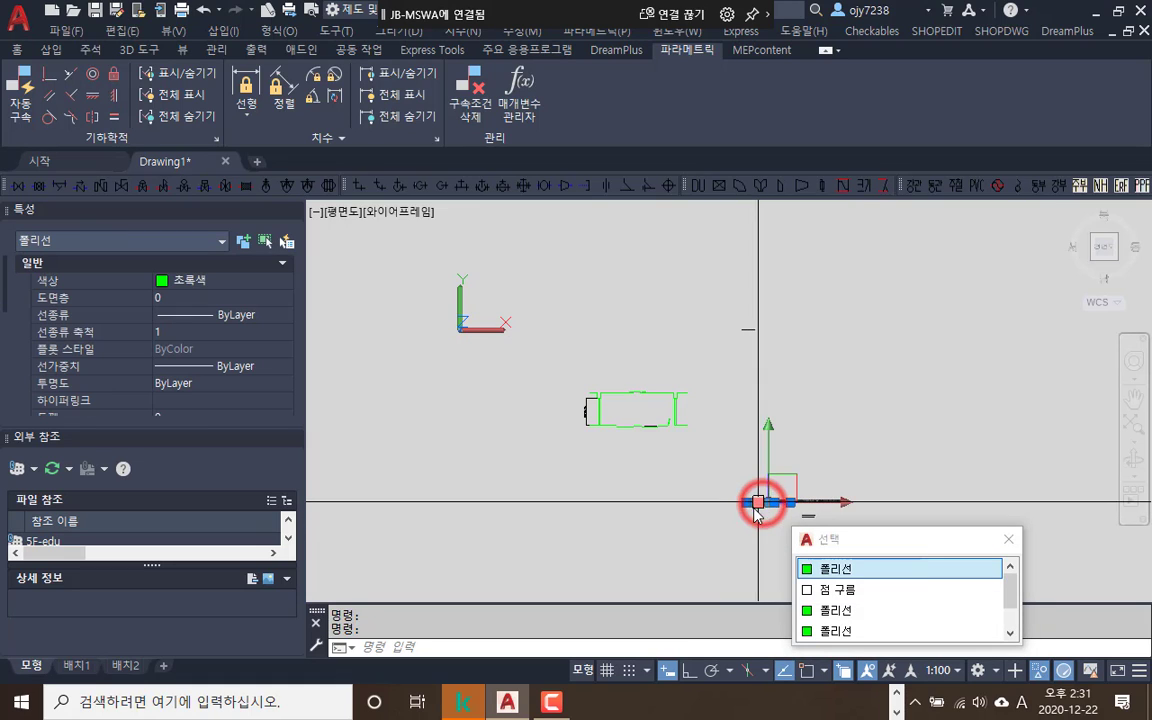
pyautogui.press('Escape')
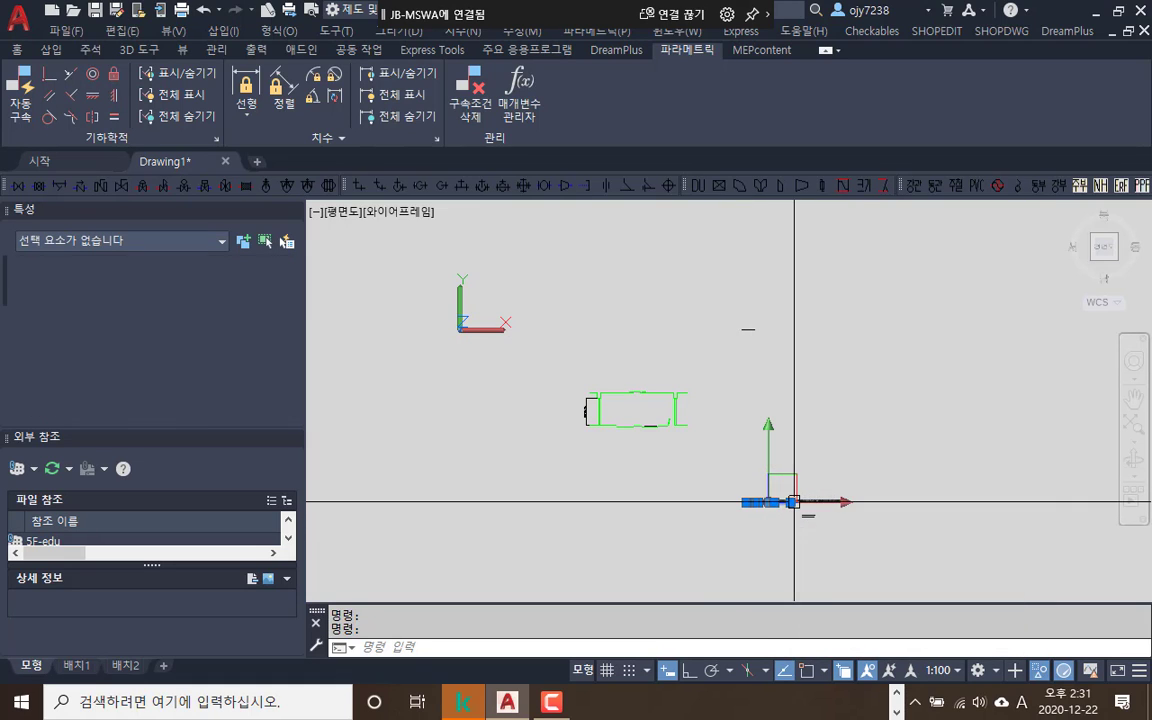
pyautogui.scroll(7, 805, 506)
pyautogui.click(813, 473)
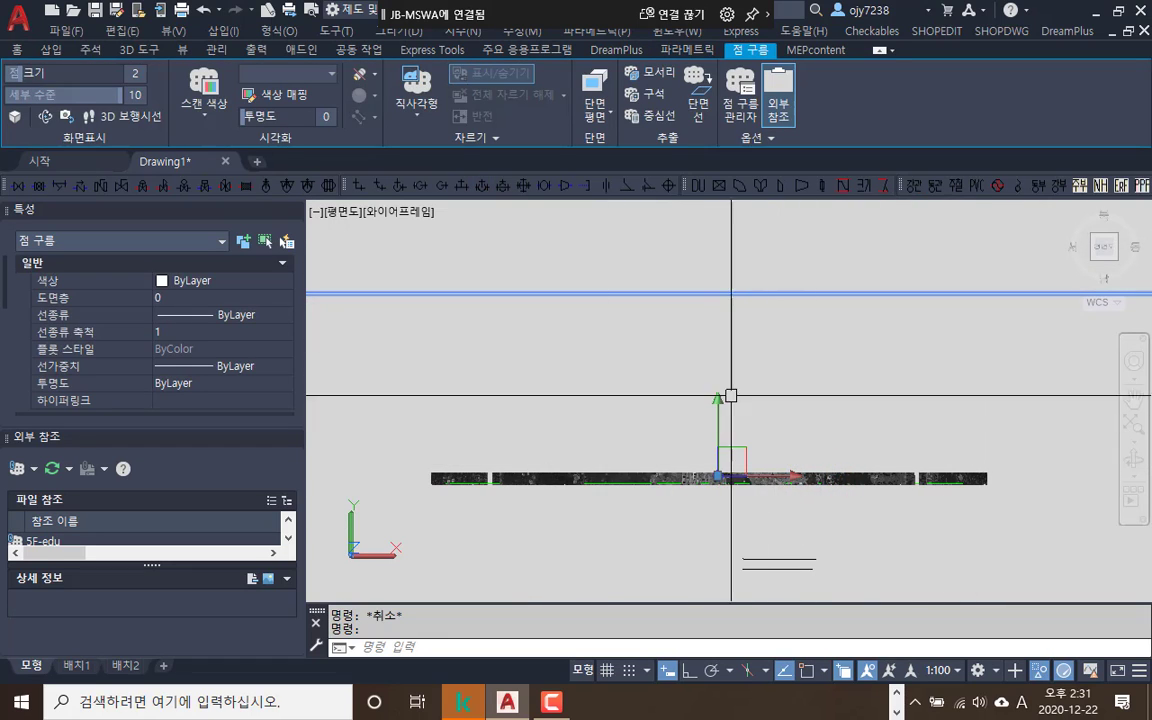
pyautogui.scroll(-2, 730, 440)
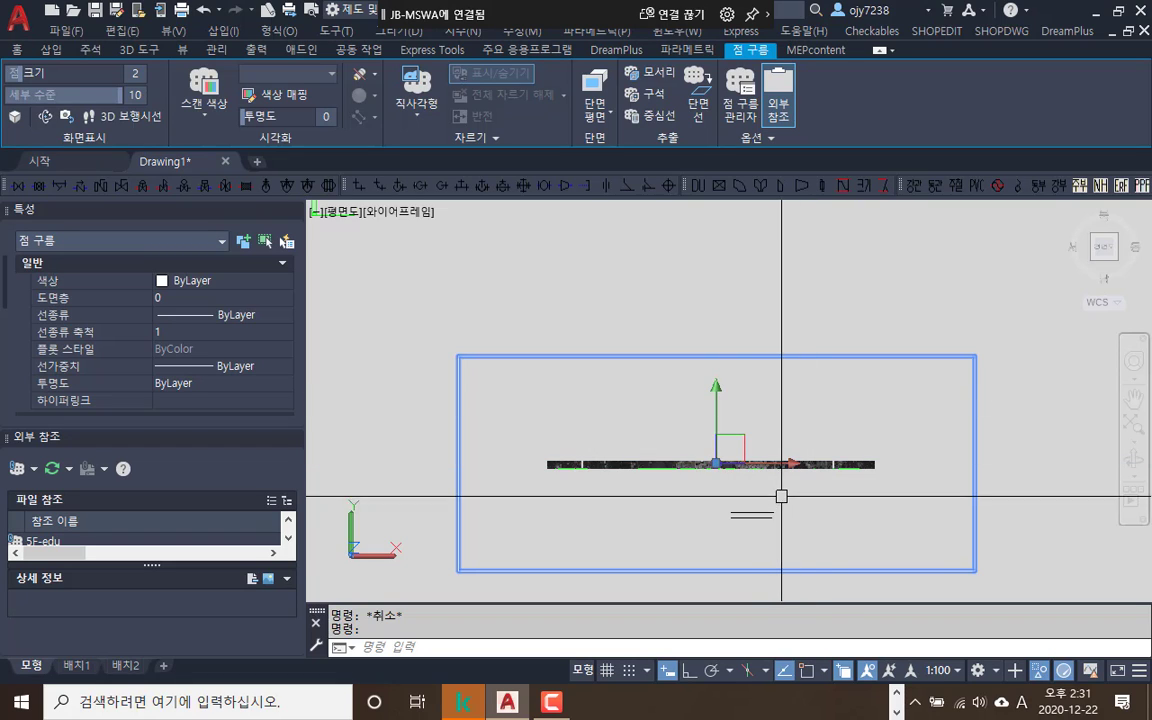
pyautogui.press('Escape')
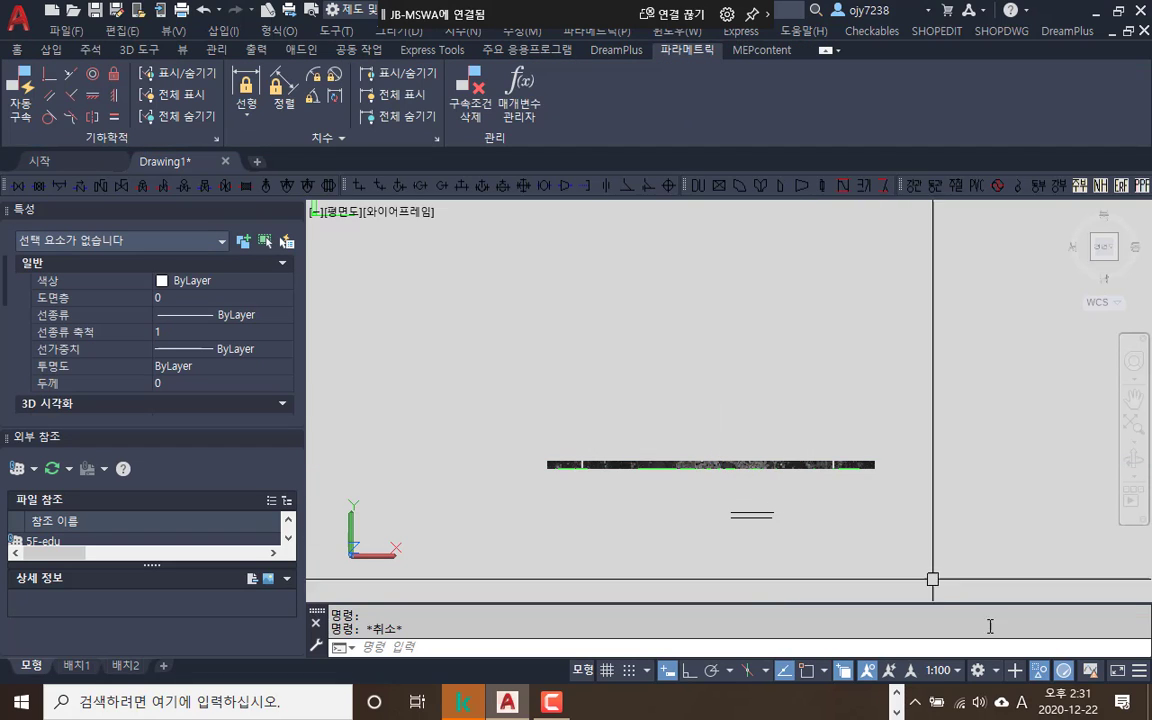
# End object isolation and delete the section plane so the full point cloud is shown again
pyautogui.click(1063, 670)
pyautogui.click(1073, 655)
pyautogui.click(1018, 465)
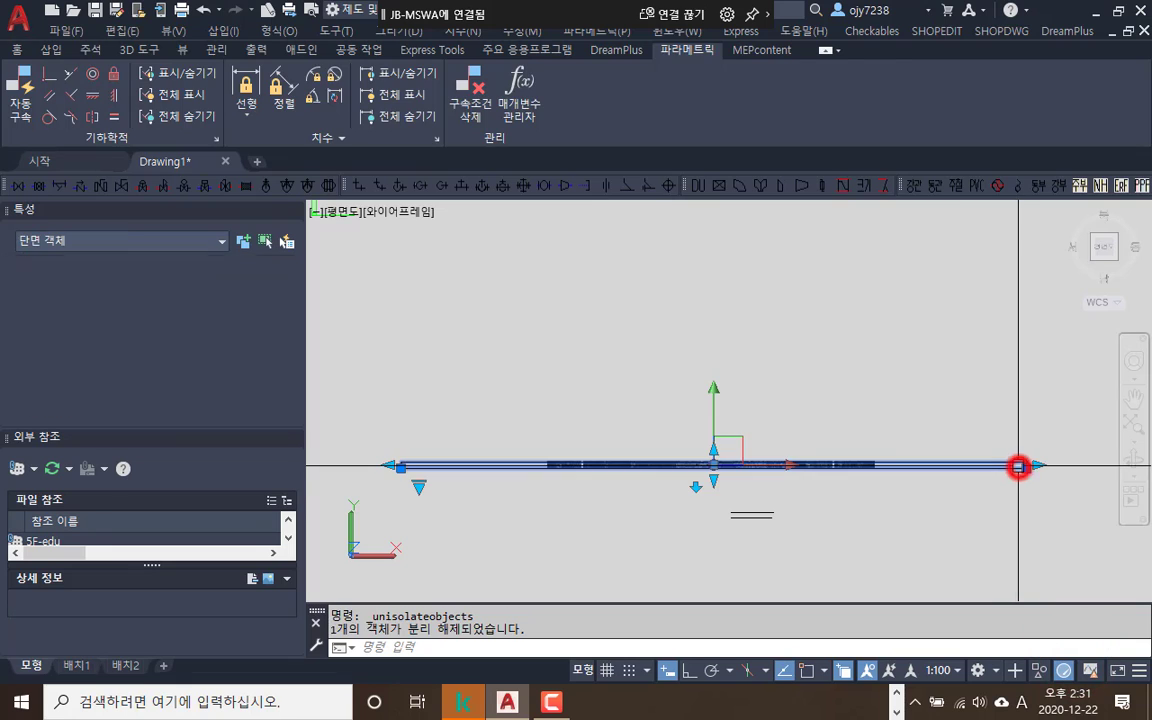
pyautogui.press('Delete')
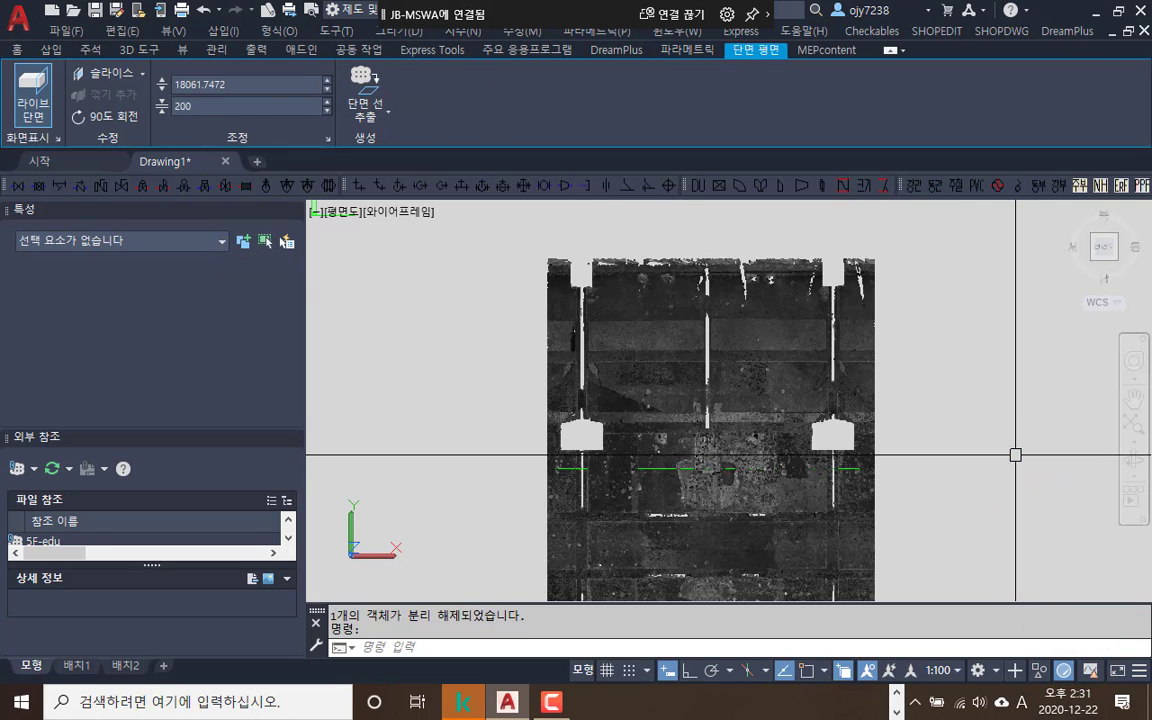
pyautogui.scroll(-5, 660, 420)
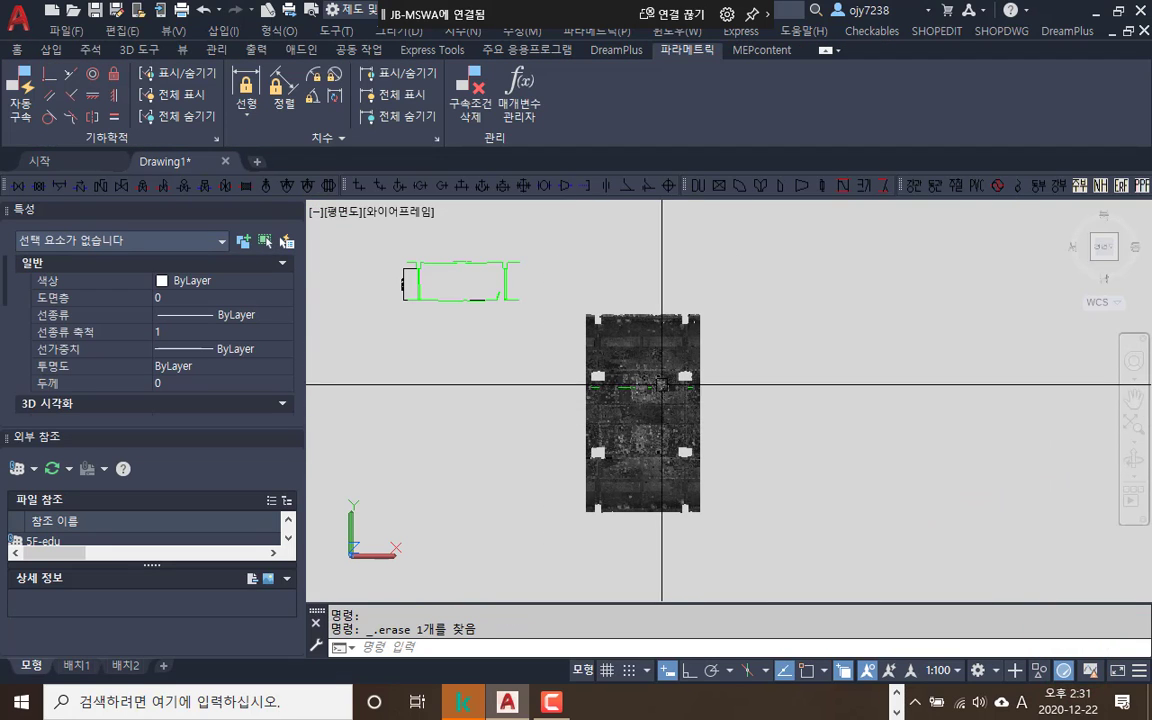
# Crop the point cloud in plan view to a small rectangle in its upper-left area, keeping the points inside
pyautogui.click(665, 332)
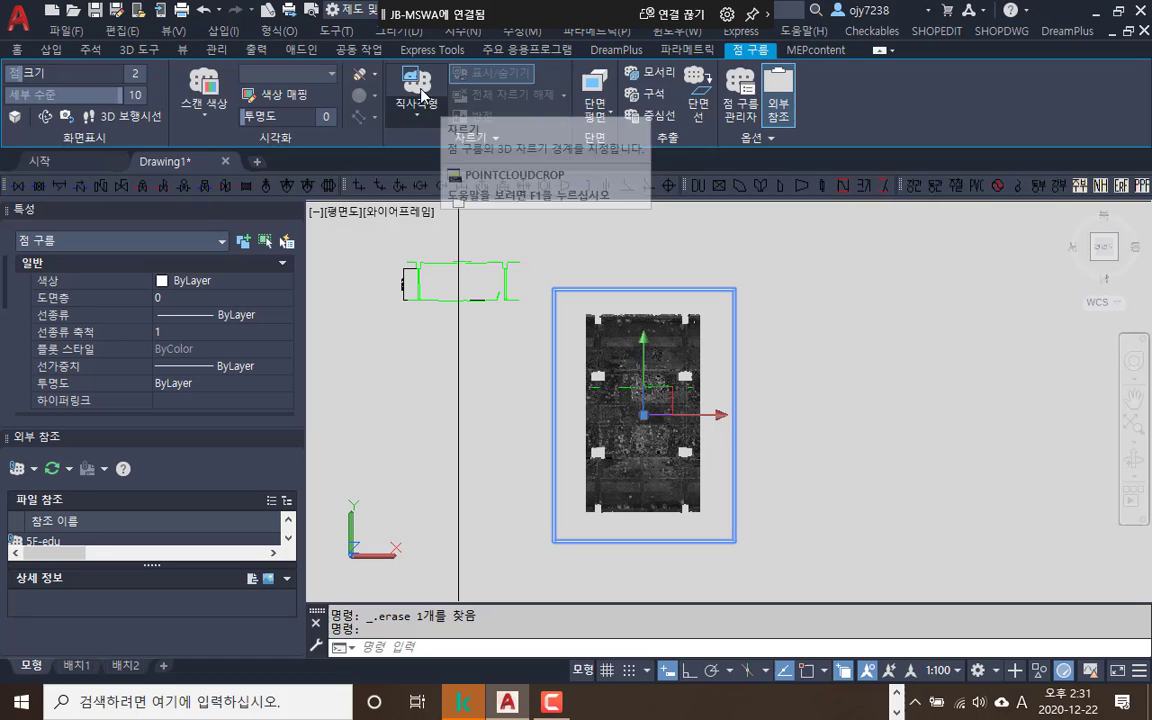
pyautogui.click(419, 90)
pyautogui.click(601, 331)
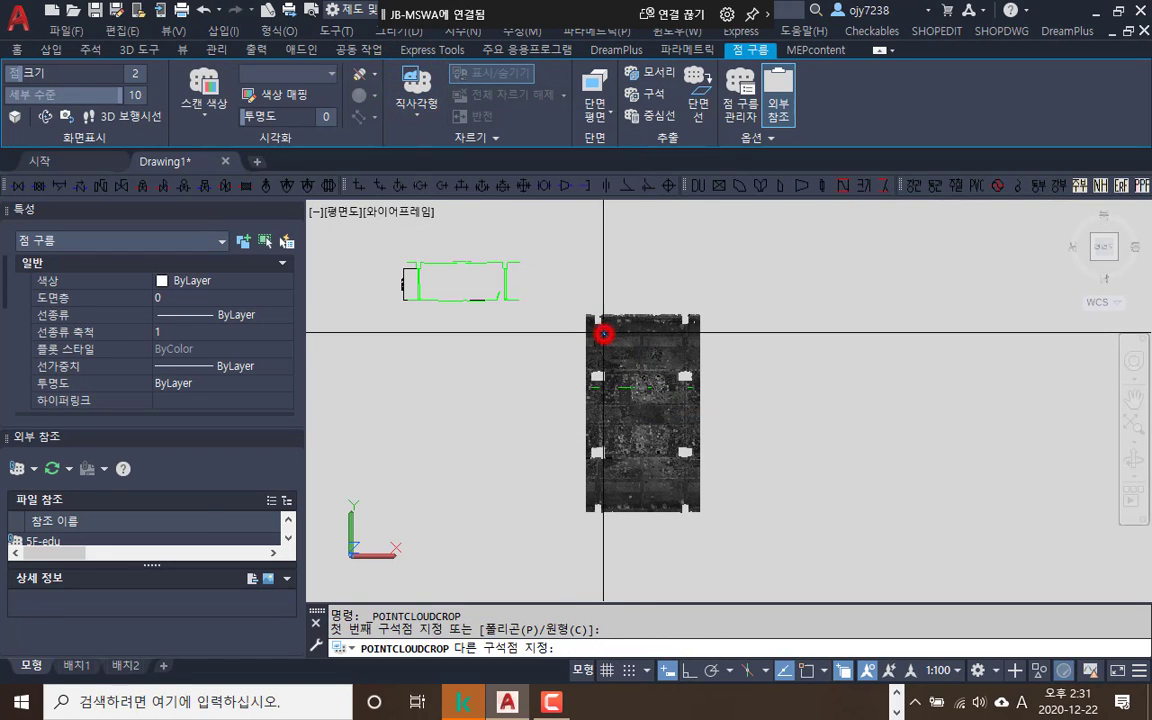
pyautogui.click(654, 370)
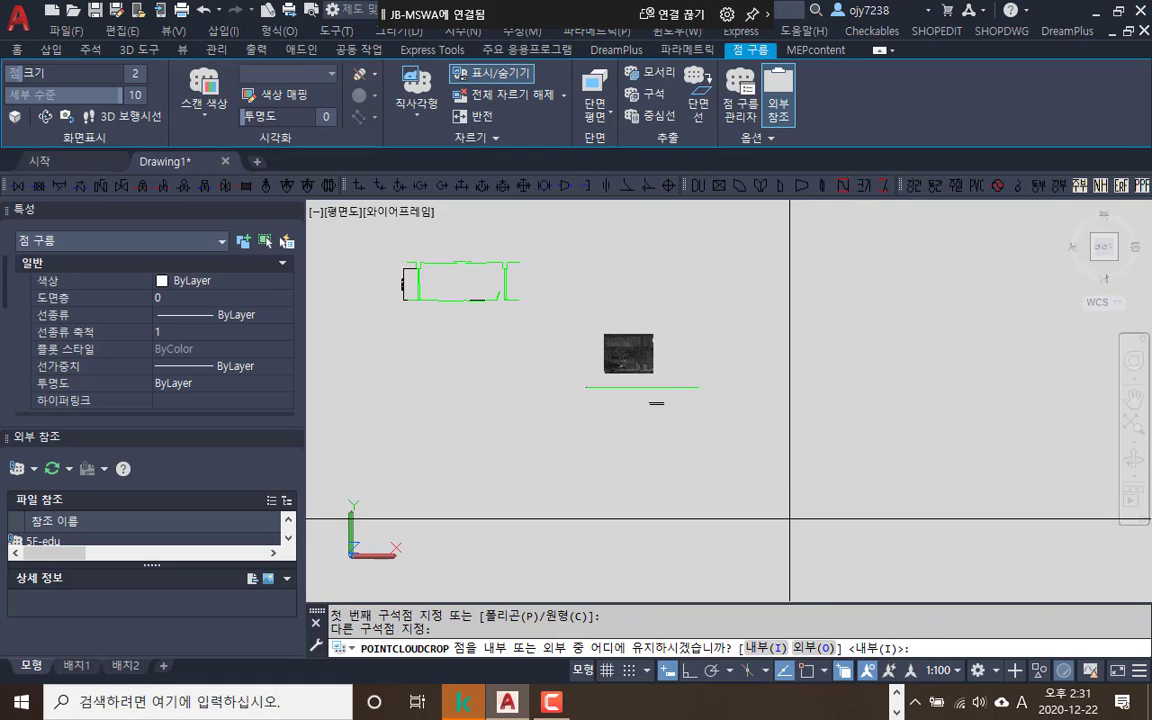
pyautogui.press('Return')
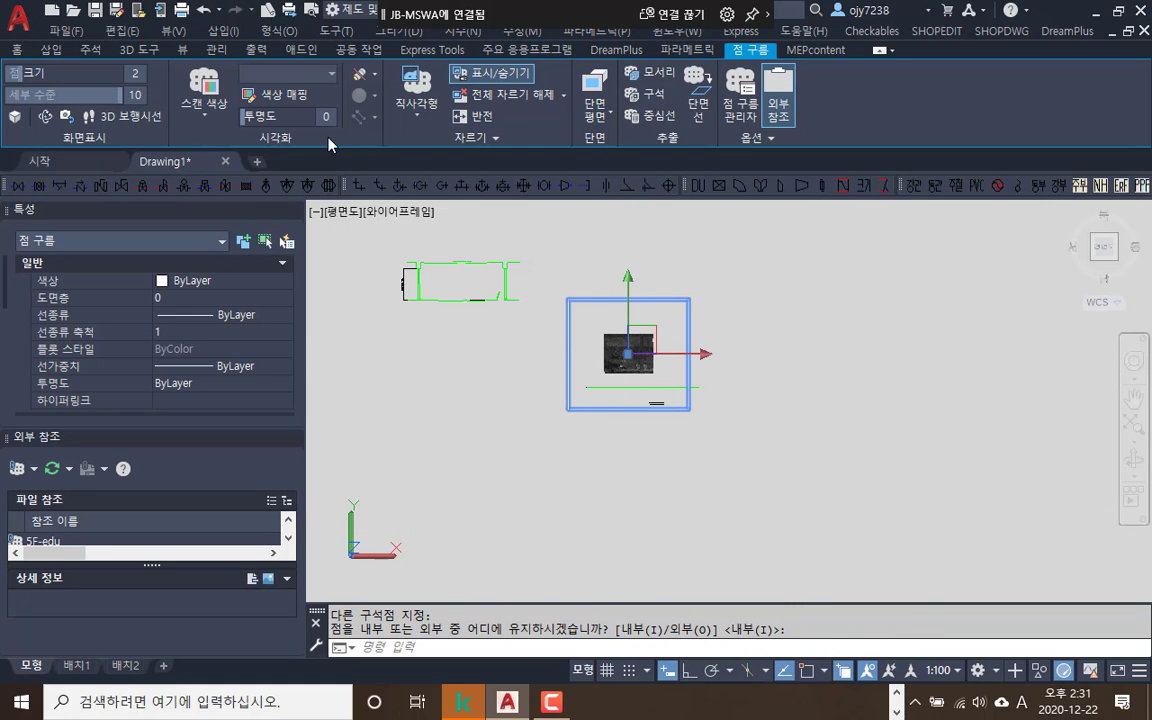
# Add a top section plane to the cropped point cloud and change its type to slice
pyautogui.click(596, 110)
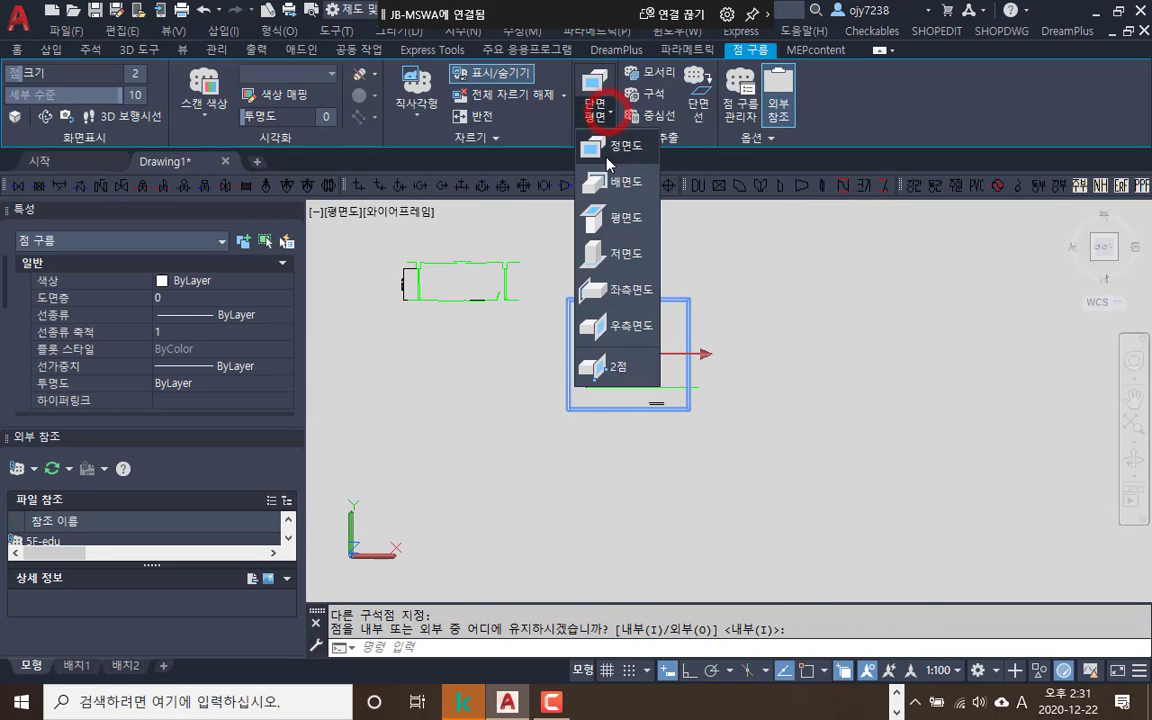
pyautogui.click(620, 219)
pyautogui.press('Escape')
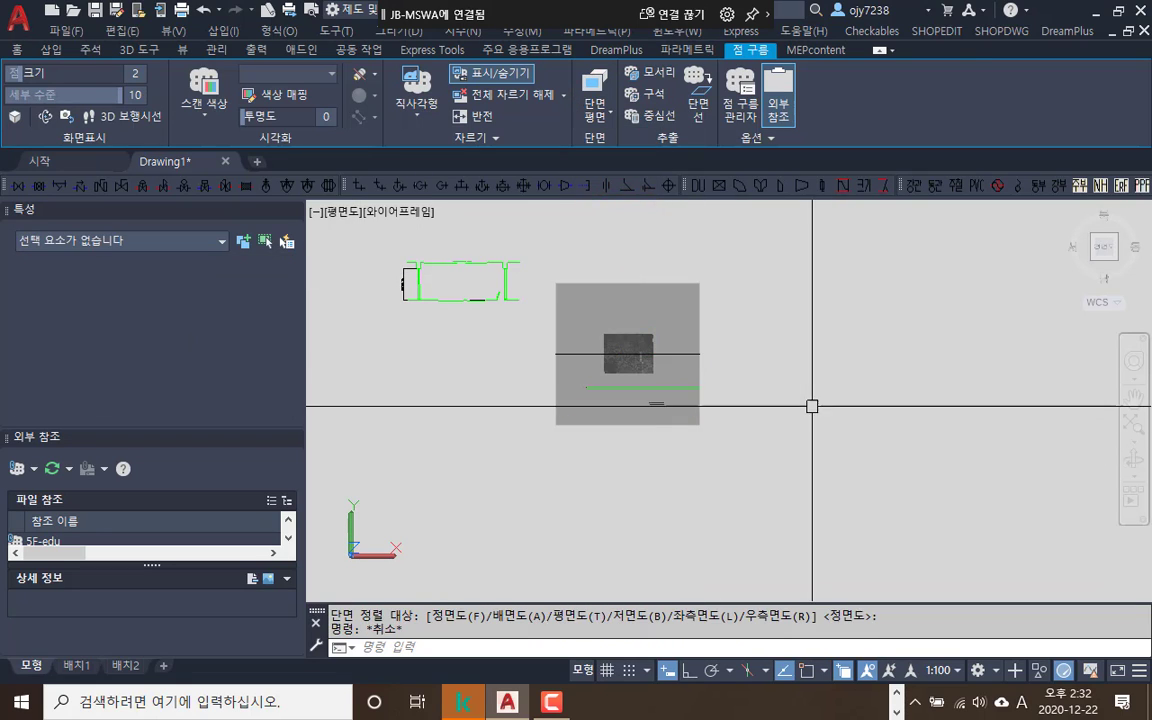
pyautogui.click(683, 285)
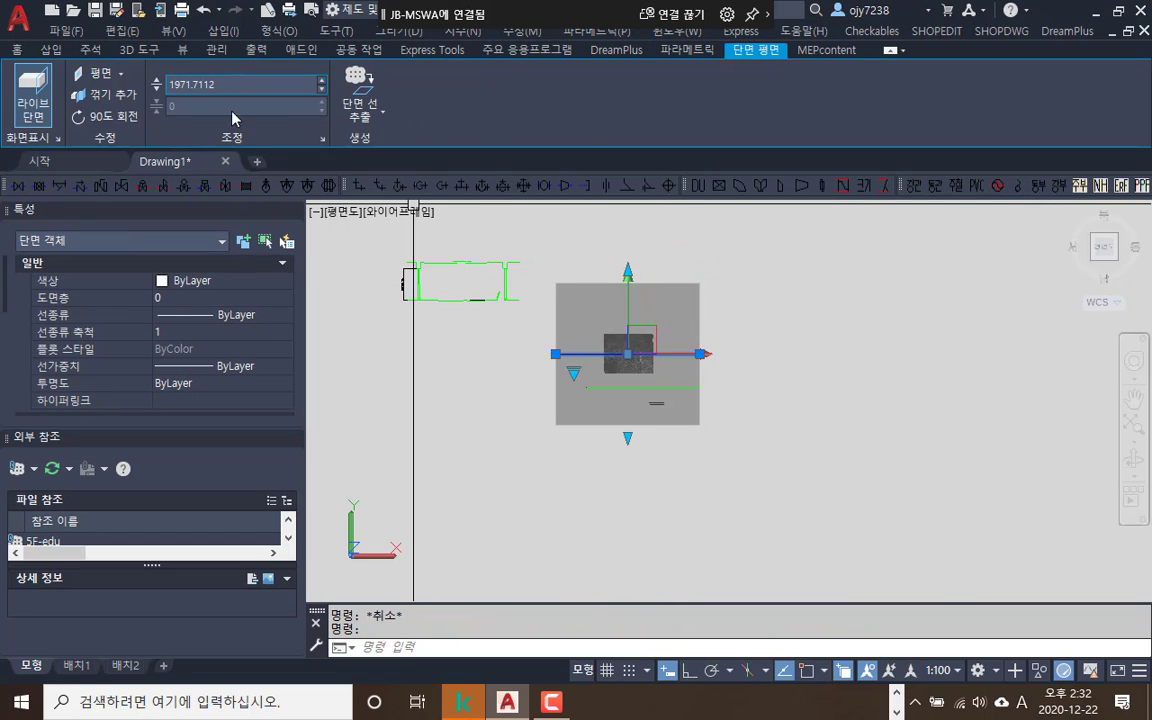
pyautogui.click(120, 74)
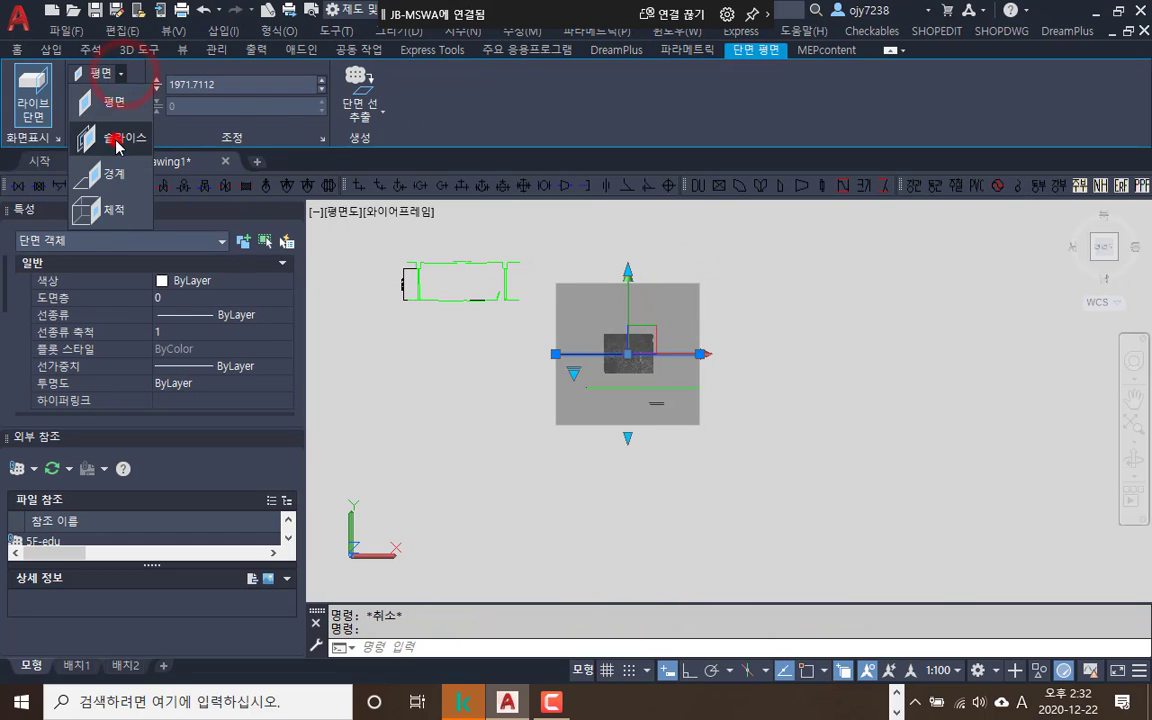
pyautogui.click(118, 137)
pyautogui.press('Escape')
pyautogui.scroll(4, 681, 417)
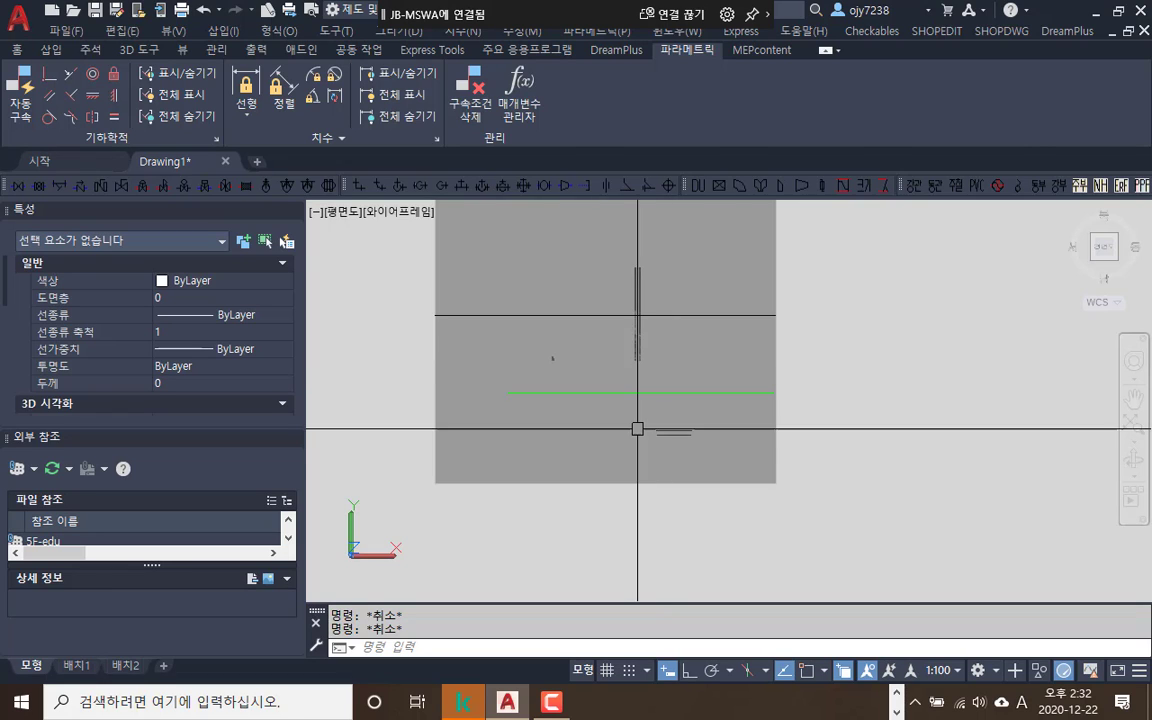
pyautogui.moveTo(657, 417); pyautogui.dragTo(652, 459, button='middle')
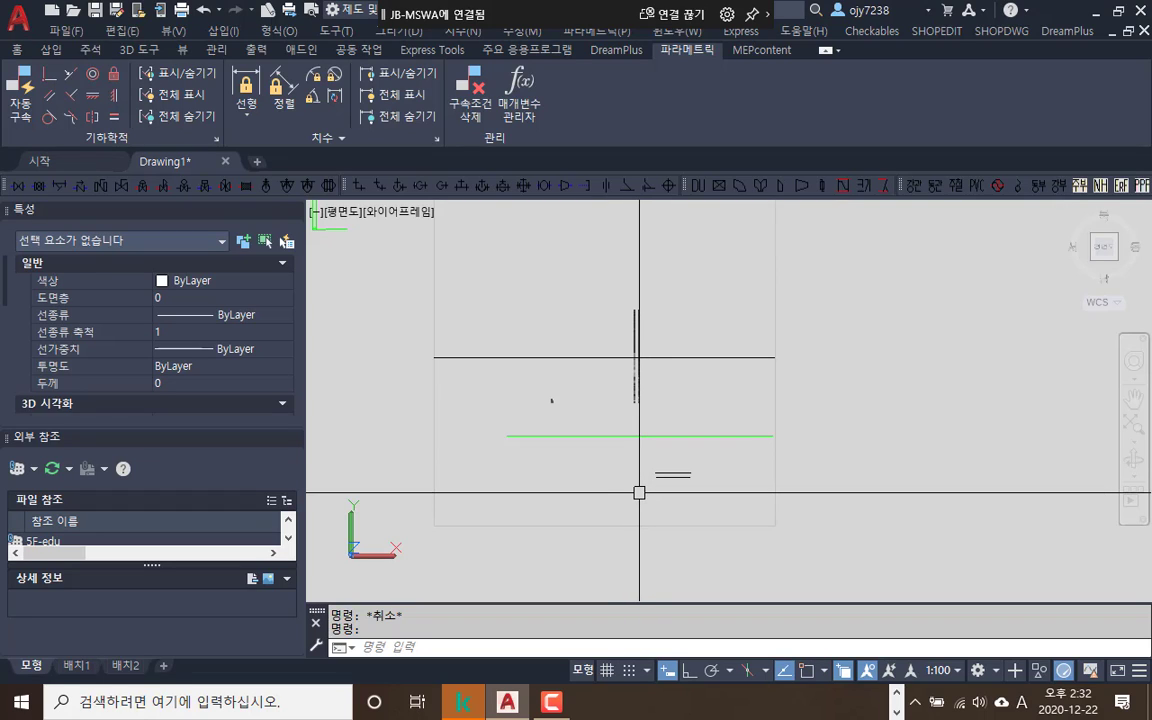
# Delete the slice section plane from the cropped point cloud
pyautogui.click(707, 359)
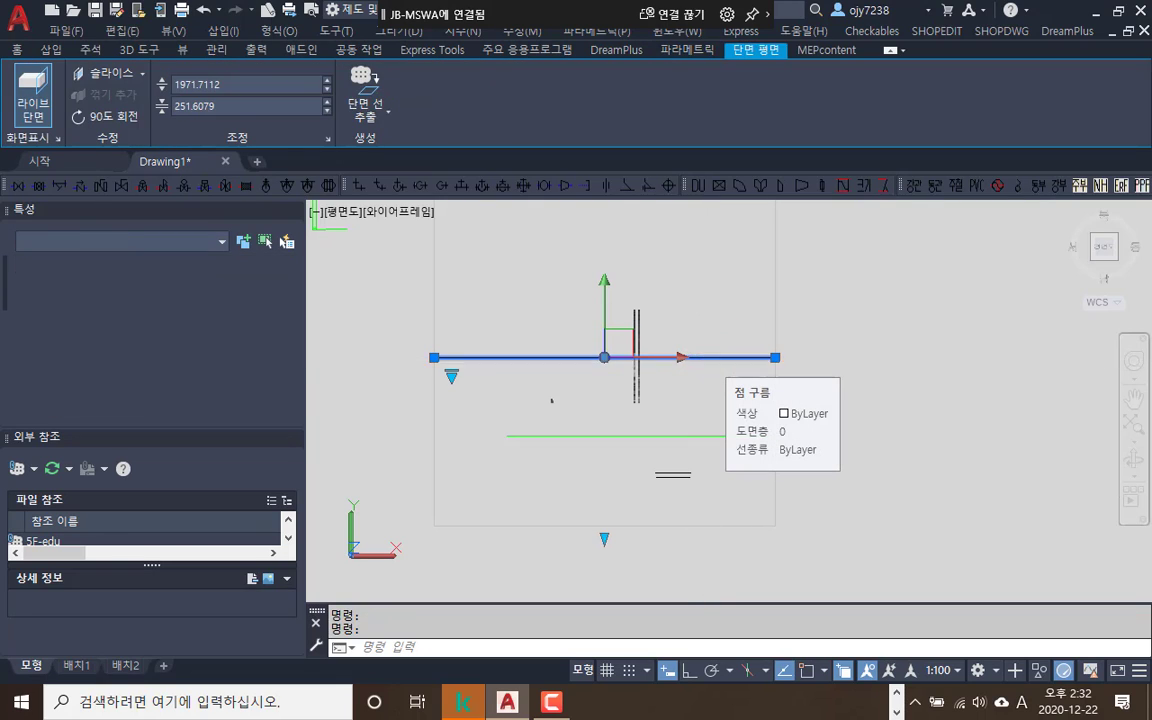
pyautogui.press('Delete')
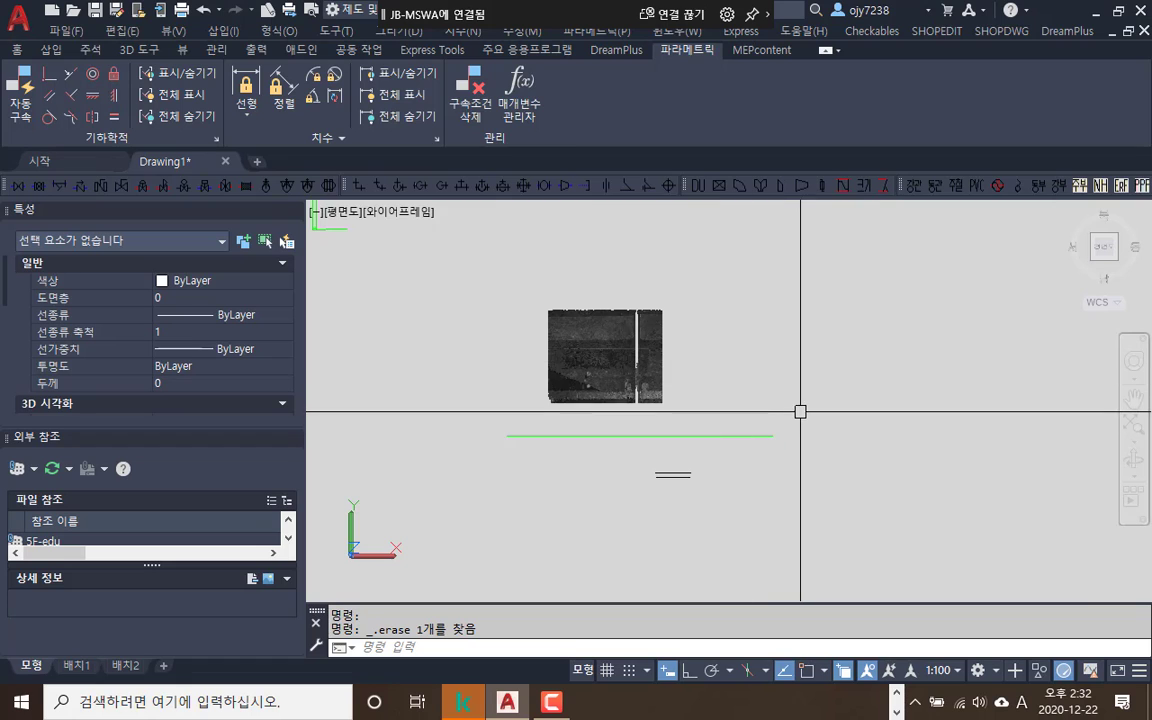
pyautogui.click(648, 380)
pyautogui.press('Escape')
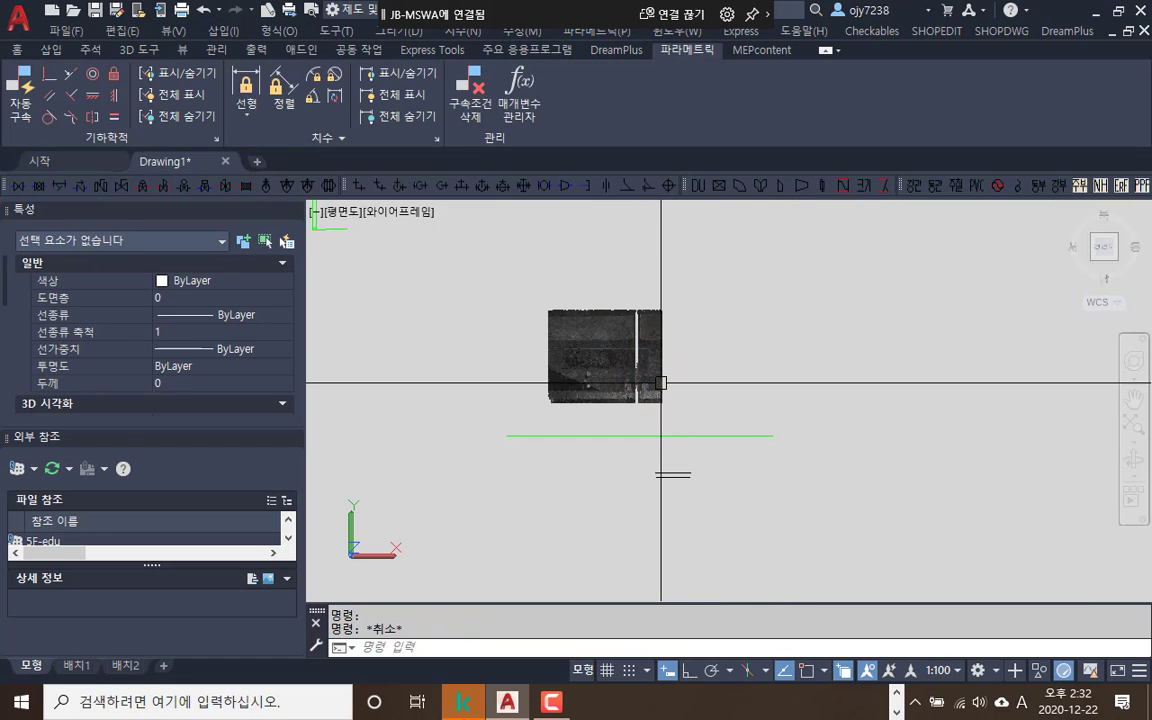
# Remove all cropping from the point cloud, and undo that removal to restore the cropped region
pyautogui.click(663, 380)
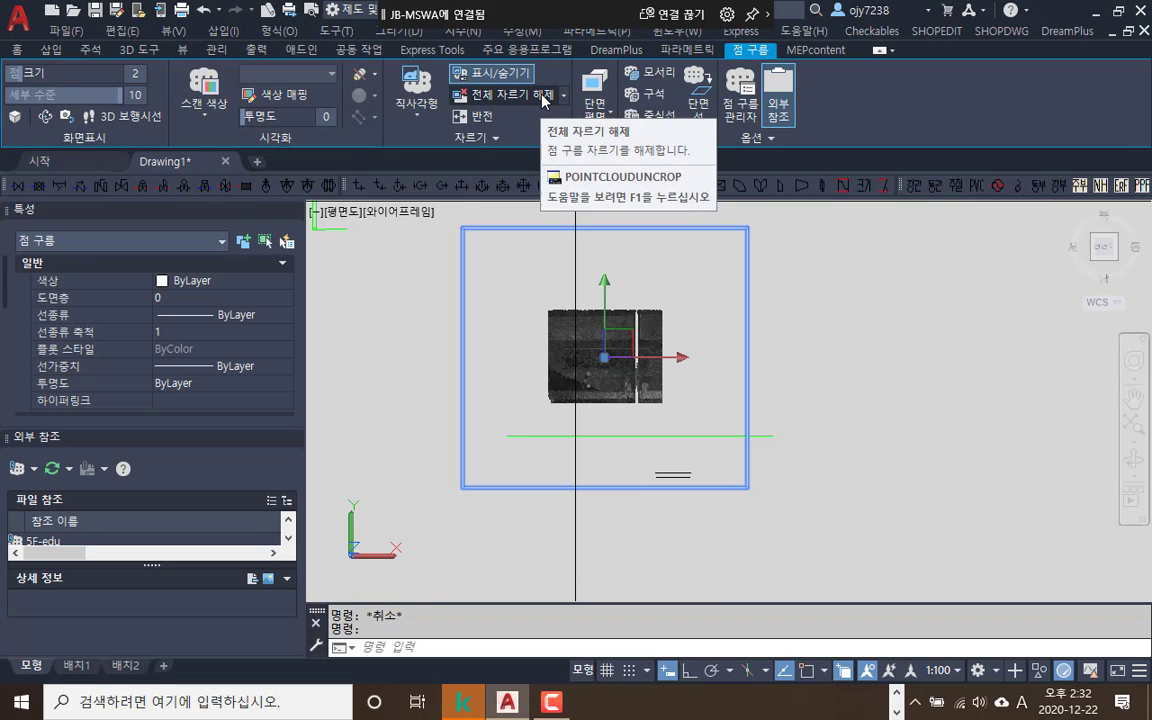
pyautogui.click(544, 100)
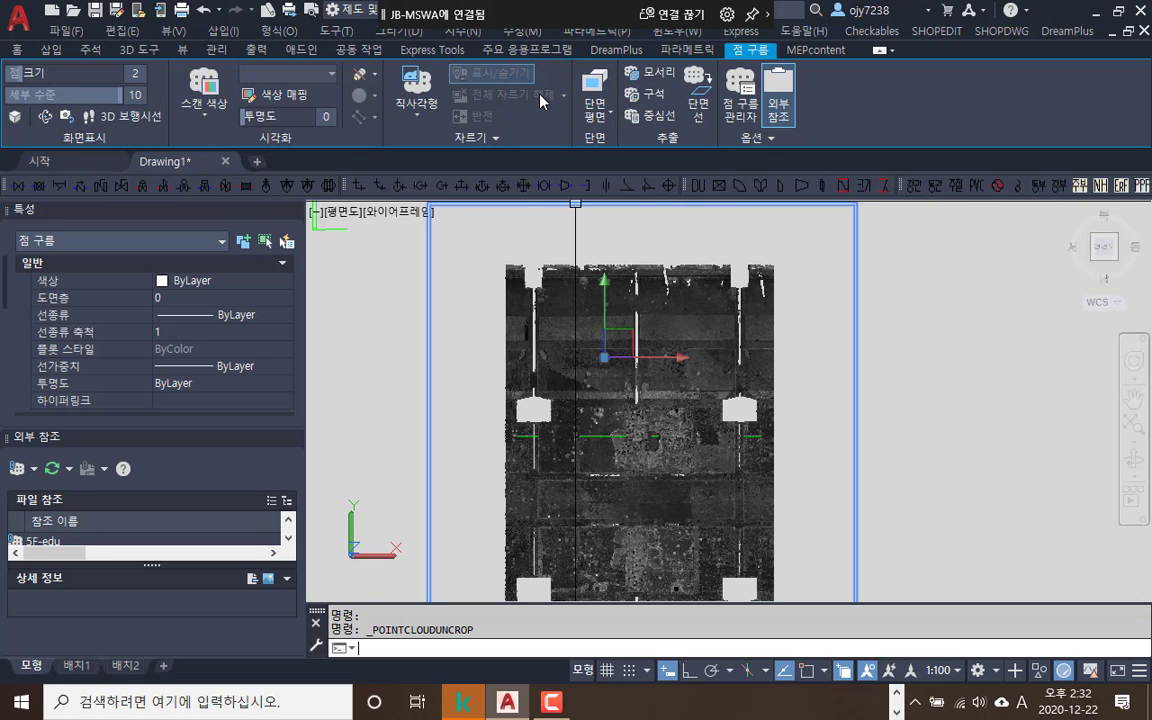
pyautogui.hotkey('ctrl', 'z')
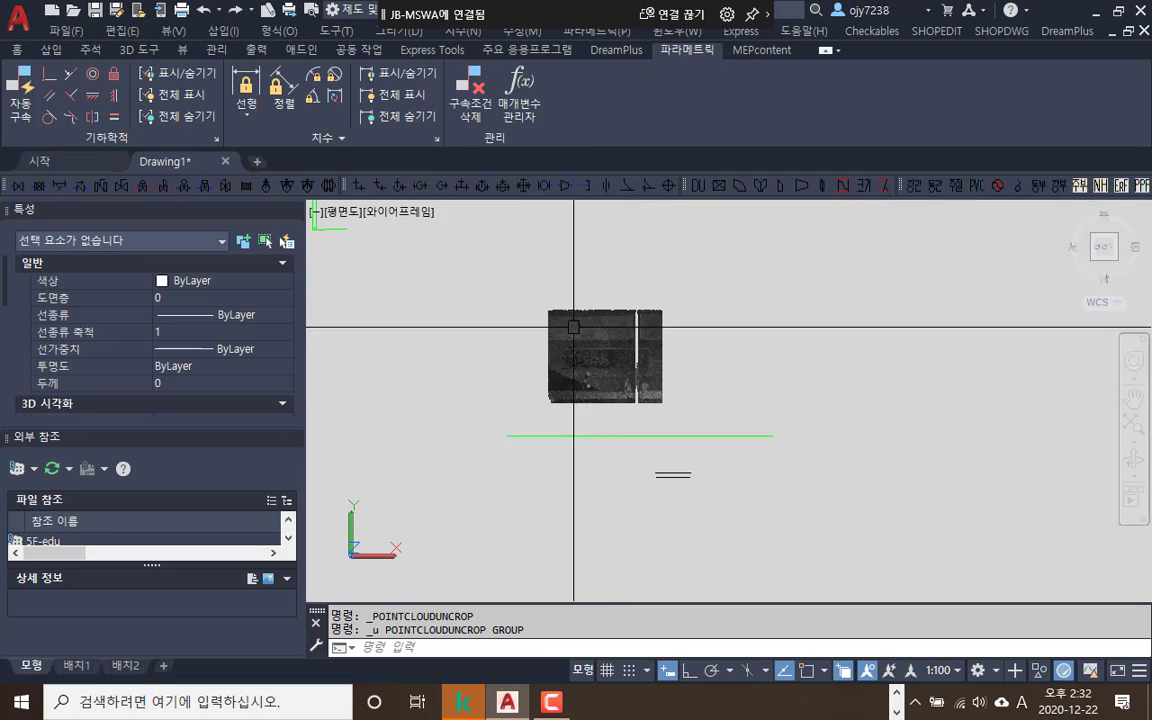
# Toggle the point cloud's crop display off and back on to compare the full cloud with the cropped region
pyautogui.click(594, 330)
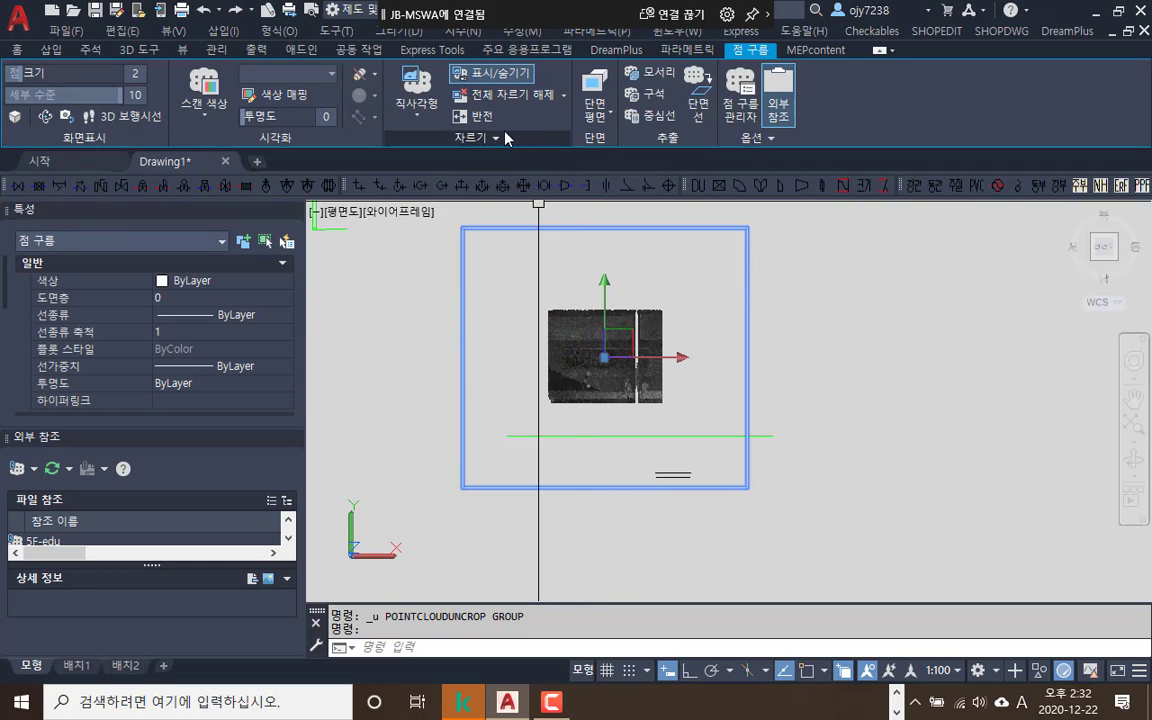
pyautogui.click(494, 76)
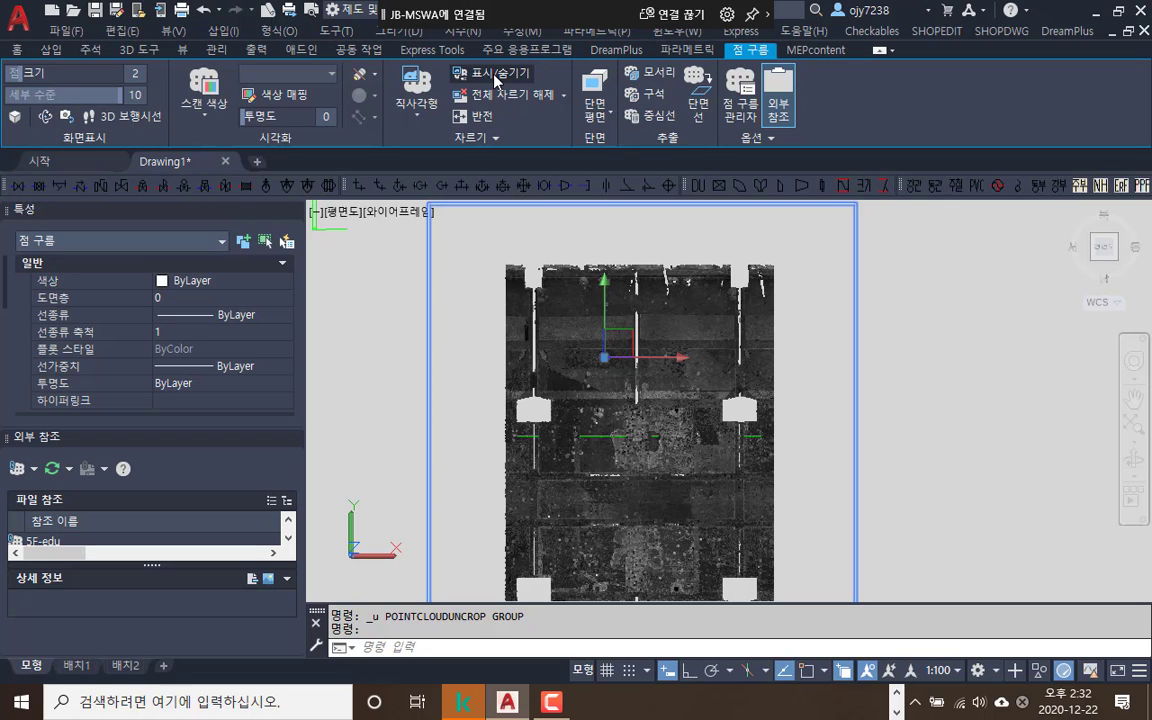
pyautogui.click(494, 78)
pyautogui.click(494, 78)
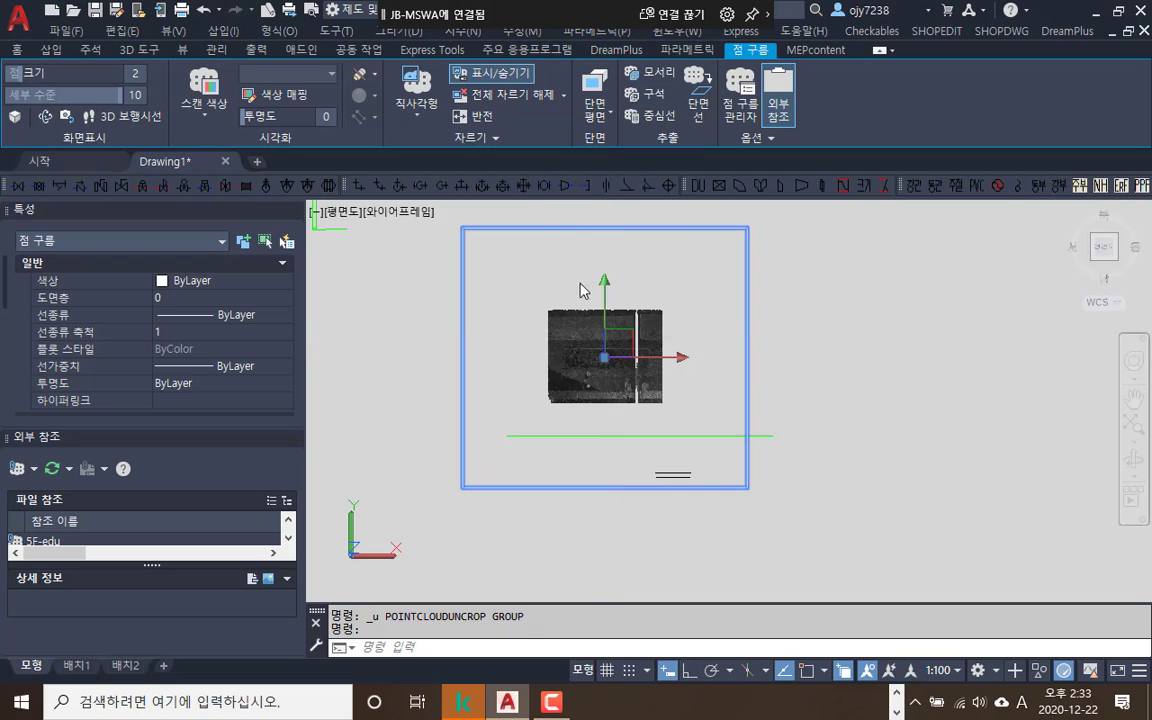
# Replace the existing crop with a rectangular one around the column opening farther down the right side, keeping the inside points, and inspect it in 3D
pyautogui.click(527, 96)
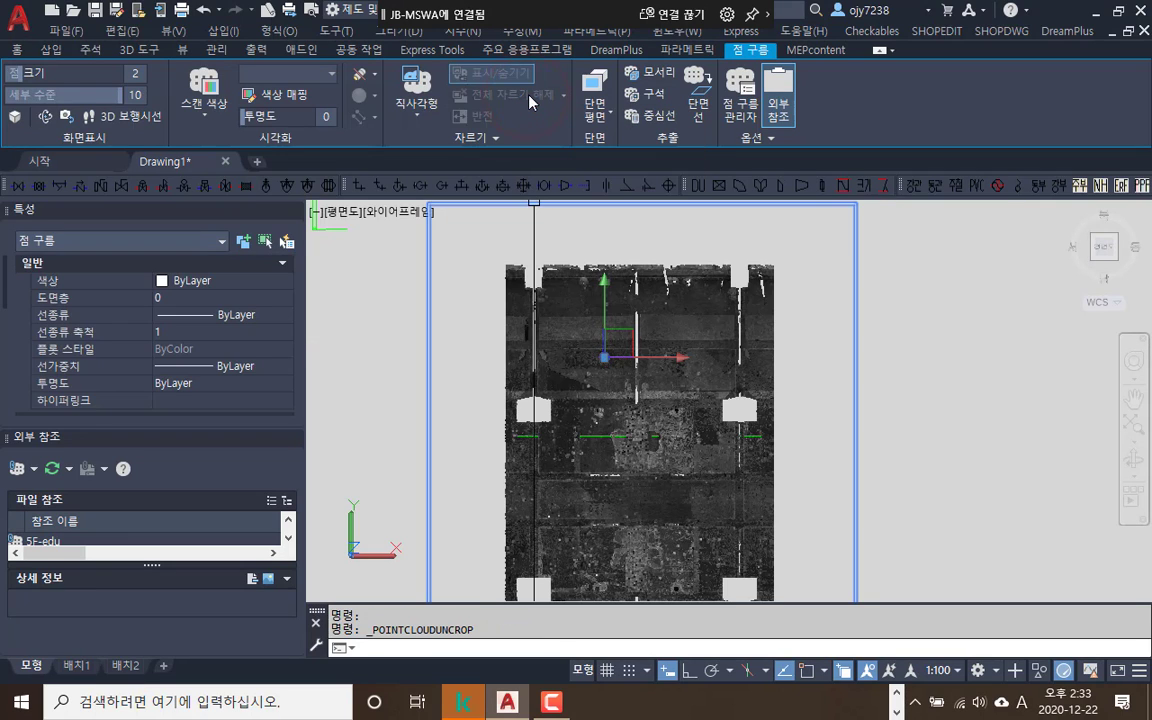
pyautogui.click(413, 78)
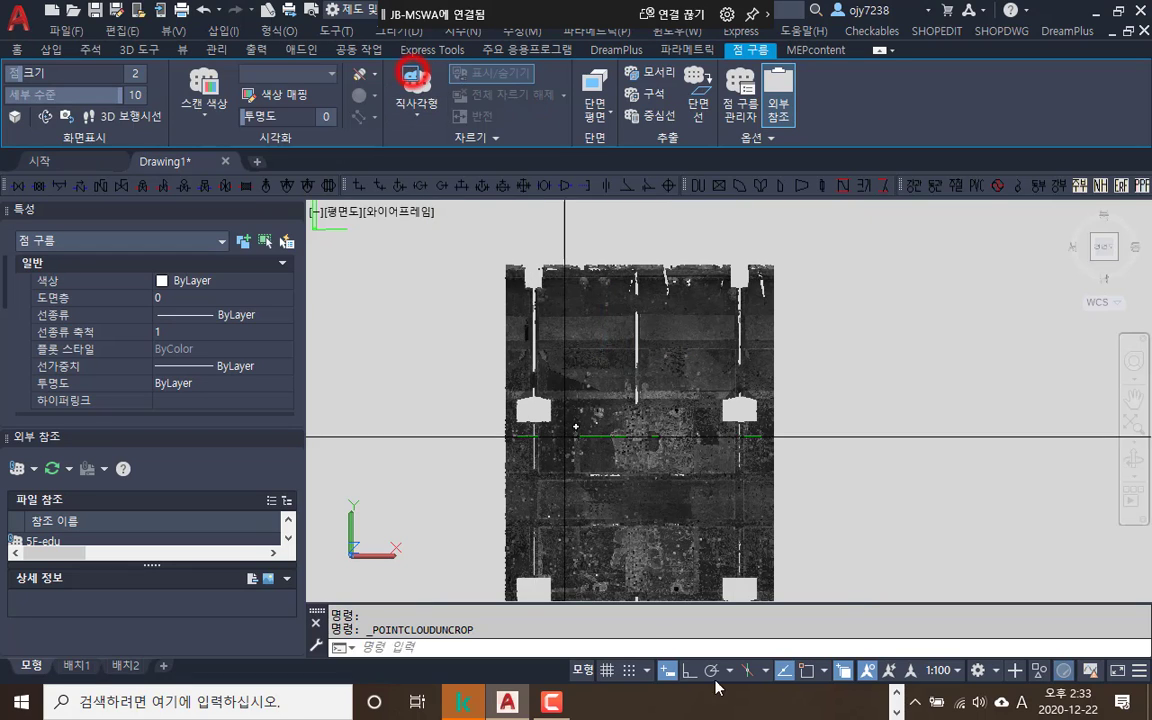
pyautogui.click(668, 521)
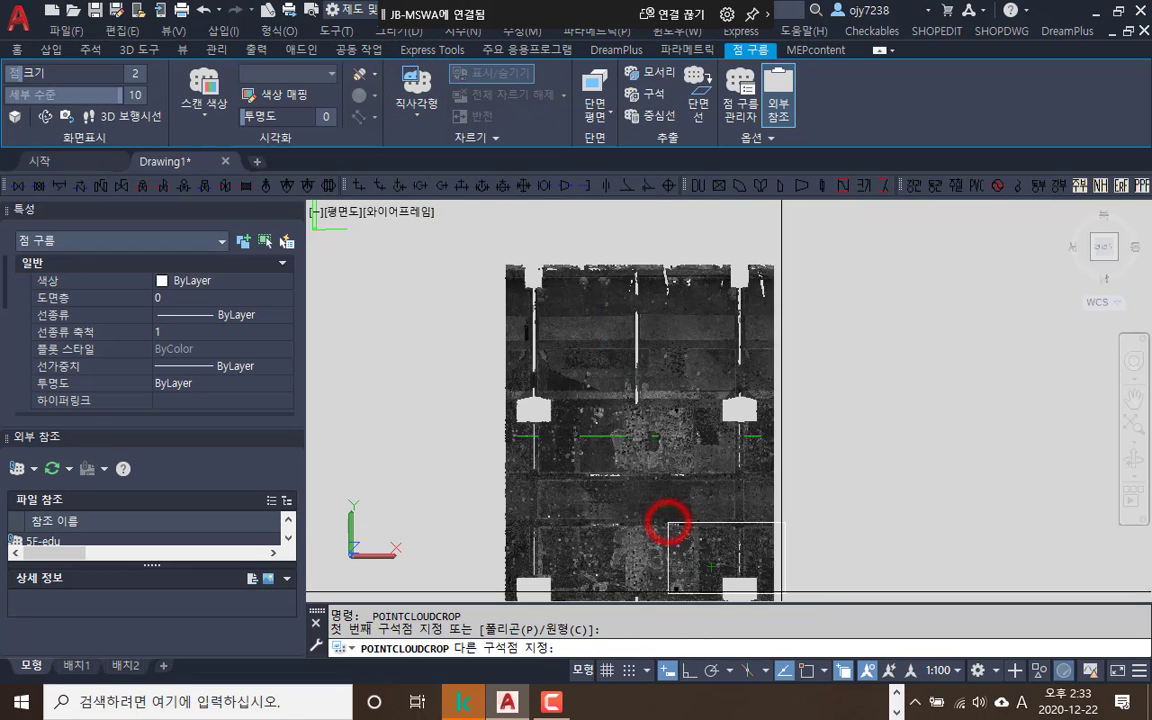
pyautogui.click(767, 590)
pyautogui.press('Return')
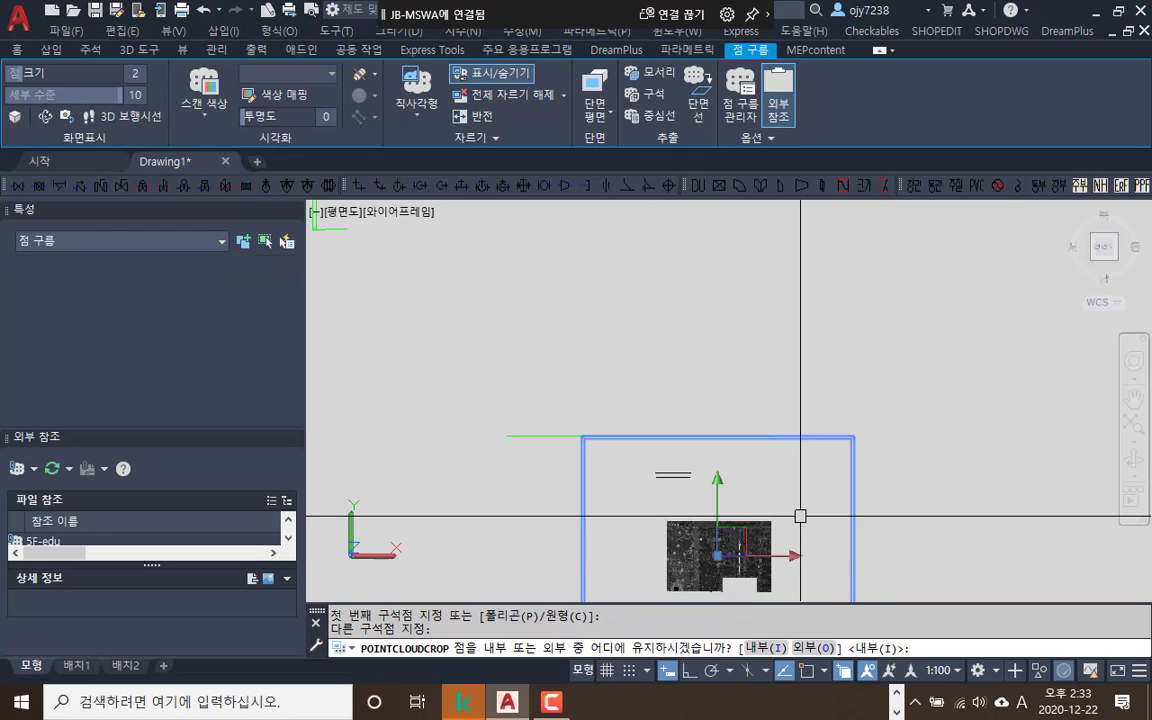
pyautogui.moveTo(787, 573); pyautogui.dragTo(733, 370, button='middle')
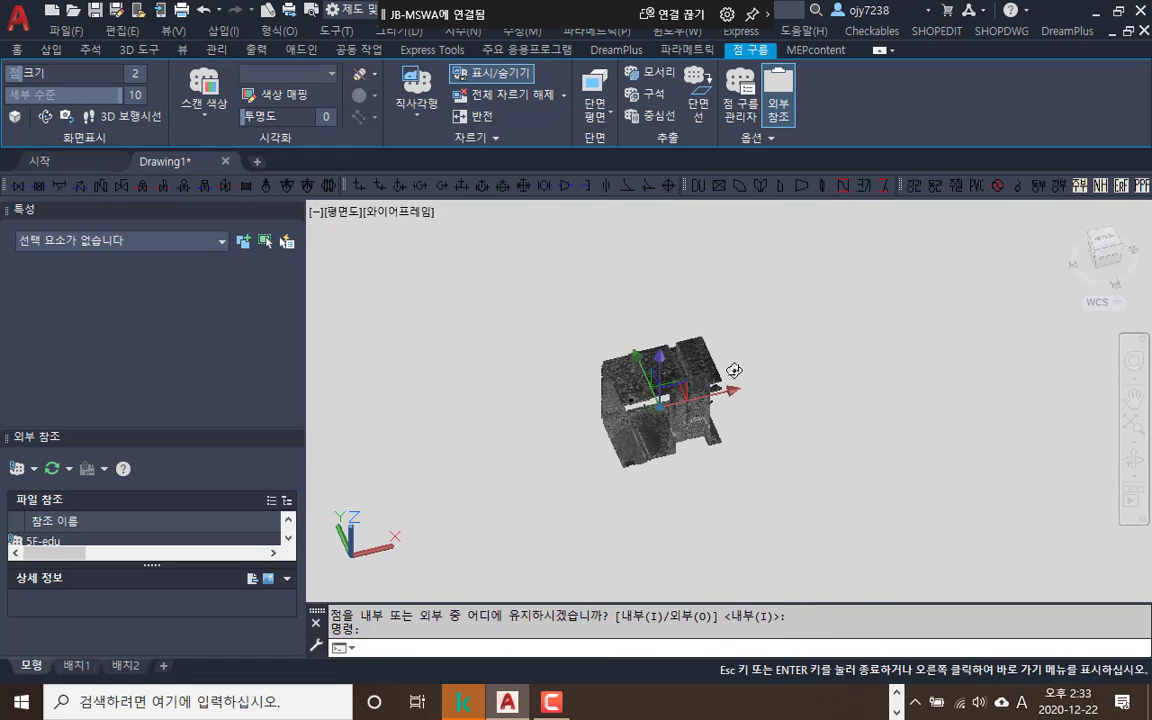
pyautogui.scroll(5, 696, 433)
pyautogui.keyDown('shift'); pyautogui.moveTo(696, 433); pyautogui.dragTo(716, 447, button='middle'); pyautogui.keyUp('shift')
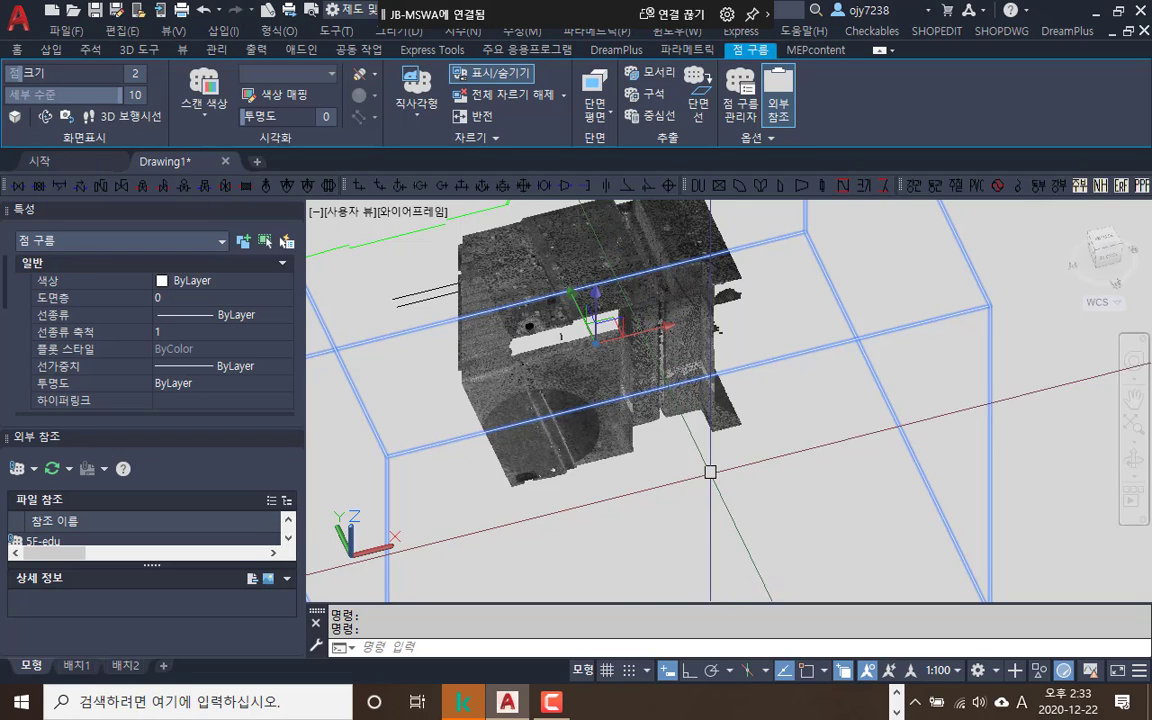
pyautogui.click(416, 114)
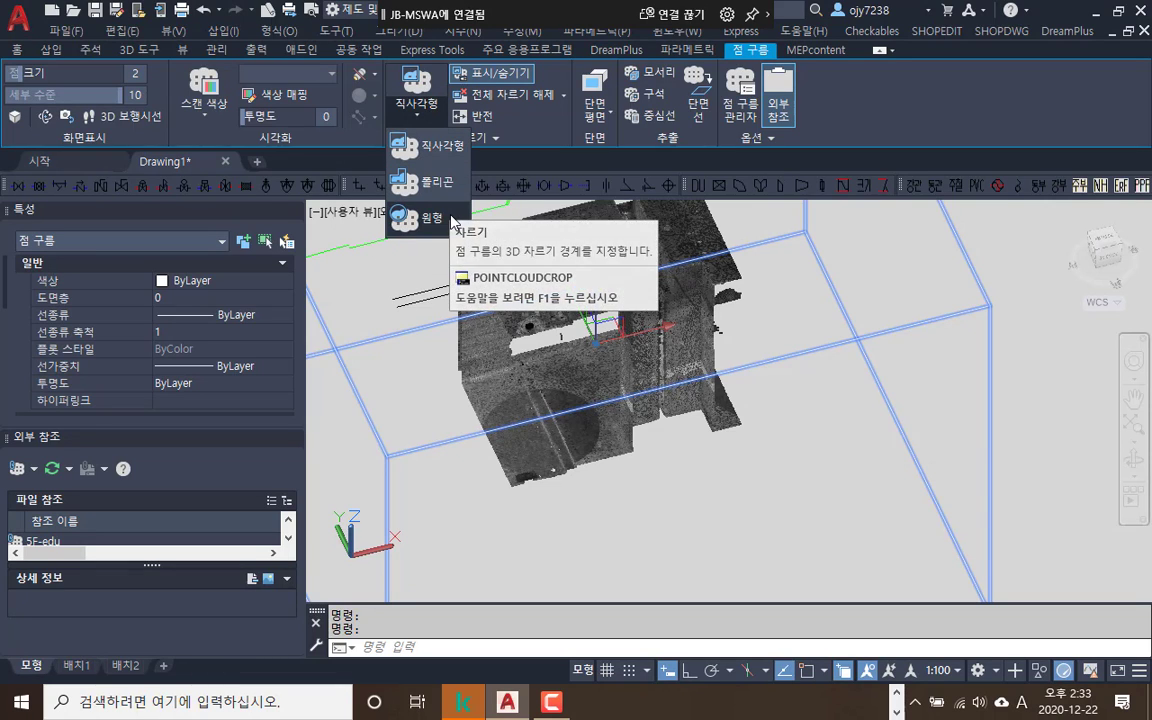
pyautogui.press('Escape')
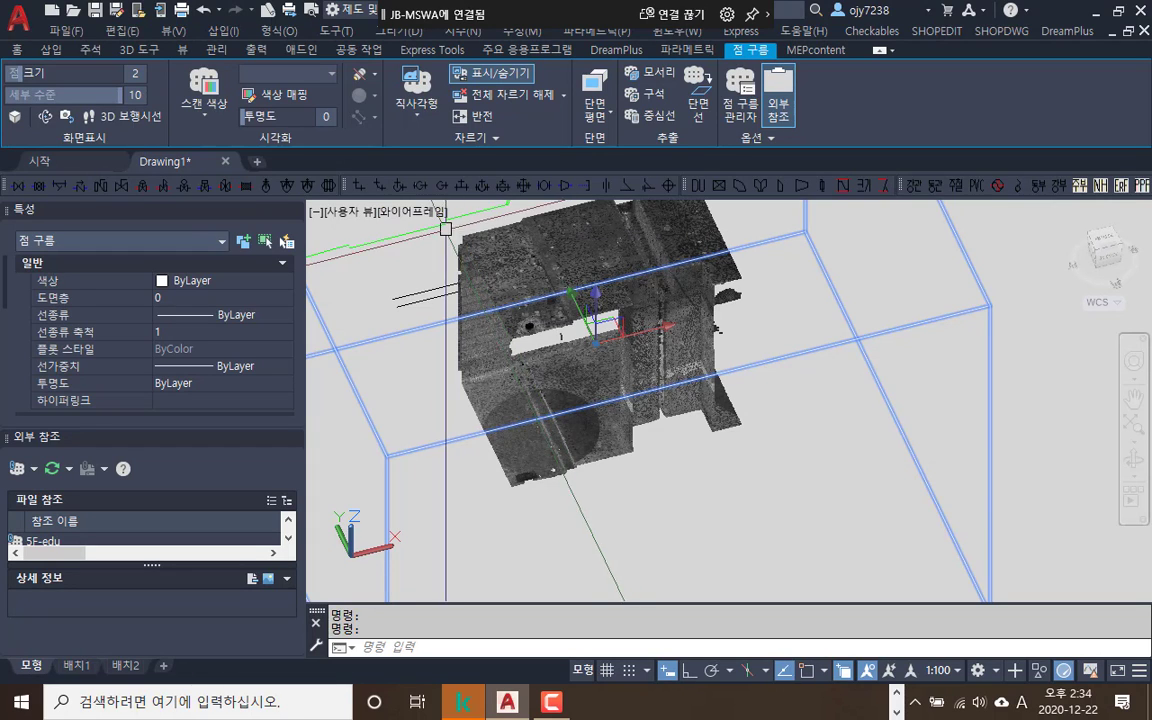
pyautogui.click(20, 469)
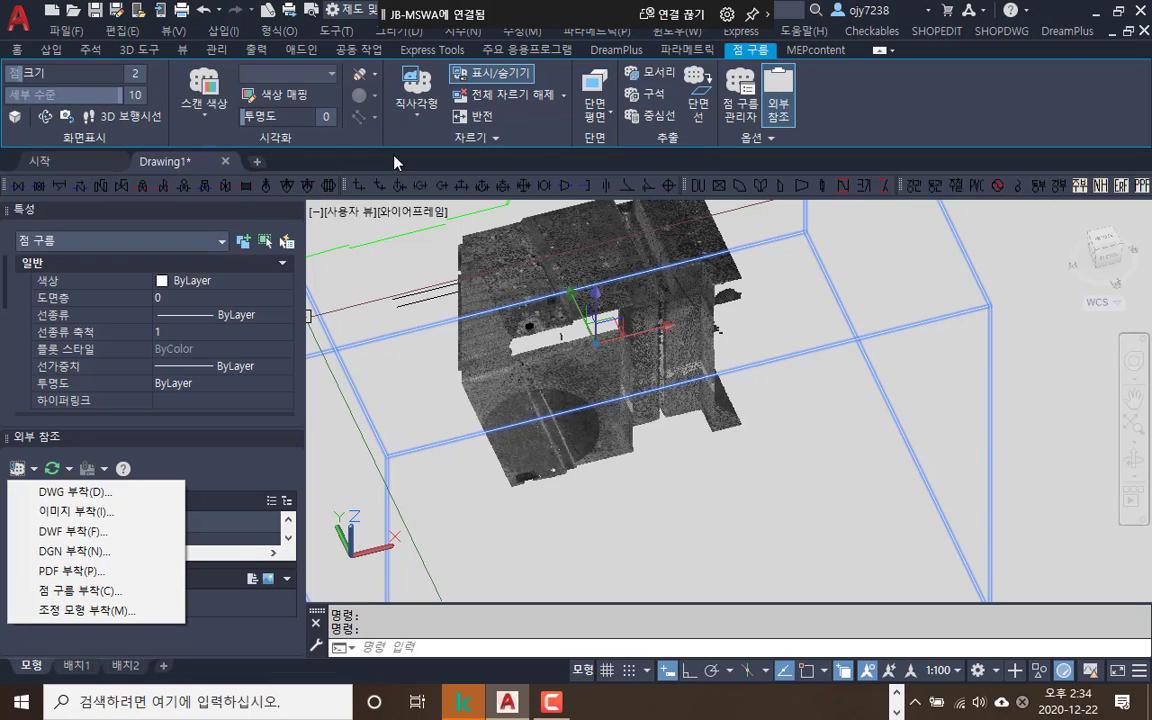
pyautogui.click(212, 115)
pyautogui.click(206, 112)
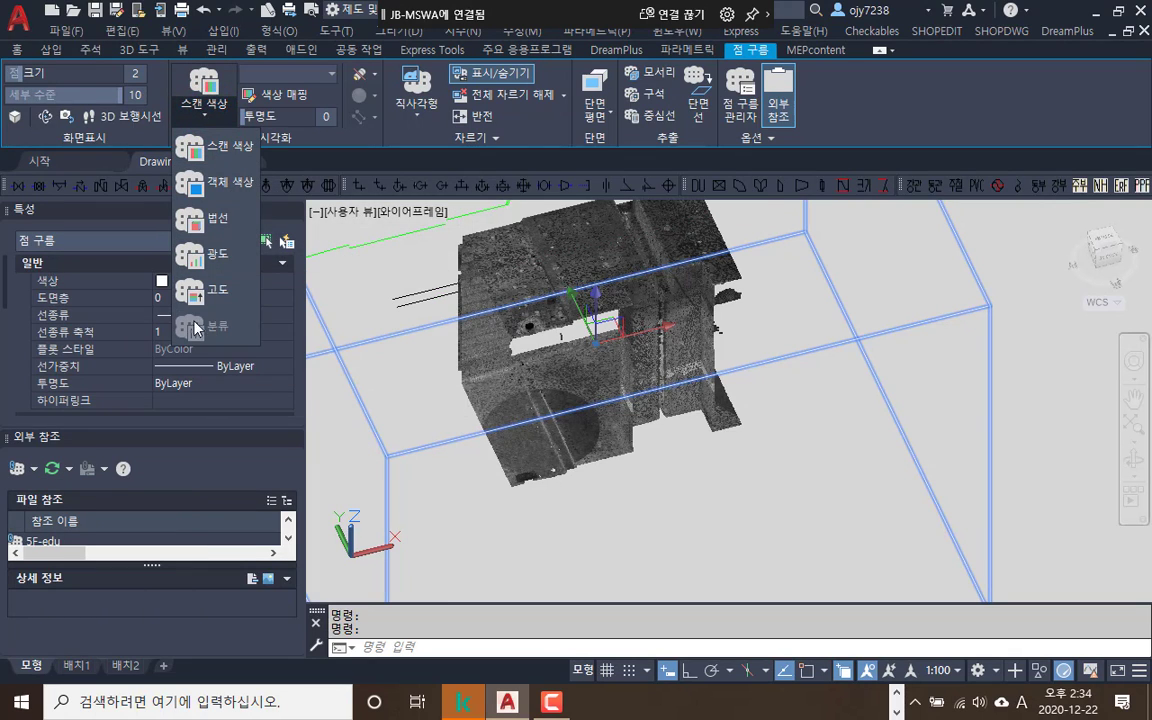
pyautogui.press('Escape')
pyautogui.press('Escape')
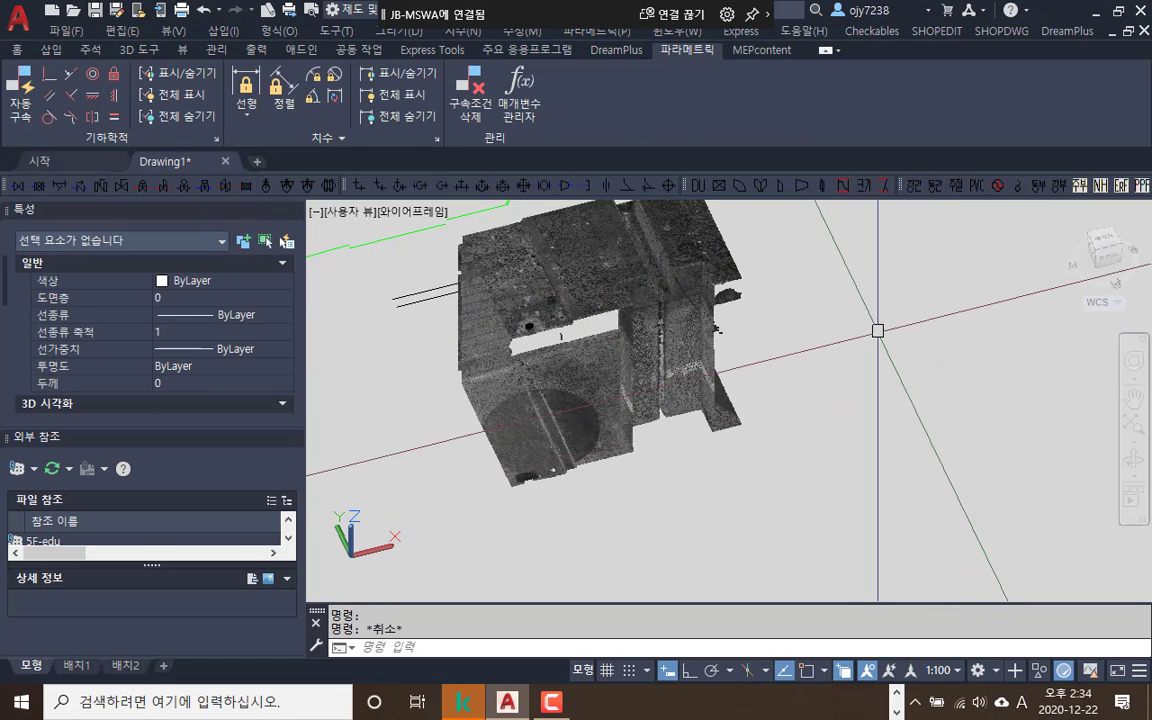
# Remove all cropping from the point cloud to bring back the full cloud
pyautogui.click(660, 295)
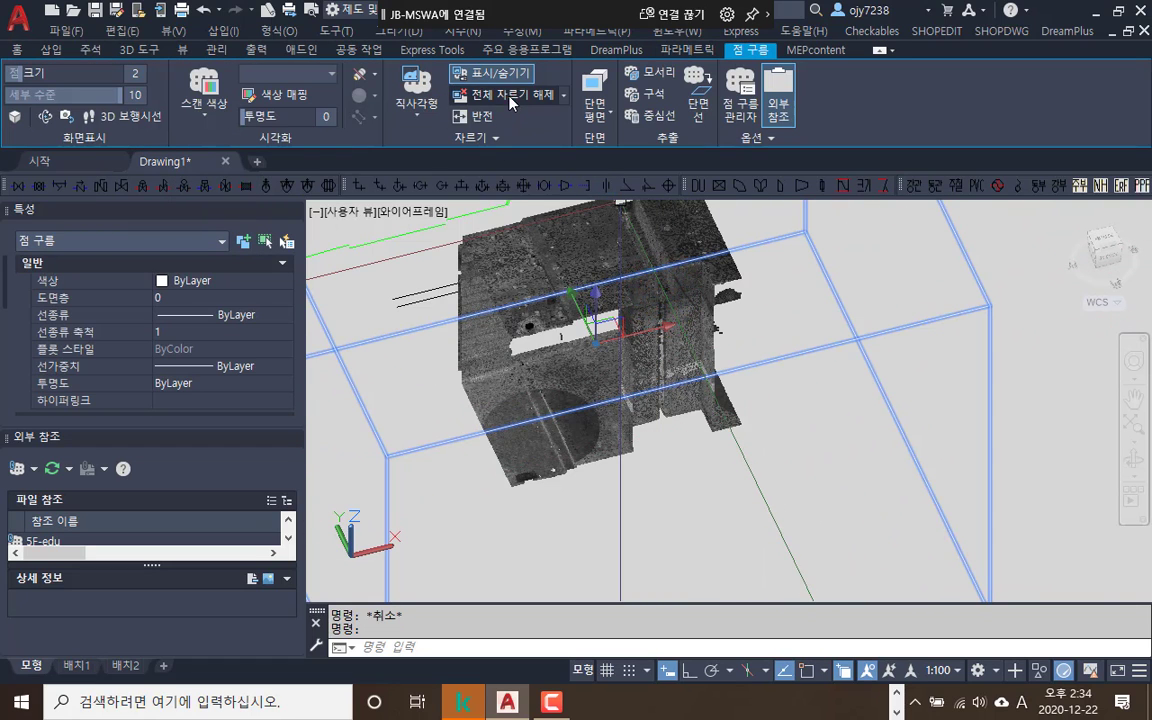
pyautogui.click(510, 101)
pyautogui.press('Escape')
pyautogui.press('Escape')
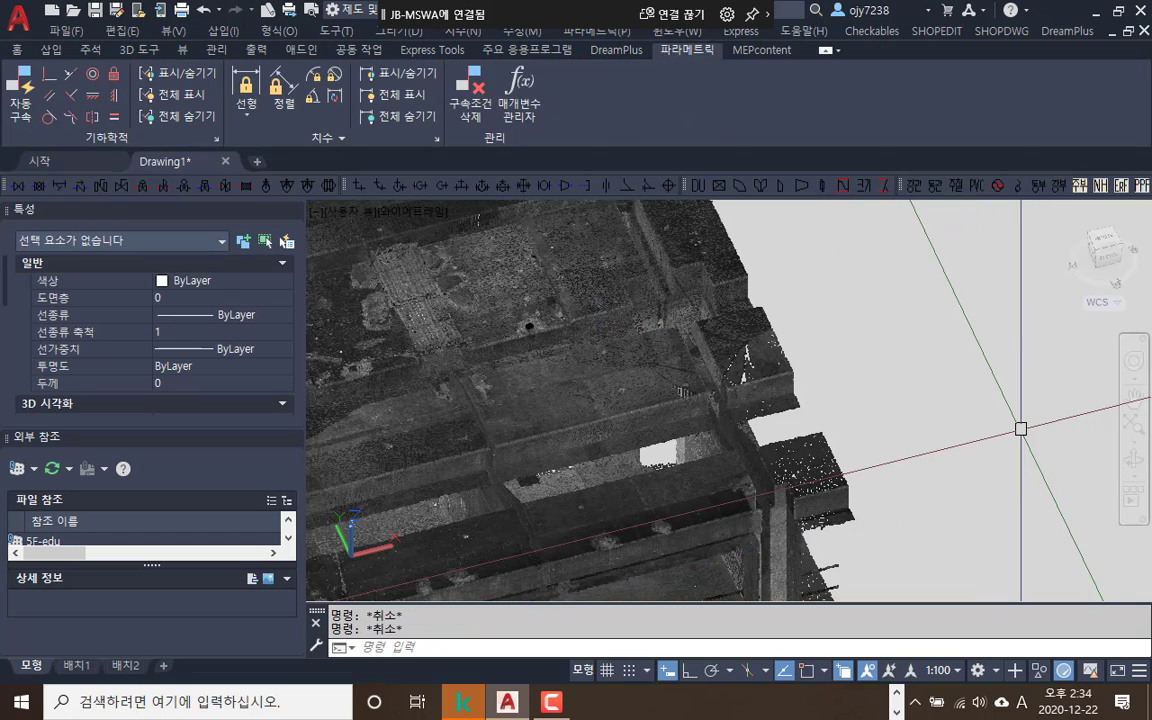
# Run PLAN with the current UCS option to return to the plan view
pyautogui.write('PLAN')
pyautogui.press('Return')
pyautogui.press('Return')
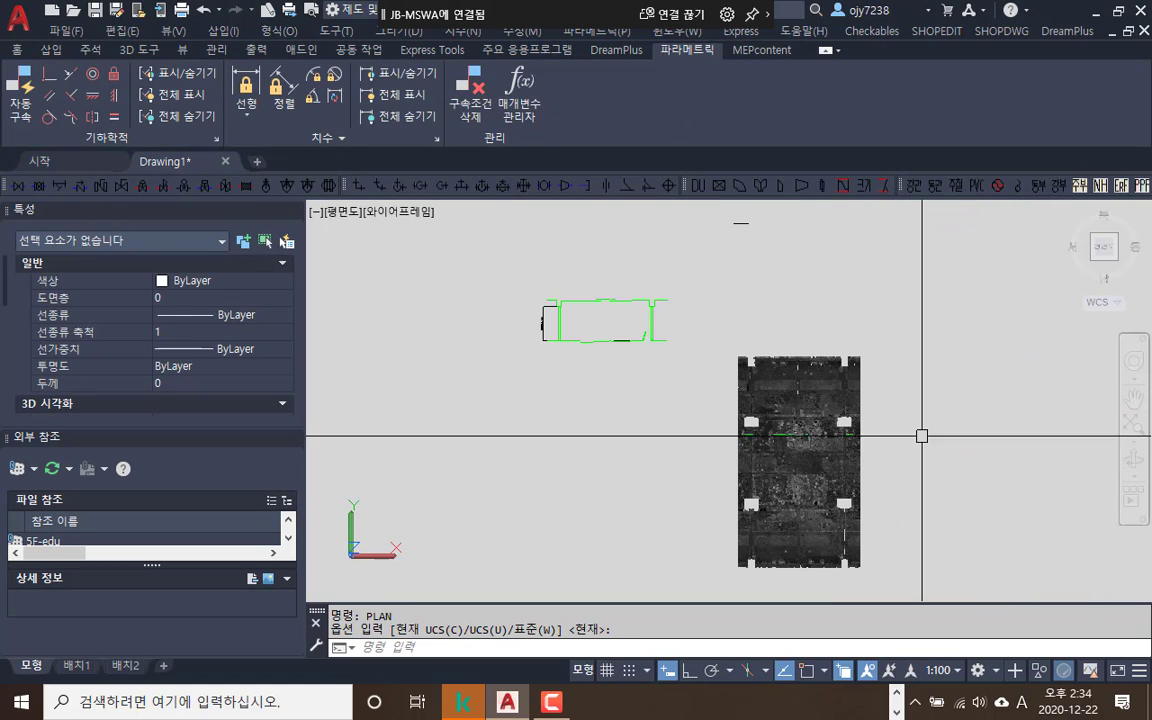
# Create a top-view (평면도) section plane through the 5F-edu point cloud
pyautogui.click(817, 372)
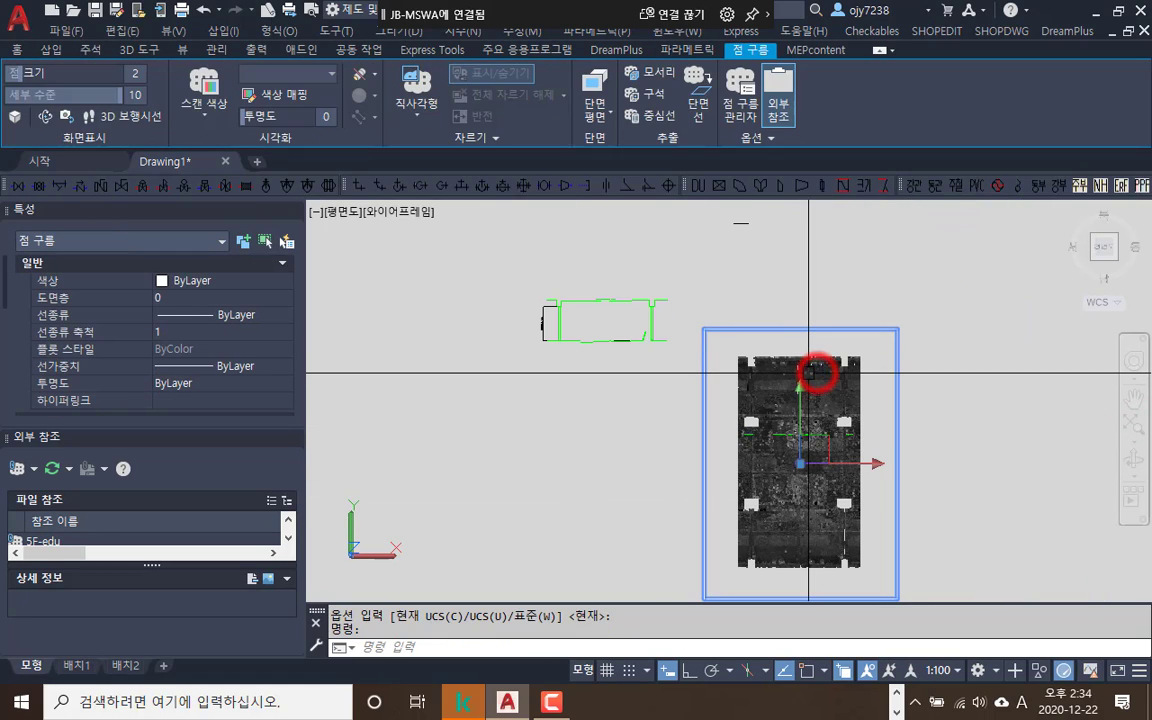
pyautogui.click(595, 112)
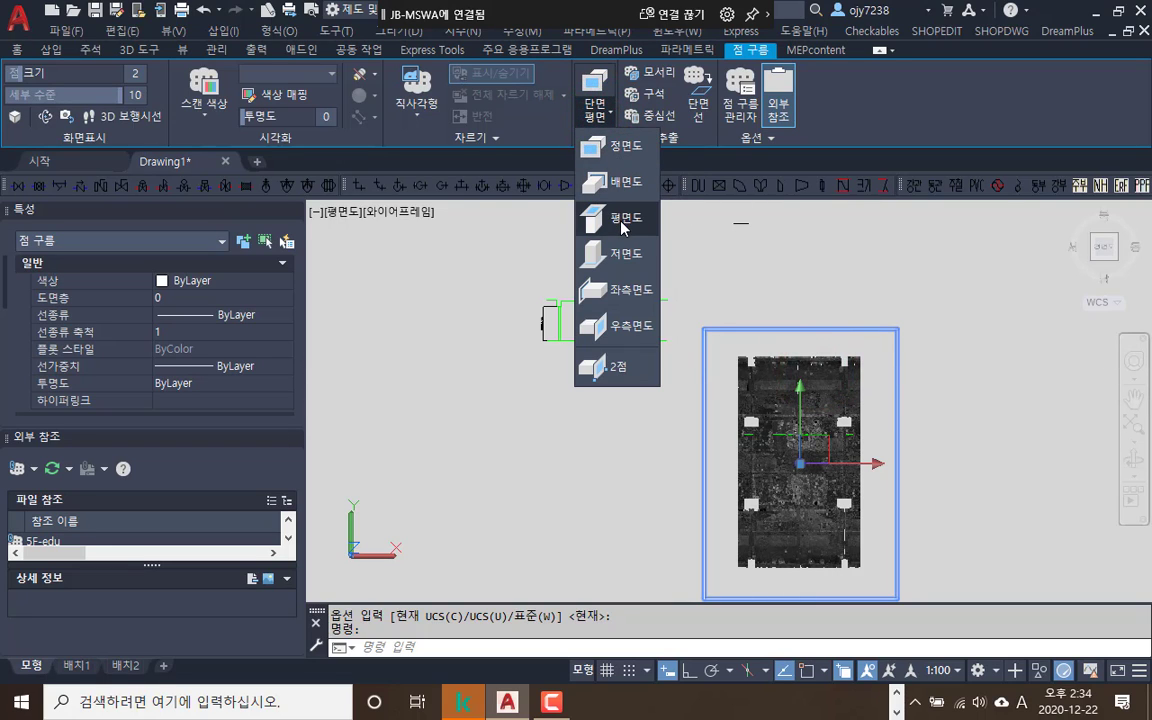
pyautogui.click(622, 222)
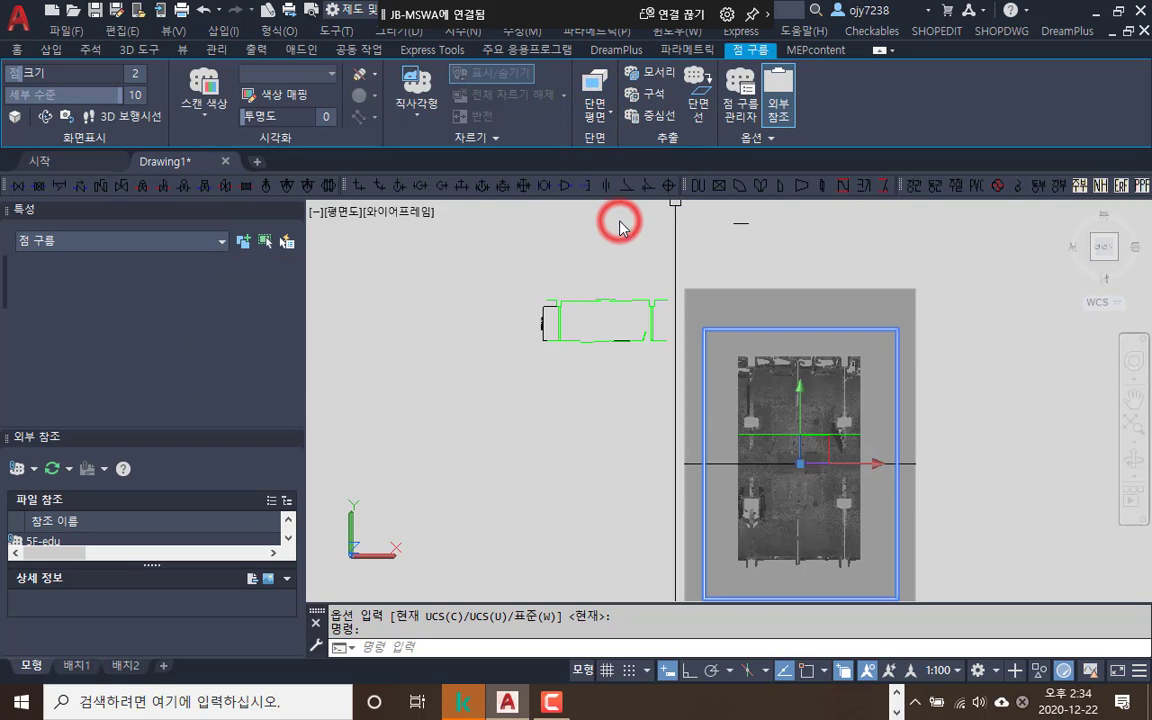
# Set the offset of the horizontal section plane to 100
pyautogui.click(866, 293)
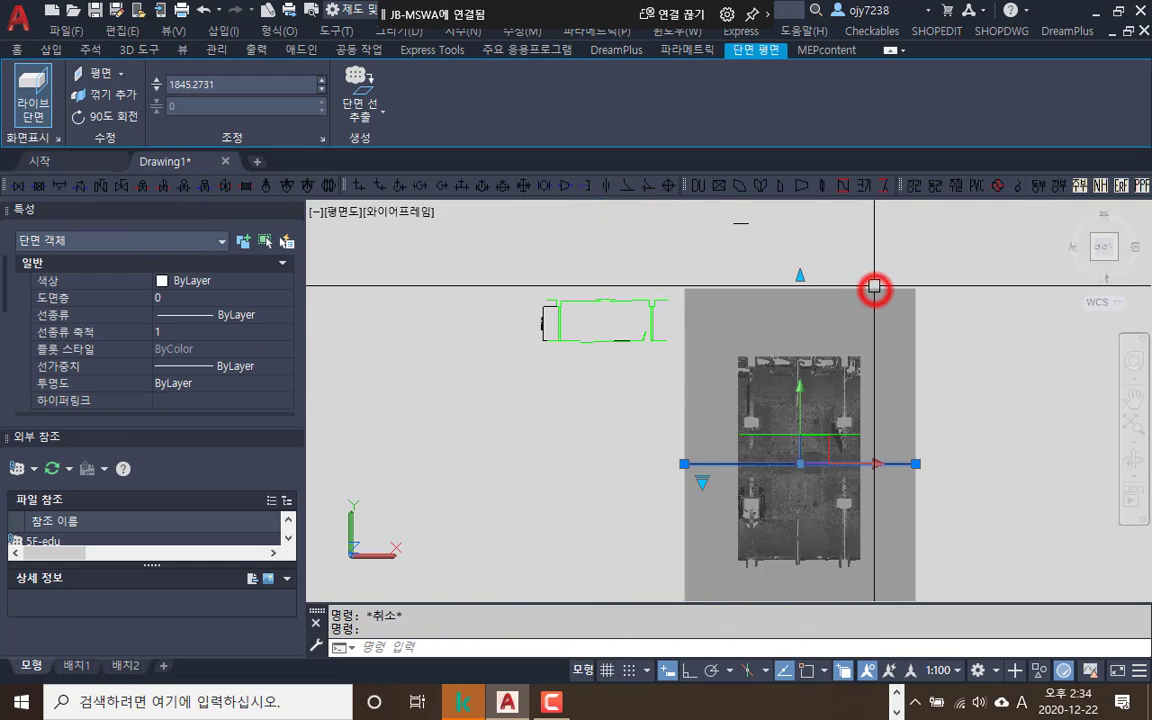
pyautogui.click(232, 85)
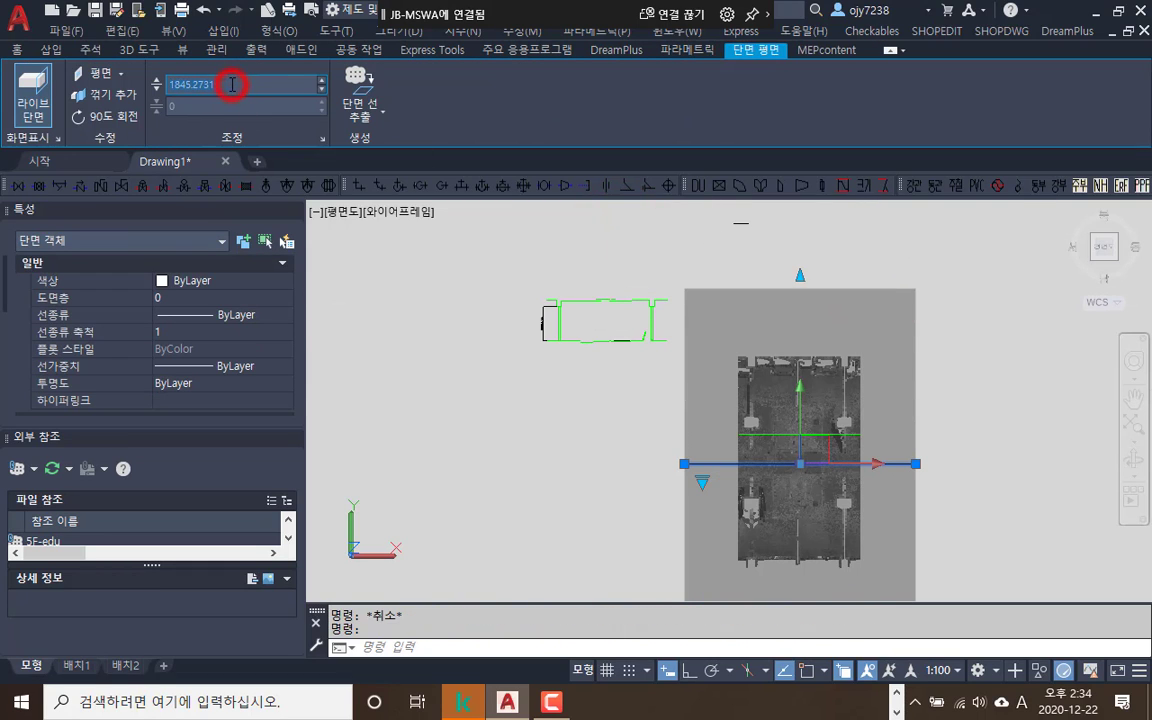
pyautogui.press('Return')
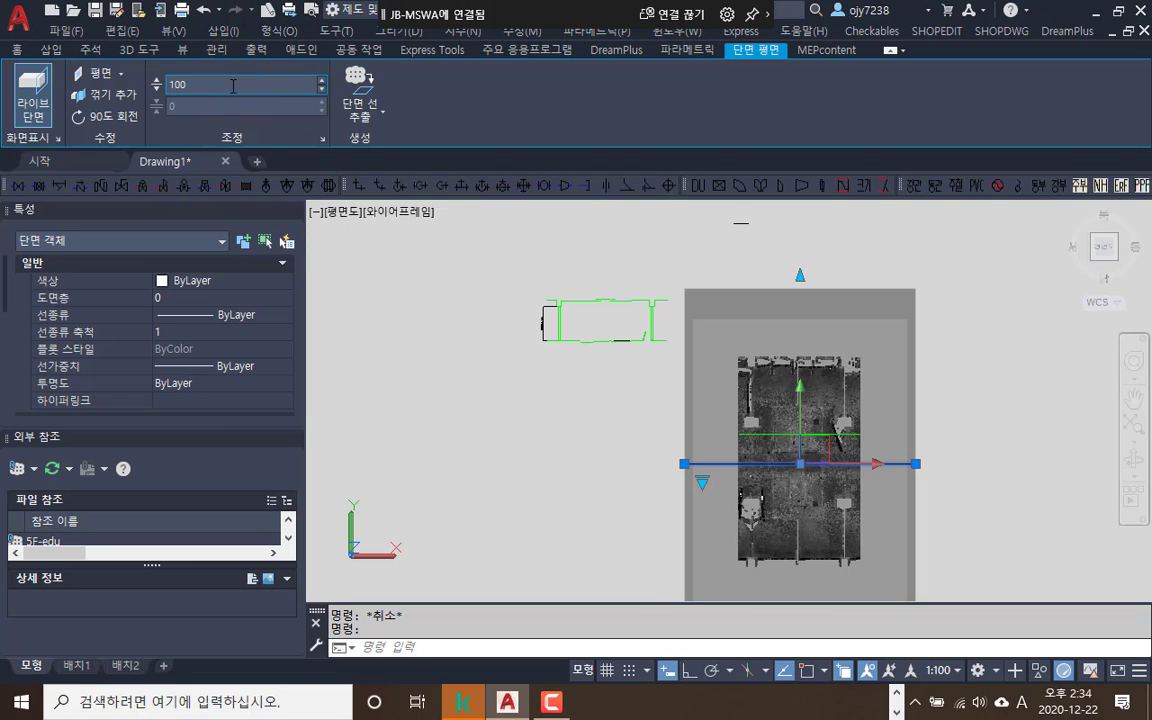
# Examine the cut point cloud from the front and in 3D, and restore the plan view with PLAN
pyautogui.click(1104, 276)
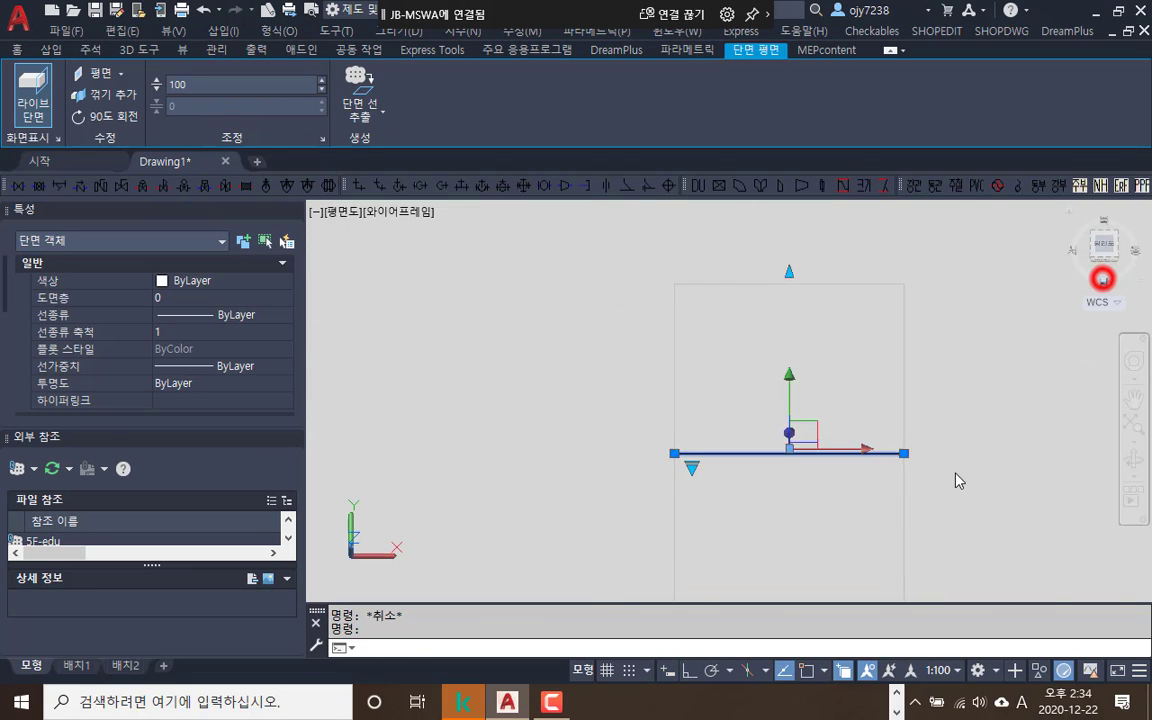
pyautogui.scroll(10, 745, 405)
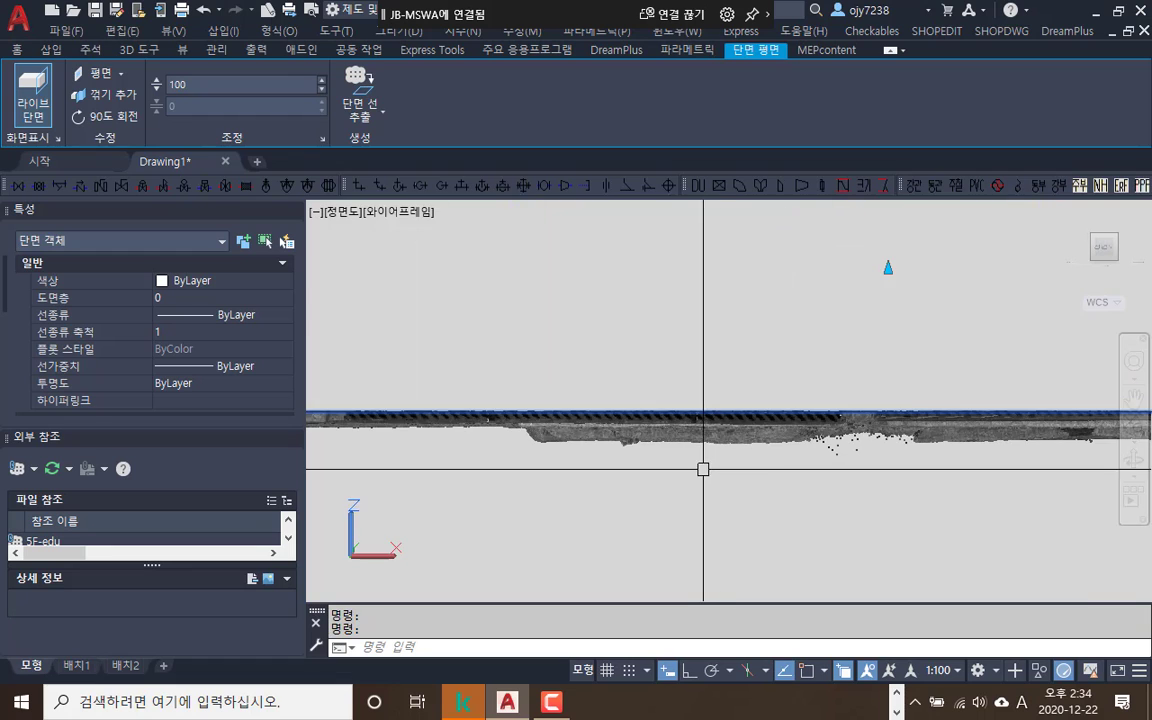
pyautogui.scroll(-3, 687, 472)
pyautogui.keyDown('shift'); pyautogui.moveTo(597, 509); pyautogui.dragTo(680, 421, button='middle'); pyautogui.keyUp('shift')
pyautogui.scroll(-3, 750, 457)
pyautogui.keyDown('shift'); pyautogui.moveTo(1095, 226); pyautogui.dragTo(1104, 235, button='middle'); pyautogui.keyUp('shift')
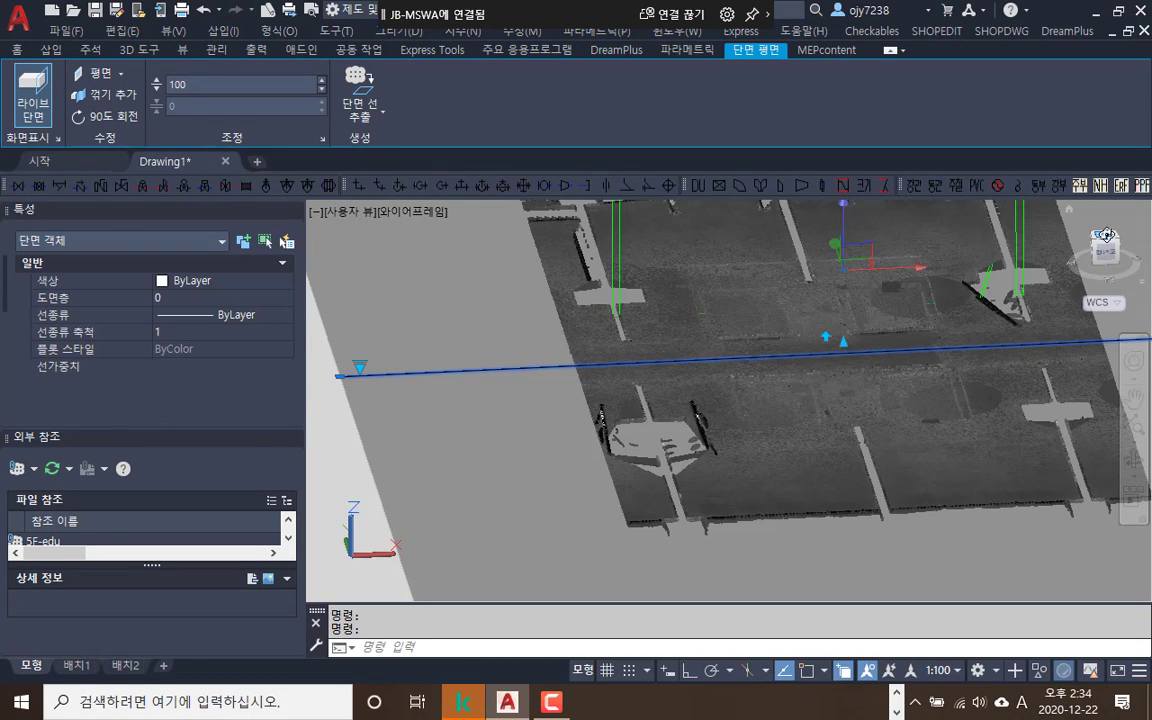
pyautogui.write('PLAN')
pyautogui.press('Return')
pyautogui.press('Return')
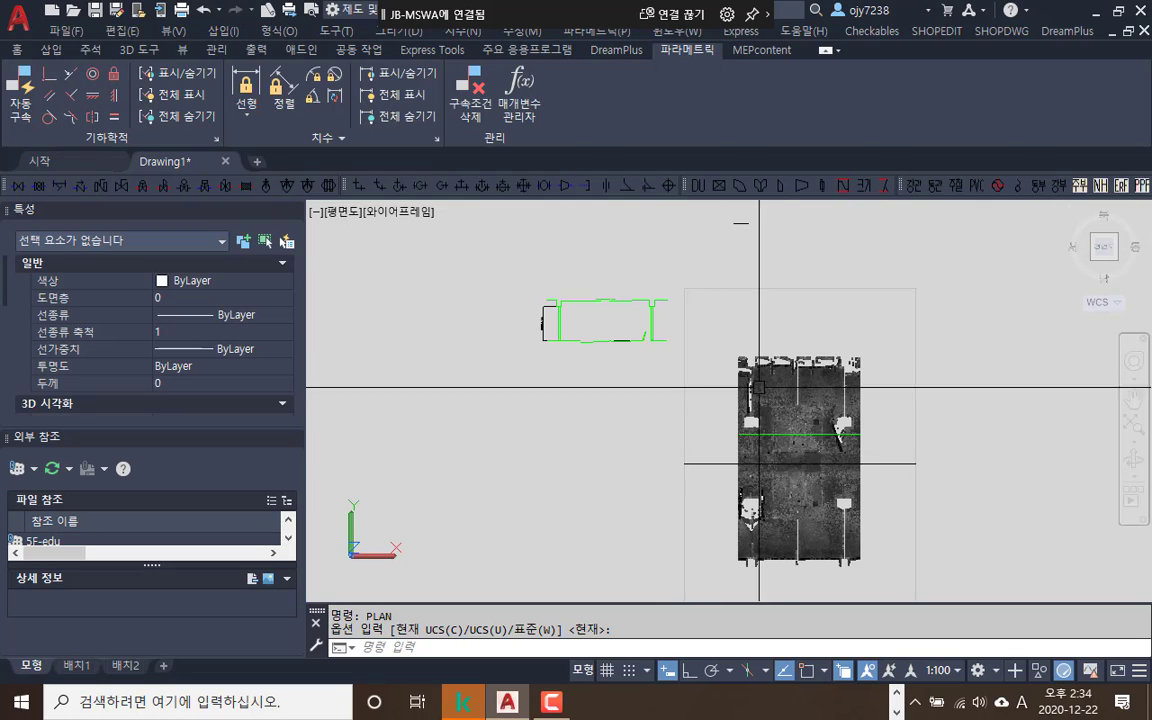
# Change the point cloud's colour stylization to elevation (고도)
pyautogui.click(806, 289)
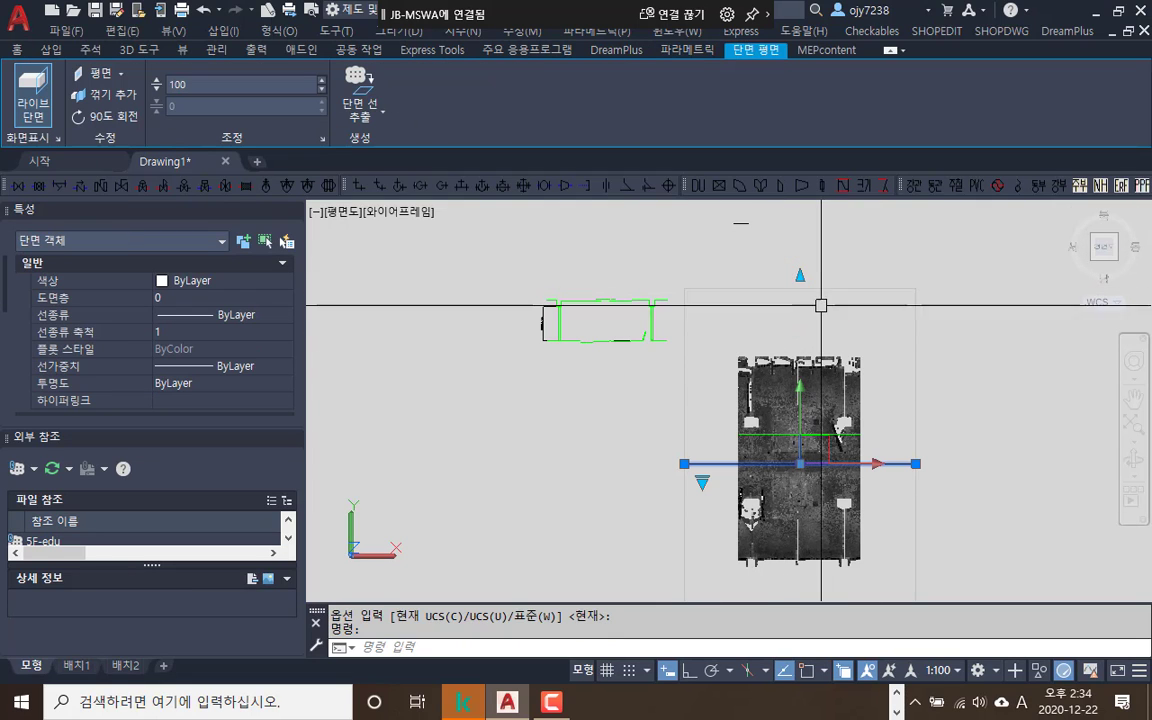
pyautogui.press('Escape')
pyautogui.click(826, 388)
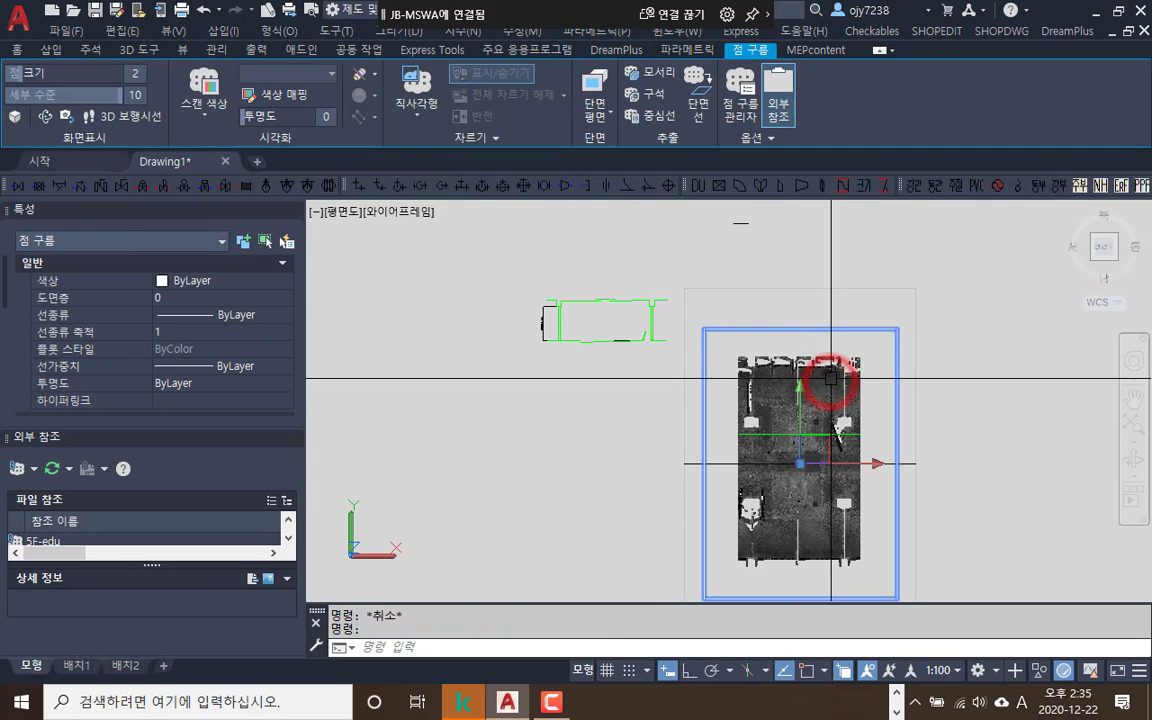
pyautogui.click(189, 104)
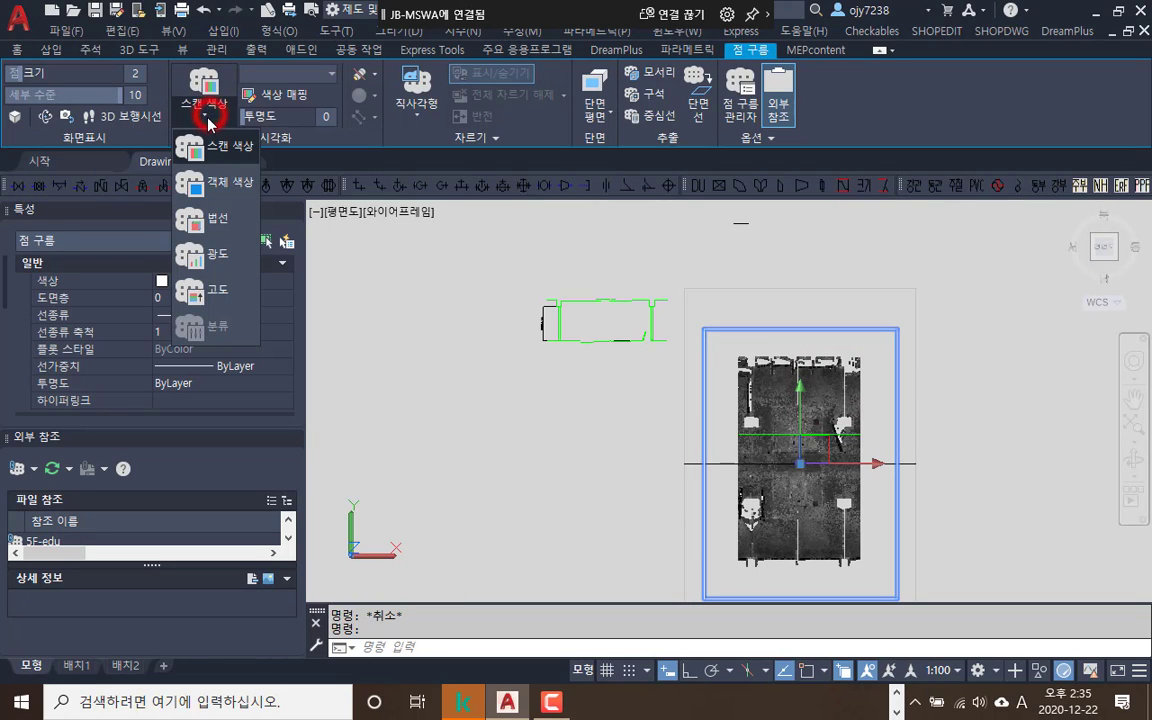
pyautogui.click(201, 298)
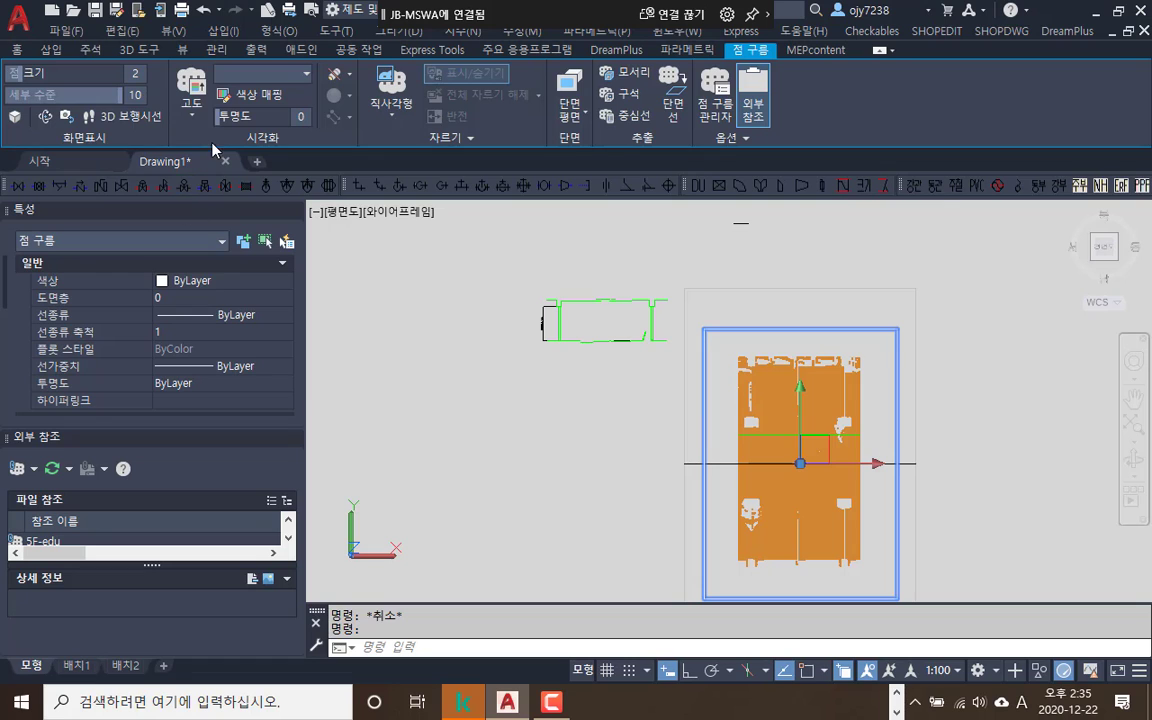
# Choose the blue (파란색) colour scheme for elevation in the point cloud colour map
pyautogui.click(266, 95)
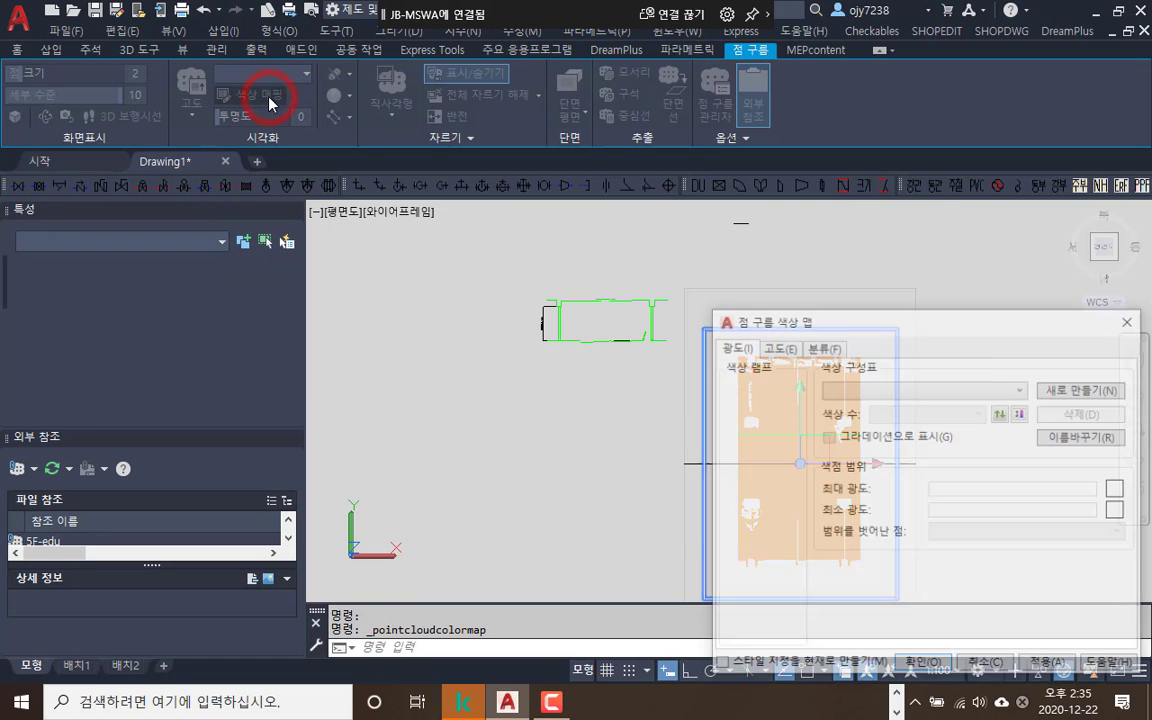
pyautogui.moveTo(840, 320); pyautogui.dragTo(522, 176)
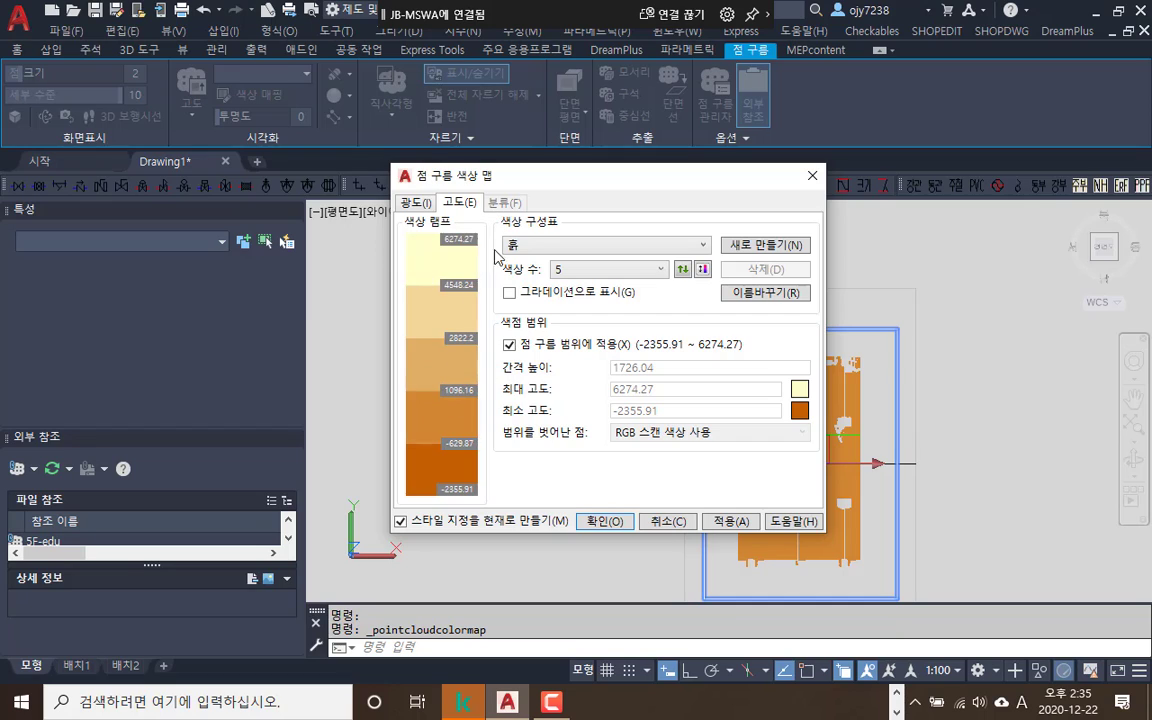
pyautogui.click(690, 245)
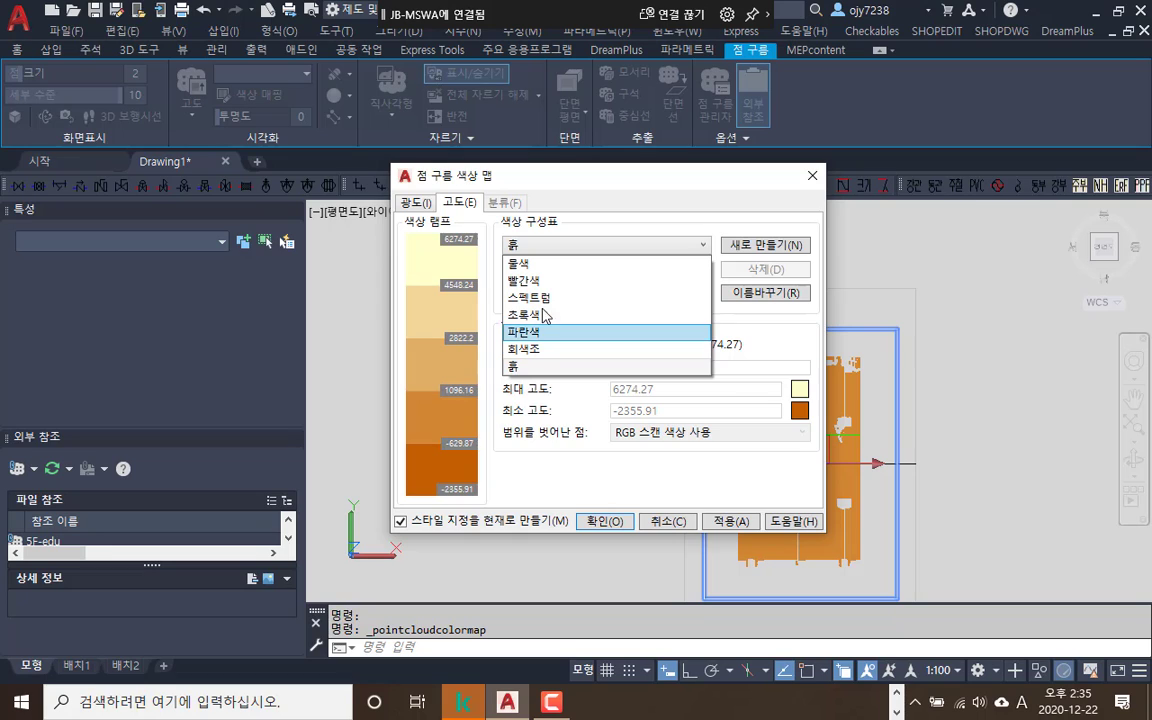
pyautogui.click(525, 281)
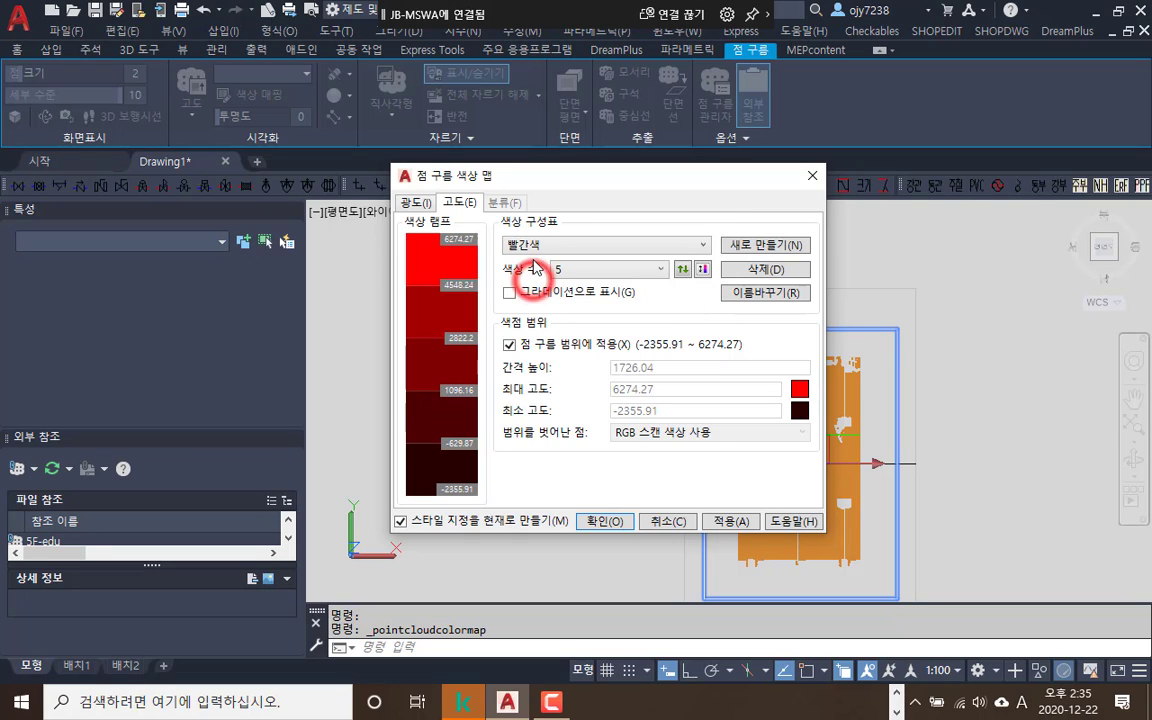
pyautogui.click(550, 246)
pyautogui.click(540, 338)
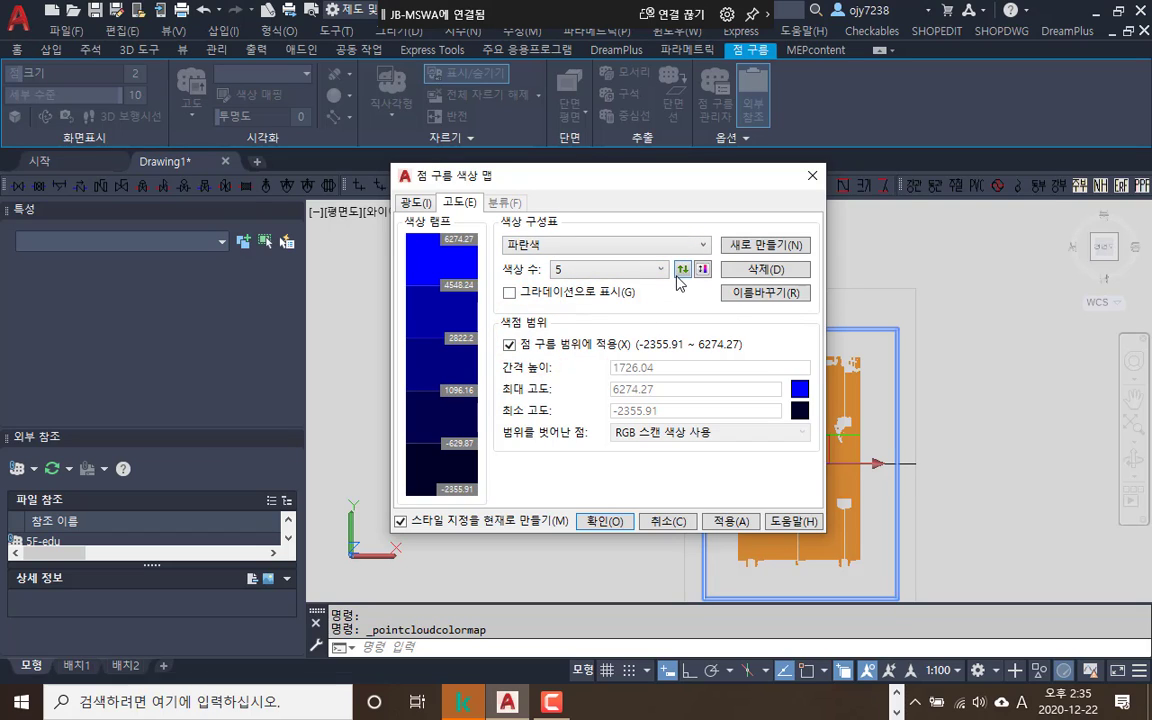
# Set the number of elevation colours to 10 and apply the colour map to the point cloud
pyautogui.click(660, 271)
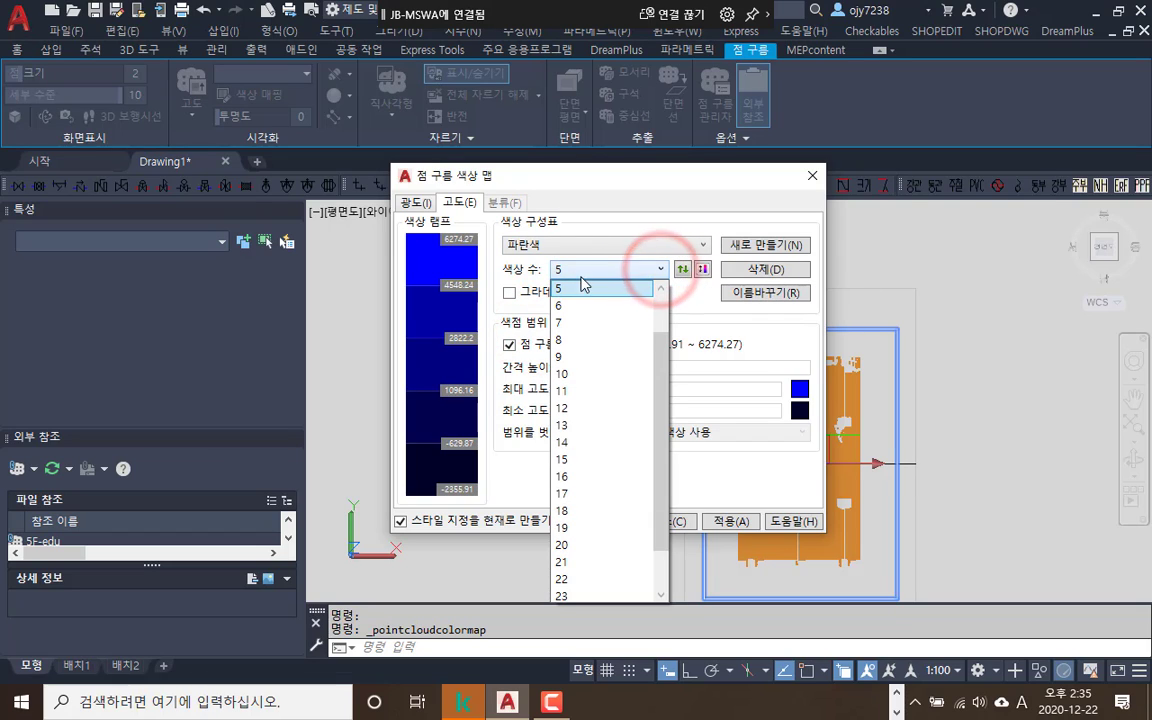
pyautogui.click(563, 374)
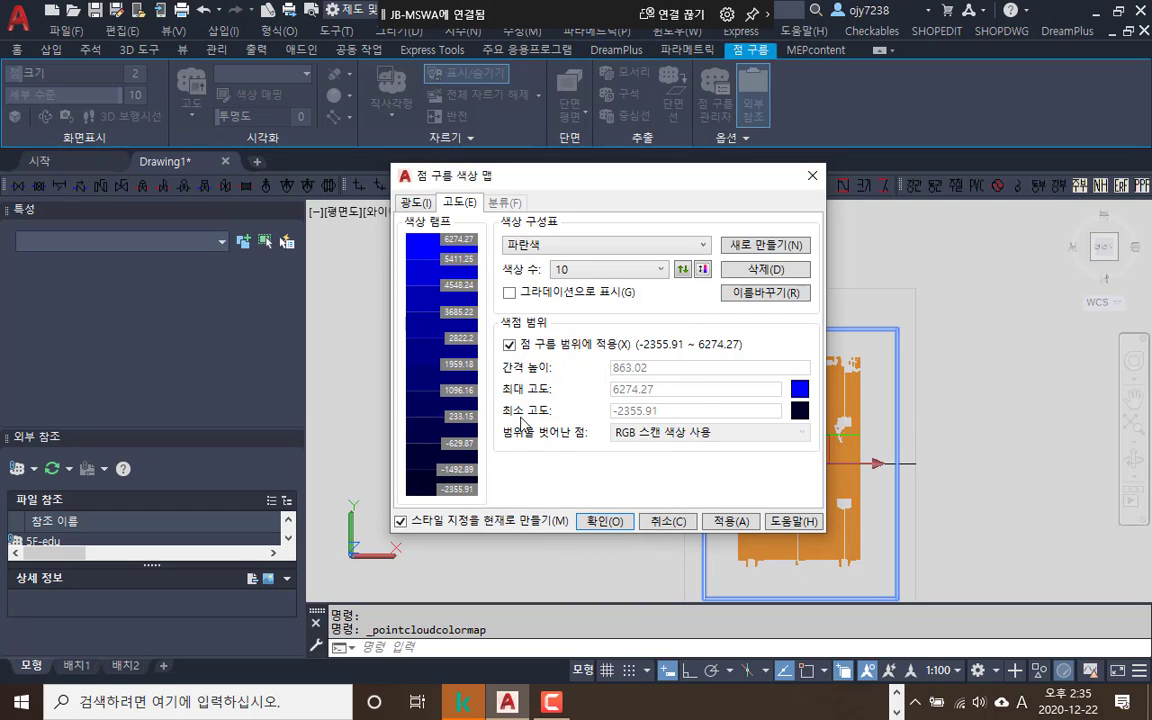
pyautogui.click(731, 518)
pyautogui.click(608, 522)
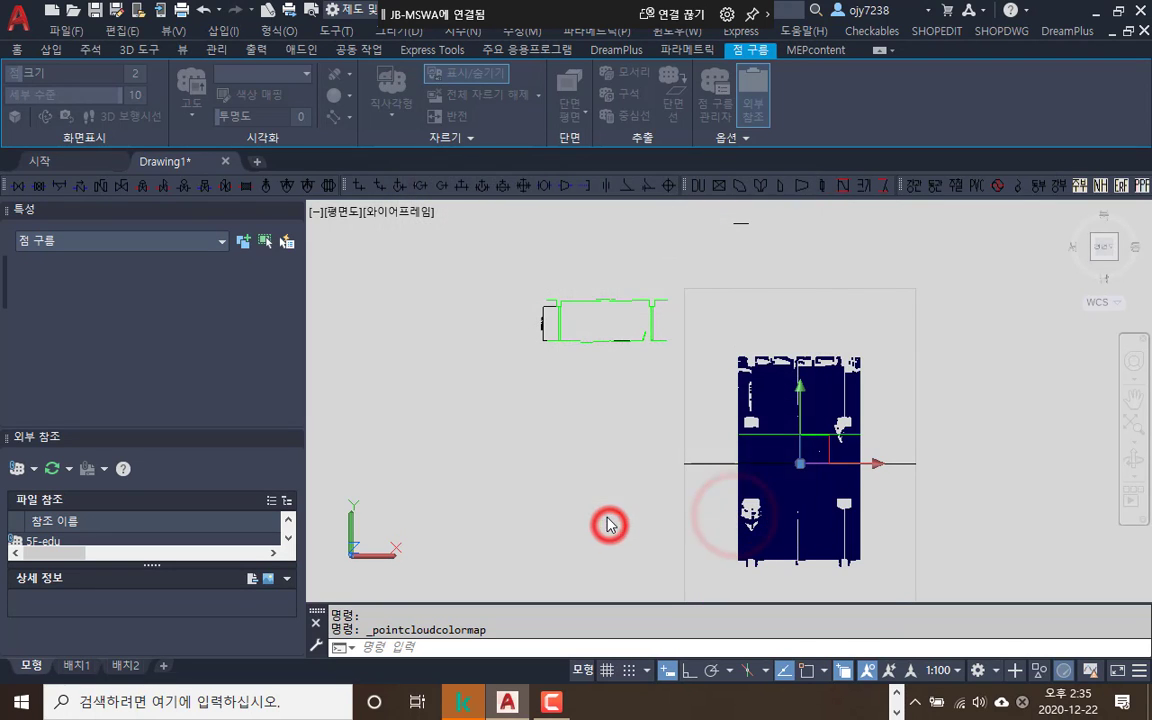
pyautogui.click(843, 465)
pyautogui.scroll(4, 823, 465)
pyautogui.scroll(-3, 820, 465)
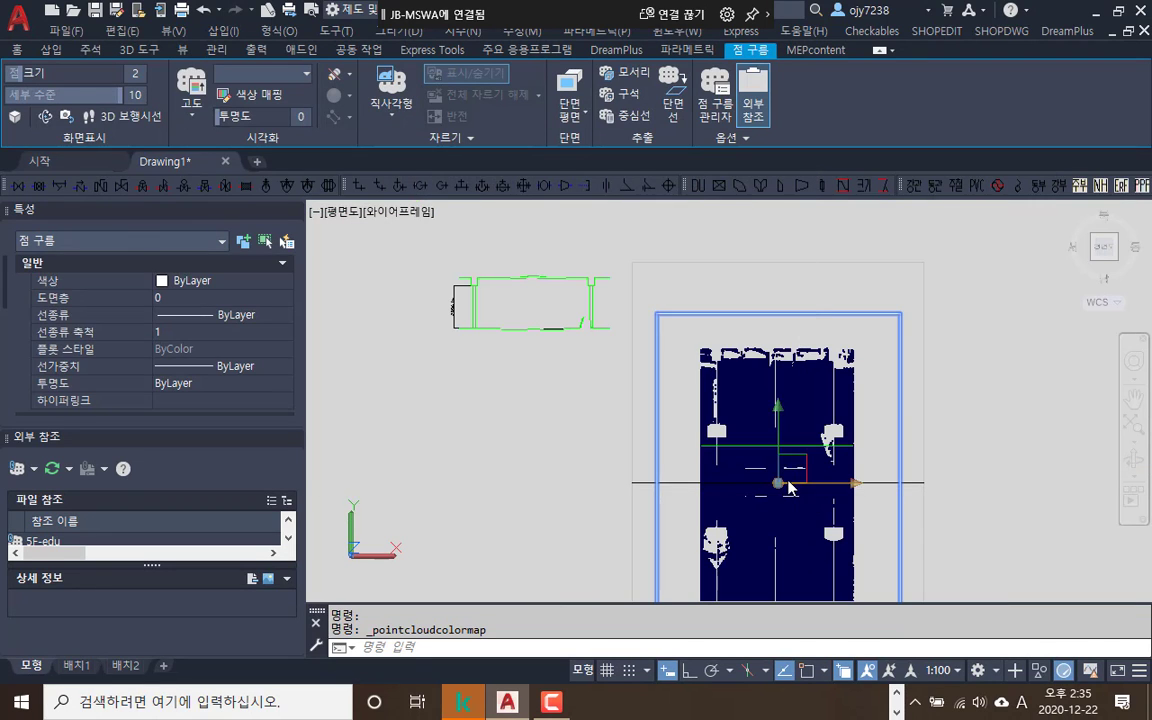
pyautogui.press('Escape')
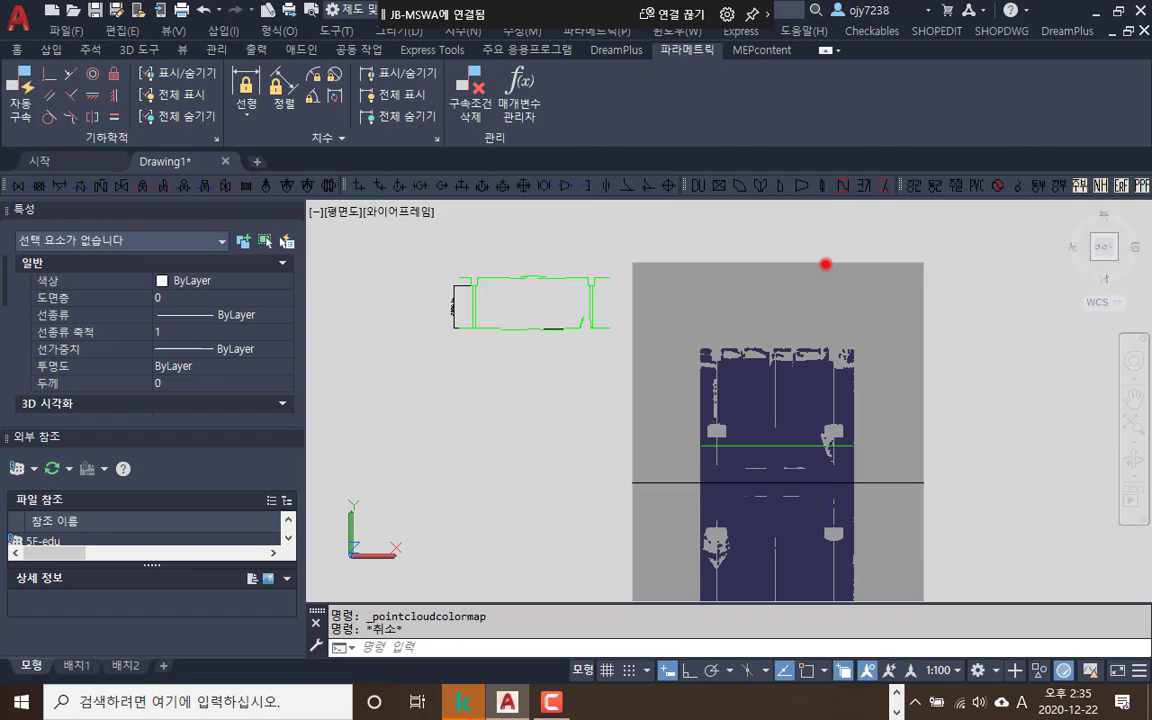
# Set the offset of the horizontal section plane to 50
pyautogui.click(825, 264)
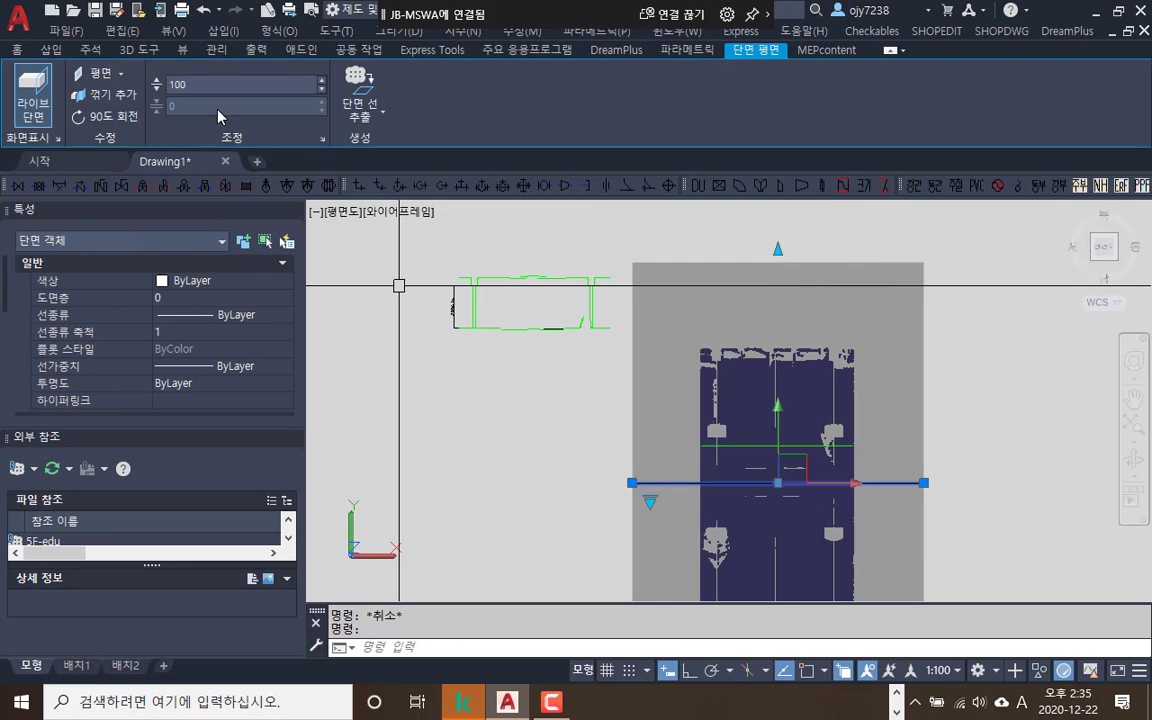
pyautogui.click(203, 85)
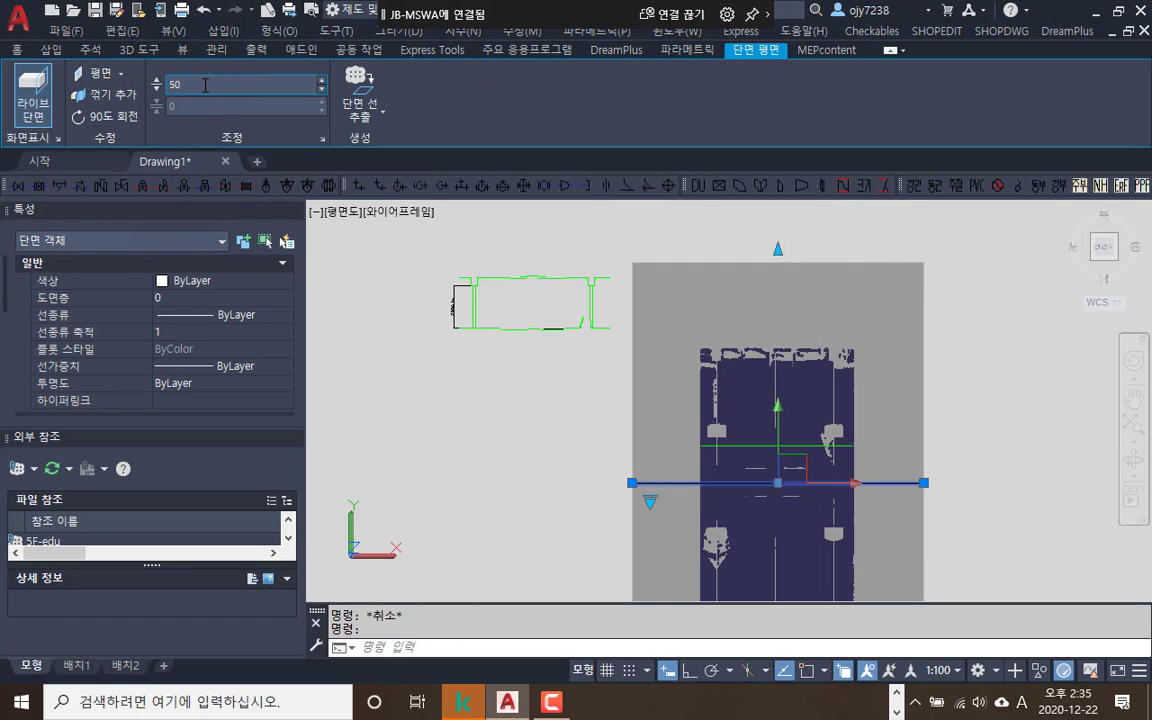
pyautogui.write('50')
pyautogui.press('Return')
pyautogui.press('Escape')
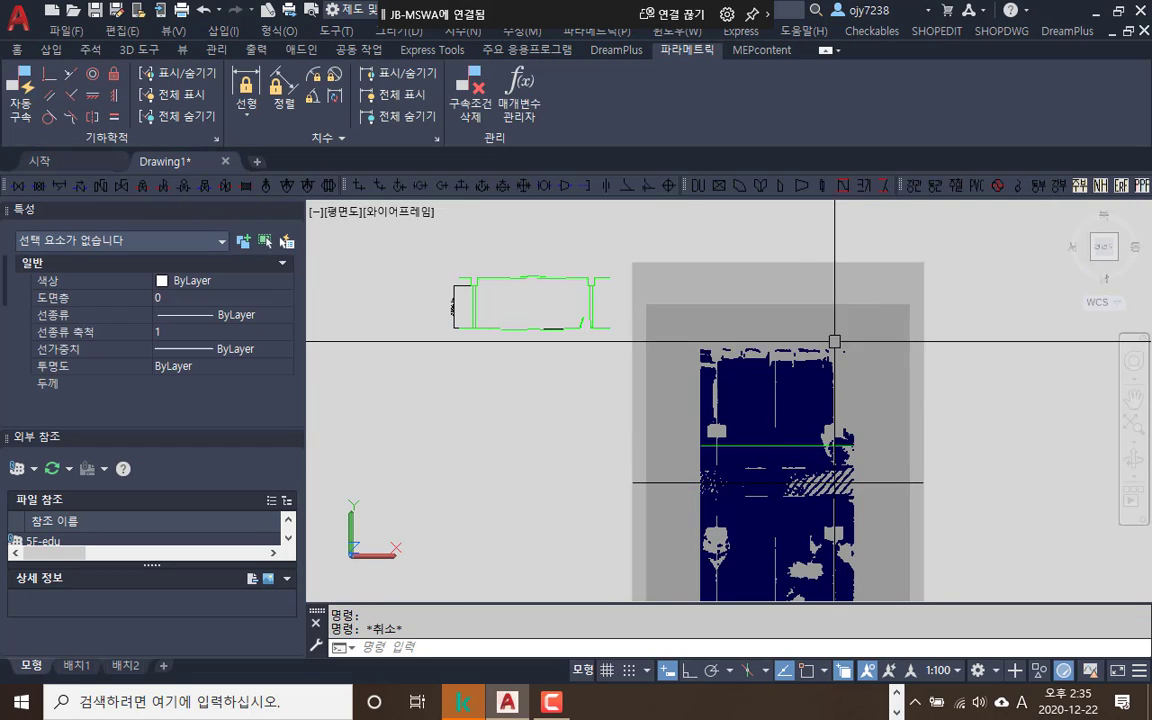
# In the point cloud's elevation colour map, stop applying the full cloud range and set the maximum elevation to 50 and minimum to -50
pyautogui.click(841, 340)
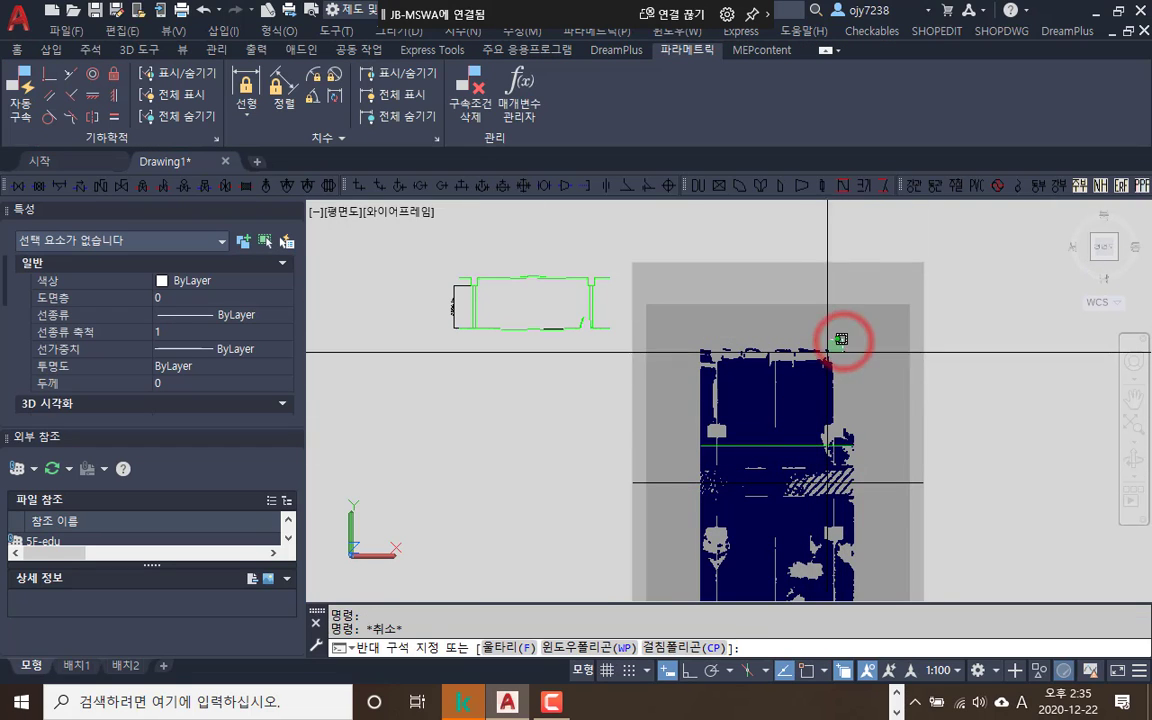
pyautogui.click(822, 378)
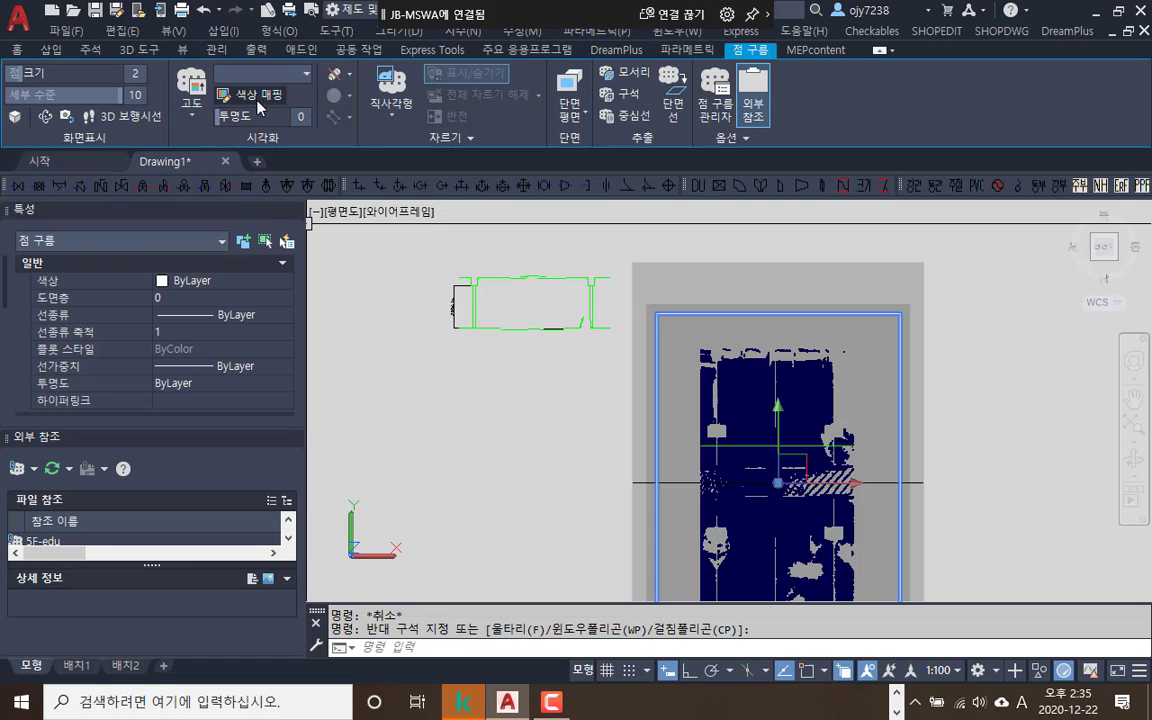
pyautogui.click(265, 98)
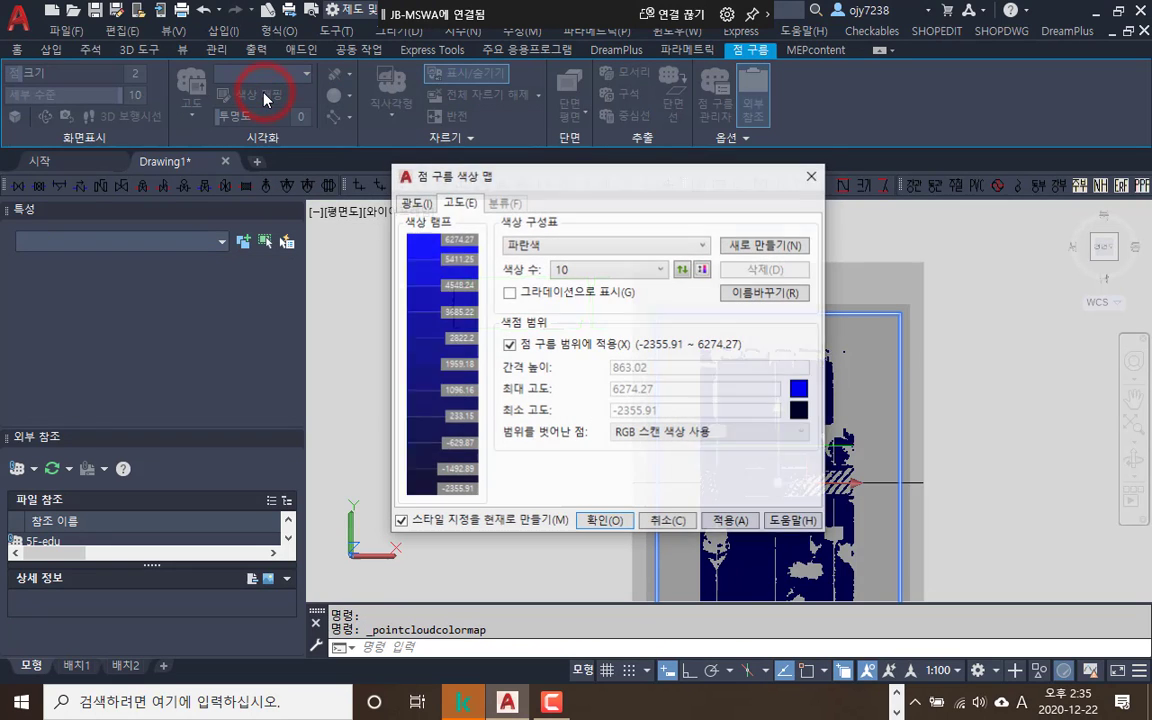
pyautogui.click(498, 202)
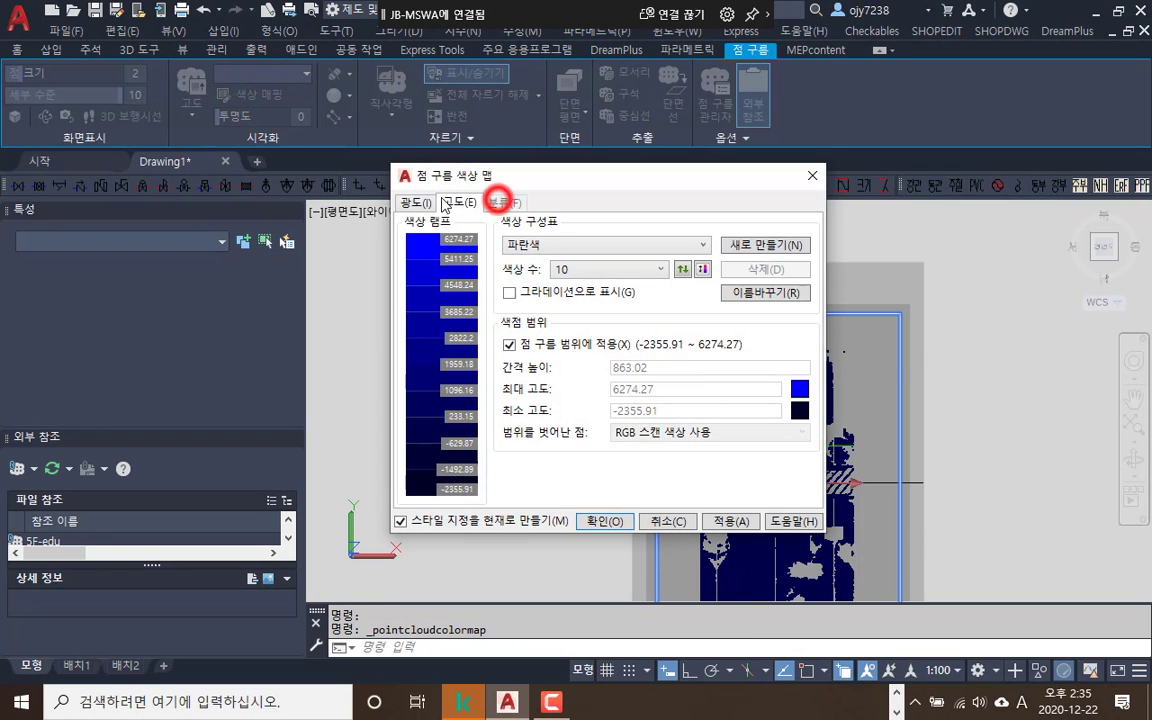
pyautogui.click(510, 345)
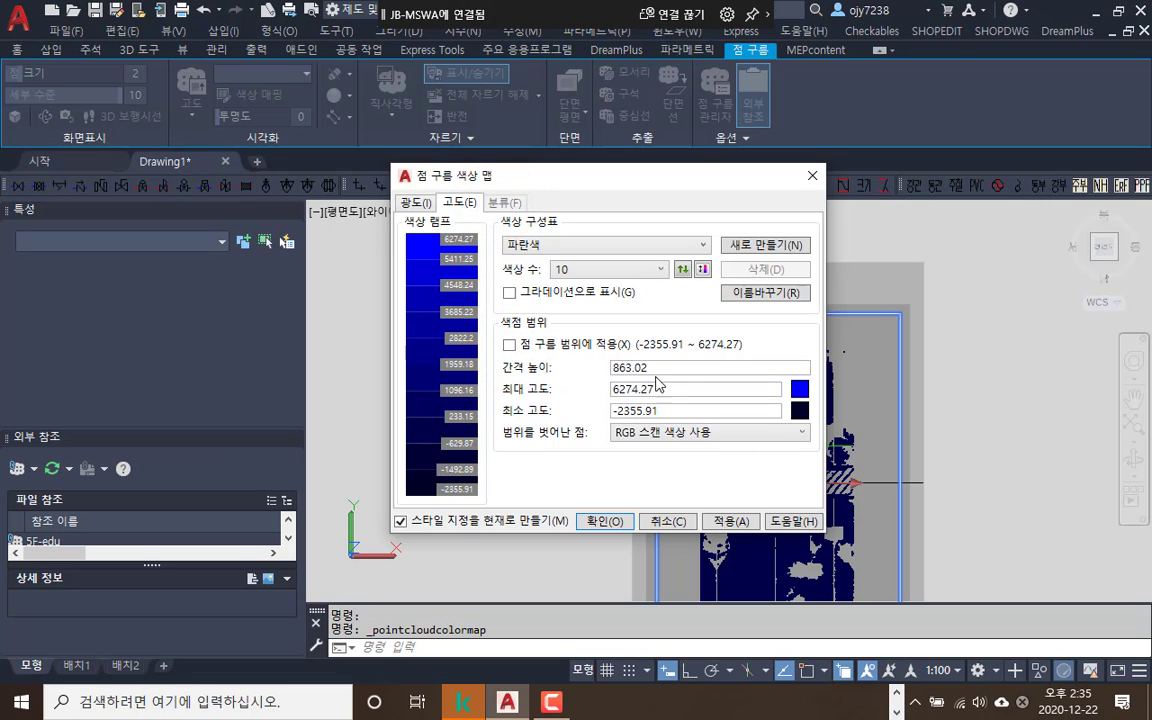
pyautogui.doubleClick(662, 368)
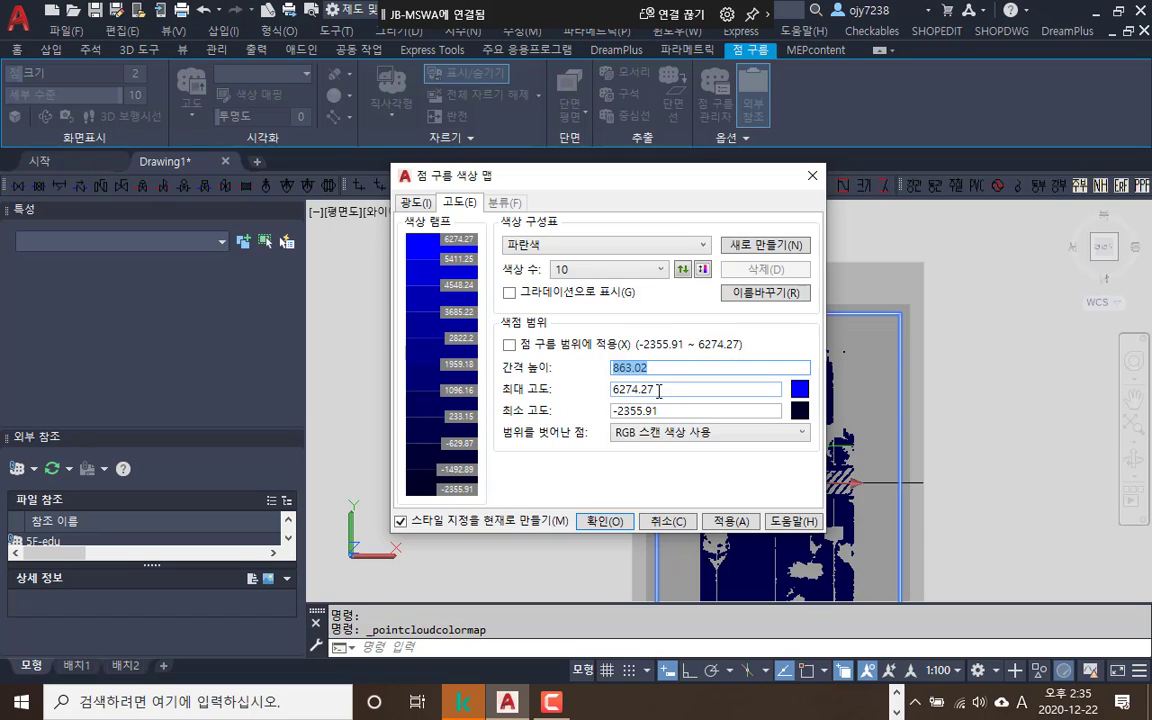
pyautogui.doubleClick(661, 389)
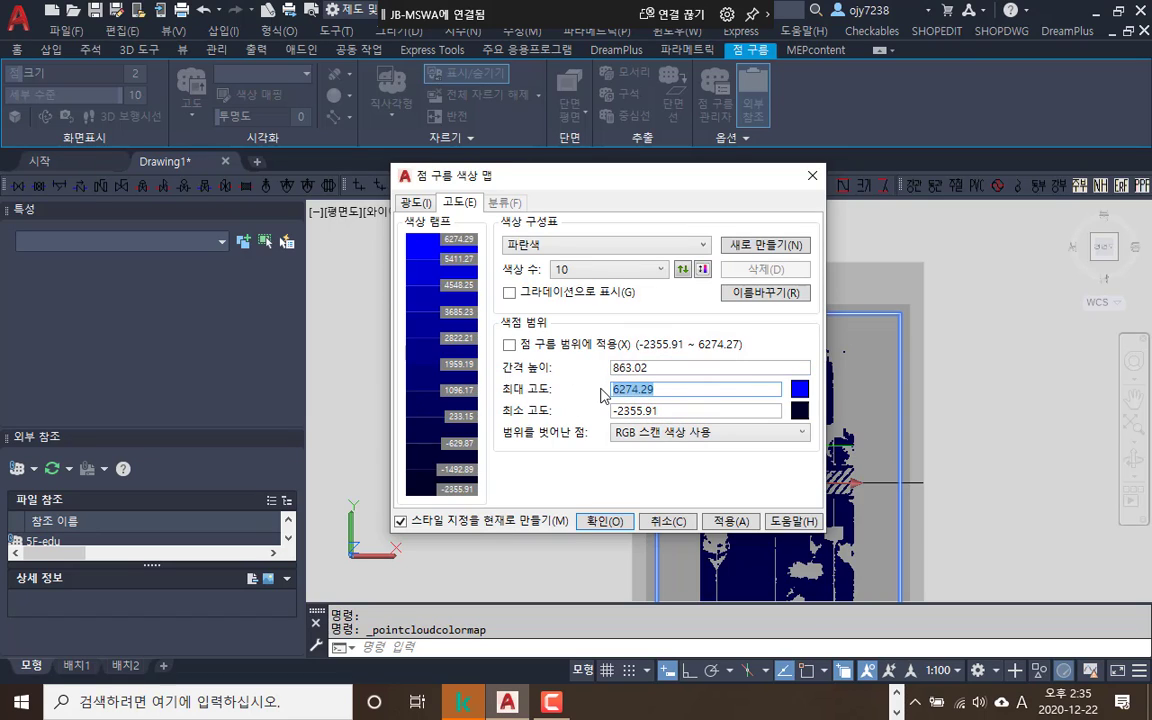
pyautogui.write('50')
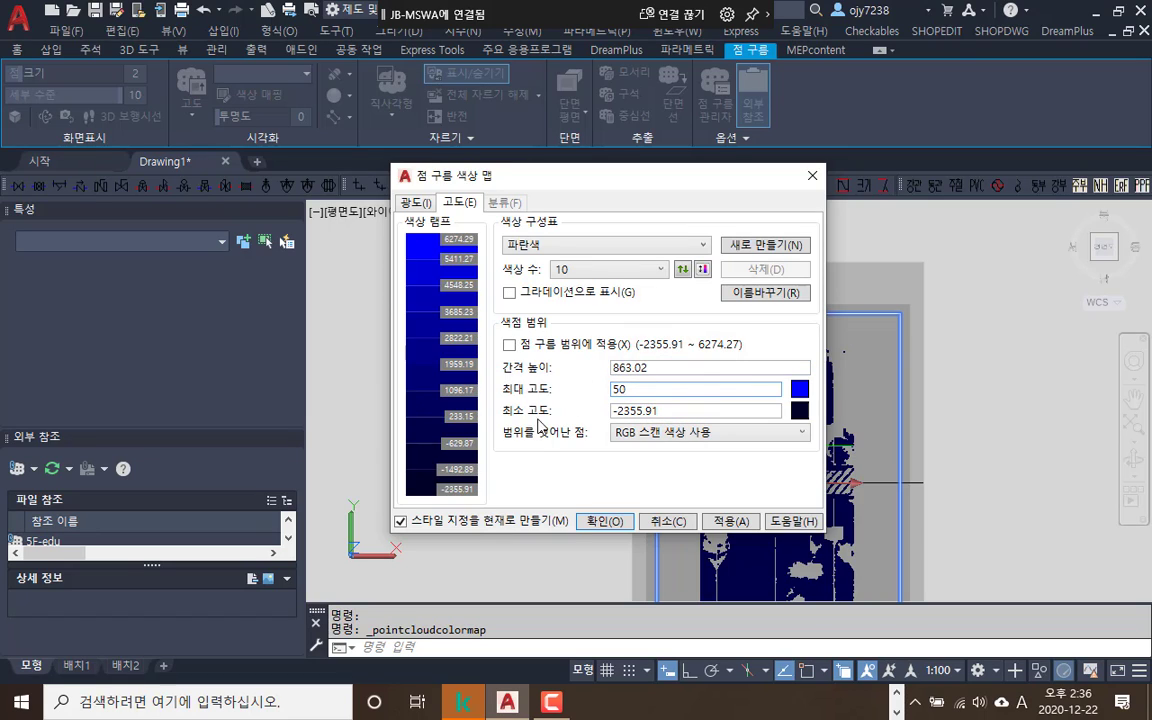
pyautogui.doubleClick(626, 410)
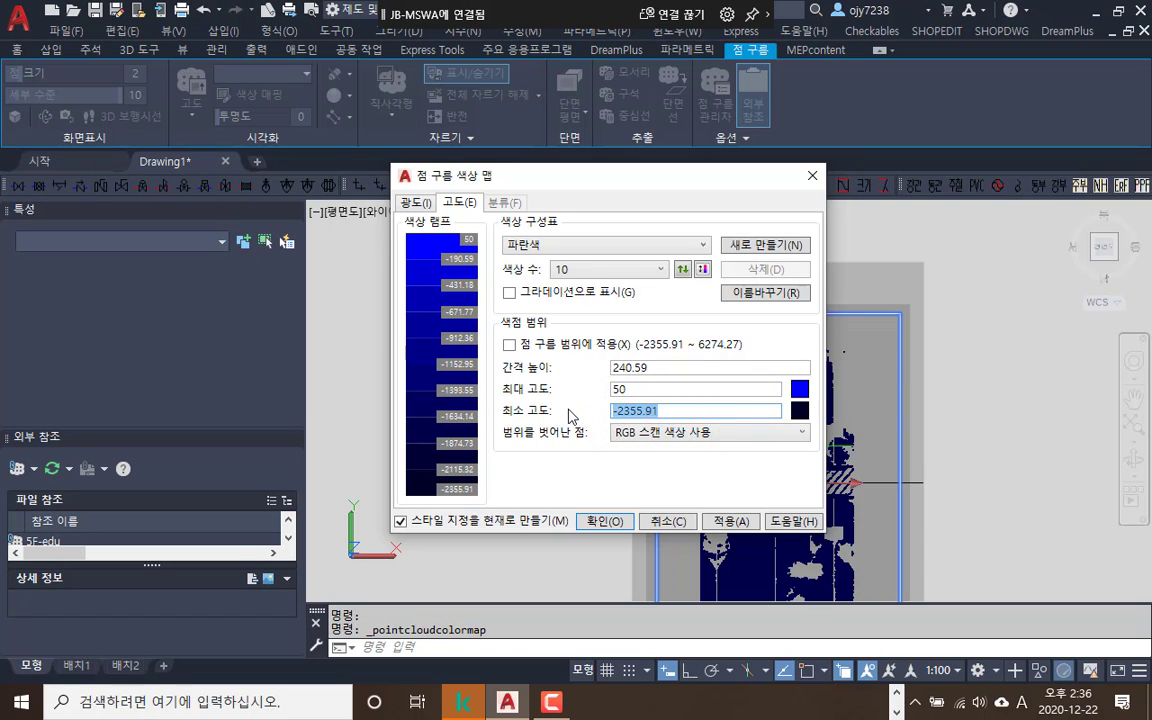
pyautogui.write('-50')
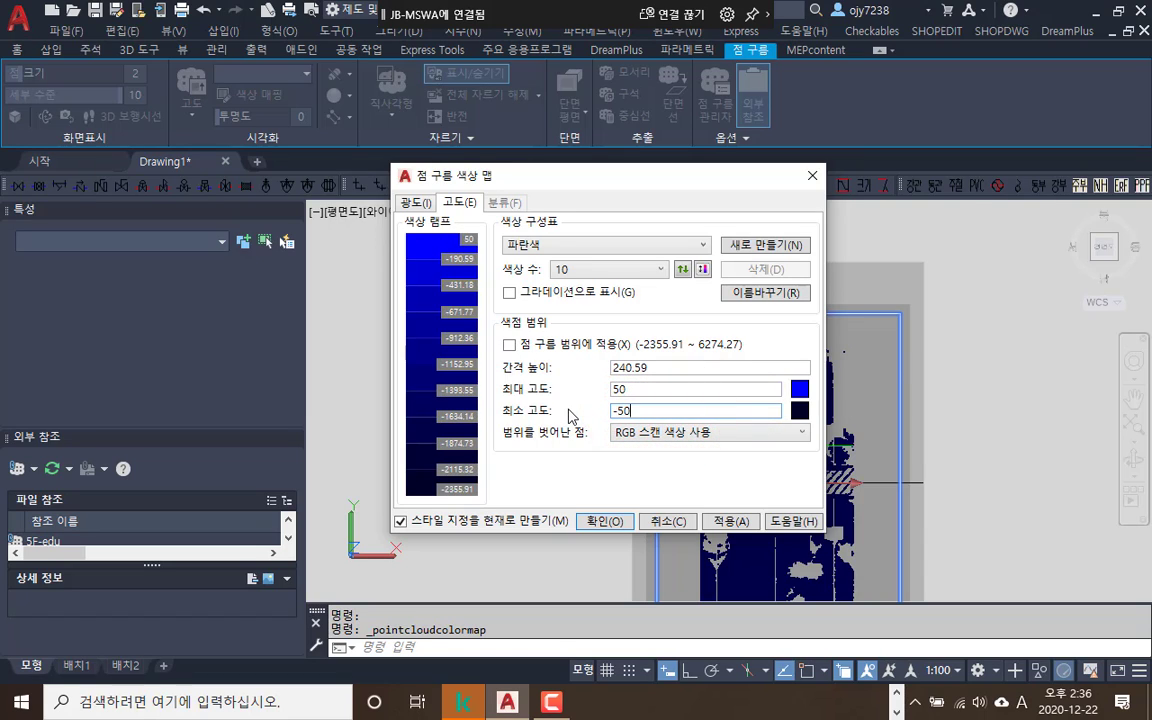
pyautogui.click(635, 367)
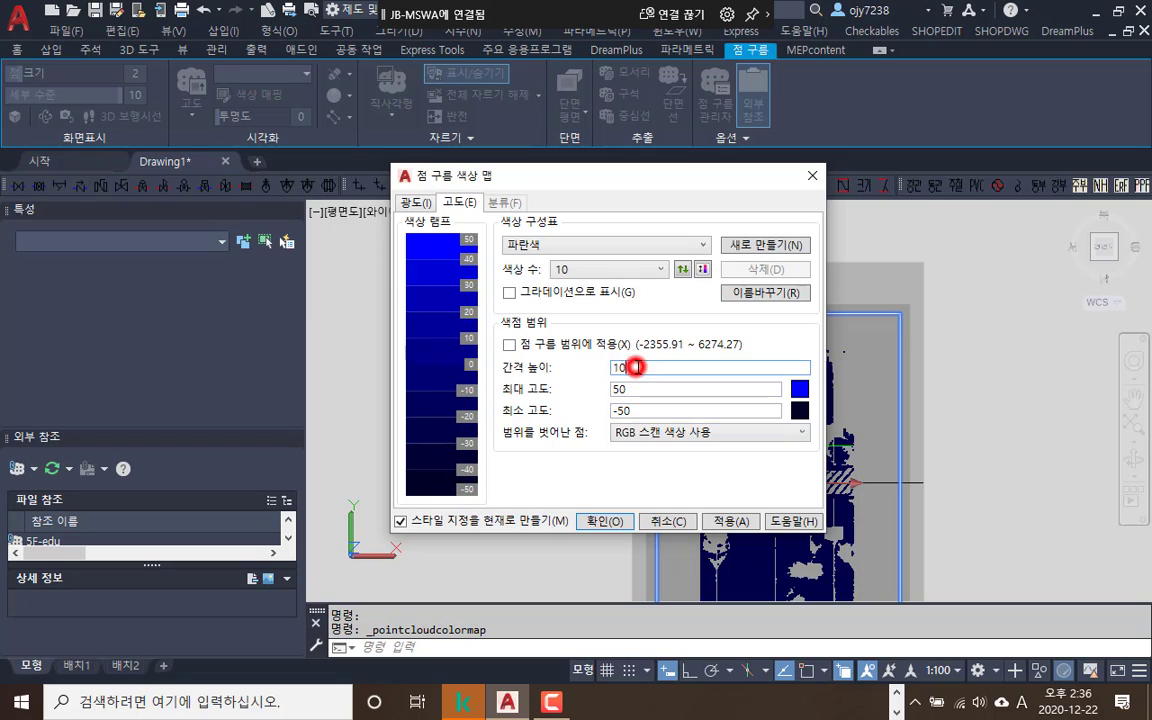
# Set out-of-range points to use the minimum/maximum colours (최소/최대 색상 사용) and apply the colour map to the point cloud
pyautogui.click(676, 432)
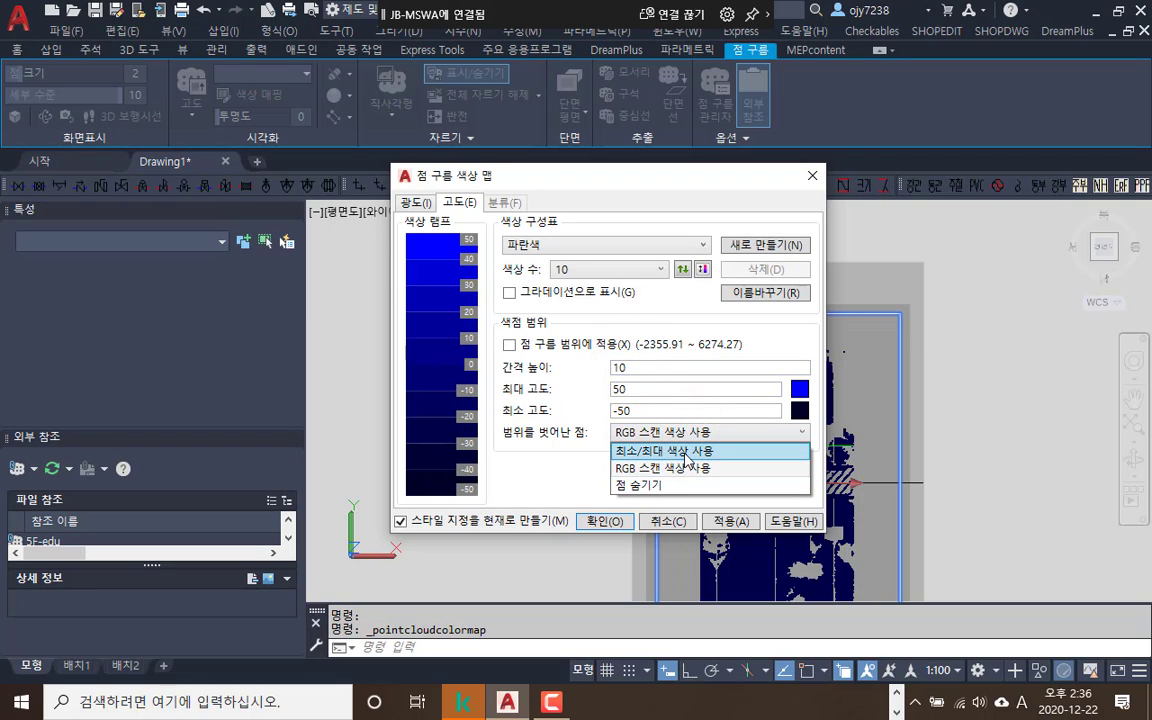
pyautogui.click(686, 451)
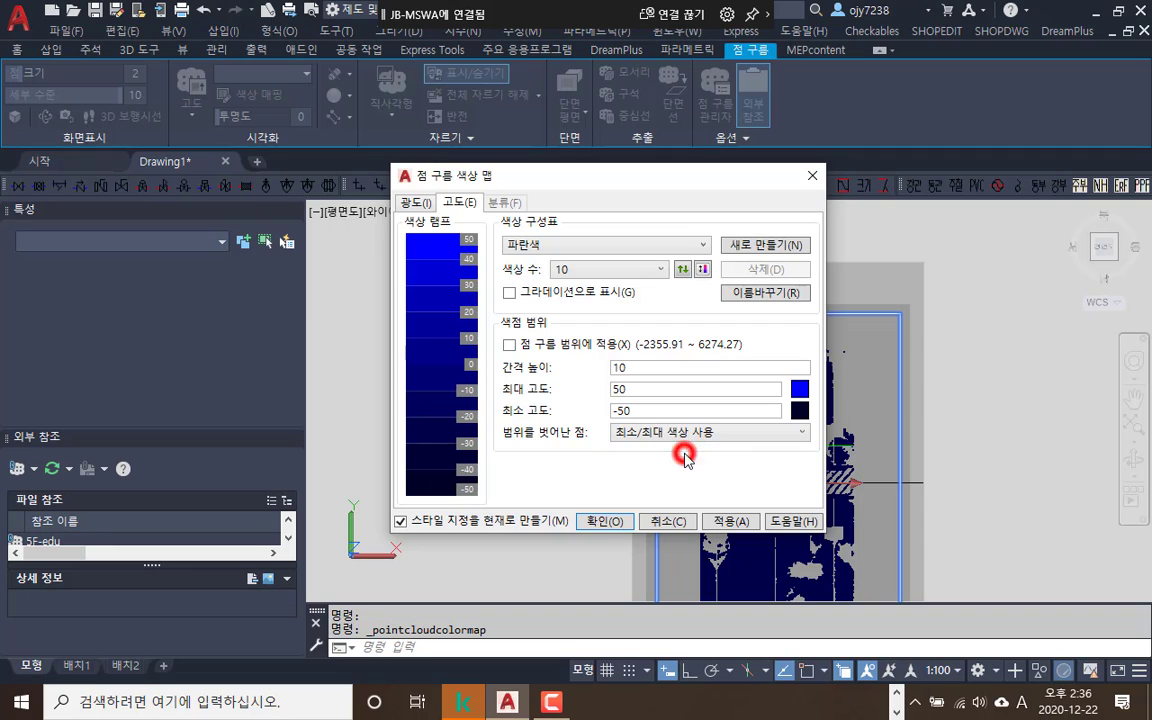
pyautogui.click(719, 524)
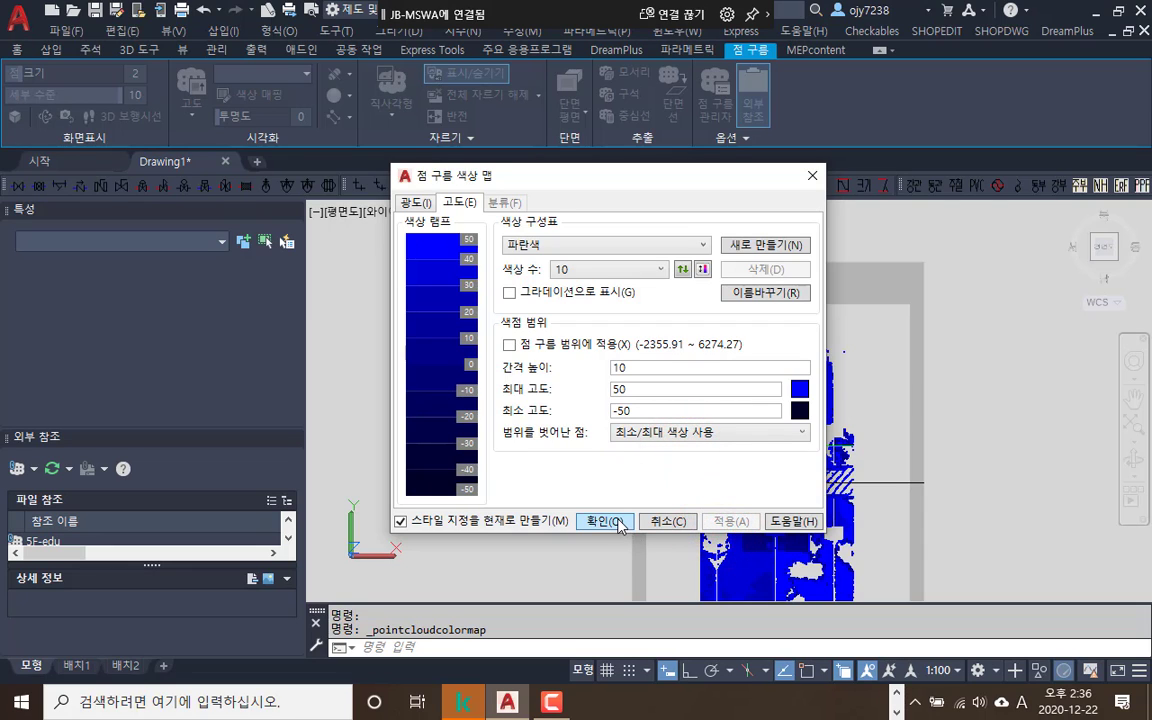
pyautogui.click(617, 522)
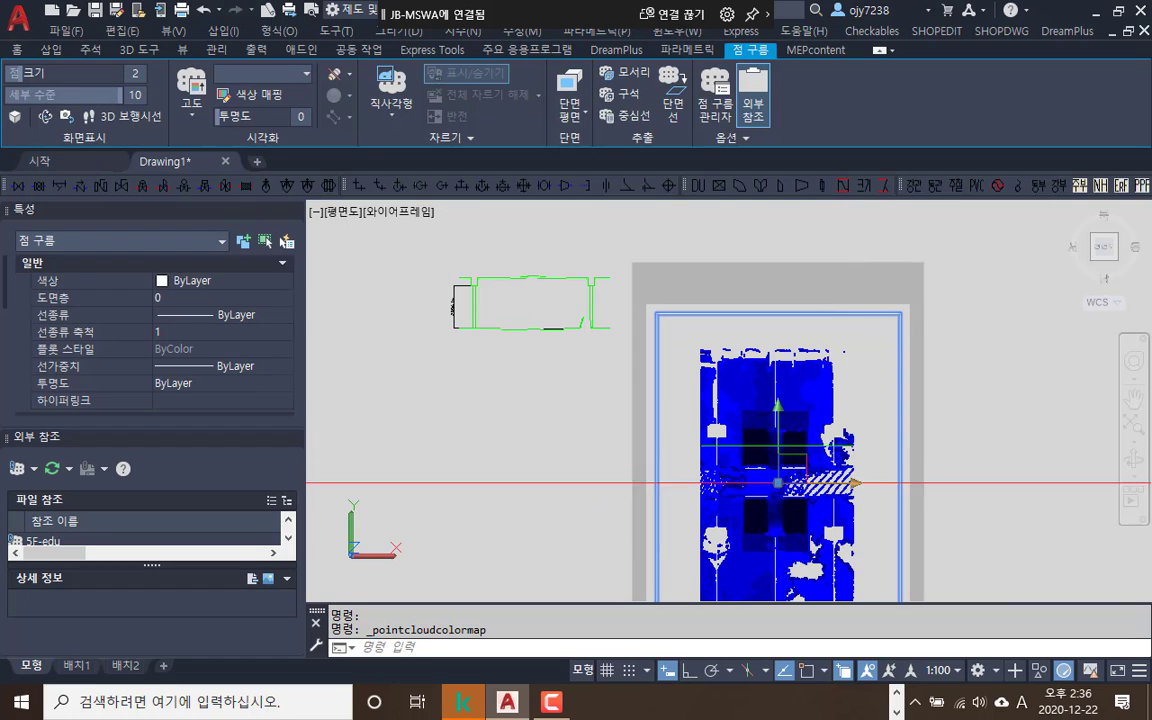
pyautogui.press('Escape')
pyautogui.press('Escape')
# Hide the horizontal section plane object so that only the coloured floor points are displayed
pyautogui.scroll(4, 780, 411)
pyautogui.moveTo(820, 469); pyautogui.dragTo(687, 370, button='middle')
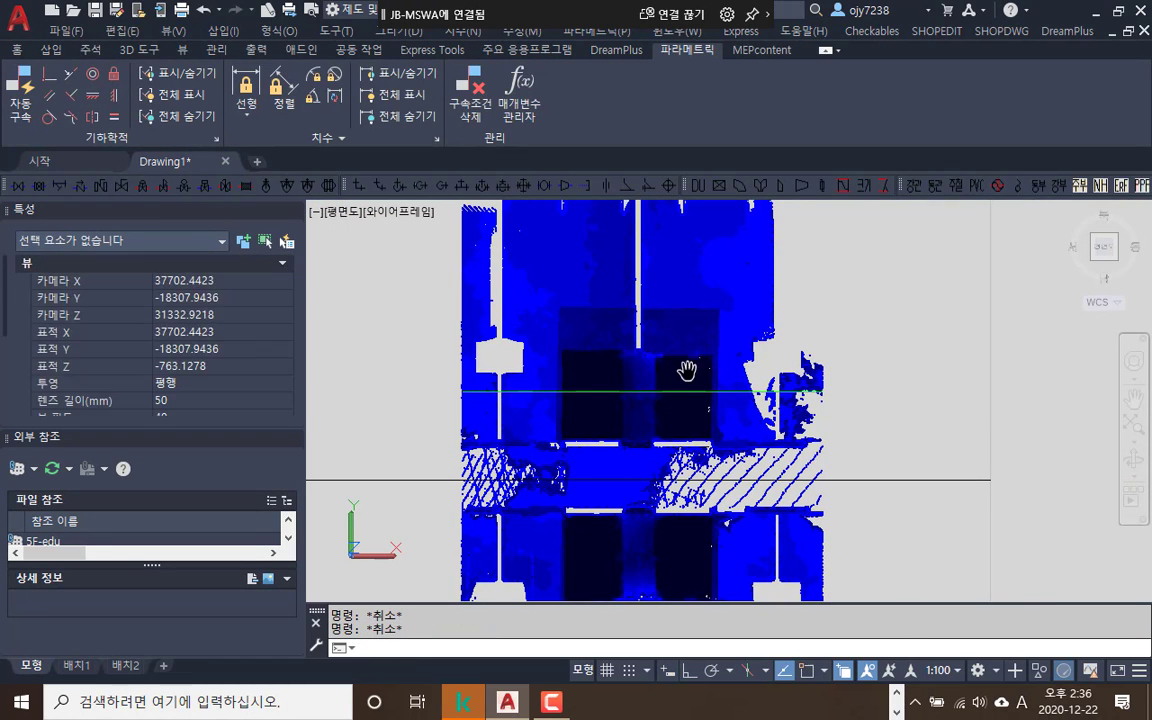
pyautogui.click(990, 406)
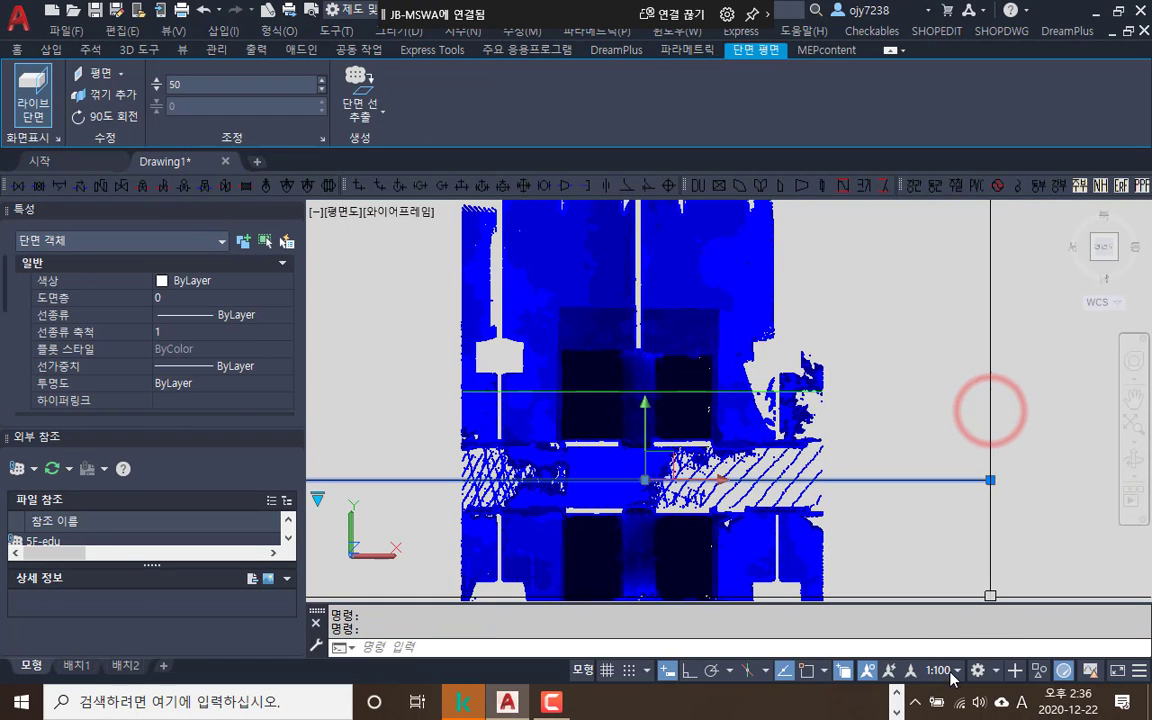
pyautogui.click(1040, 670)
pyautogui.click(1080, 652)
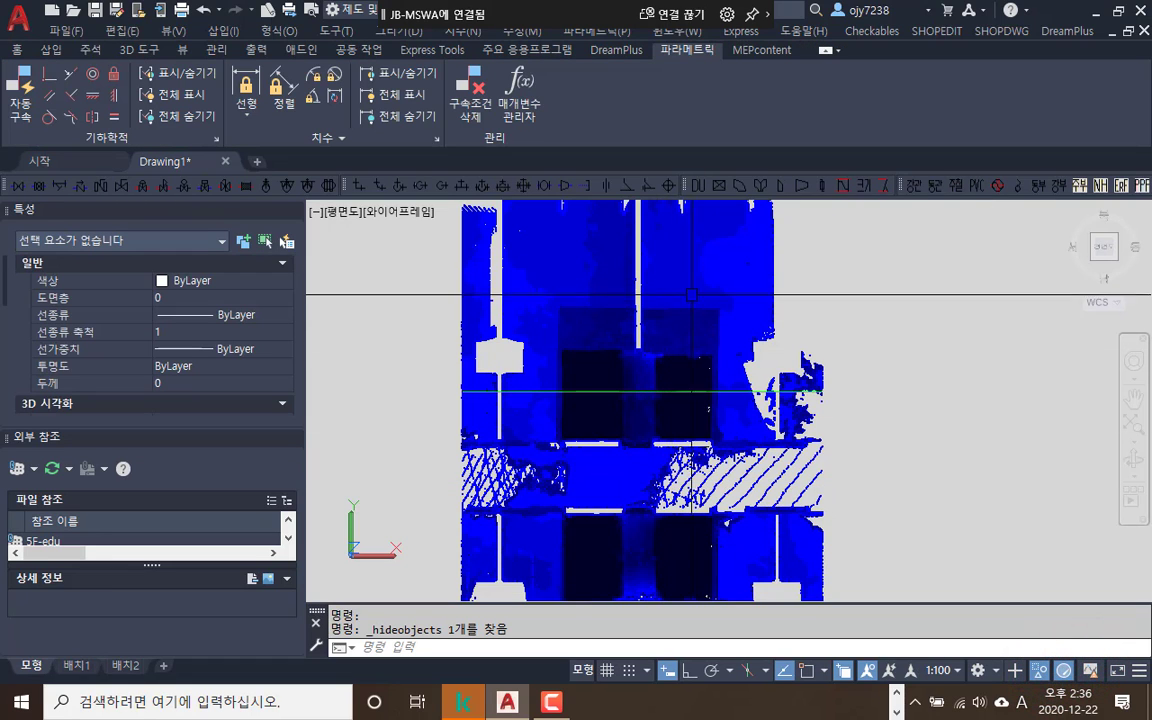
# Examine the elevation colour bands across the floor in plan and in an oblique 3D view
pyautogui.moveTo(697, 302); pyautogui.dragTo(693, 402, button='middle')
pyautogui.scroll(4, 680, 369)
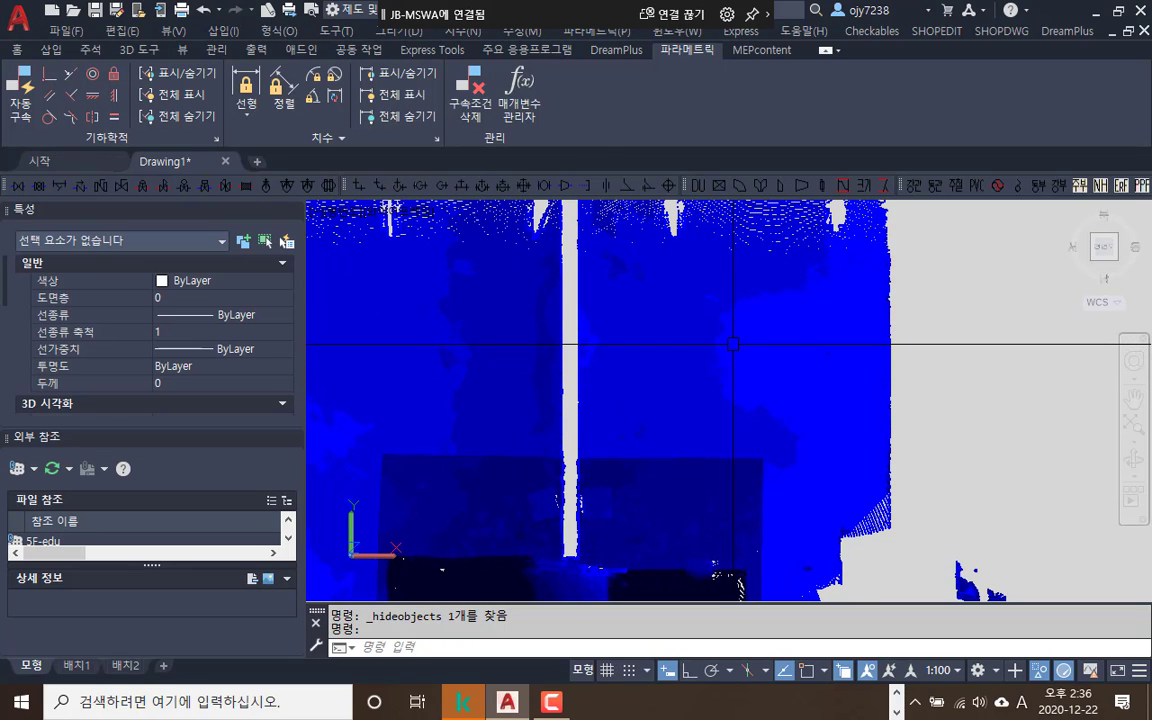
pyautogui.scroll(-2, 690, 352)
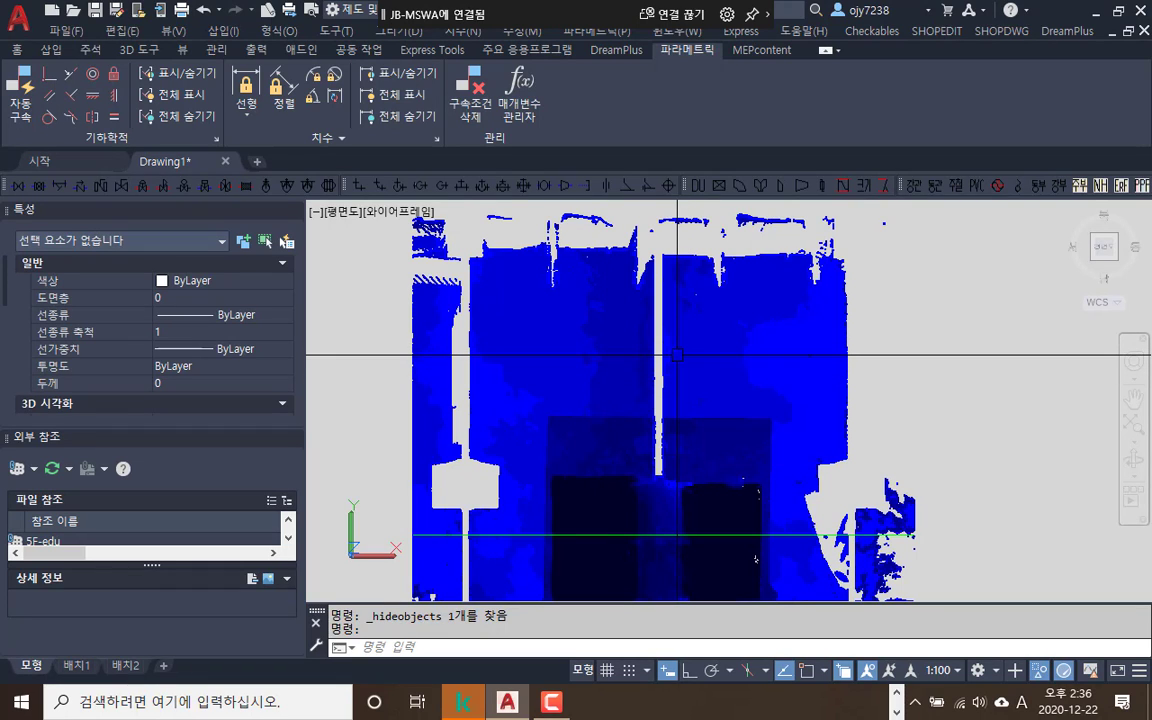
pyautogui.scroll(-6, 678, 355)
pyautogui.moveTo(728, 439); pyautogui.dragTo(690, 344, button='middle')
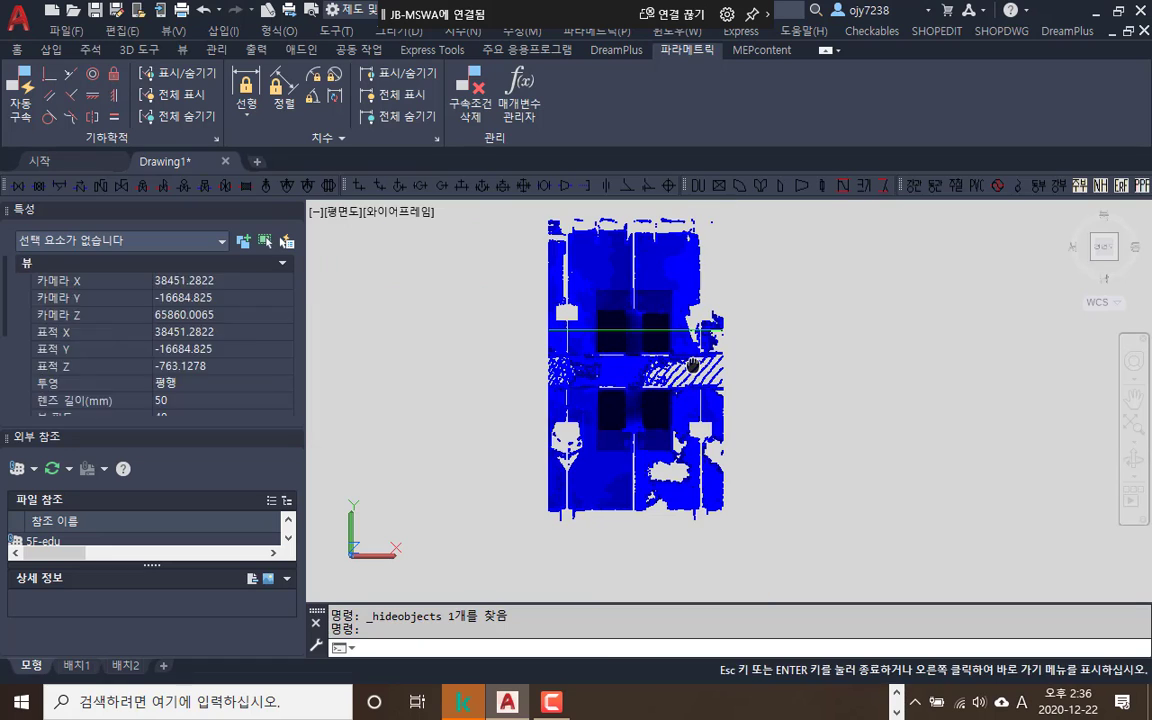
pyautogui.moveTo(796, 462)
pyautogui.mouseDown(button='middle')
pyautogui.moveTo(836, 476)
pyautogui.moveTo(815, 481)
pyautogui.moveTo(689, 412)
pyautogui.mouseUp(button='middle')
pyautogui.scroll(5, 690, 425)
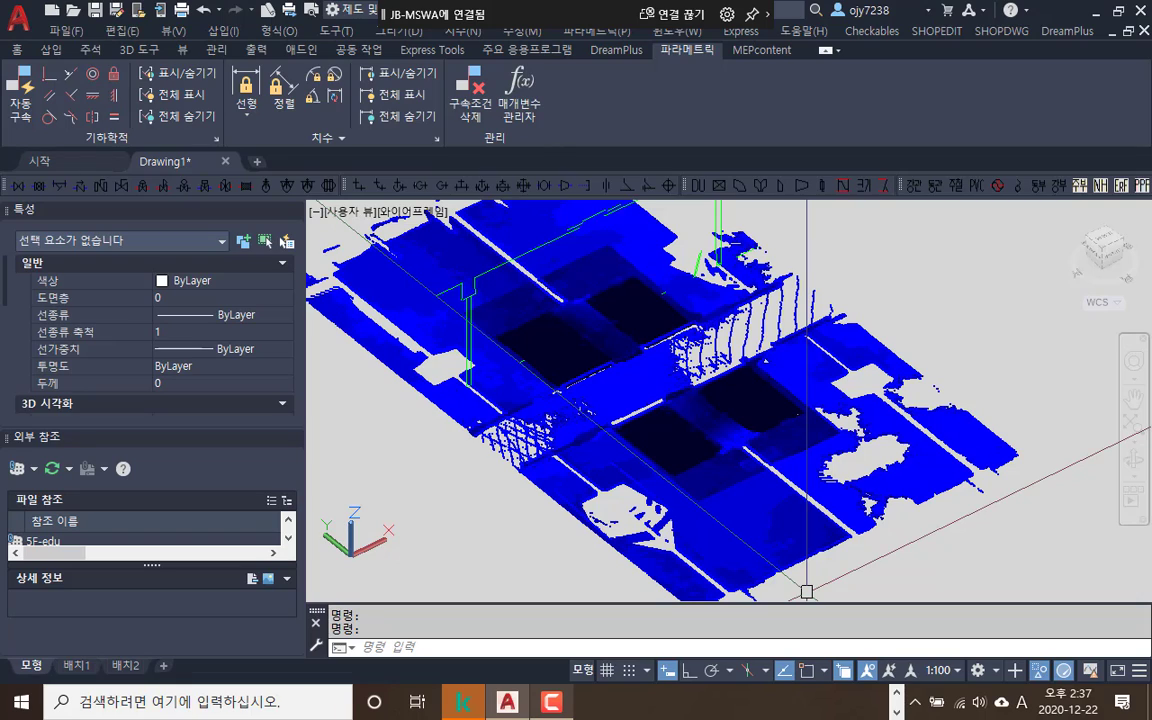
pyautogui.moveTo(551, 702)
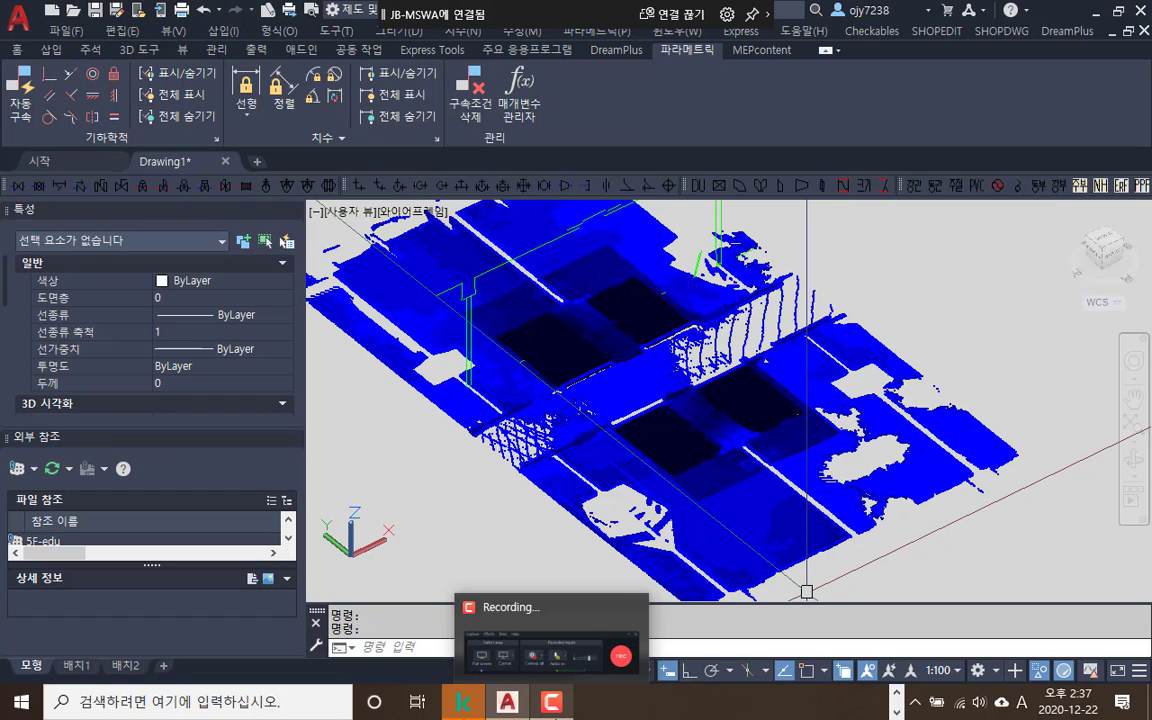
pyautogui.moveTo(463, 702)
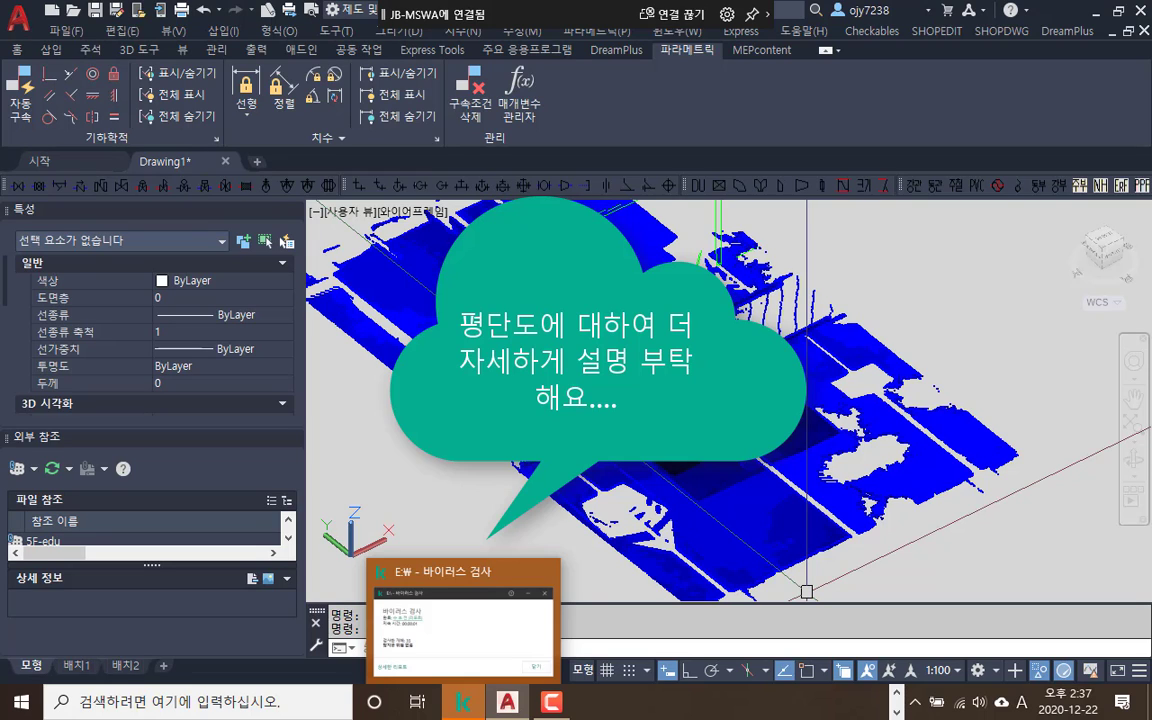
pyautogui.moveTo(507, 702)
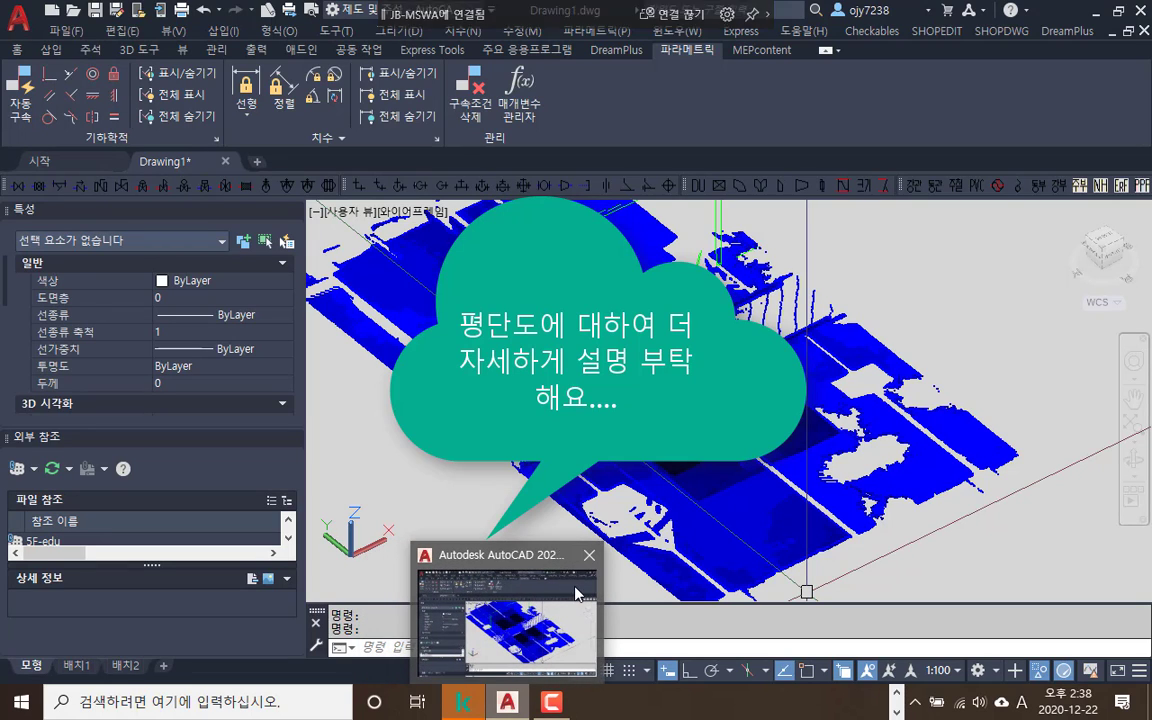
# Restore the plan view of the current UCS with the PLAN command
pyautogui.press('Escape')
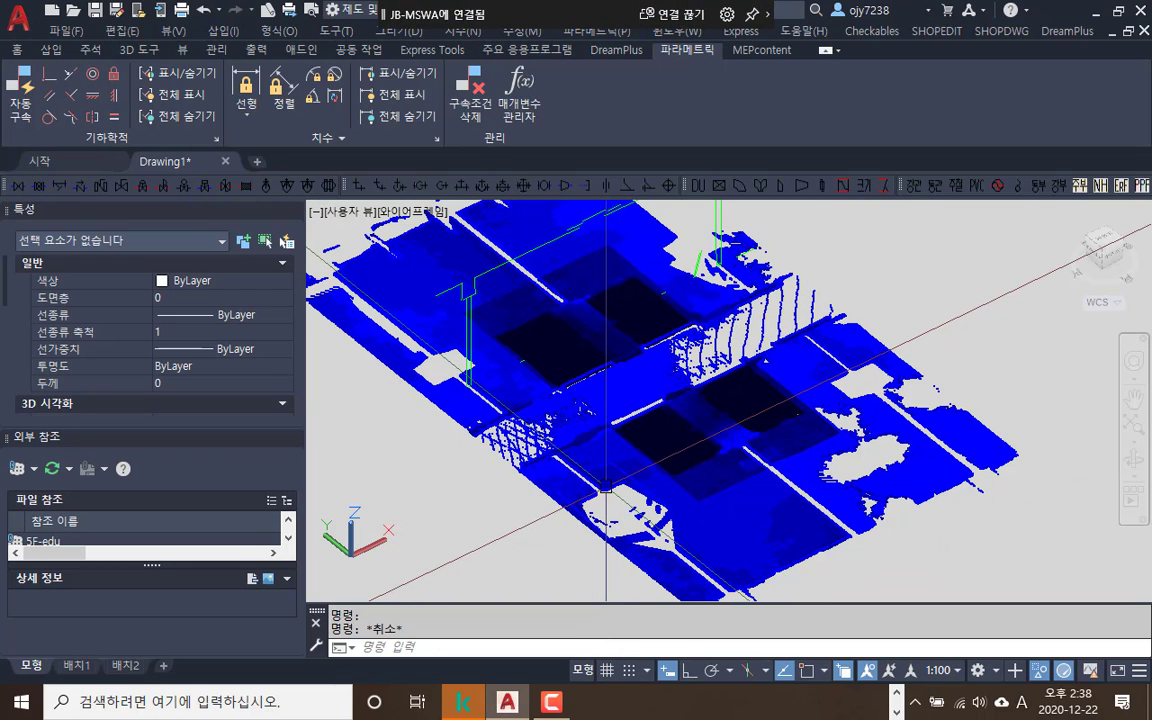
pyautogui.write('PLAN')
pyautogui.press('Return')
pyautogui.press('Return')
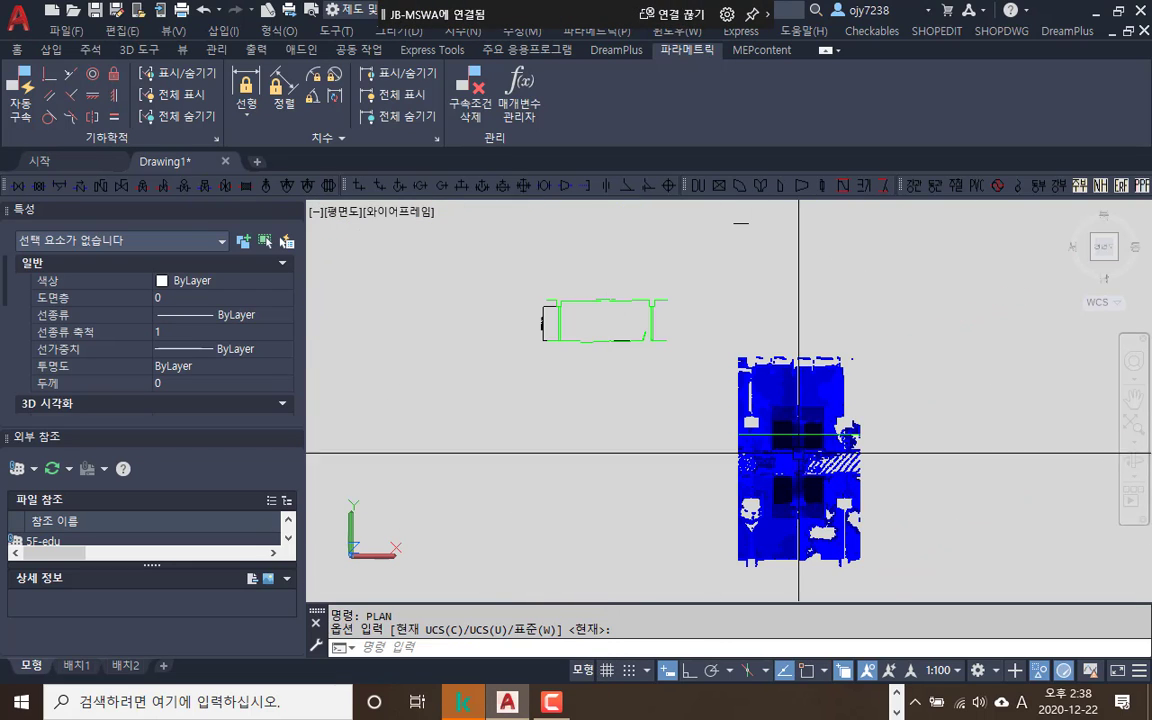
# Review the elevation ranges and colours in the point cloud's colour map, leaving the settings as they are
pyautogui.click(744, 326)
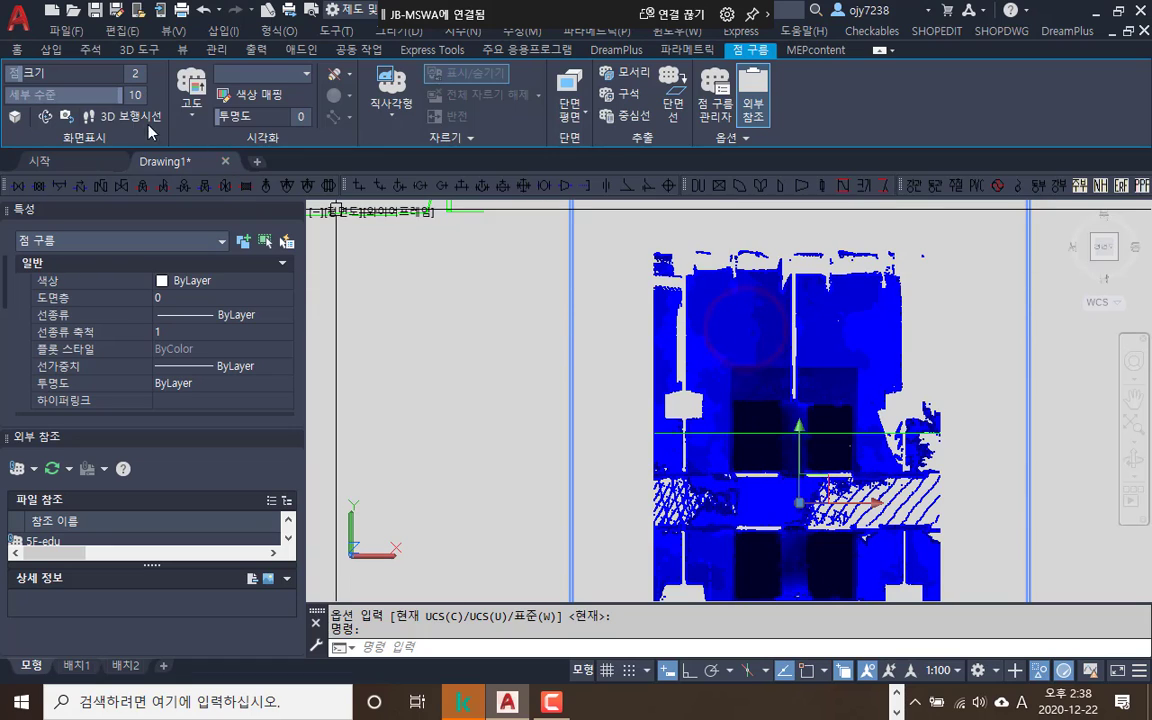
pyautogui.click(250, 95)
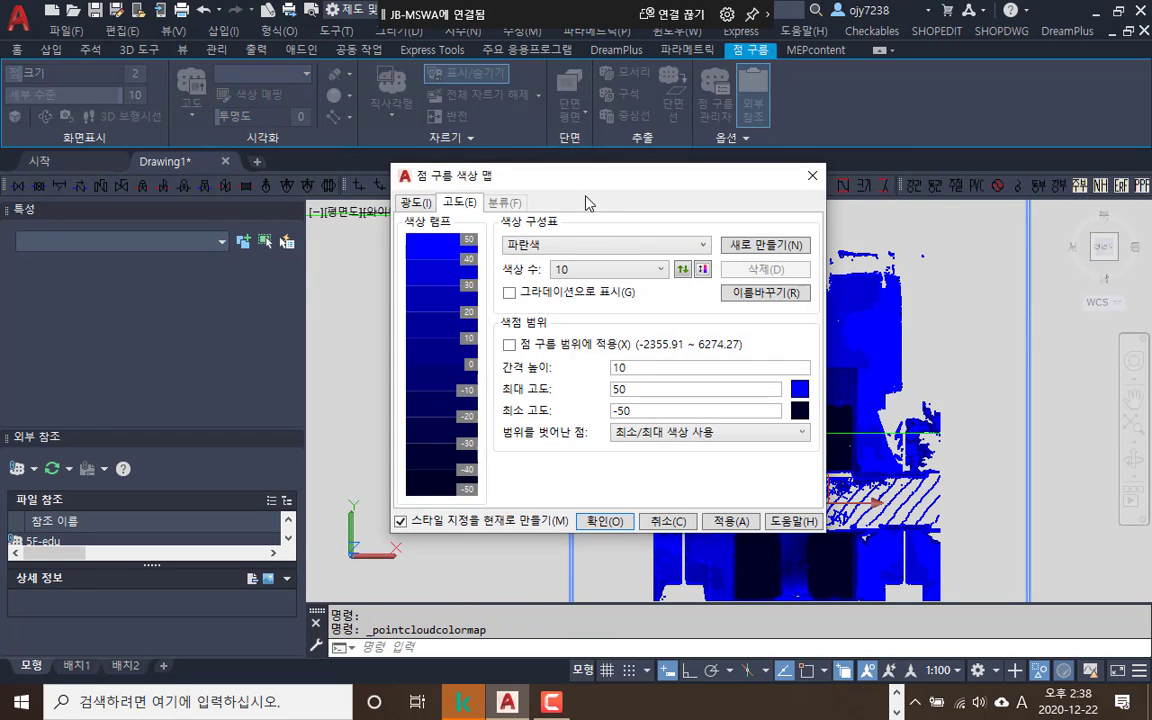
pyautogui.moveTo(533, 180); pyautogui.dragTo(568, 127)
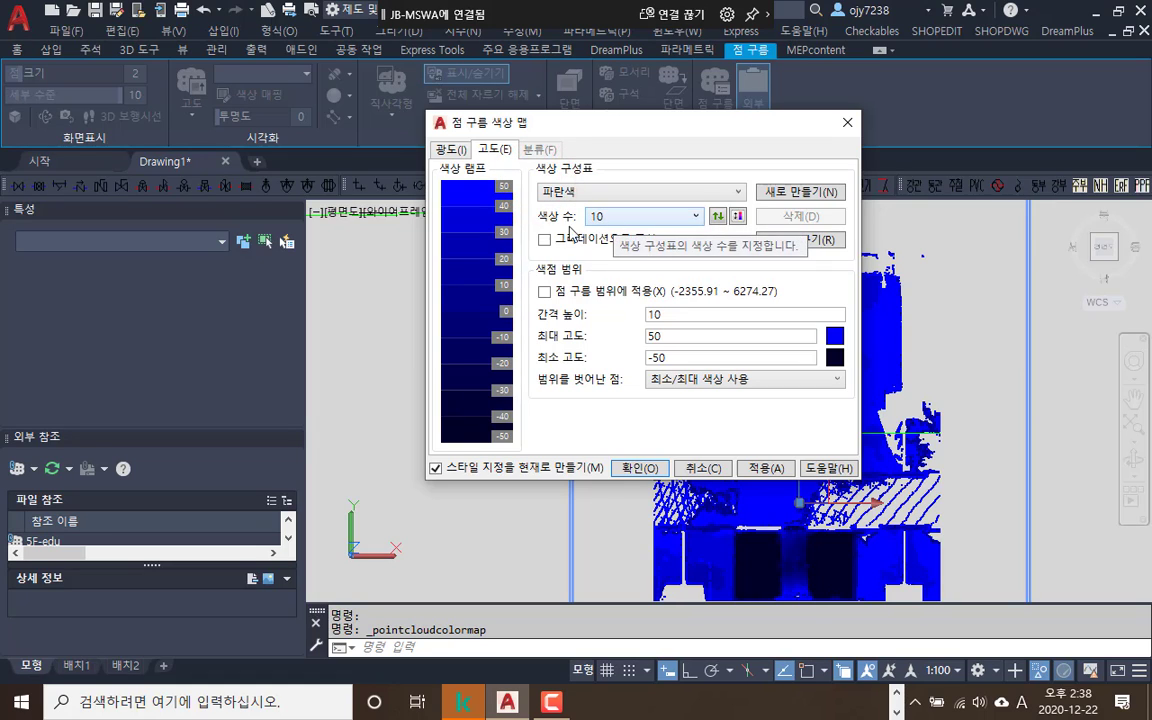
pyautogui.click(505, 274)
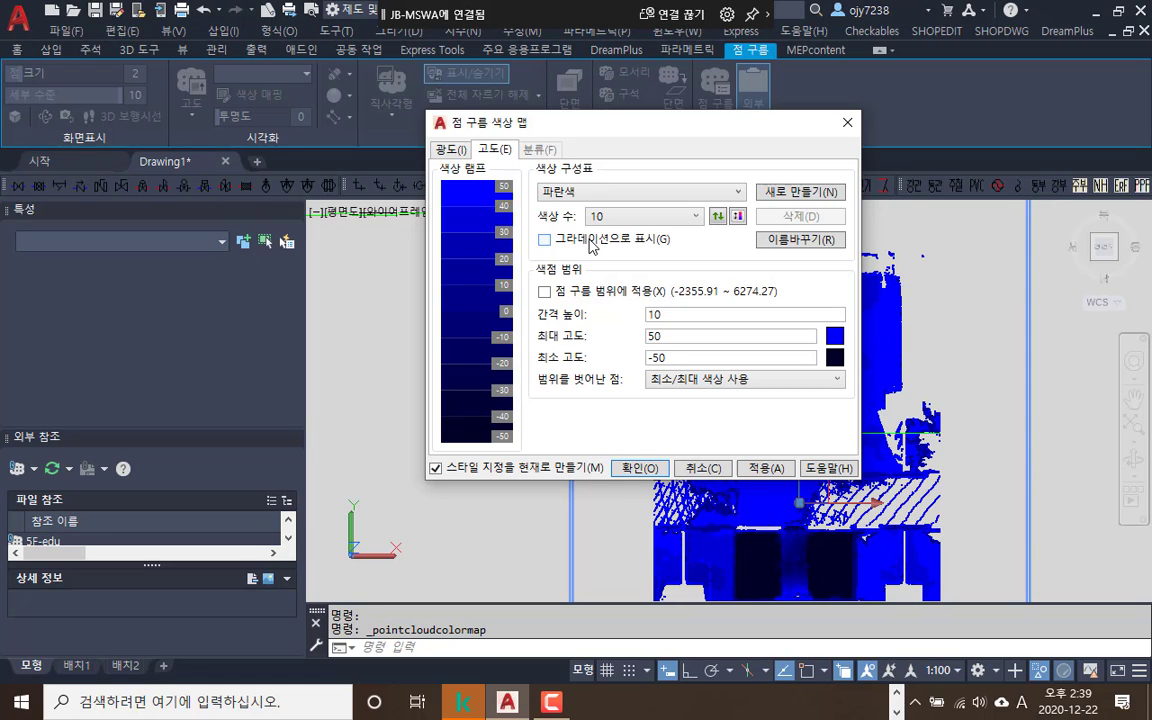
pyautogui.press('Escape')
pyautogui.press('Escape')
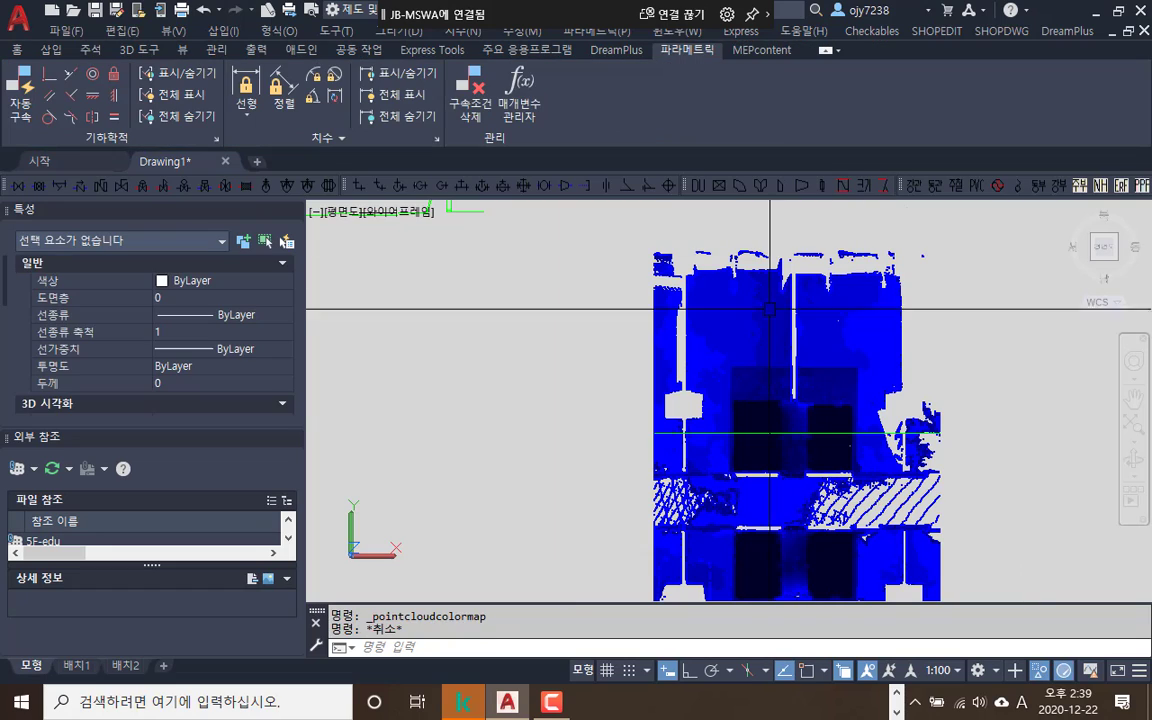
# Query the coordinates of a floor point in the upper-left area of the point cloud with the ID command
pyautogui.write('ID')
pyautogui.press('Return')
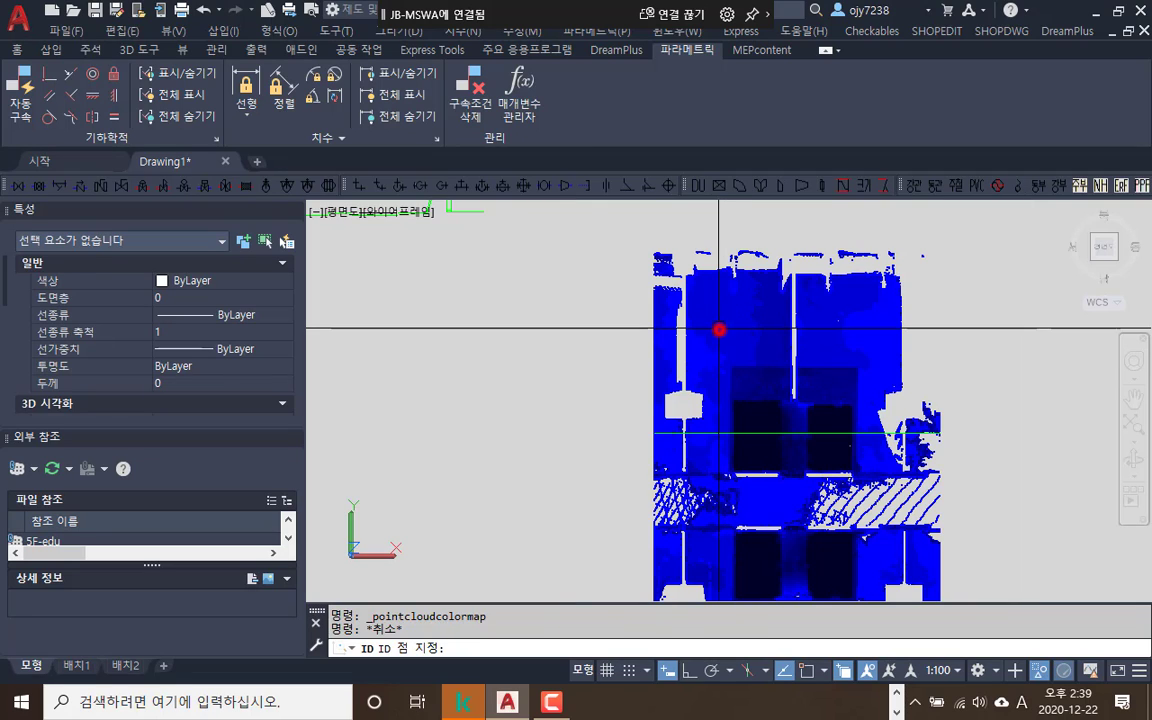
pyautogui.click(724, 330)
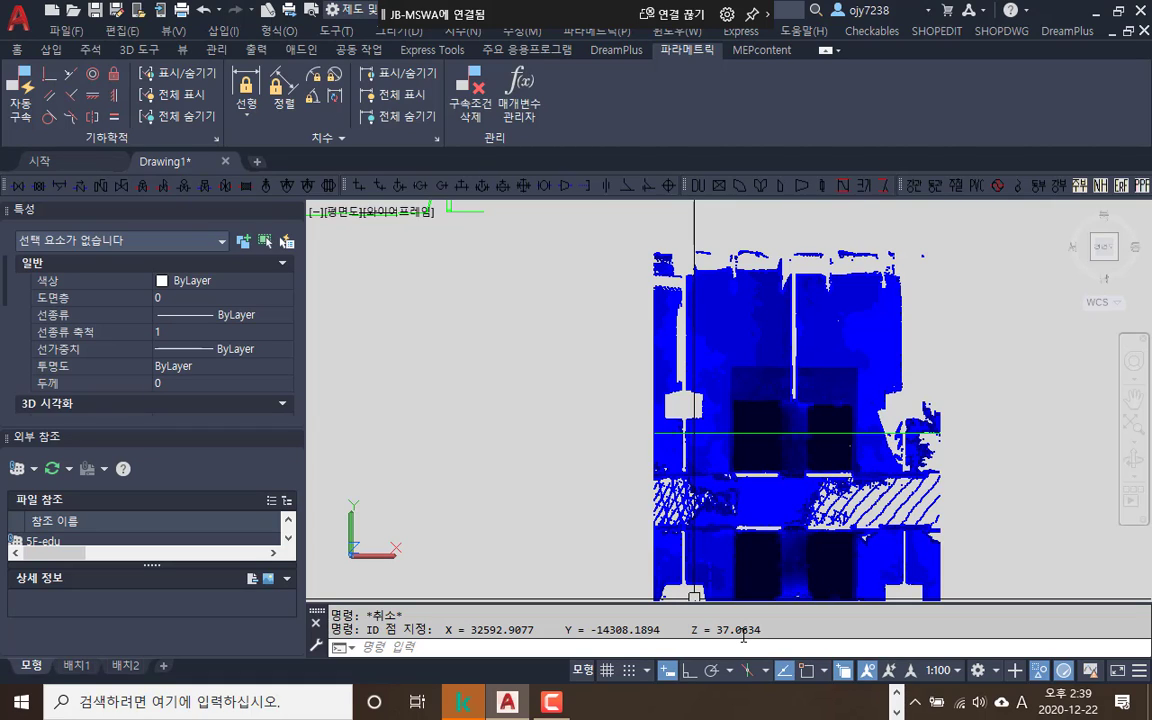
# Query the coordinates of a point in the upper-left dark elevation patch with the ID command
pyautogui.write('ID')
pyautogui.press('Return')
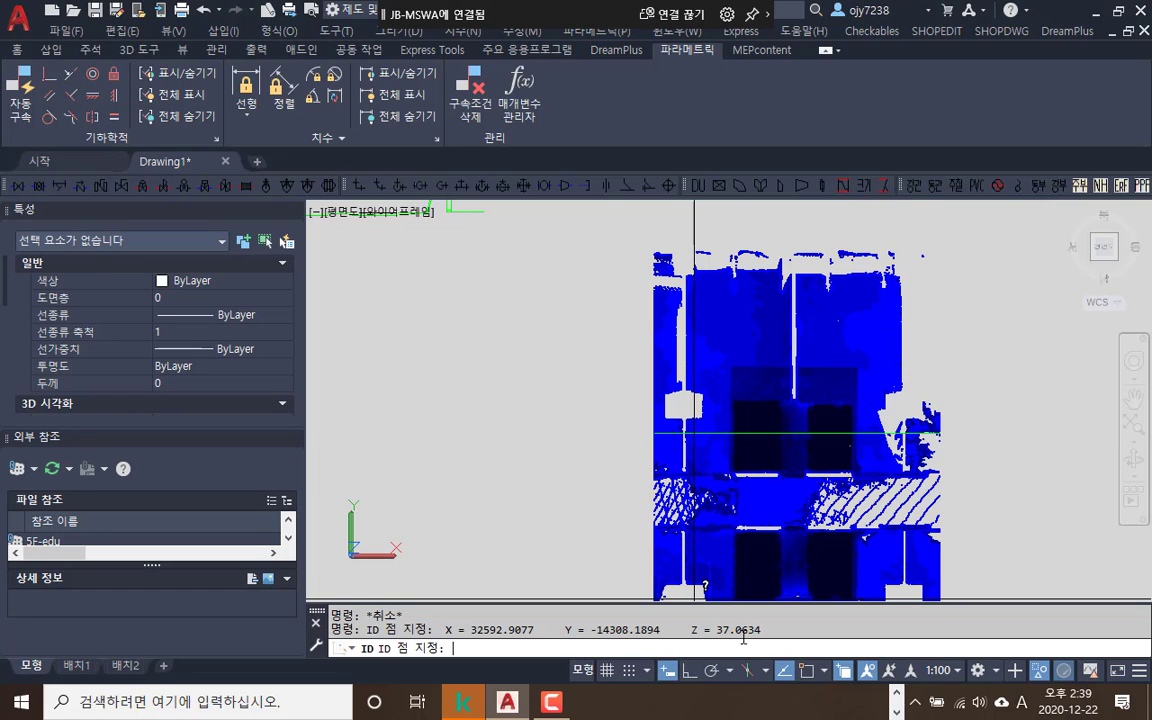
pyautogui.click(760, 431)
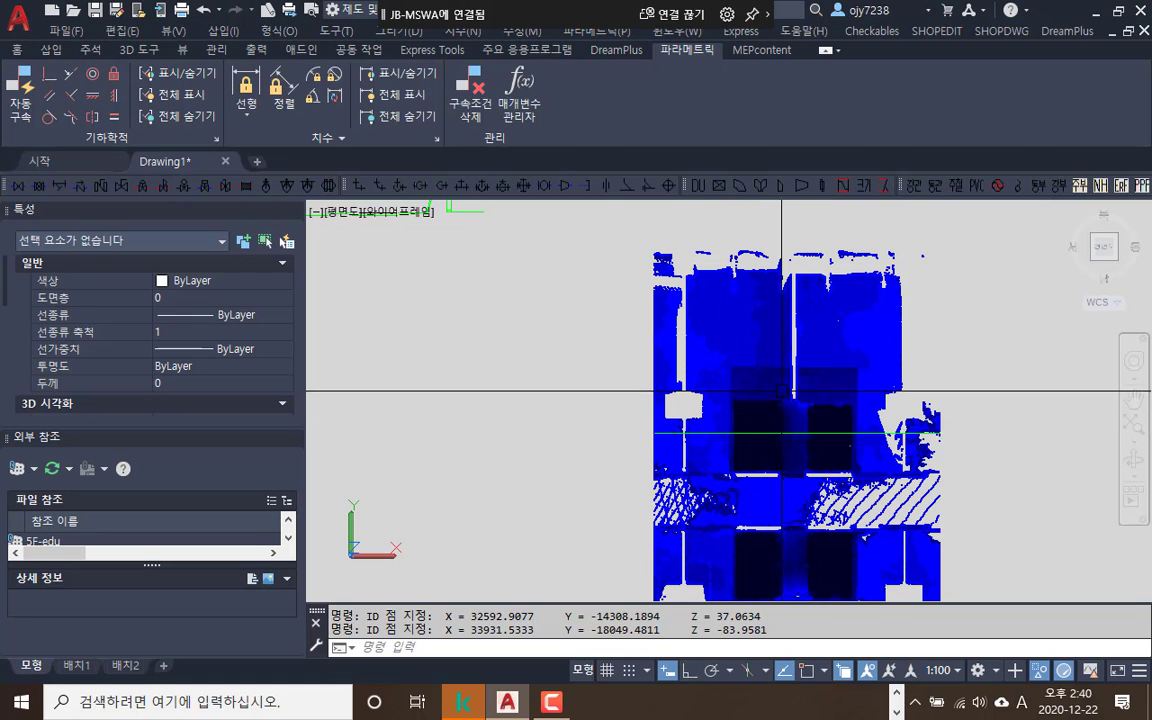
# Create a front-aligned section plane through the middle of the point cloud
pyautogui.scroll(-2, 832, 329)
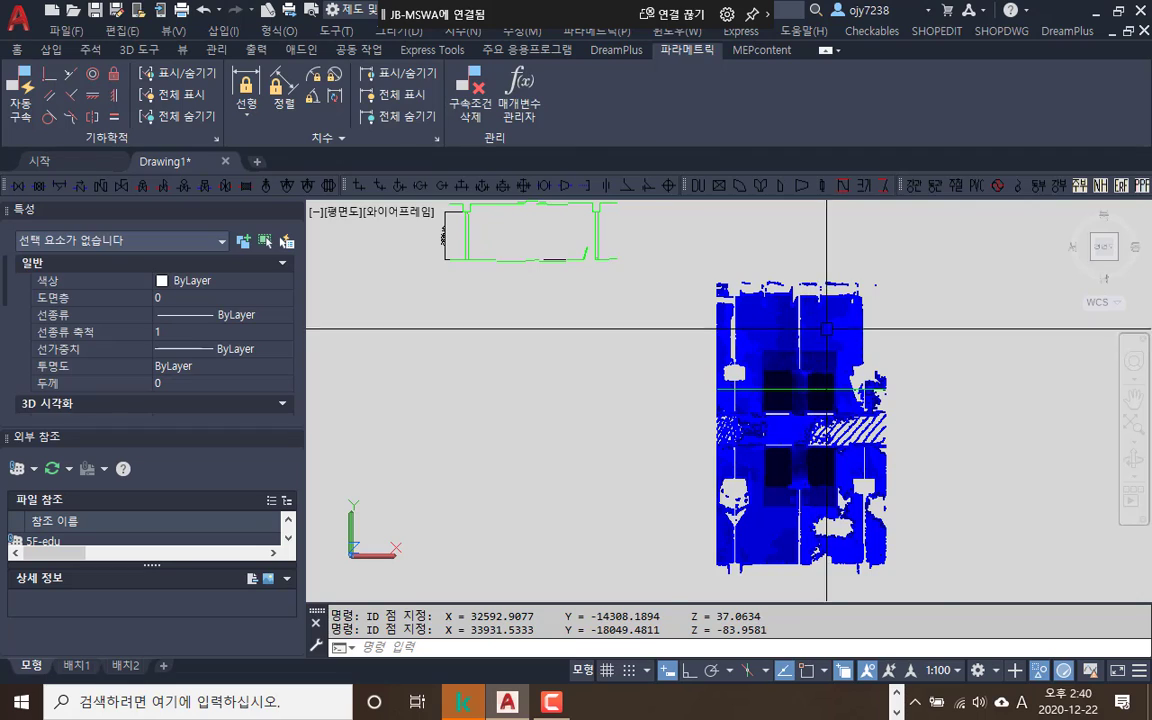
pyautogui.click(830, 325)
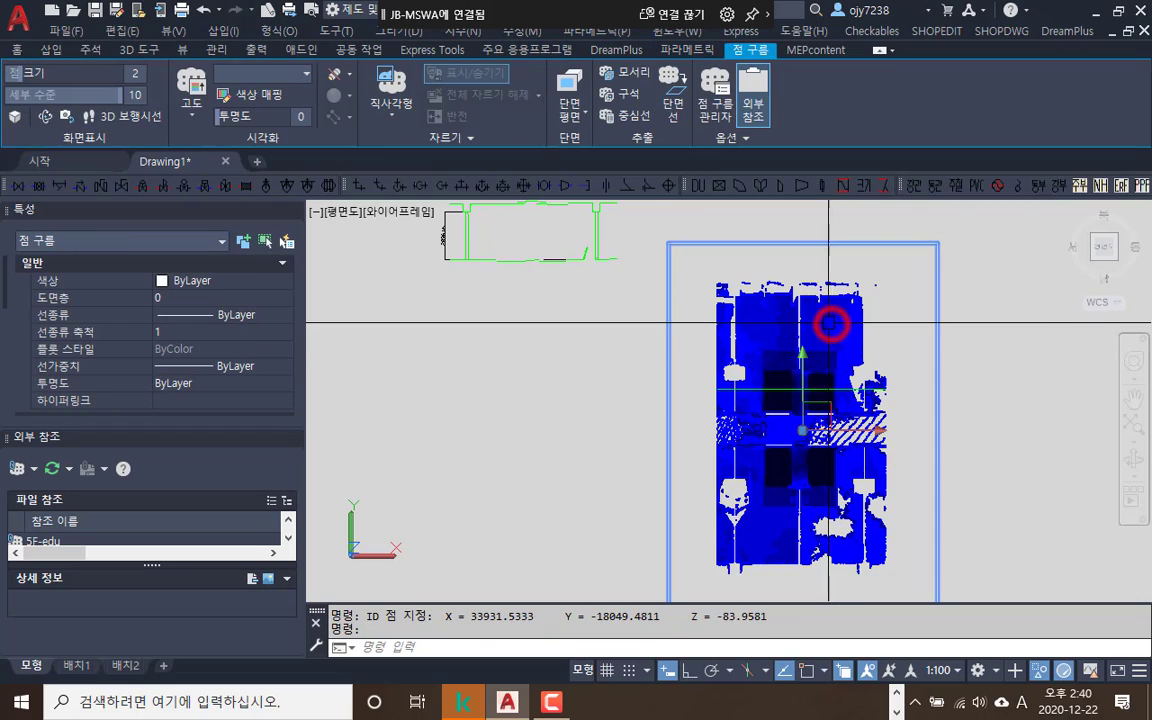
pyautogui.click(588, 117)
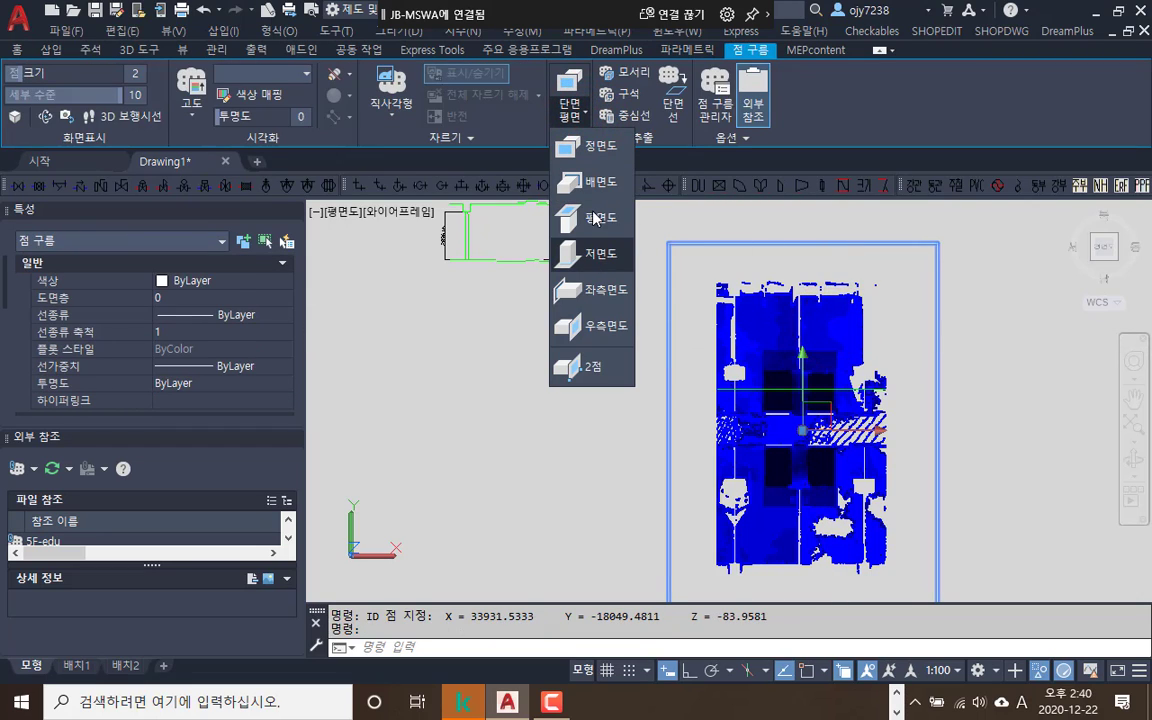
pyautogui.click(588, 147)
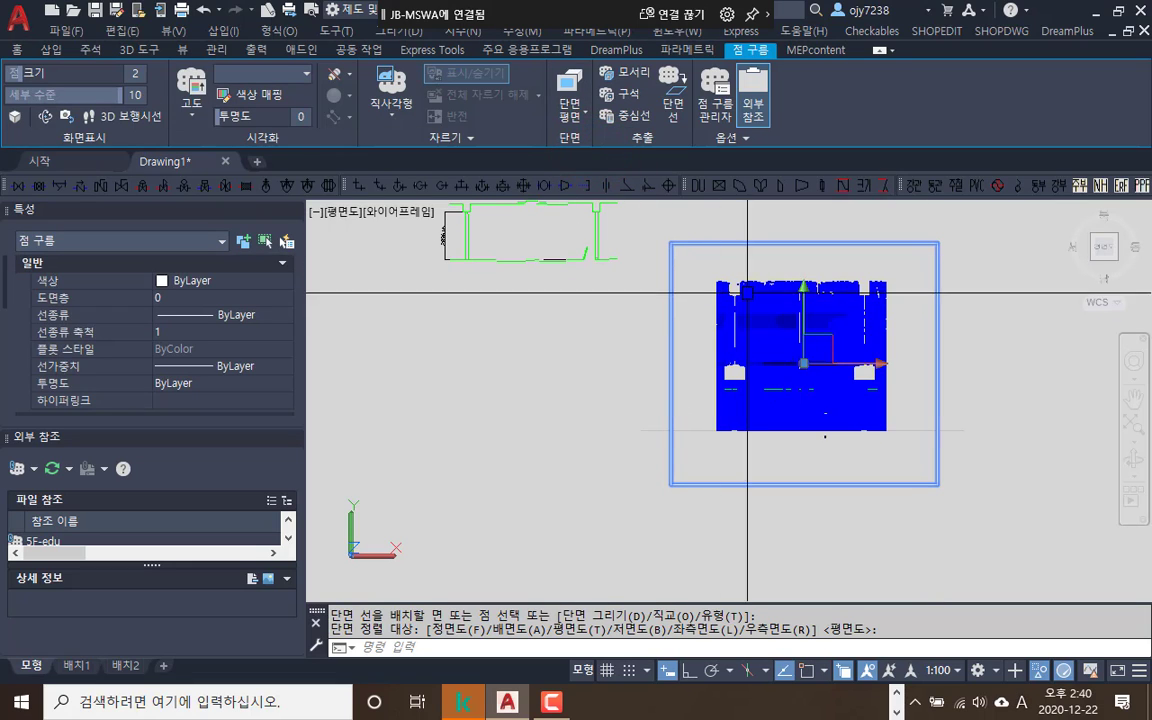
pyautogui.press('Escape')
pyautogui.click(814, 284)
pyautogui.press('Escape')
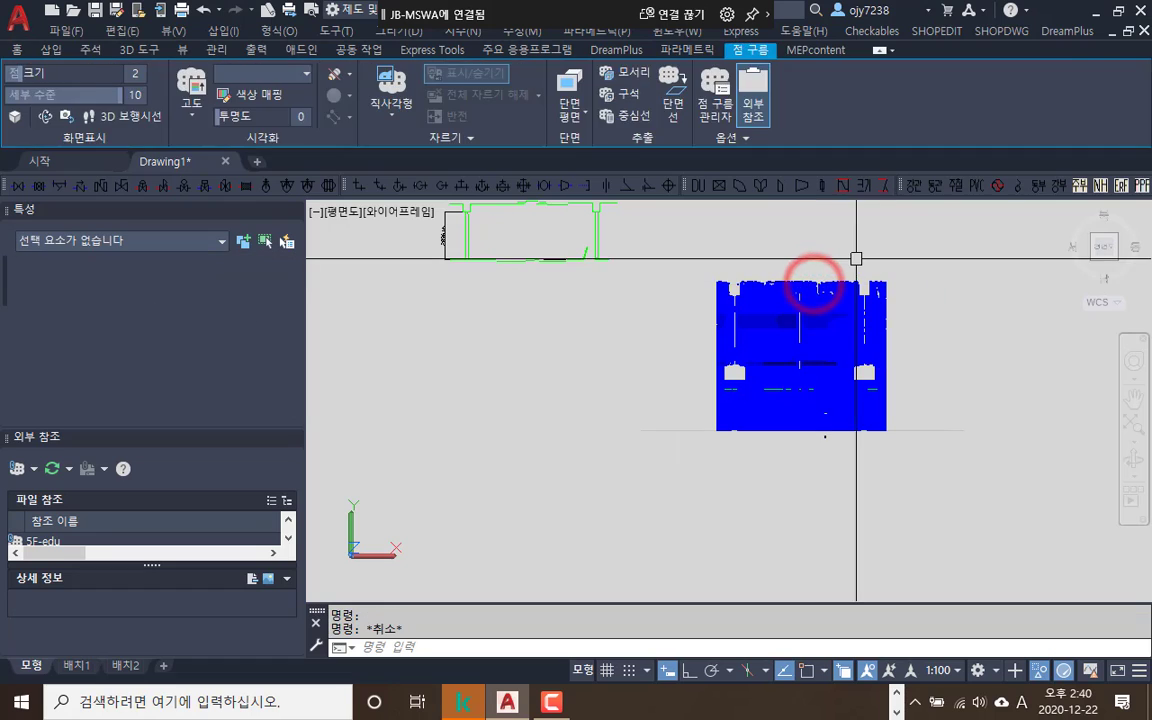
# Change the front section plane to a slice and set its thickness to 500
pyautogui.click(967, 432)
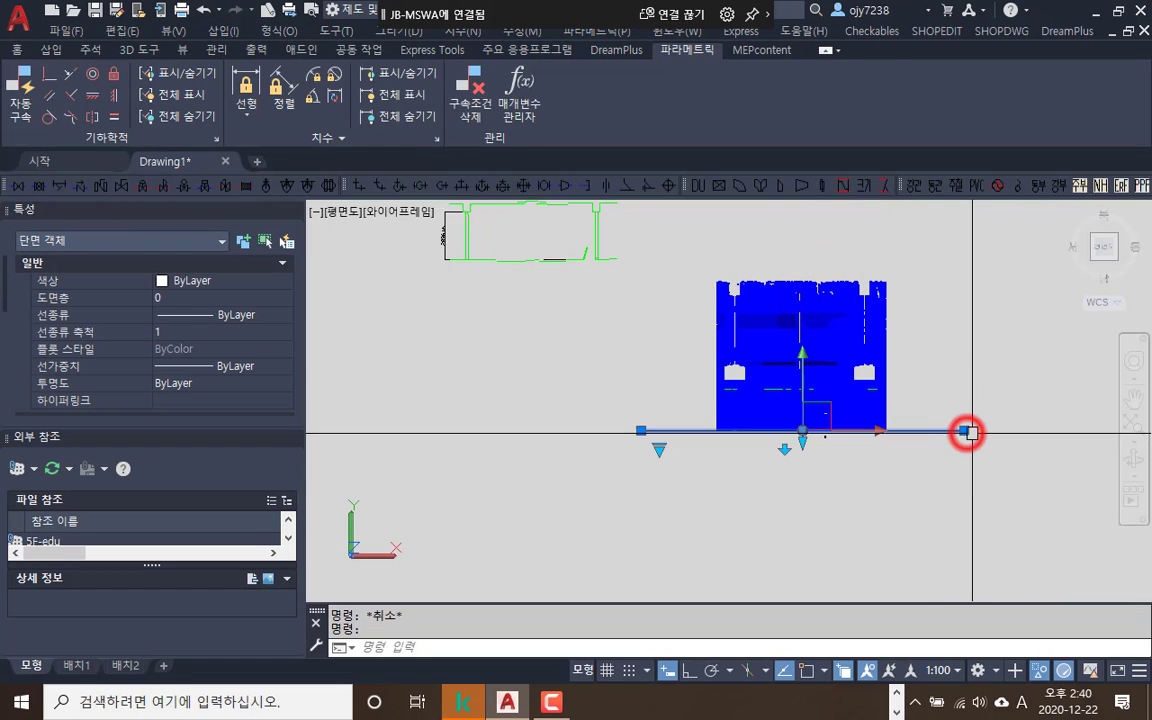
pyautogui.click(119, 73)
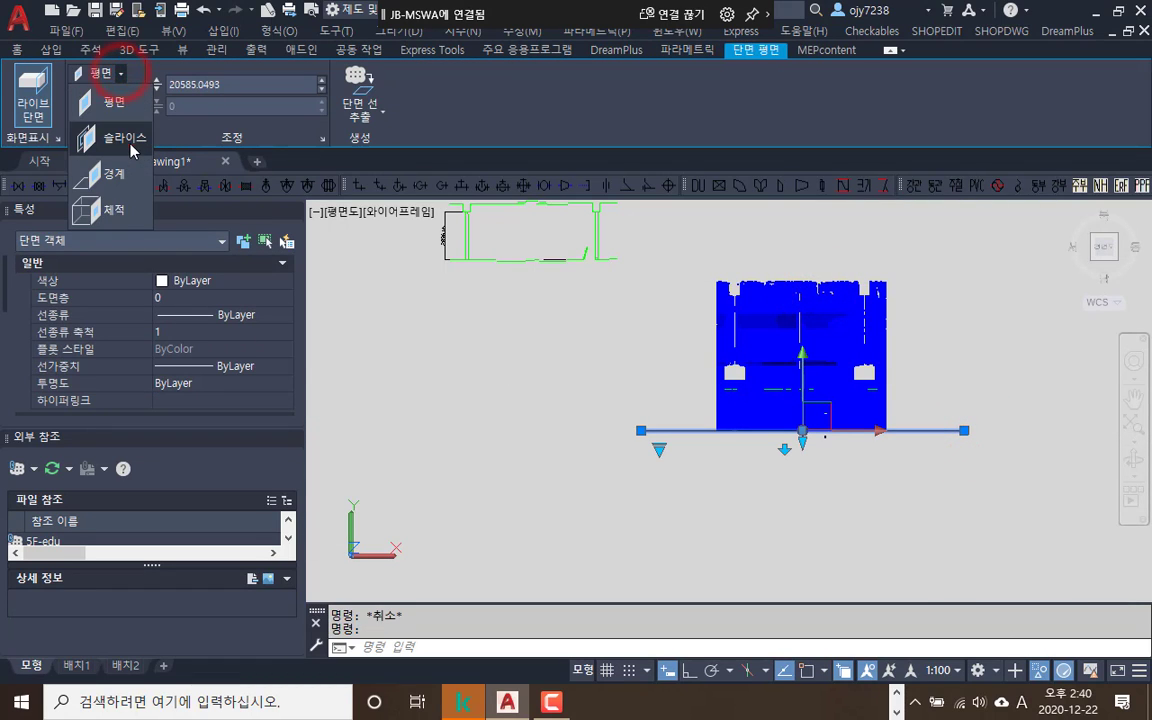
pyautogui.click(125, 139)
pyautogui.click(244, 107)
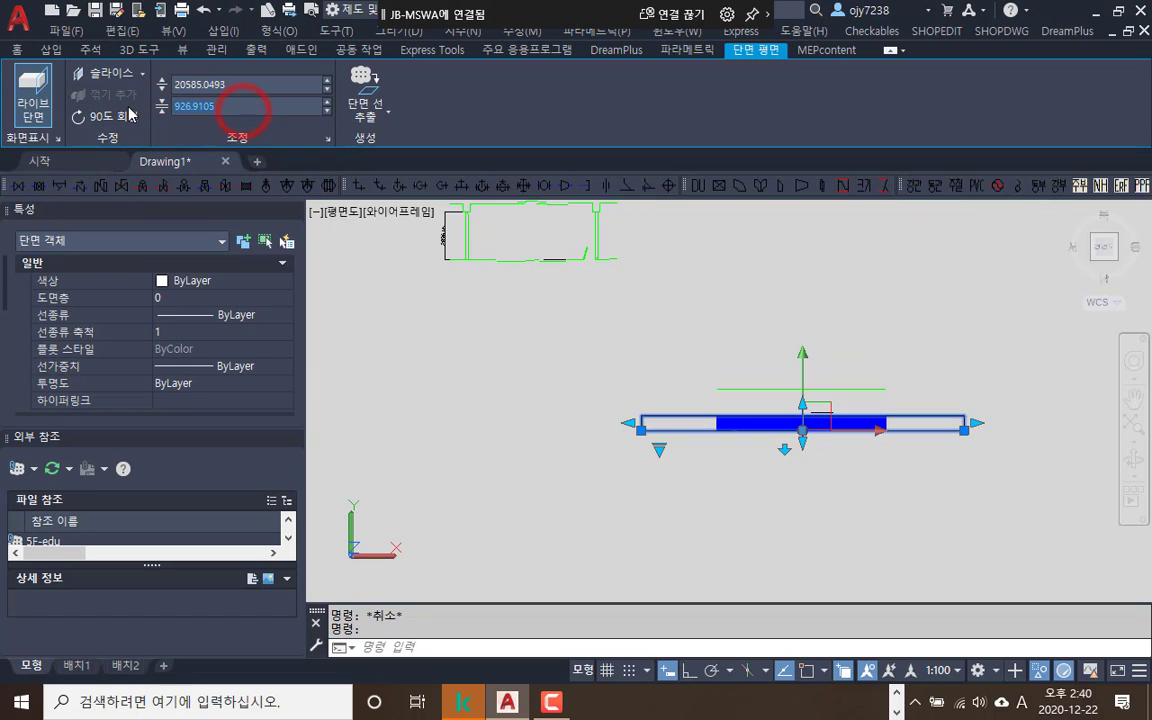
pyautogui.write('500')
pyautogui.press('Return')
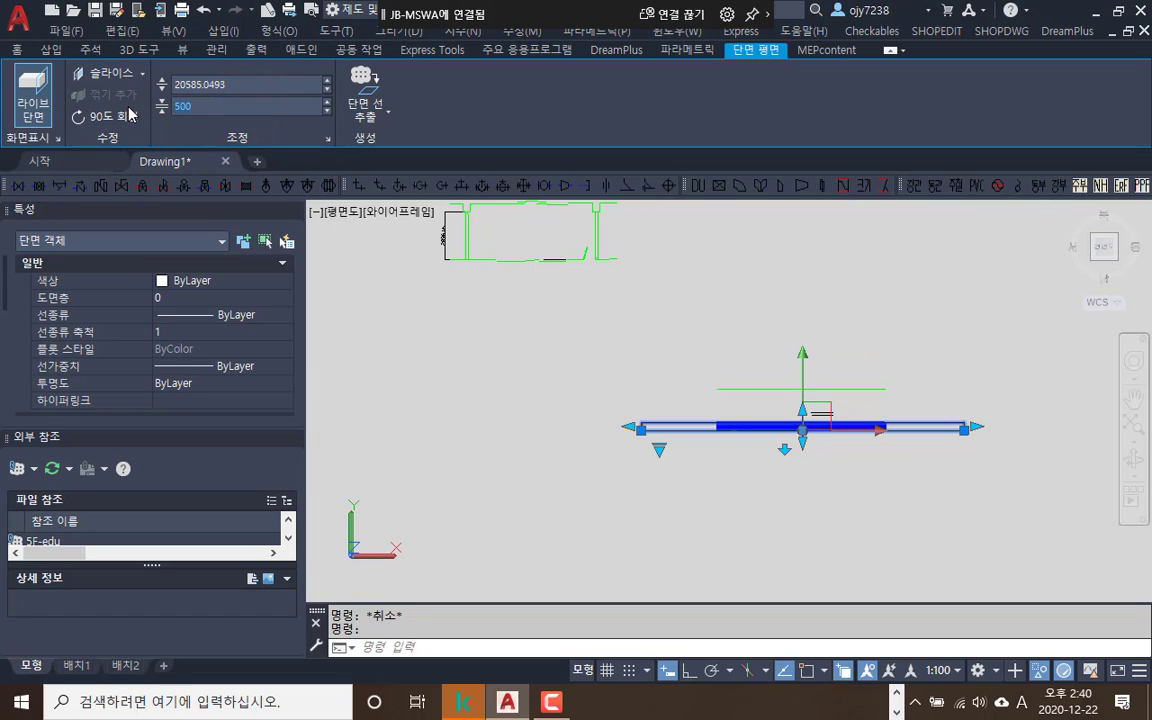
pyautogui.click(849, 472)
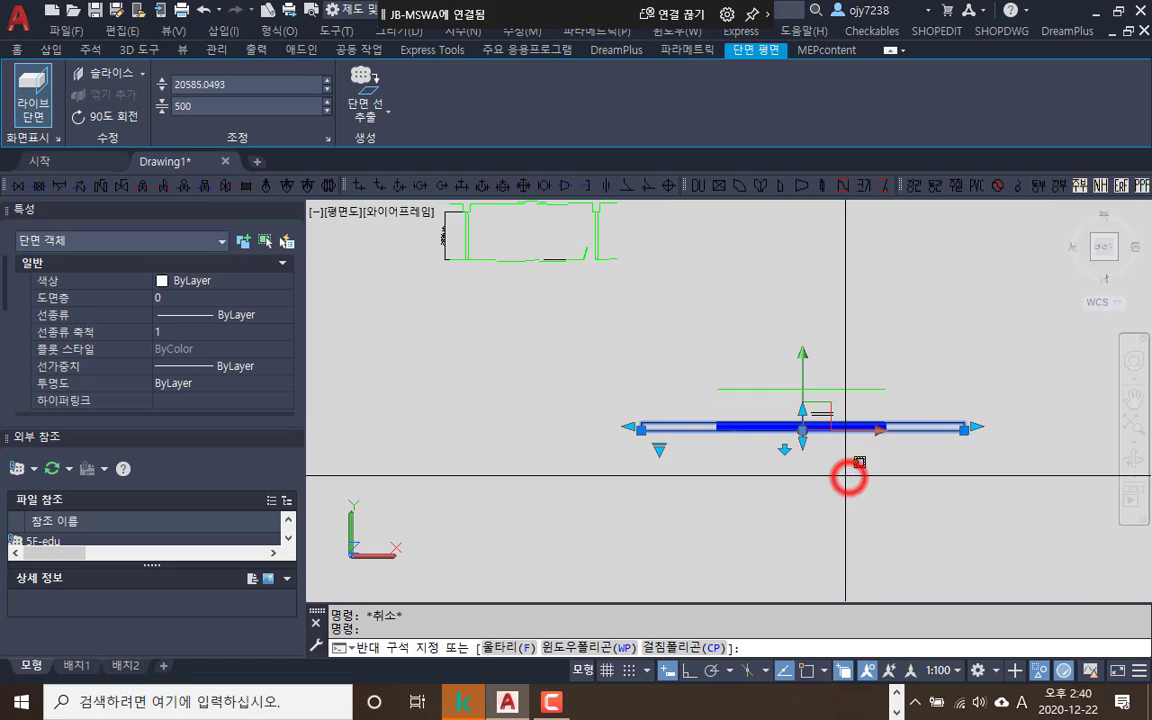
pyautogui.press('Escape')
pyautogui.press('Escape')
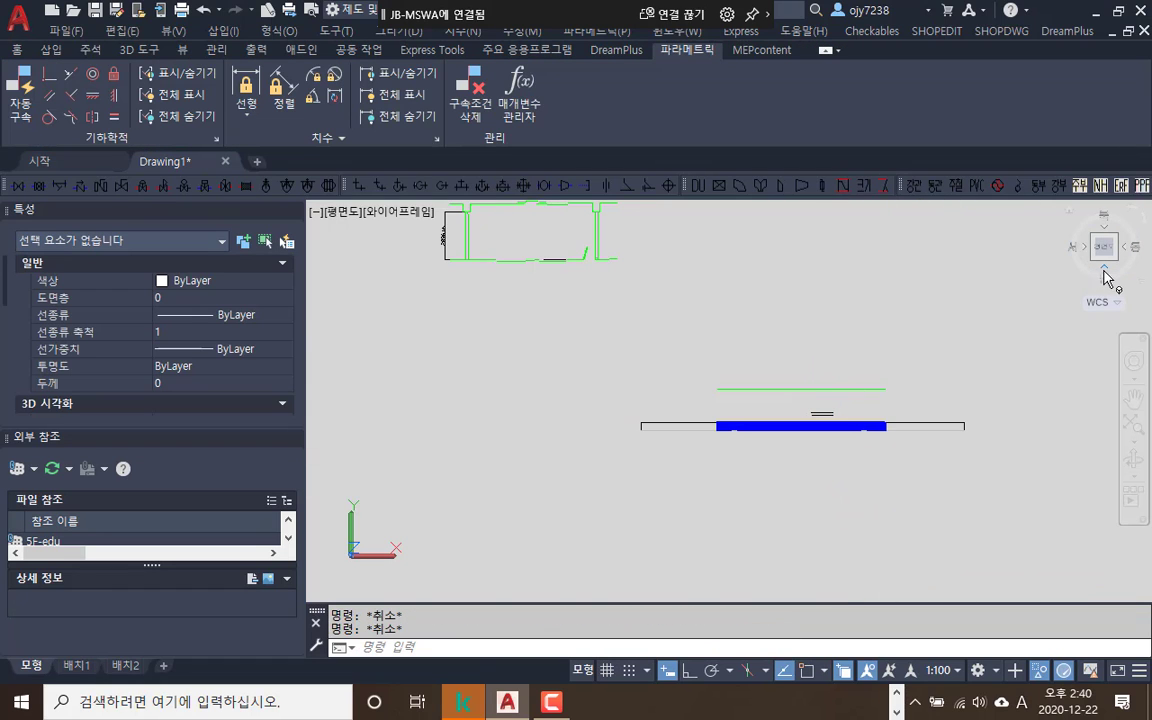
# Examine the floor line of the sliced point cloud up close in the front view
pyautogui.click(1104, 284)
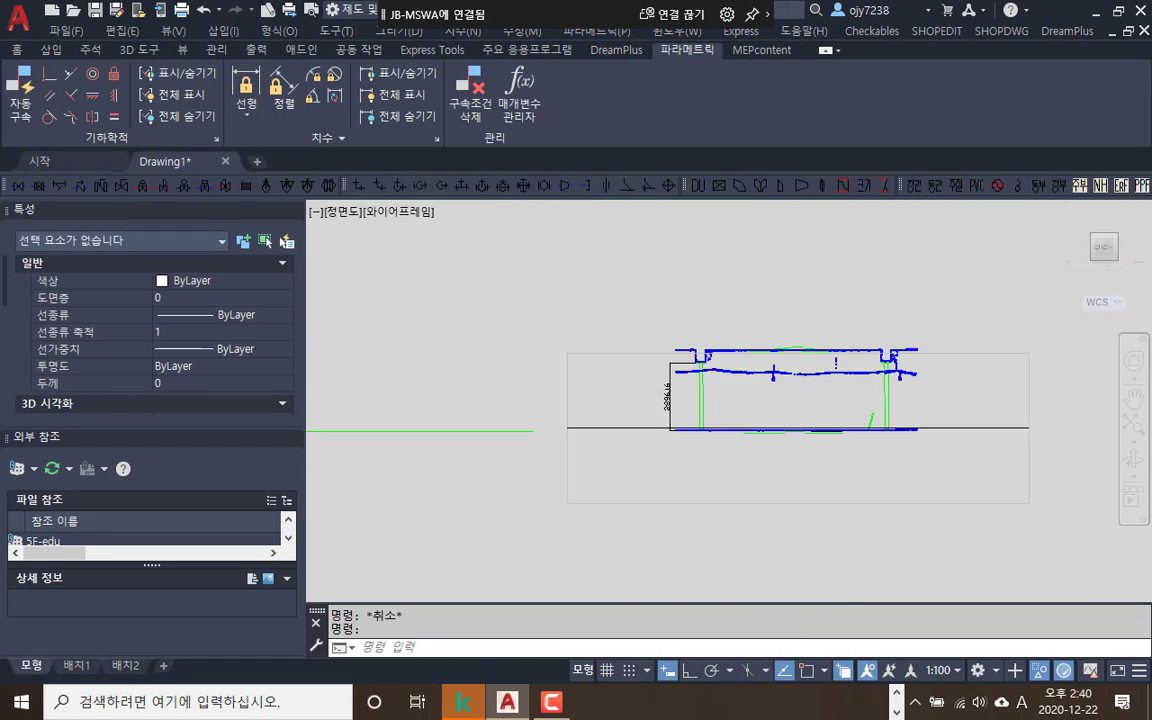
pyautogui.moveTo(777, 492); pyautogui.dragTo(733, 476, button='middle')
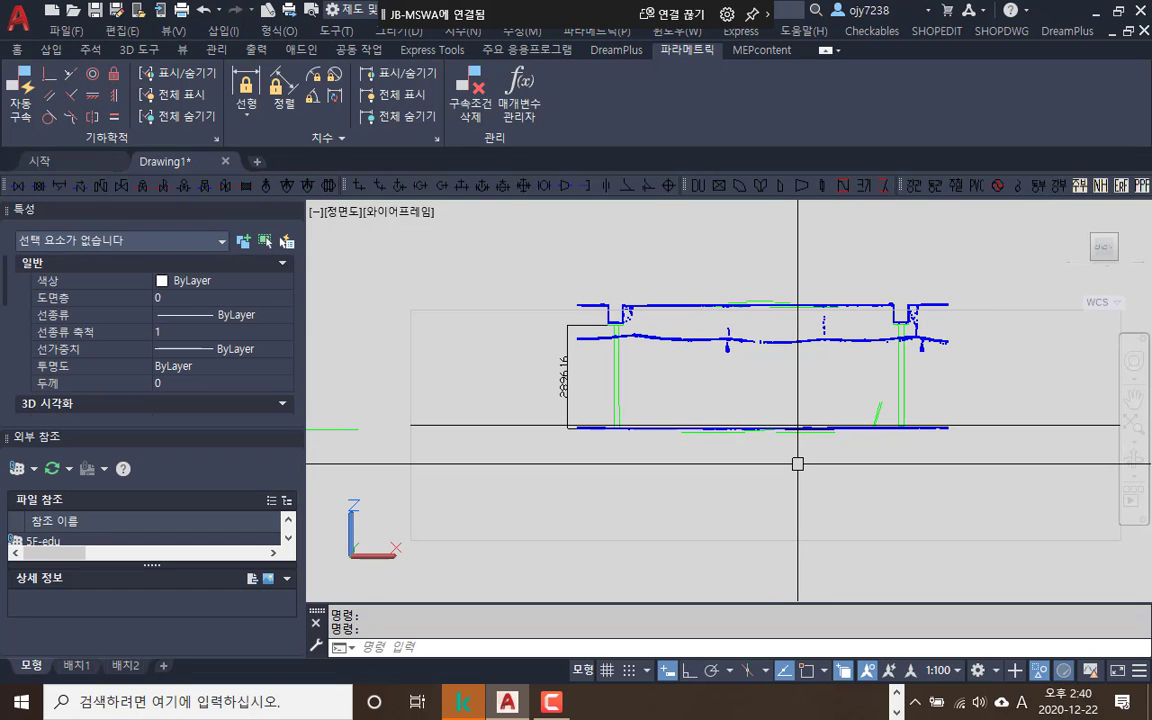
pyautogui.scroll(5, 721, 441)
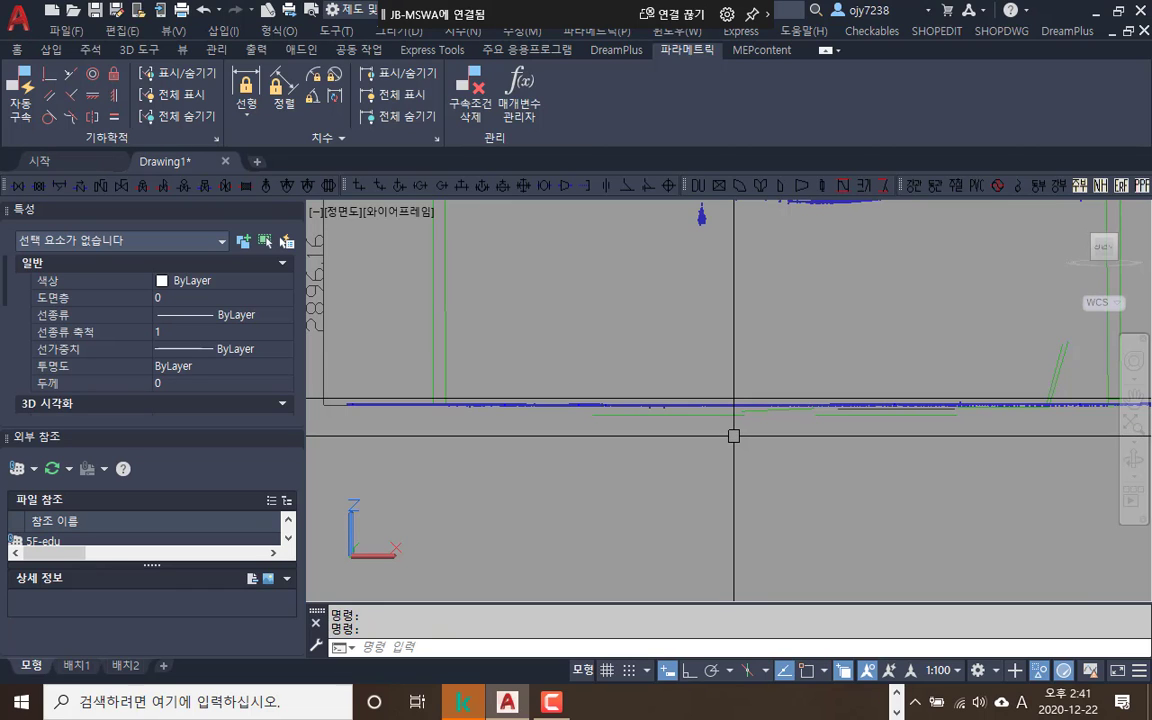
# Erase the front section plane and return to the plan view of the current UCS with the PLAN command
pyautogui.click(1070, 213)
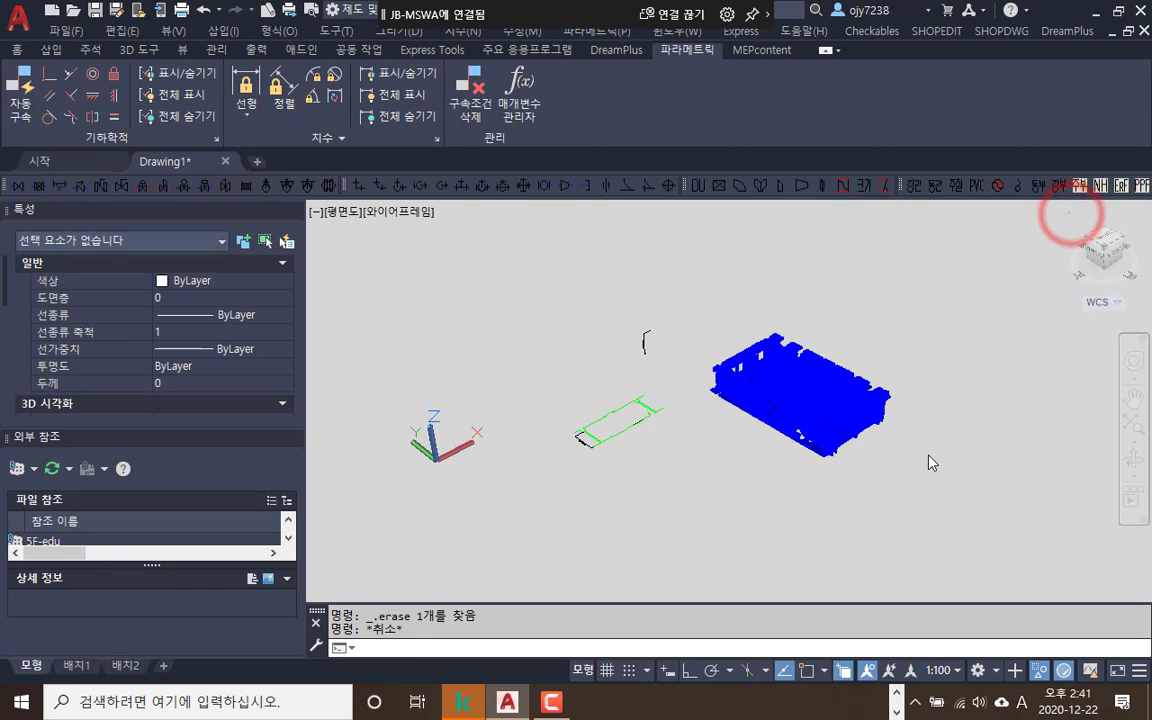
pyautogui.press('Escape')
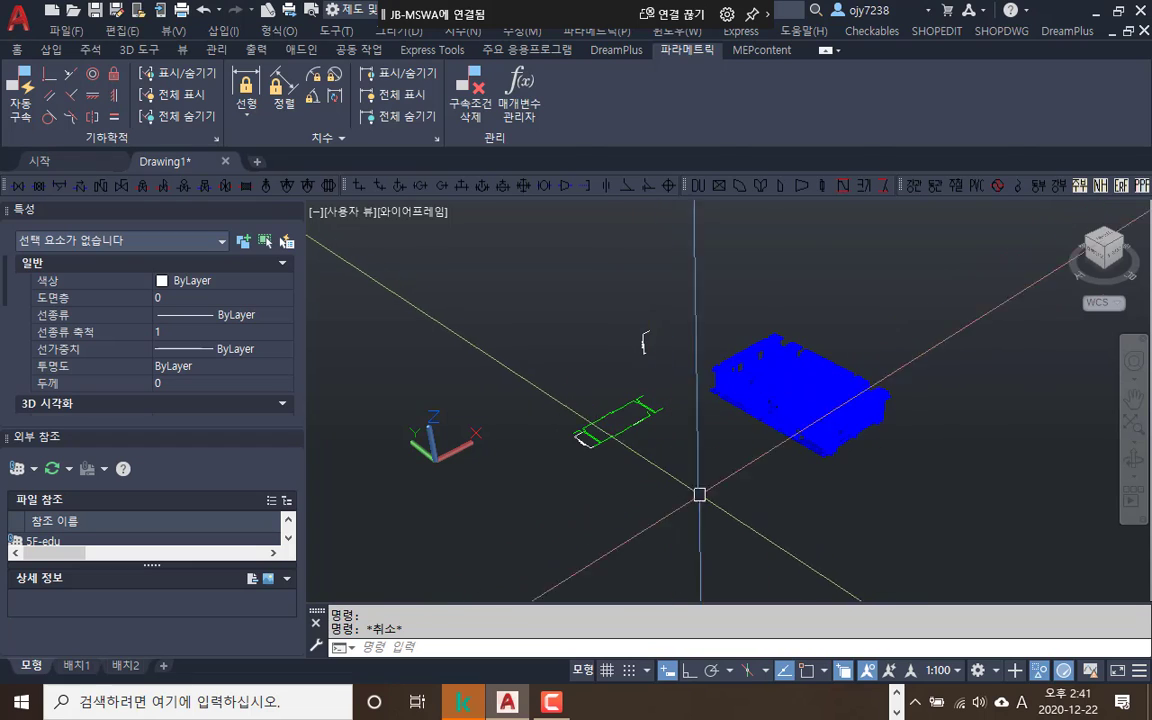
pyautogui.press('Escape')
pyautogui.write('plan')
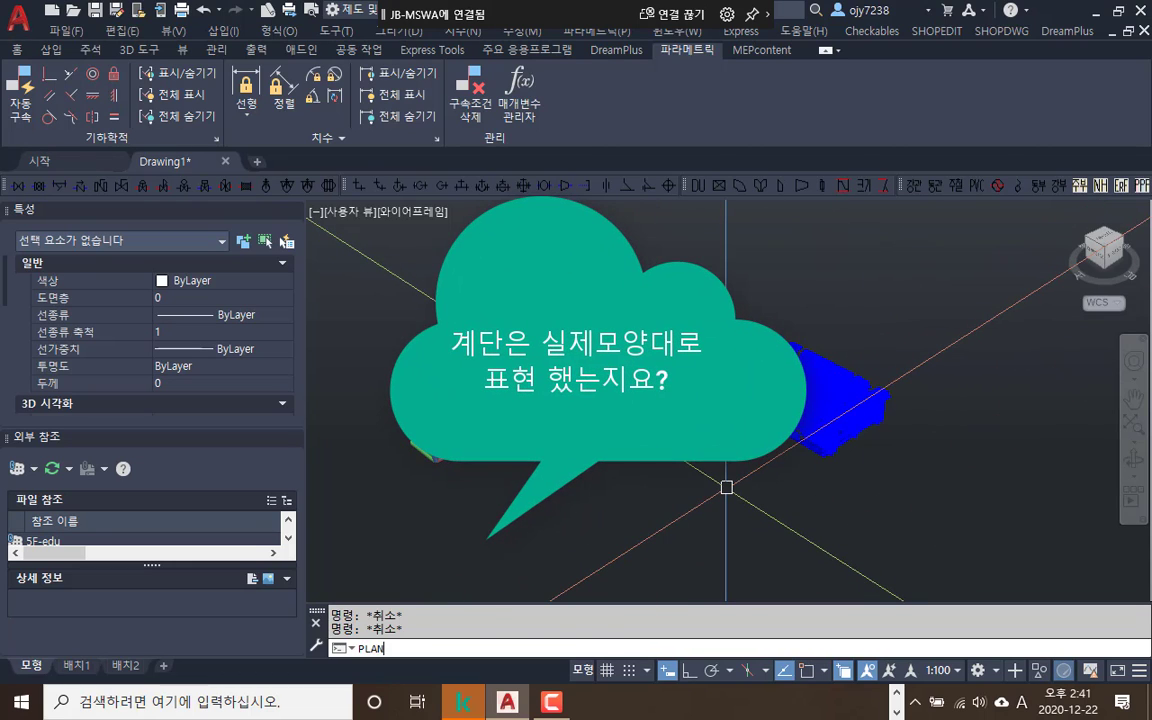
pyautogui.press('Return')
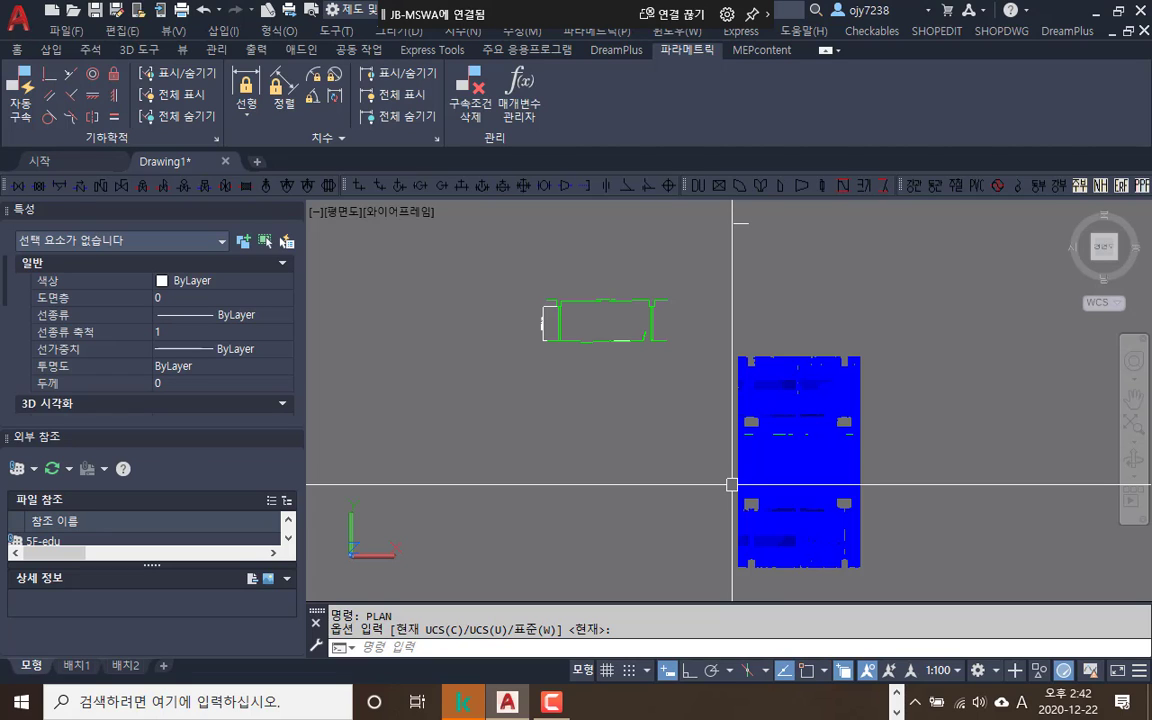
# Accept the point cloud's elevation colour map settings and switch its stylization to scan colours
pyautogui.click(797, 464)
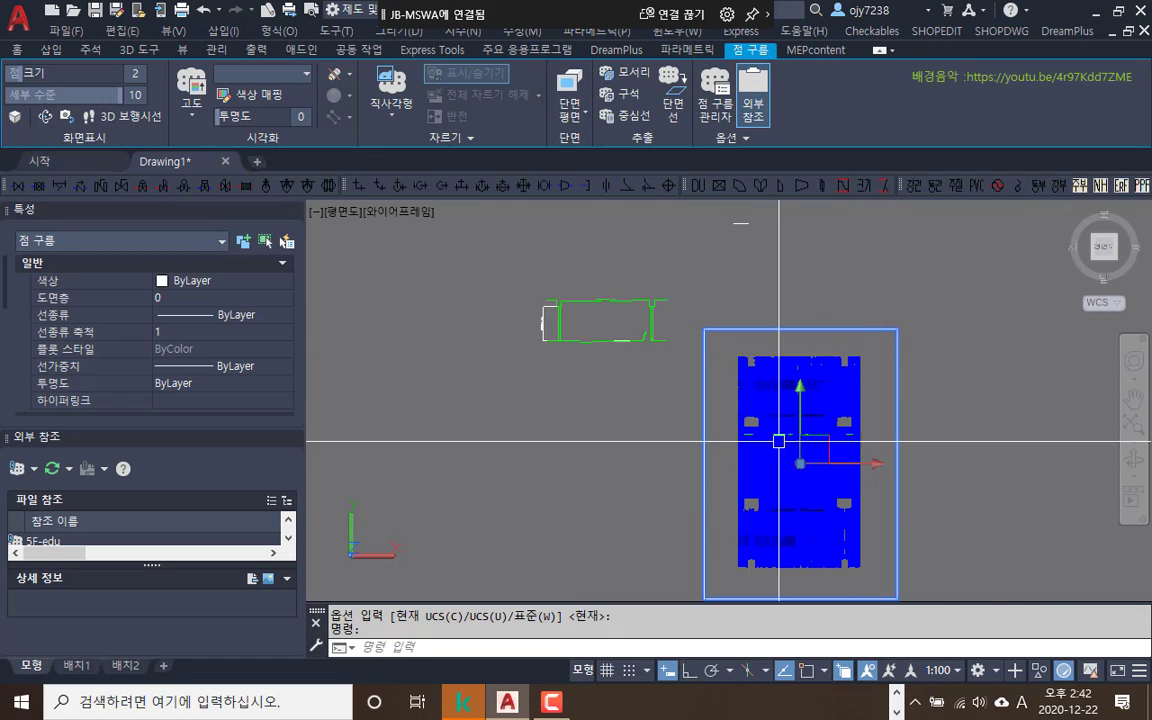
pyautogui.click(262, 97)
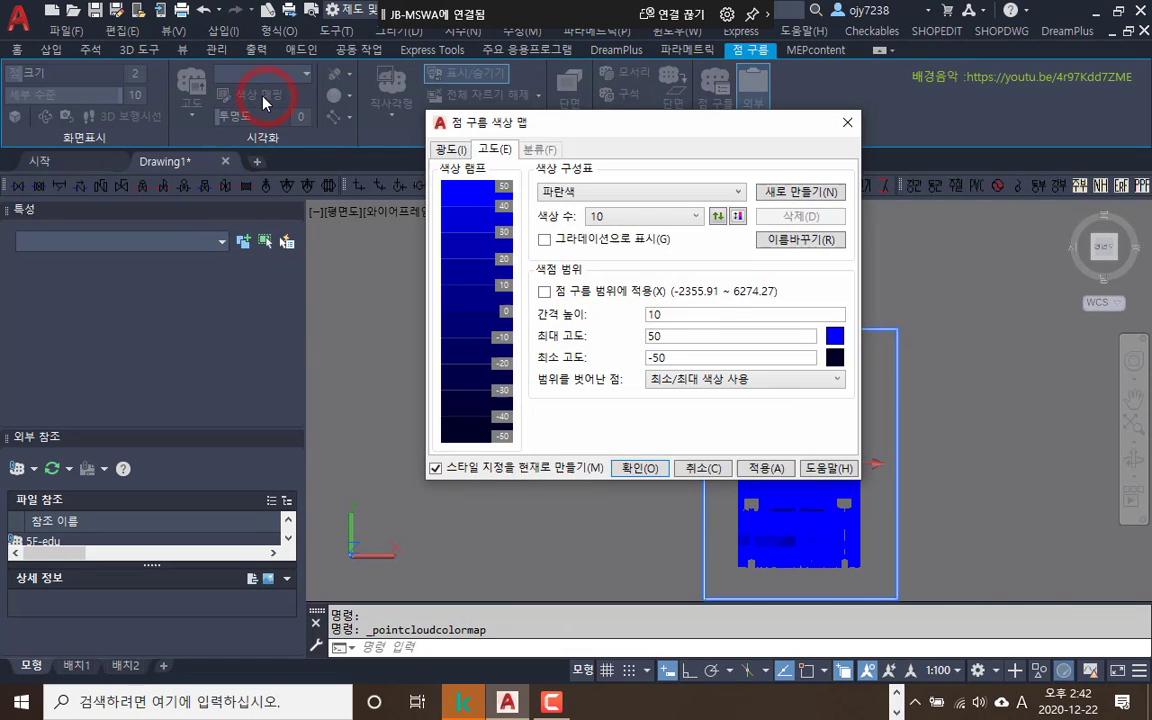
pyautogui.press('Return')
pyautogui.click(192, 113)
pyautogui.click(214, 135)
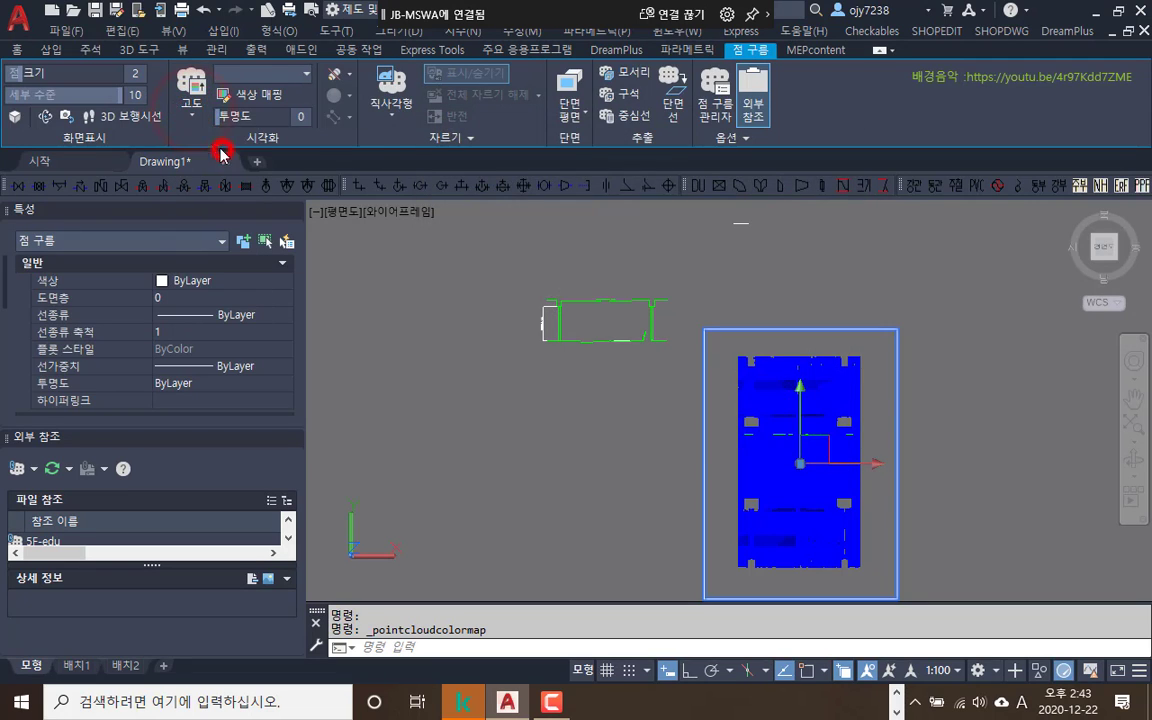
pyautogui.press('Escape')
# Create a top-aligned section plane on the point cloud
pyautogui.click(838, 344)
pyautogui.click(822, 387)
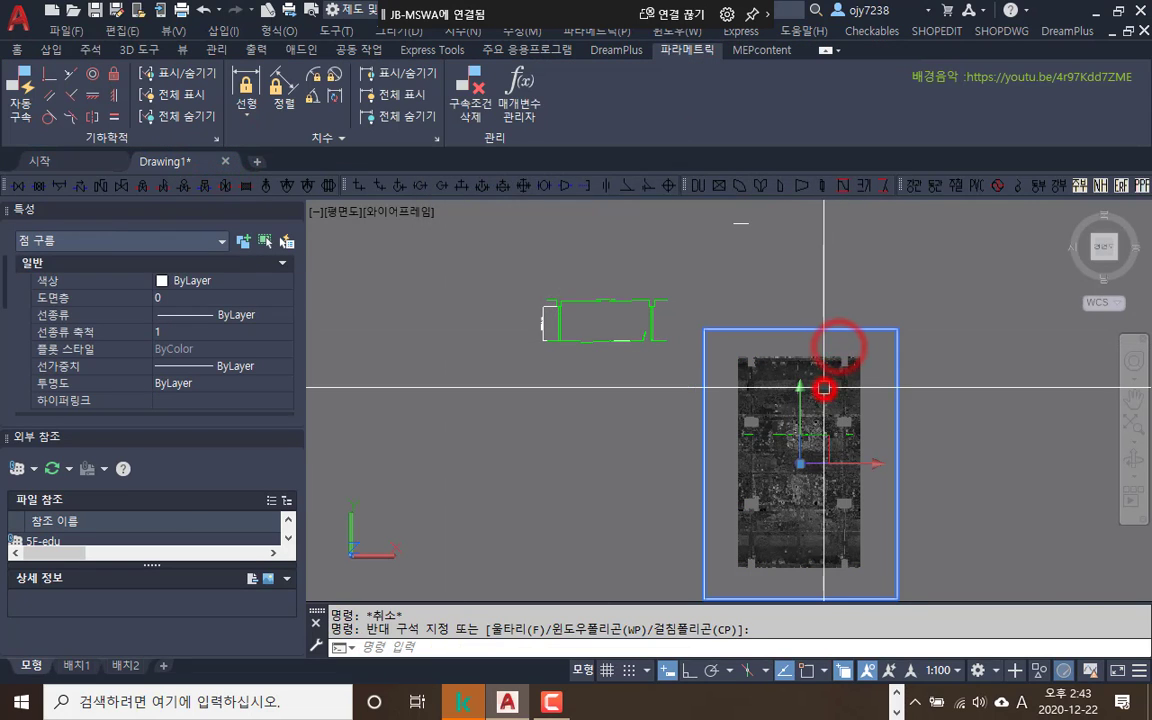
pyautogui.click(609, 114)
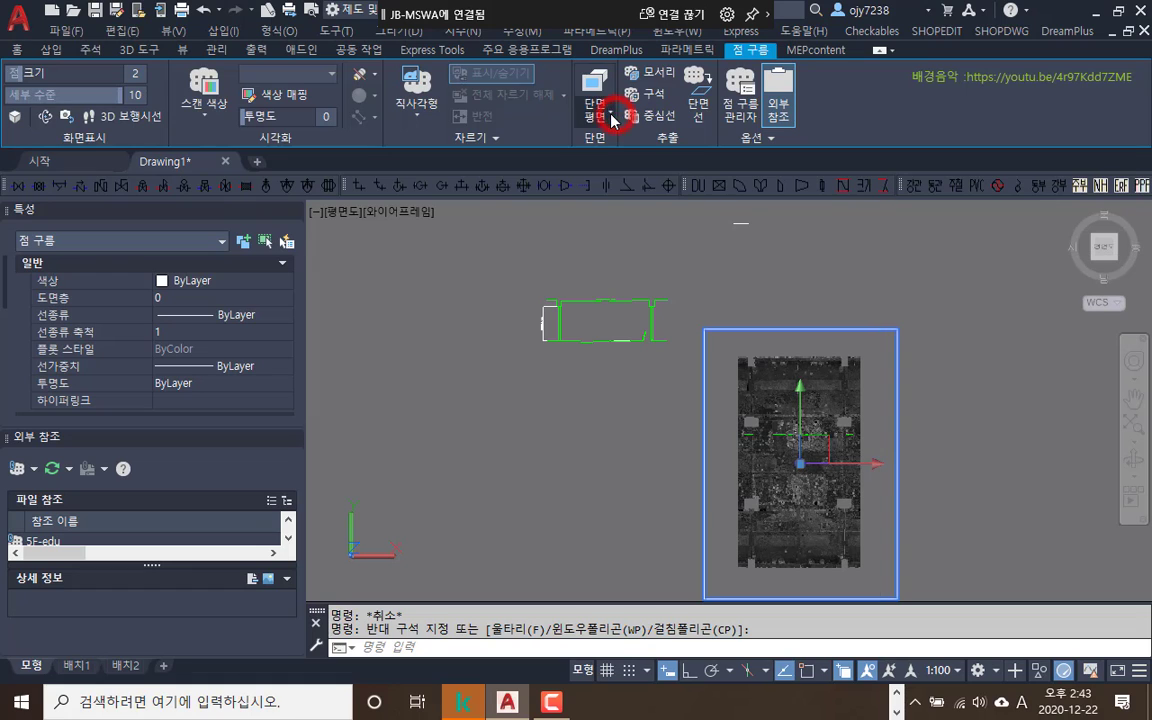
pyautogui.click(622, 217)
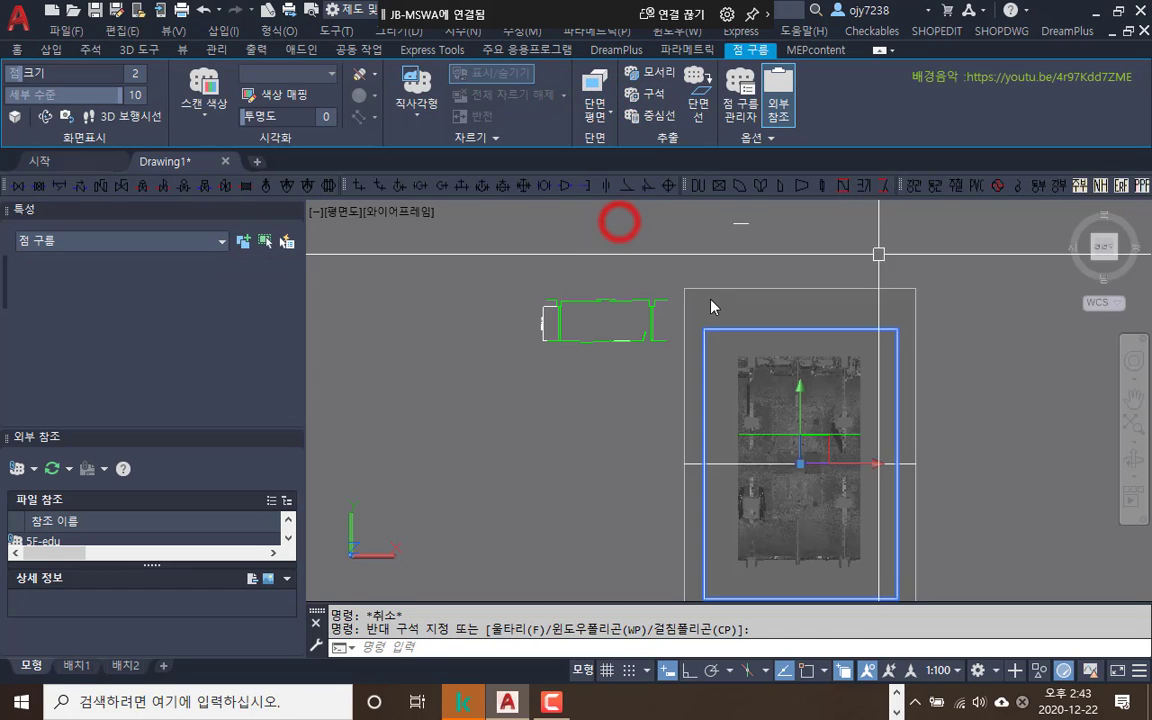
# Change the top section plane to a slice and set its offset to 1400
pyautogui.click(913, 304)
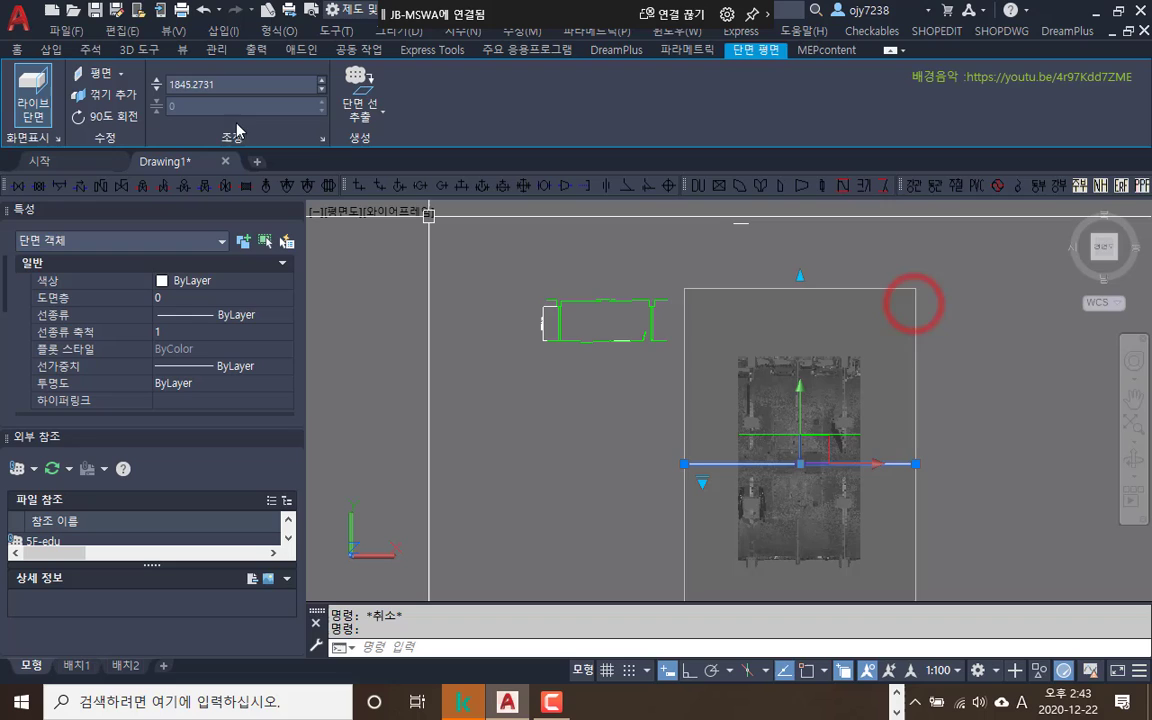
pyautogui.click(120, 73)
pyautogui.click(127, 141)
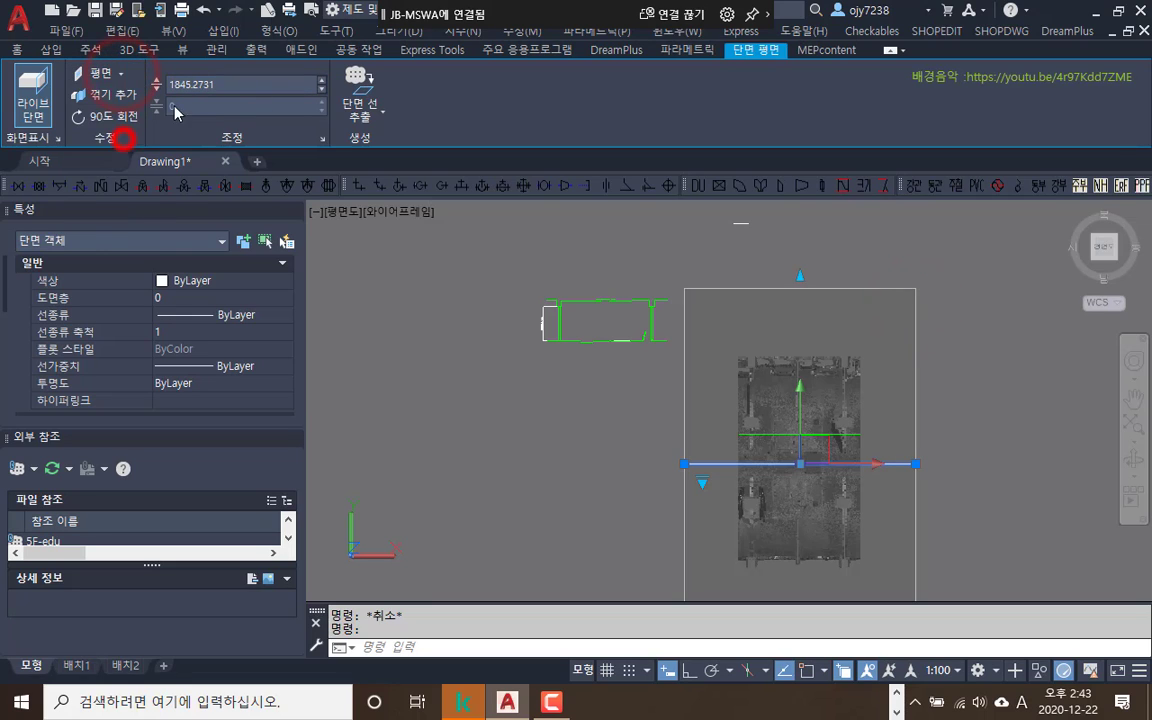
pyautogui.click(247, 86)
pyautogui.write('1400')
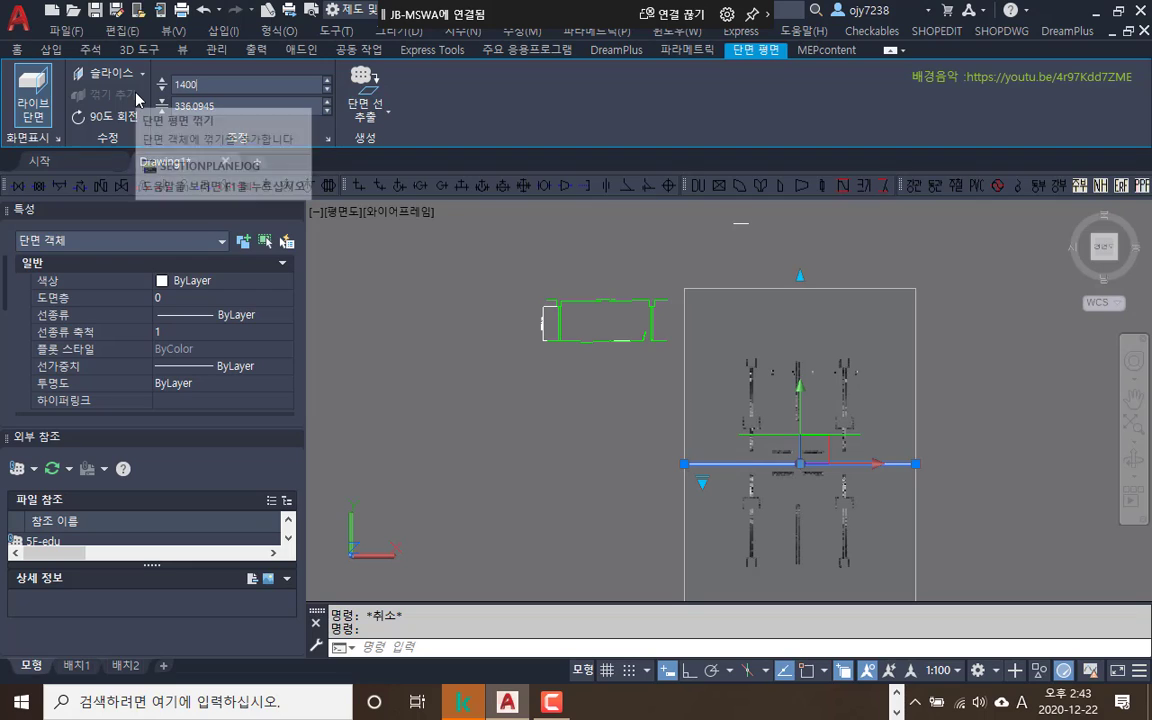
pyautogui.press('Return')
# Set the slice thickness to 400 and hide the section plane object
pyautogui.click(227, 105)
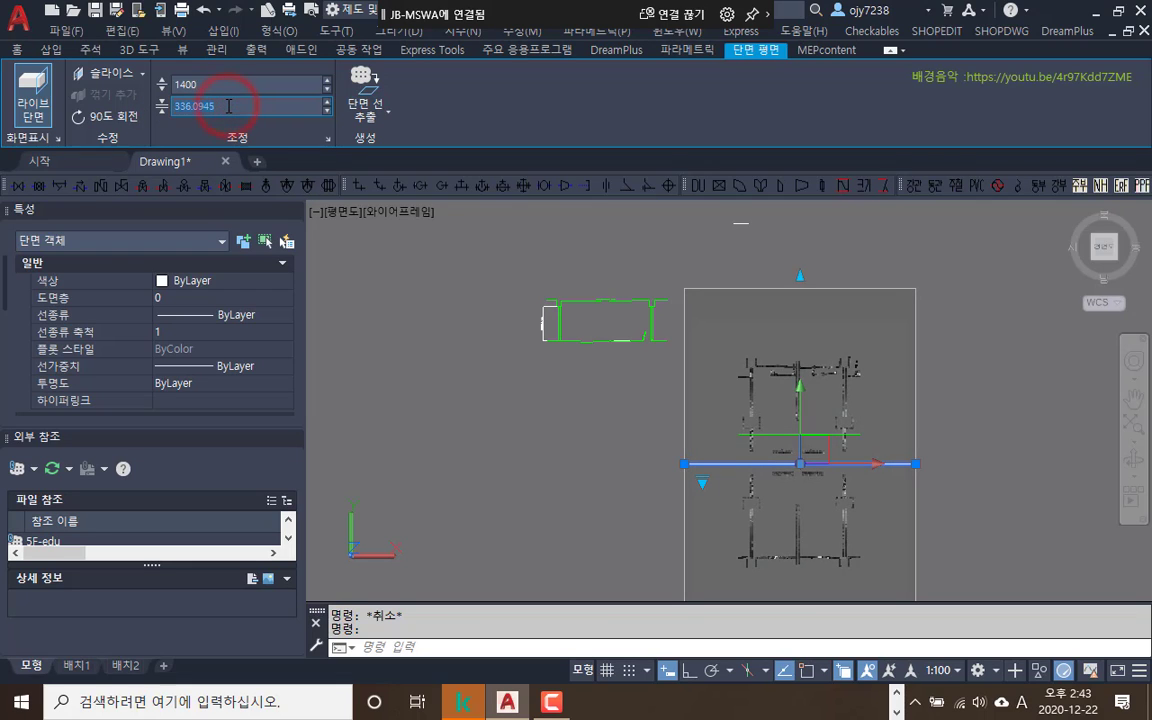
pyautogui.write('400')
pyautogui.press('Return')
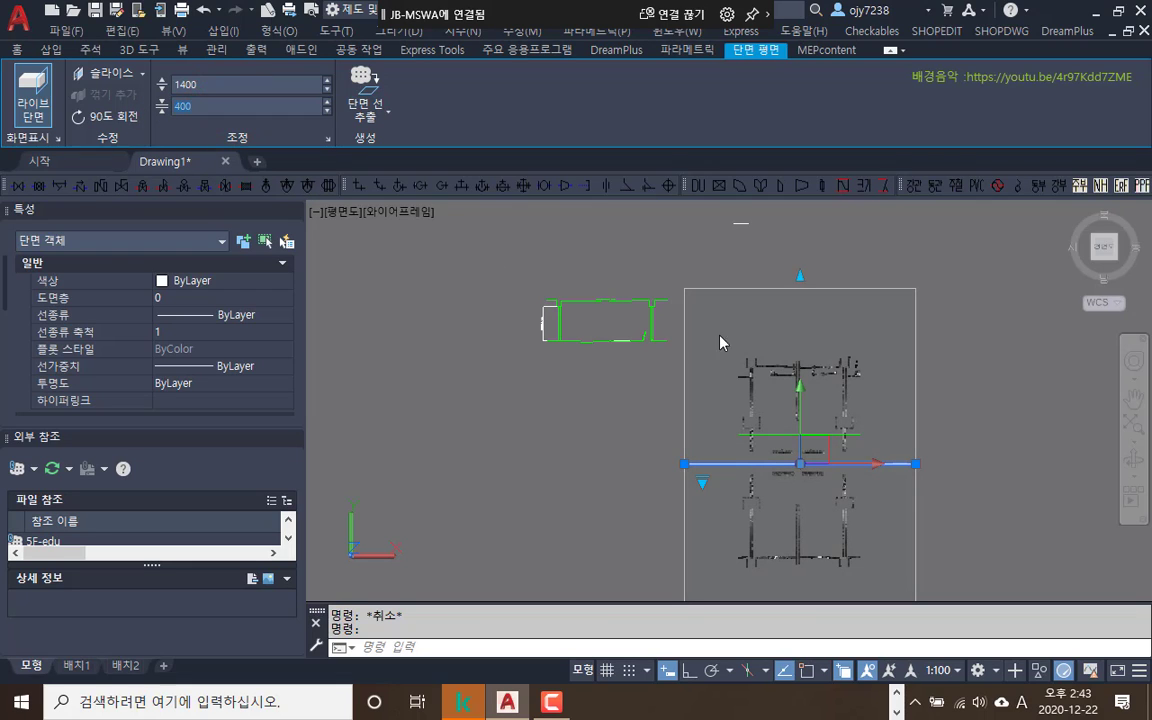
pyautogui.click(1038, 670)
pyautogui.click(1080, 664)
# Draw a horizontal line along the column outline's upper edge with ortho mode on, extending it past the right corner
pyautogui.scroll(3, 836, 501)
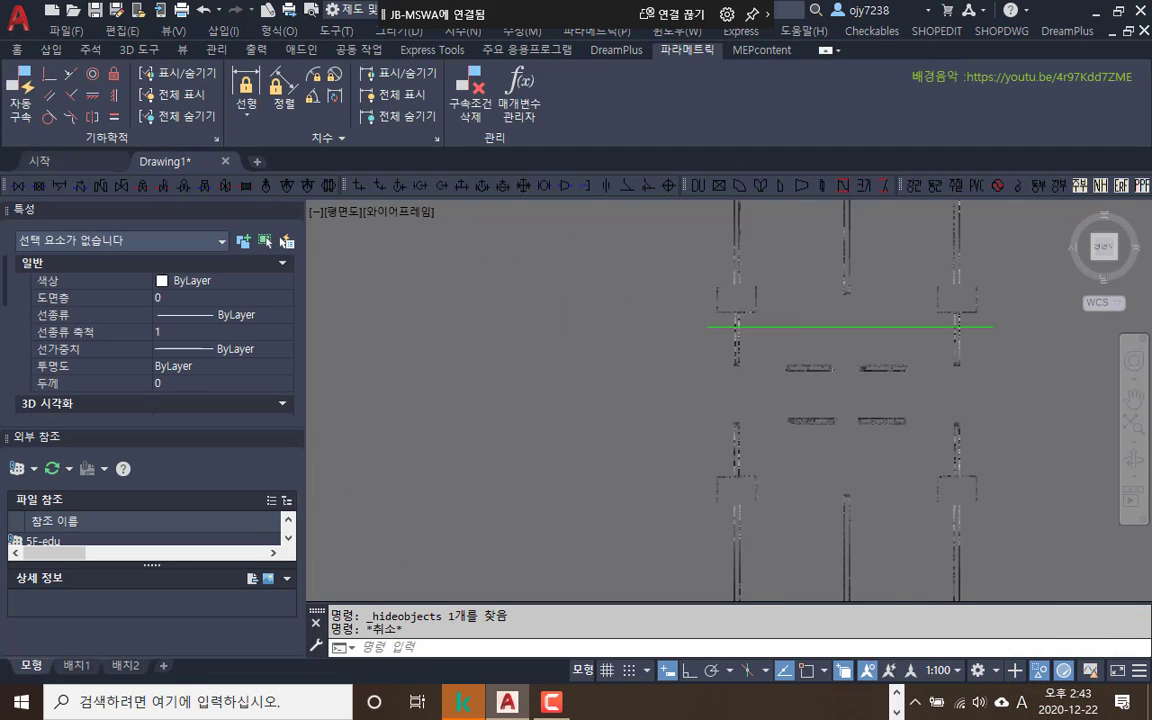
pyautogui.scroll(5, 696, 489)
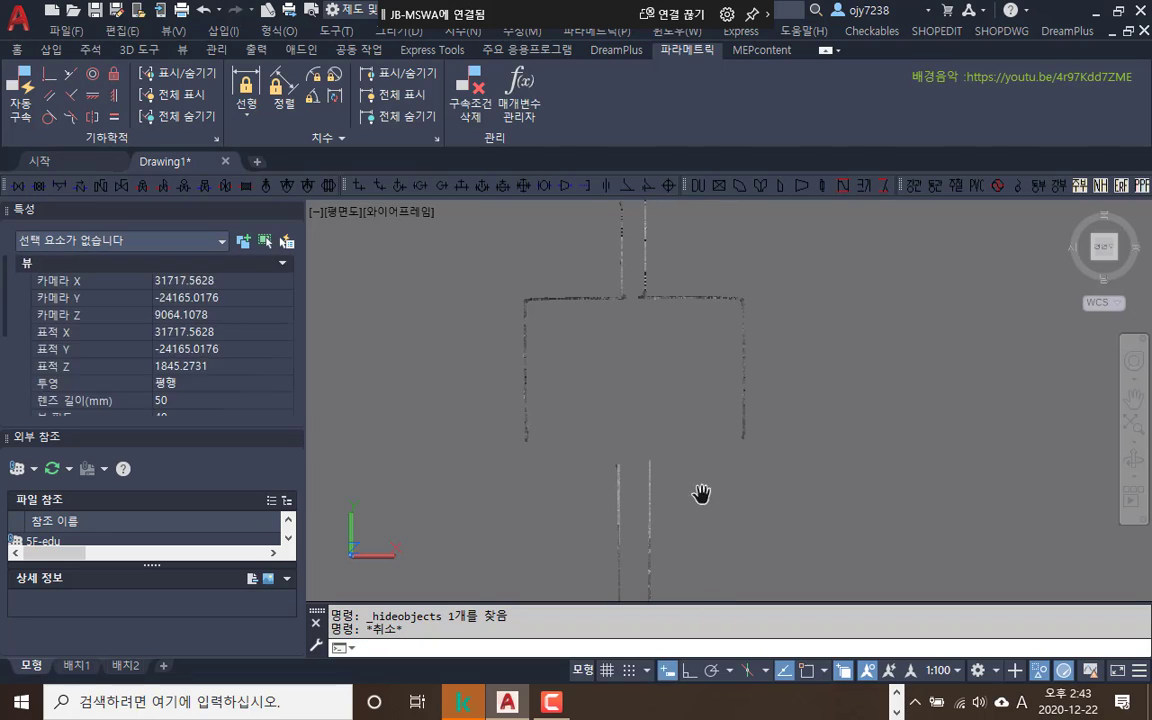
pyautogui.write('l')
pyautogui.press('Return')
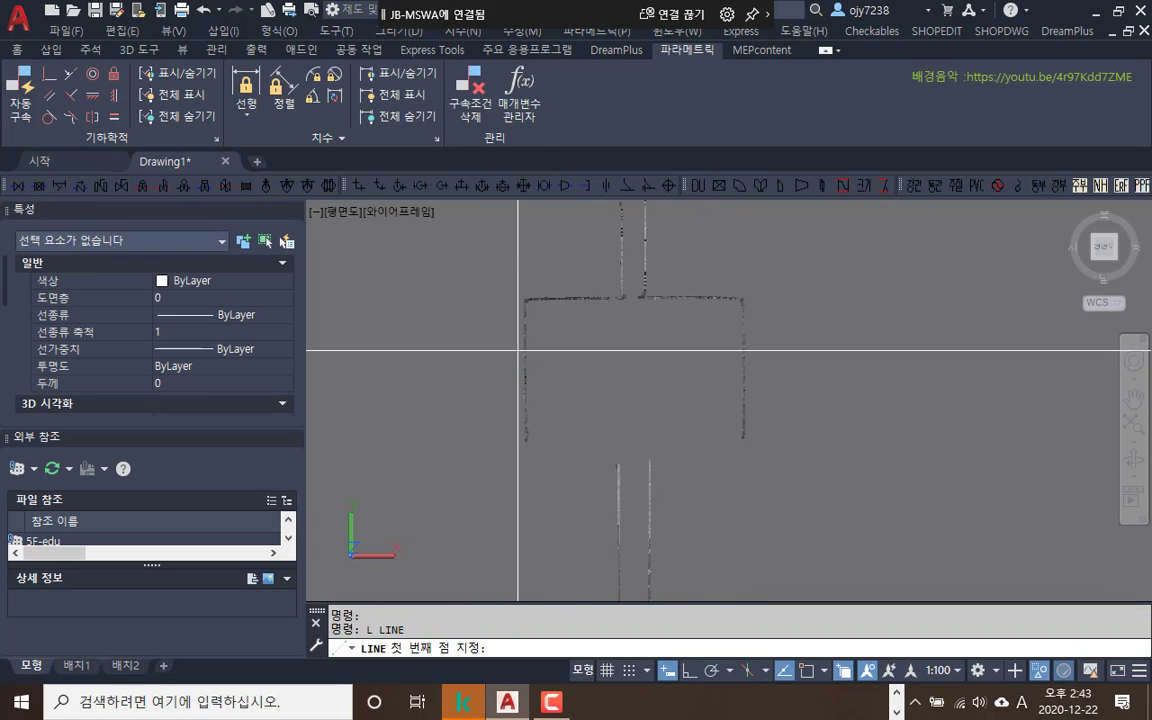
pyautogui.click(540, 298)
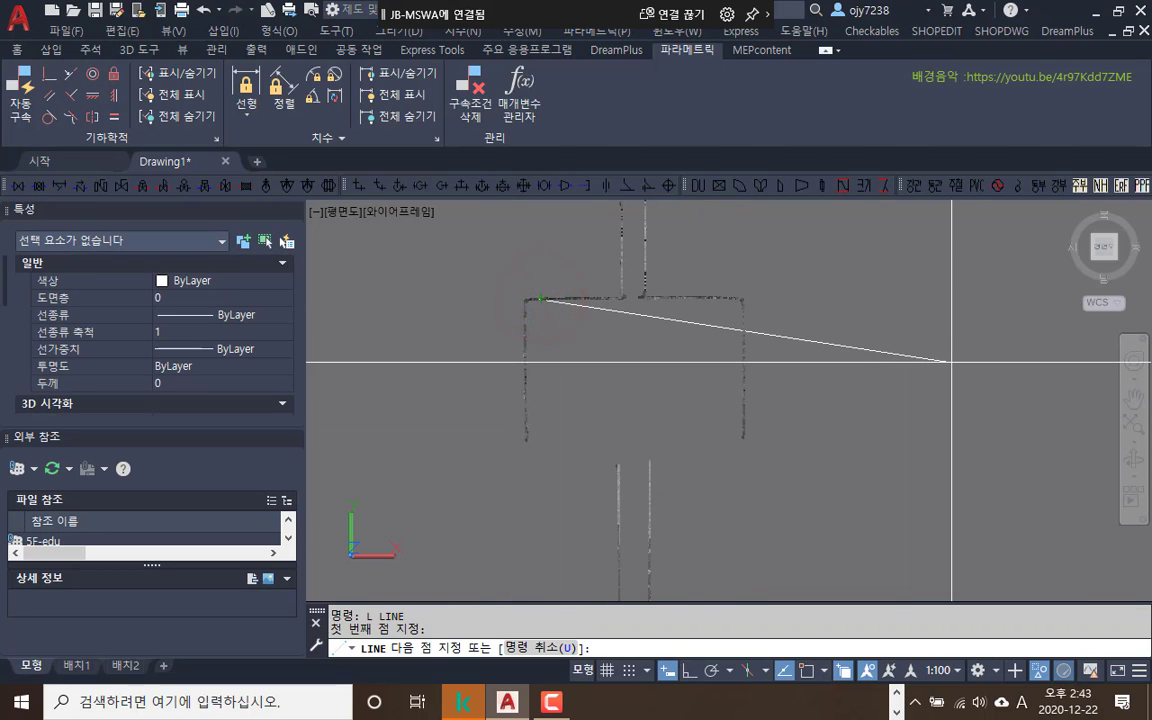
pyautogui.press('F8')
pyautogui.click(903, 331)
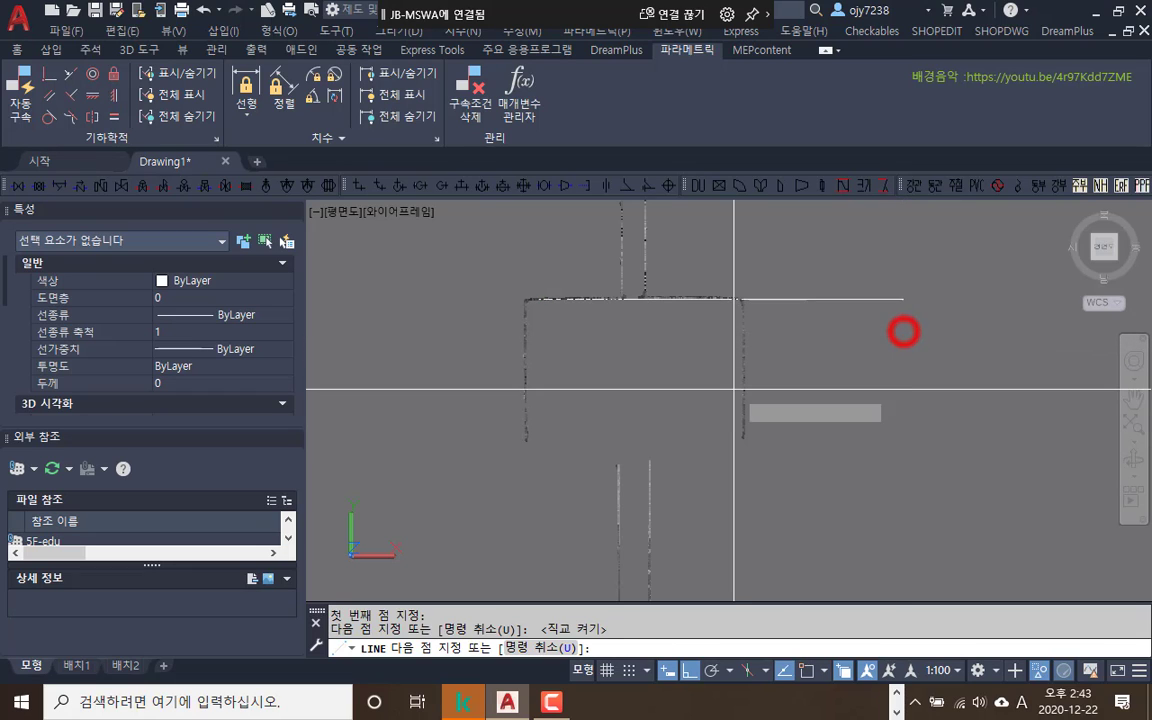
pyautogui.press('Return')
# Draw vertical lines along the column outline's right and left sides, each from its lower end to above the upper edge
pyautogui.press('Return')
pyautogui.click(743, 435)
pyautogui.click(766, 251)
pyautogui.press('Return')
pyautogui.press('Return')
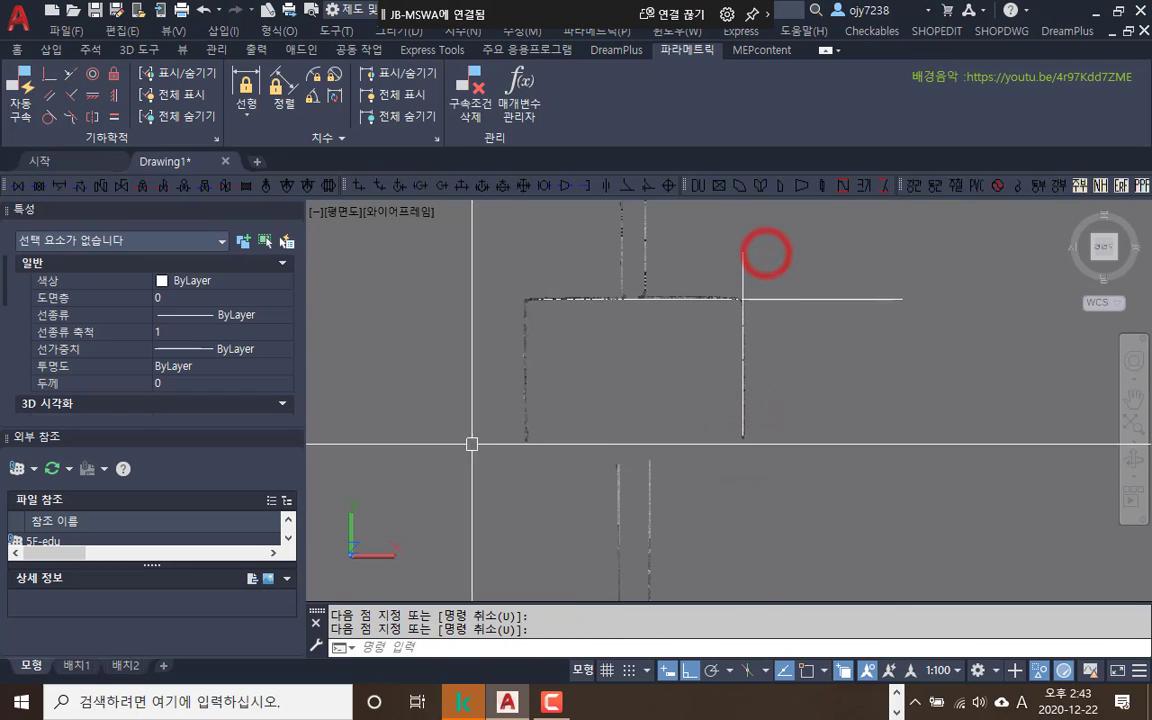
pyautogui.click(527, 432)
pyautogui.click(542, 240)
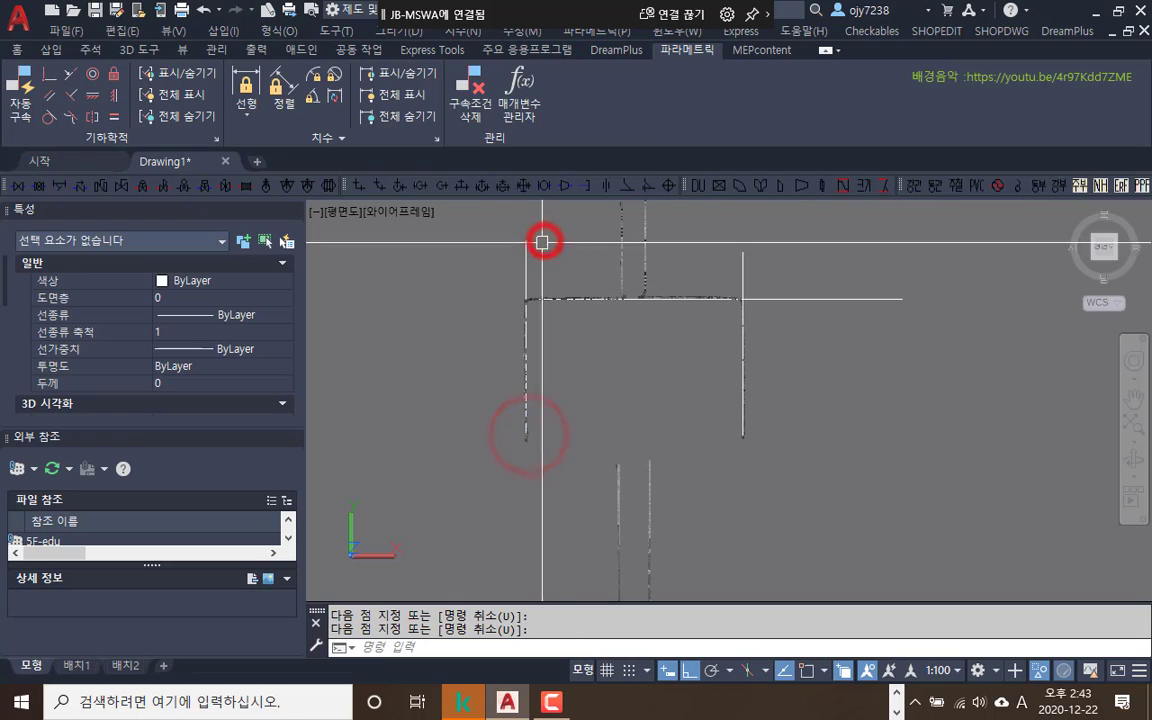
pyautogui.press('Return')
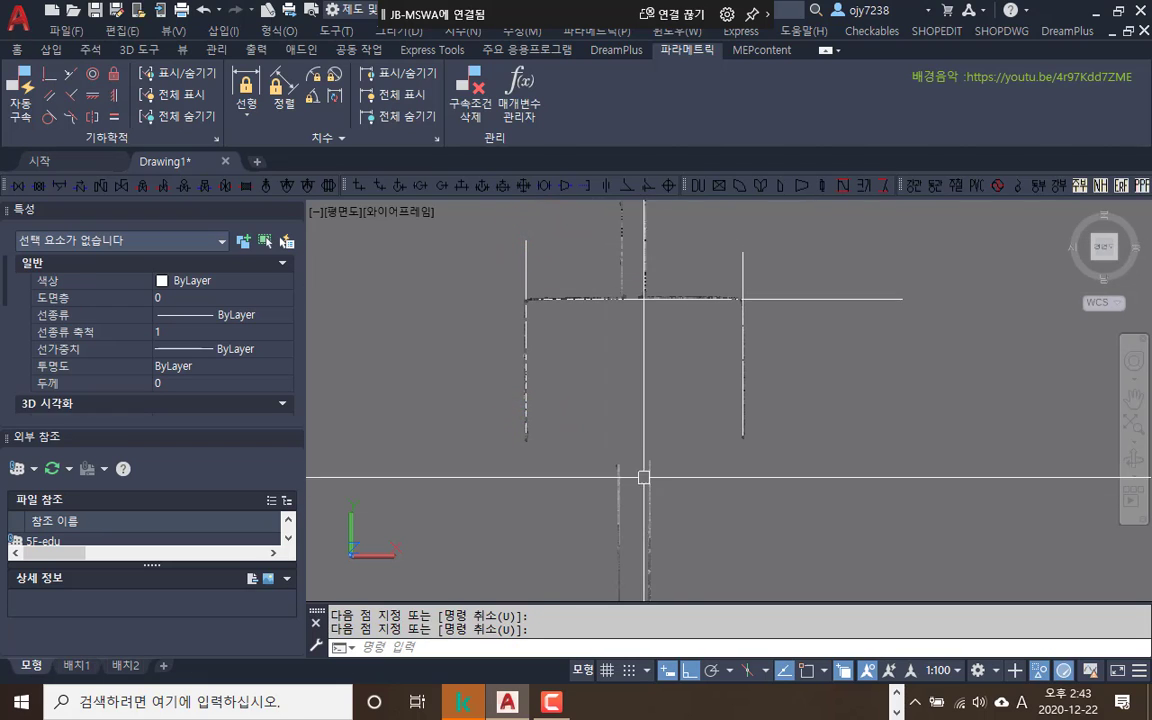
# Examine how closely the traced lines follow the scanned points along the column's upper edge and at its corners
pyautogui.scroll(4, 707, 300)
pyautogui.scroll(8, 707, 319)
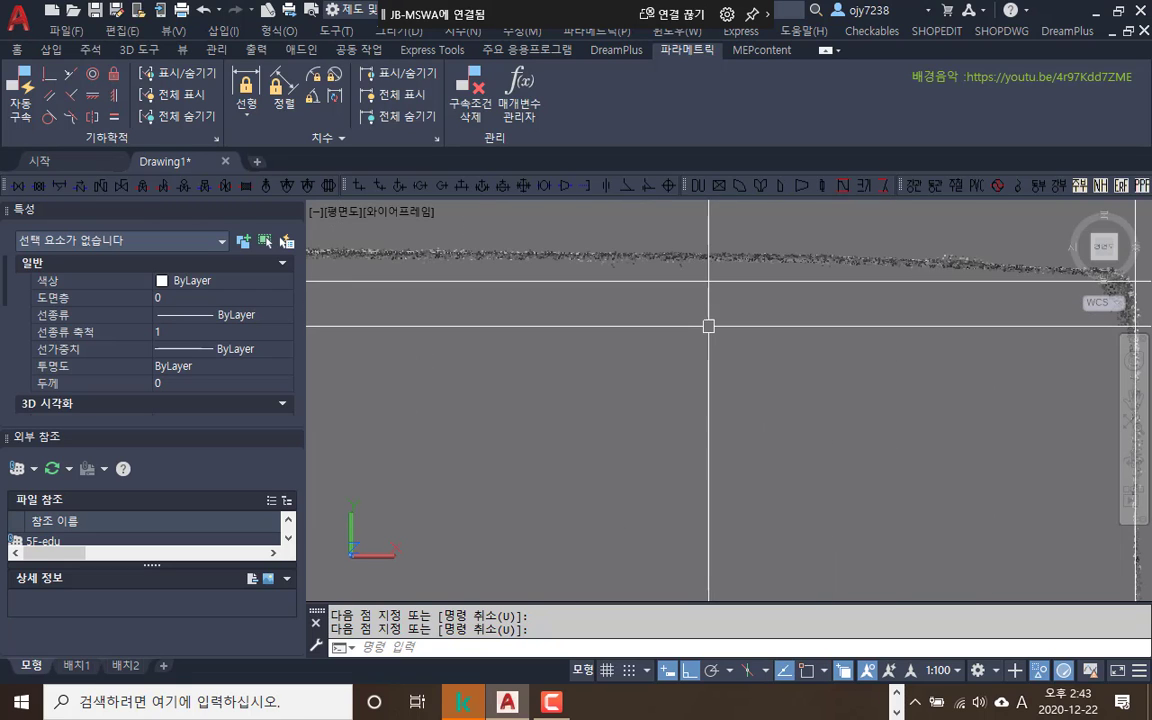
pyautogui.moveTo(707, 327)
pyautogui.mouseDown(button='middle')
pyautogui.moveTo(1016, 450)
pyautogui.moveTo(1045, 440)
pyautogui.mouseUp(button='middle')
pyautogui.scroll(-5, 1045, 440)
pyautogui.scroll(4, 567, 443)
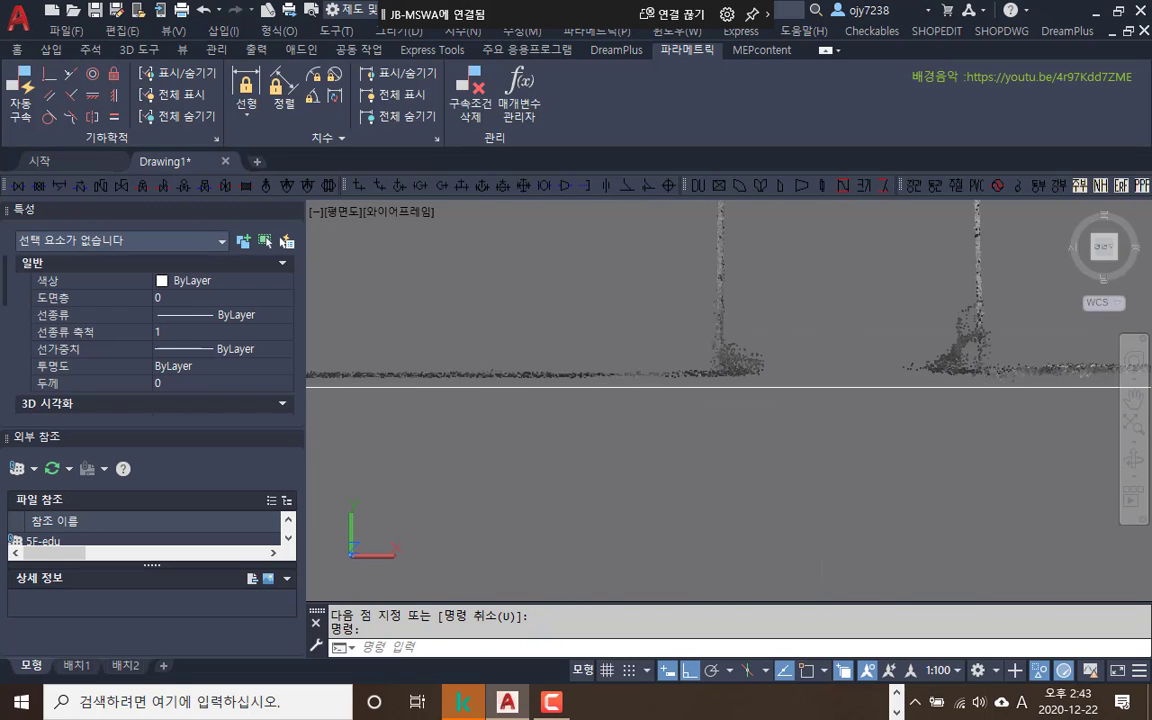
pyautogui.moveTo(430, 376); pyautogui.dragTo(1046, 376, button='middle')
pyautogui.moveTo(423, 386); pyautogui.dragTo(725, 364, button='middle')
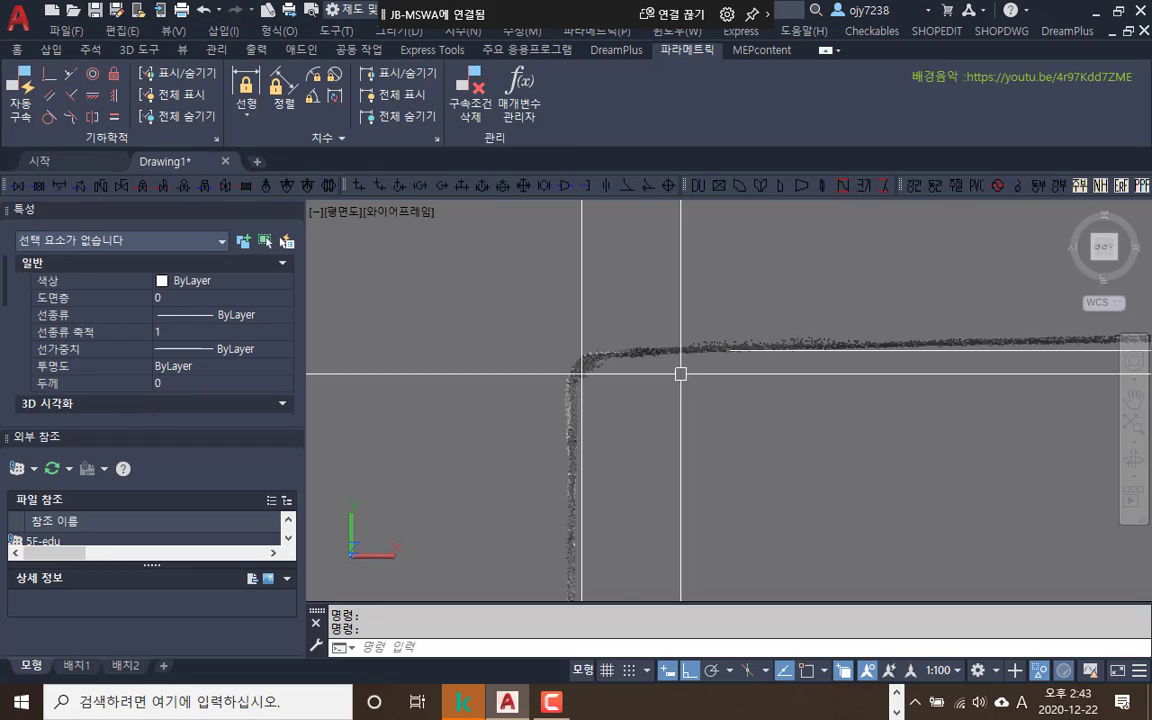
pyautogui.scroll(-3, 681, 373)
pyautogui.moveTo(818, 383); pyautogui.dragTo(340, 343, button='middle')
pyautogui.scroll(4, 831, 299)
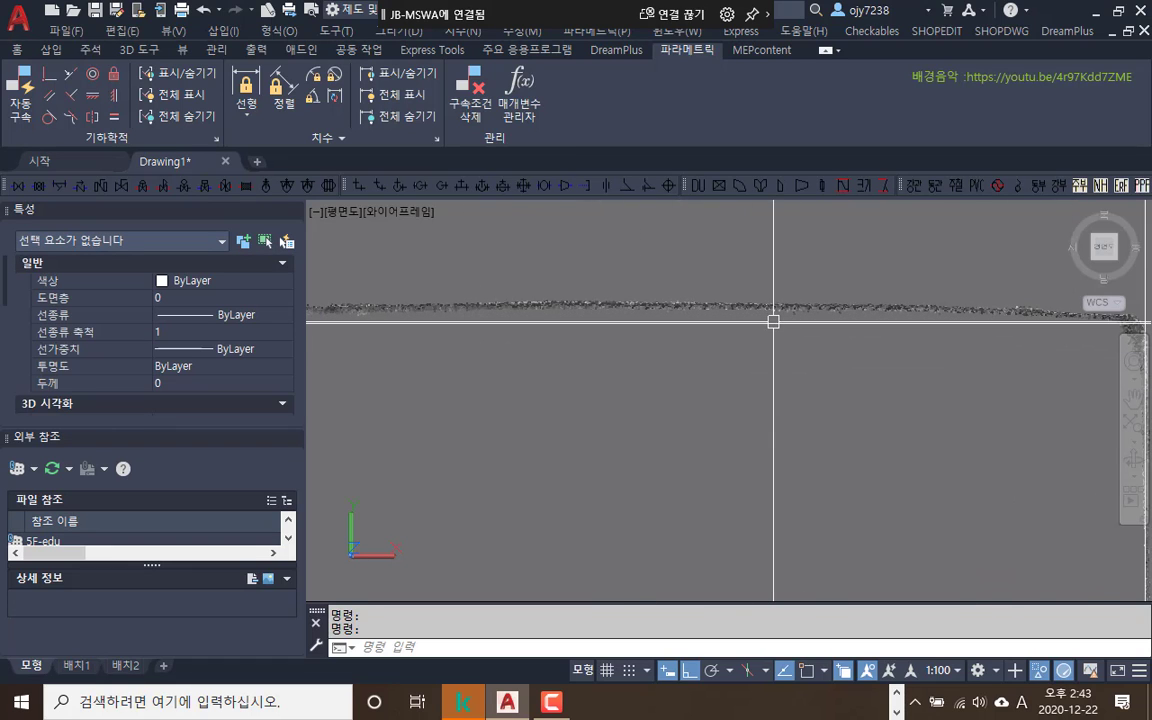
# Move the horizontal line up onto the scanned points of the column's upper edge, using a nearest point on the line as base
pyautogui.click(733, 324)
pyautogui.scroll(-4, 625, 383)
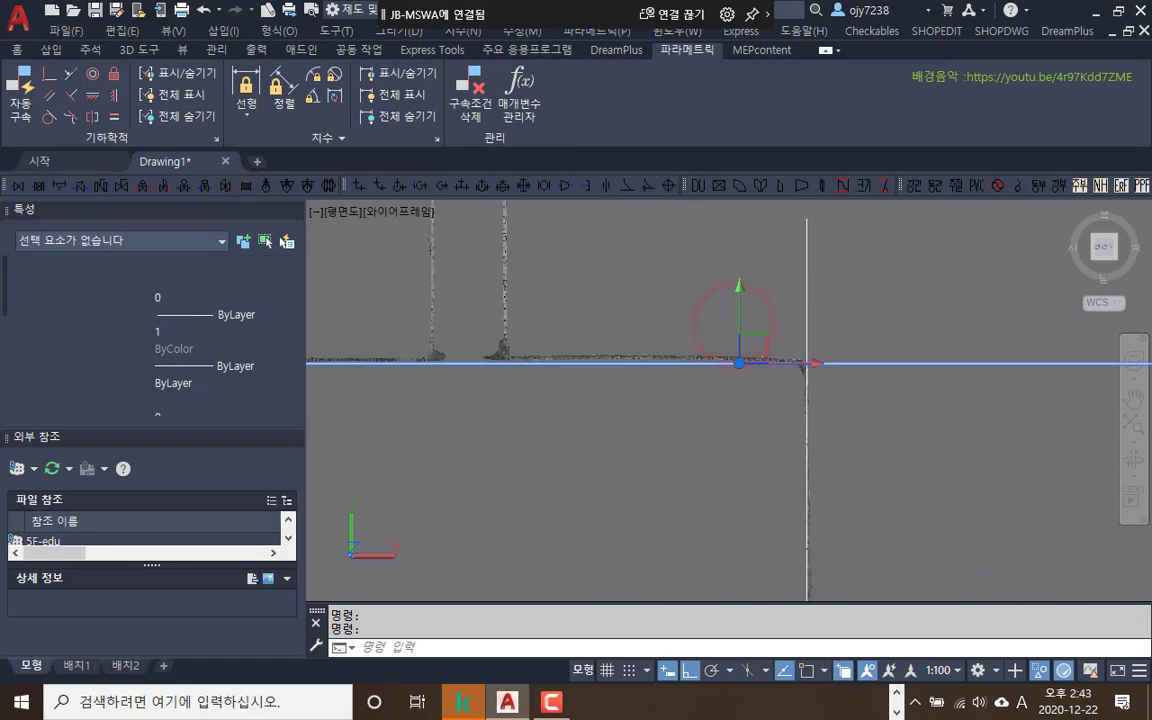
pyautogui.moveTo(629, 386); pyautogui.dragTo(853, 381, button='middle')
pyautogui.write('m')
pyautogui.press('space')
pyautogui.scroll(4, 867, 364)
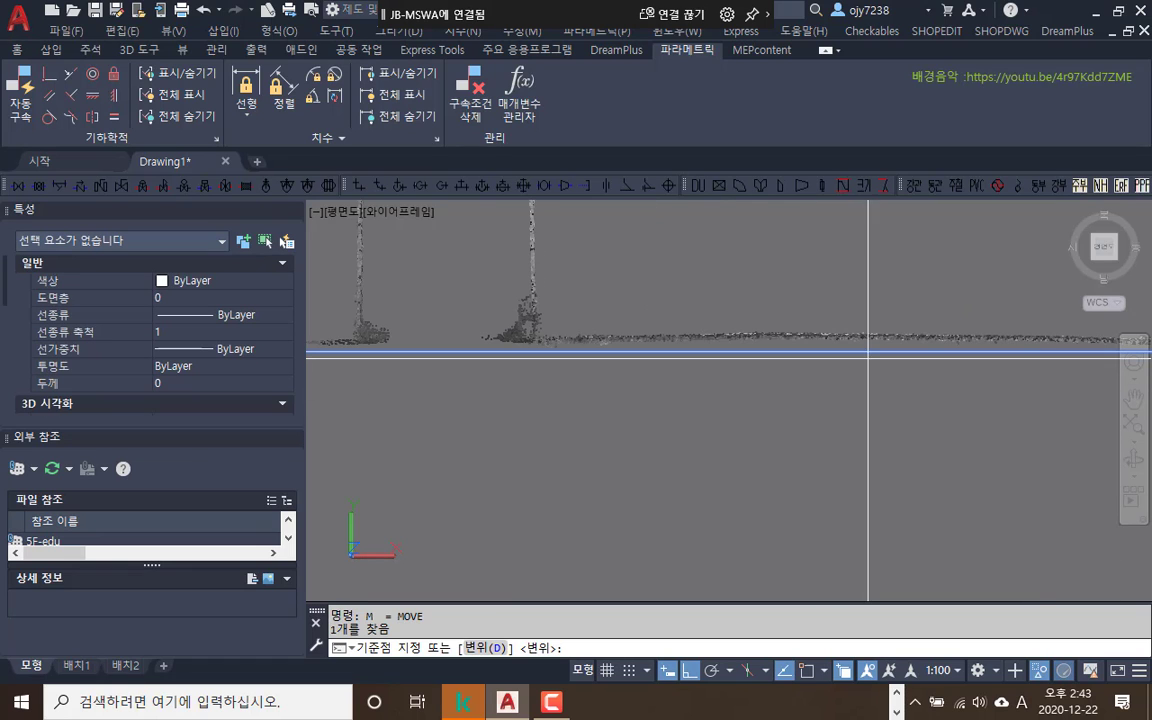
pyautogui.keyDown('shift'); pyautogui.rightClick(867, 356); pyautogui.keyUp('shift')
pyautogui.press('r')
pyautogui.click(857, 352)
pyautogui.click(851, 334)
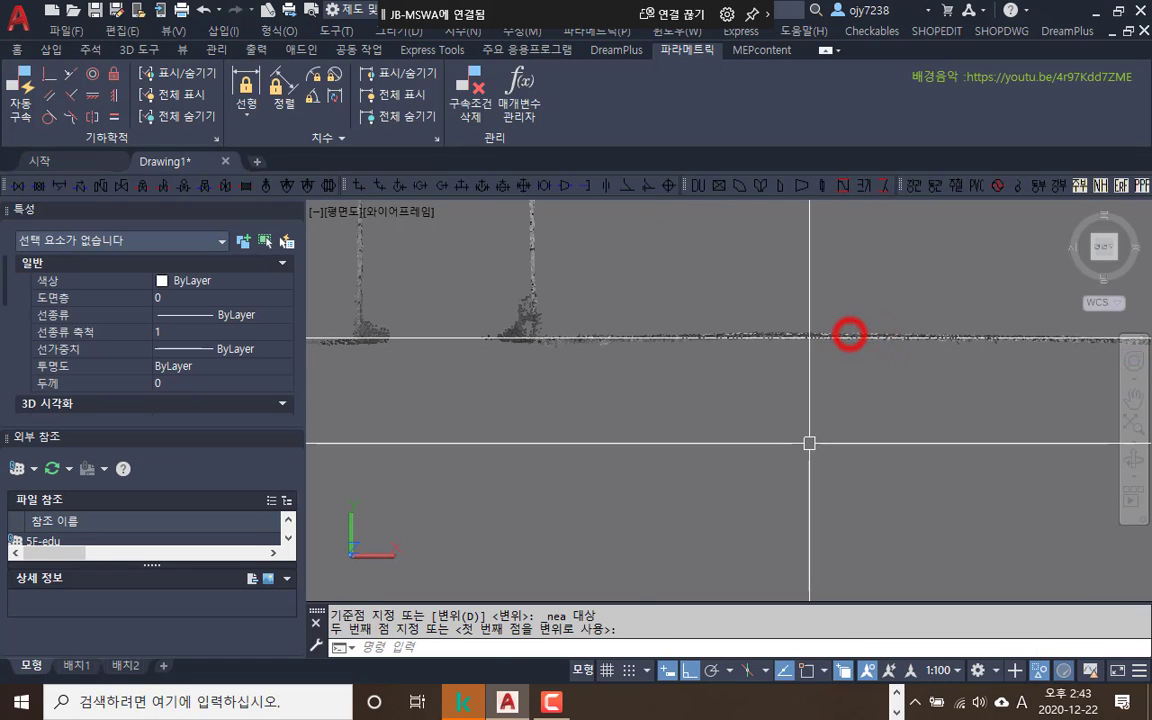
# Check the moved line's fit to the scanned points along the column's upper edge and at its right corner
pyautogui.scroll(-4, 833, 442)
pyautogui.scroll(2, 1057, 388)
pyautogui.moveTo(1057, 388); pyautogui.dragTo(892, 357, button='middle')
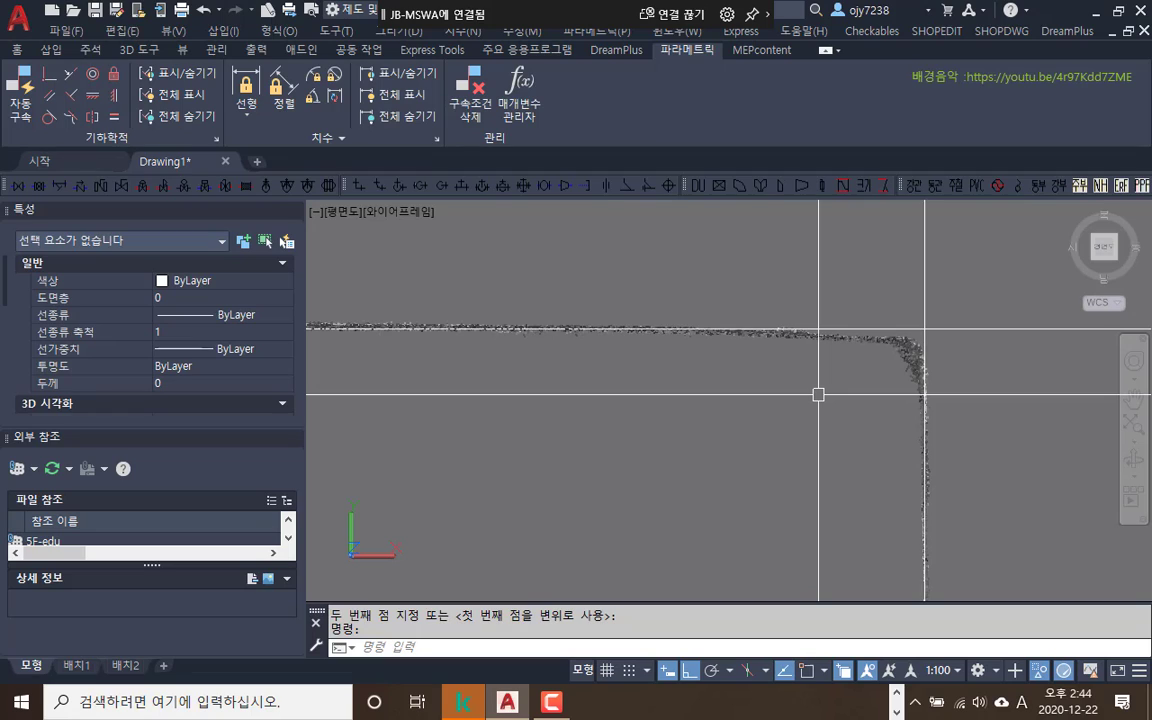
pyautogui.scroll(-1, 818, 395)
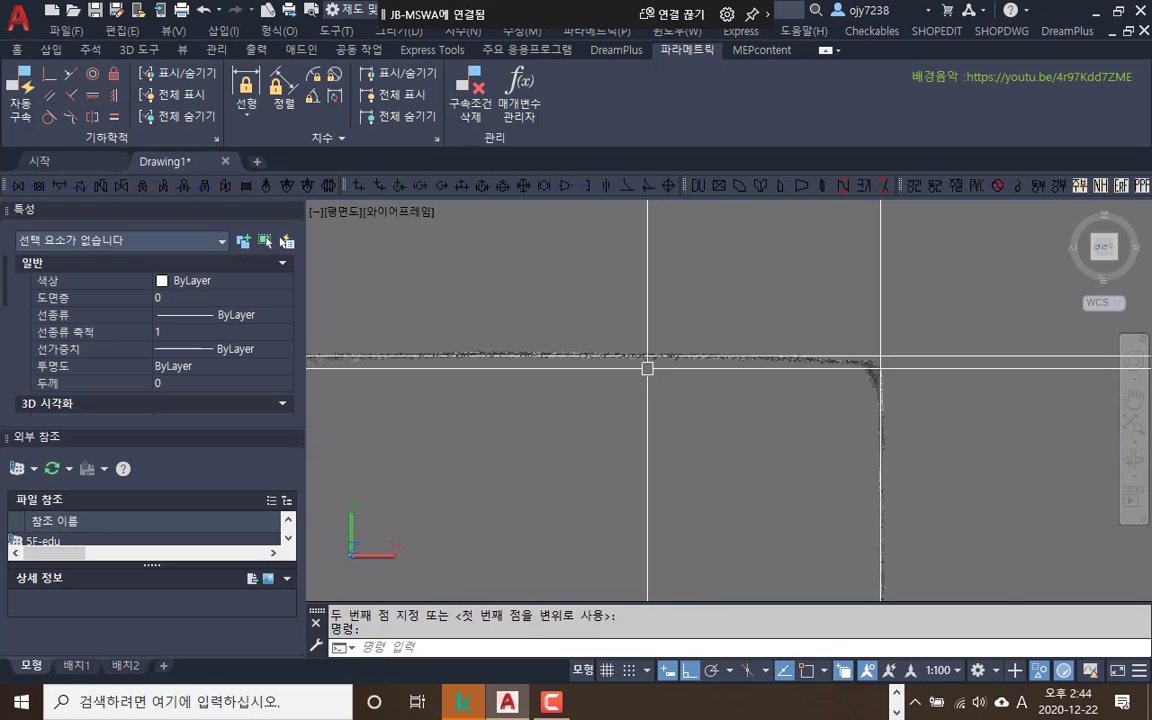
pyautogui.scroll(5, 635, 361)
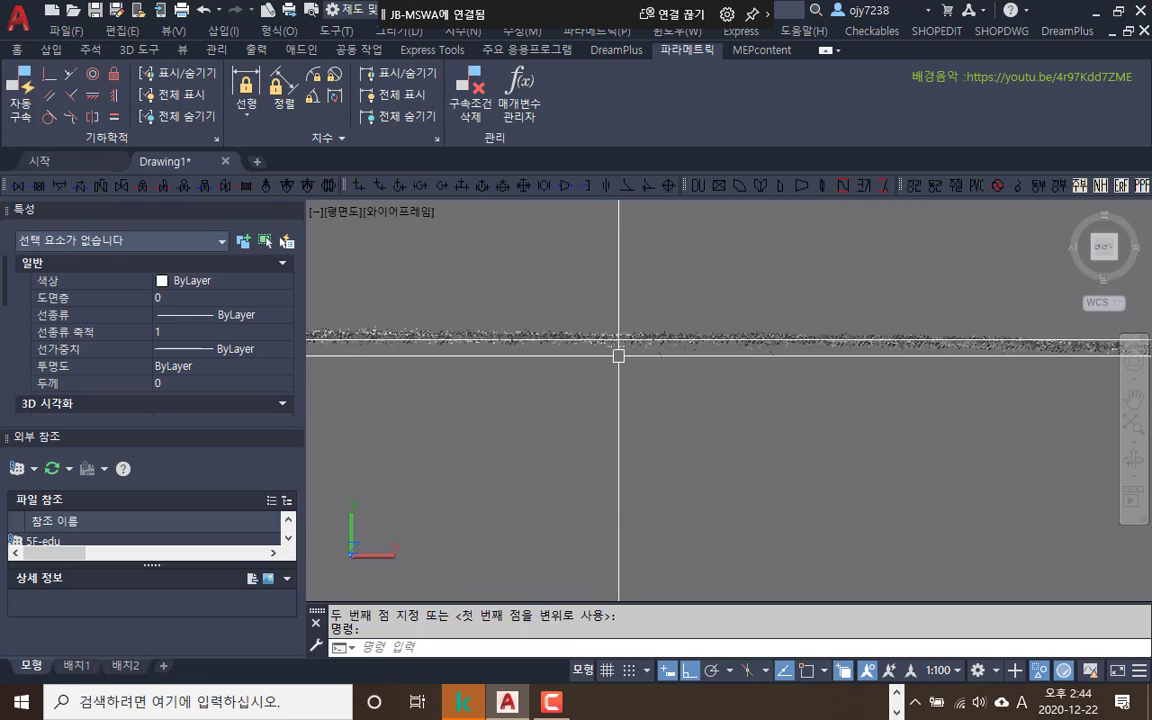